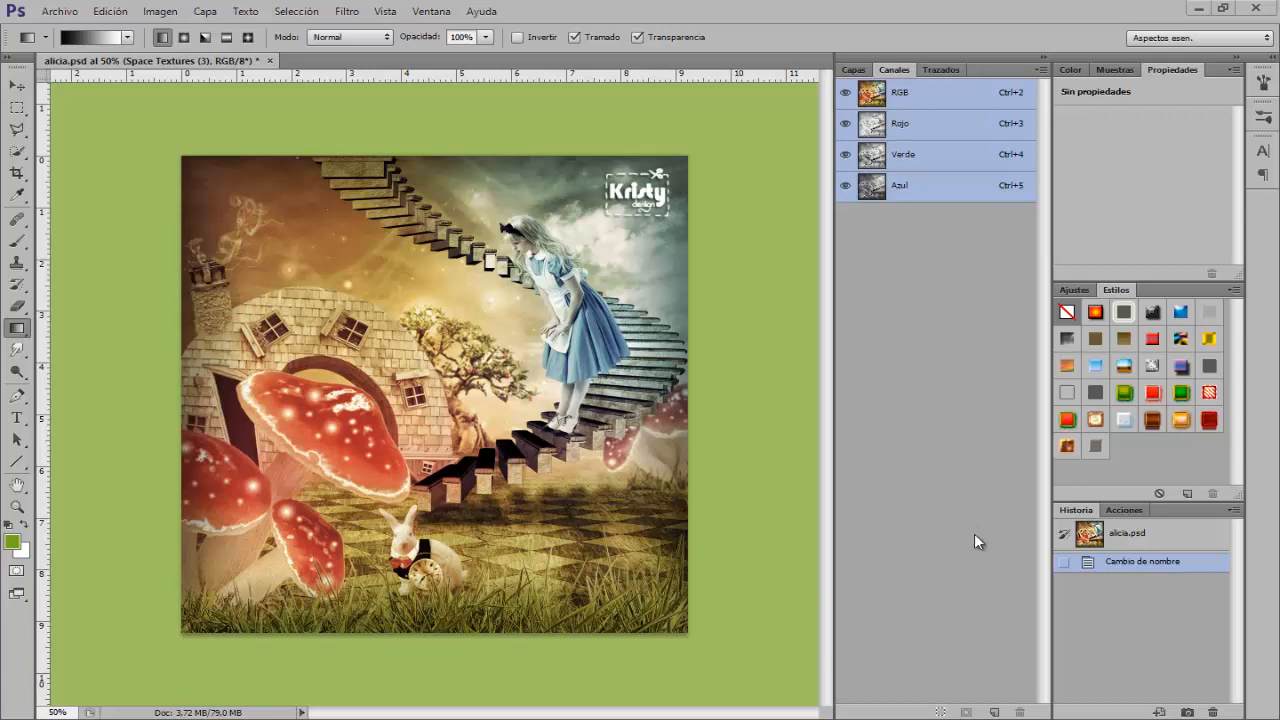
- Open the image Fondo.jpg from the Tuto Alicia folder
click(60, 11)
click(92, 41)
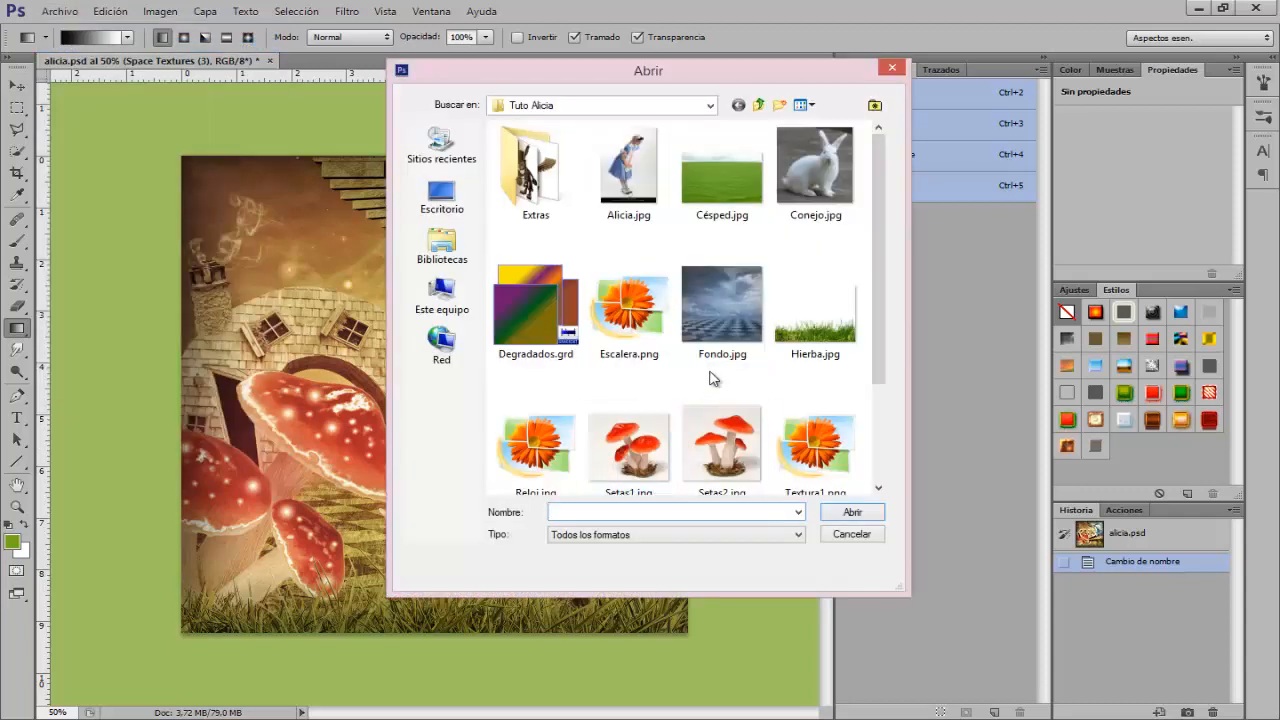
click(720, 340)
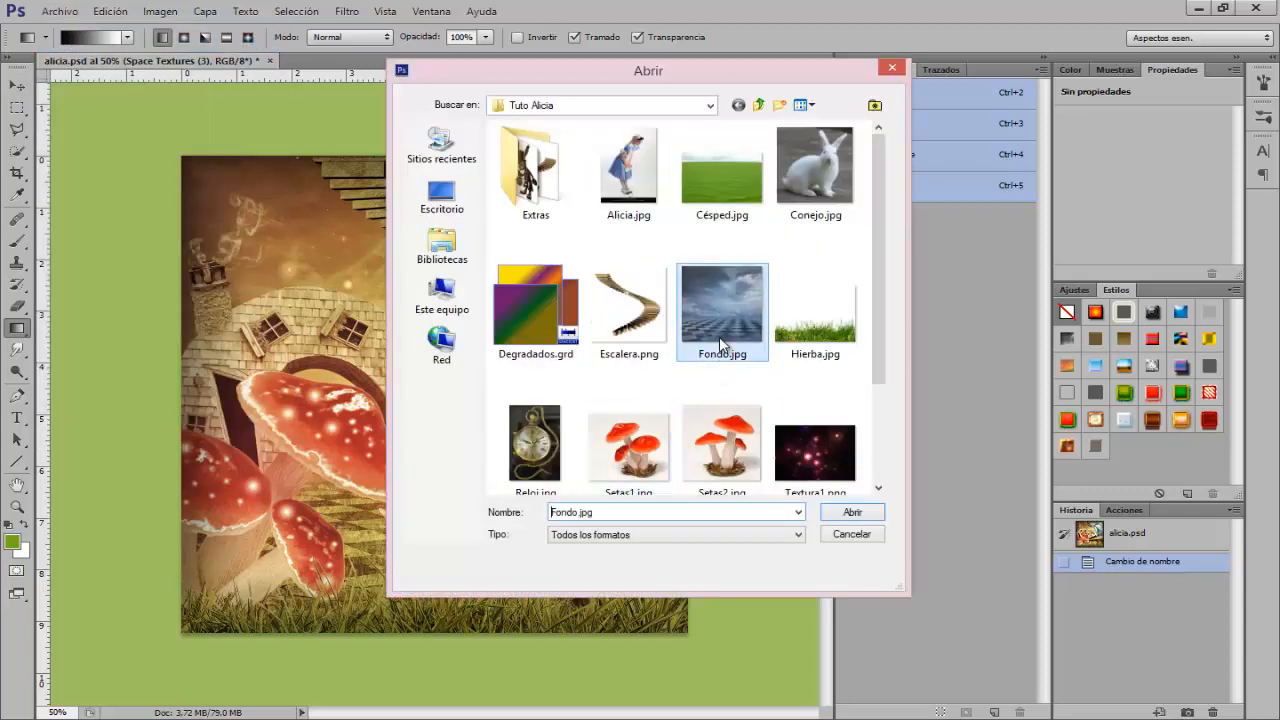
click(860, 513)
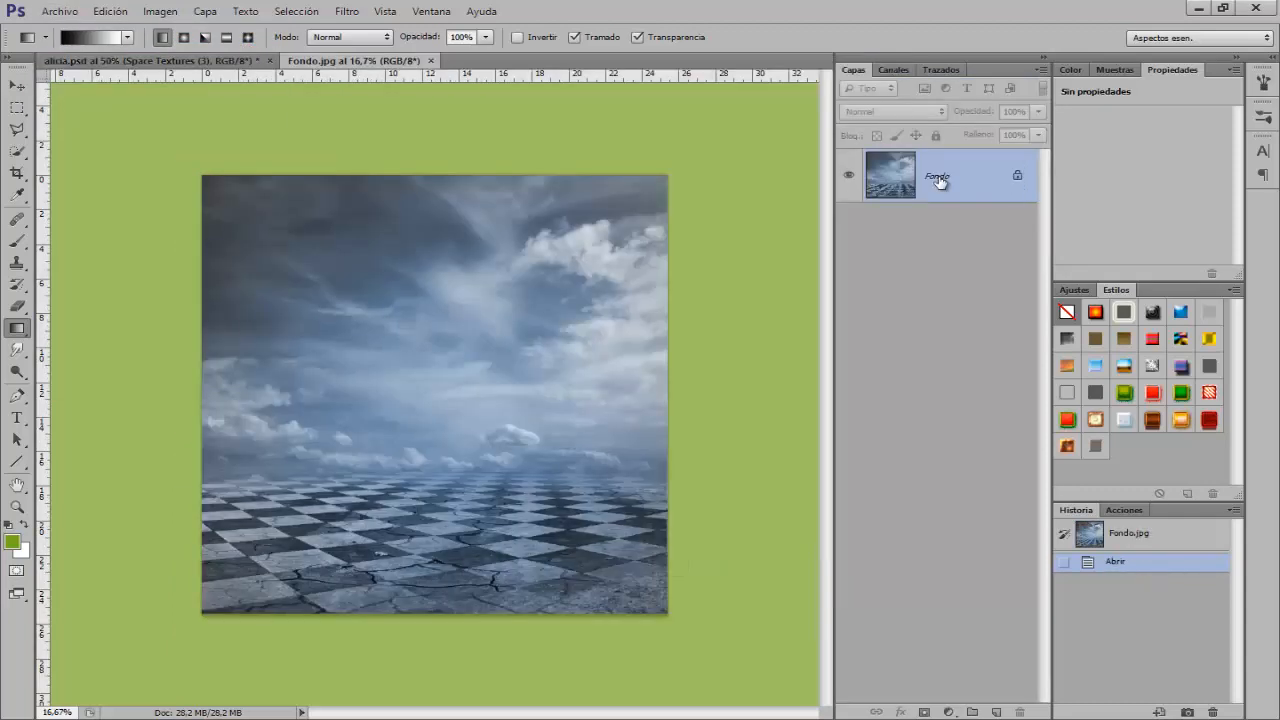
- Convert the locked background into a regular layer and rename it Fondo
double_click(1017, 178)
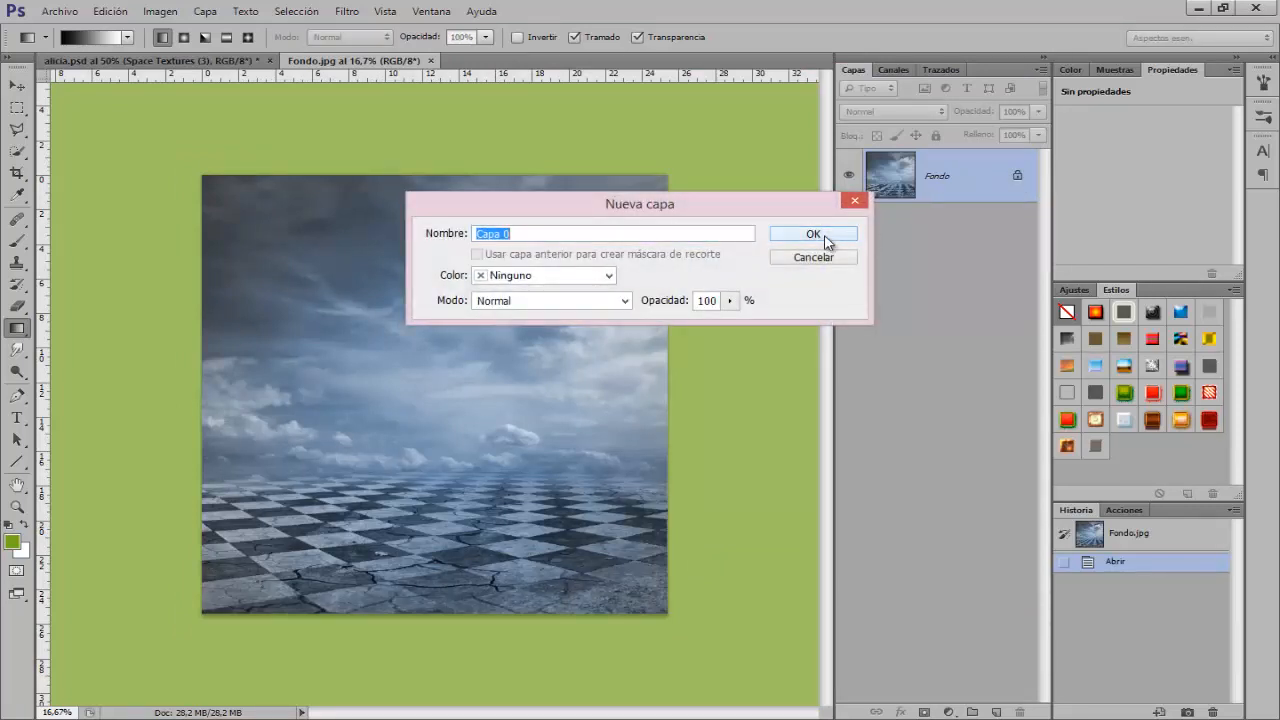
click(825, 242)
double_click(935, 174)
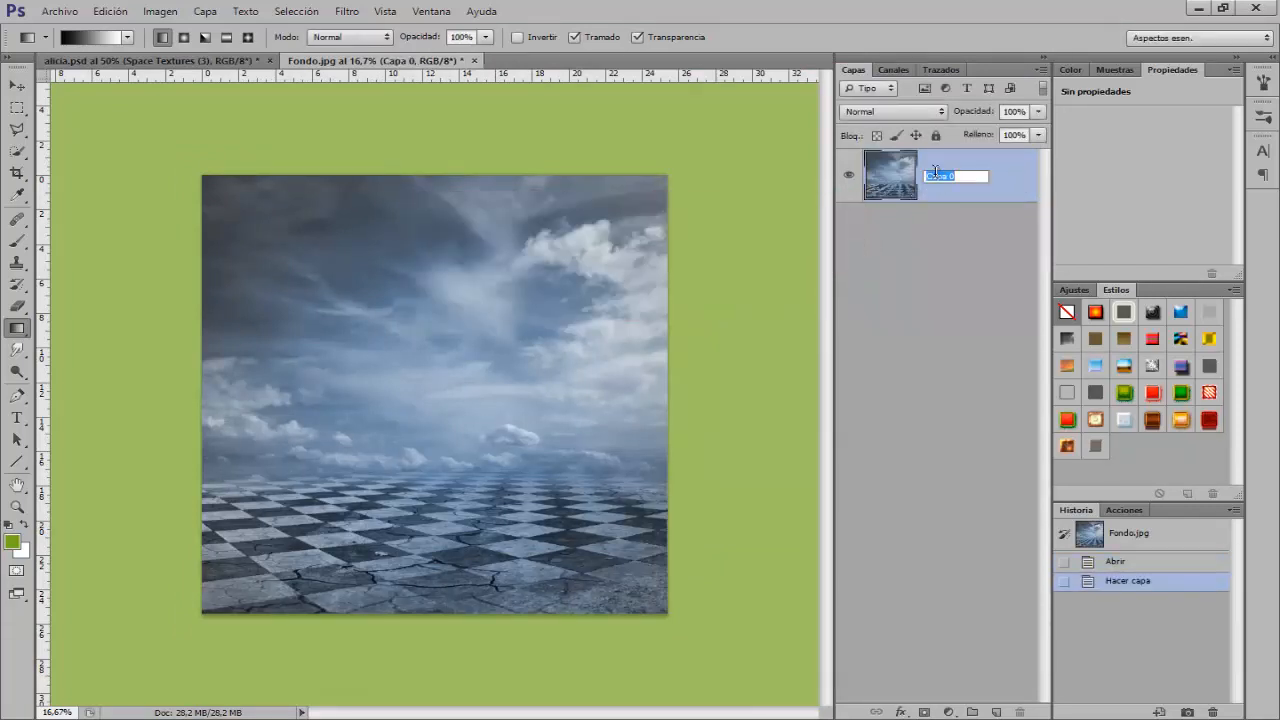
text(Fondo)
key(Return)
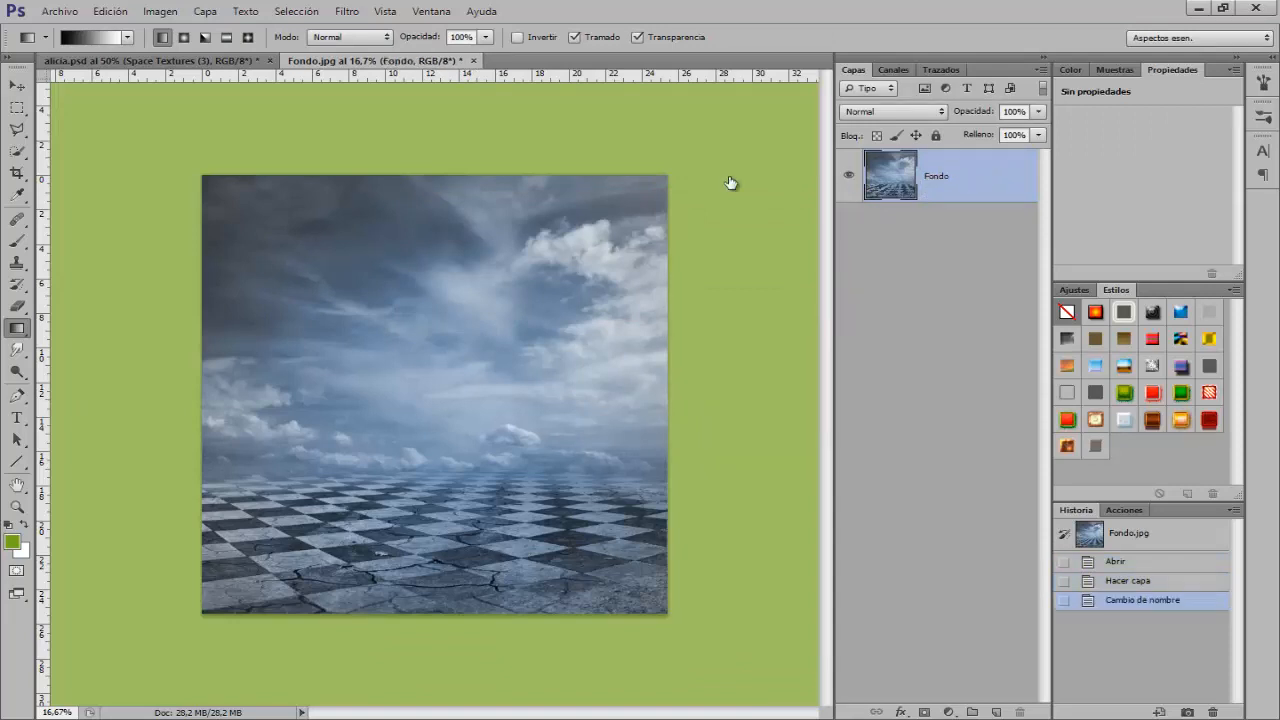
- Resize the image to 1140 by 1140 pixels with proportions constrained, and fit it to the window
click(165, 12)
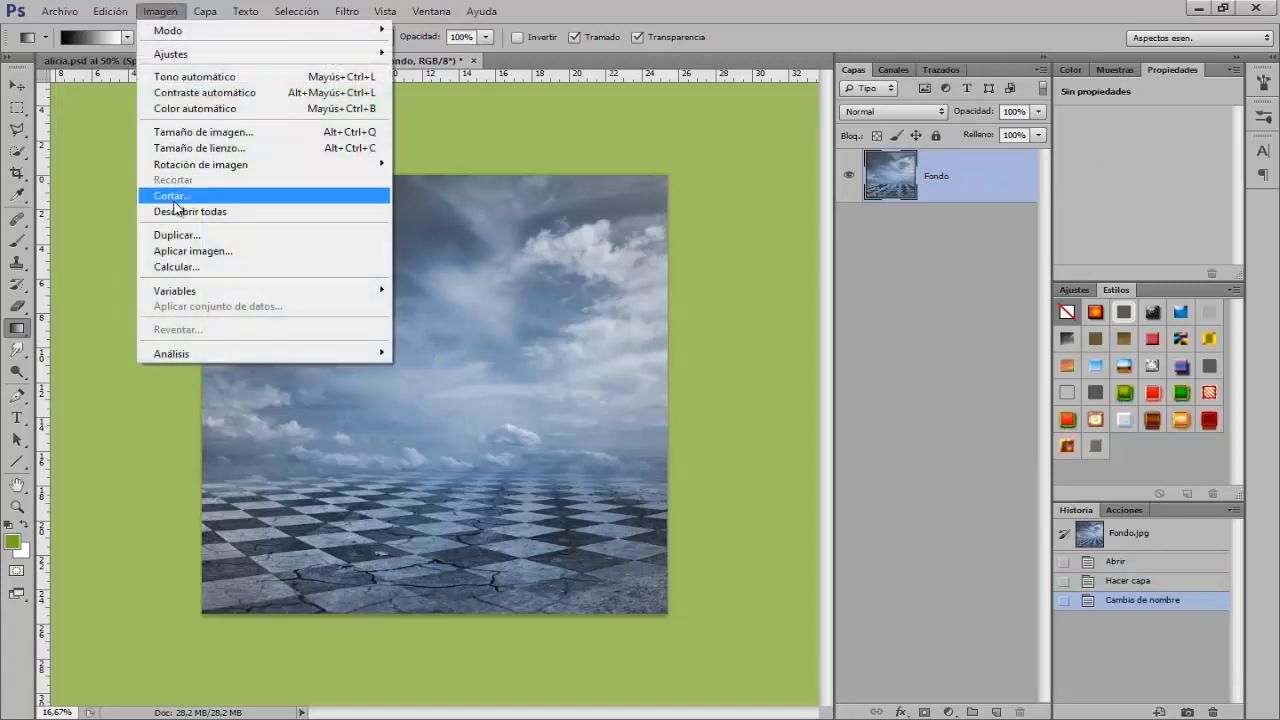
click(171, 132)
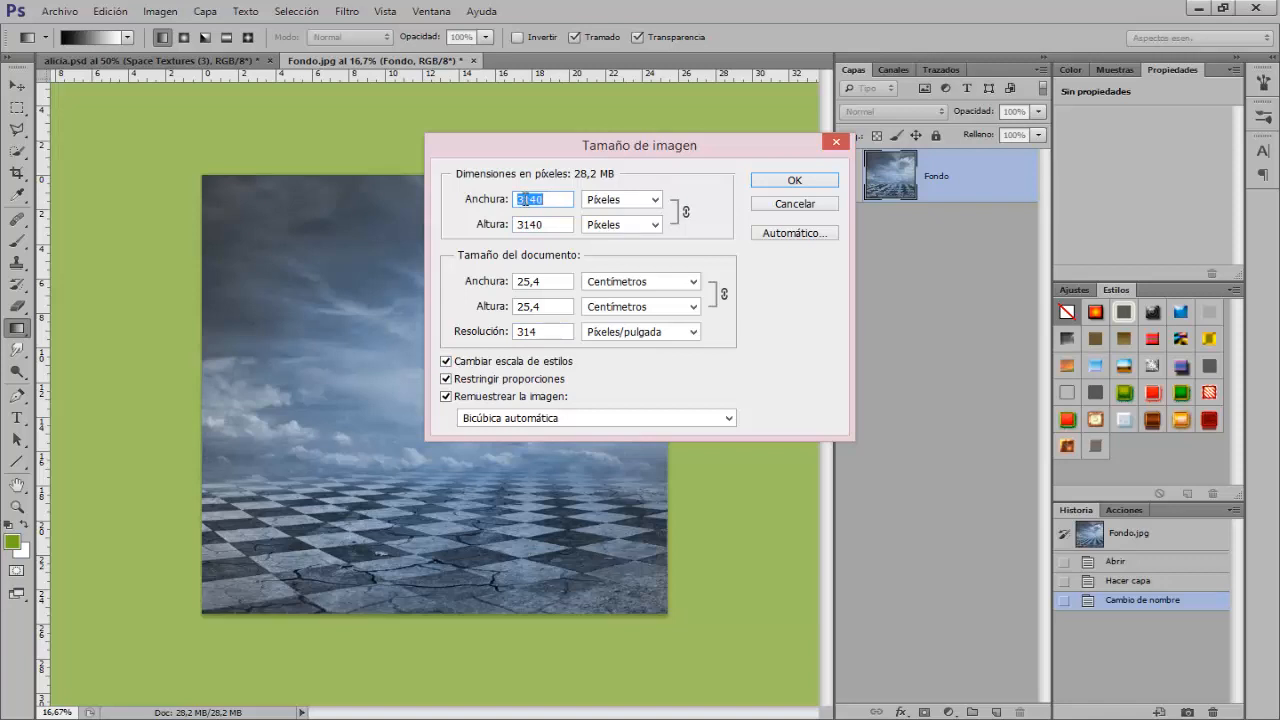
click(526, 199)
drag(522, 199, 500, 200)
text(1)
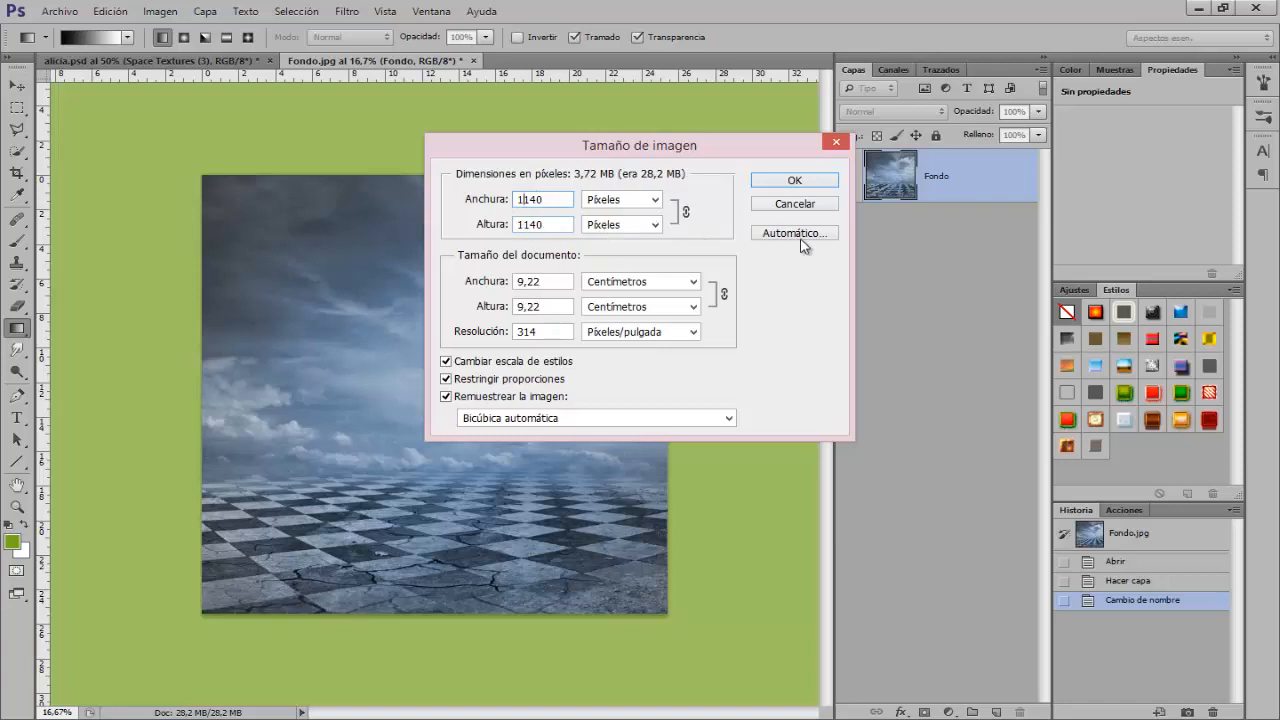
click(795, 181)
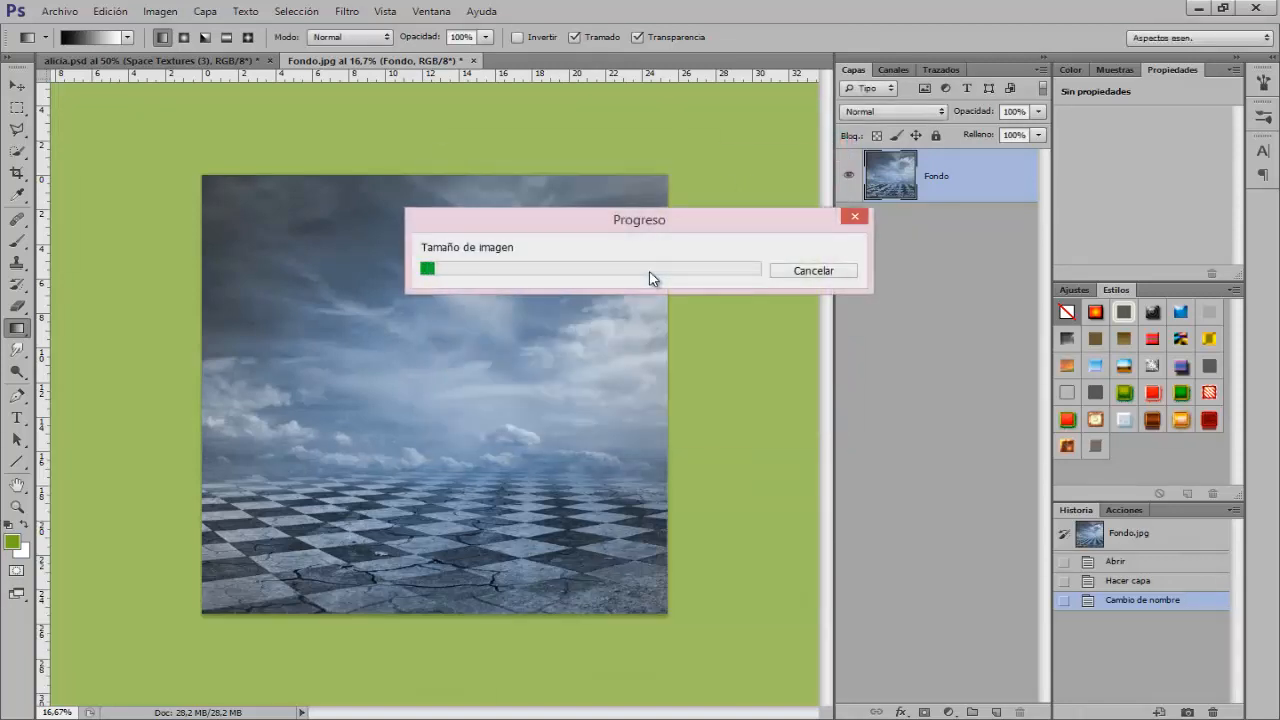
key(ctrl+0)
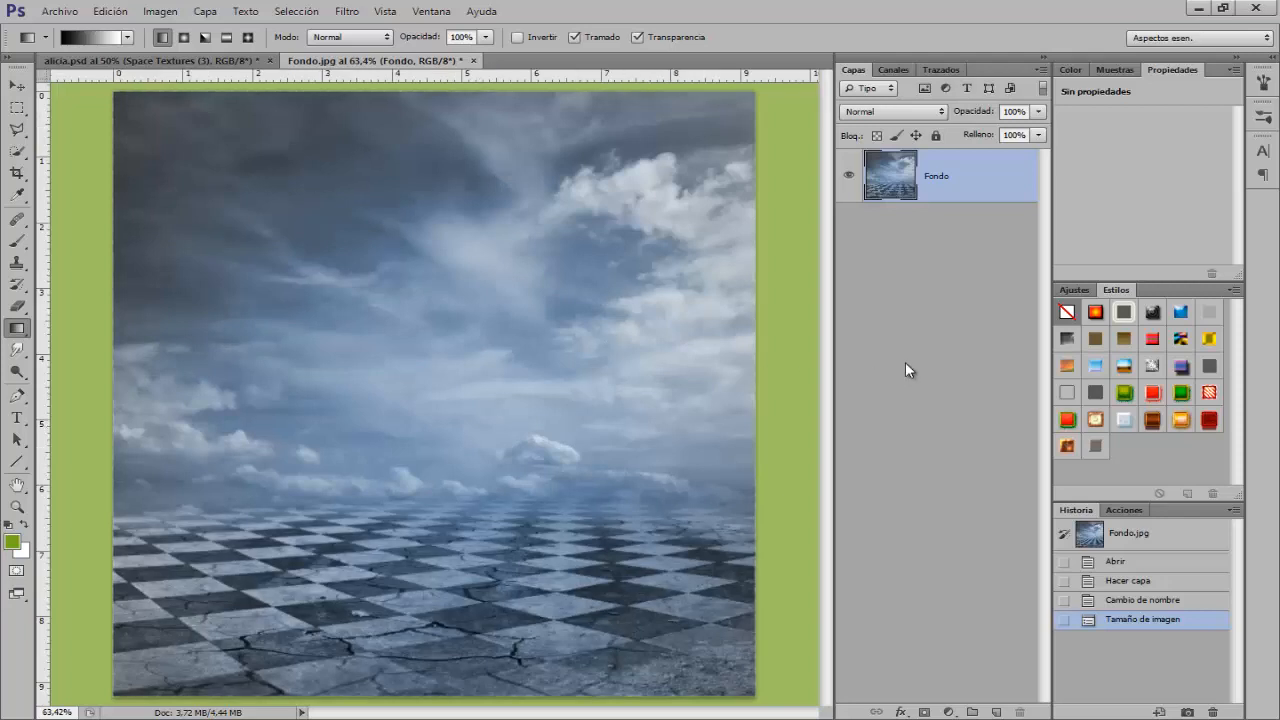
- Place Césped.jpg above the Fondo layer and move it straight down about 2.14 cm so it covers the floor
click(60, 11)
click(125, 283)
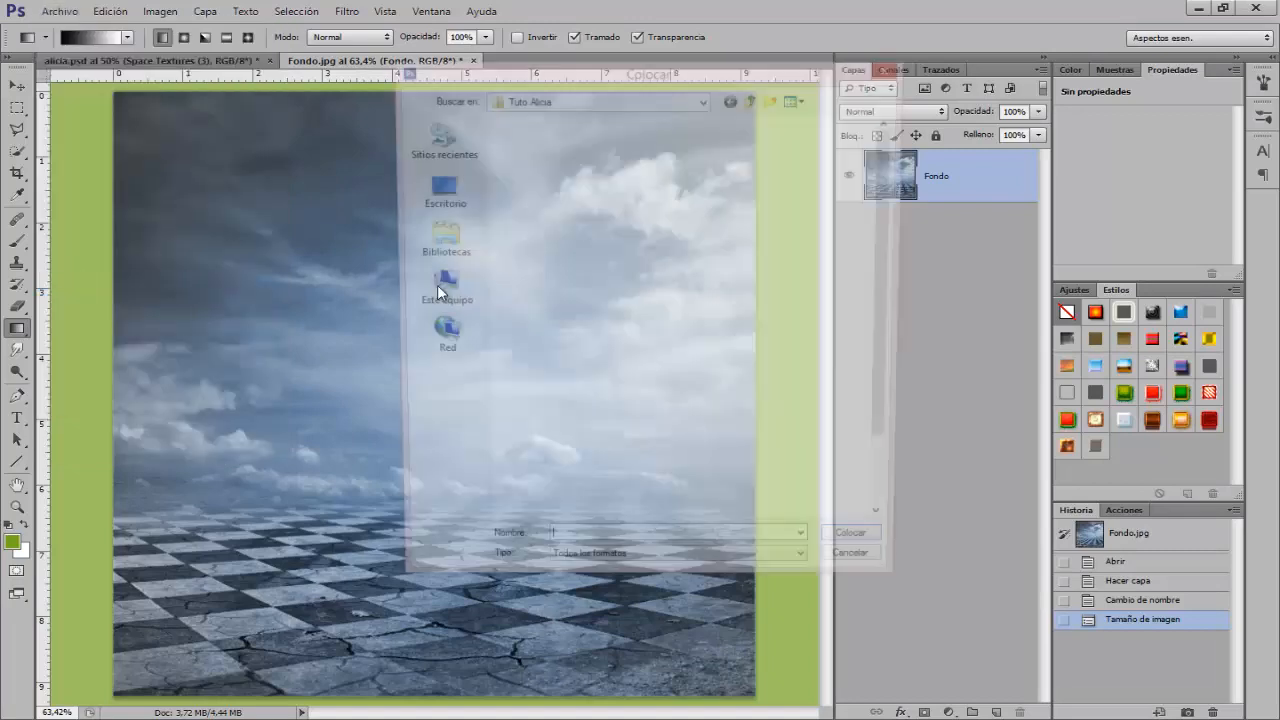
click(735, 212)
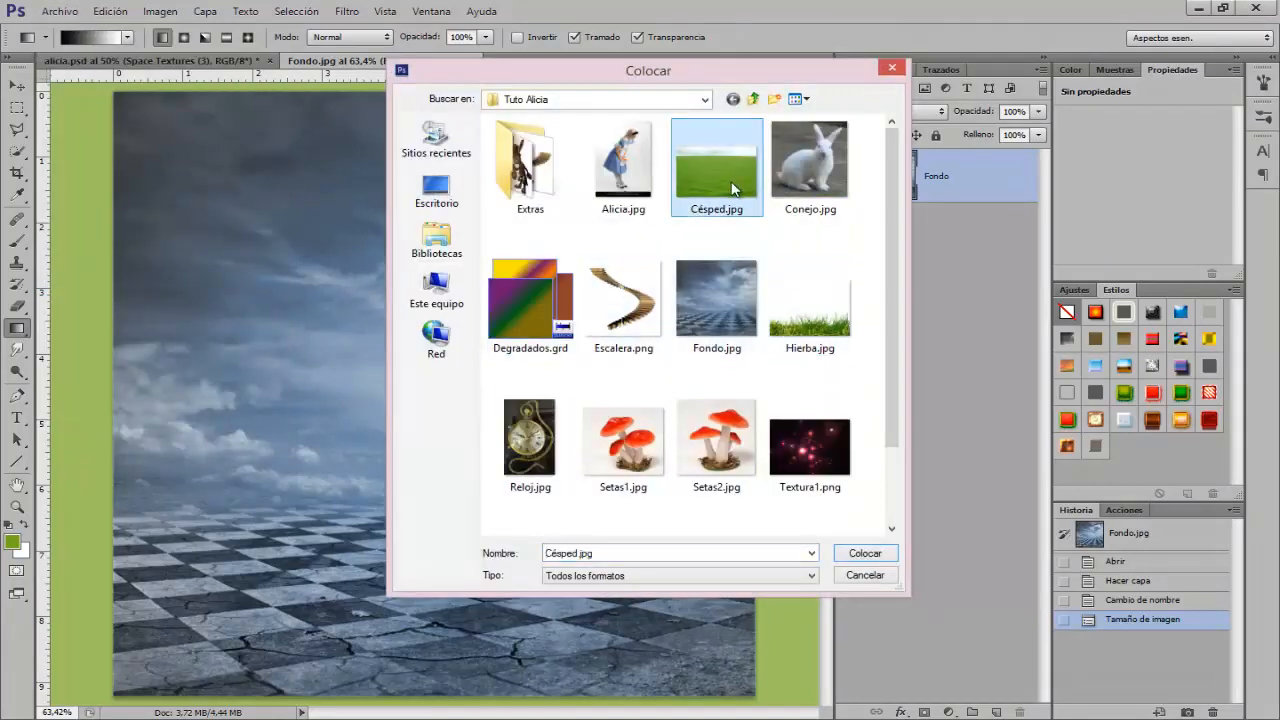
click(866, 556)
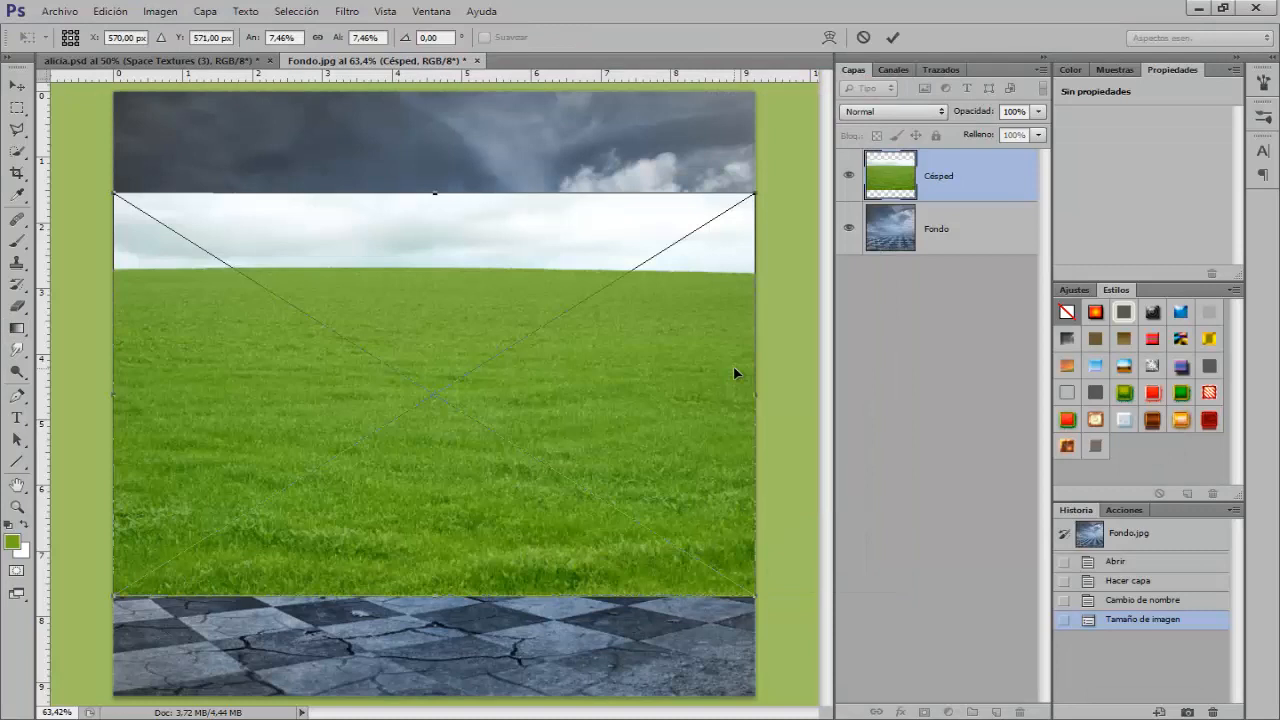
key(ctrl+minus)
key(ctrl+minus)
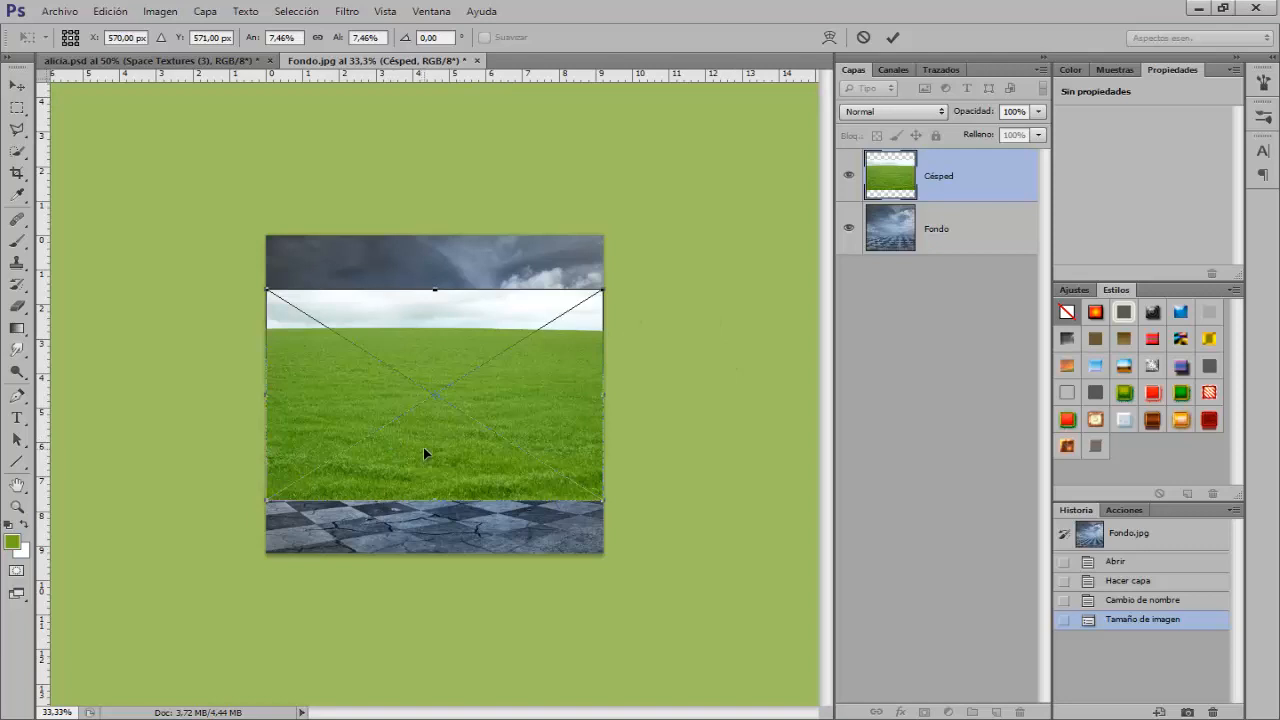
drag(422, 521, 423, 527)
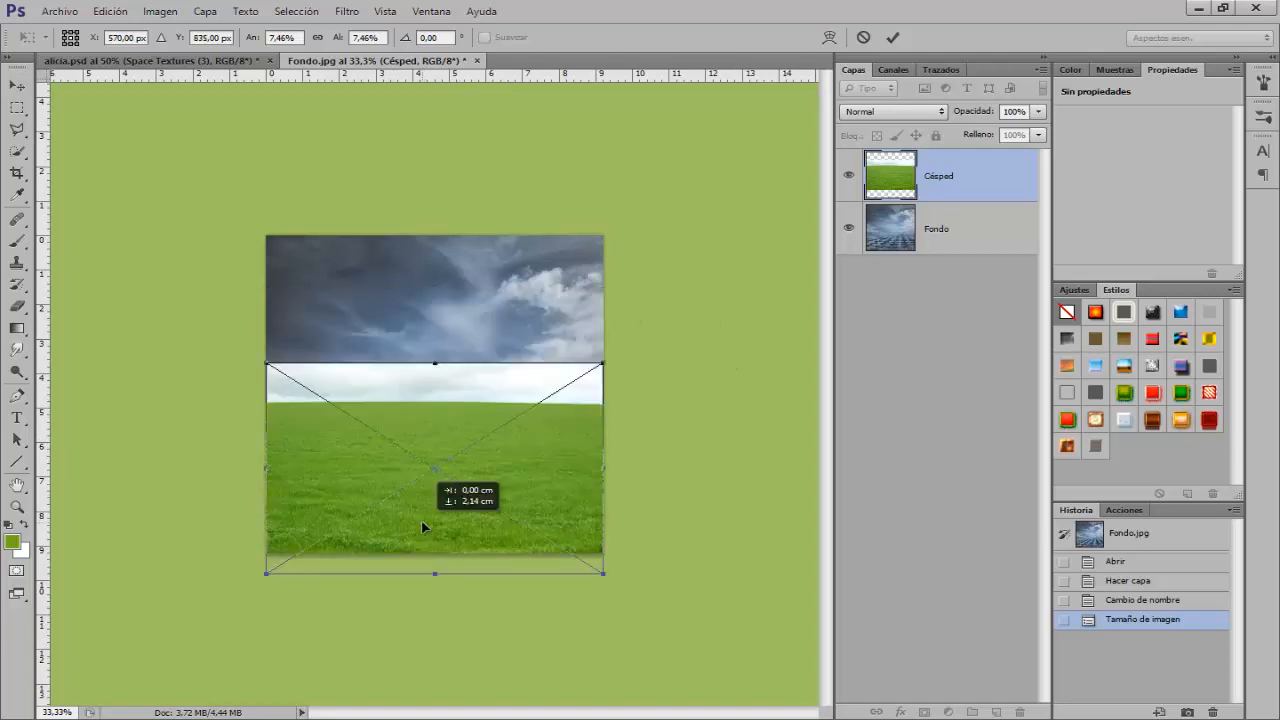
- Distort the grass into a symmetric trapezoid, narrow at the horizon and wide at the base, lower it slightly, and commit the placement
right_click(488, 478)
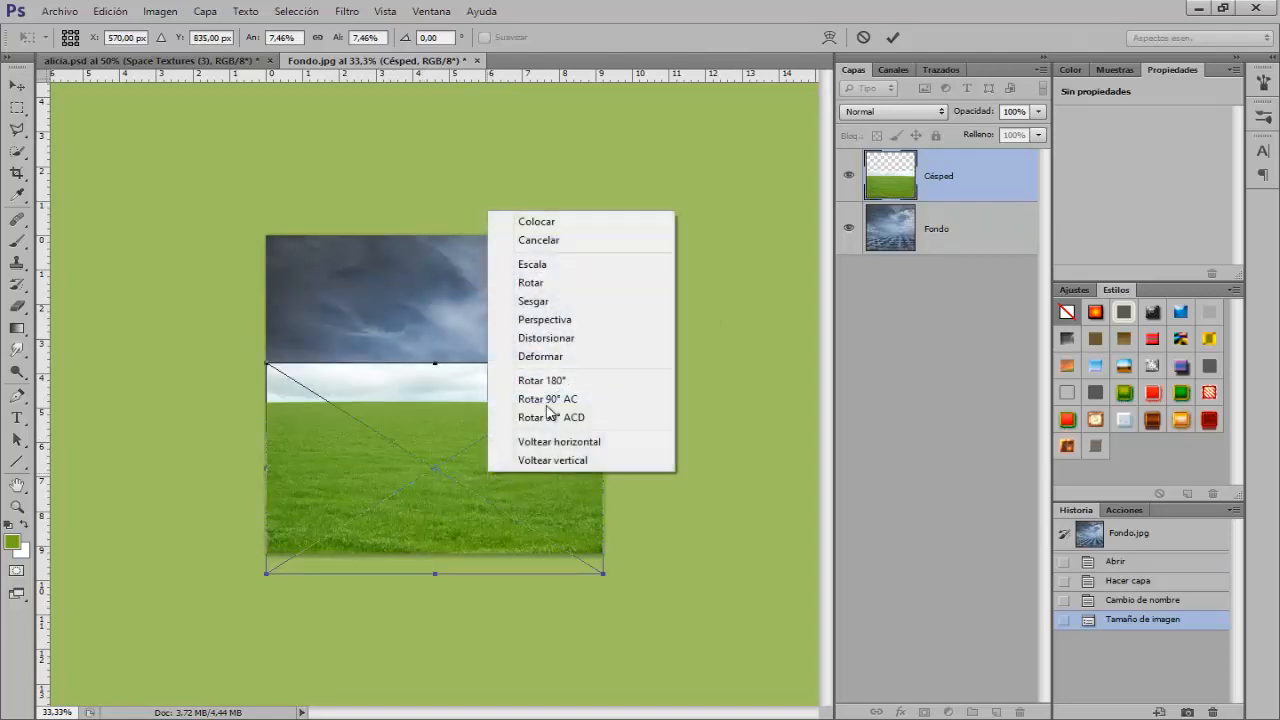
click(547, 338)
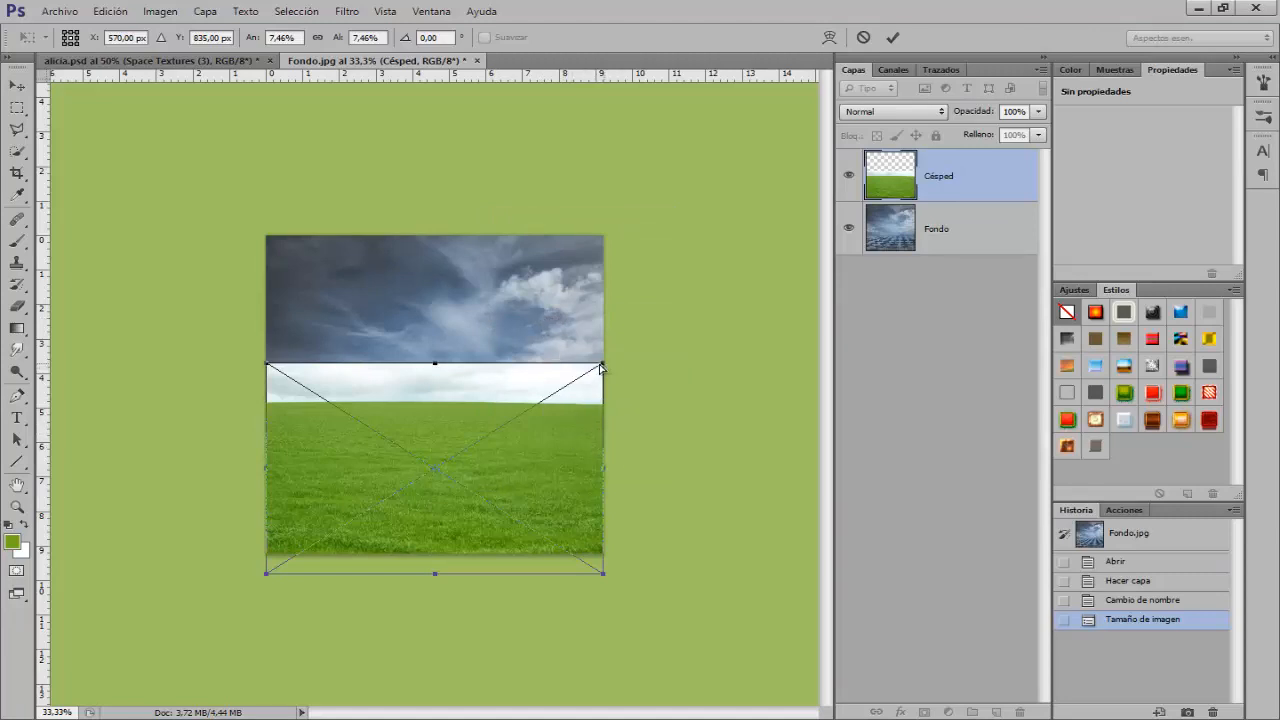
drag(600, 368, 545, 373)
drag(605, 577, 717, 561)
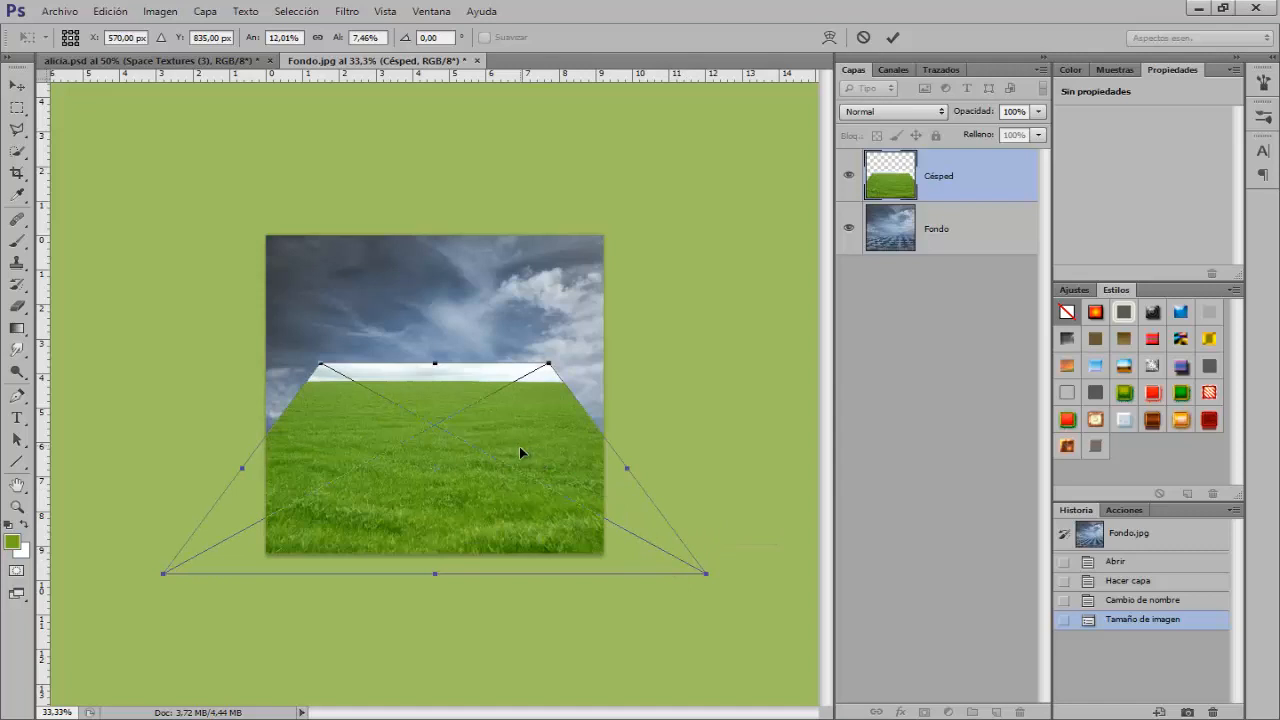
drag(519, 447, 530, 456)
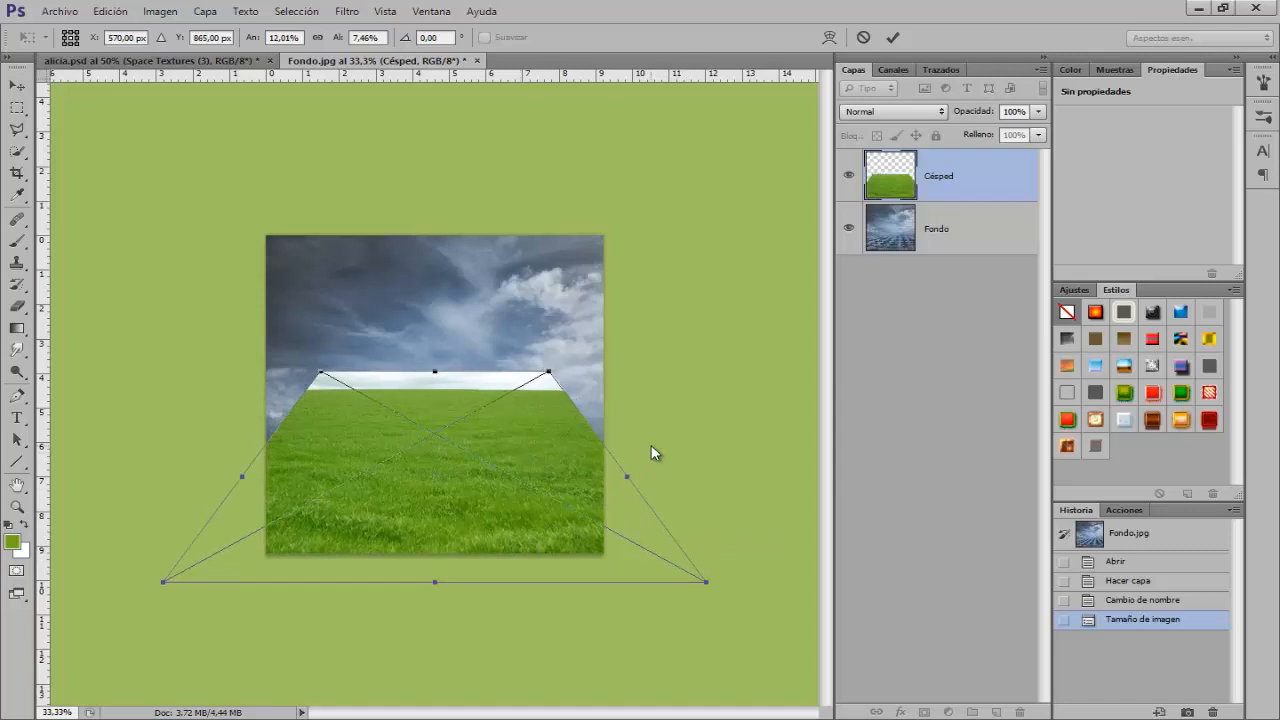
key(g)
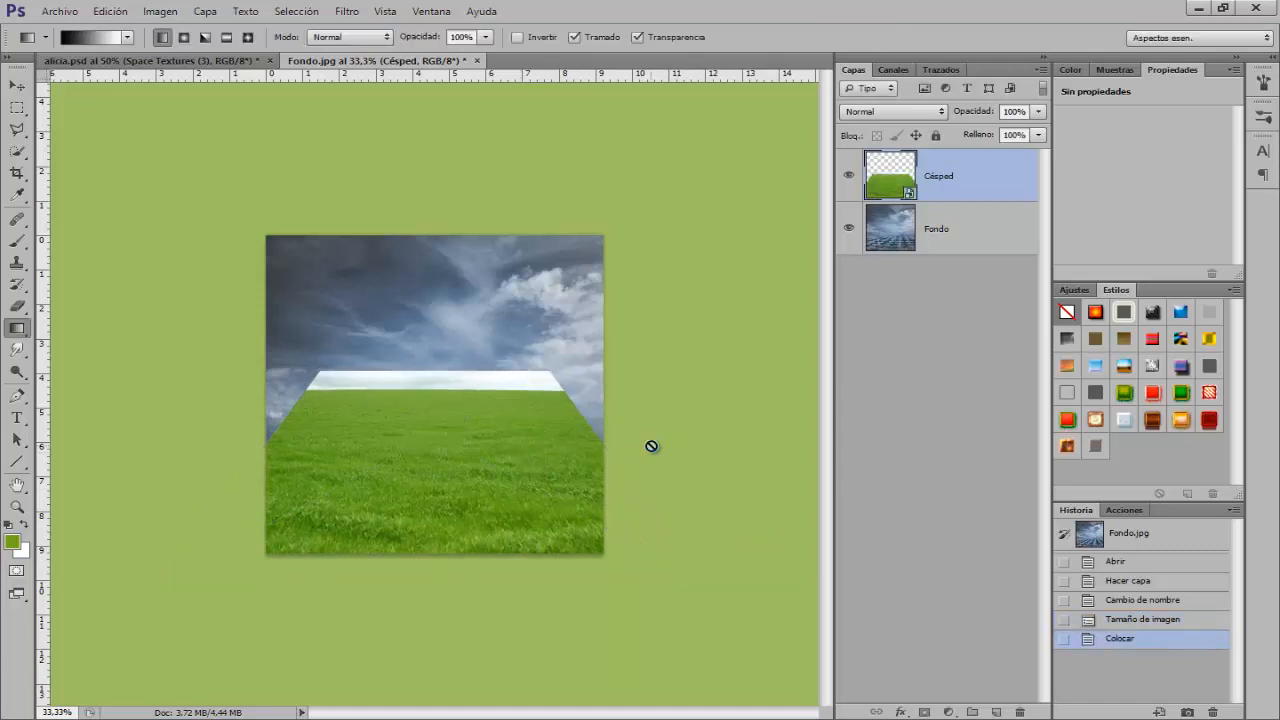
key(ctrl+plus)
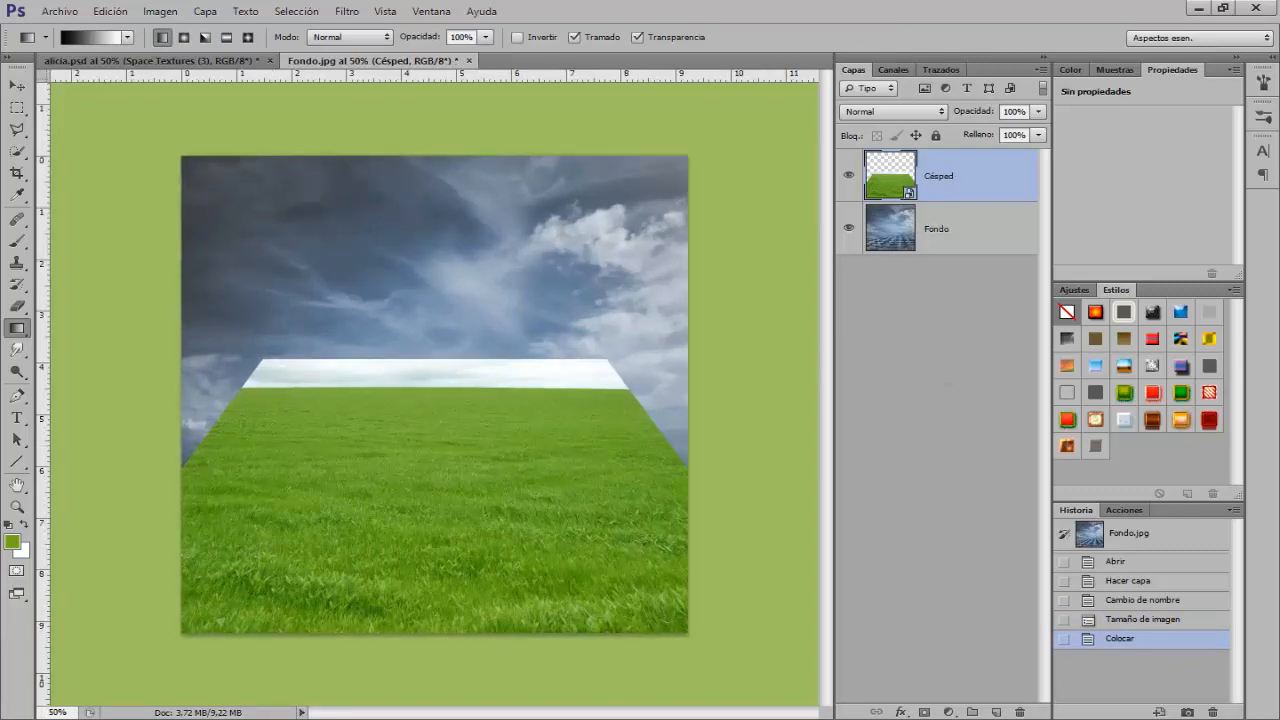
- Add a layer mask to the Césped layer and activate the Gradient tool with the linear black-to-white gradient
click(925, 713)
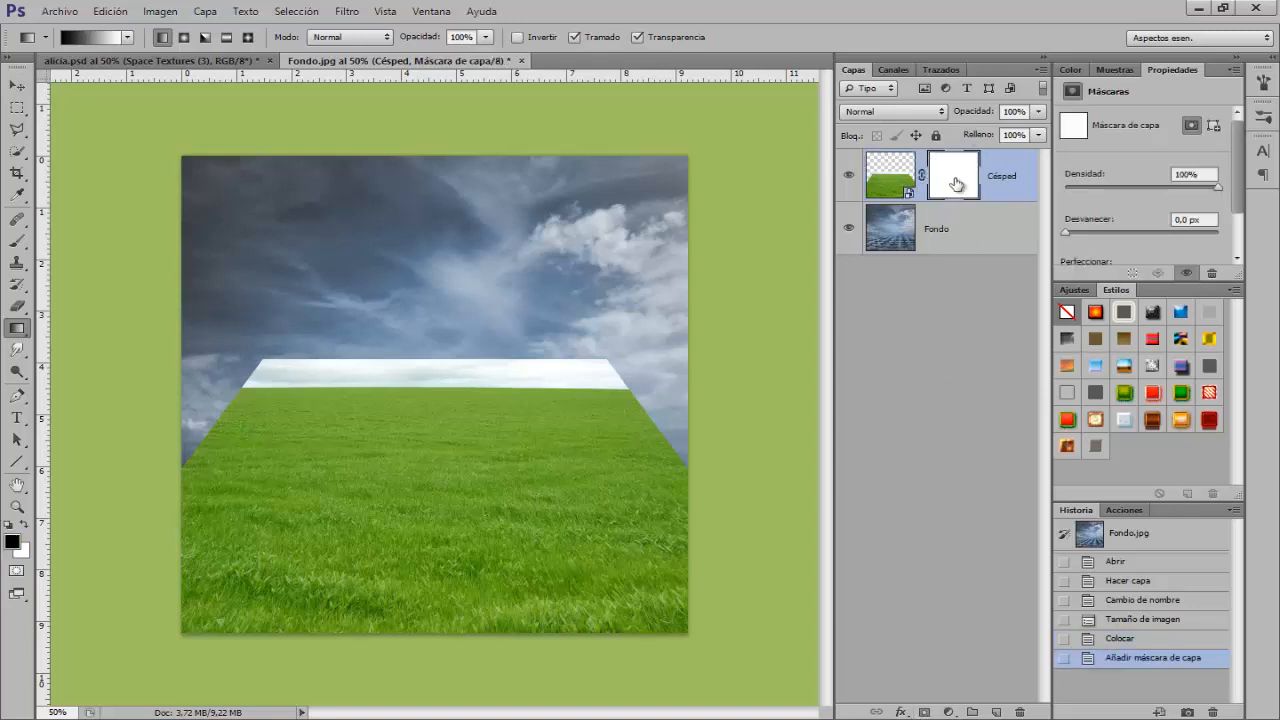
click(23, 330)
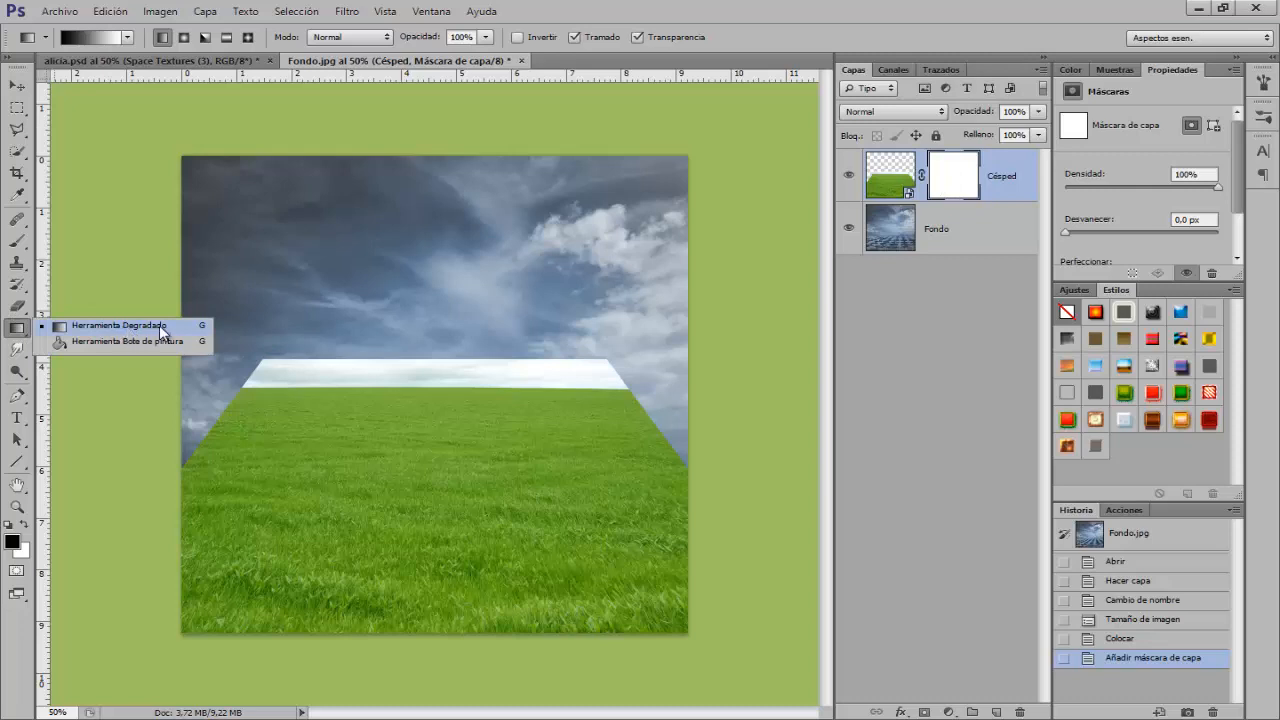
click(155, 328)
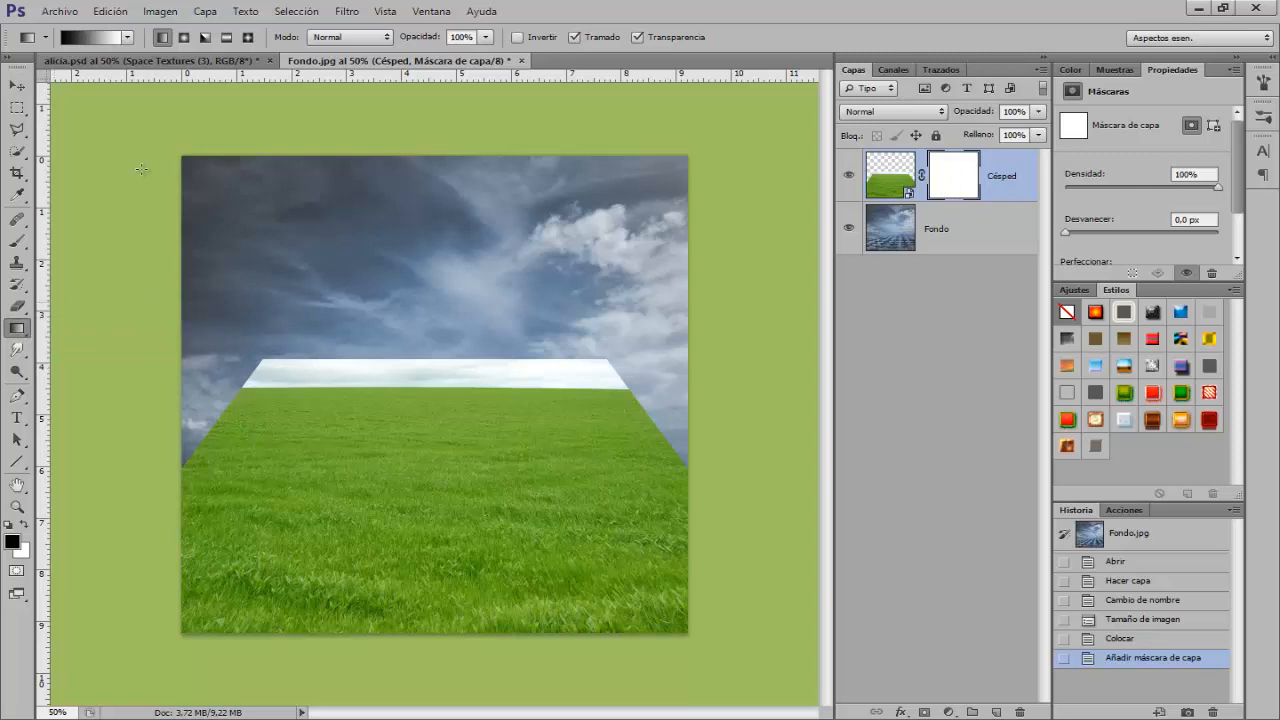
click(127, 37)
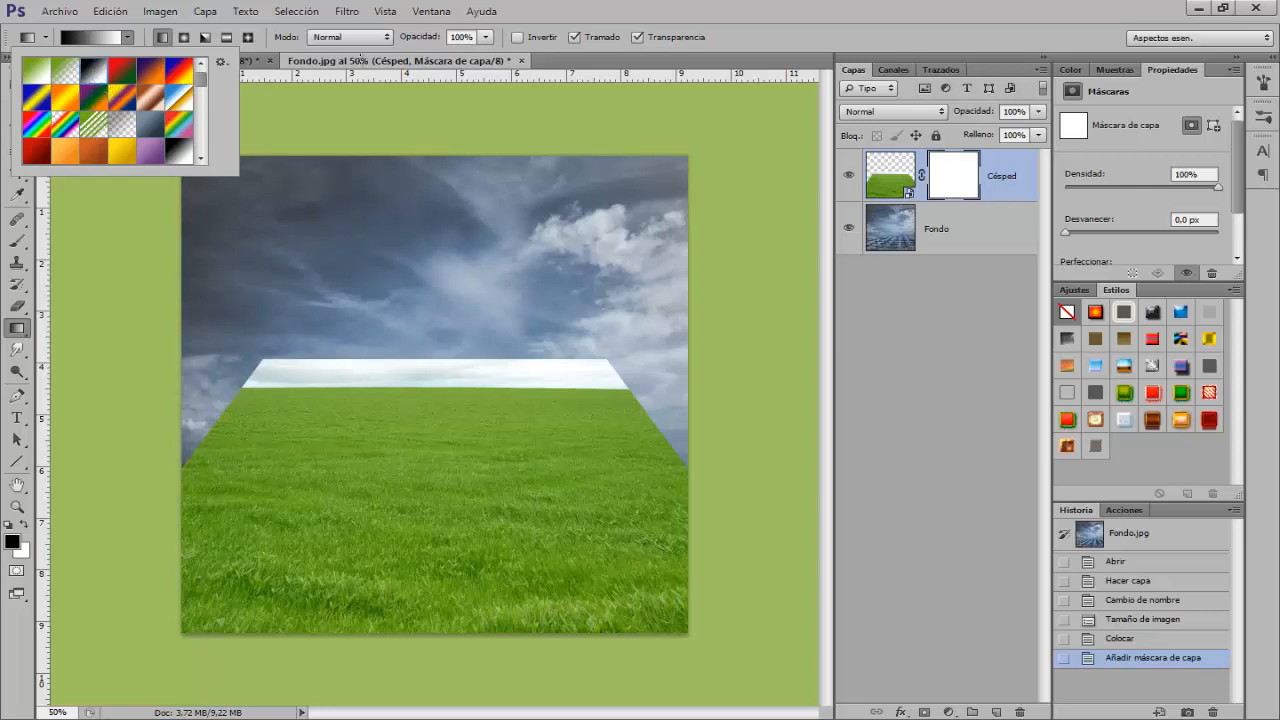
click(127, 37)
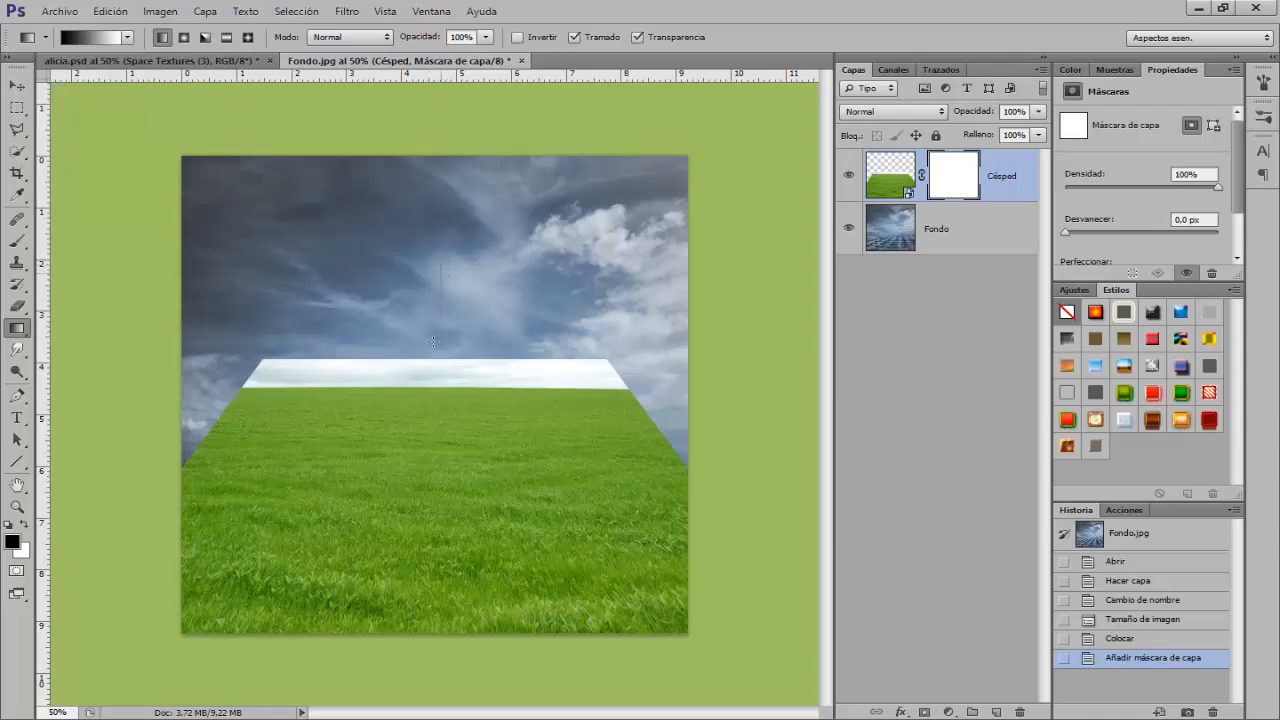
- Apply short vertical black-to-white gradients on the Césped mask until the grass fades into the background just below the horizon
click(434, 497)
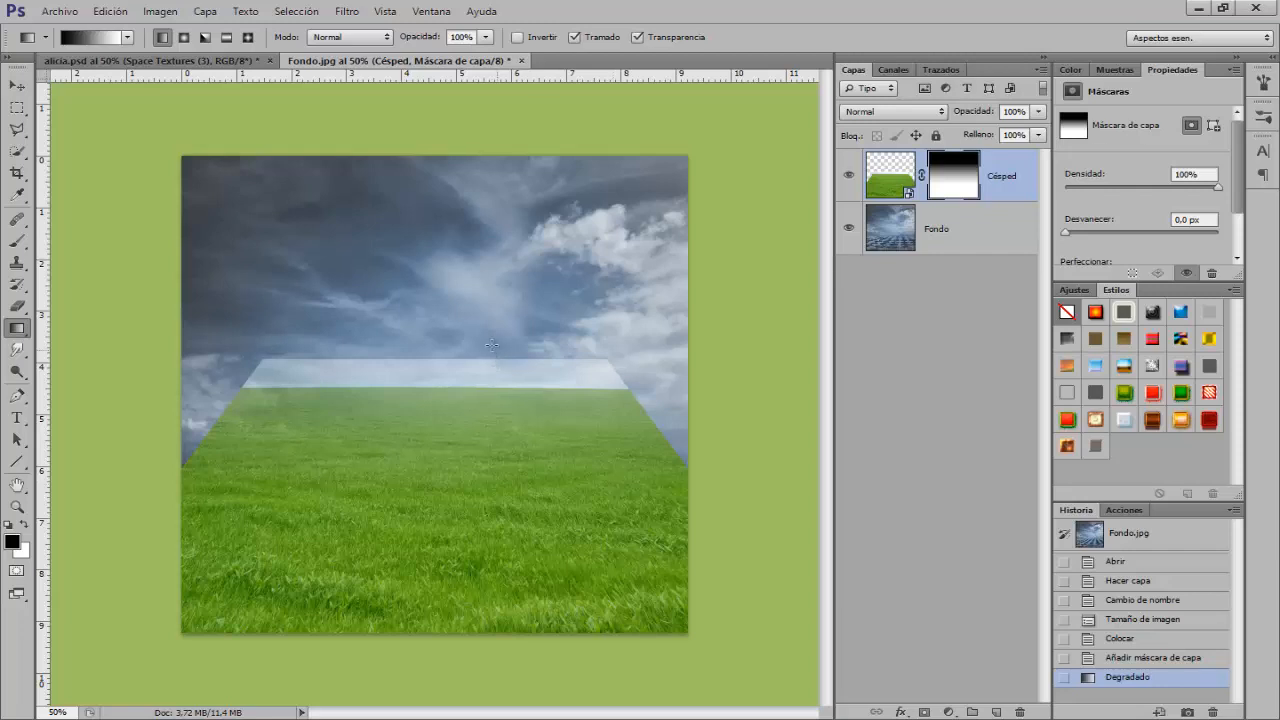
drag(463, 318, 461, 467)
drag(457, 557, 458, 558)
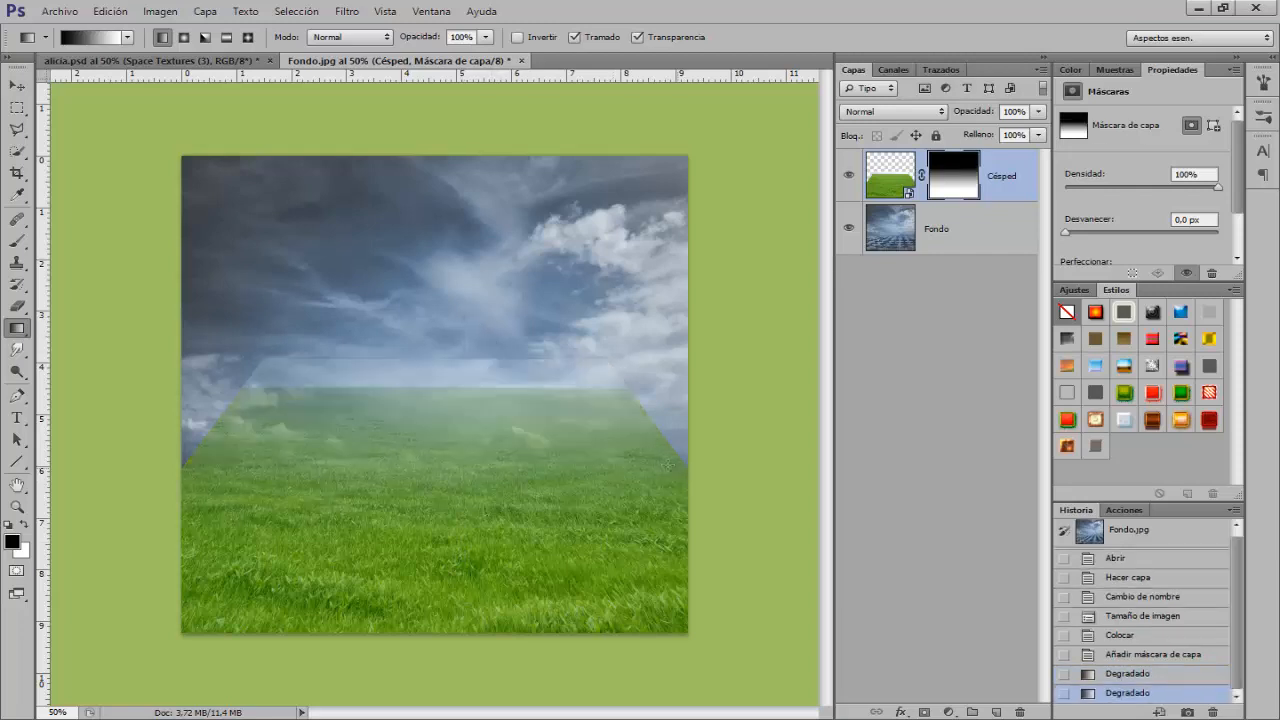
drag(373, 440, 387, 567)
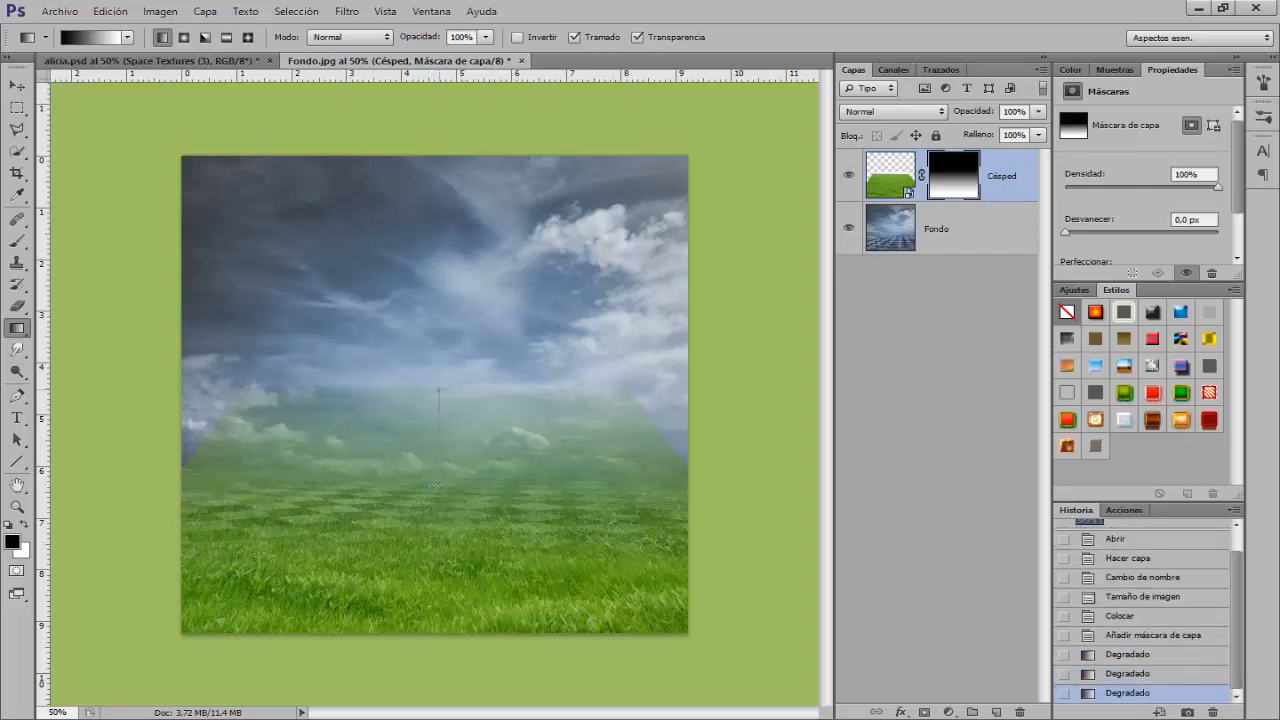
drag(436, 485, 412, 512)
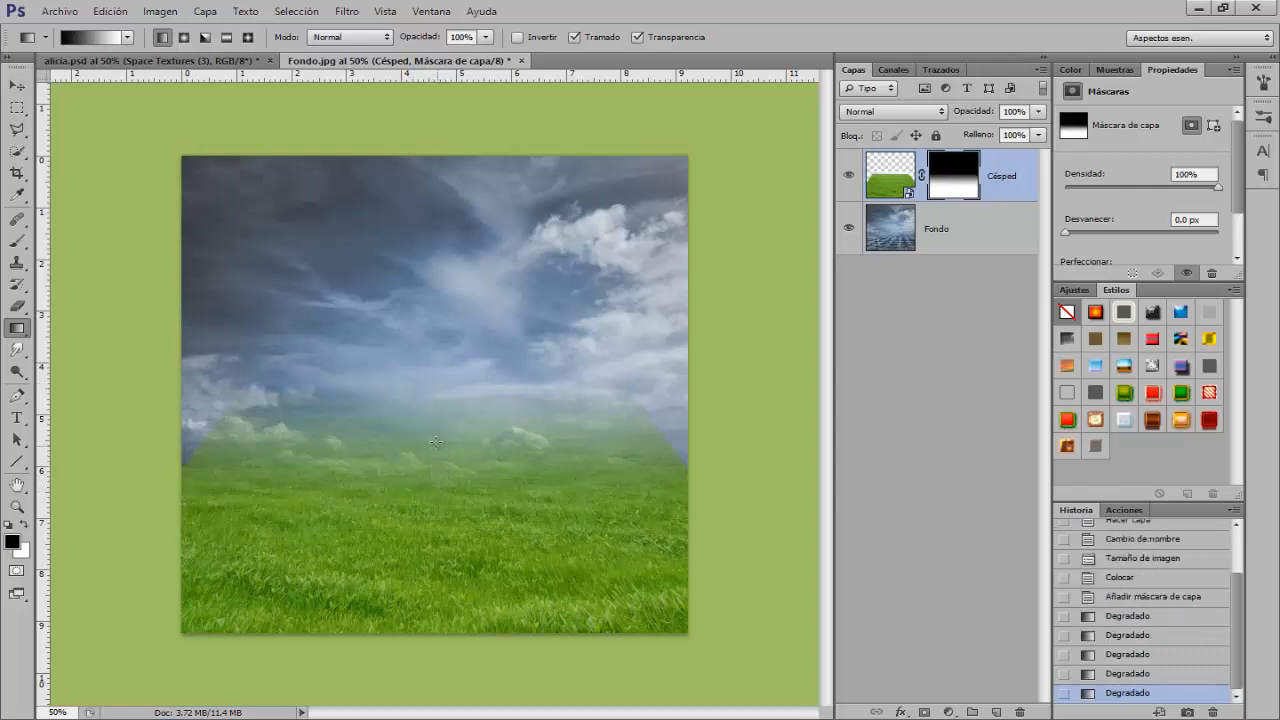
drag(440, 465, 440, 521)
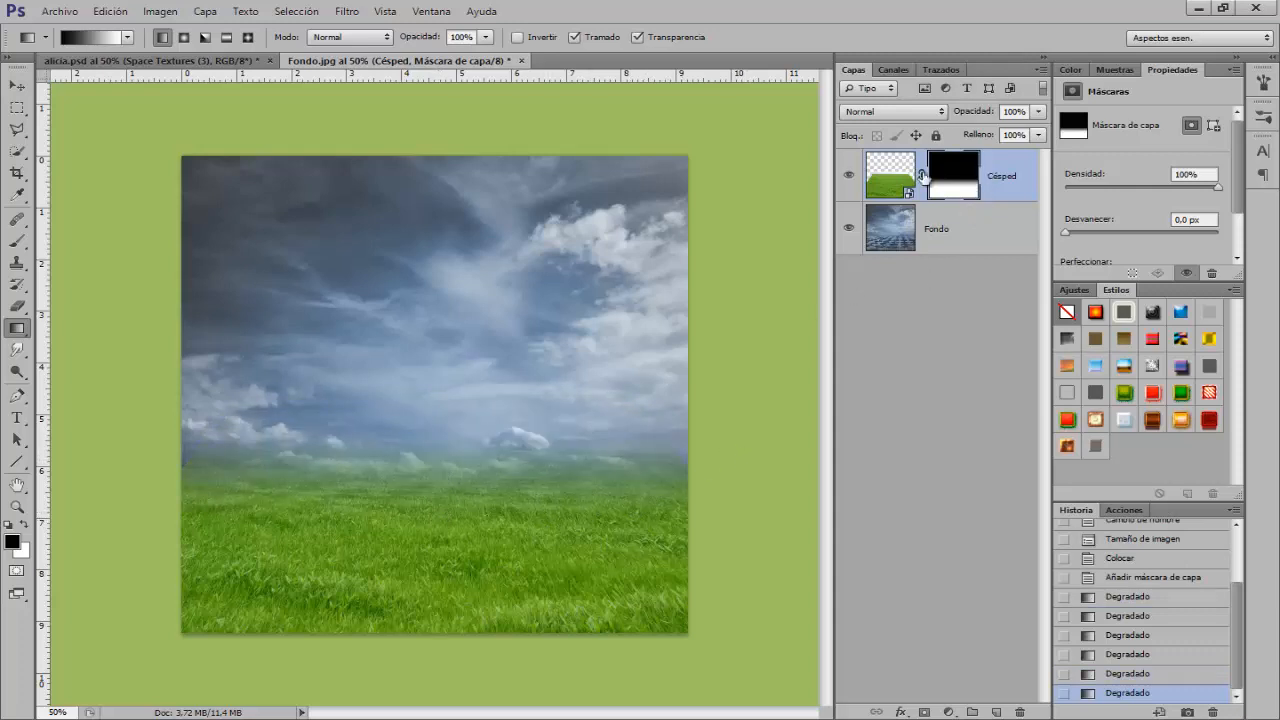
- Set the Césped layer's blend mode to Luz fuerte and lower its opacity slightly
click(877, 110)
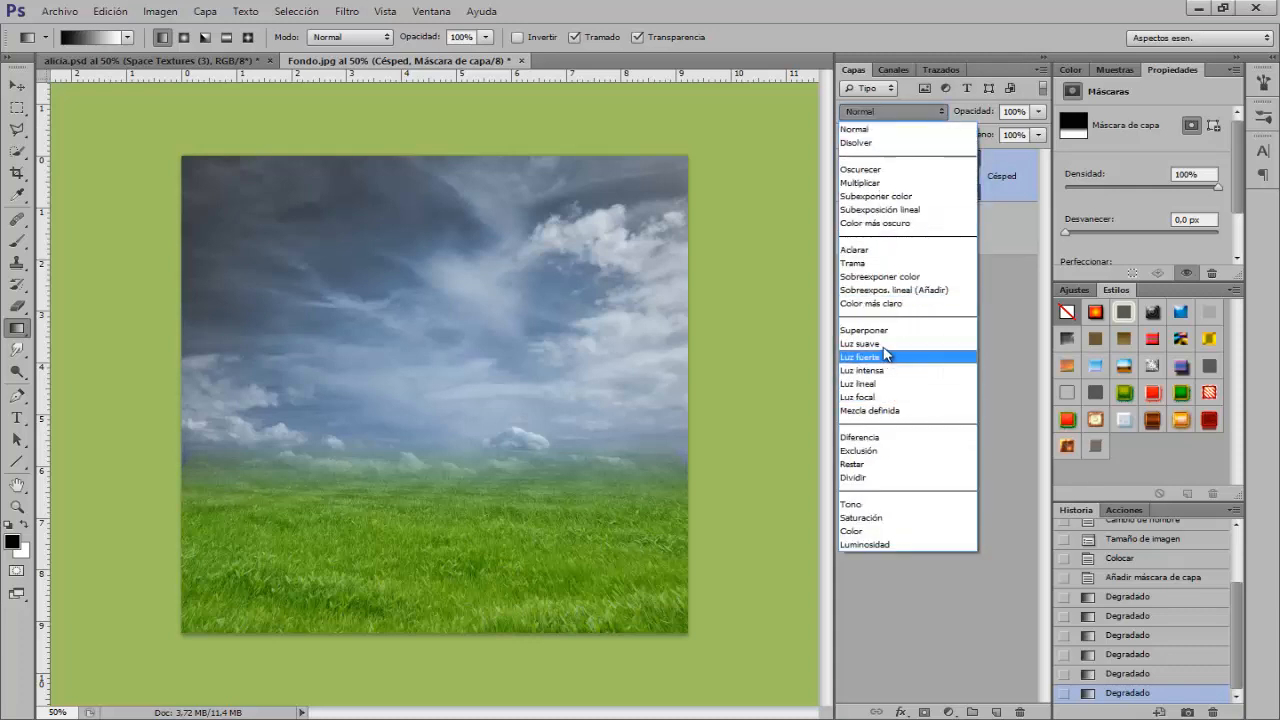
click(884, 355)
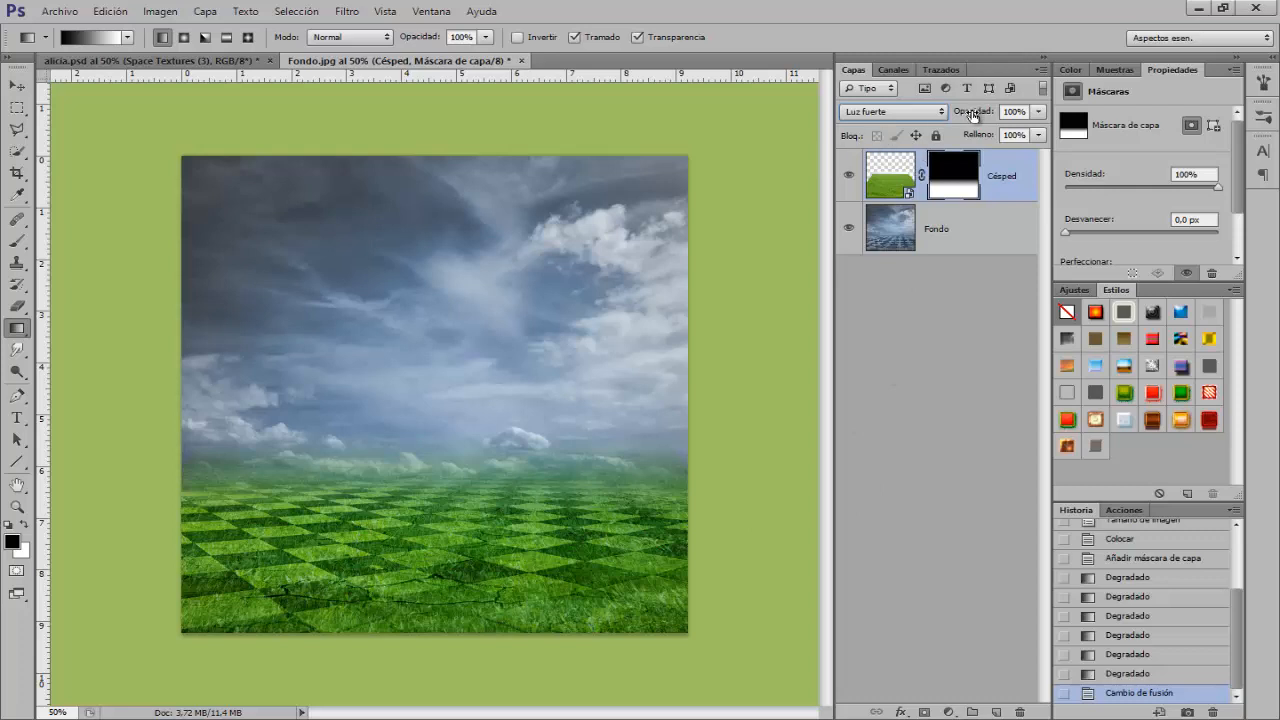
drag(973, 115, 958, 115)
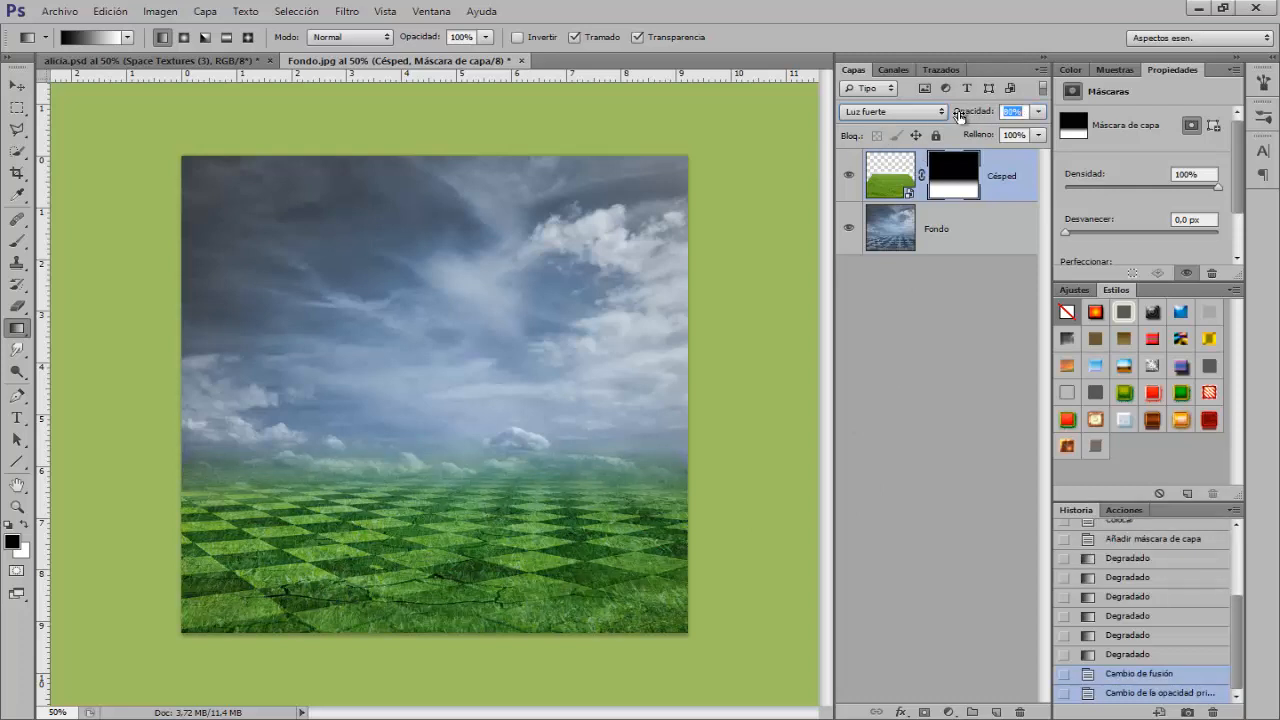
- Add a Tono/saturación adjustment layer directly above the Fondo layer
click(948, 238)
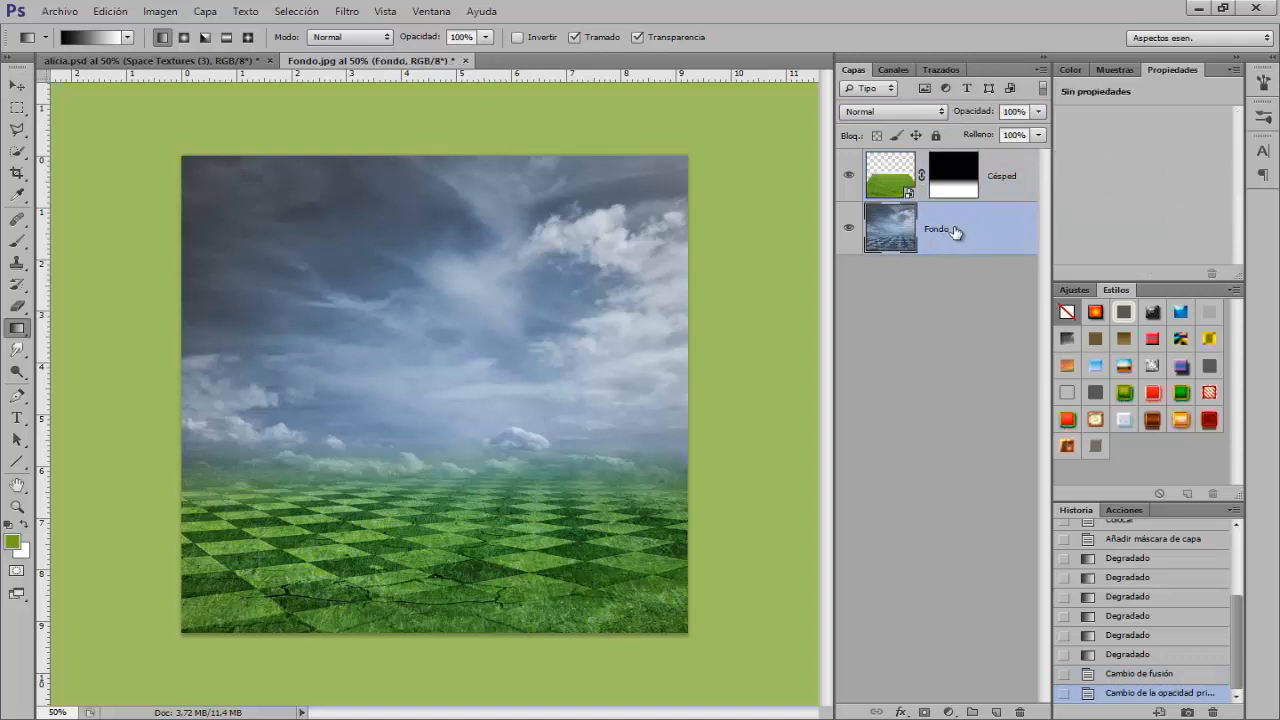
click(948, 712)
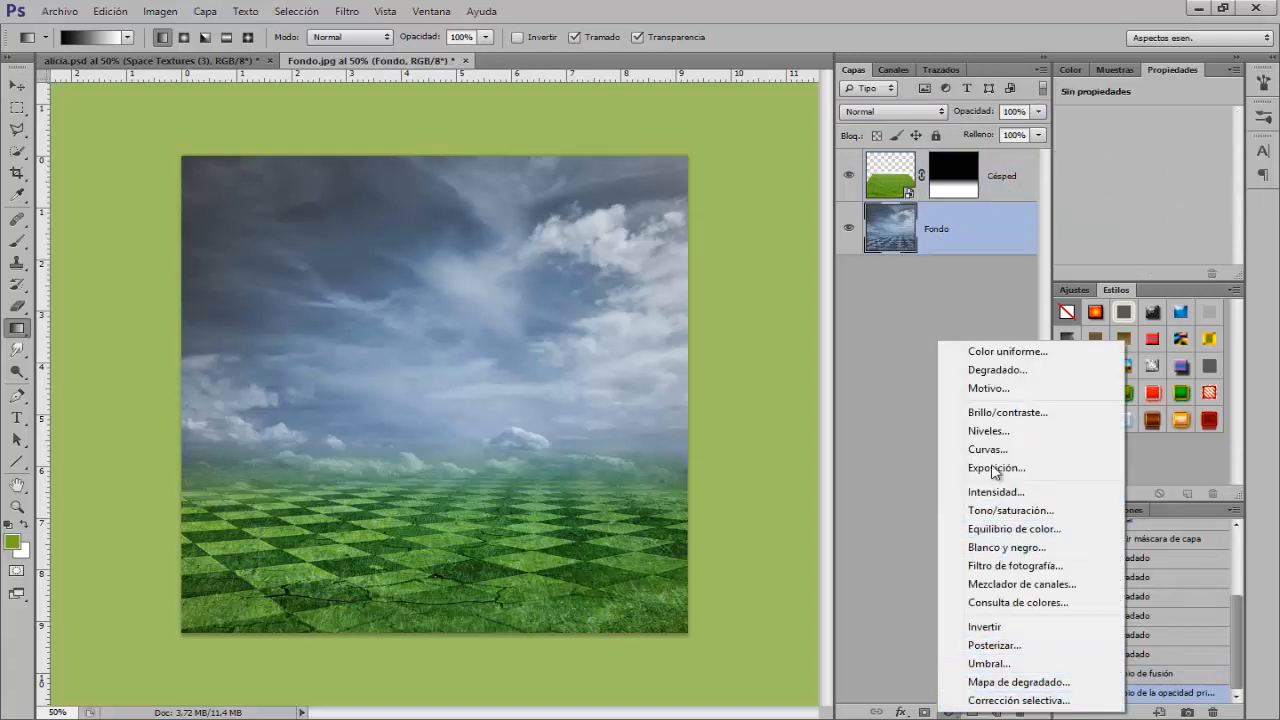
click(993, 512)
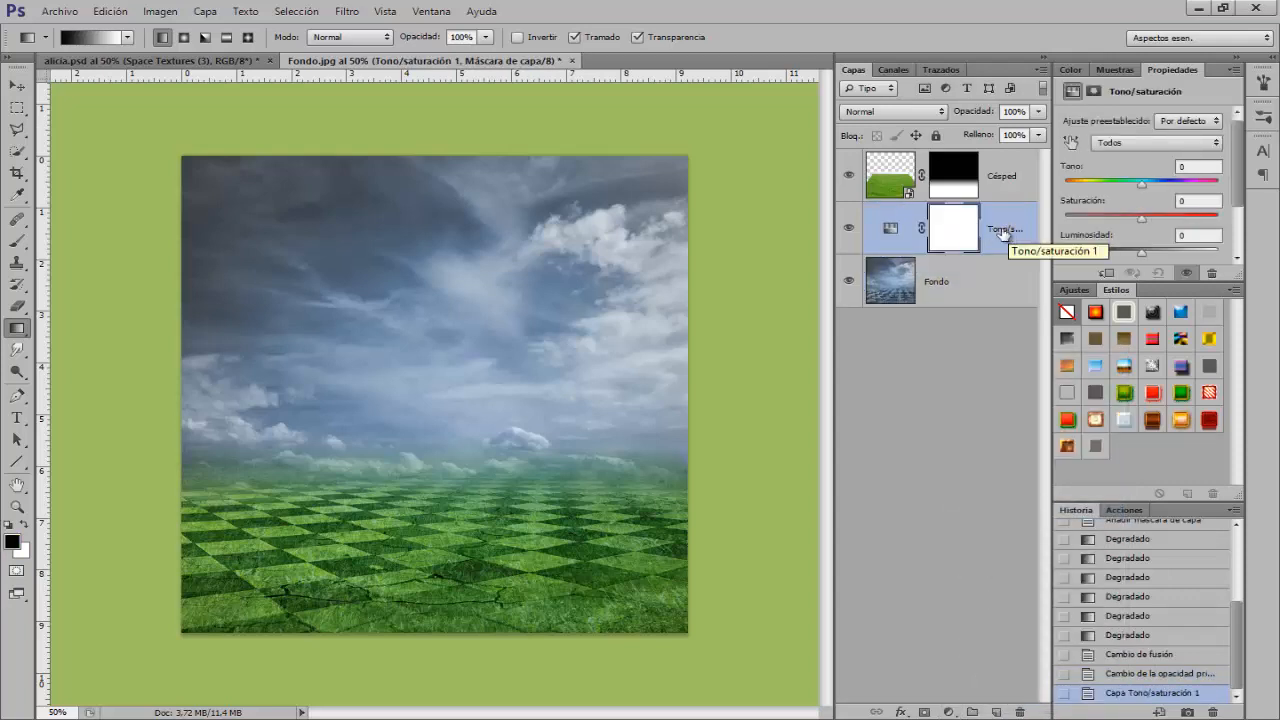
click(895, 230)
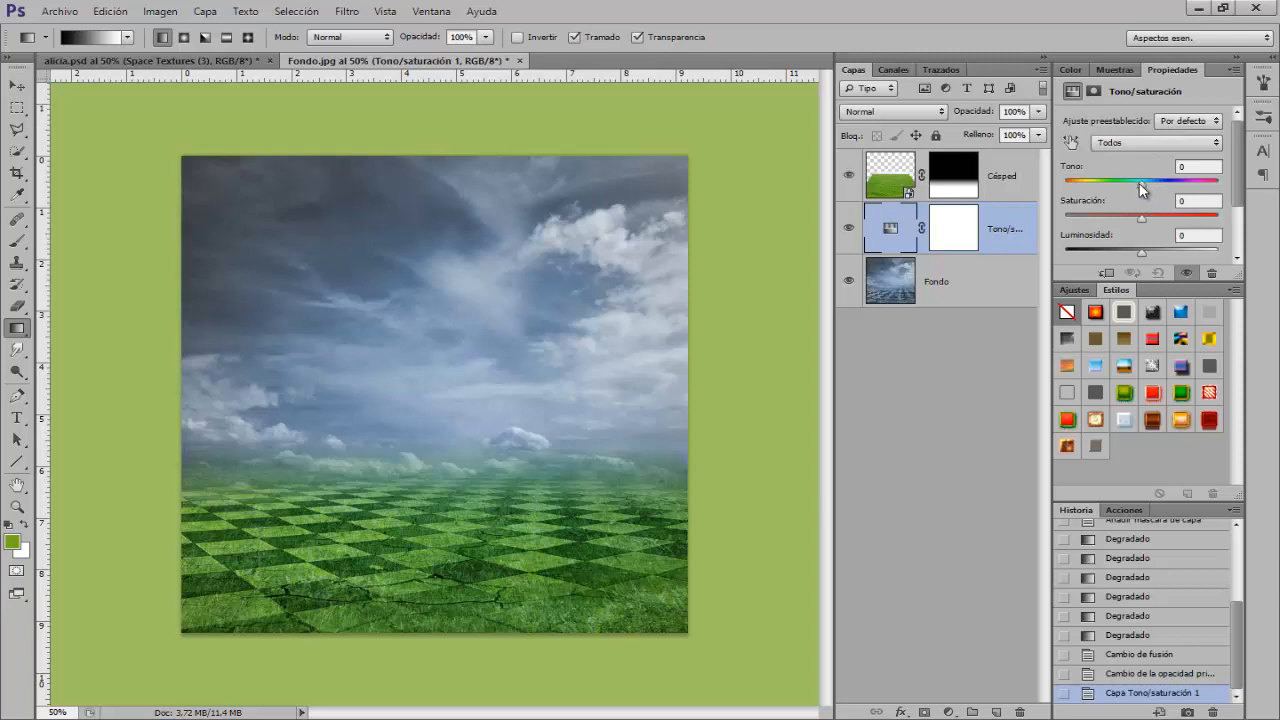
- Set the adjustment's hue to -171 and saturation to +42, and compare the image with and without it
drag(1141, 182, 1205, 192)
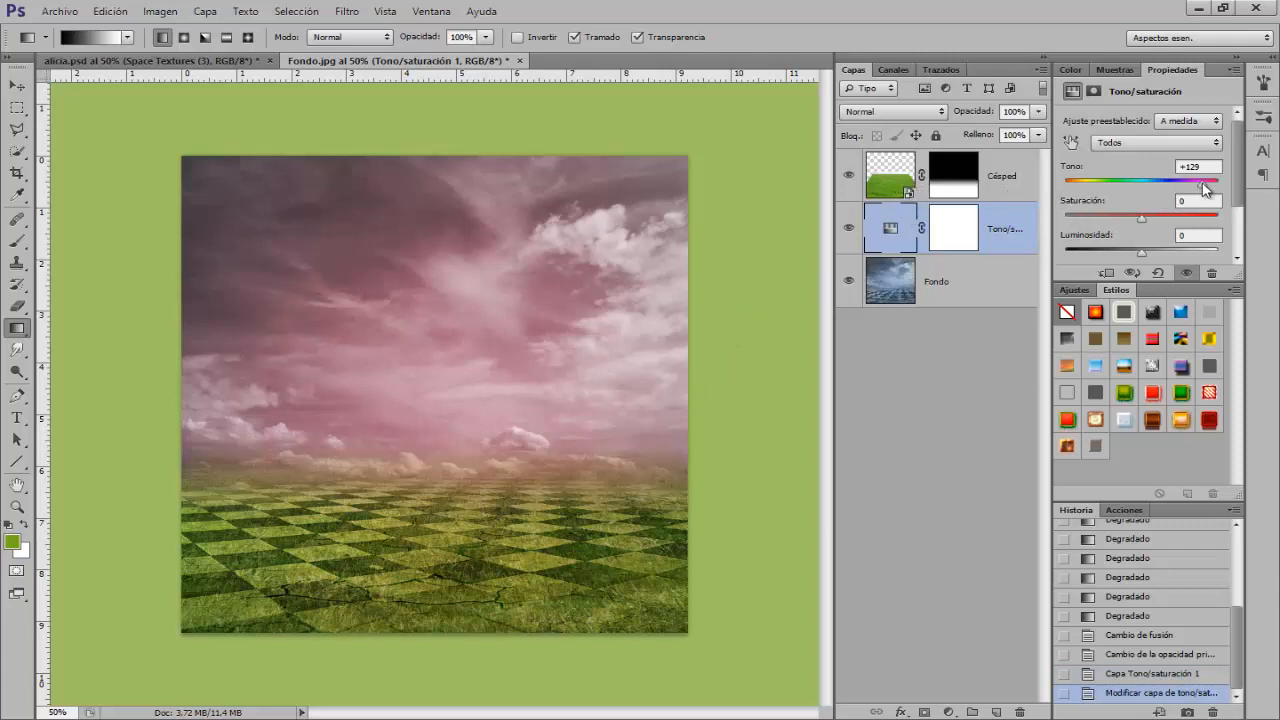
drag(1204, 185, 1071, 191)
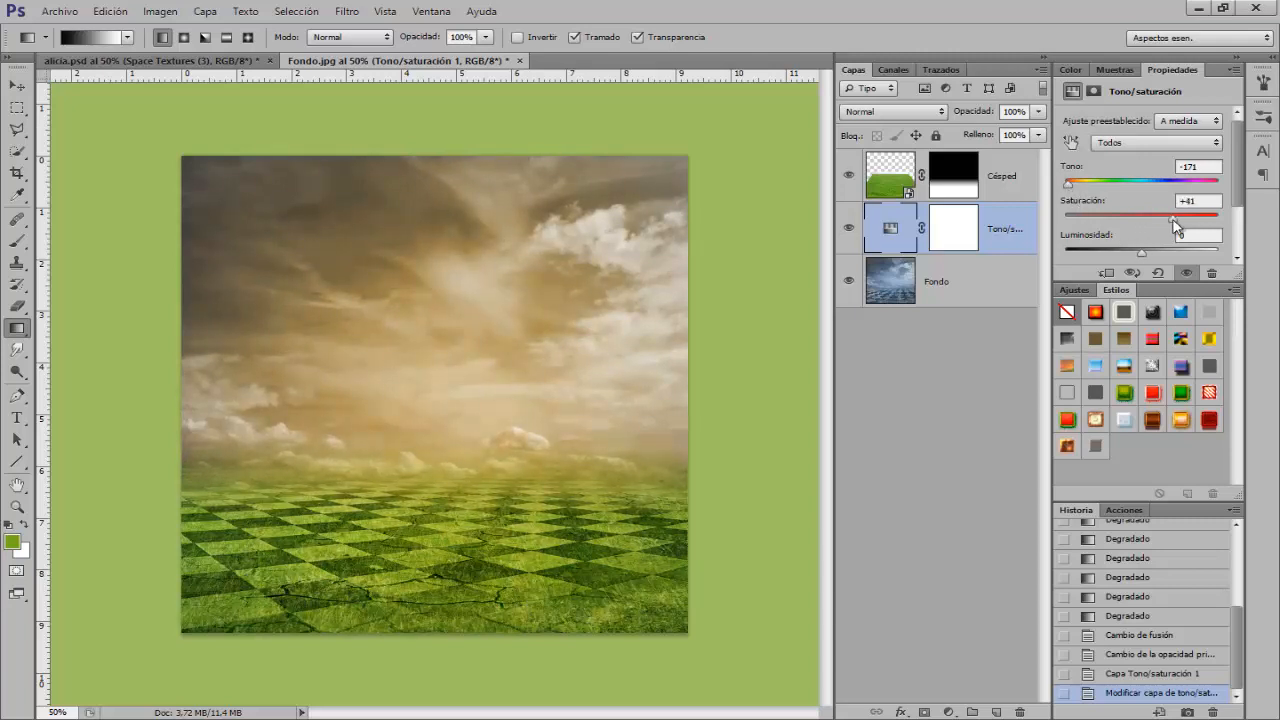
drag(1177, 228, 1174, 228)
click(849, 229)
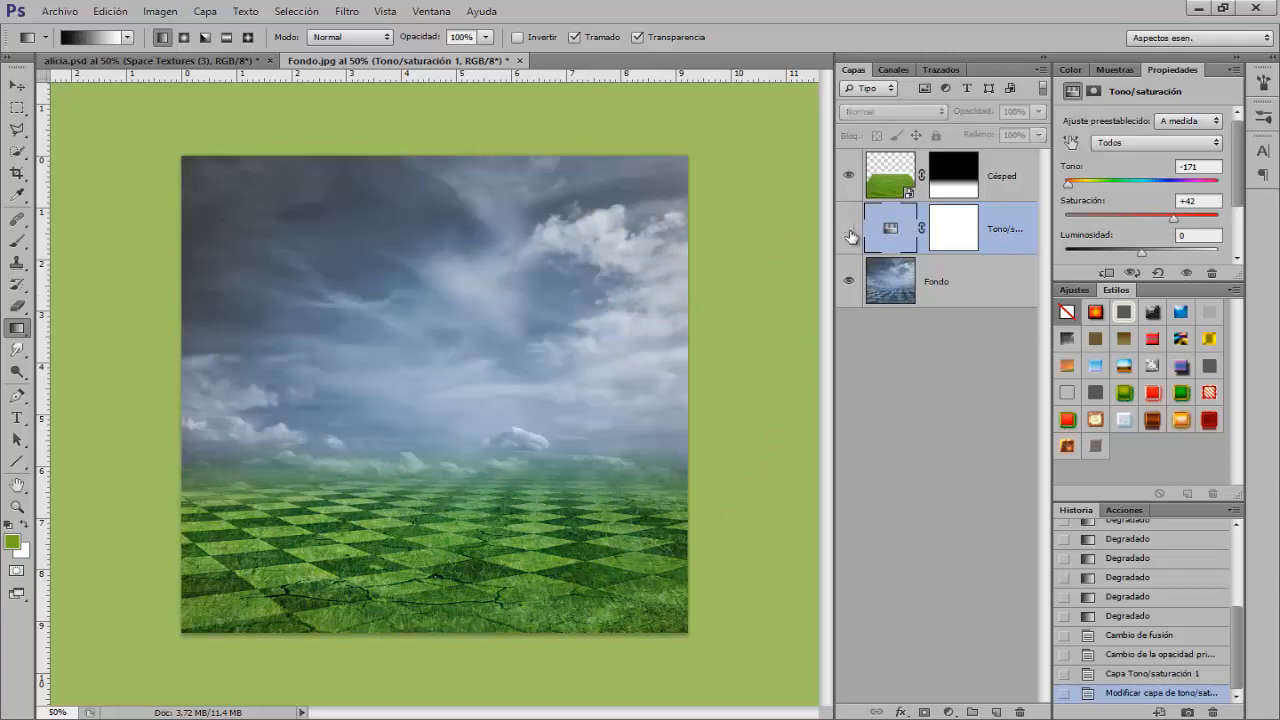
click(849, 229)
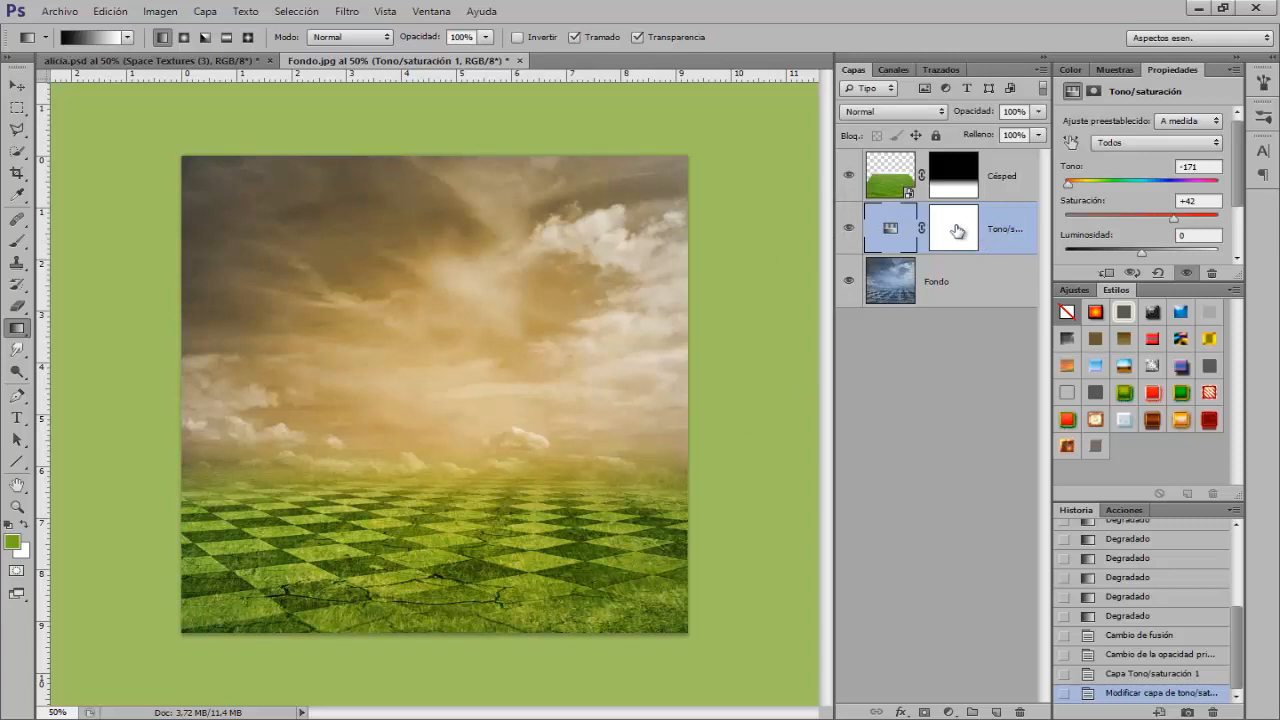
click(975, 229)
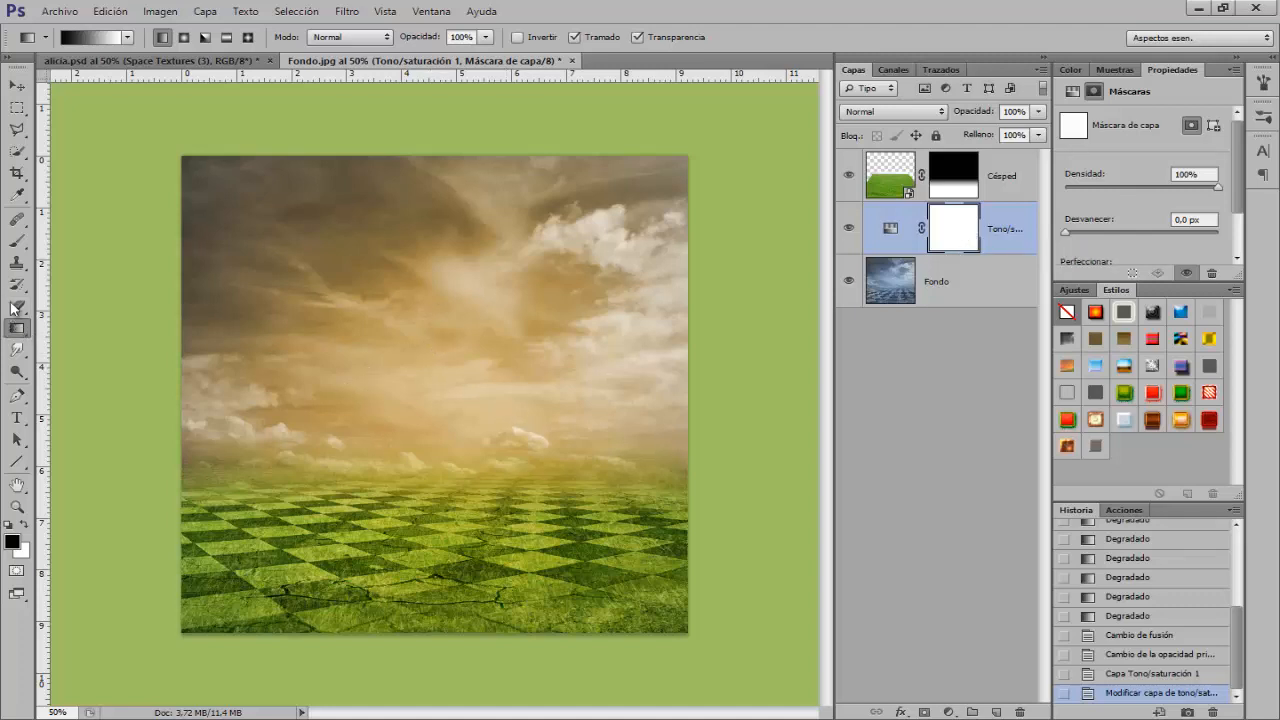
click(17, 243)
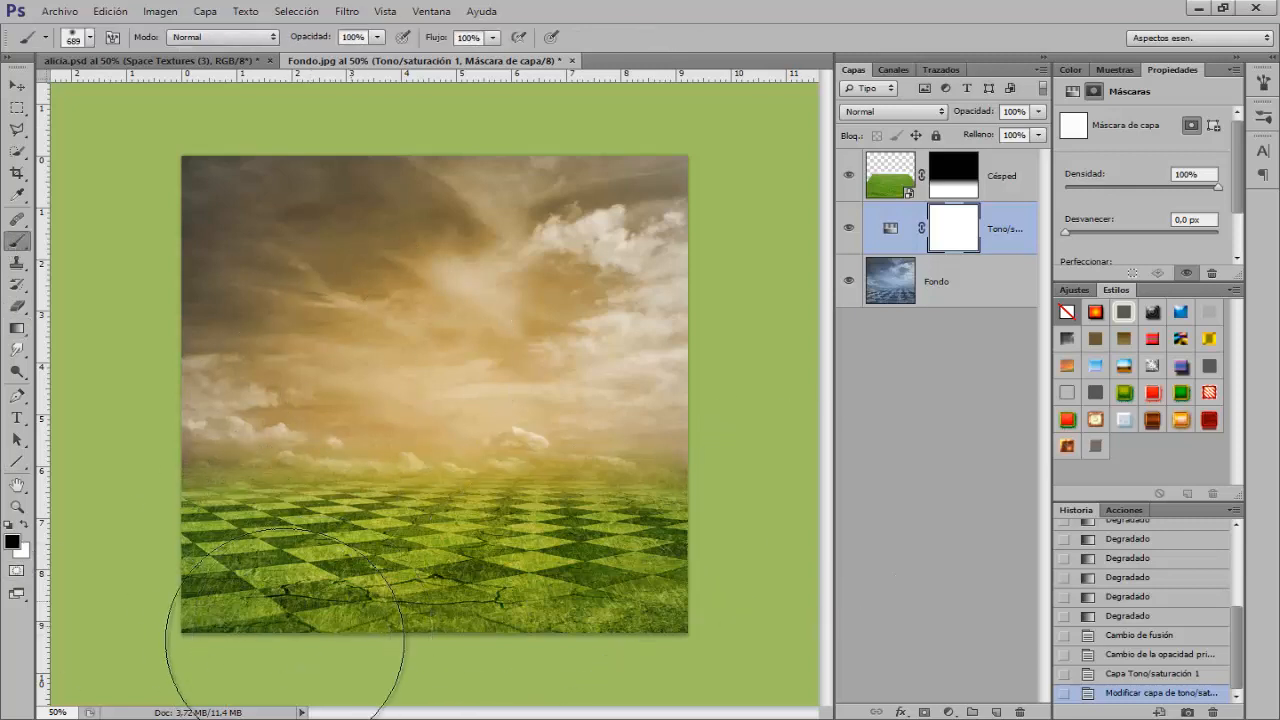
click(1007, 237)
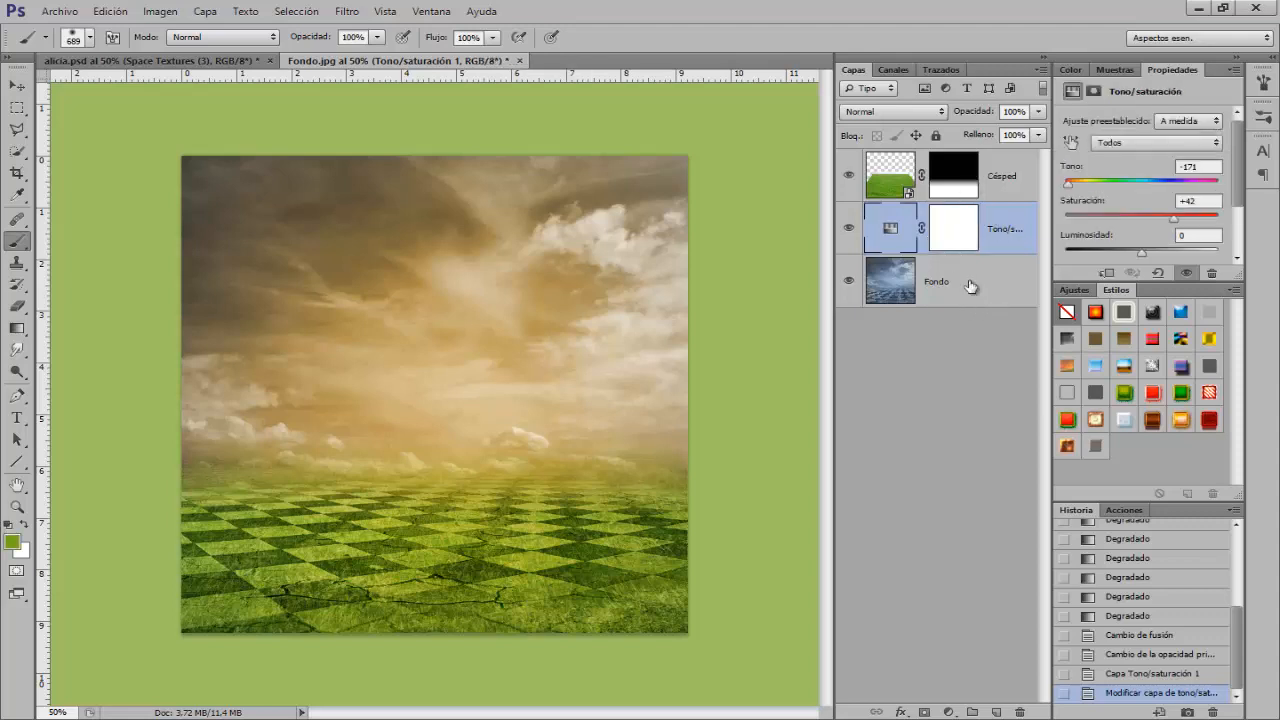
- Group the Fondo, Tono/saturación and Césped layers and name the group Fondo
click(930, 288)
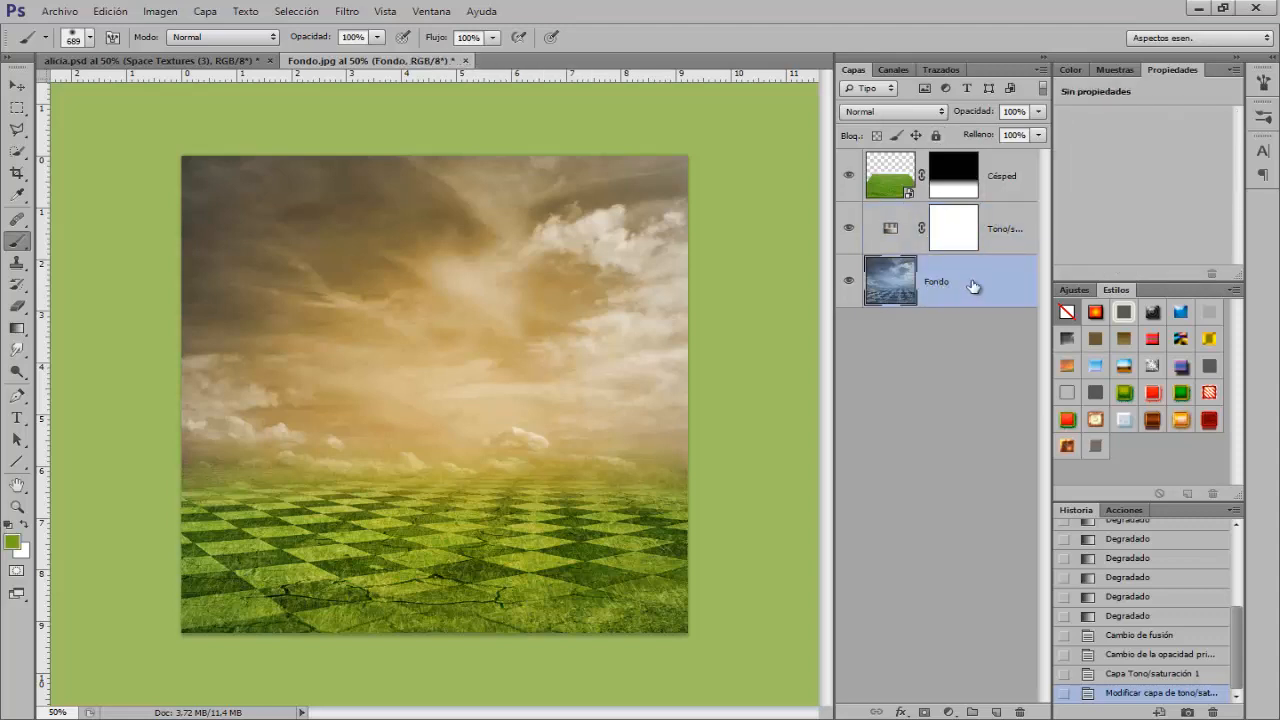
shift+click(1004, 180)
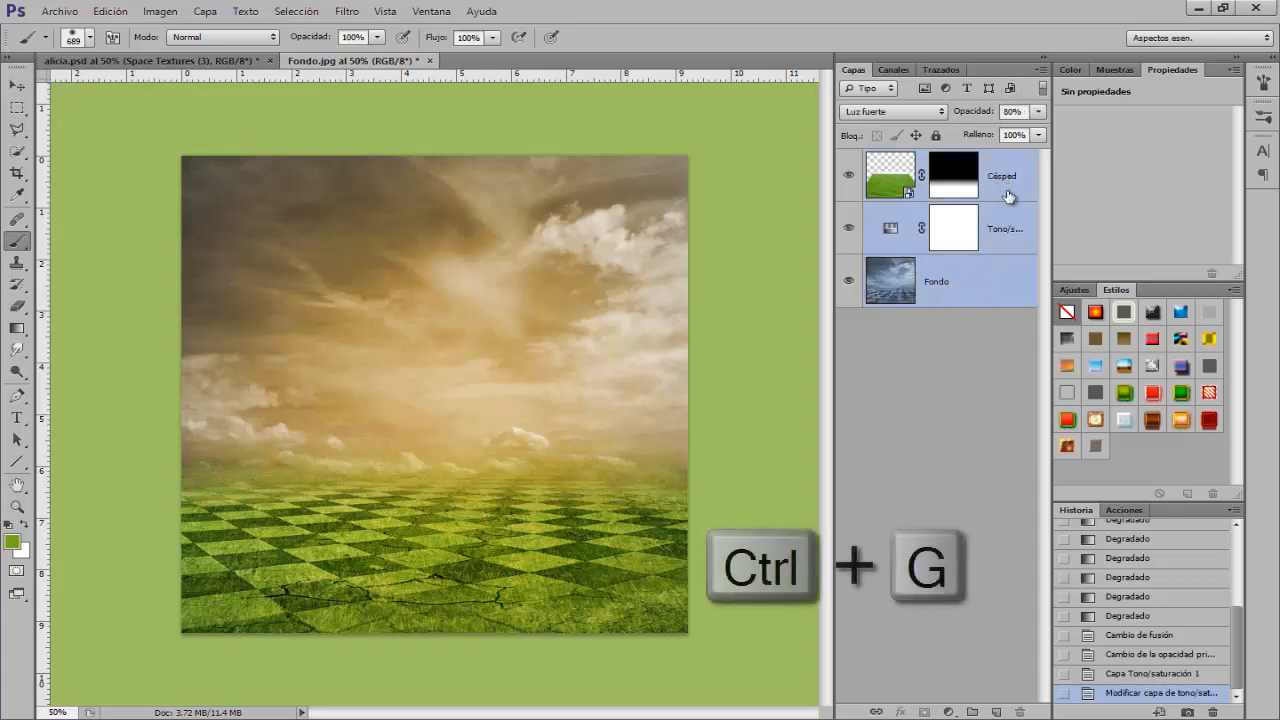
key(ctrl+g)
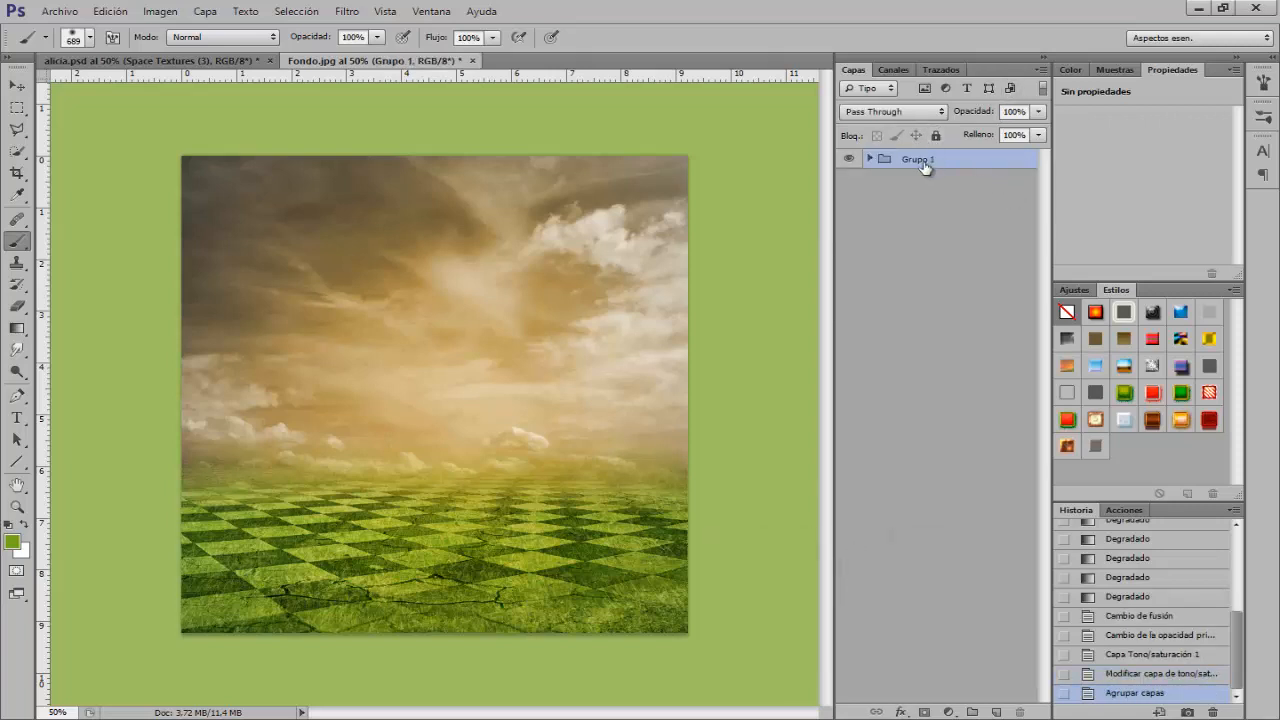
double_click(920, 160)
key(Return)
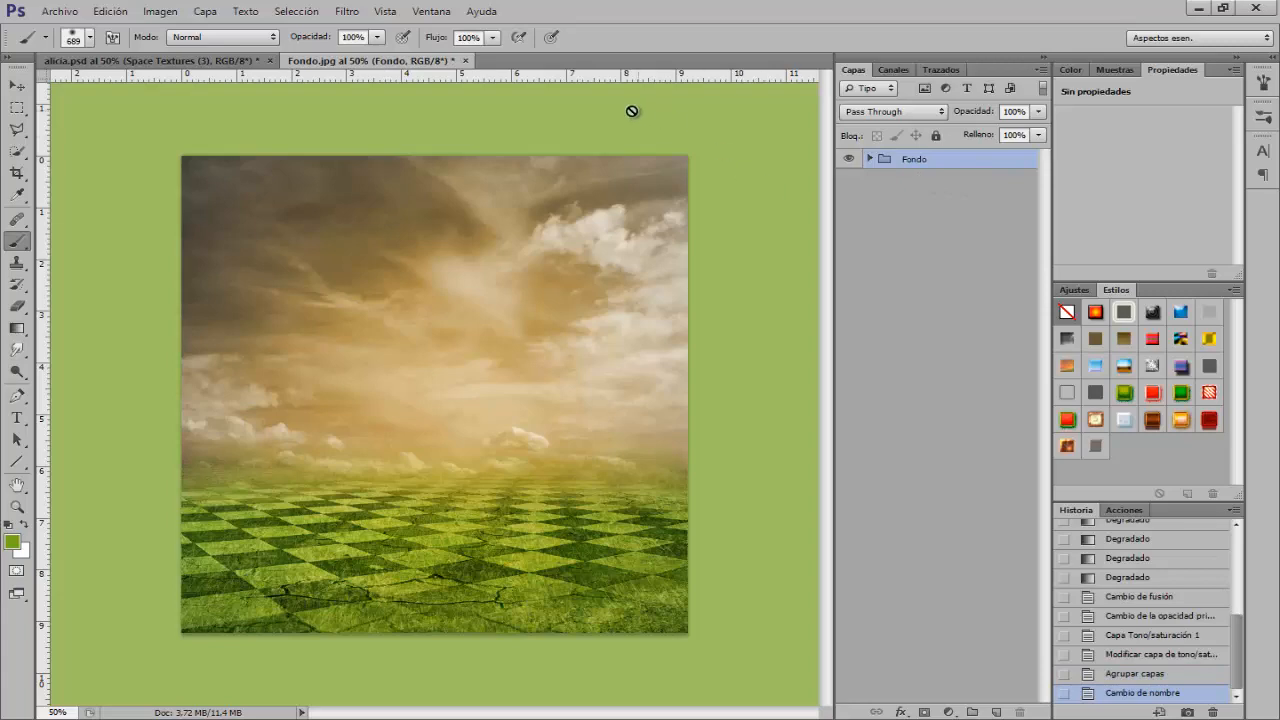
- Place Escalera.png from the Tuto Alicia folder into the document above the Fondo group
click(42, 14)
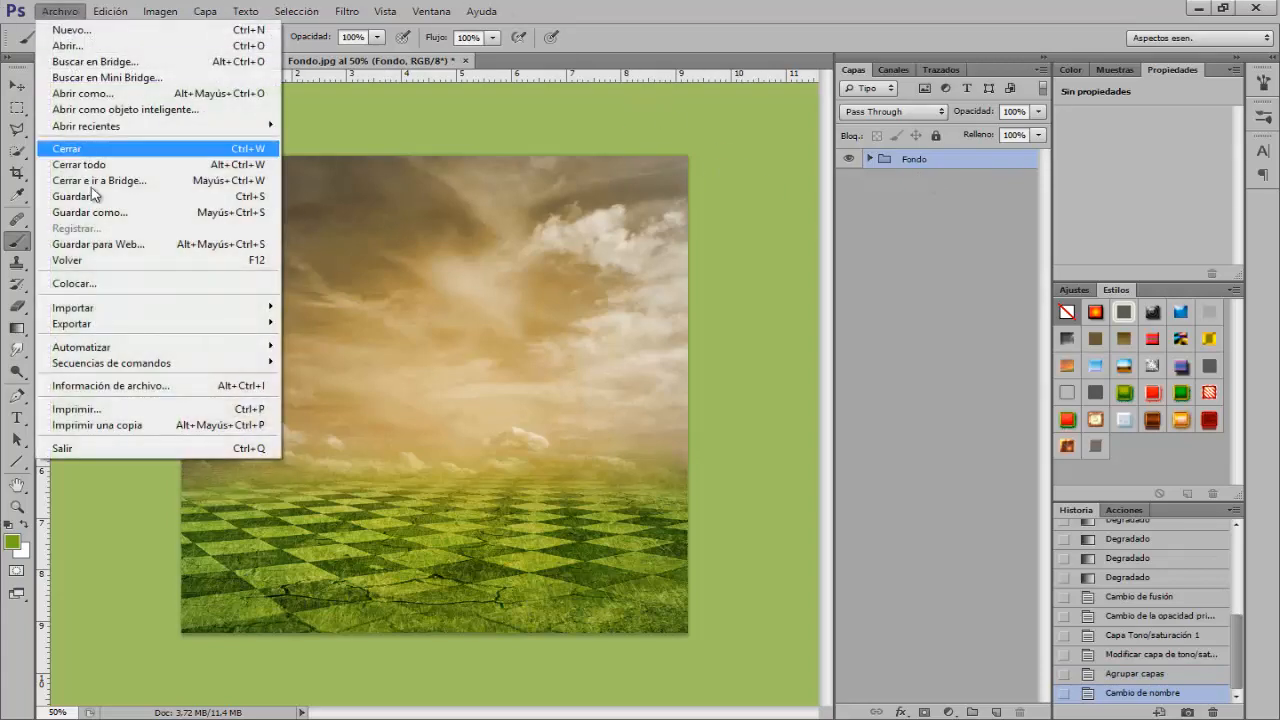
click(86, 284)
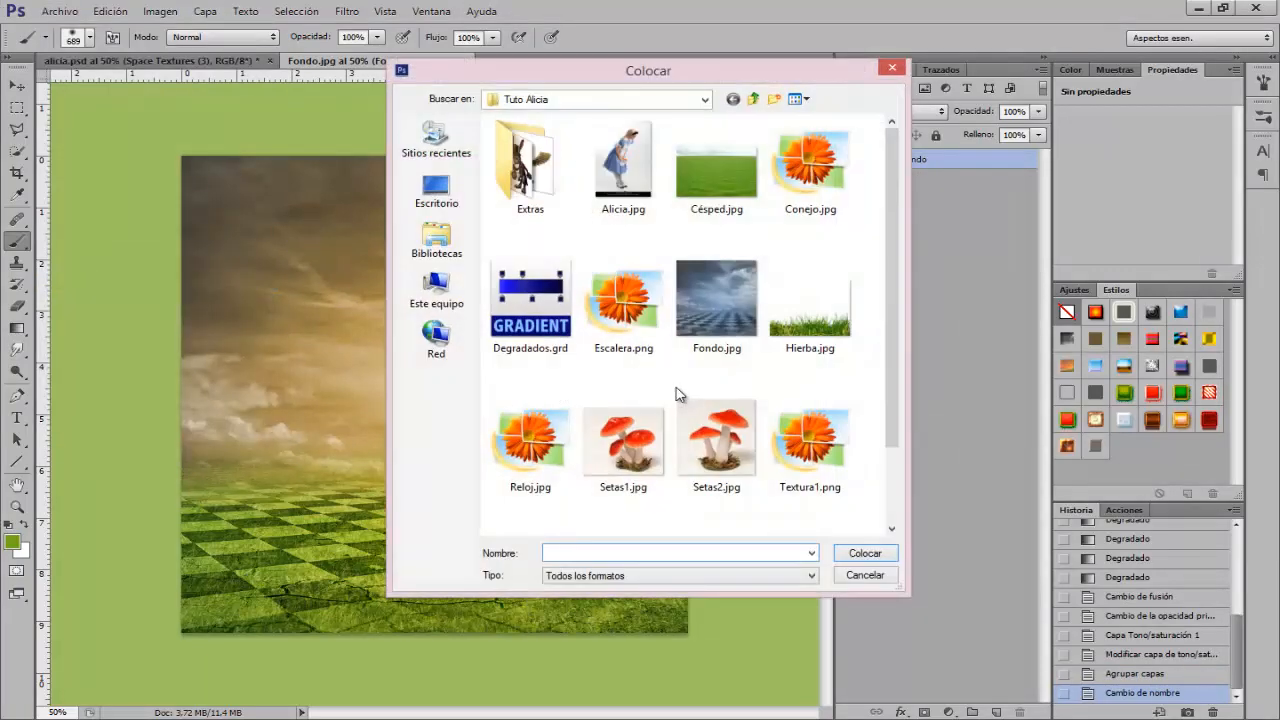
click(640, 340)
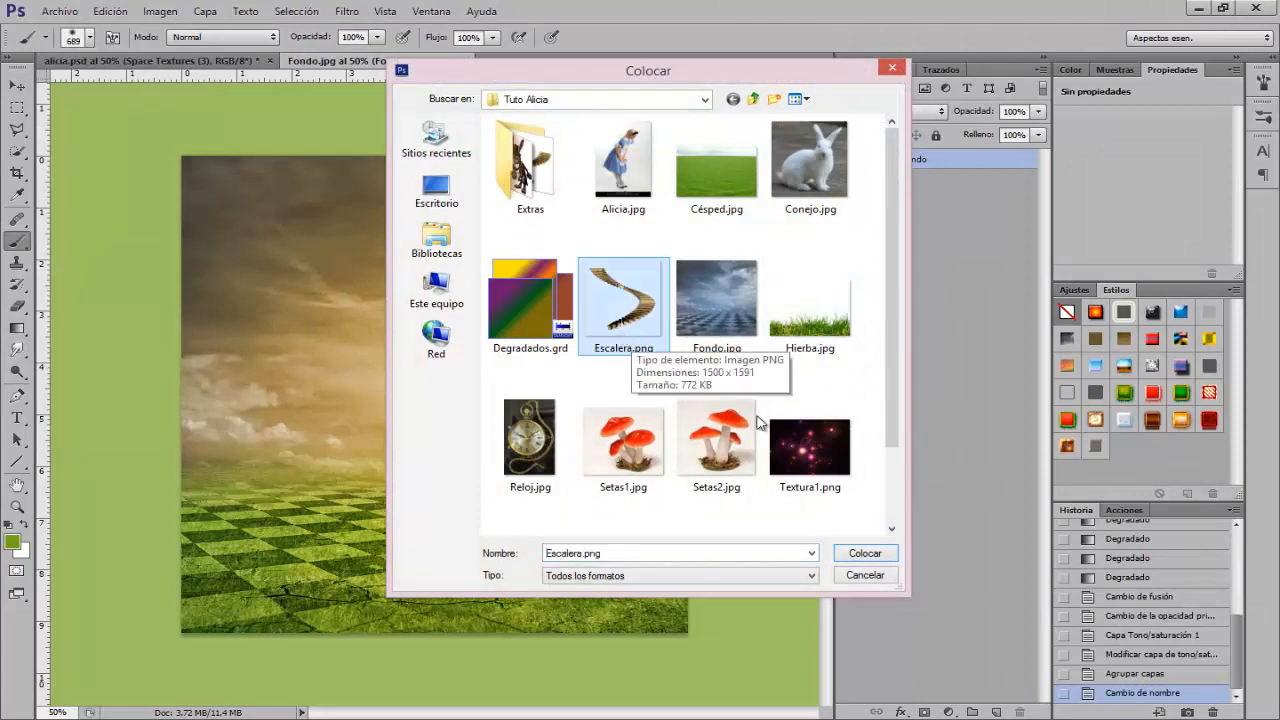
click(862, 553)
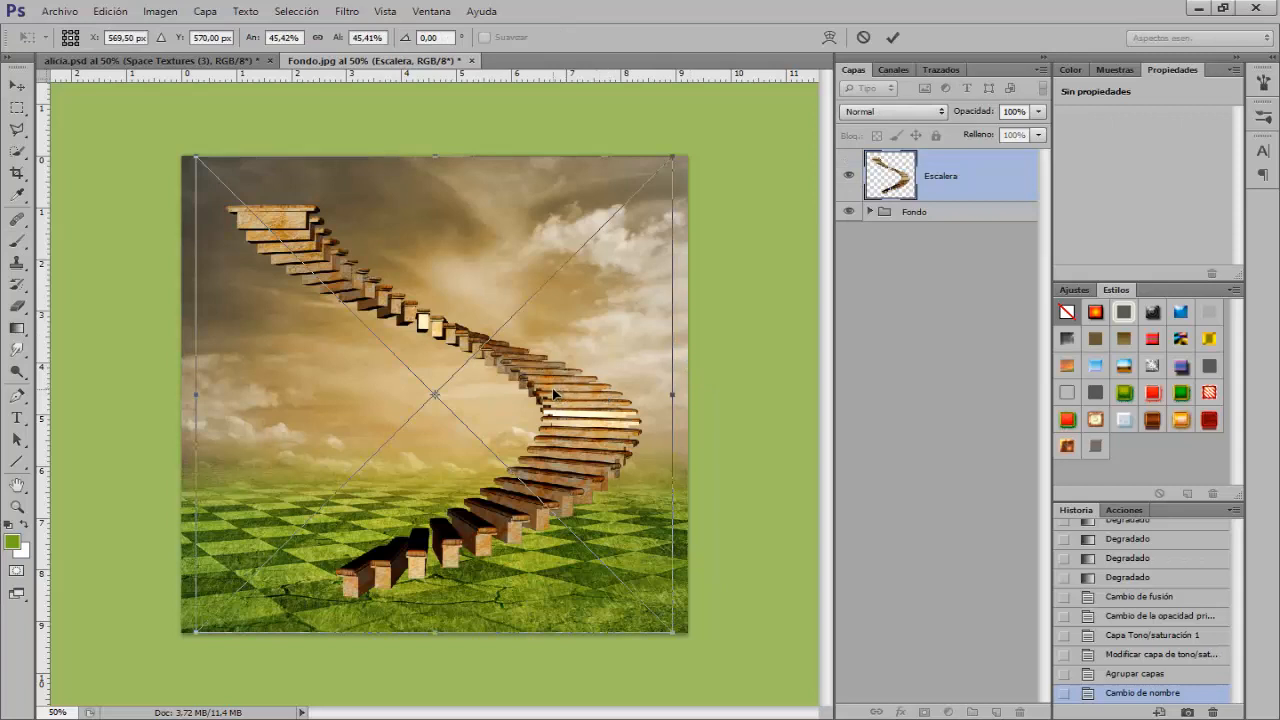
- Scale the staircase proportionally to about 39.84%, position it toward the image's upper right, and commit the placement
drag(532, 376, 563, 323)
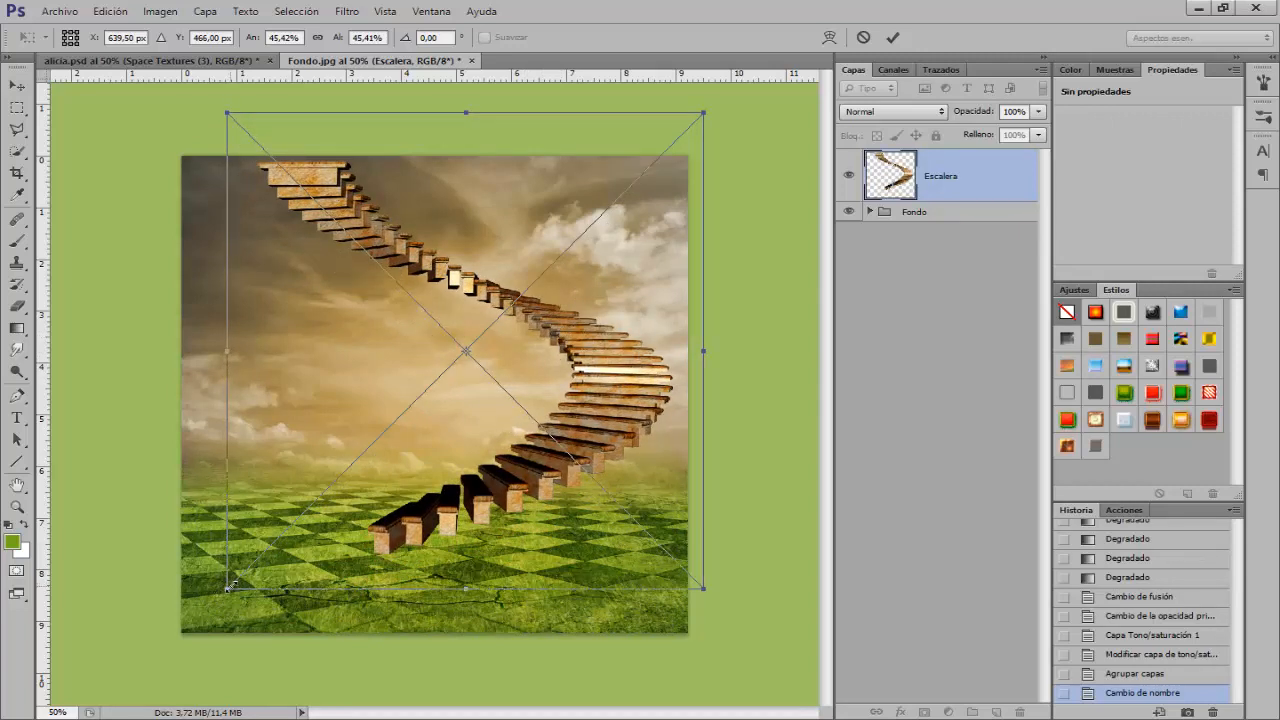
drag(229, 587, 286, 532)
drag(618, 388, 615, 398)
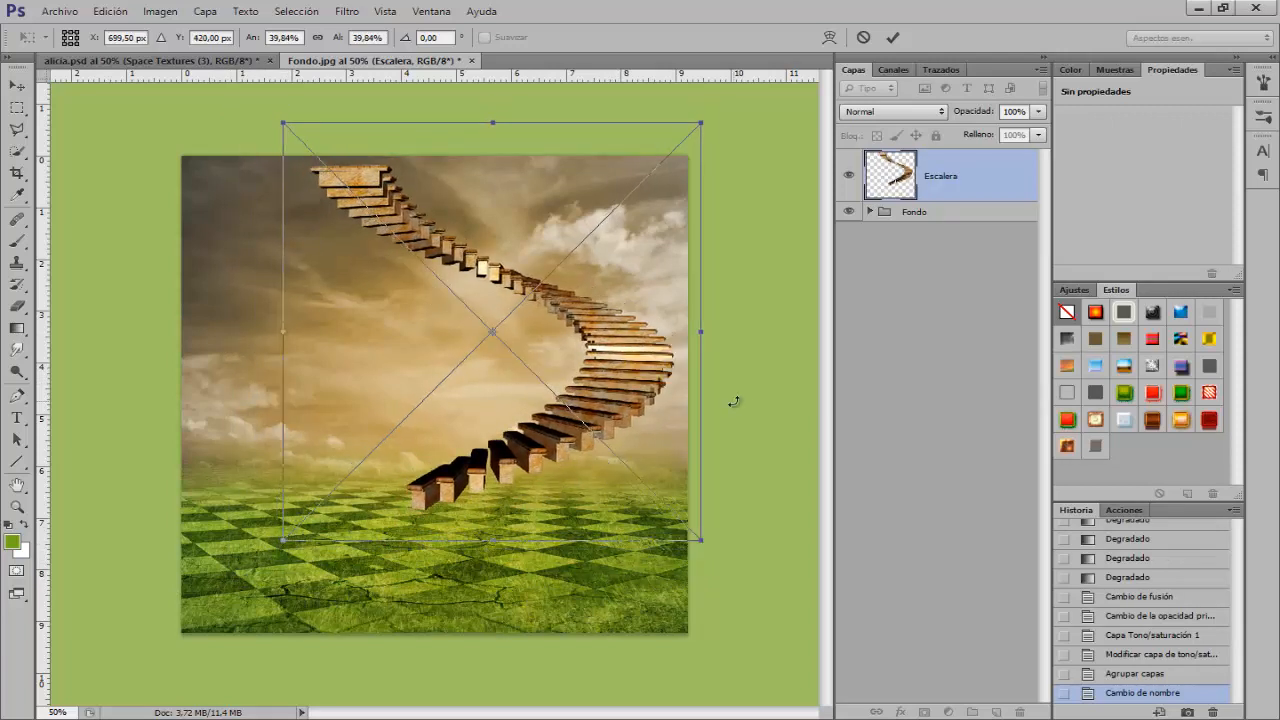
key(Return)
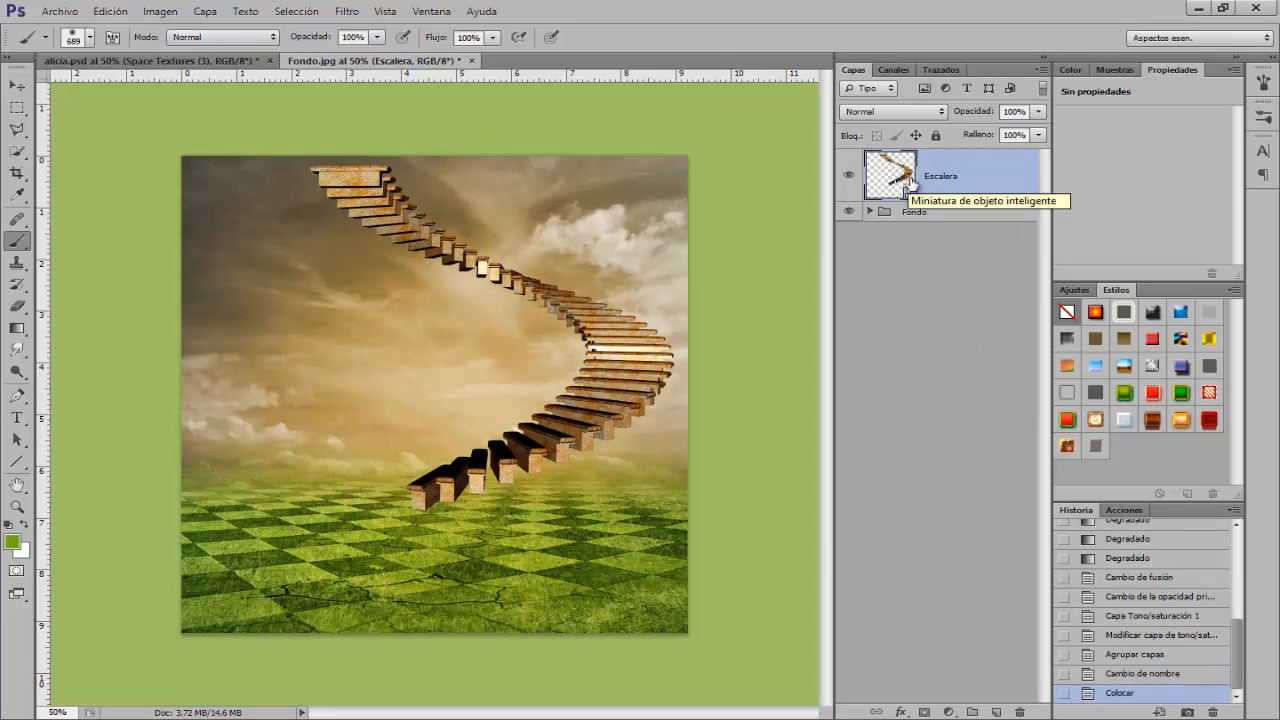
- Rasterize the Escalera layer and slightly adjust its saturation with Tono/saturación
right_click(946, 179)
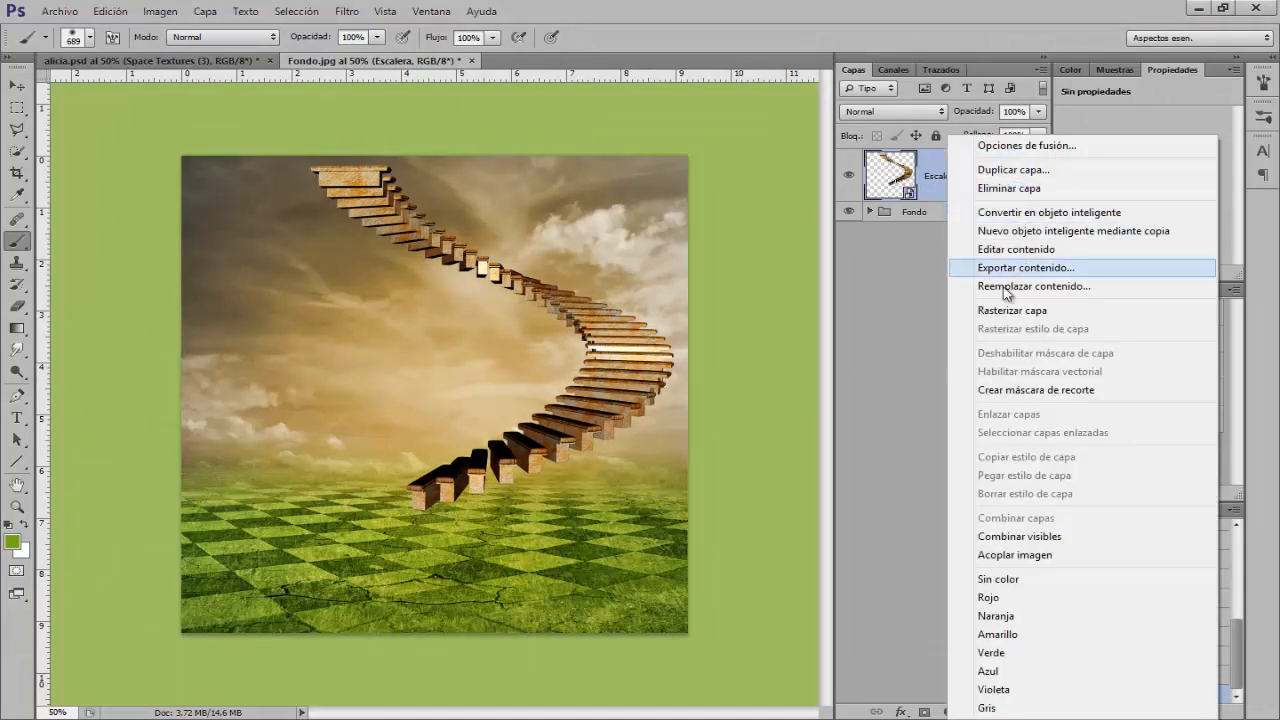
click(996, 308)
key(ctrl+u)
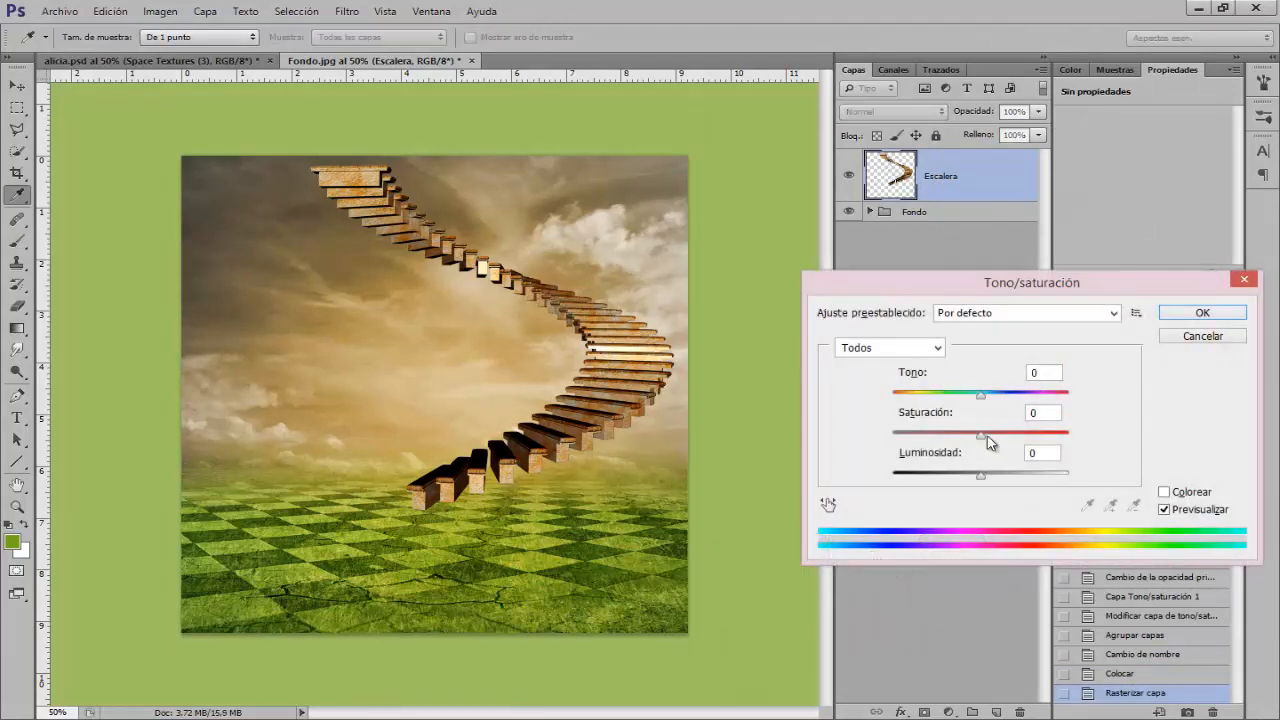
drag(982, 433, 985, 441)
click(1202, 314)
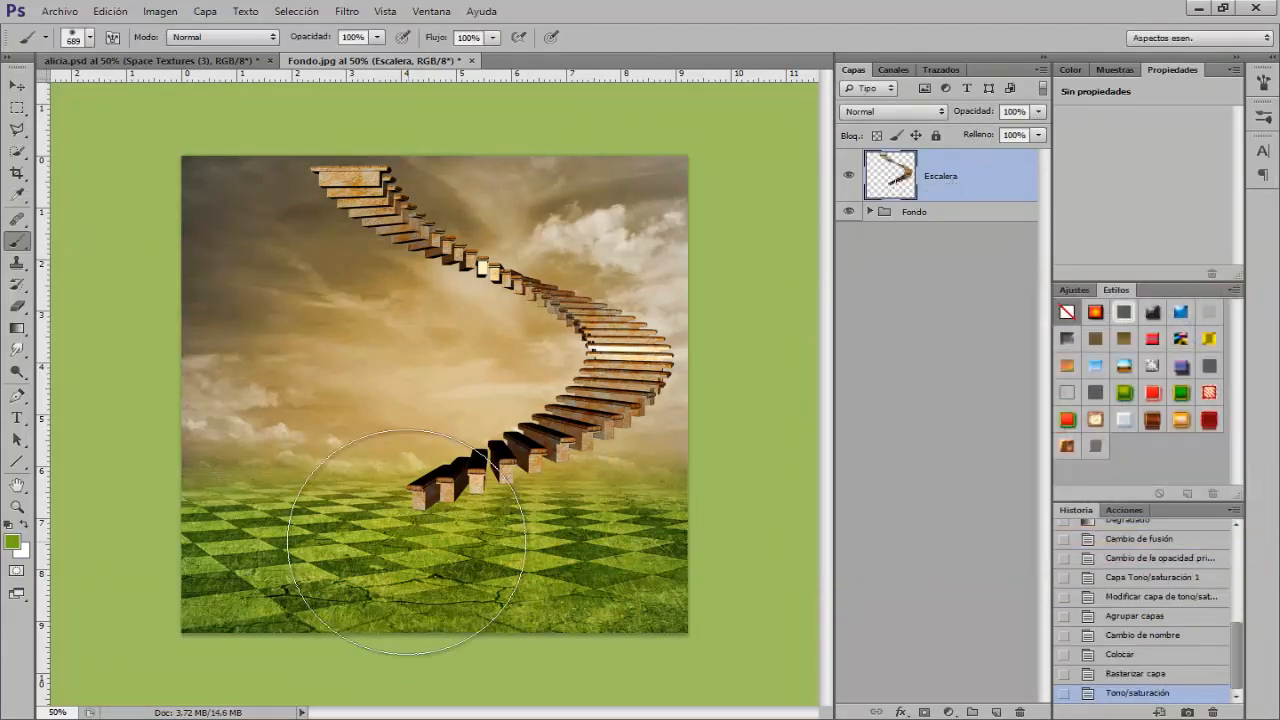
- Load the staircase's outline as a selection, start transforming the selection, and flip it vertically
click(25, 87)
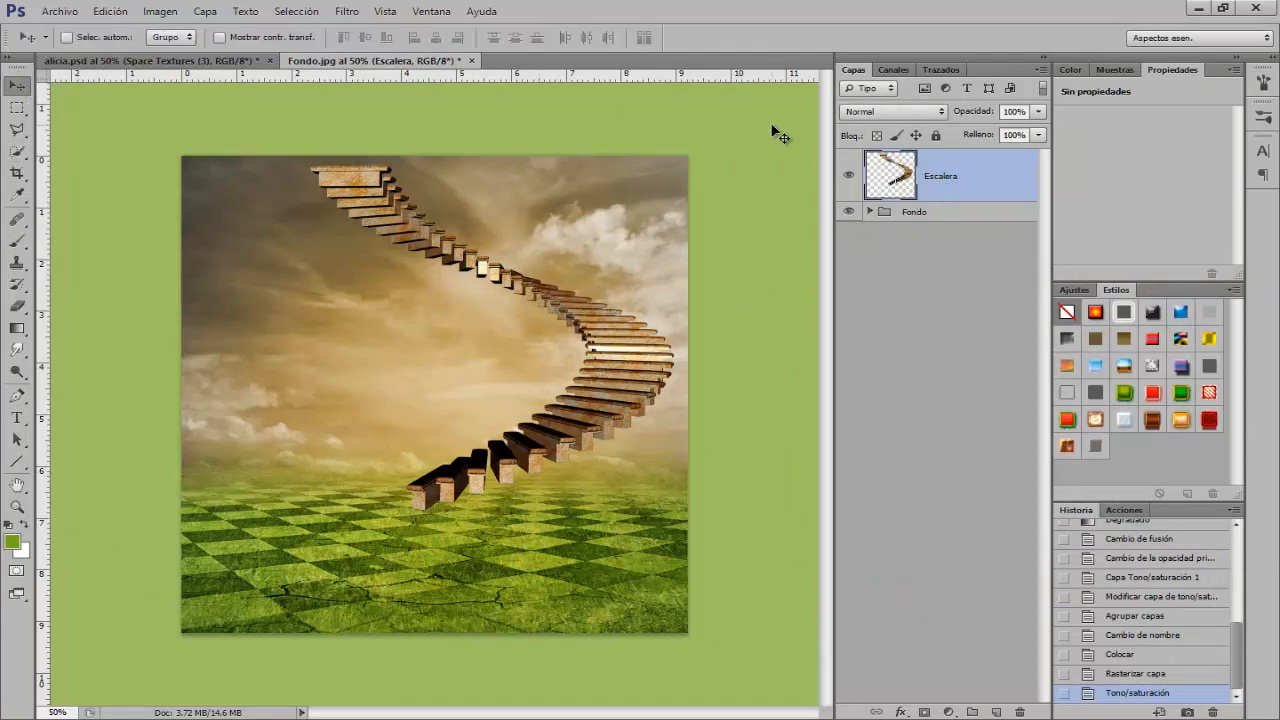
ctrl+click(897, 180)
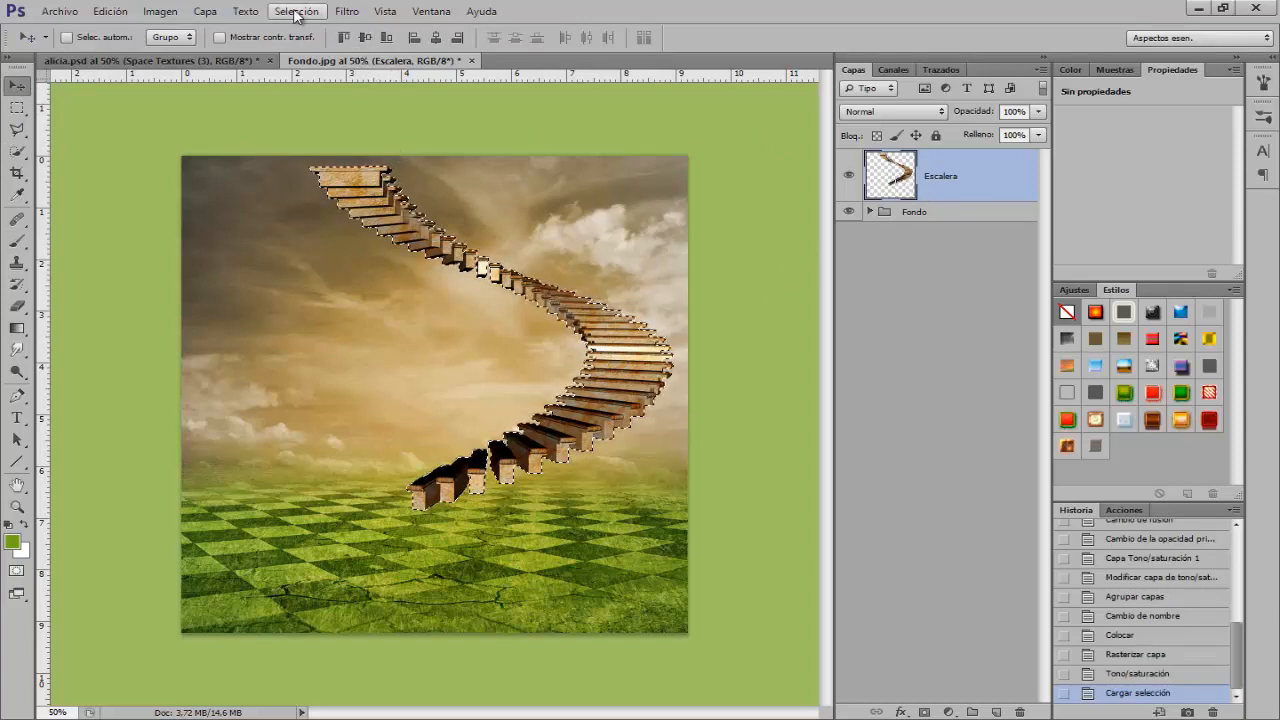
click(292, 12)
click(329, 262)
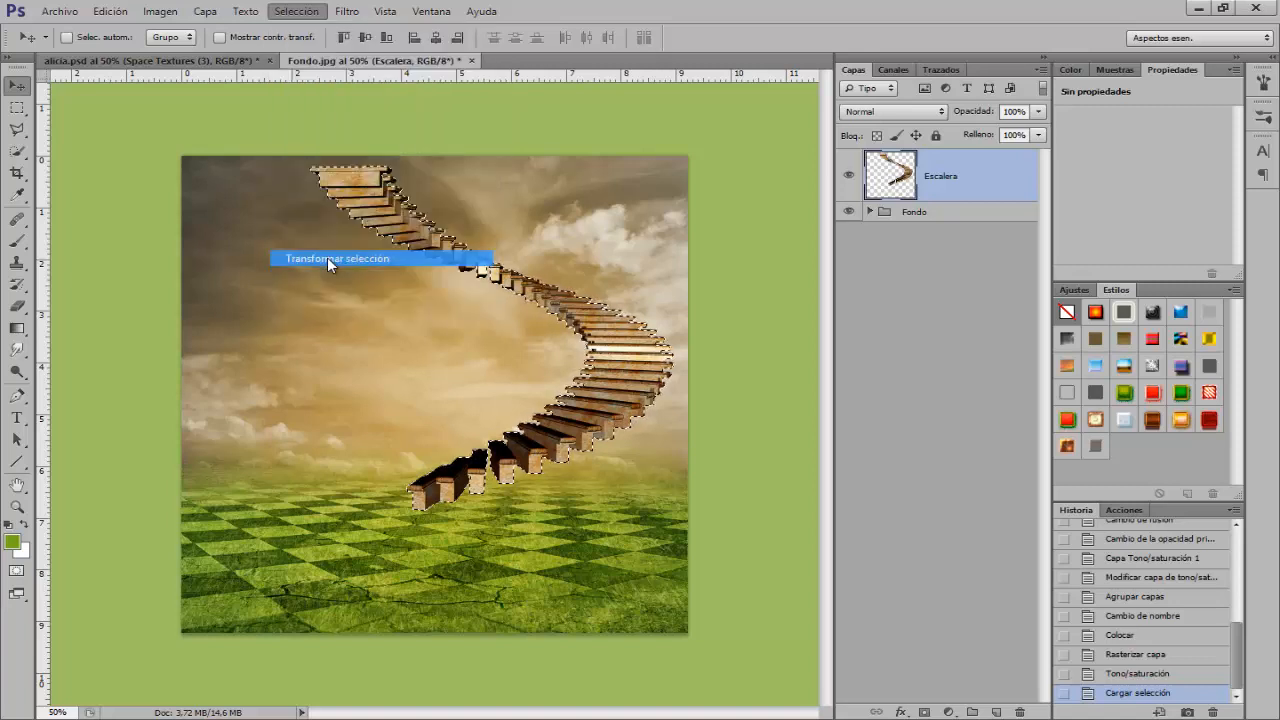
right_click(530, 307)
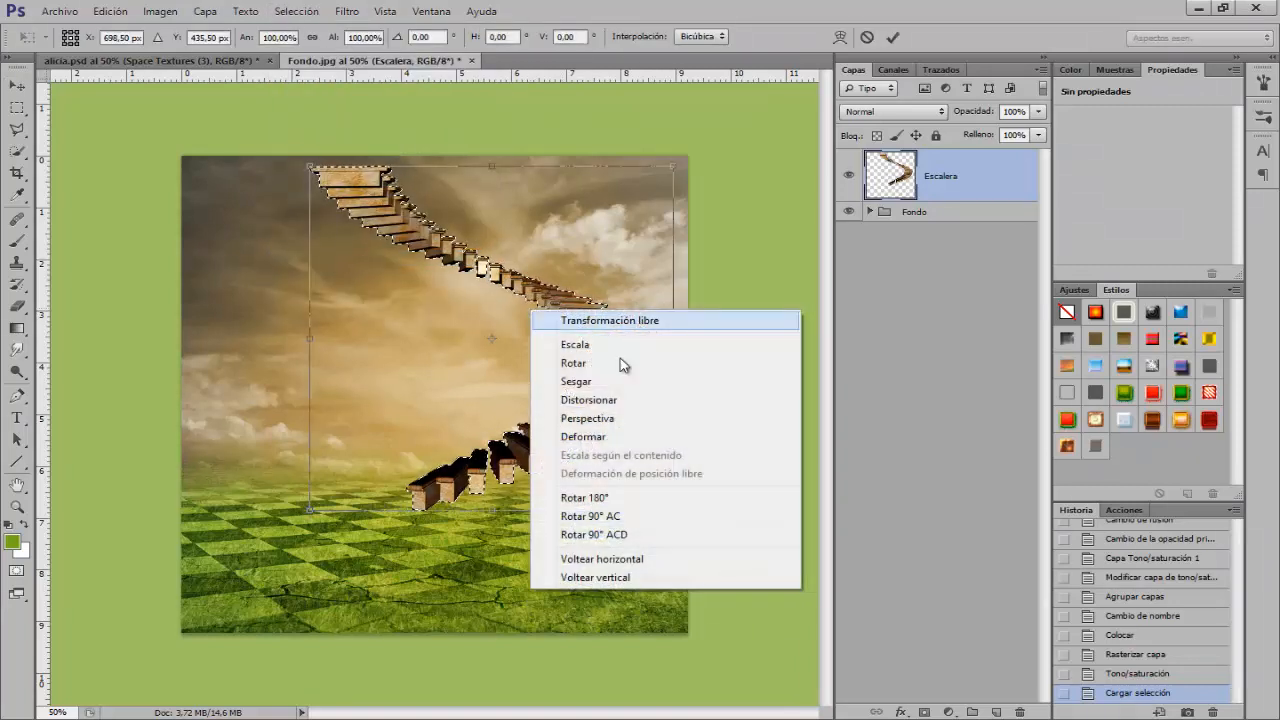
click(596, 577)
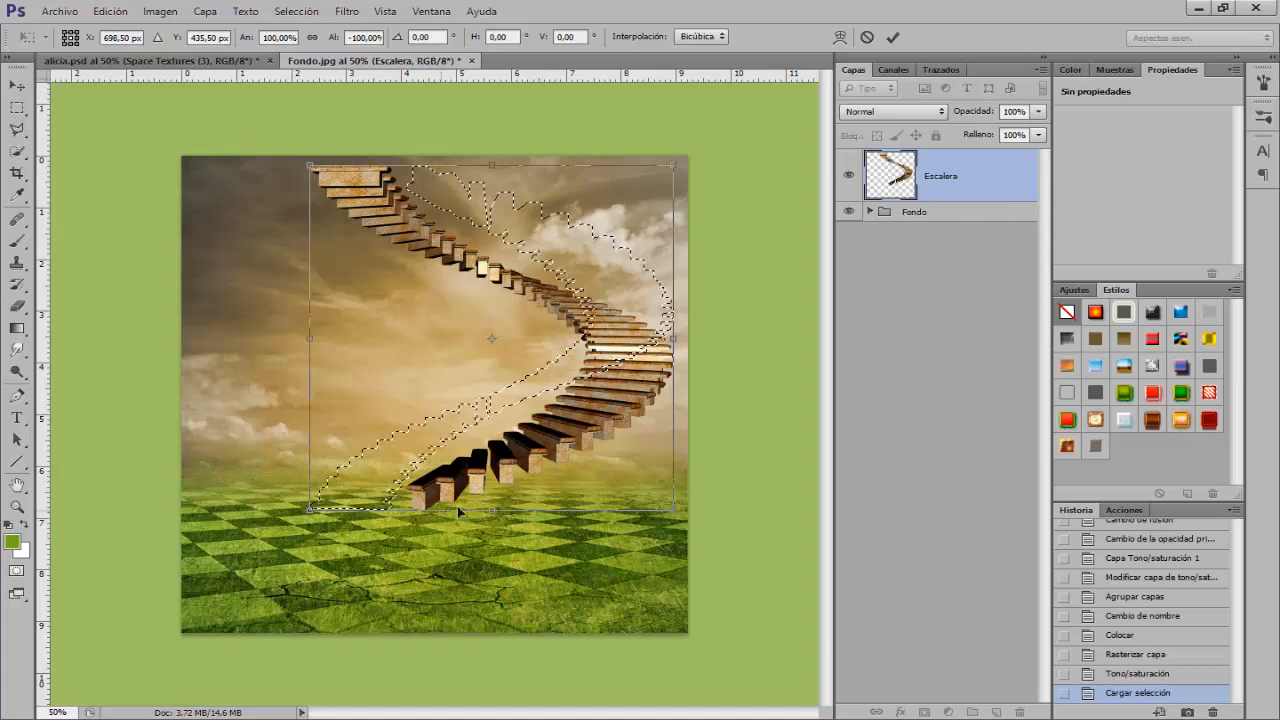
- Move the flipped selection straight down below the staircase's lowest steps and rotate it about 8° counterclockwise
drag(488, 236, 457, 514)
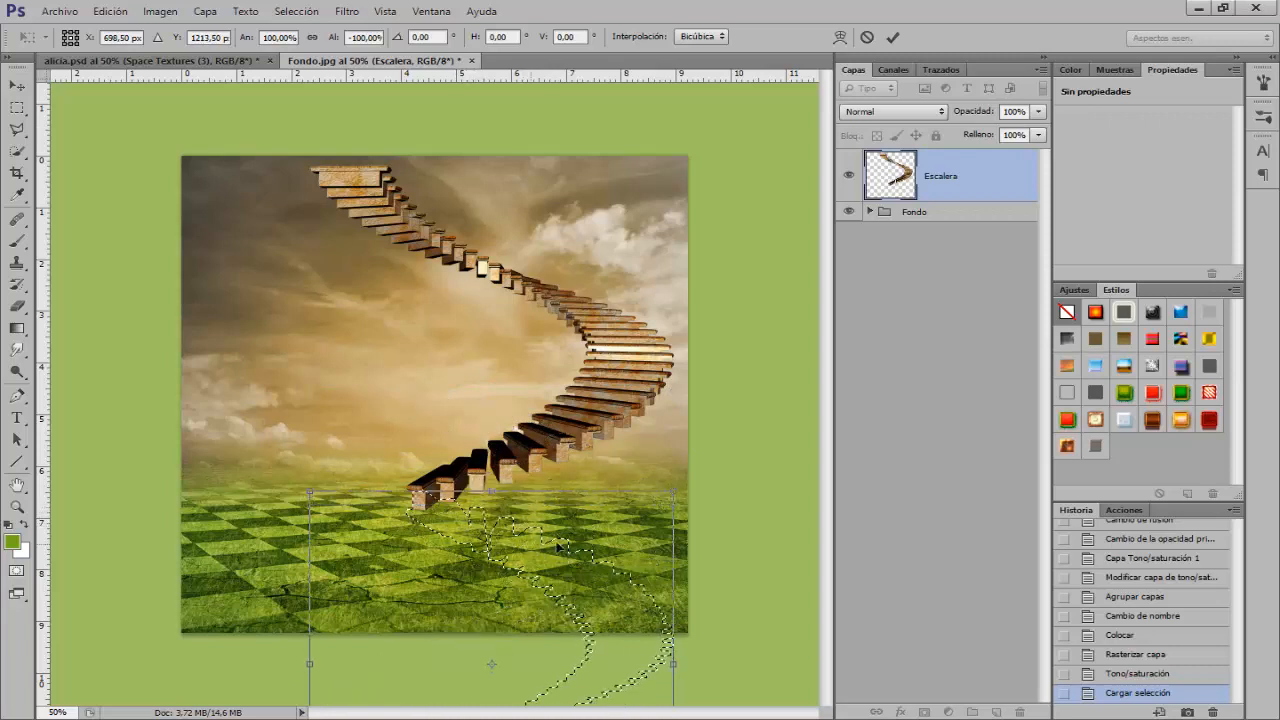
right_click(533, 537)
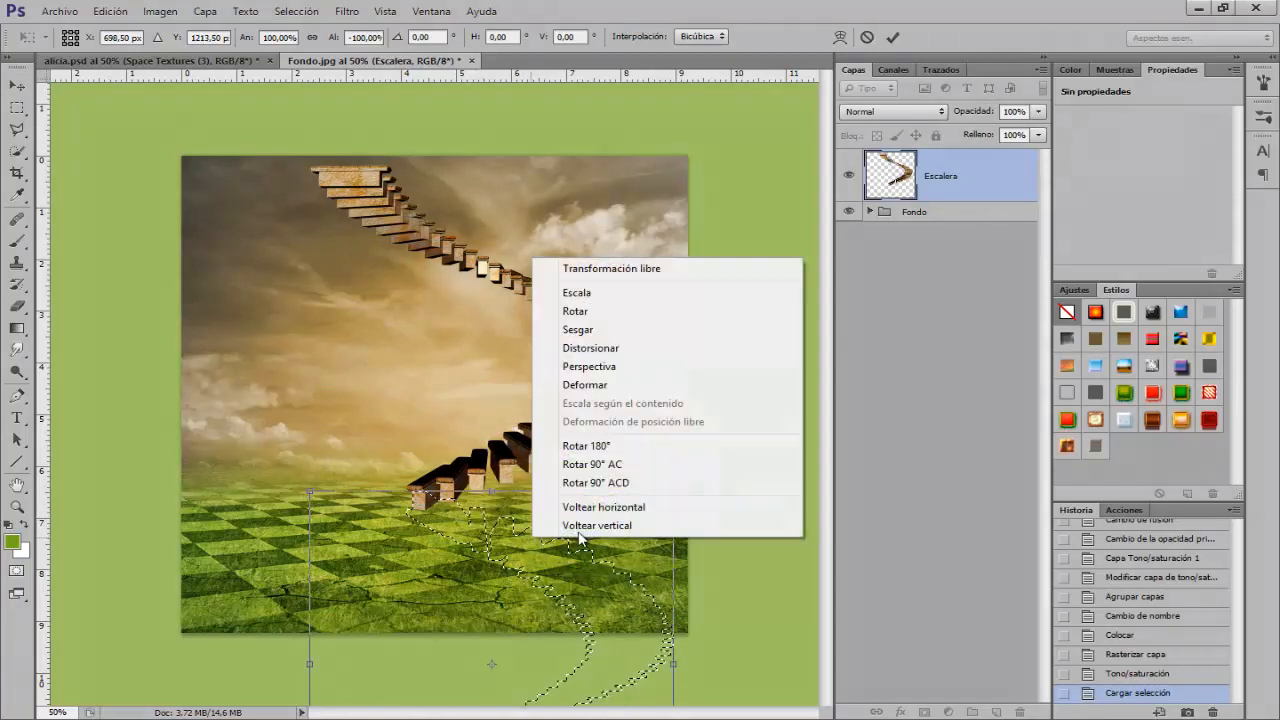
click(591, 311)
drag(669, 487, 626, 488)
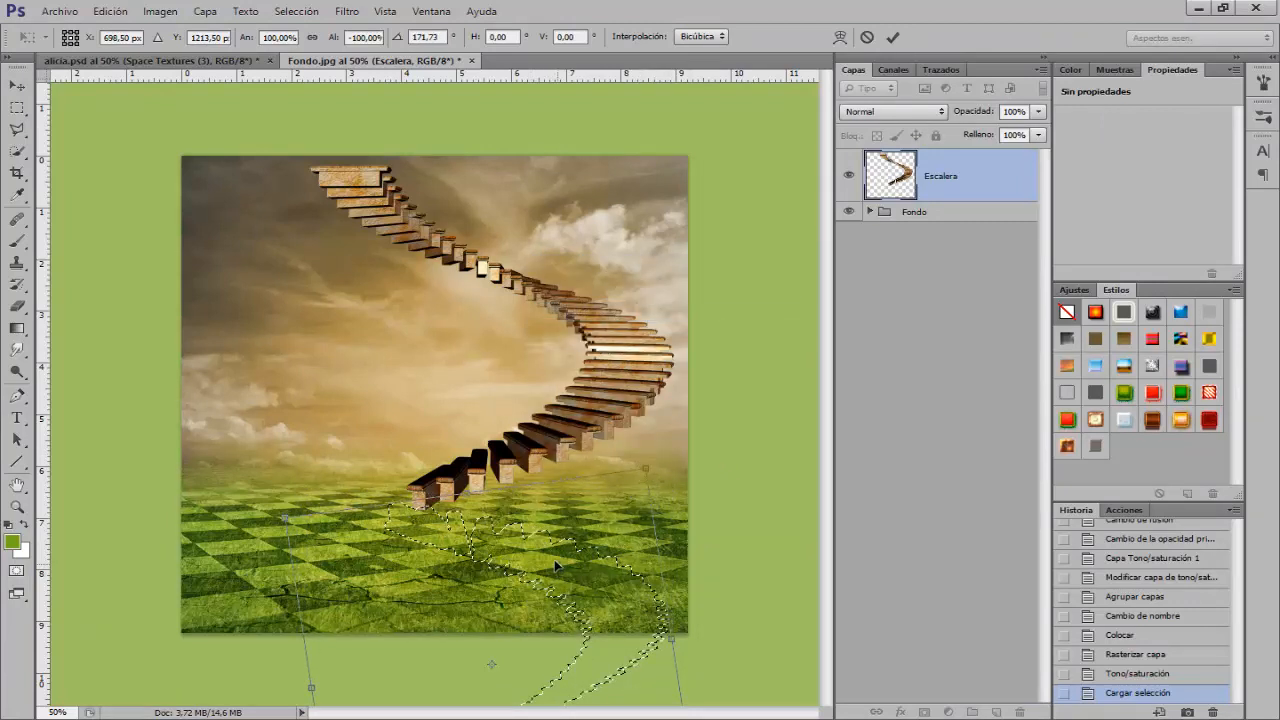
- Nudge the flipped selection right and up to X 756.50 px, Y 1201.50 px, meeting the staircase's lowest step, and commit the transformation
key(shift+Right)
key(Right)
key(Right)
key(Right)
key(Right)
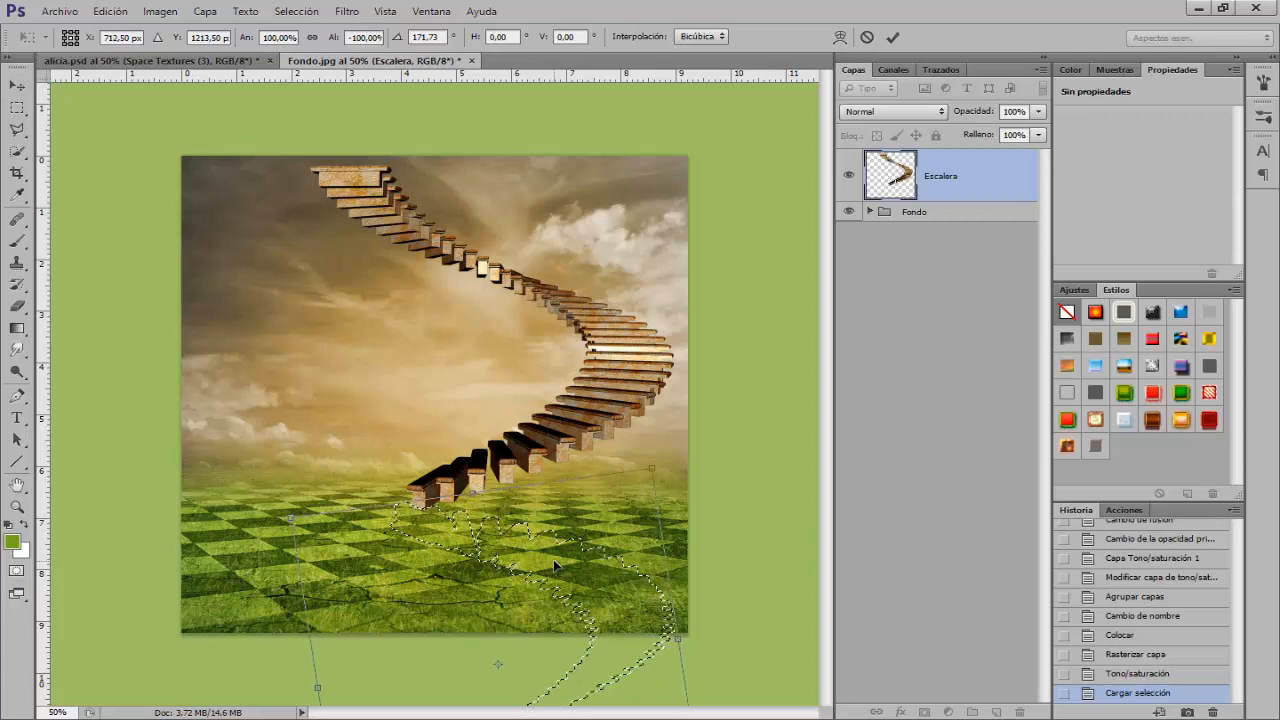
key(Right)
key(Right)
key(Right)
key(Right)
key(Right)
key(Right)
key(Right)
key(Right)
key(Right)
key(Right)
key(Right)
key(Right)
key(Right)
key(Right)
key(Right)
key(Right)
key(Right)
key(Right)
key(Right)
key(Right)
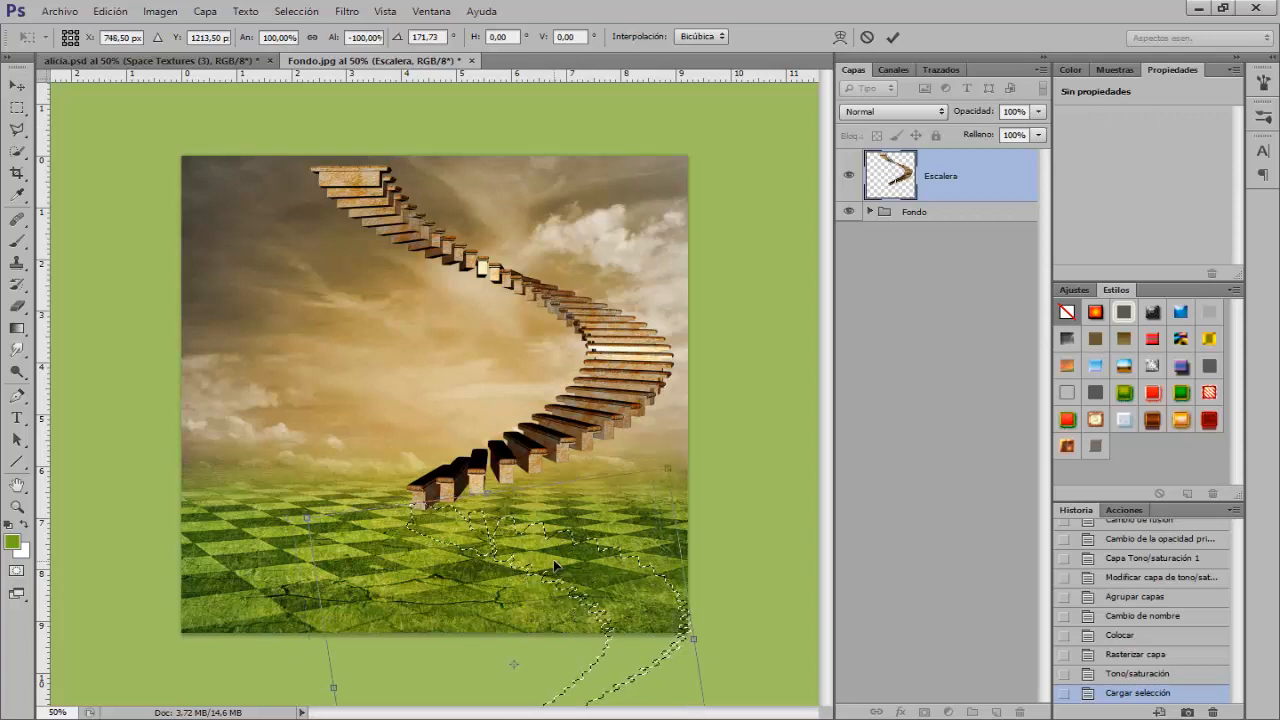
key(Up)
key(Up)
key(Right)
key(Right)
key(Right)
key(Right)
key(Right)
key(Right)
key(Right)
key(Right)
key(Up)
key(Up)
key(Up)
key(Up)
key(Up)
key(Up)
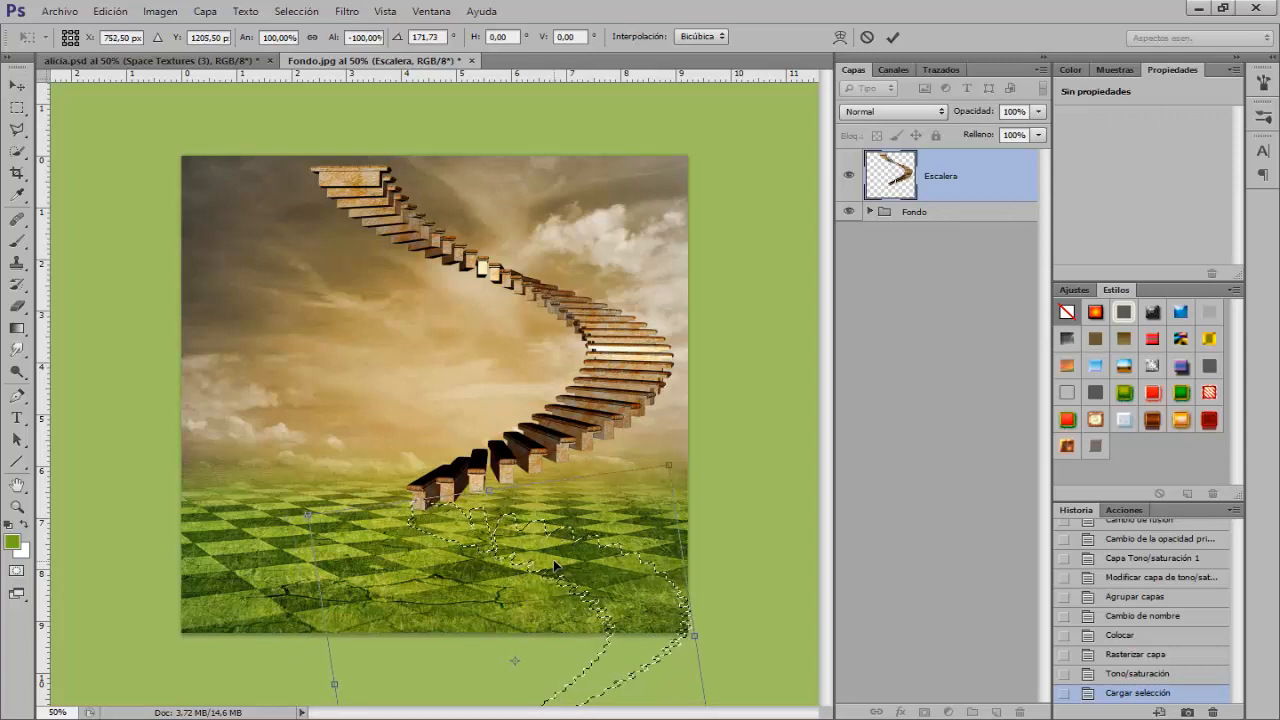
key(Right)
key(Right)
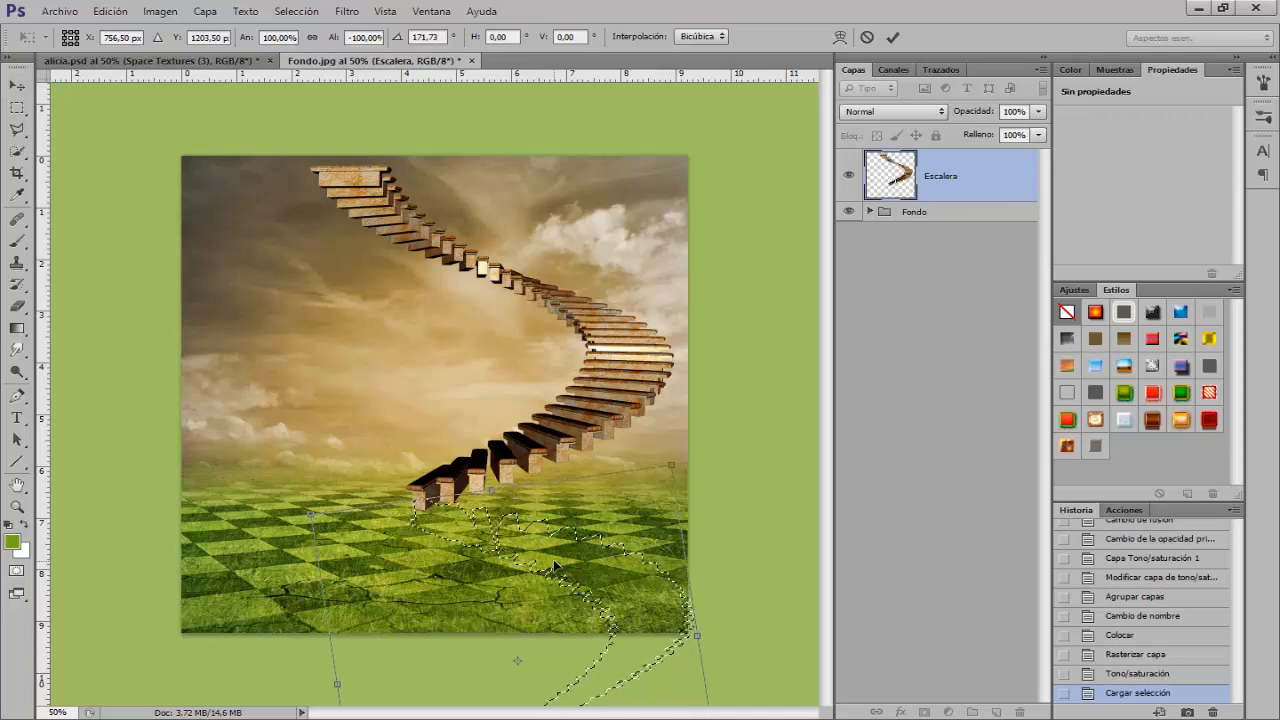
key(Up)
key(Up)
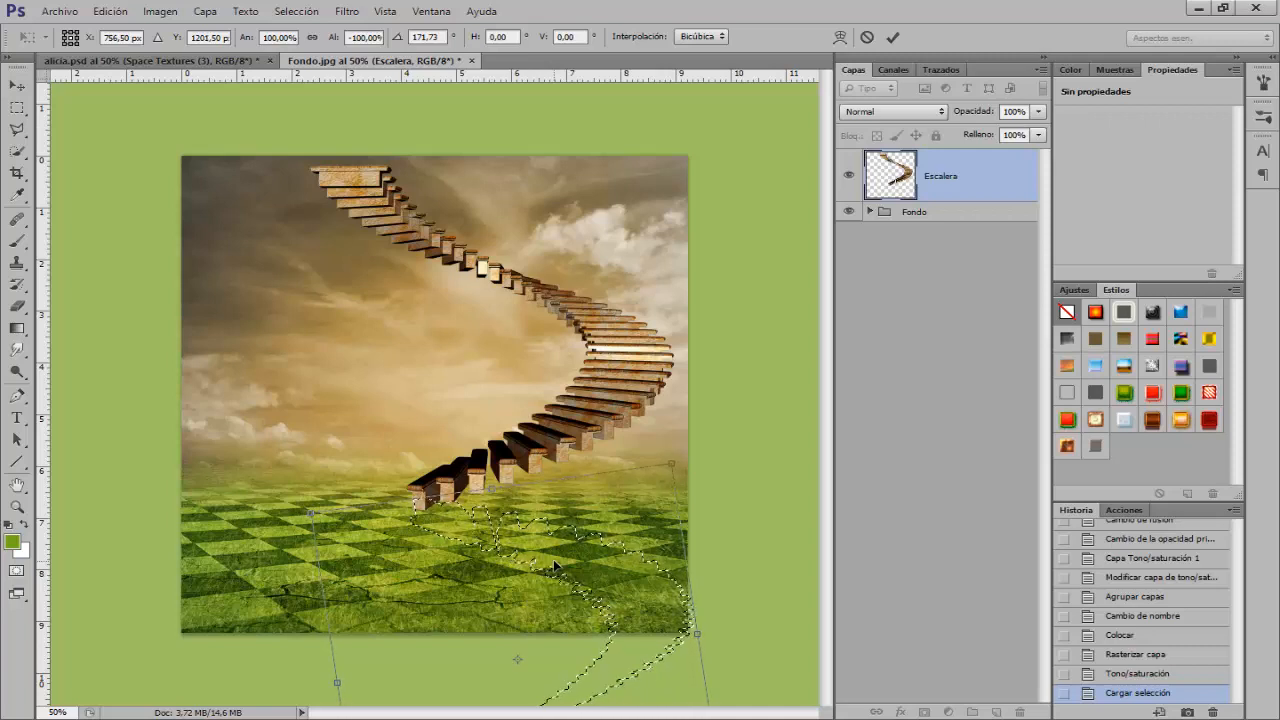
click(894, 38)
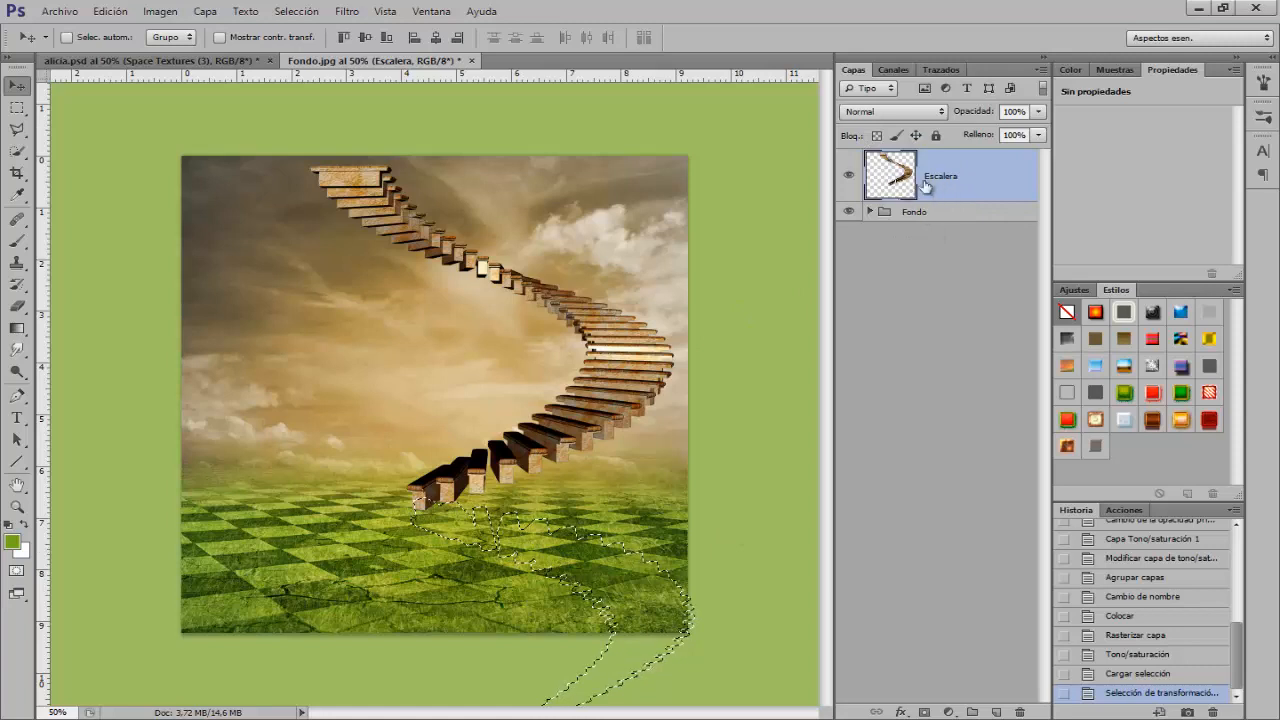
- Create a new empty layer directly beneath the Escalera layer and name it Sombra
click(997, 711)
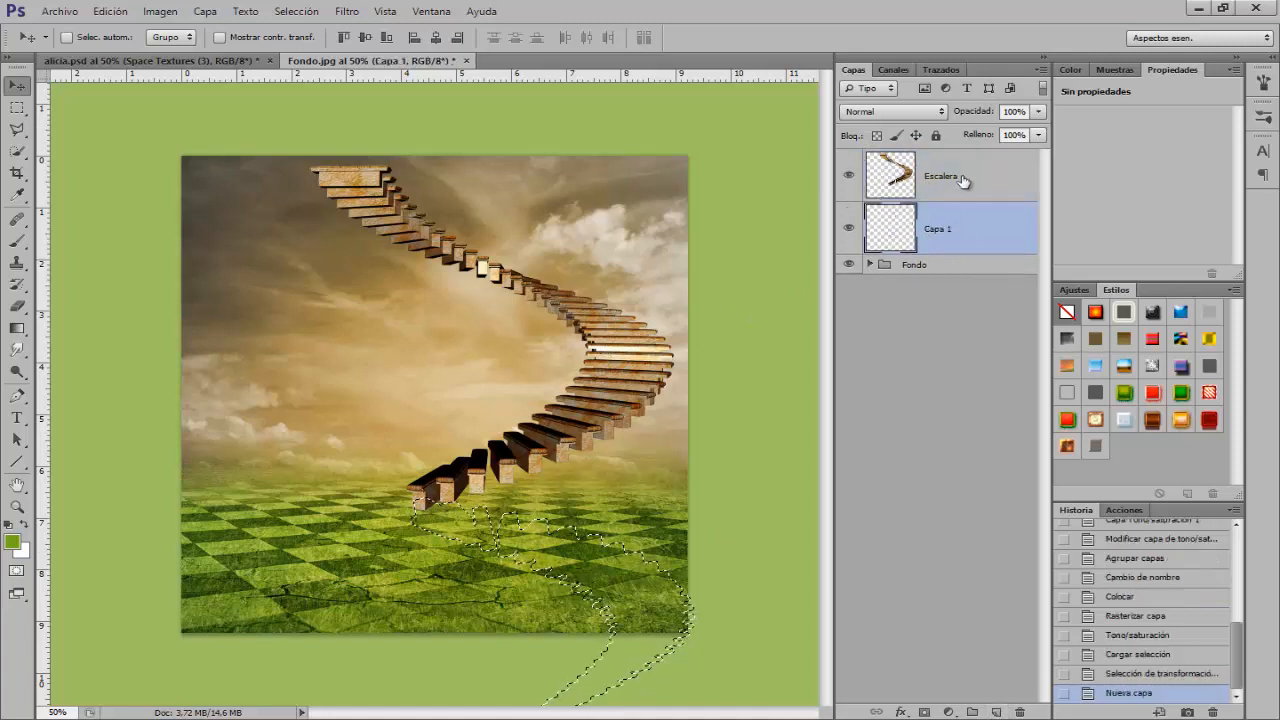
double_click(940, 229)
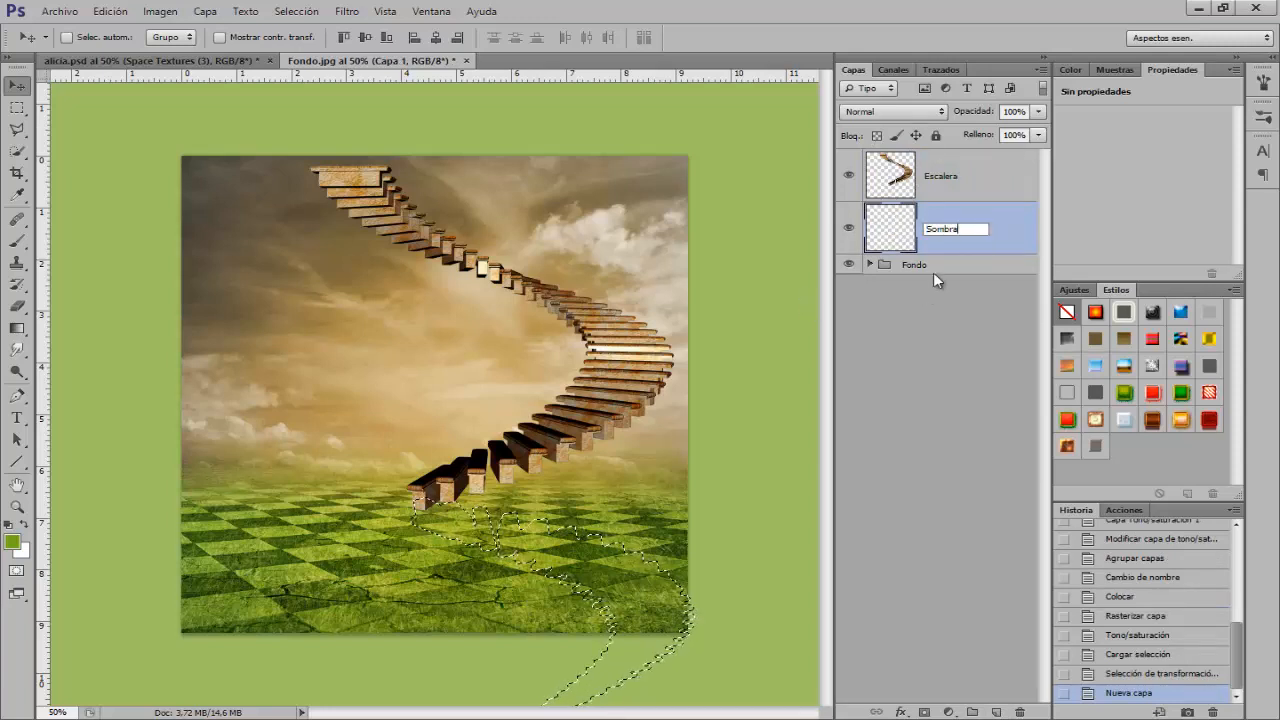
key(Return)
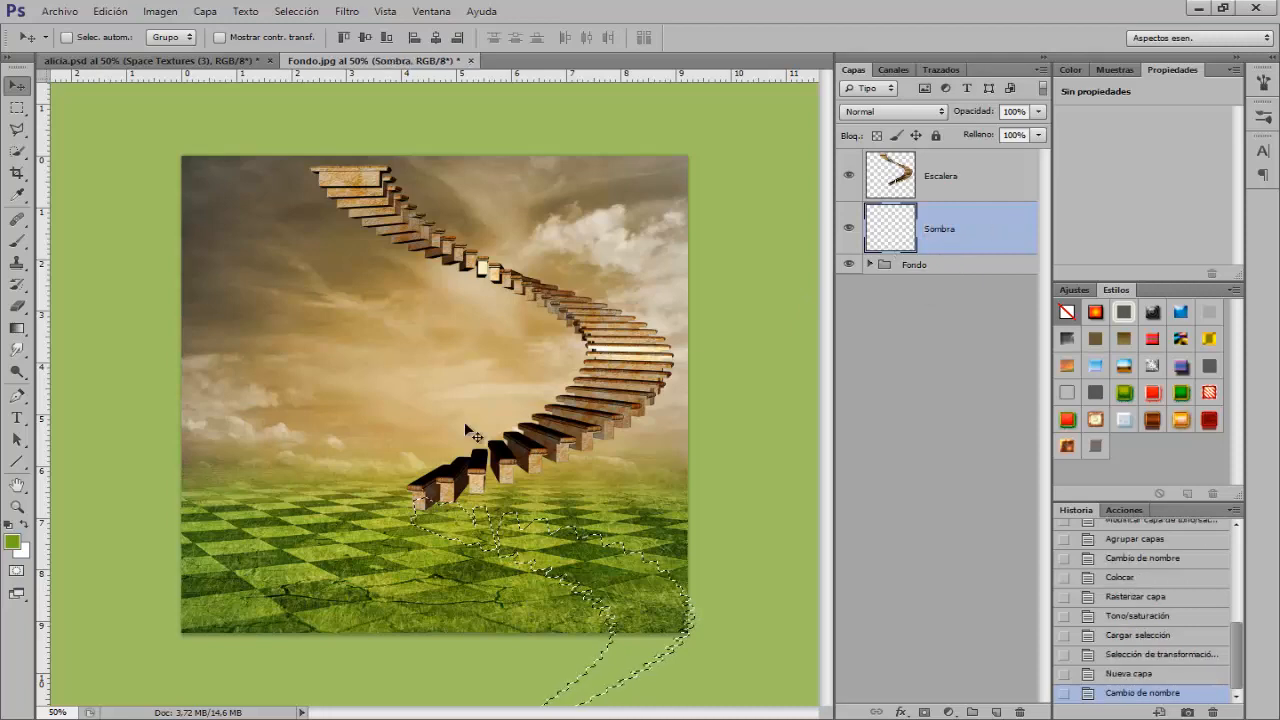
- Fill the flipped staircase selection on the Sombra layer with black (Negro) in Normal mode at 100% opacity, and deselect
click(112, 14)
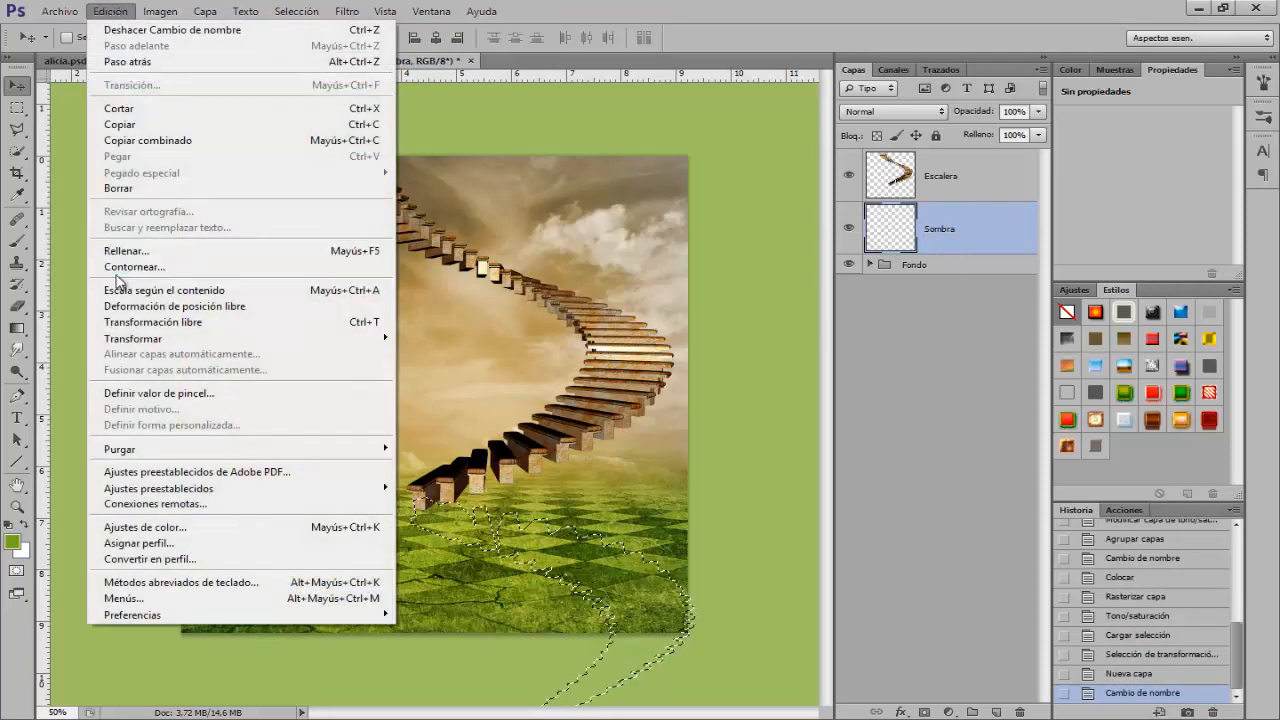
click(130, 251)
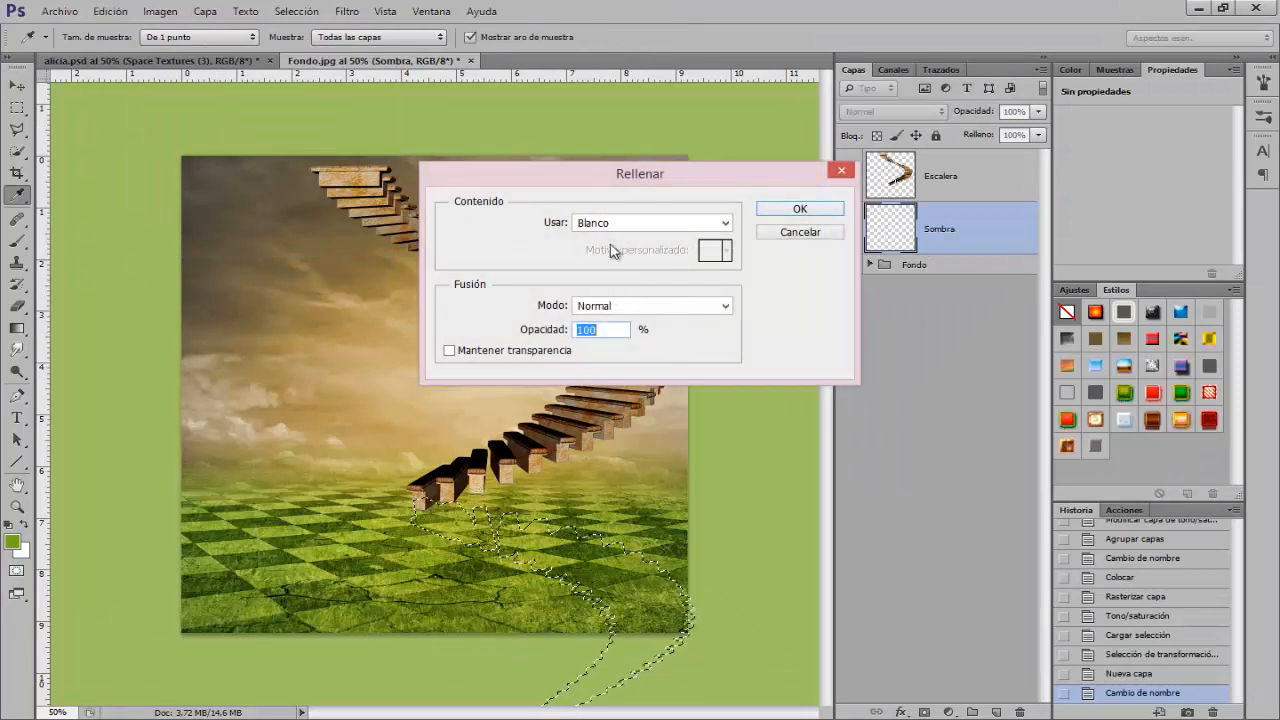
click(607, 225)
click(605, 343)
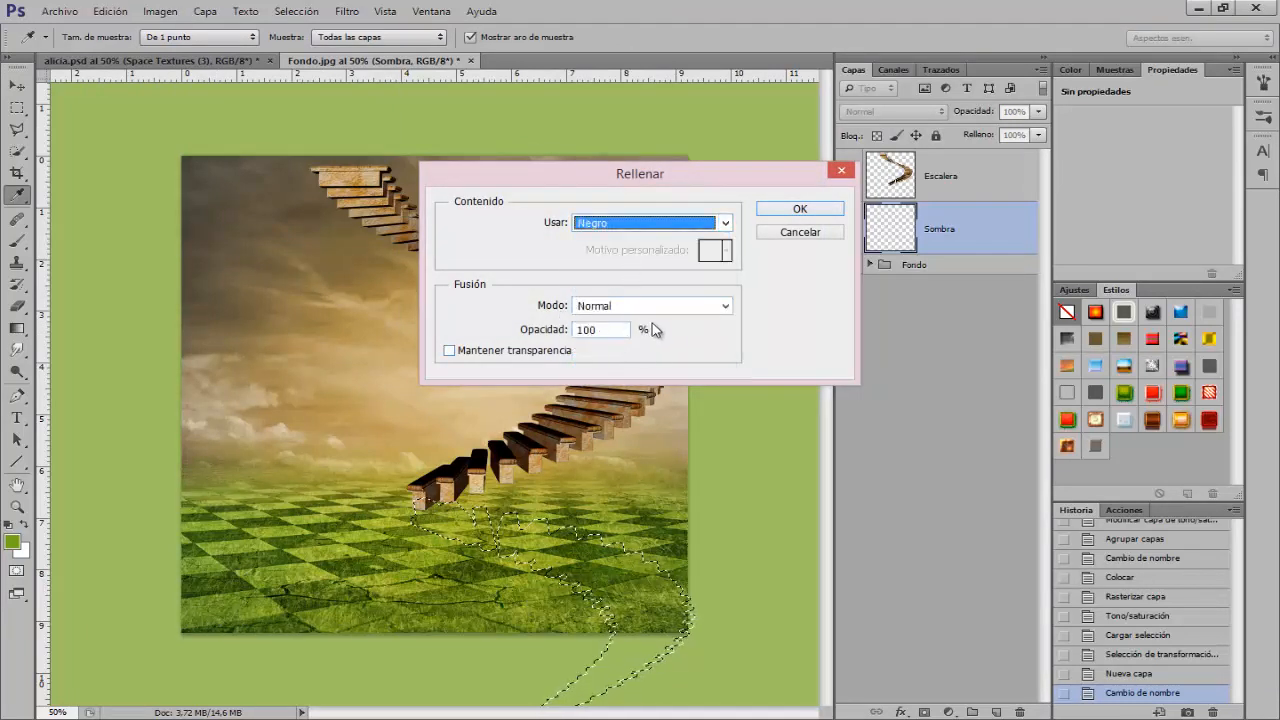
click(817, 209)
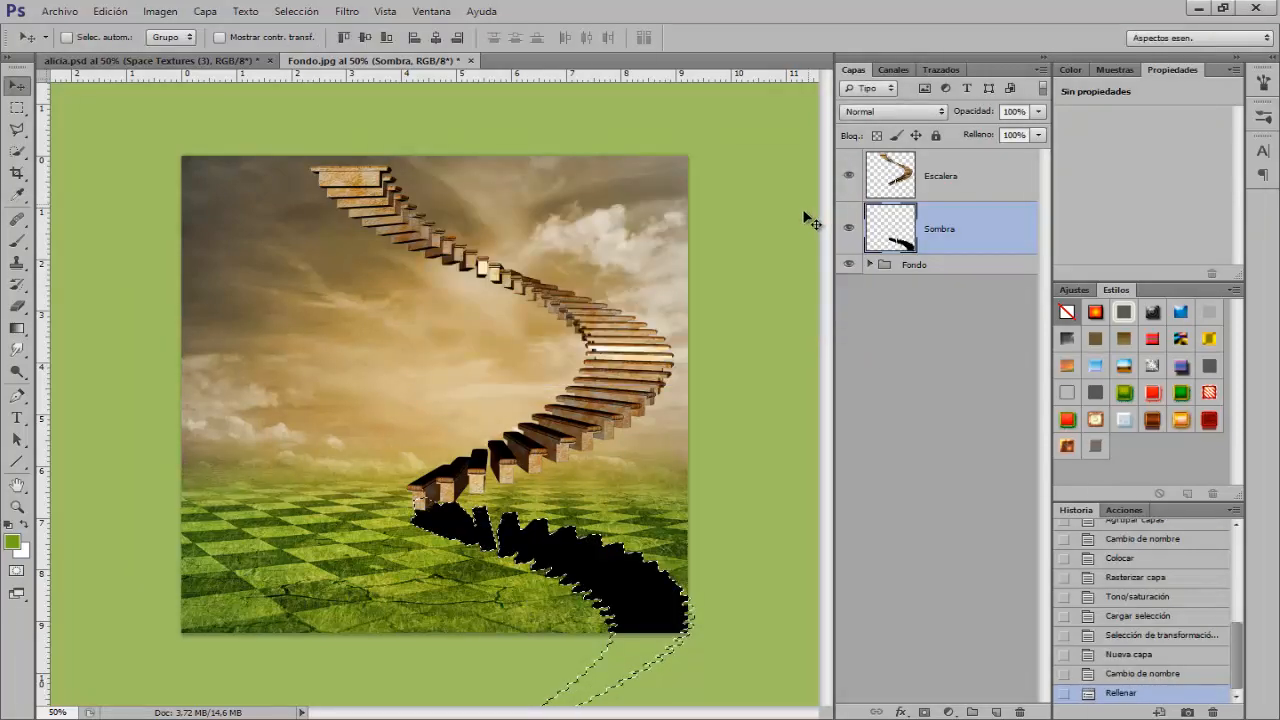
key(ctrl+d)
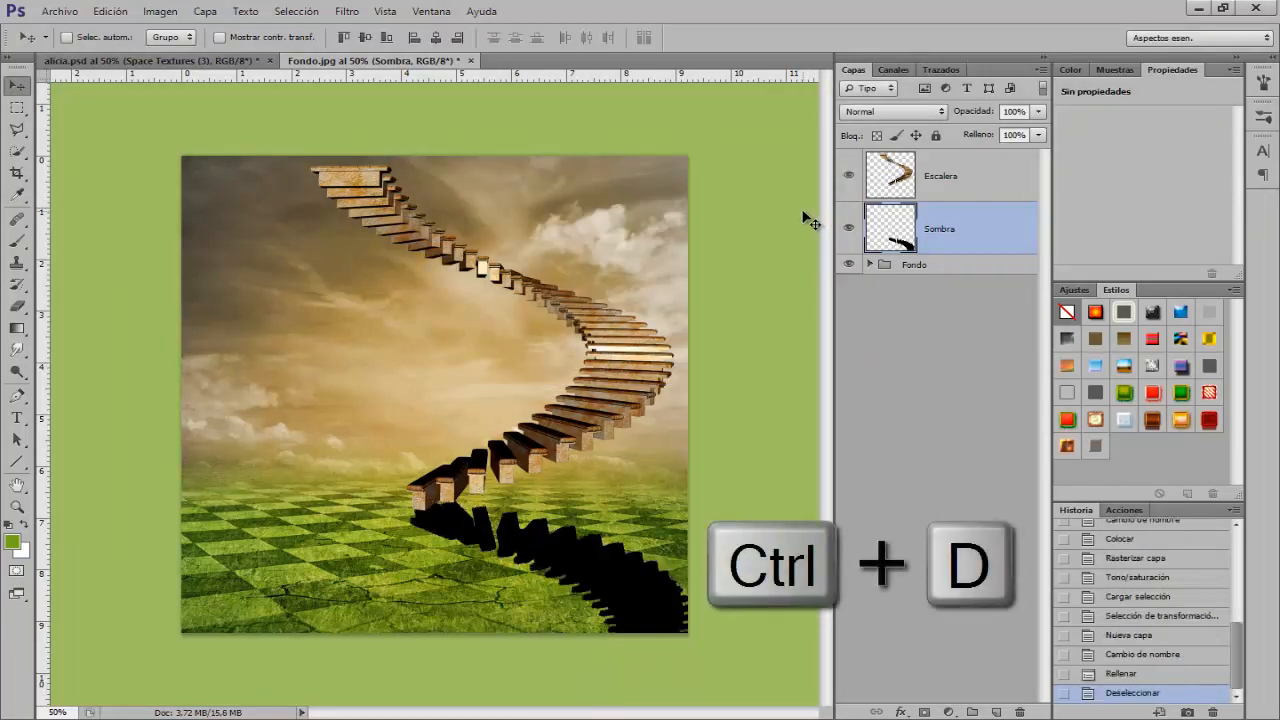
- Soften the Sombra layer with a small-radius Gaussian blur and lower its layer opacity to 77%
click(346, 12)
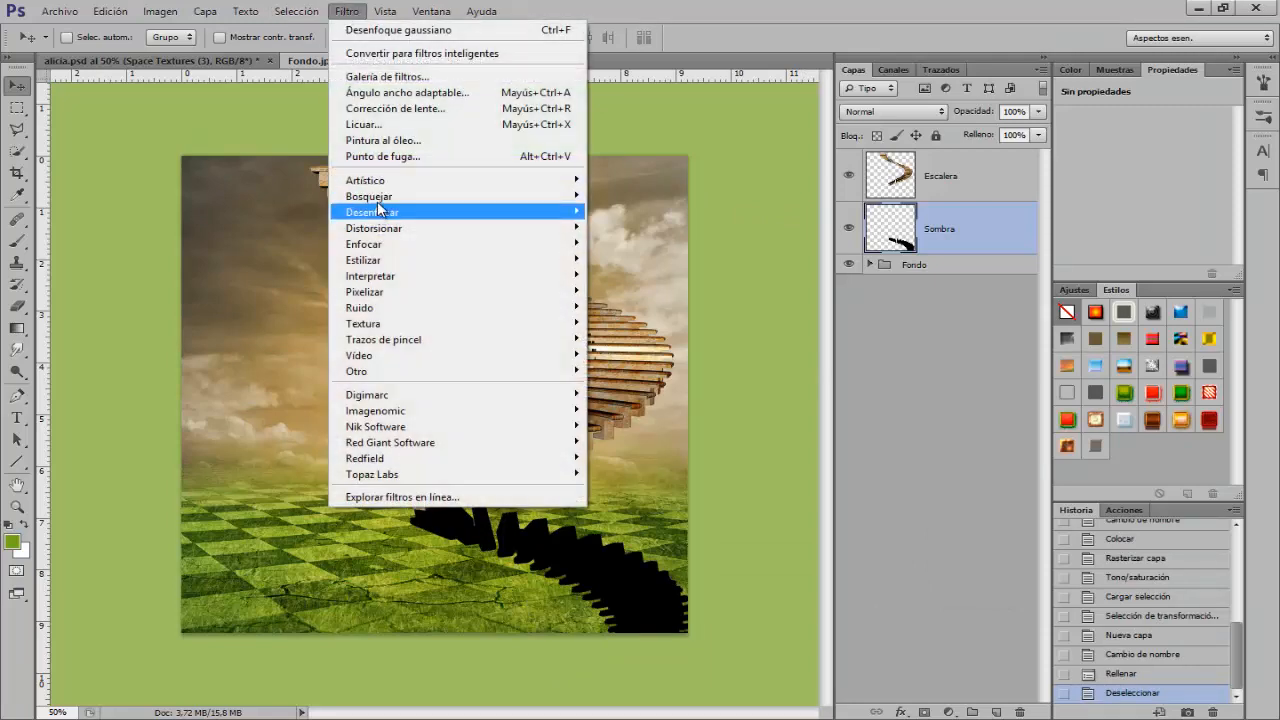
mouse_move(418, 220)
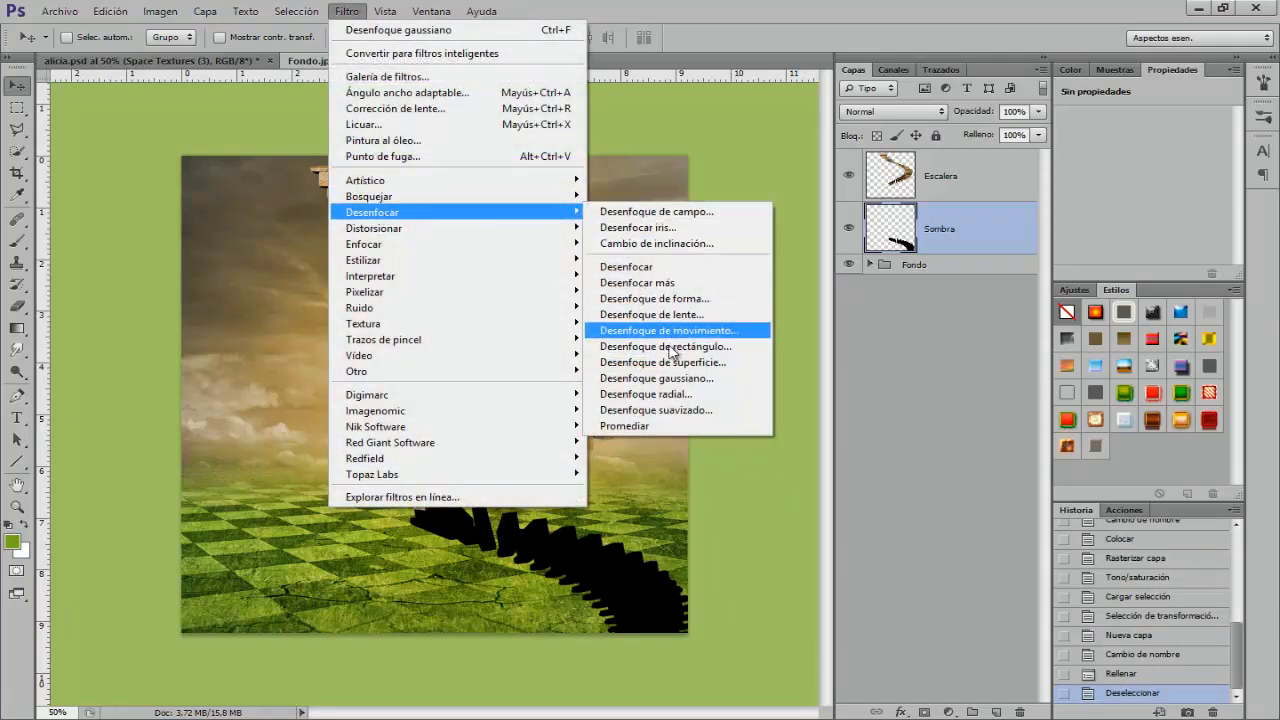
click(657, 378)
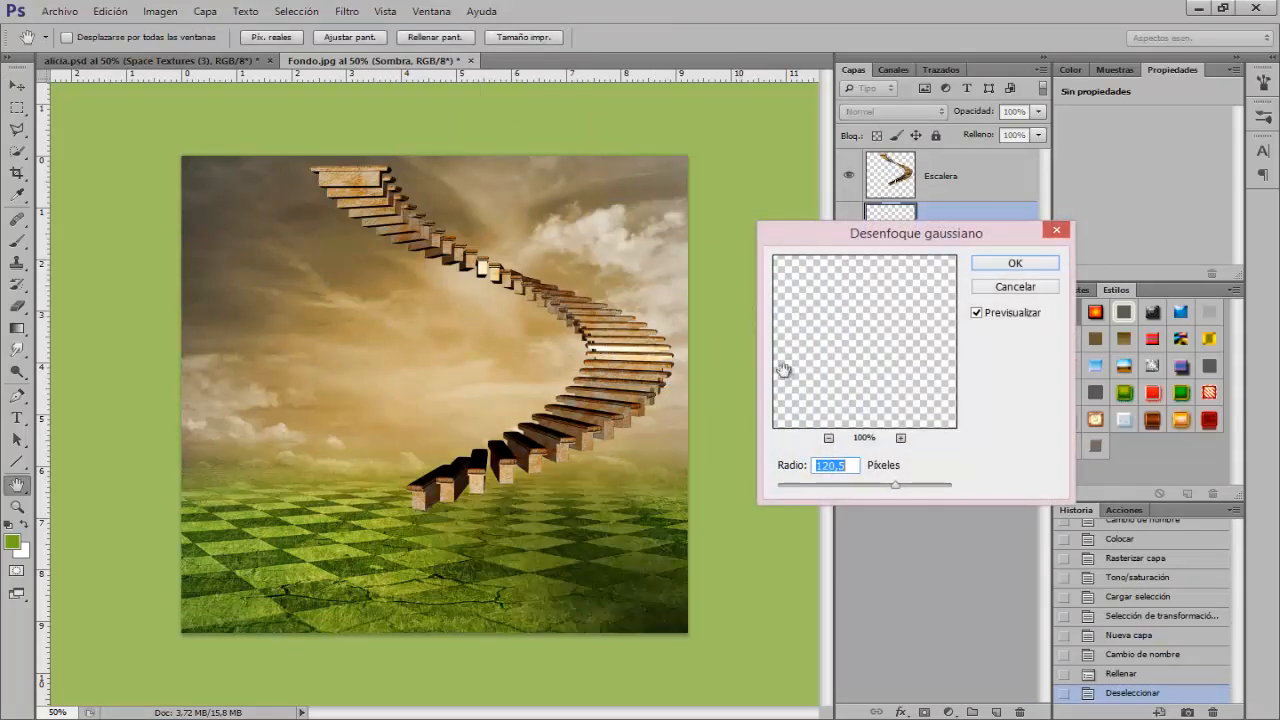
click(800, 486)
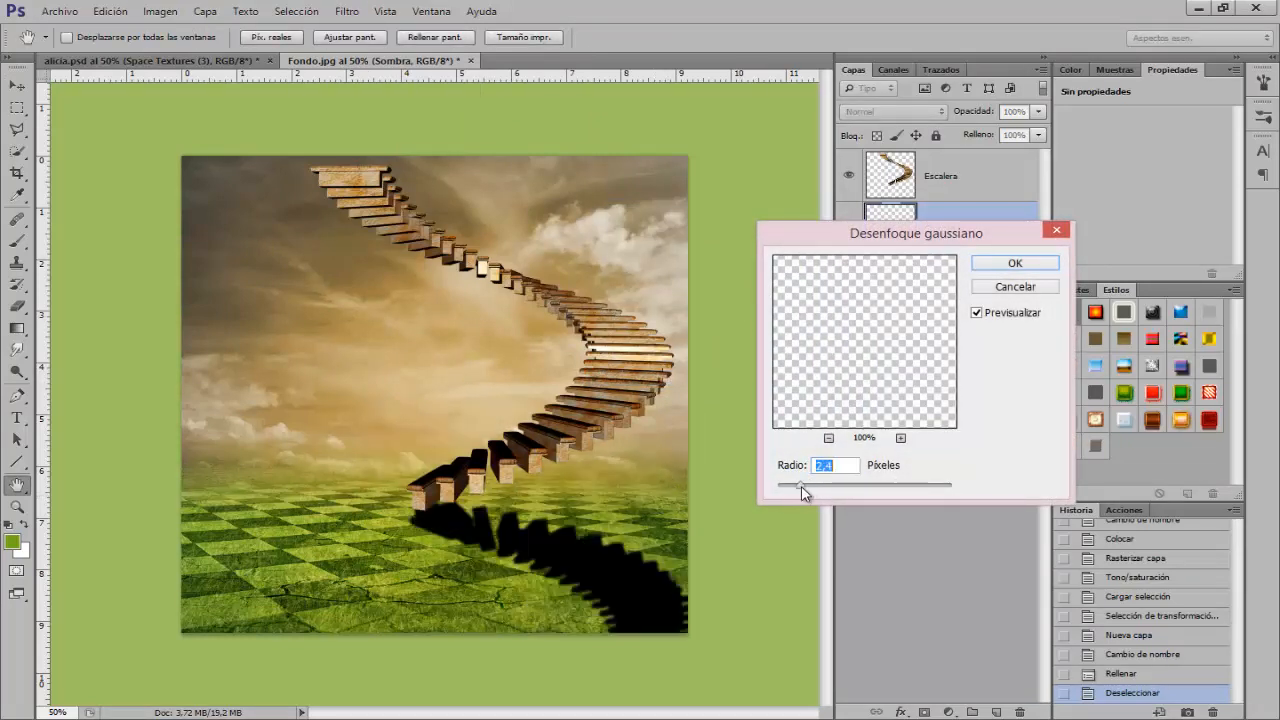
click(809, 485)
click(1046, 268)
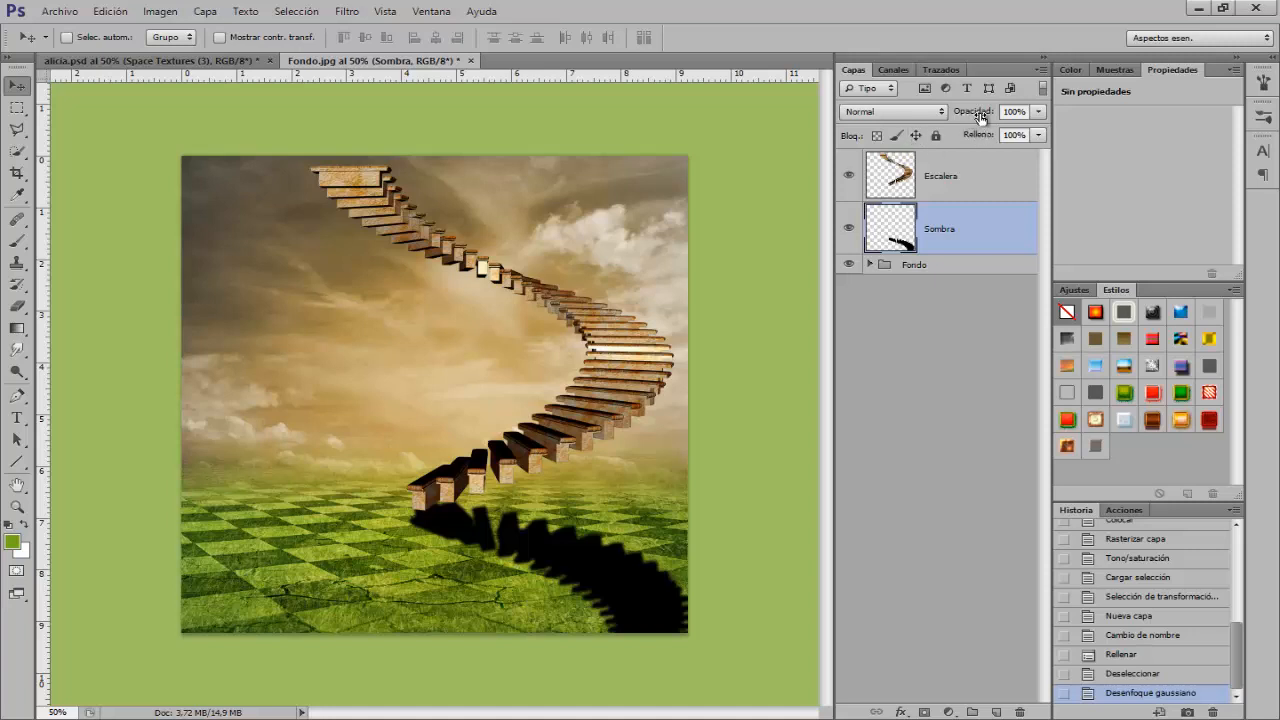
drag(980, 117, 960, 117)
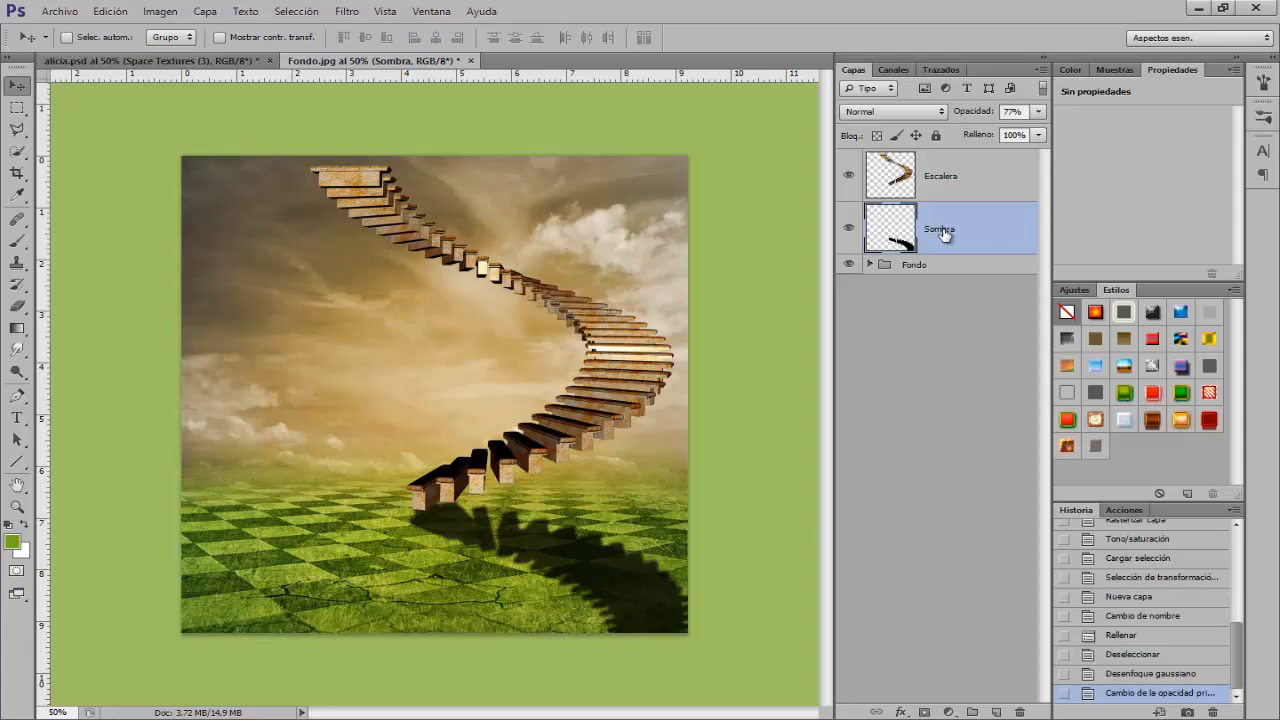
- Add a layer mask to Sombra and paint black over the shadow's far end with a 329 px soft brush at 52% opacity
click(924, 712)
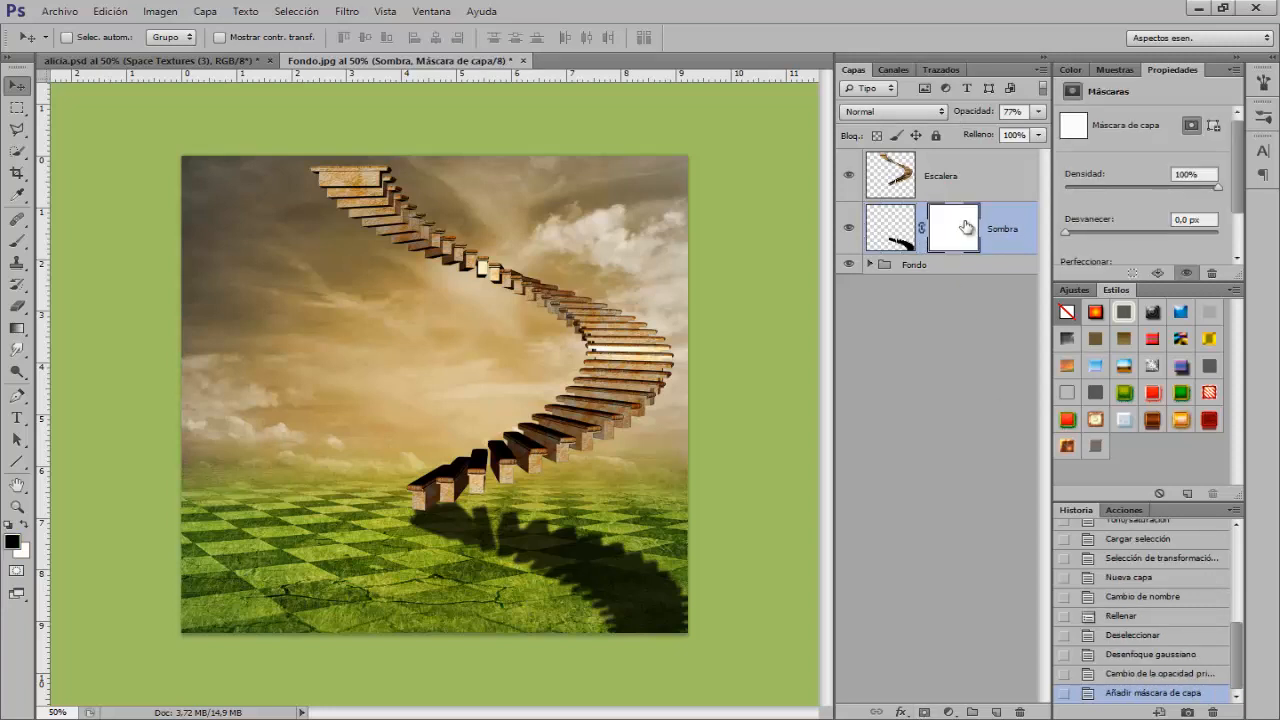
click(16, 242)
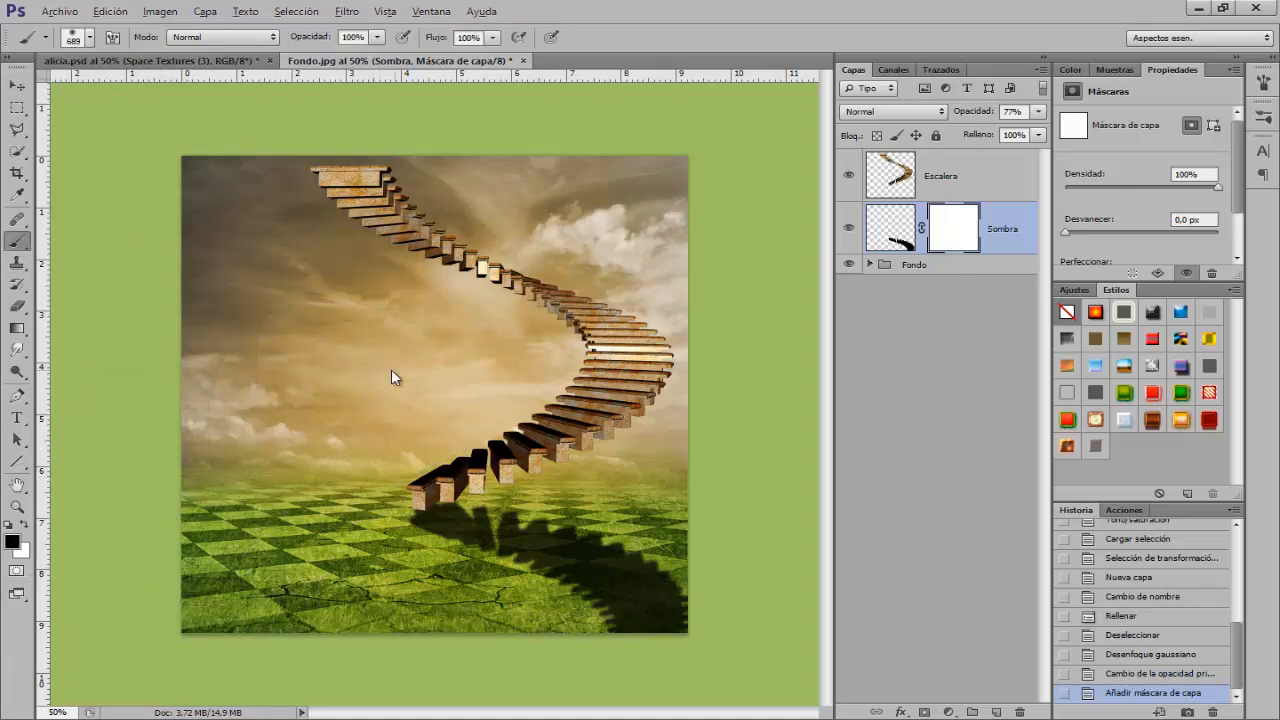
drag(391, 369, 314, 366)
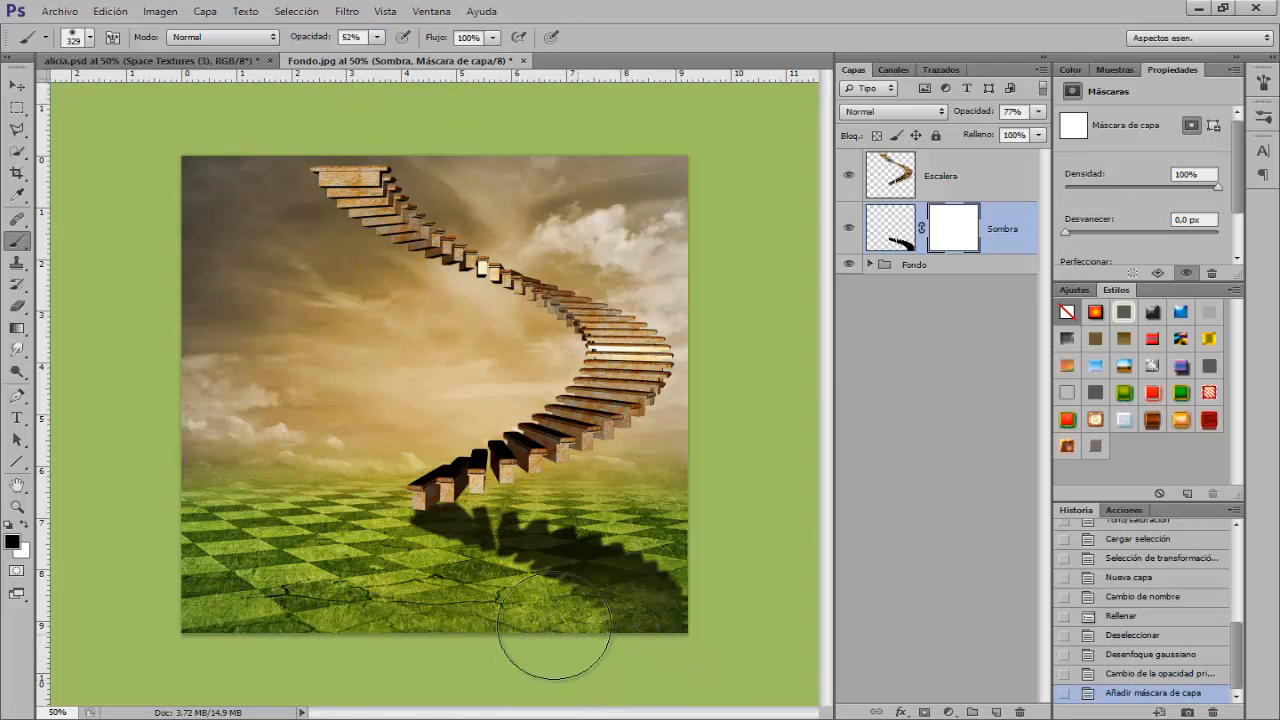
mouse_move(548, 612)
mouse_down()
mouse_move(632, 622)
mouse_move(613, 592)
mouse_move(564, 578)
mouse_move(524, 645)
mouse_move(457, 634)
mouse_up()
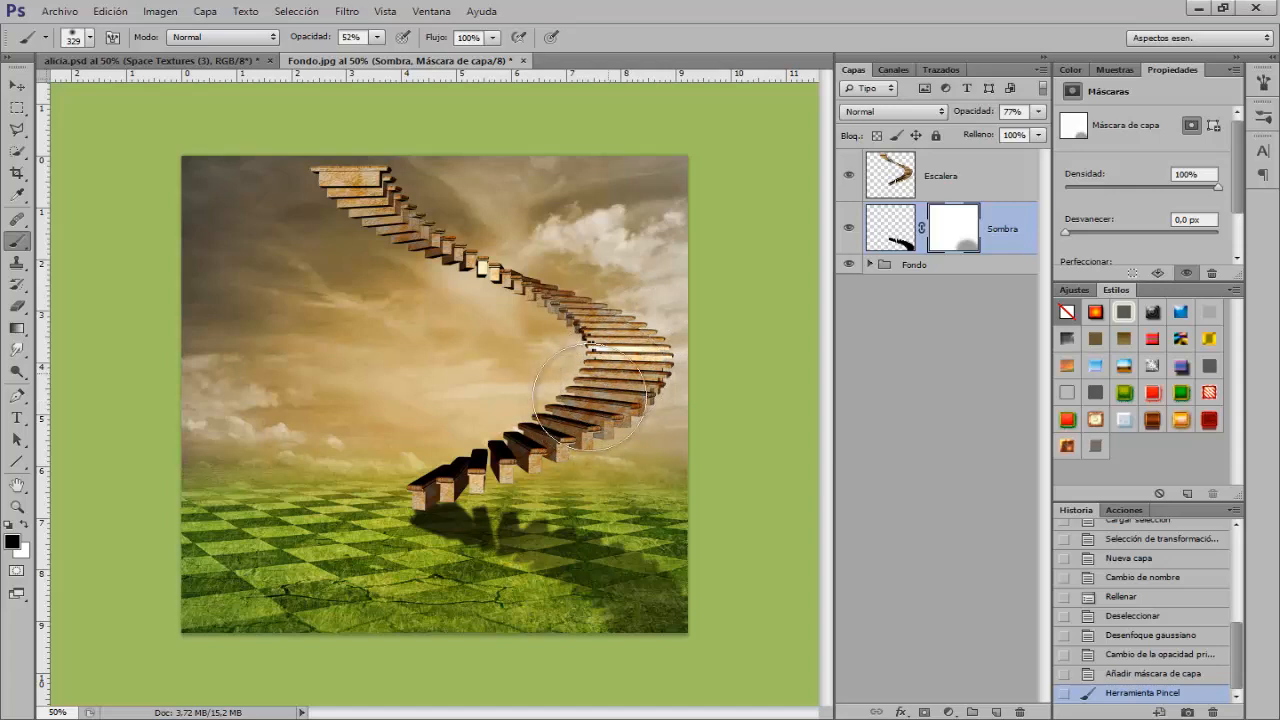
mouse_move(530, 563)
mouse_down()
mouse_move(543, 543)
mouse_move(571, 600)
mouse_up()
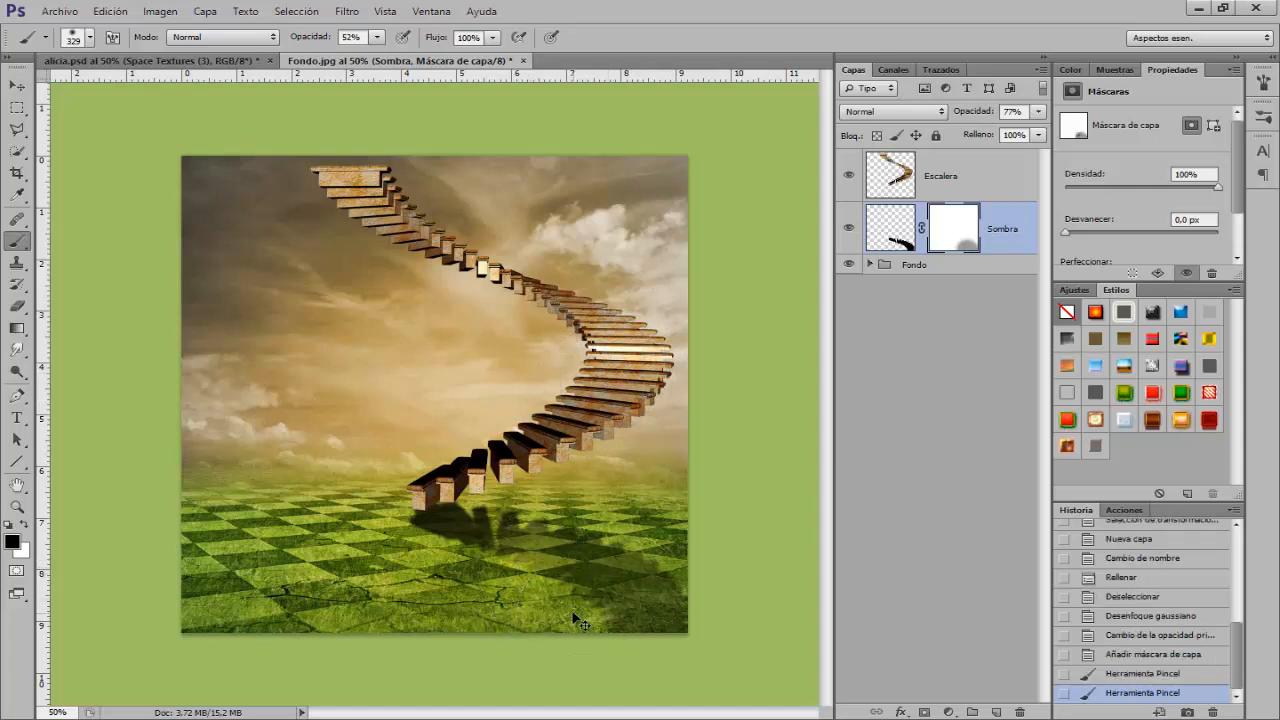
key(ctrl+z)
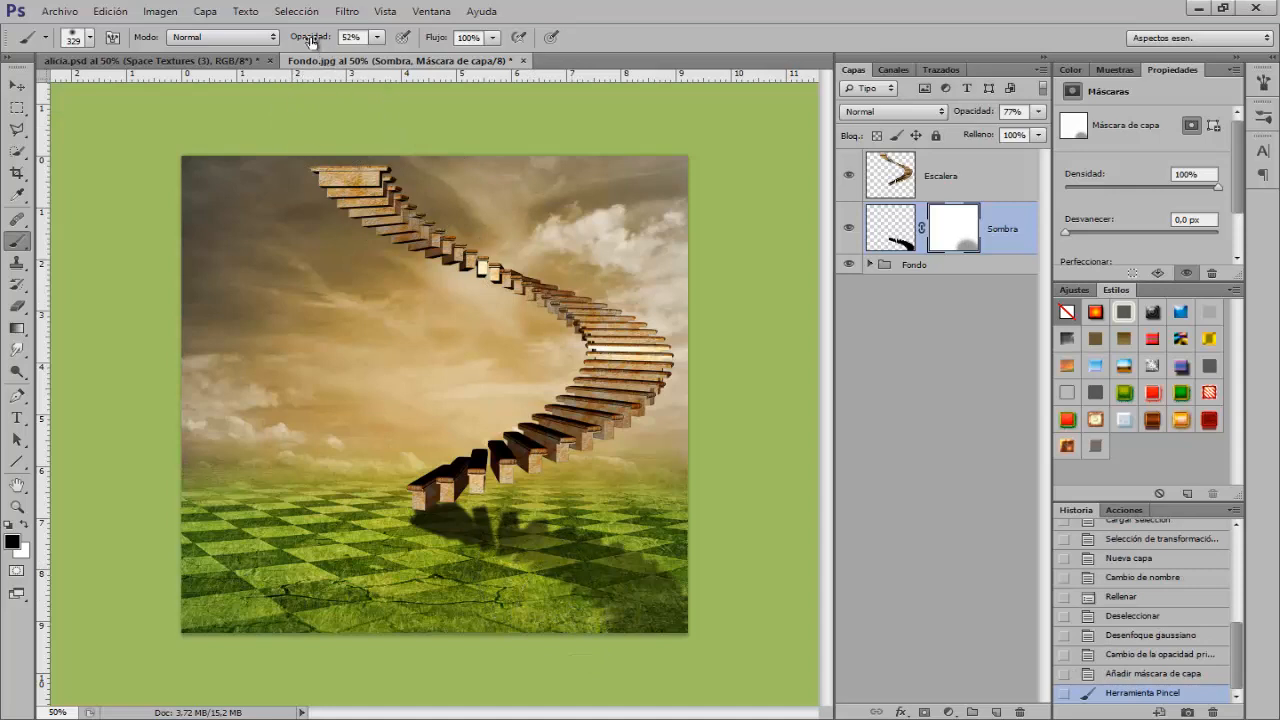
- Set the brush opacity to 20% and gradually fade the shadow's remaining far part and edges on the Sombra mask
drag(316, 38, 292, 40)
drag(602, 640, 549, 609)
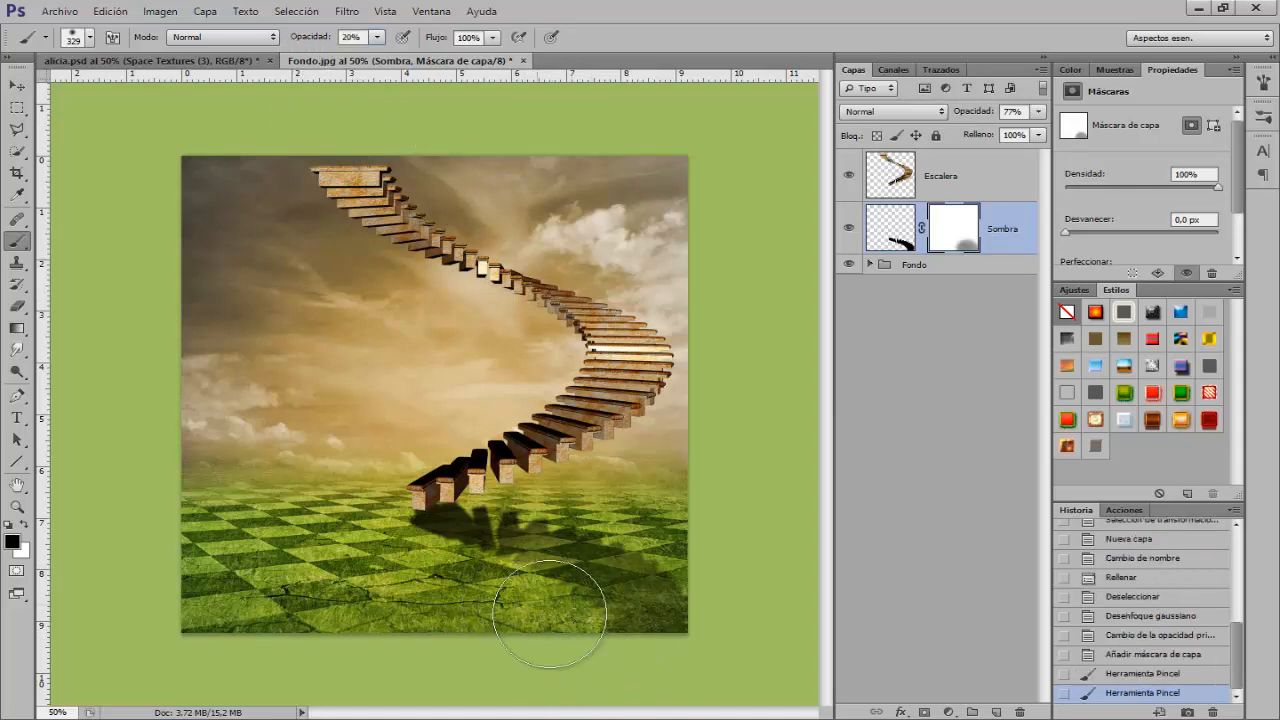
mouse_move(674, 651)
mouse_down()
mouse_move(647, 583)
mouse_move(601, 576)
mouse_move(603, 626)
mouse_up()
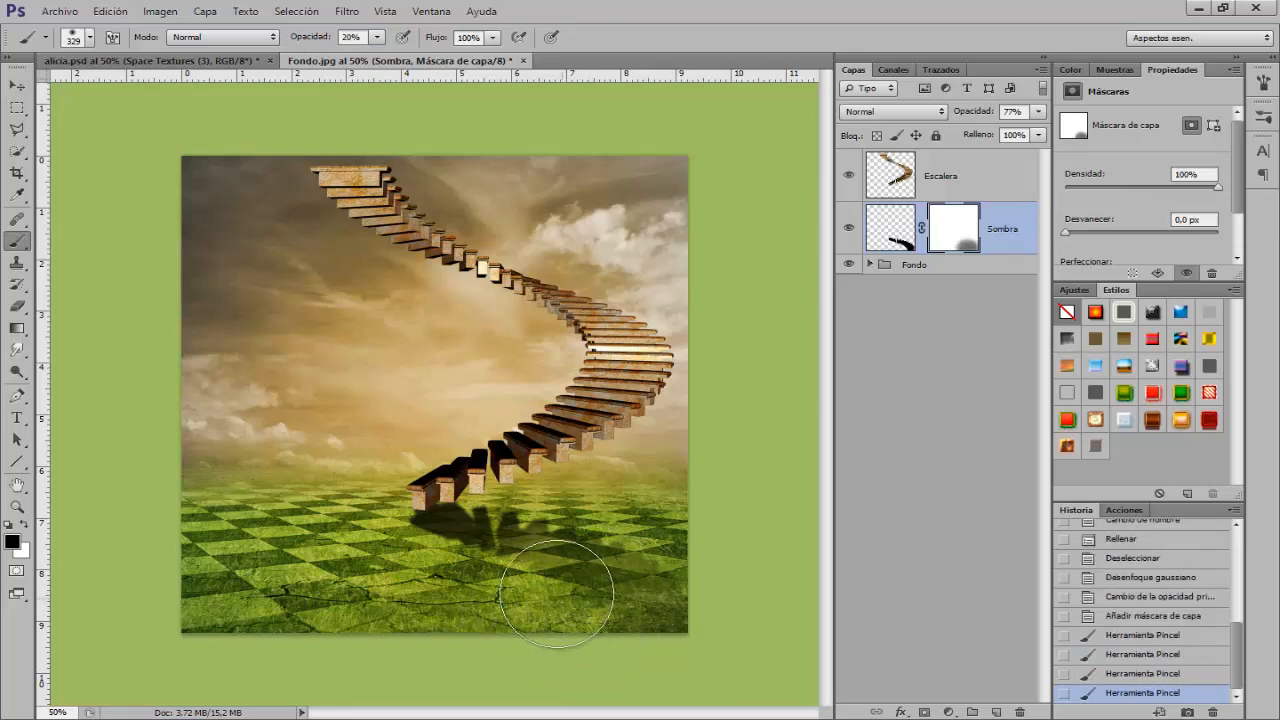
drag(557, 591, 525, 590)
drag(469, 559, 450, 568)
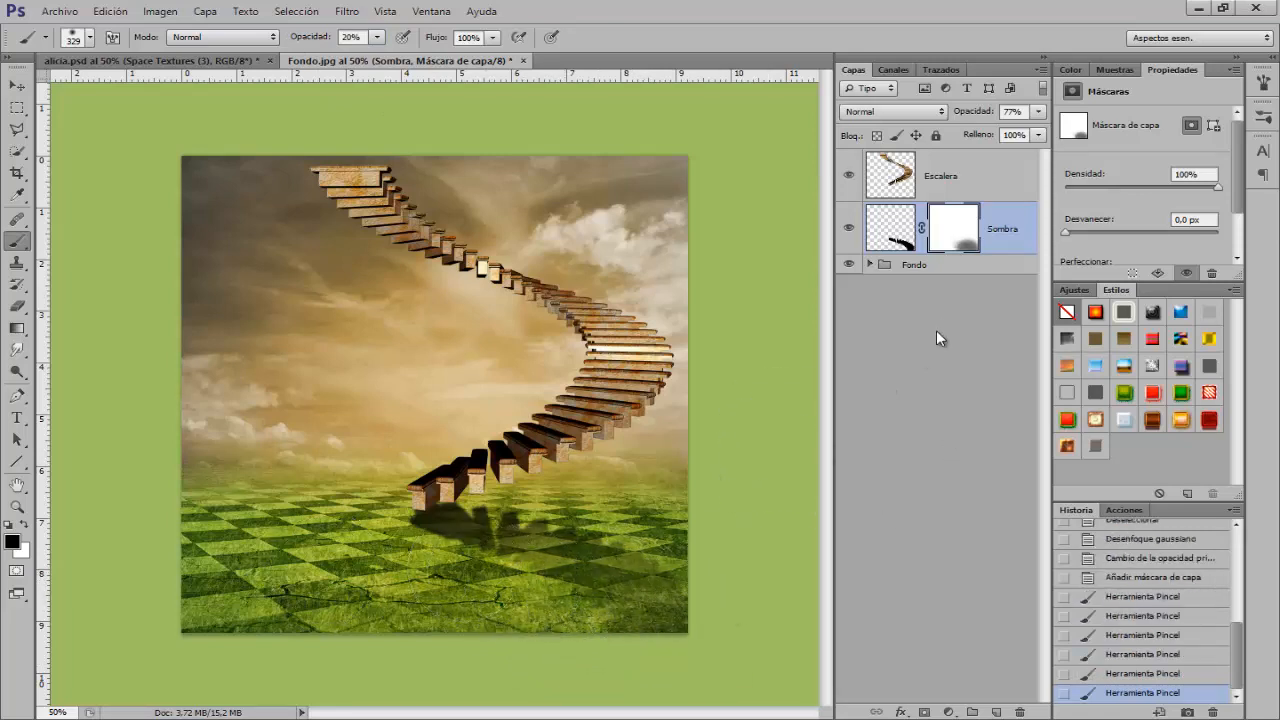
- Make Escalera the active layer, open Alicia.jpg from the Tuto Alicia folder, and activate the Move tool
click(945, 178)
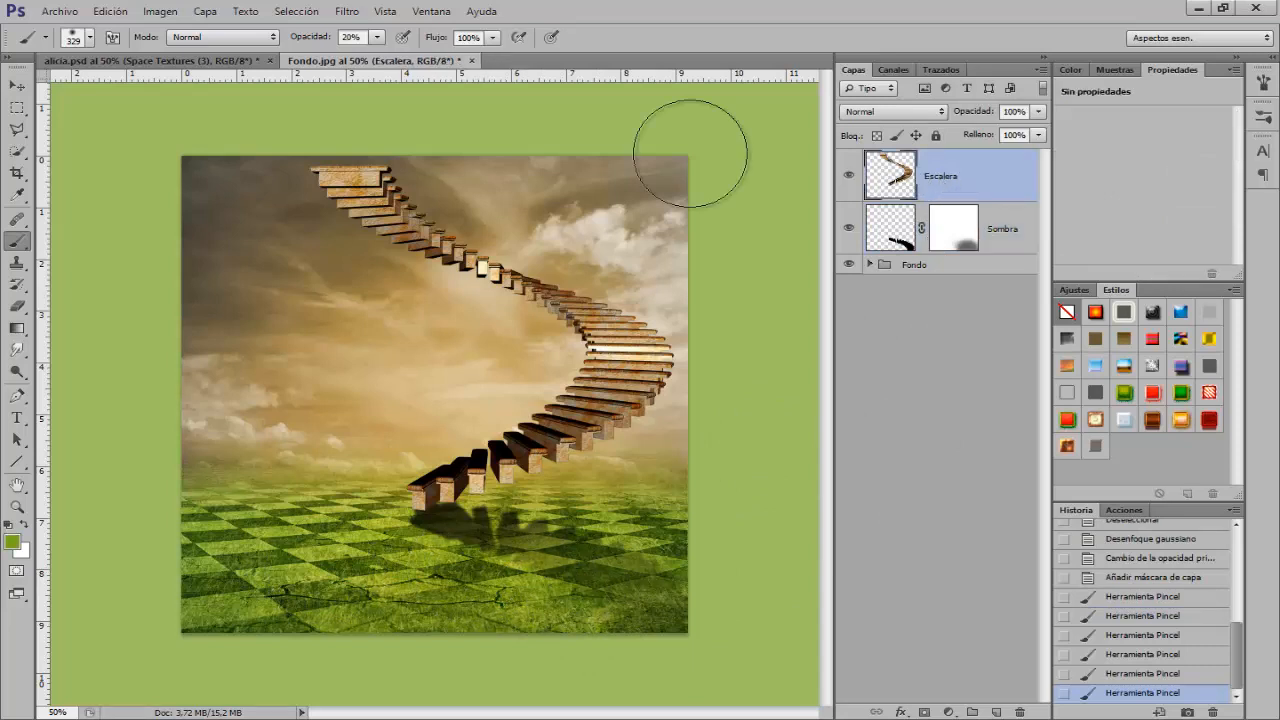
click(59, 14)
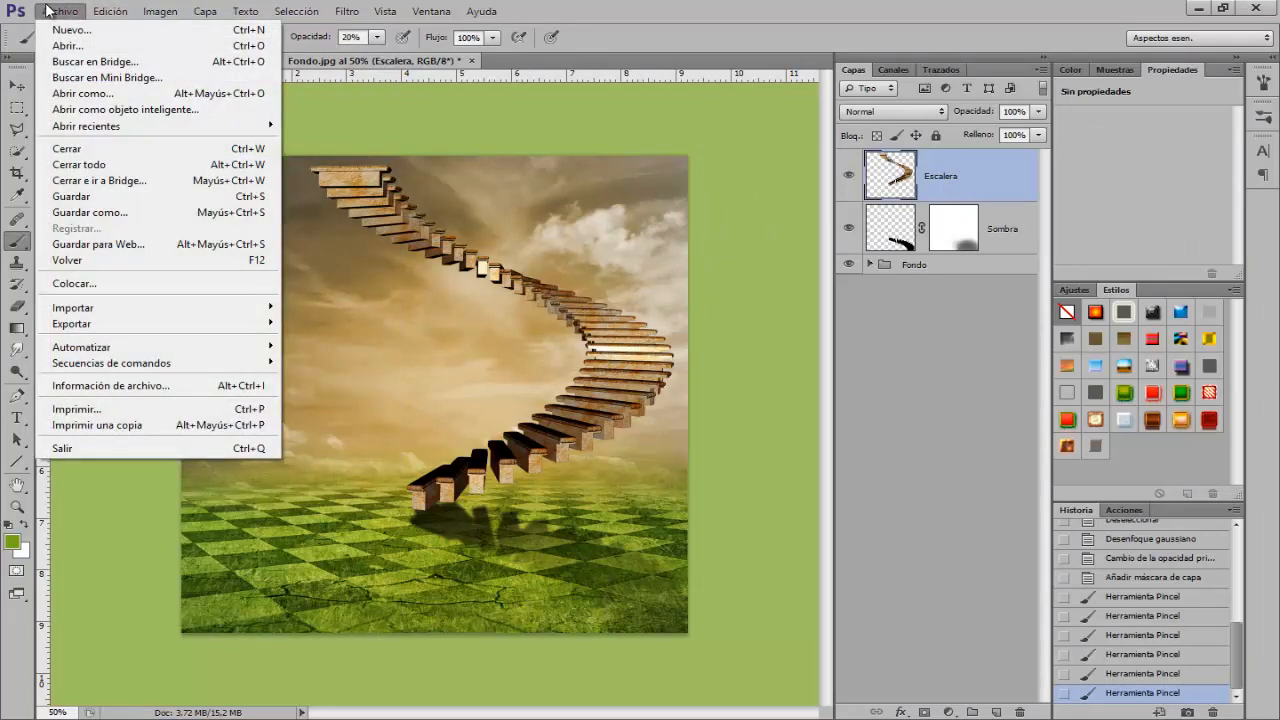
click(52, 46)
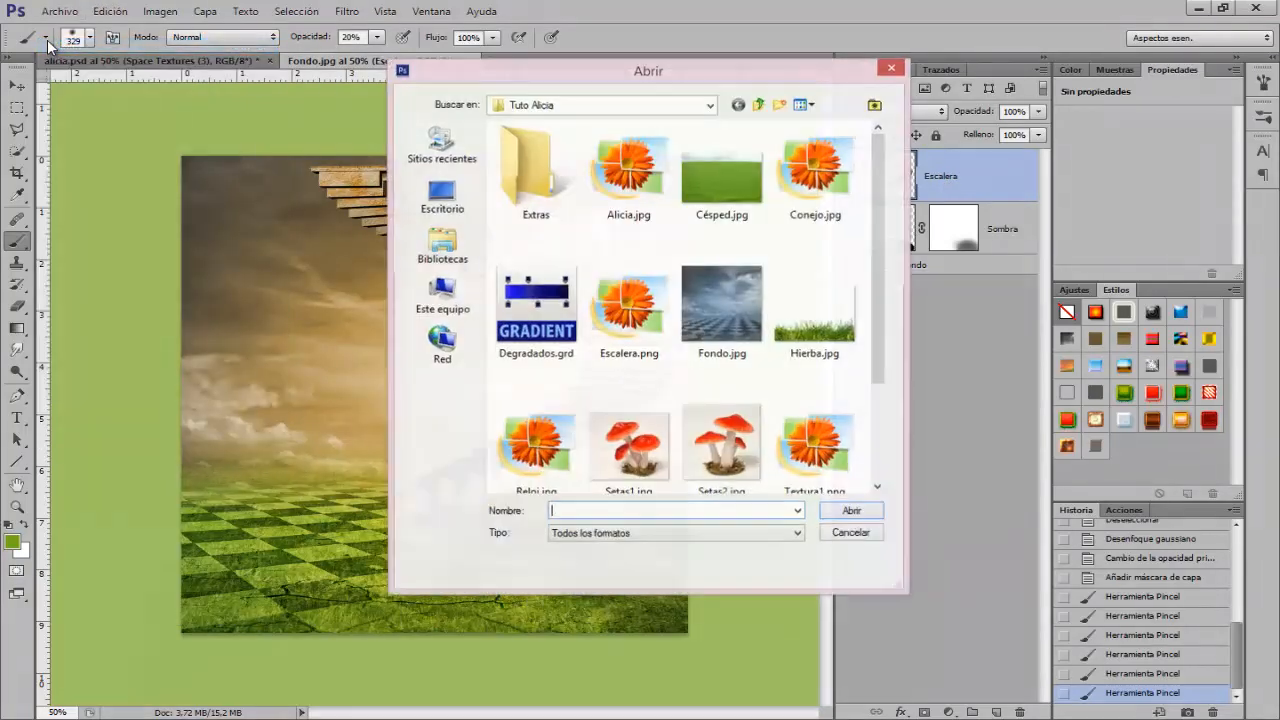
click(622, 158)
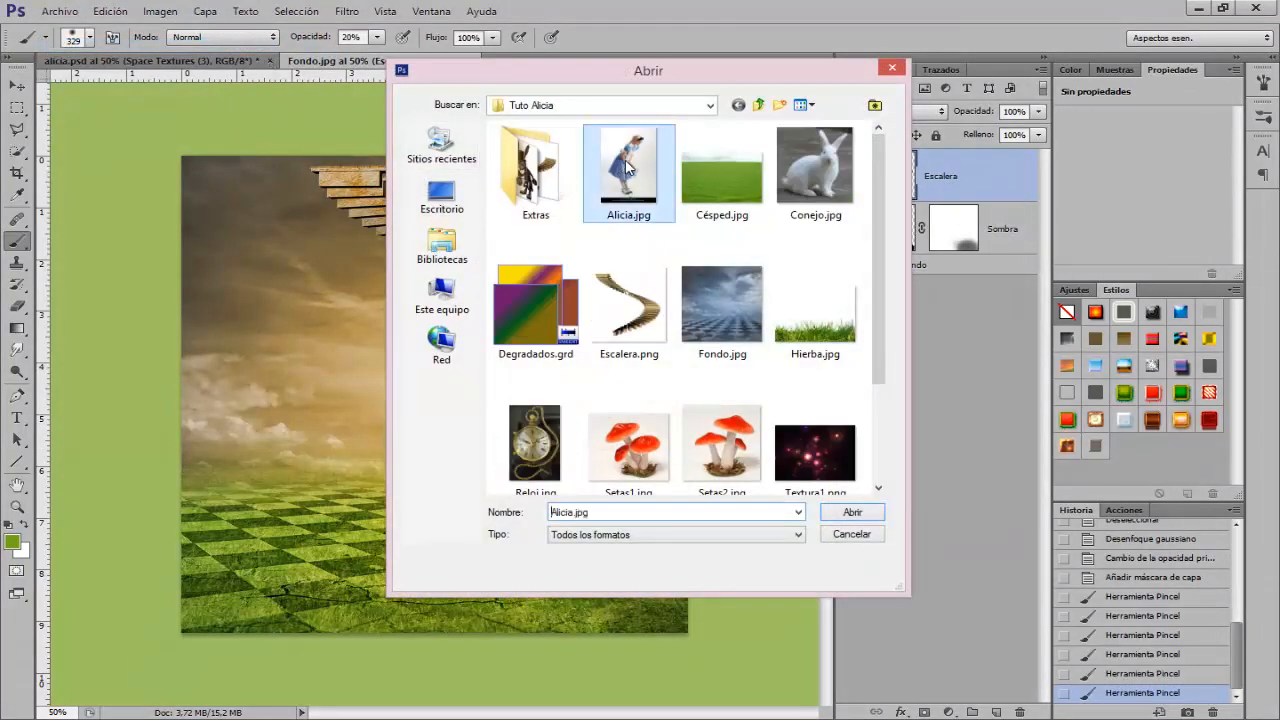
click(852, 513)
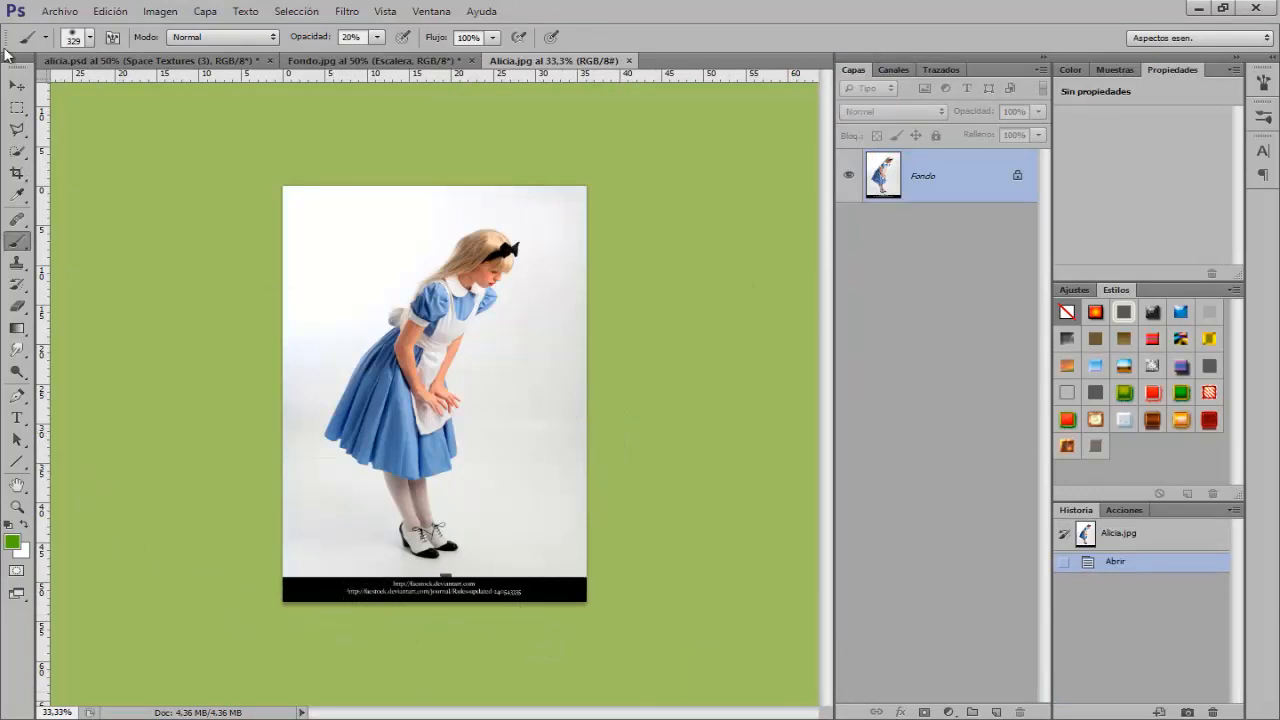
click(17, 85)
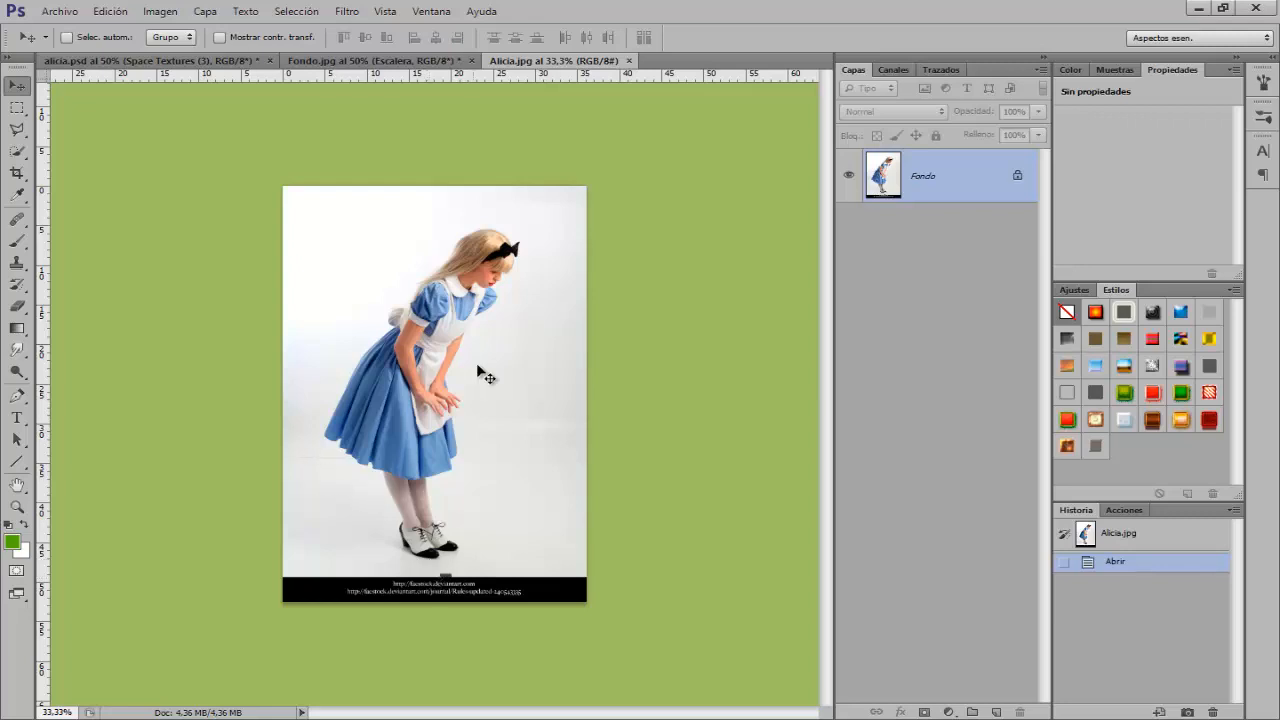
- Select the white background around Alice with the Magic Wand at tolerance 32, adding the remaining grey areas beside the skirt and shoes
key(ctrl+plus)
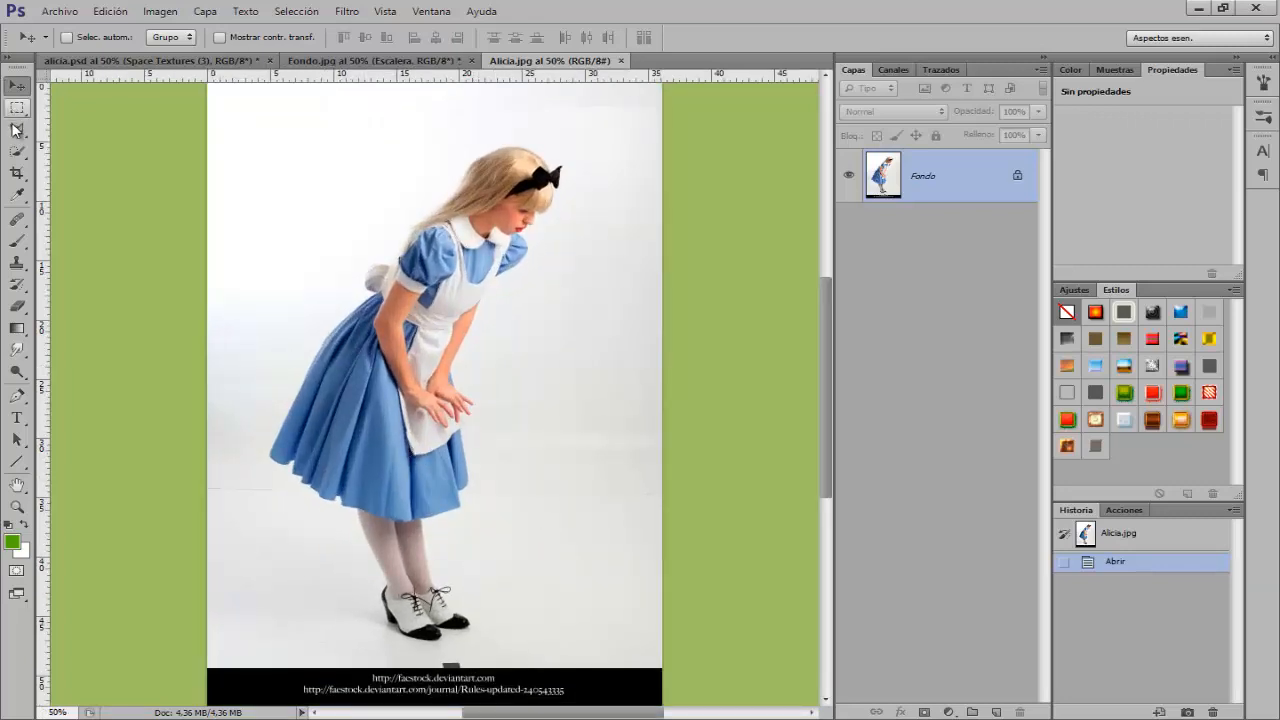
drag(16, 151, 111, 165)
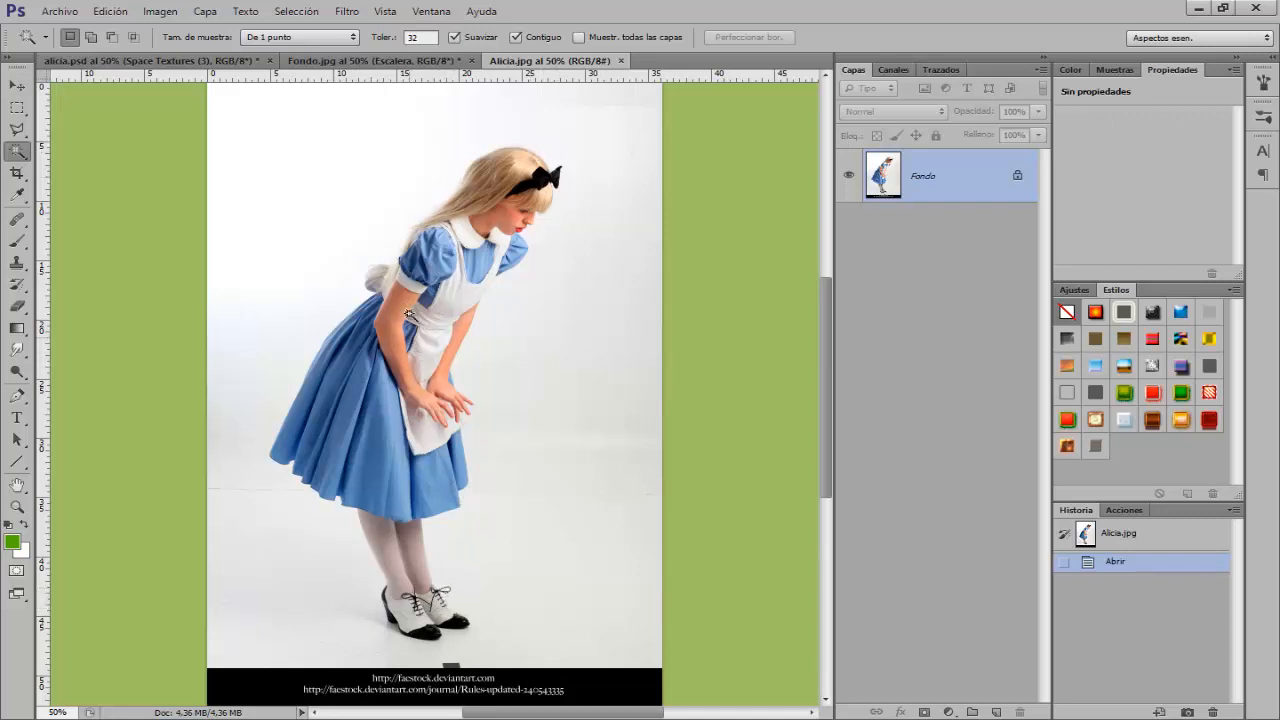
click(323, 224)
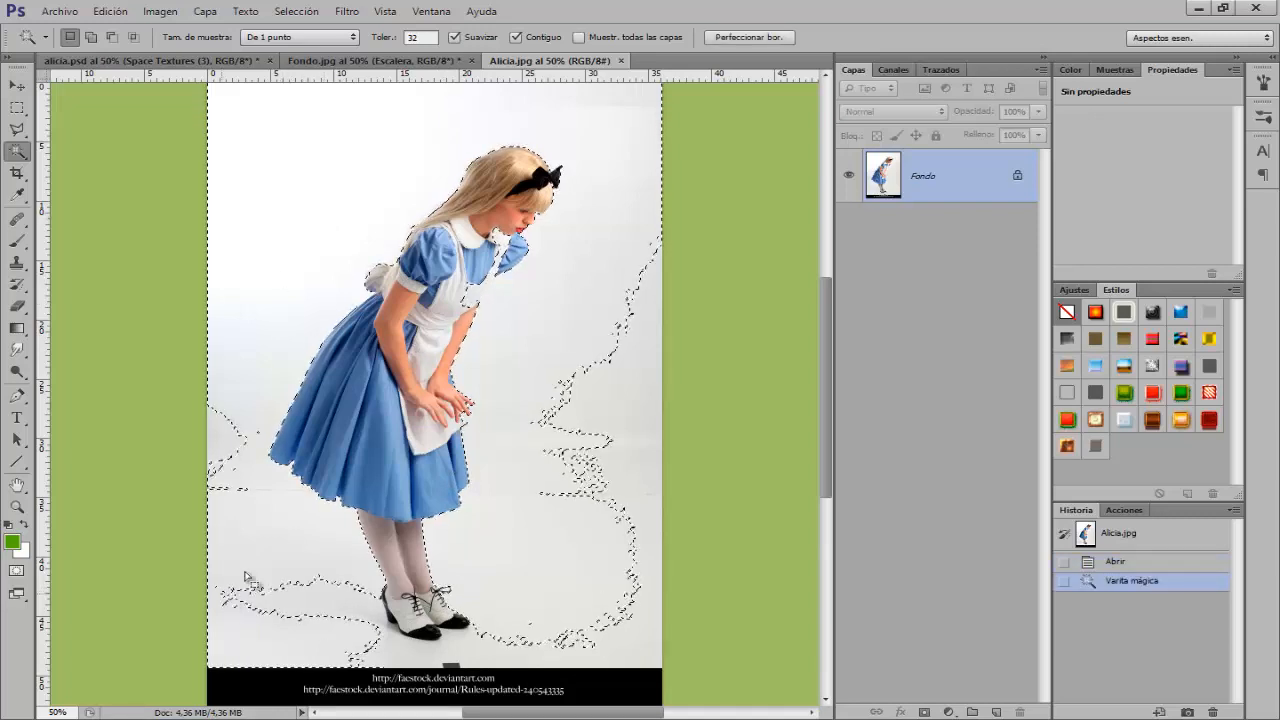
shift+click(229, 450)
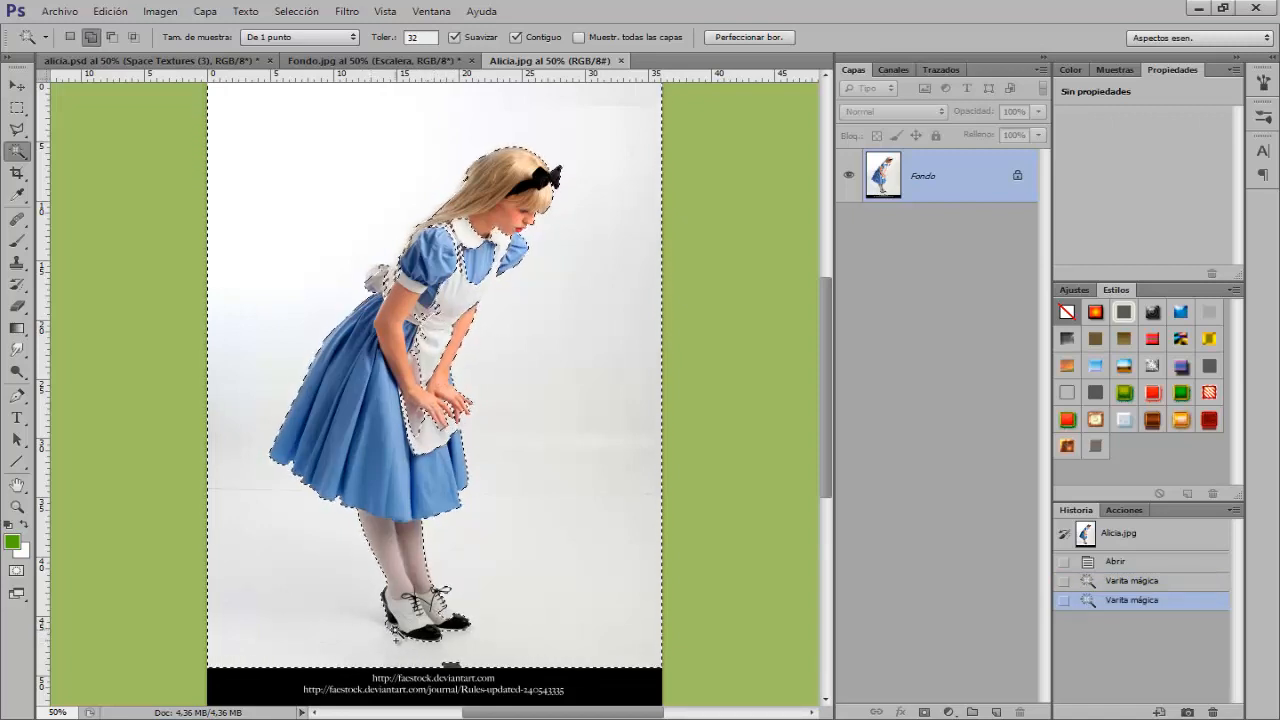
shift+click(398, 628)
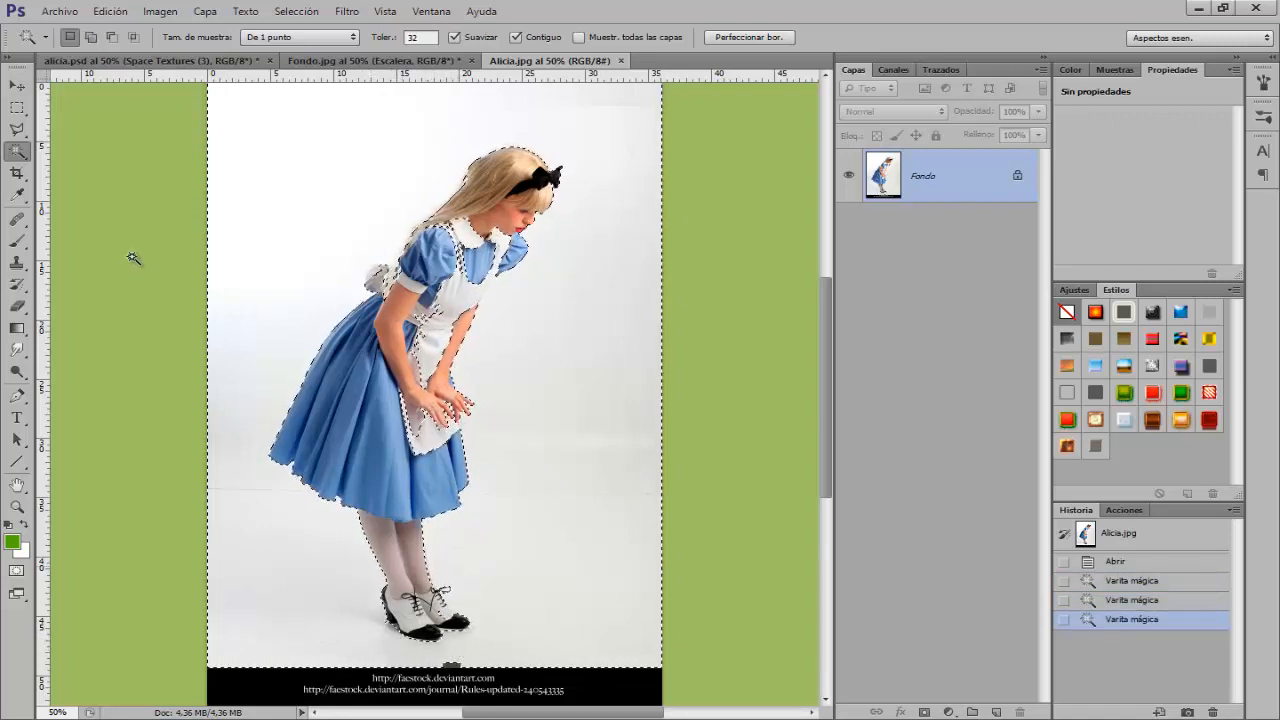
- Subtract the wrongly included parts of Alice, such as the apron and shoes, from the selection with the 10 px Quick Selection tool
right_click(18, 151)
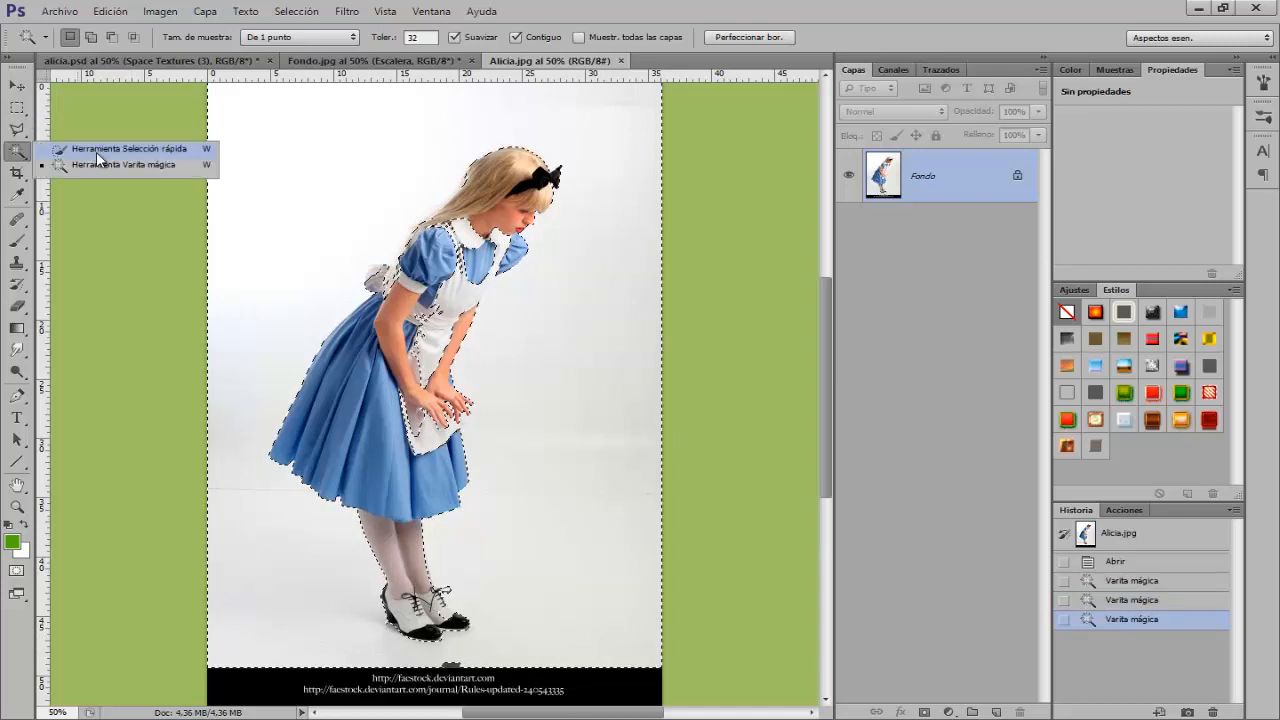
click(103, 148)
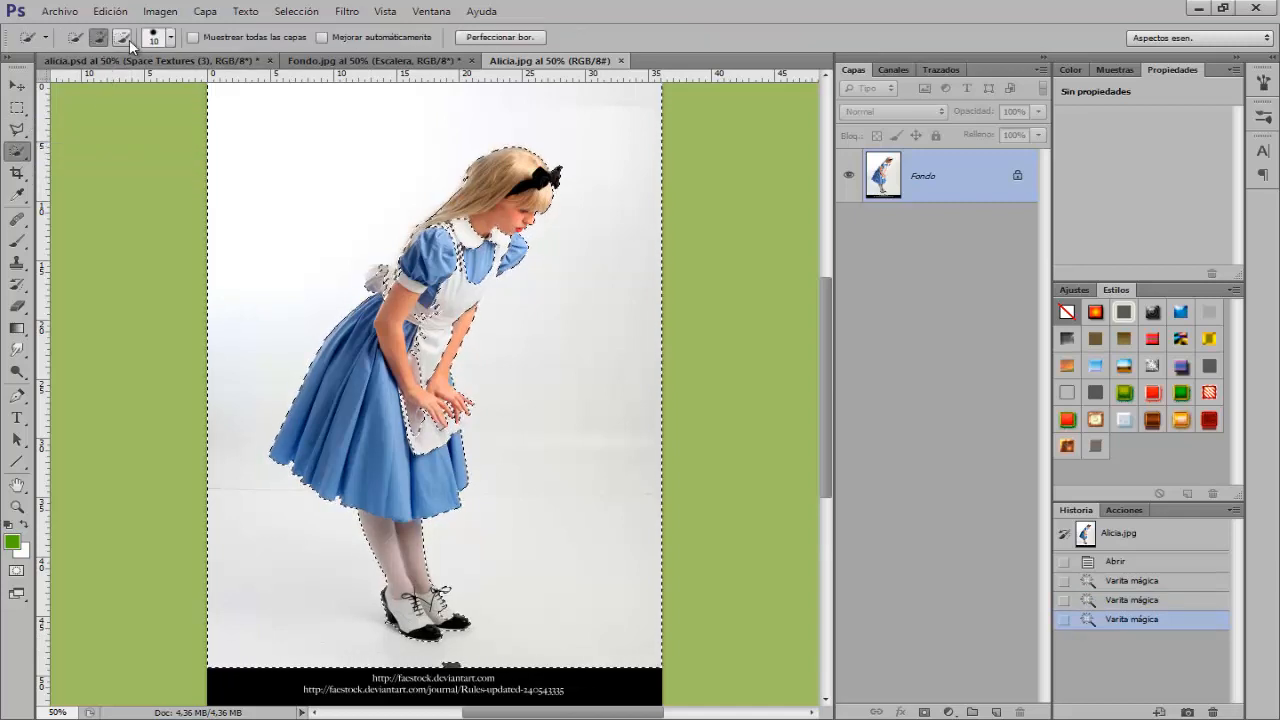
click(123, 38)
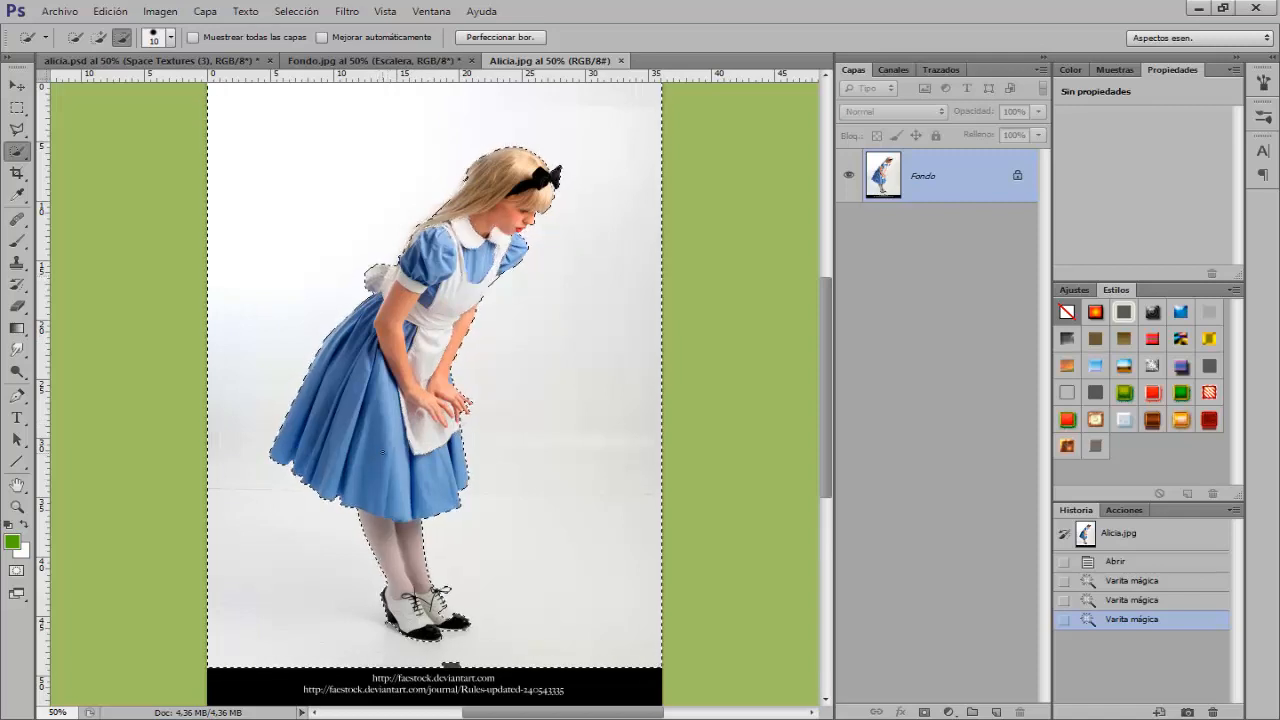
drag(468, 238, 462, 282)
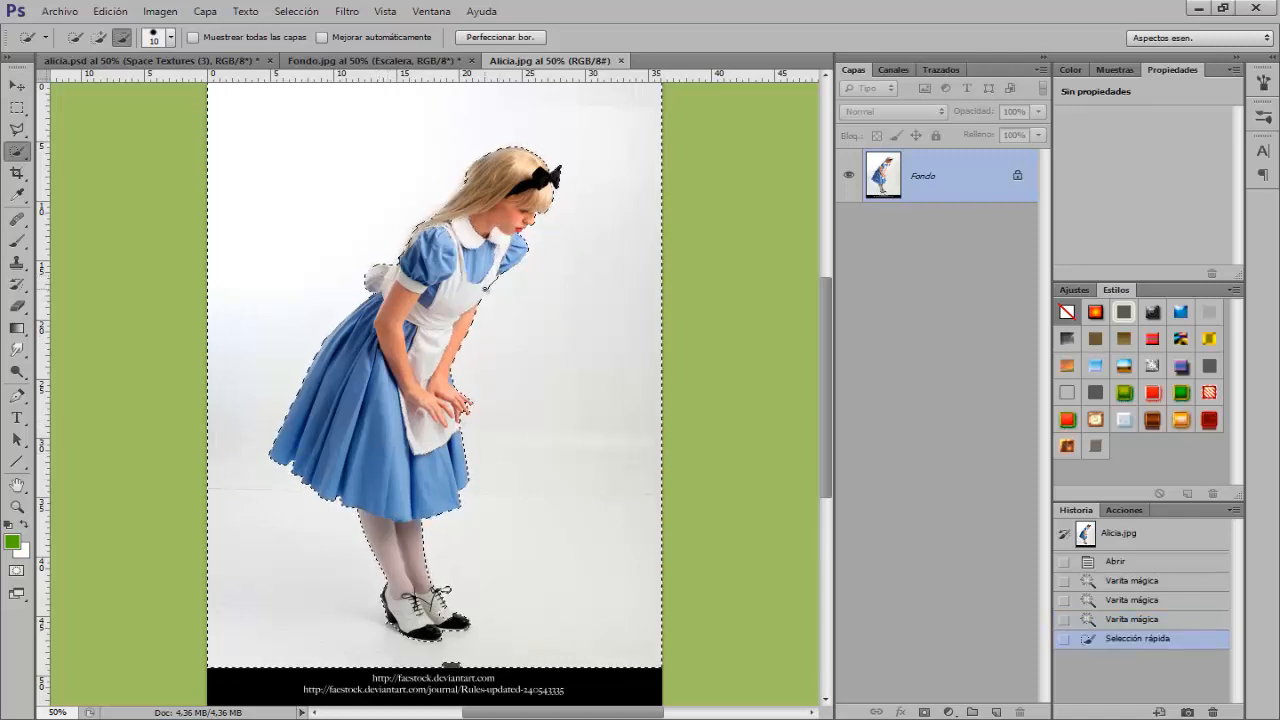
scroll(466, 385, down, 3)
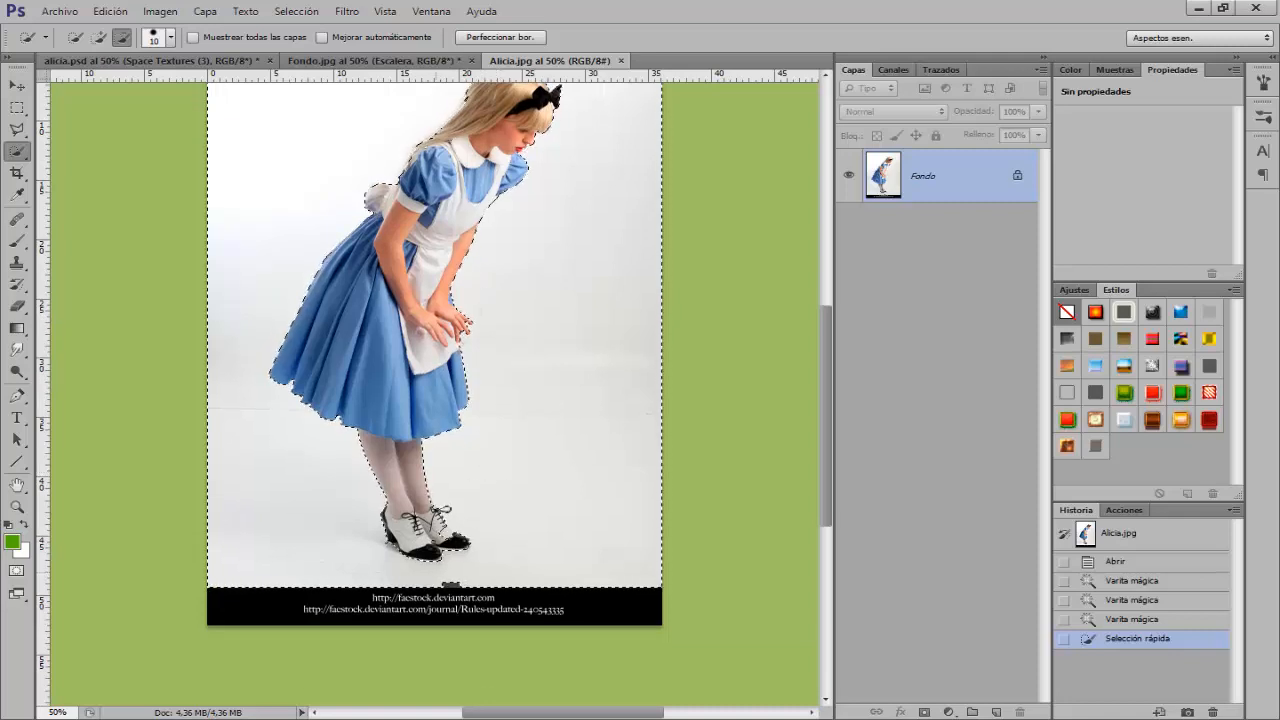
scroll(450, 450, down, 2)
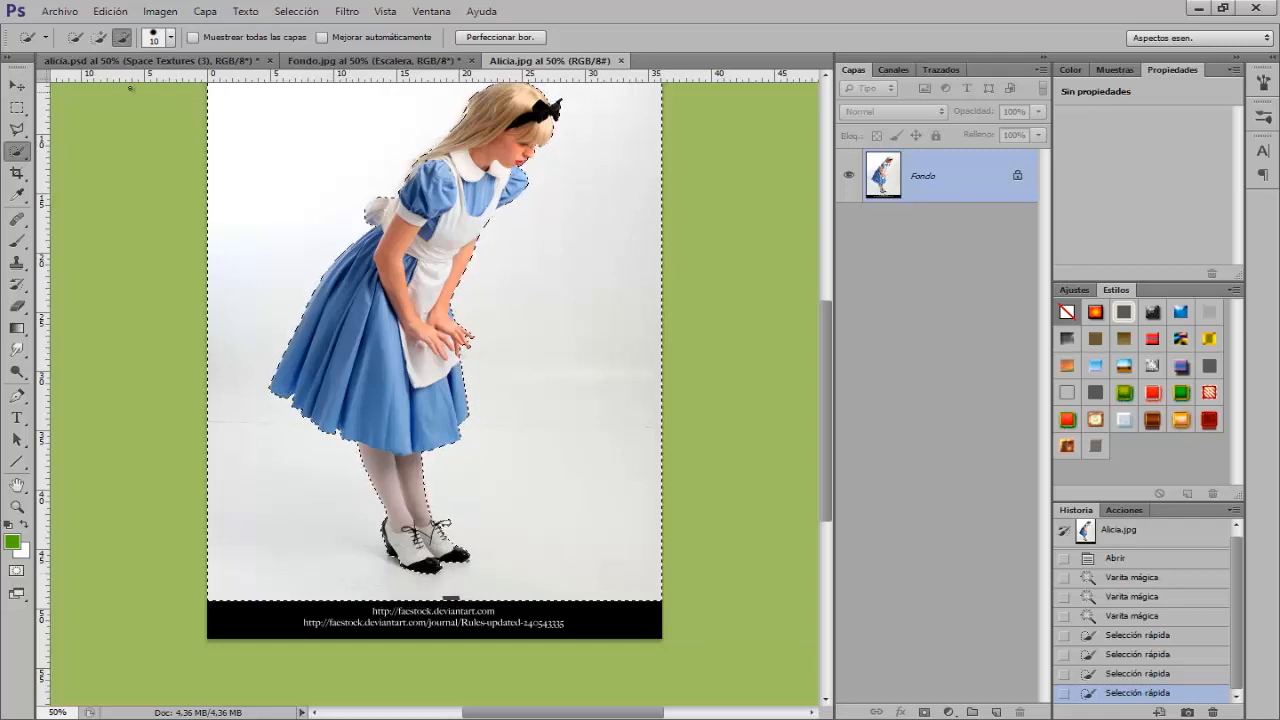
- Add the black credit strip below the photo to the selection and invert the selection to isolate Alice
click(100, 37)
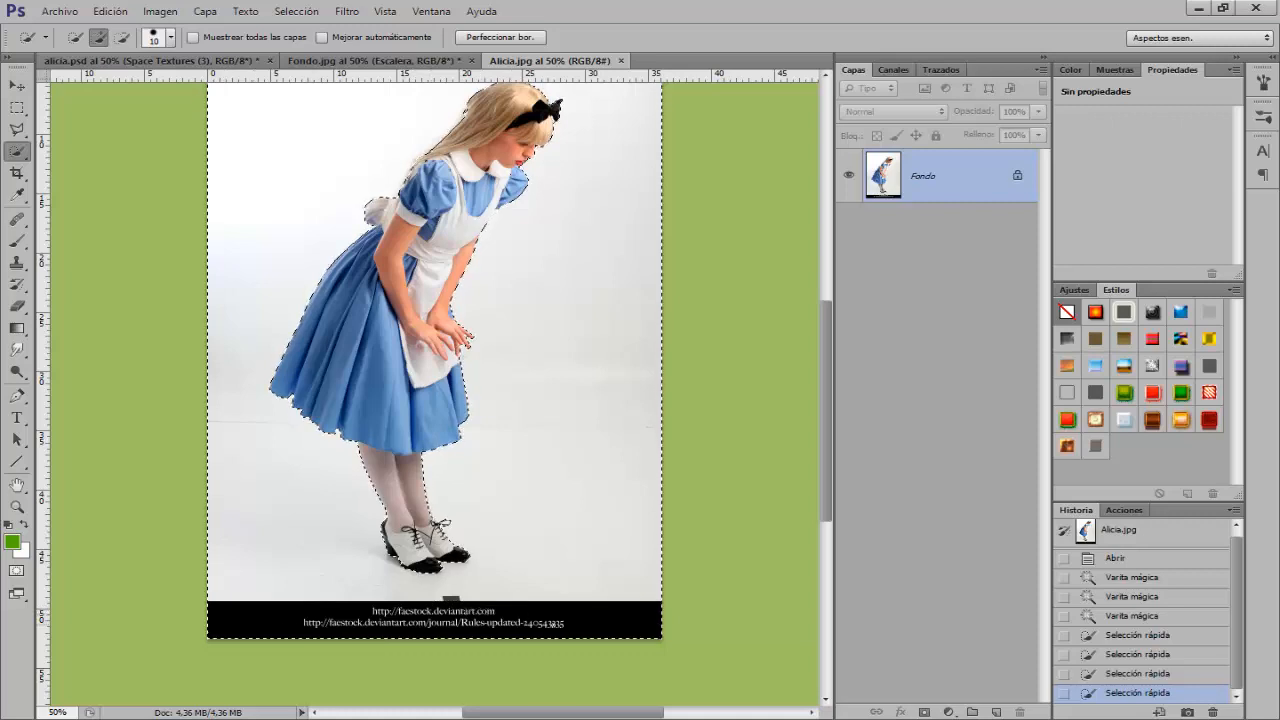
click(624, 623)
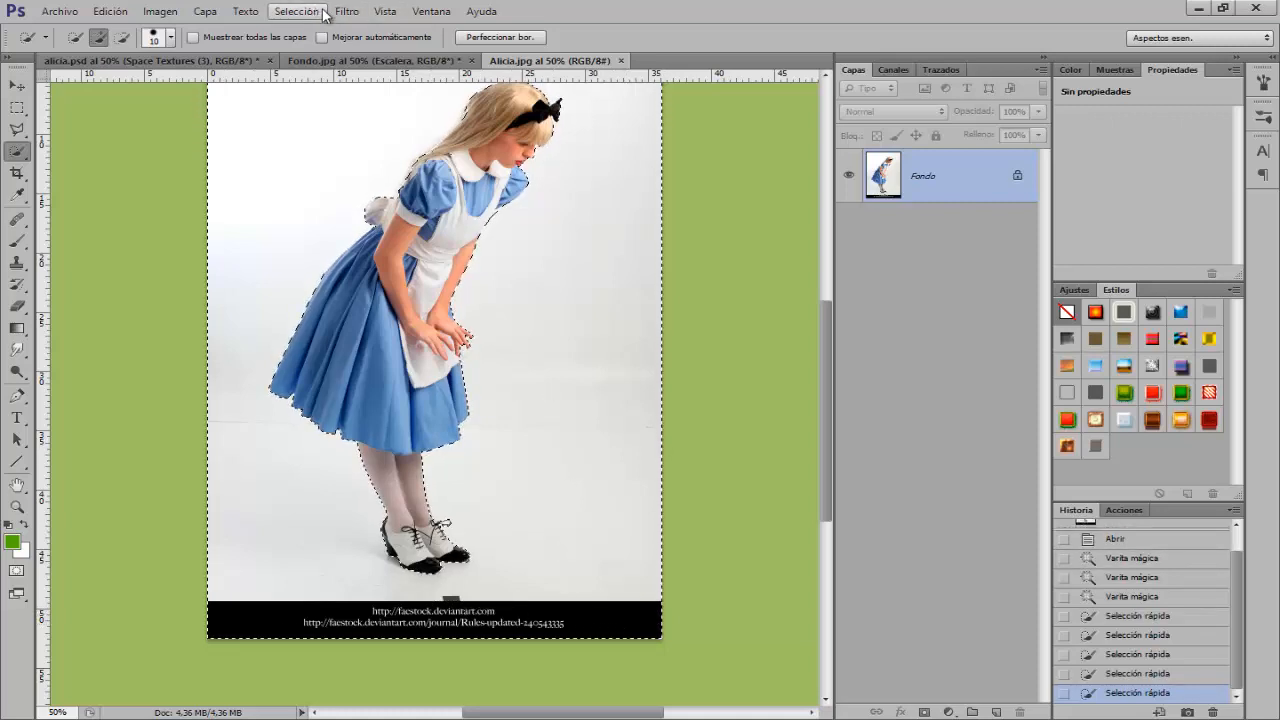
click(302, 14)
click(318, 80)
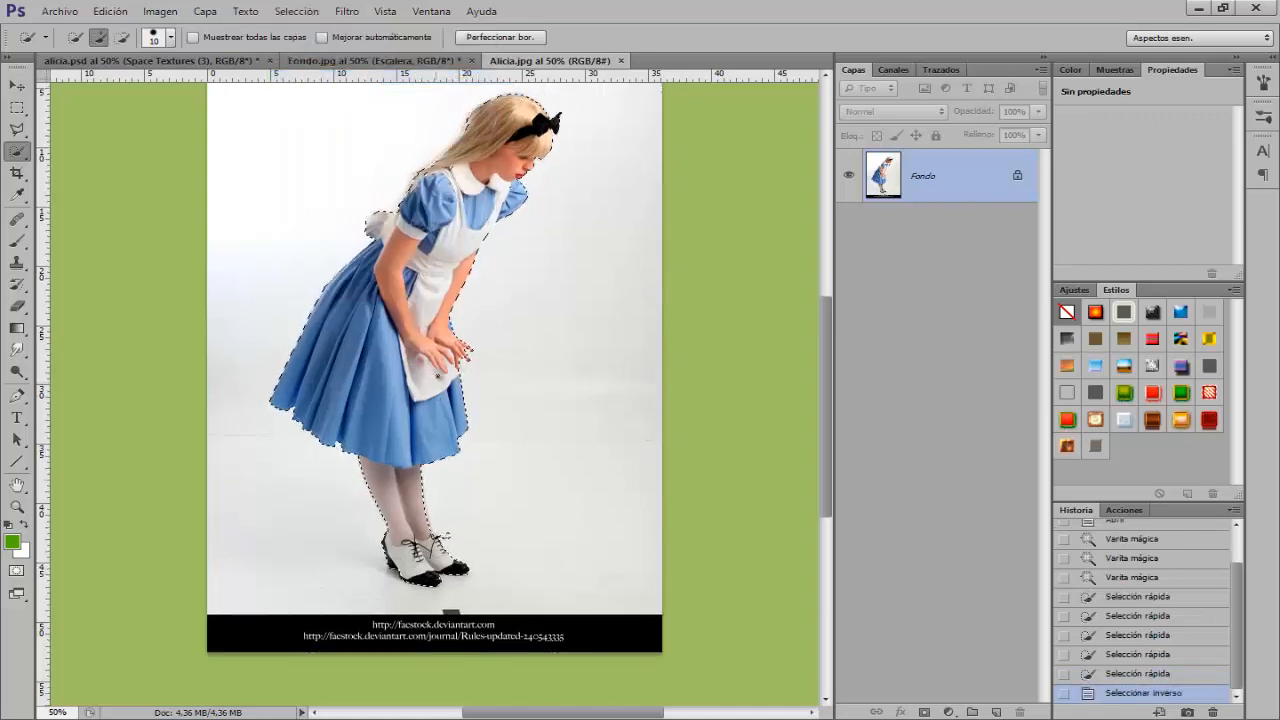
- Refine the selection edge with a 0.7 px radius and brush over the hair's edge, outputting the result as a selection
scroll(471, 290, up, 2)
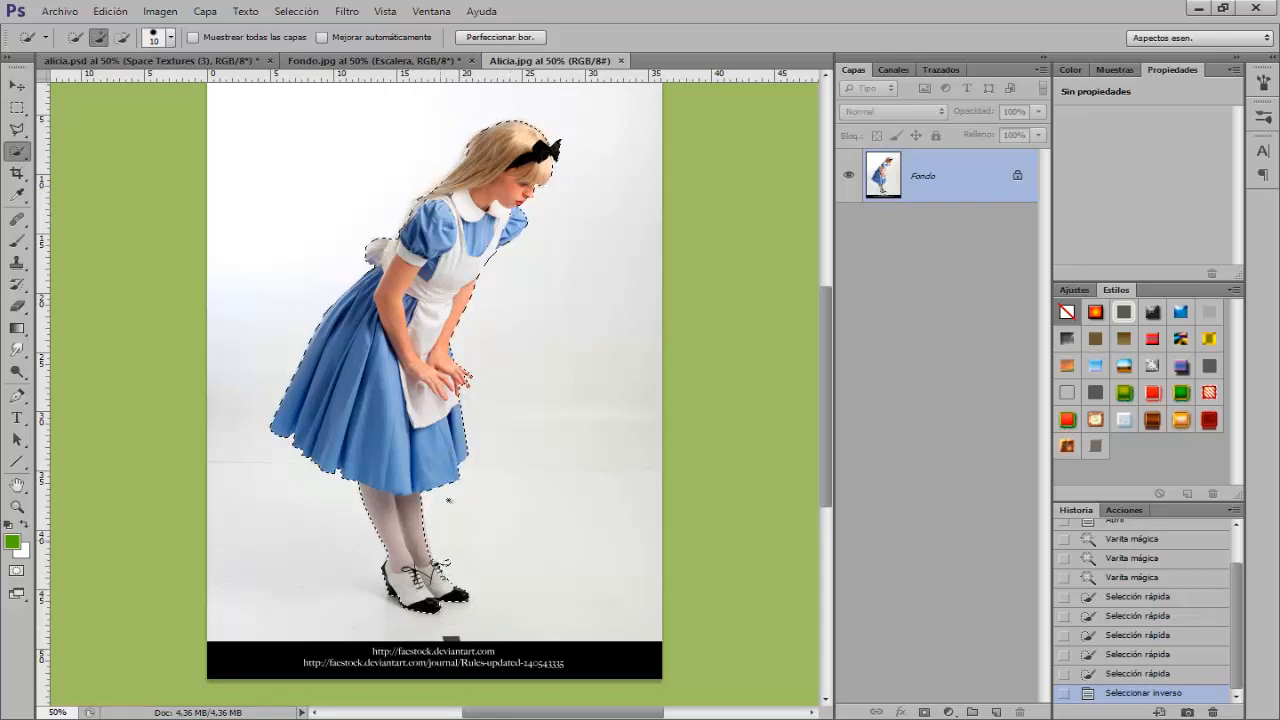
click(489, 36)
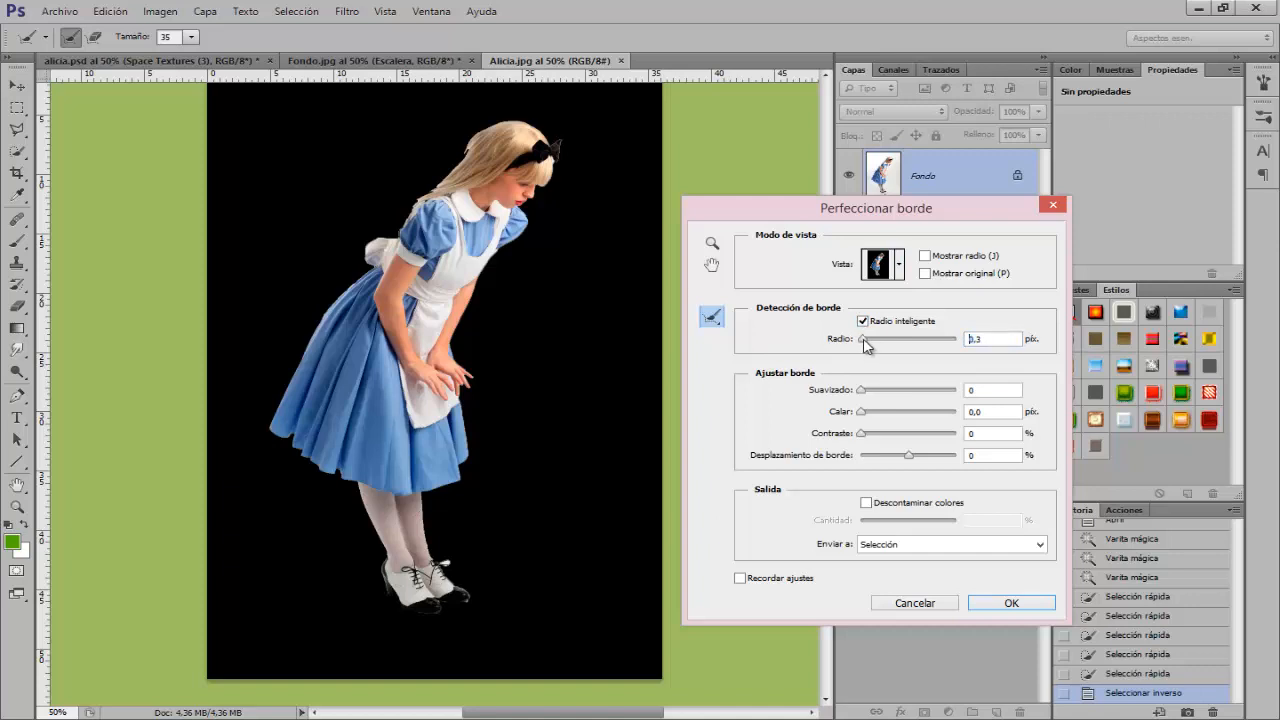
click(864, 340)
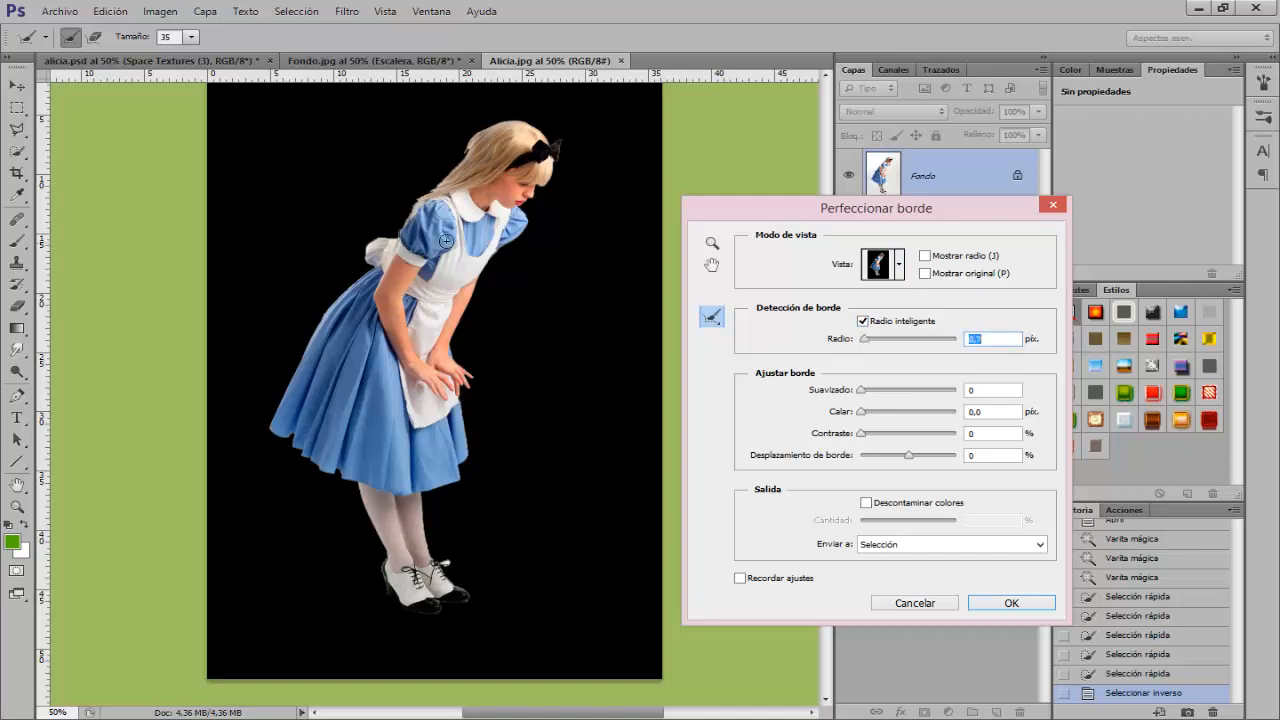
mouse_move(466, 150)
mouse_down()
mouse_move(419, 191)
mouse_move(472, 152)
mouse_up()
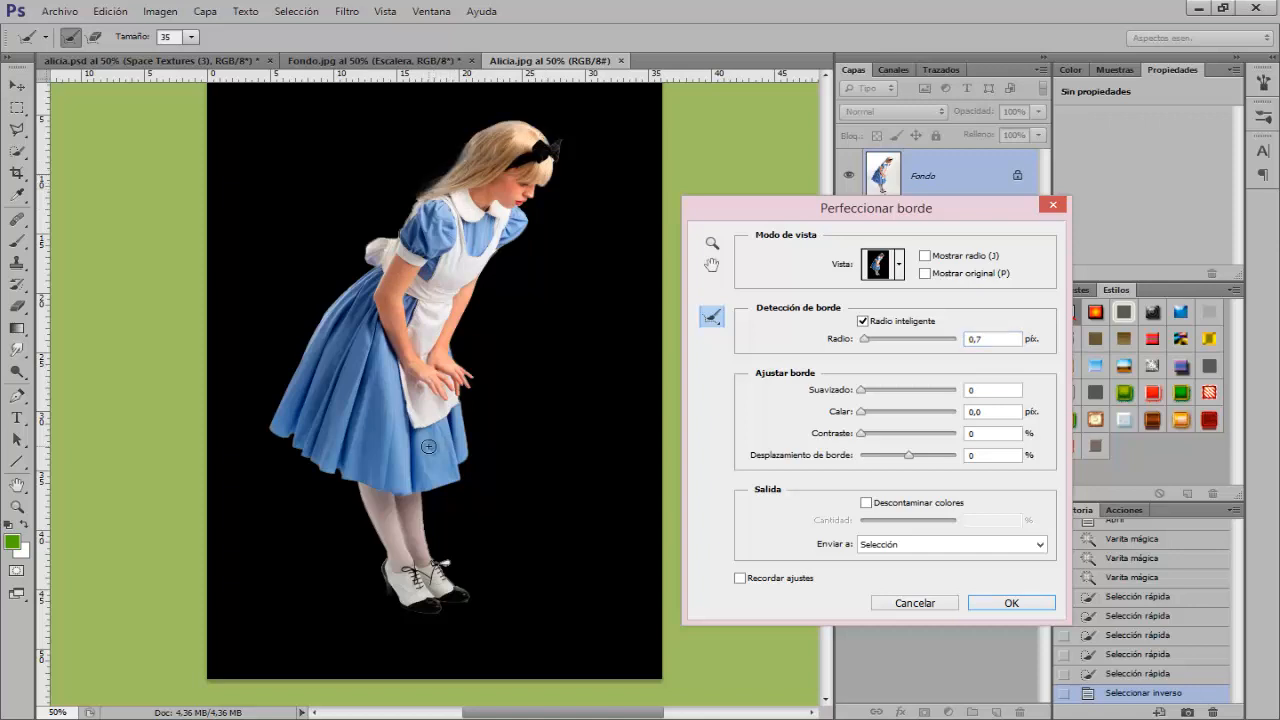
scroll(435, 450, down, 3)
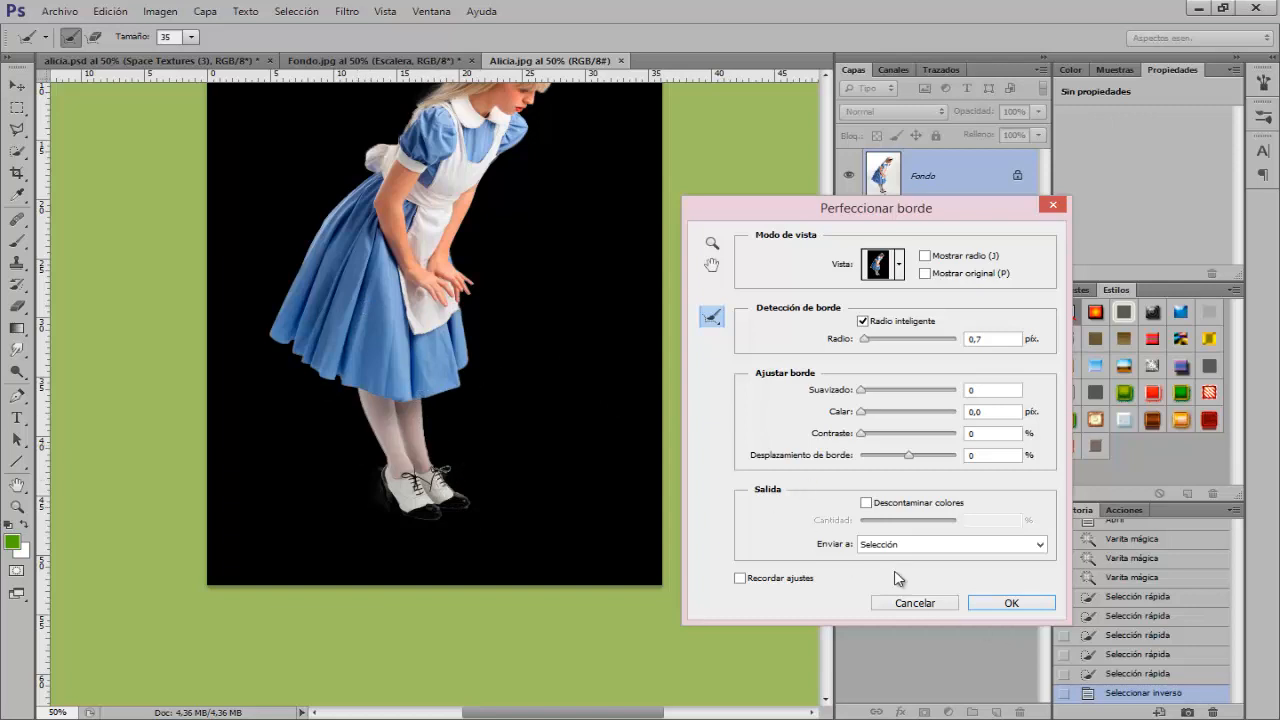
scroll(524, 309, up, 3)
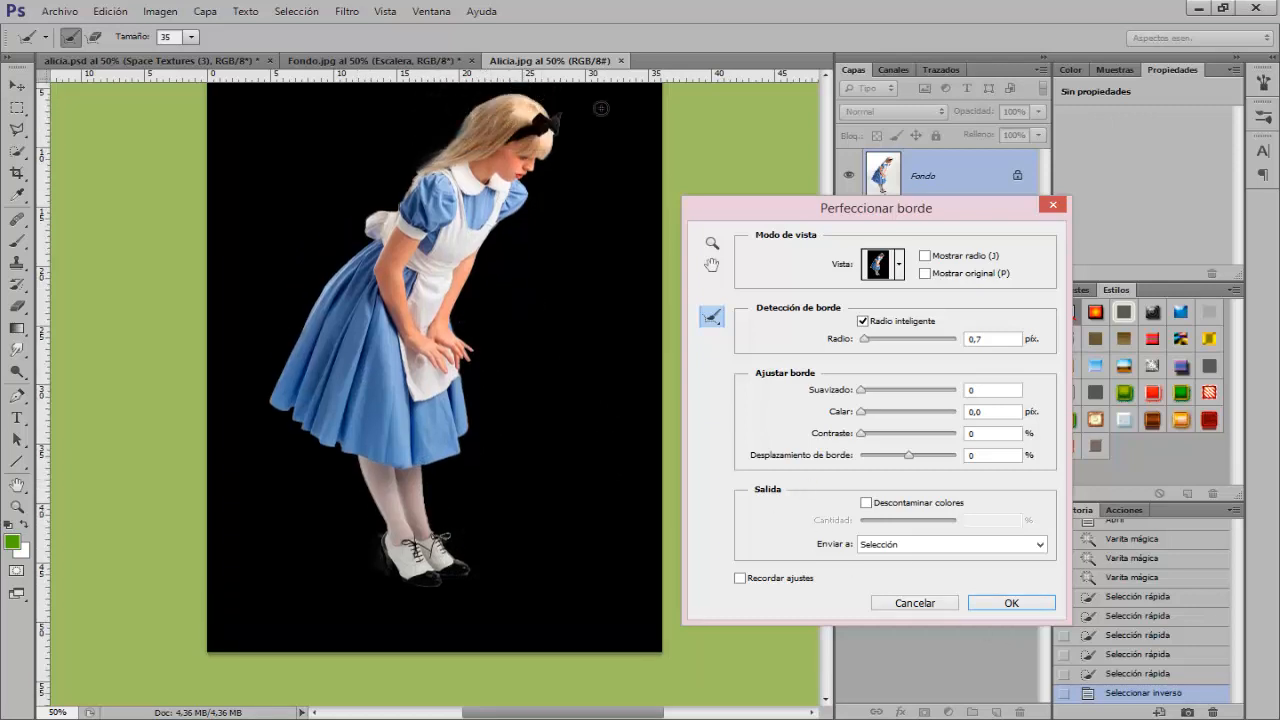
click(1012, 604)
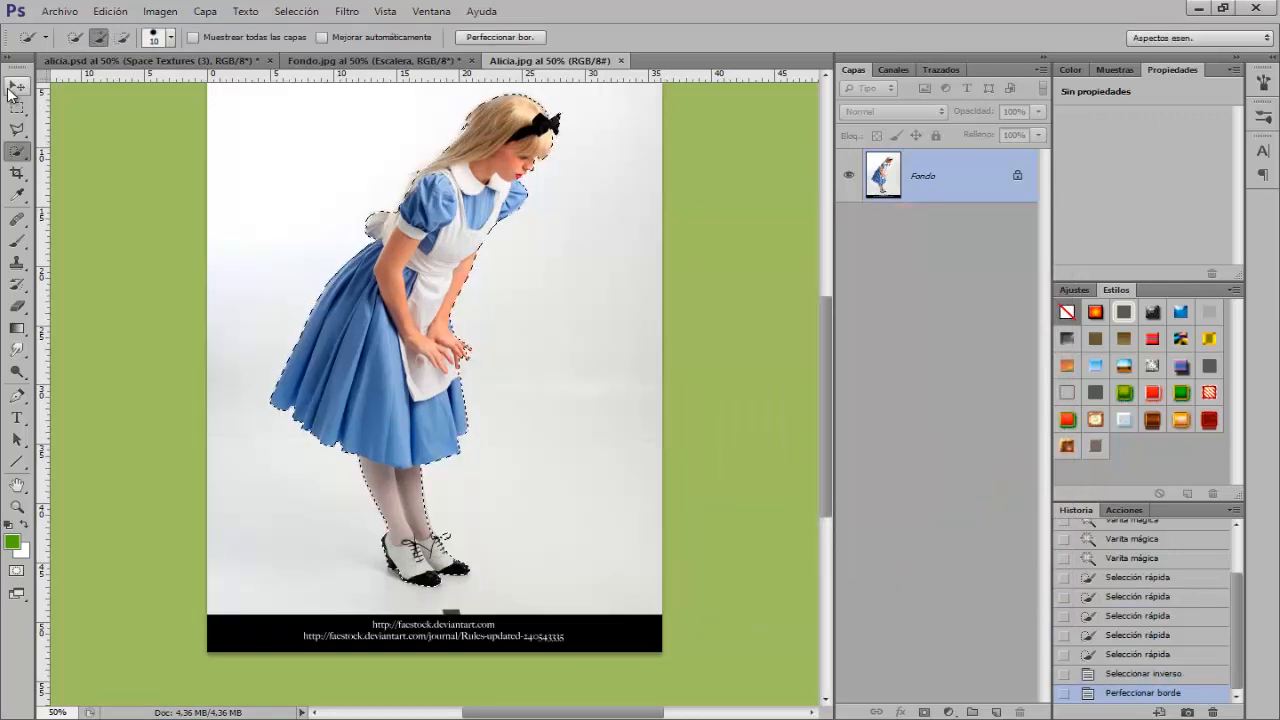
- Move the Alice cutout into the Fondo.jpg document and flip it horizontally with Free Transform
click(13, 89)
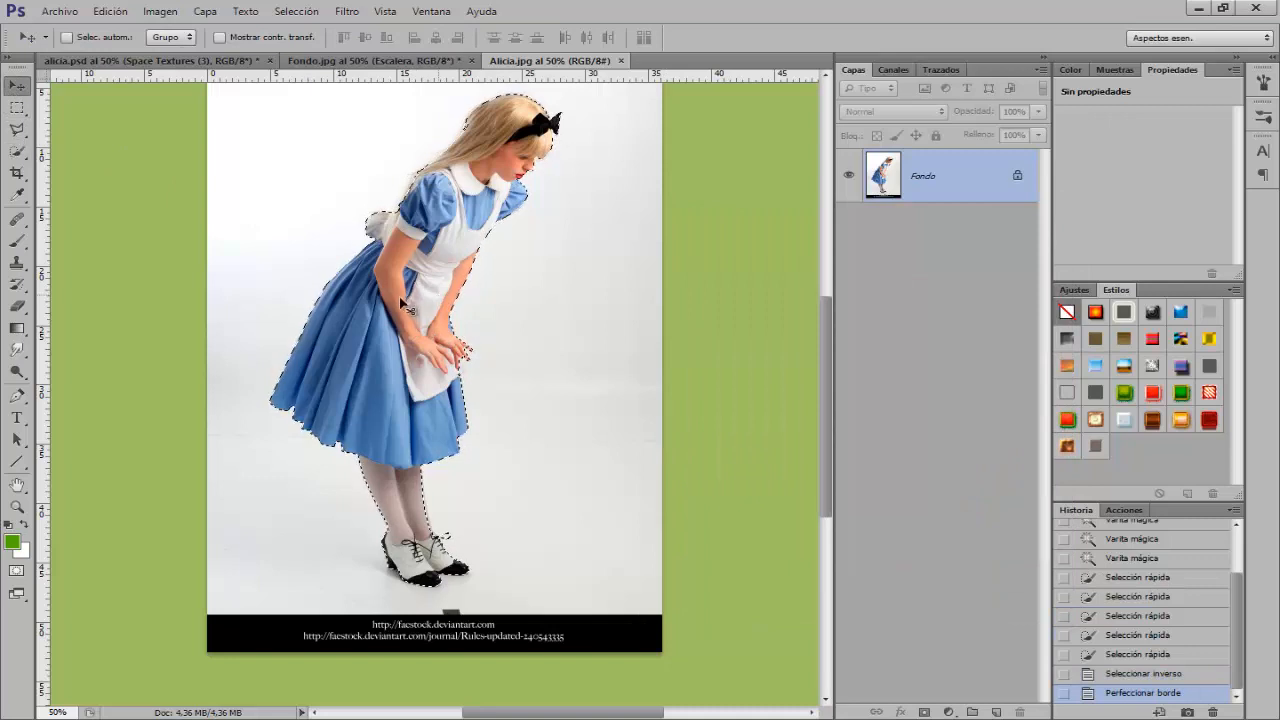
drag(394, 290, 515, 346)
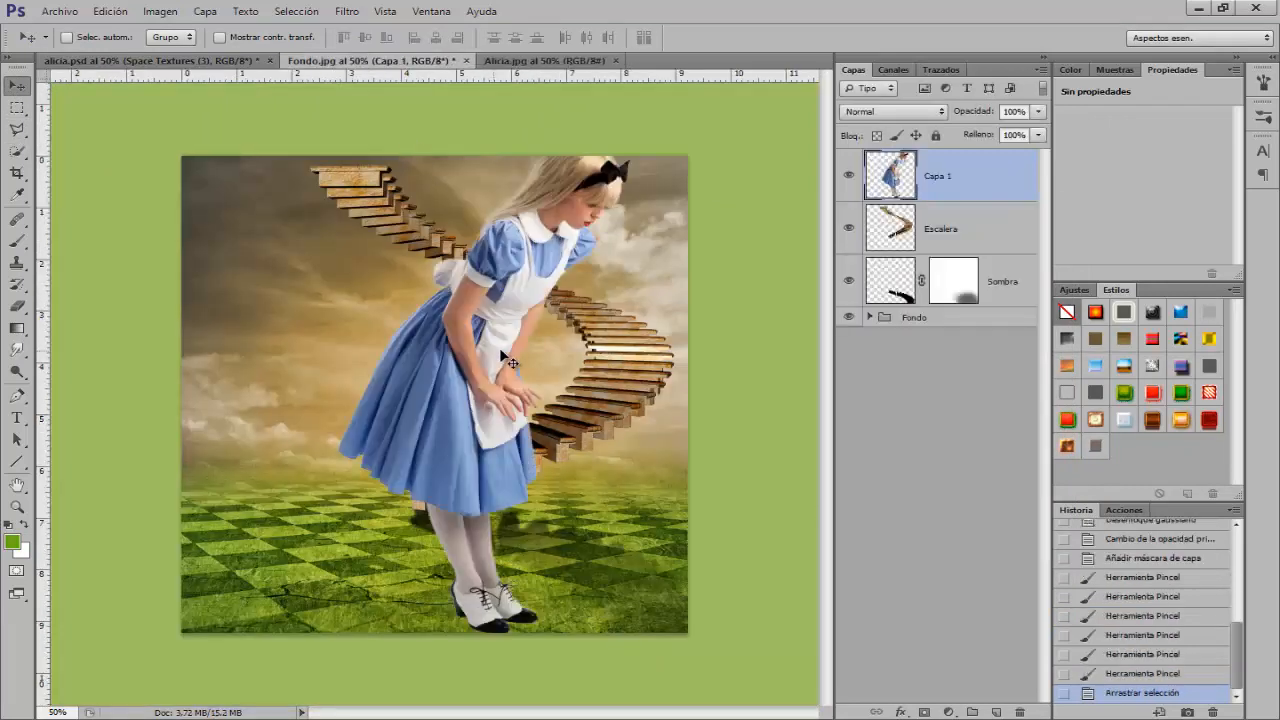
key(ctrl+t)
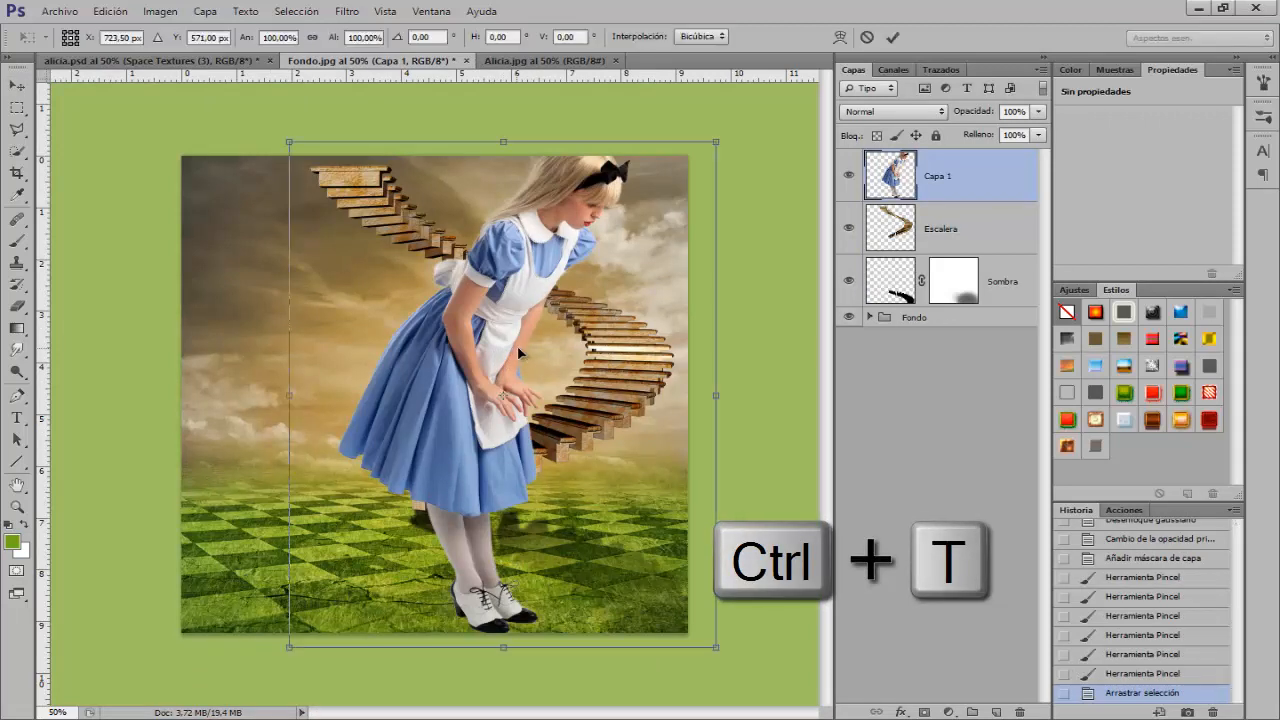
right_click(478, 370)
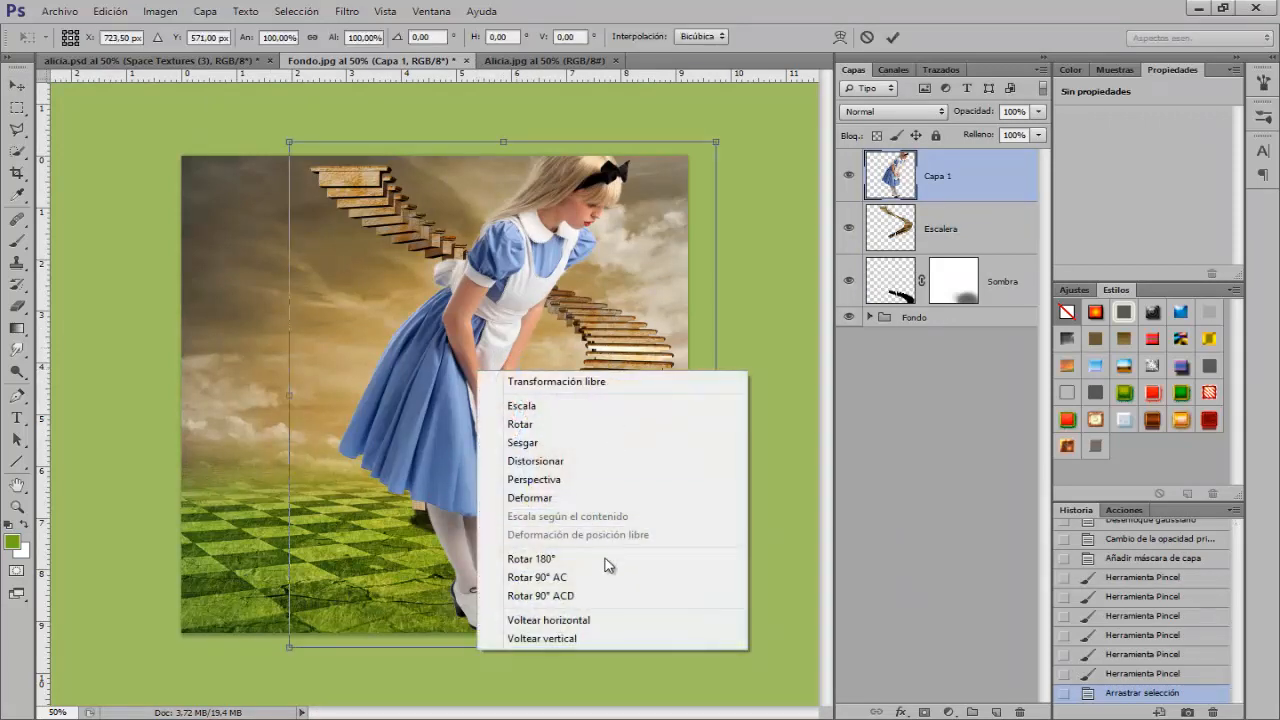
click(567, 623)
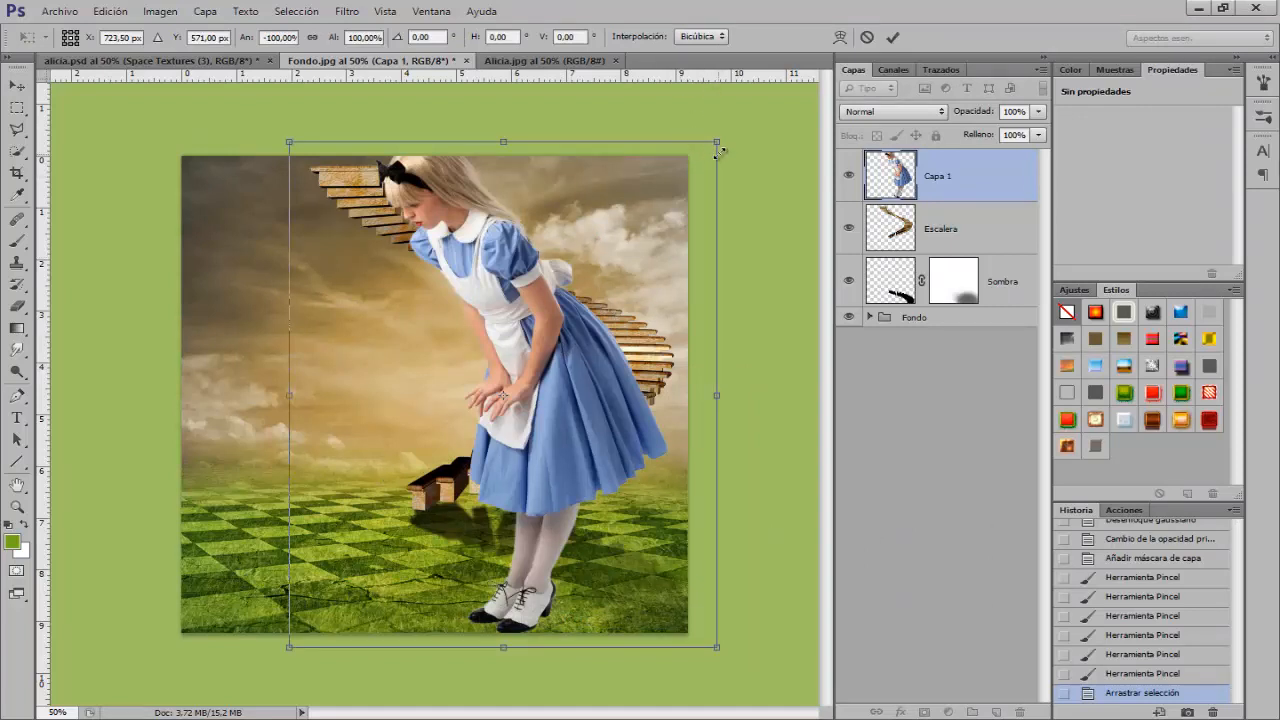
- Scale Alice down proportionally to about 41.4% and stand her on the lower steps of the staircase
drag(719, 140, 525, 398)
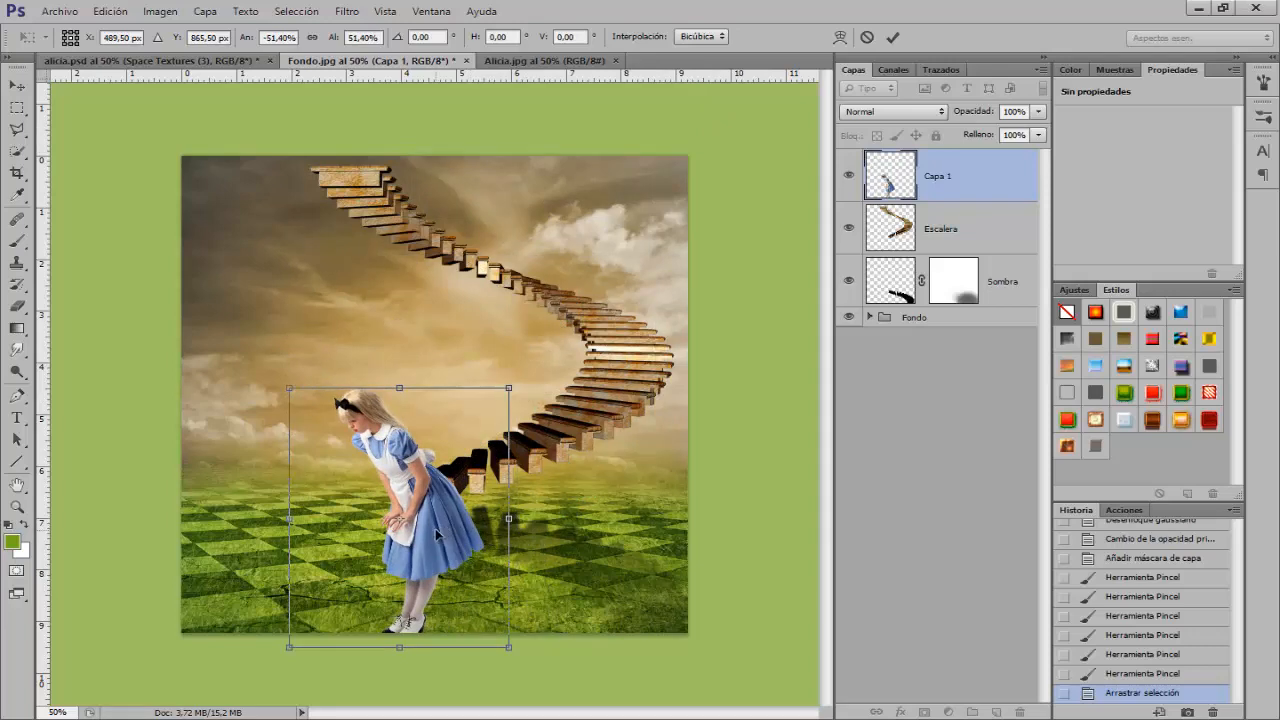
drag(435, 535, 595, 328)
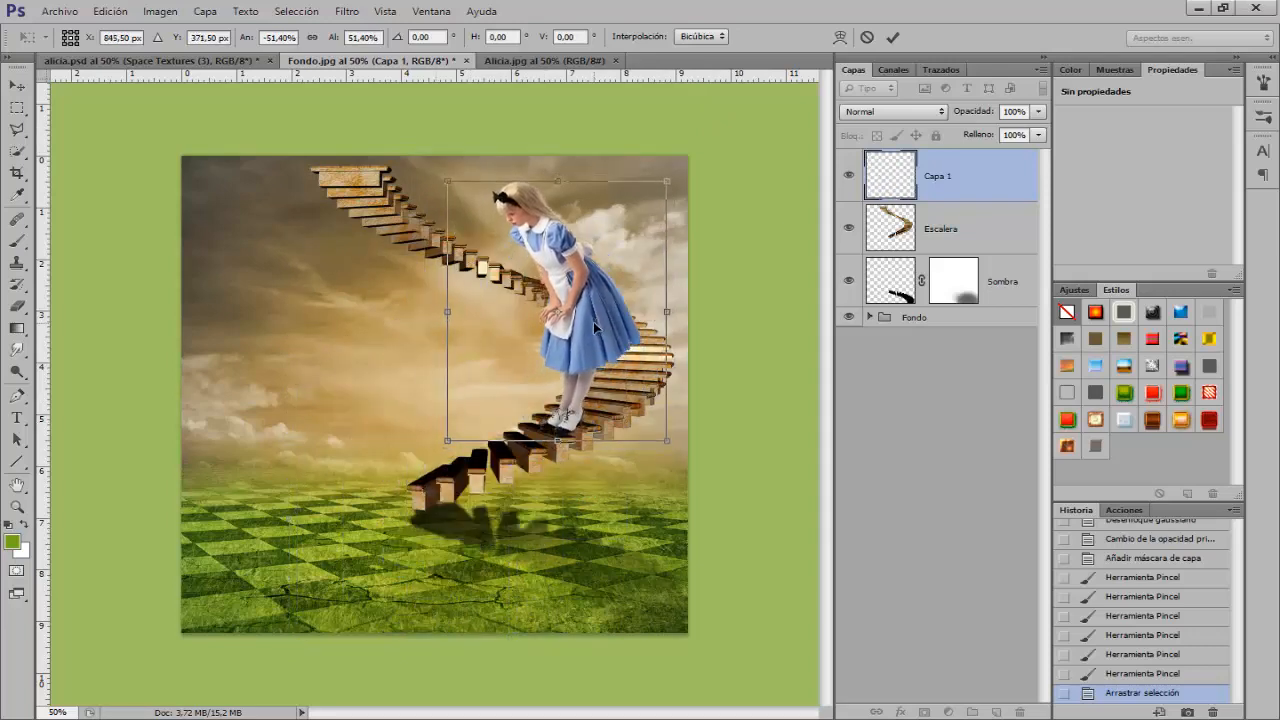
key(ctrl+plus)
key(ctrl+plus)
drag(563, 712, 592, 712)
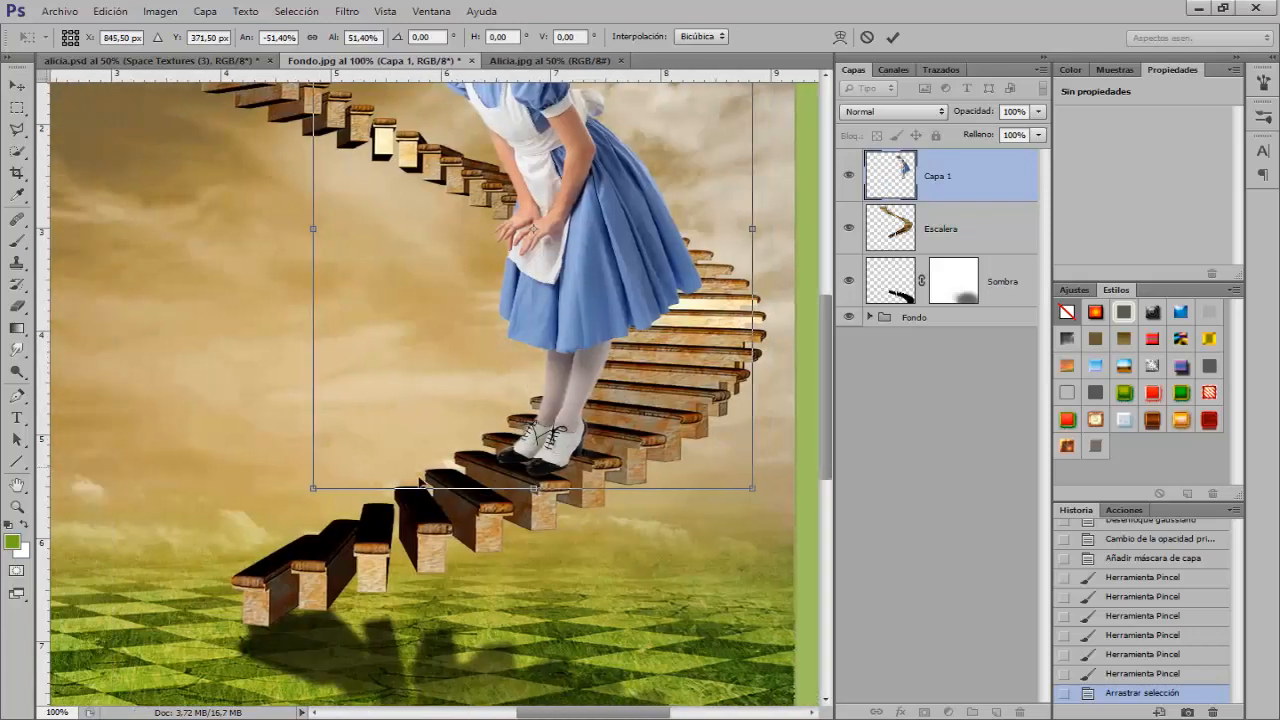
drag(315, 487, 355, 439)
drag(604, 369, 575, 395)
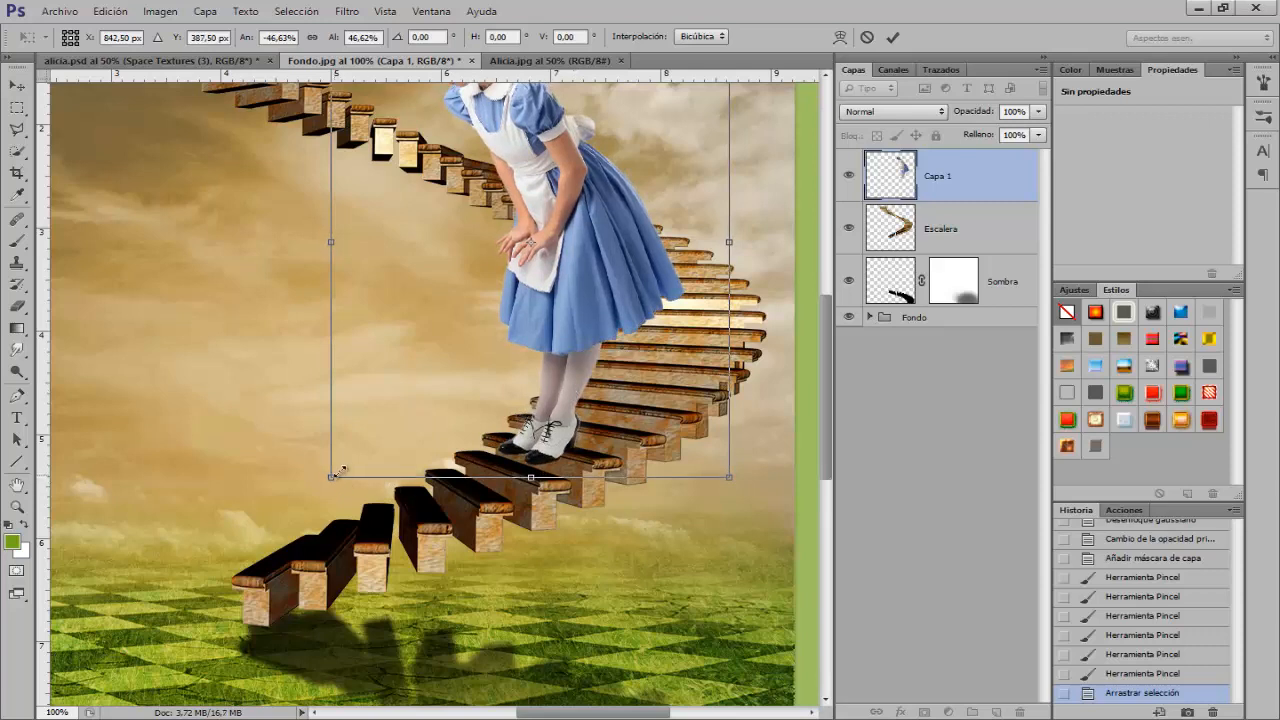
drag(338, 471, 350, 465)
drag(585, 294, 574, 316)
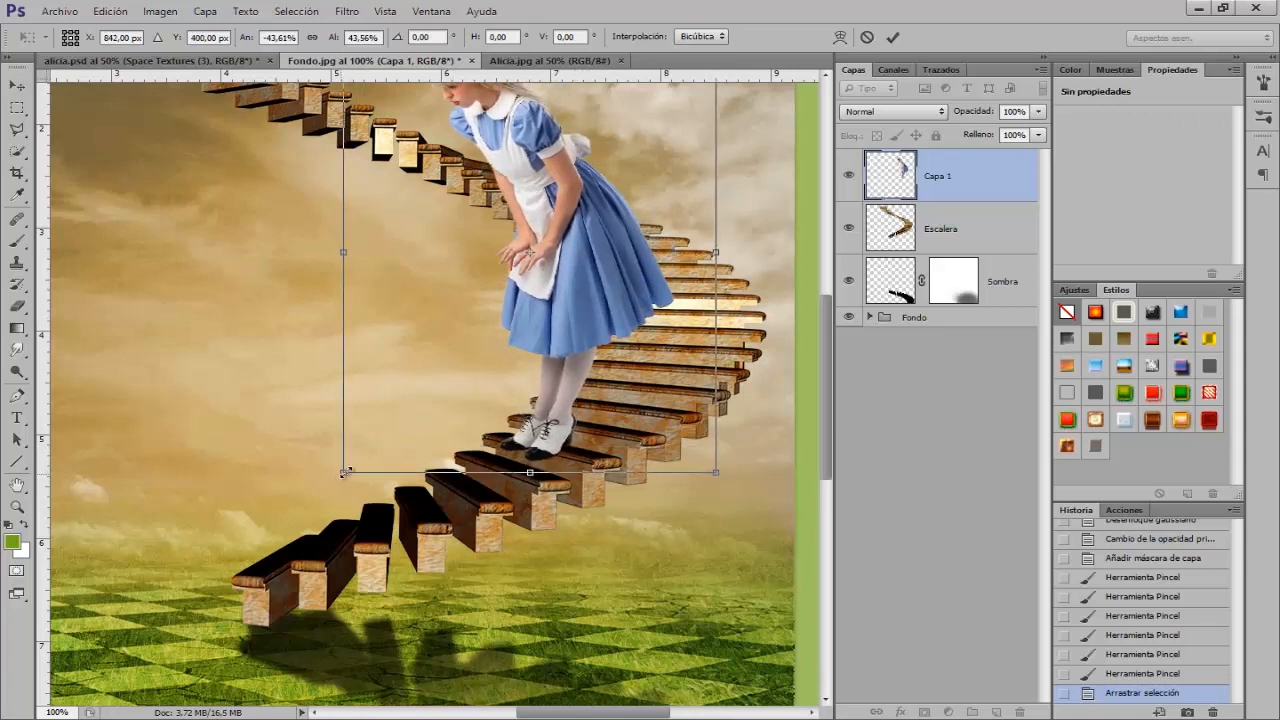
drag(344, 472, 357, 454)
drag(550, 402, 544, 426)
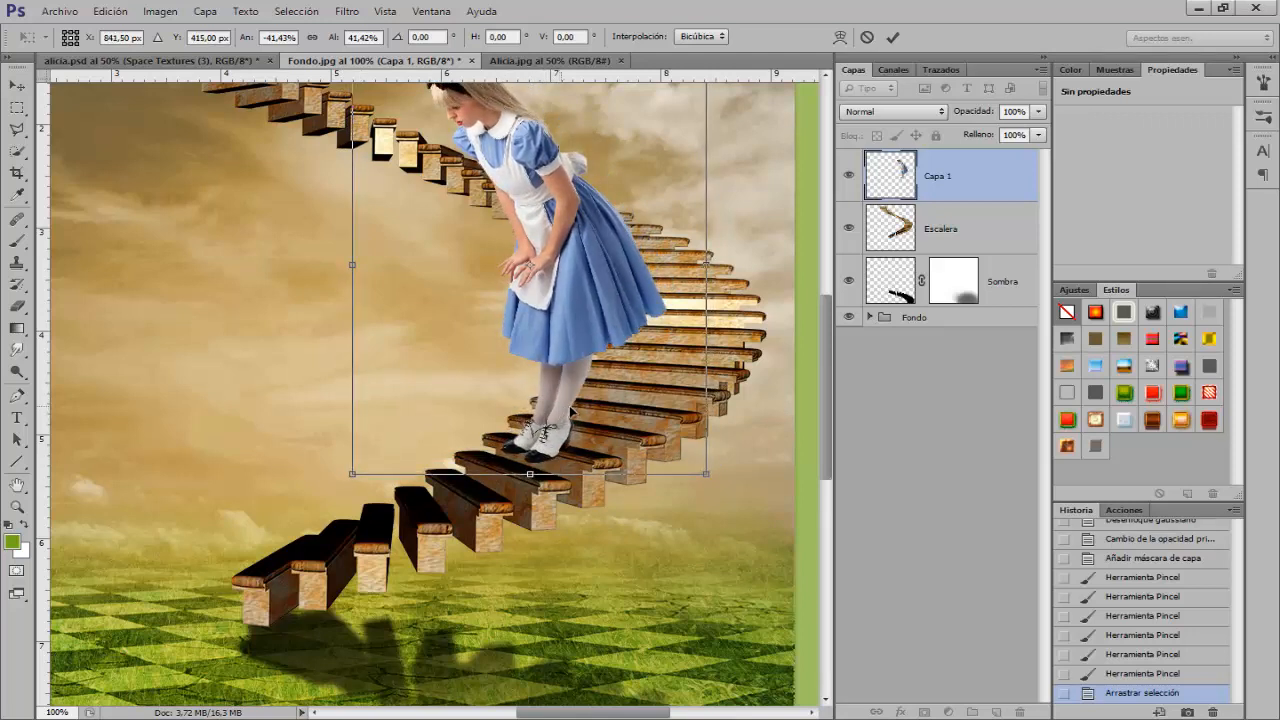
- Nudge Alice slightly right and up to align her feet with the step, and apply the transformation
key(Right)
key(Right)
key(Right)
key(Right)
key(Up)
key(Up)
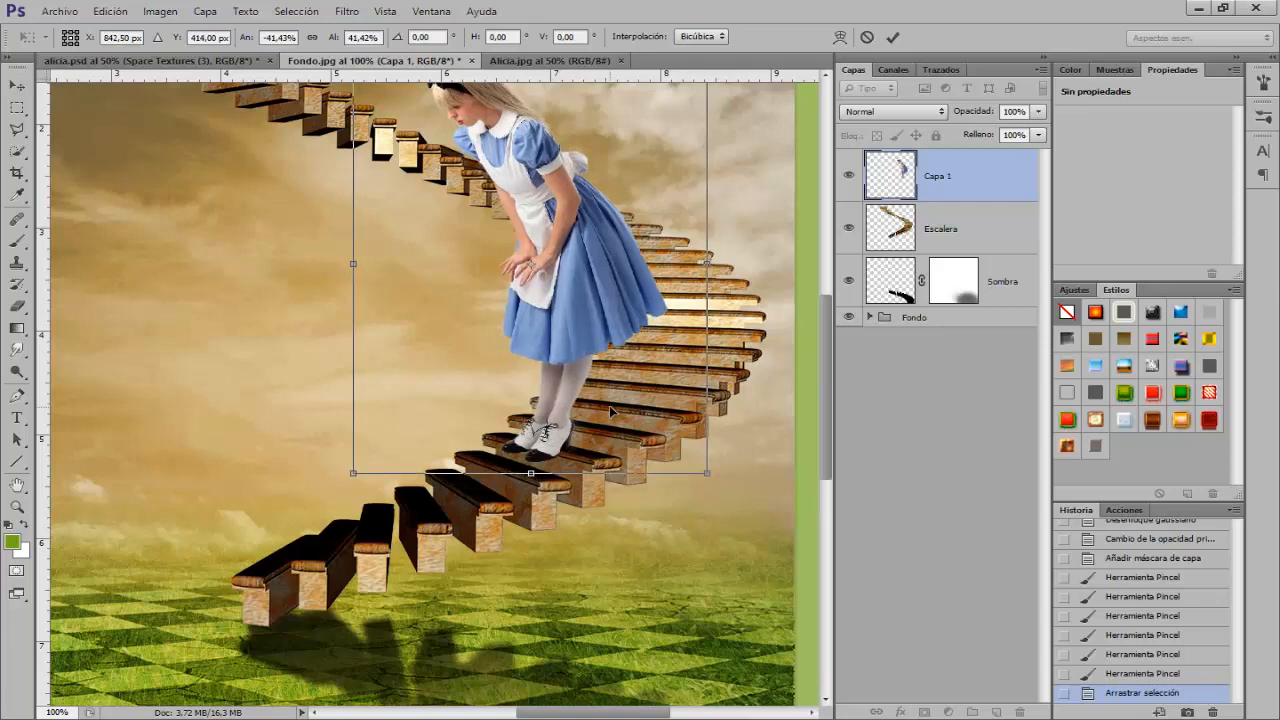
key(ctrl+minus)
key(Return)
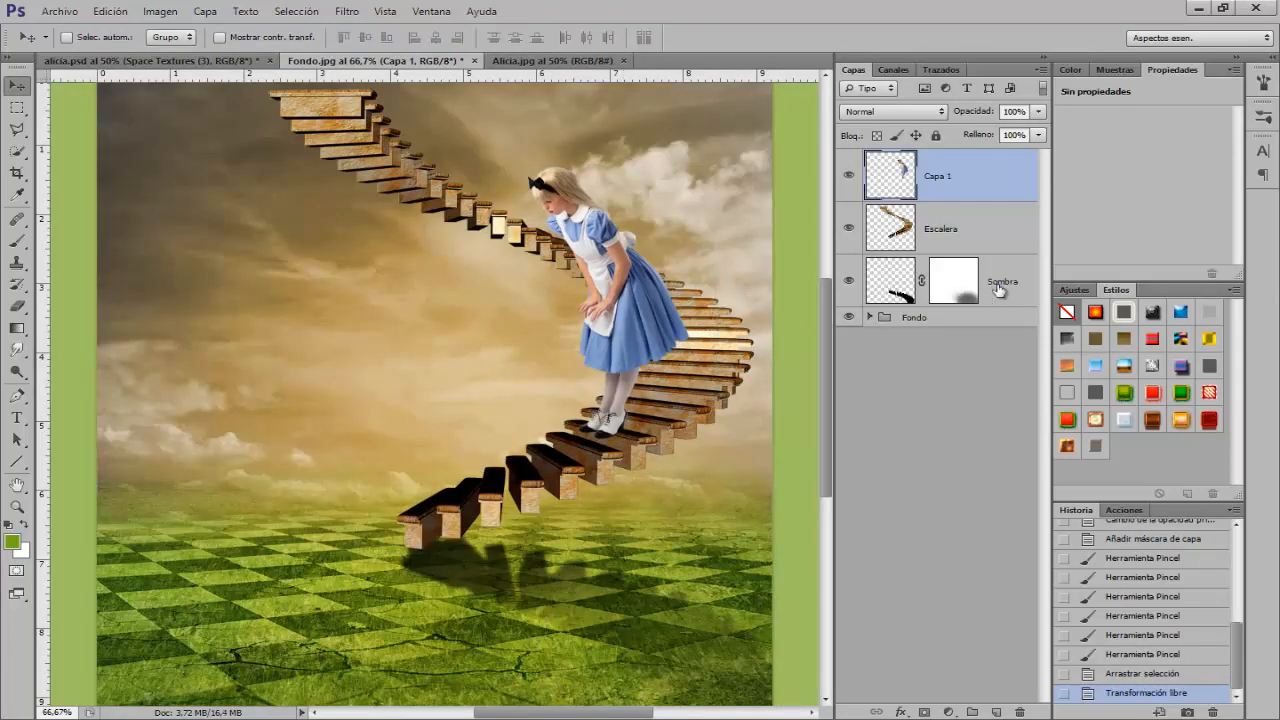
key(ctrl+plus)
key(ctrl+plus)
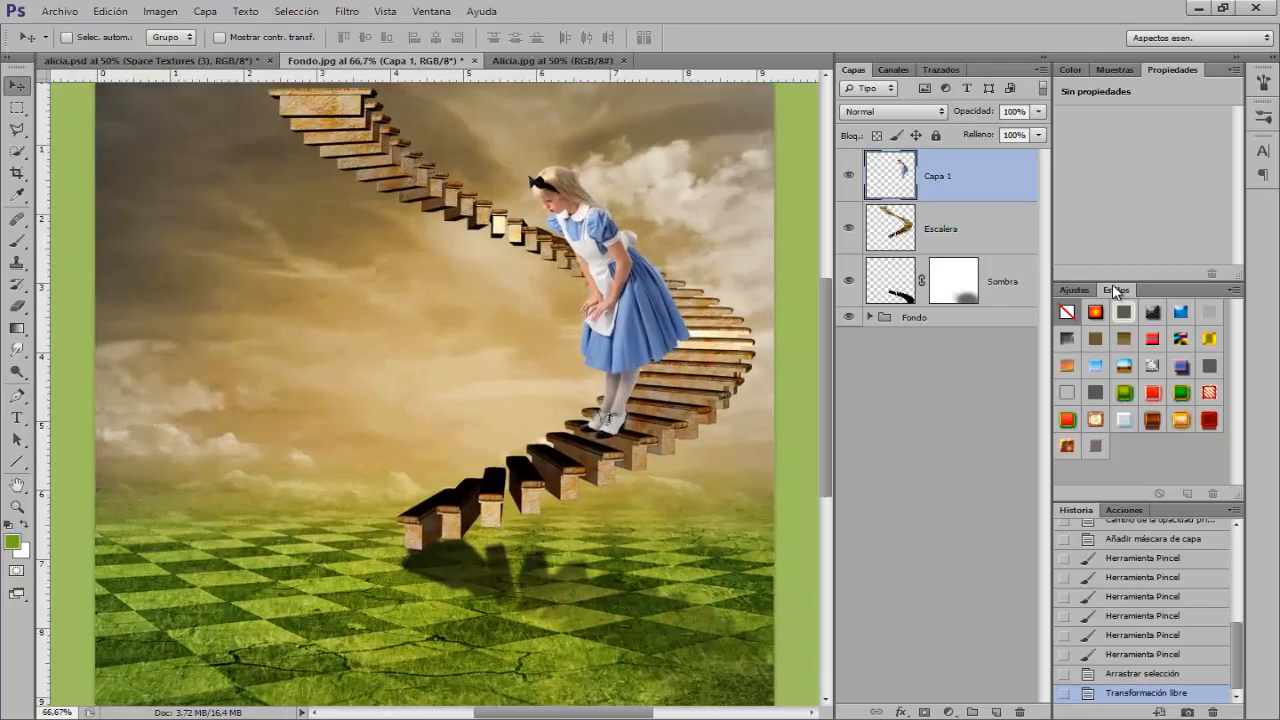
- Load the Alice cutout's outline as a selection and contract it by 1 pixel
key(ctrl+minus)
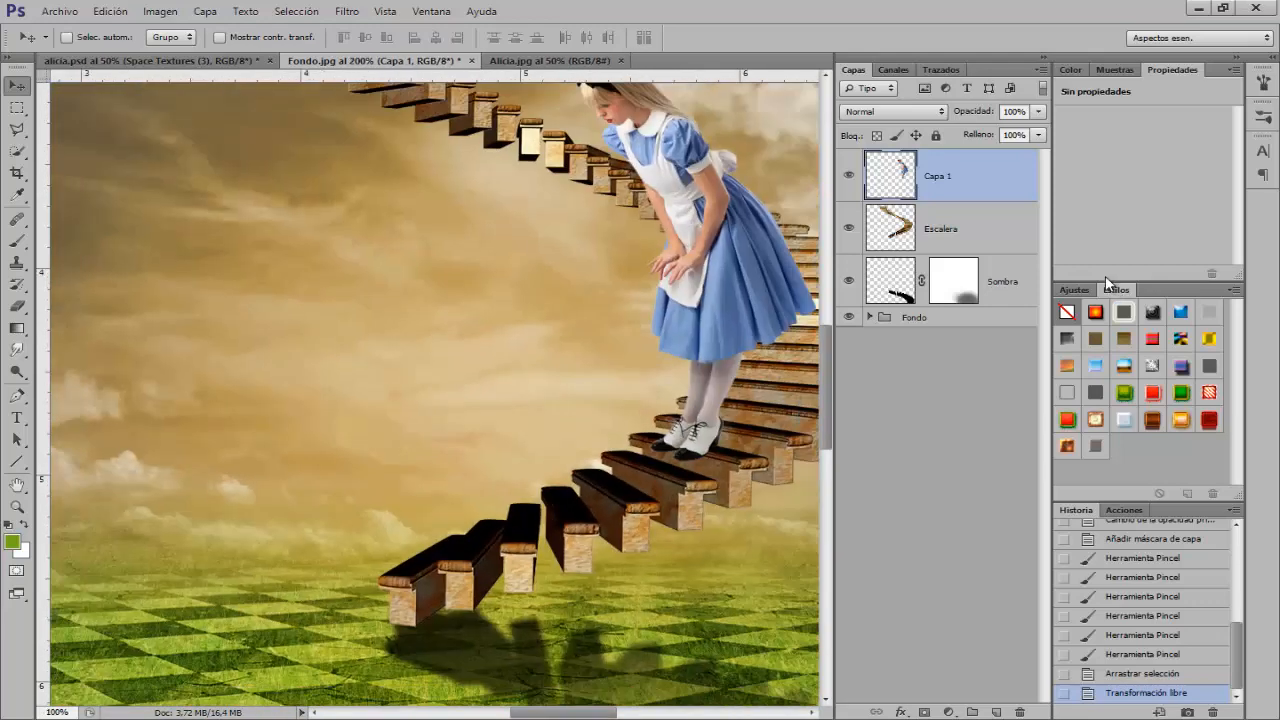
drag(510, 713, 526, 716)
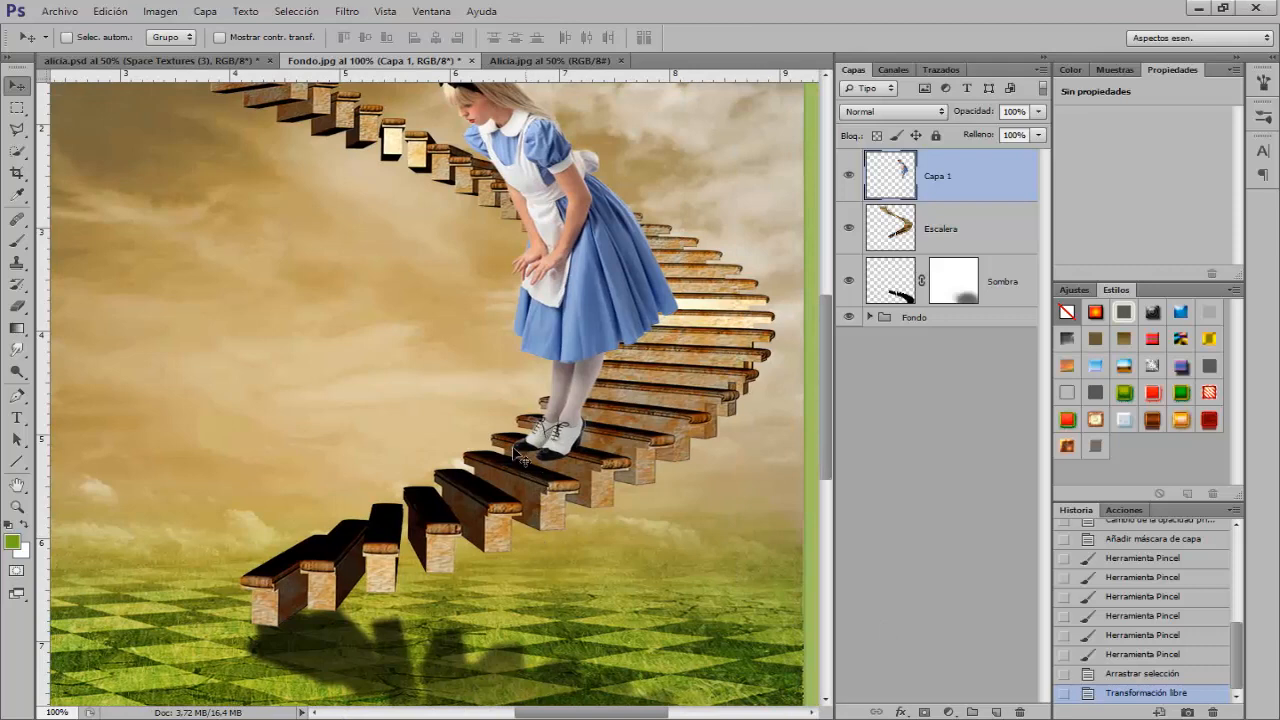
scroll(611, 433, up, 4)
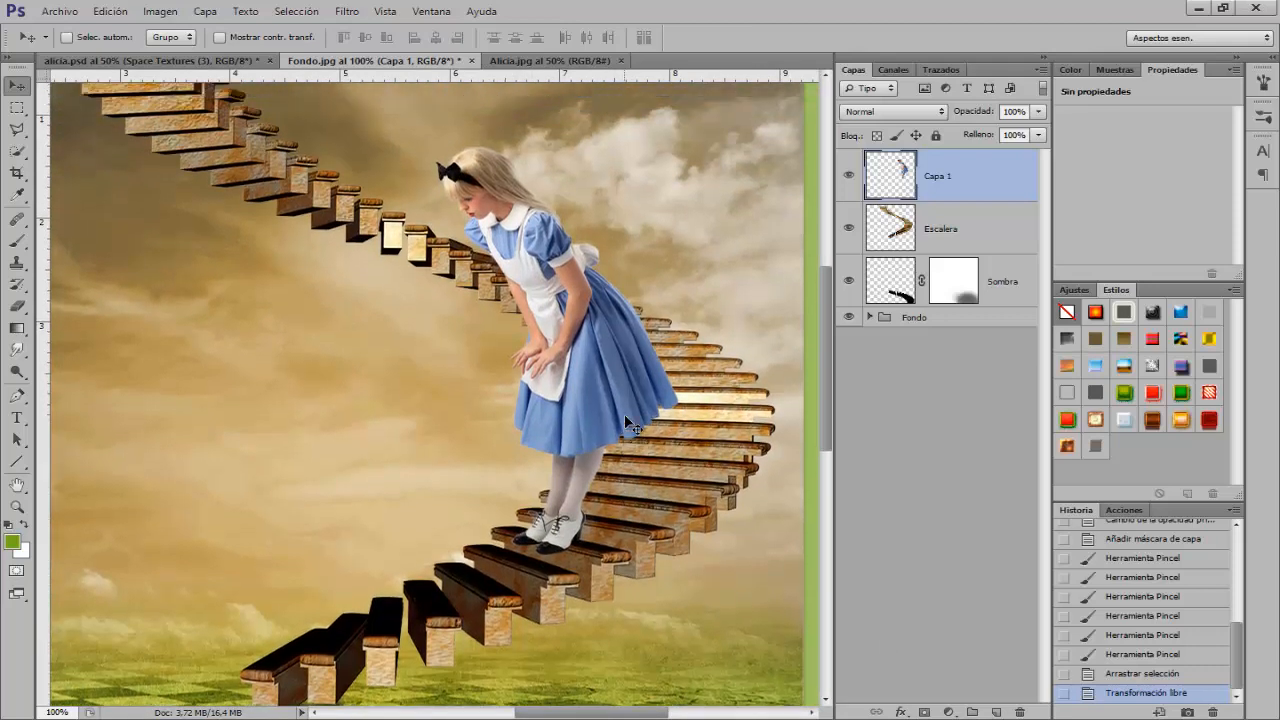
ctrl+click(904, 178)
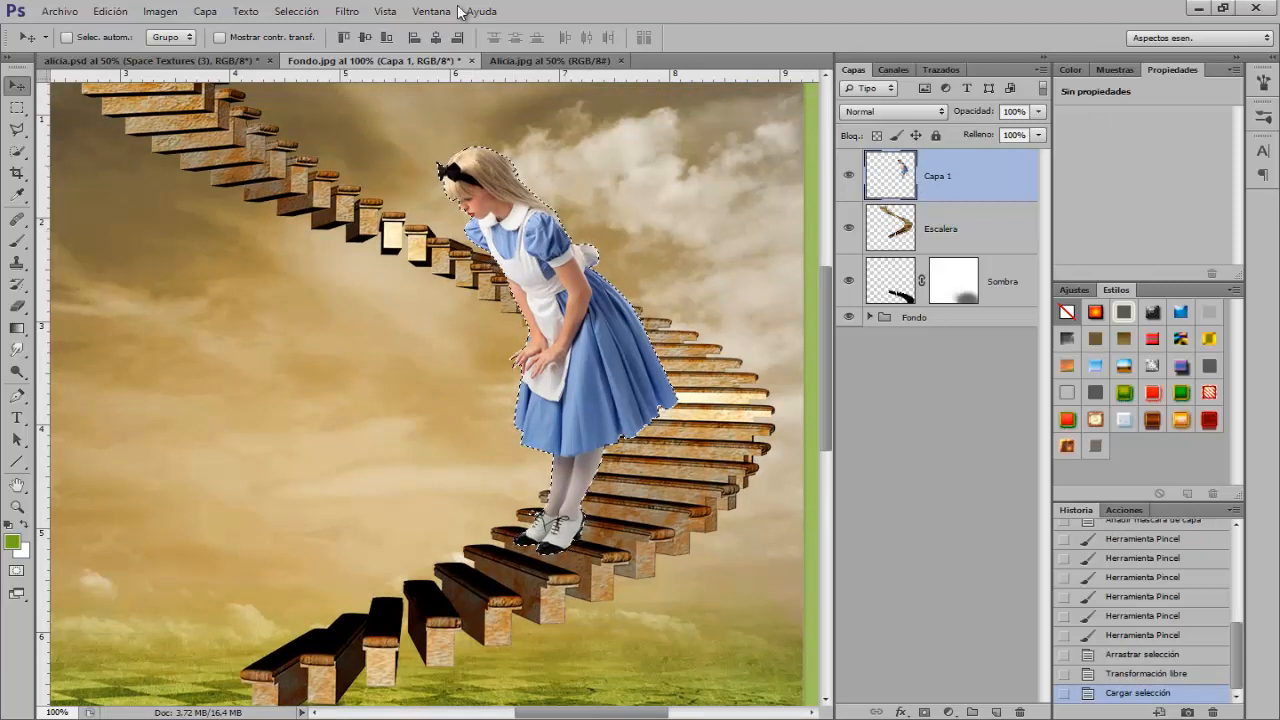
click(297, 12)
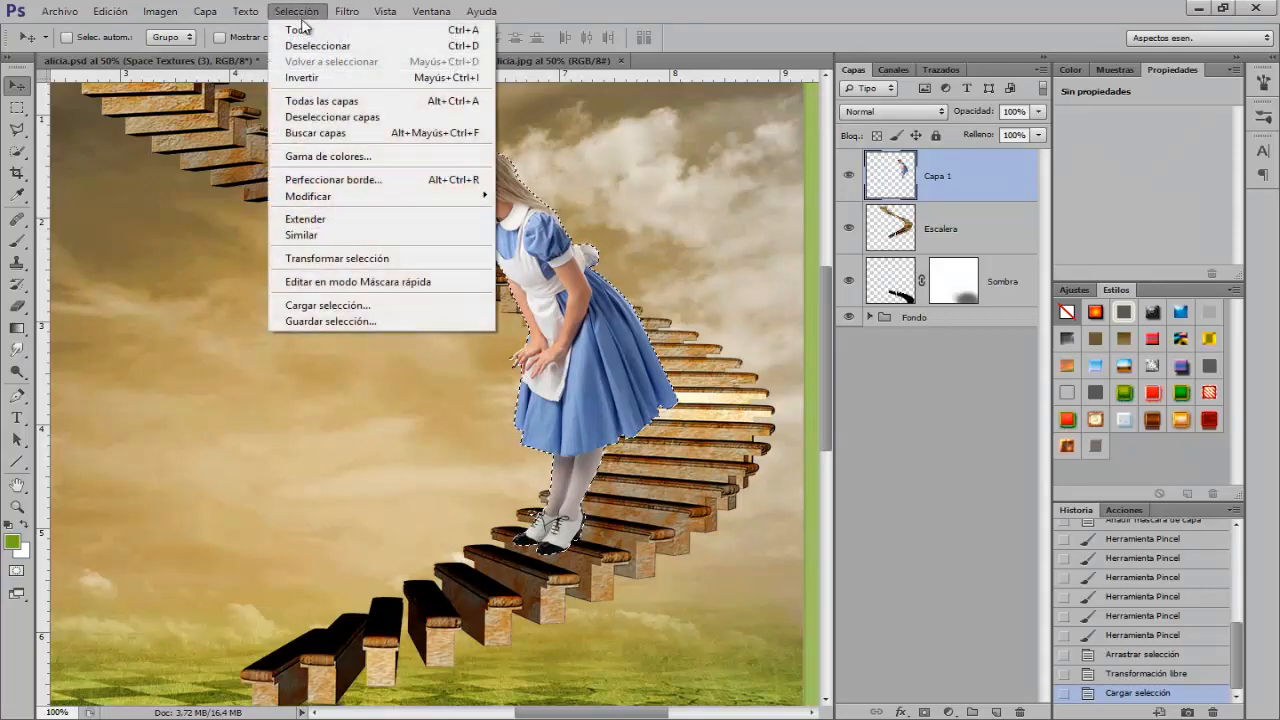
mouse_move(323, 197)
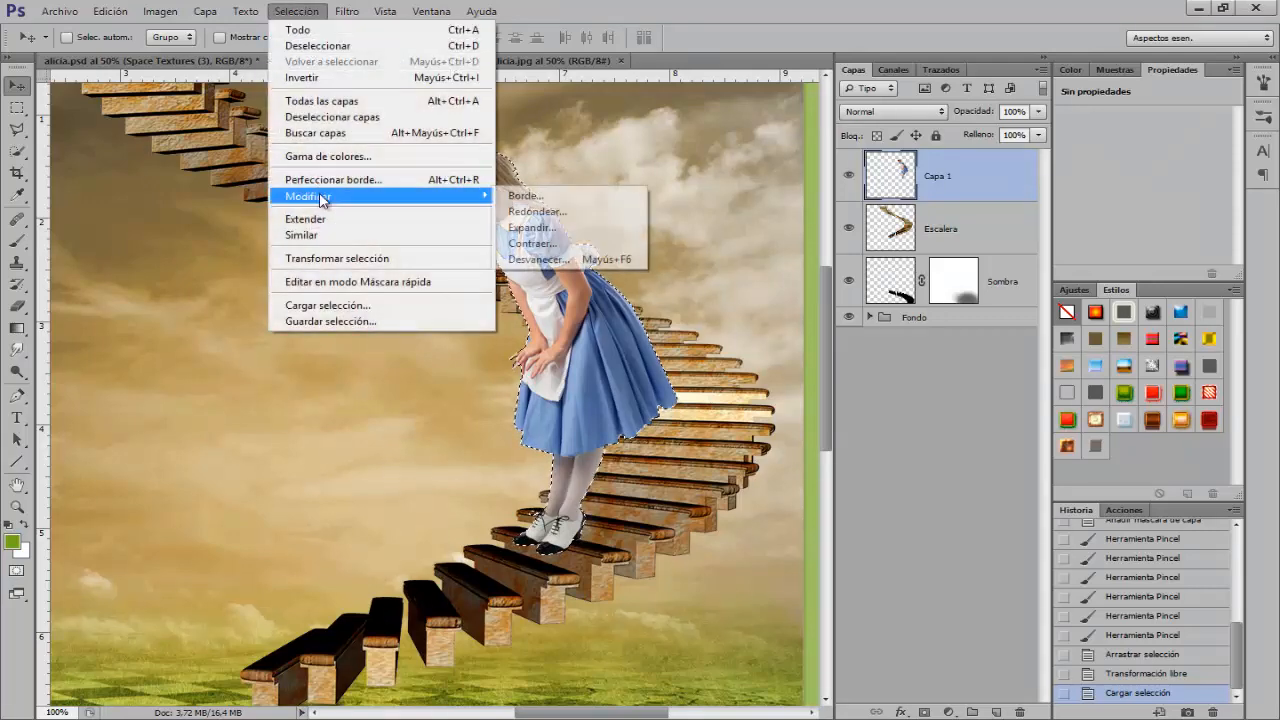
click(540, 243)
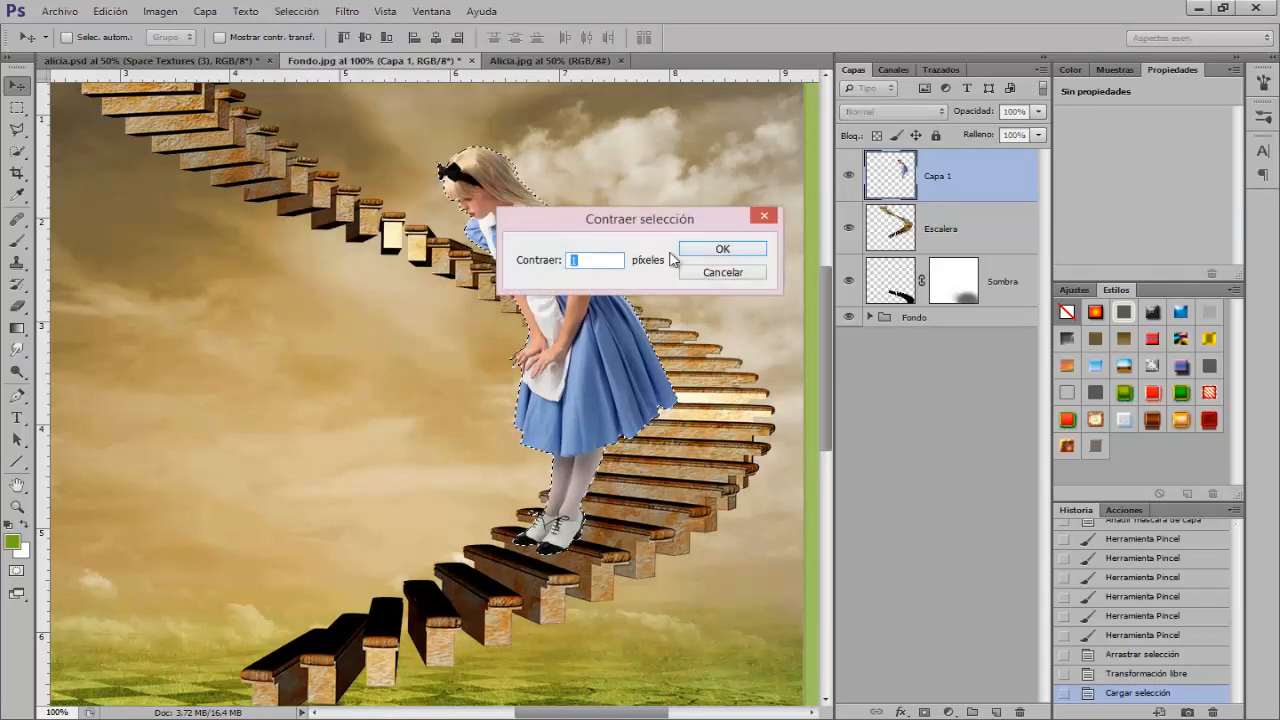
click(714, 249)
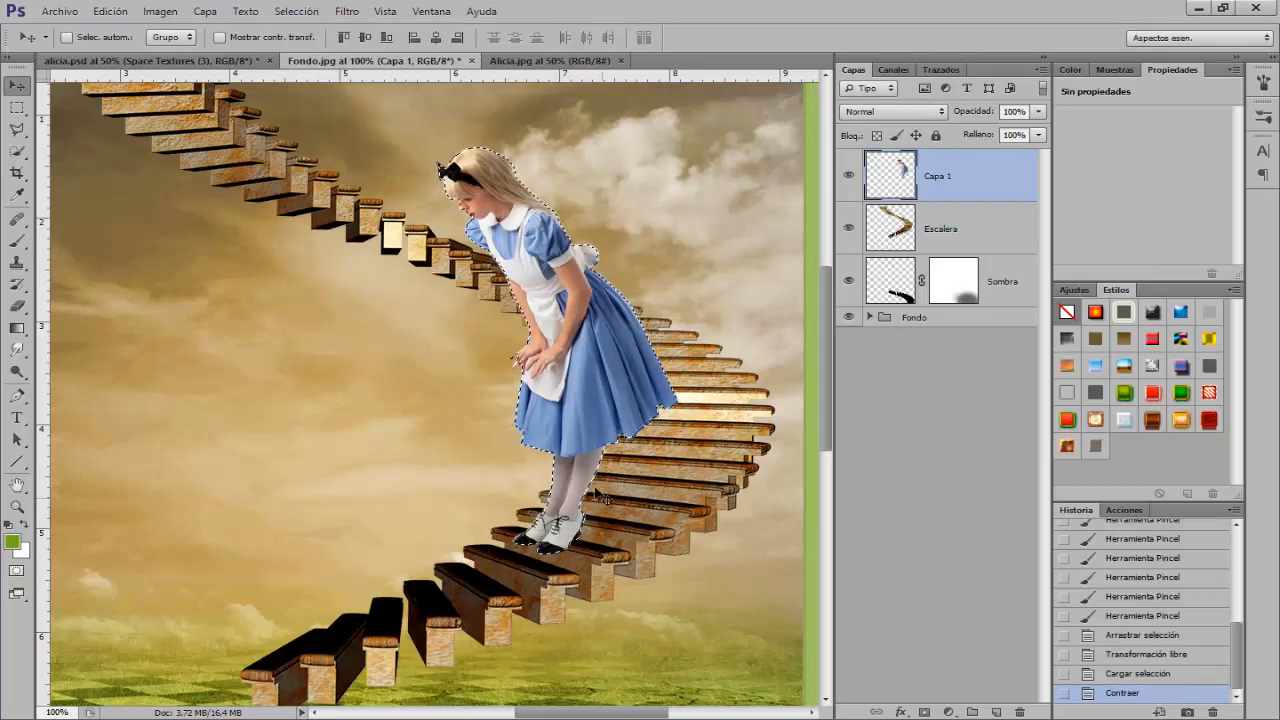
- Invert the selection, erase the fringe around Alice's shoes with the 20 px Eraser, and deselect
click(297, 11)
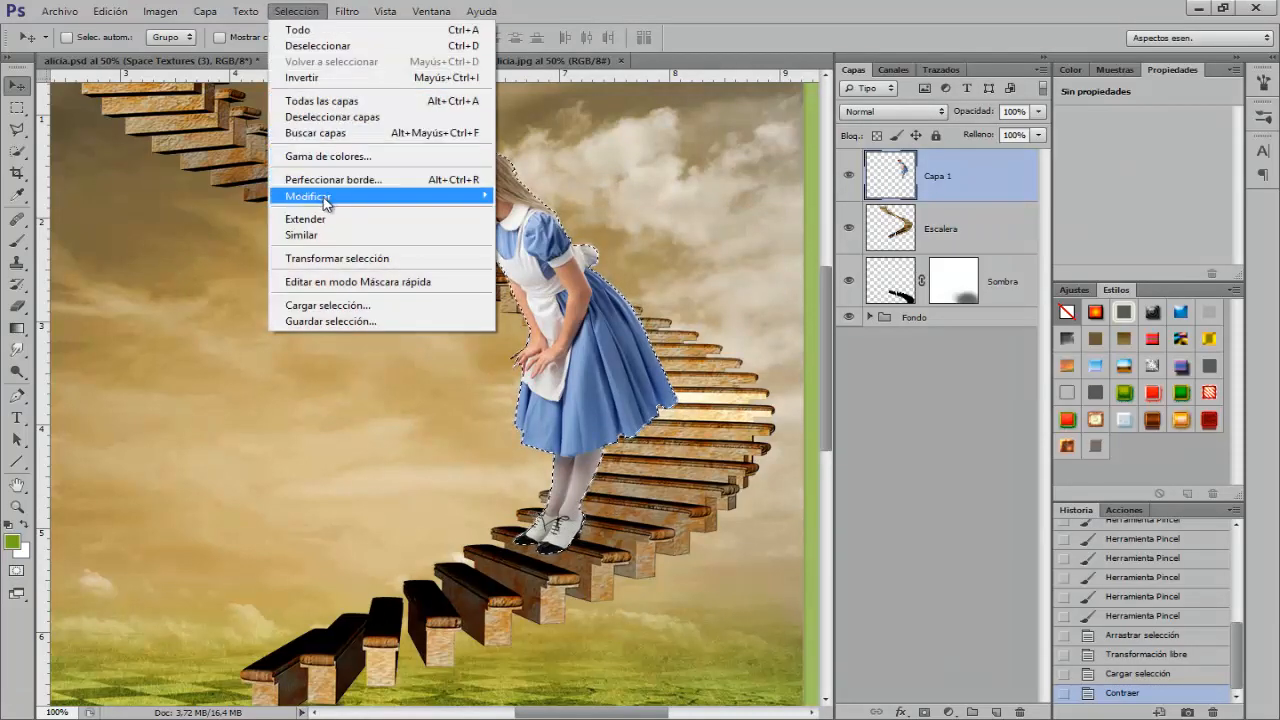
click(316, 79)
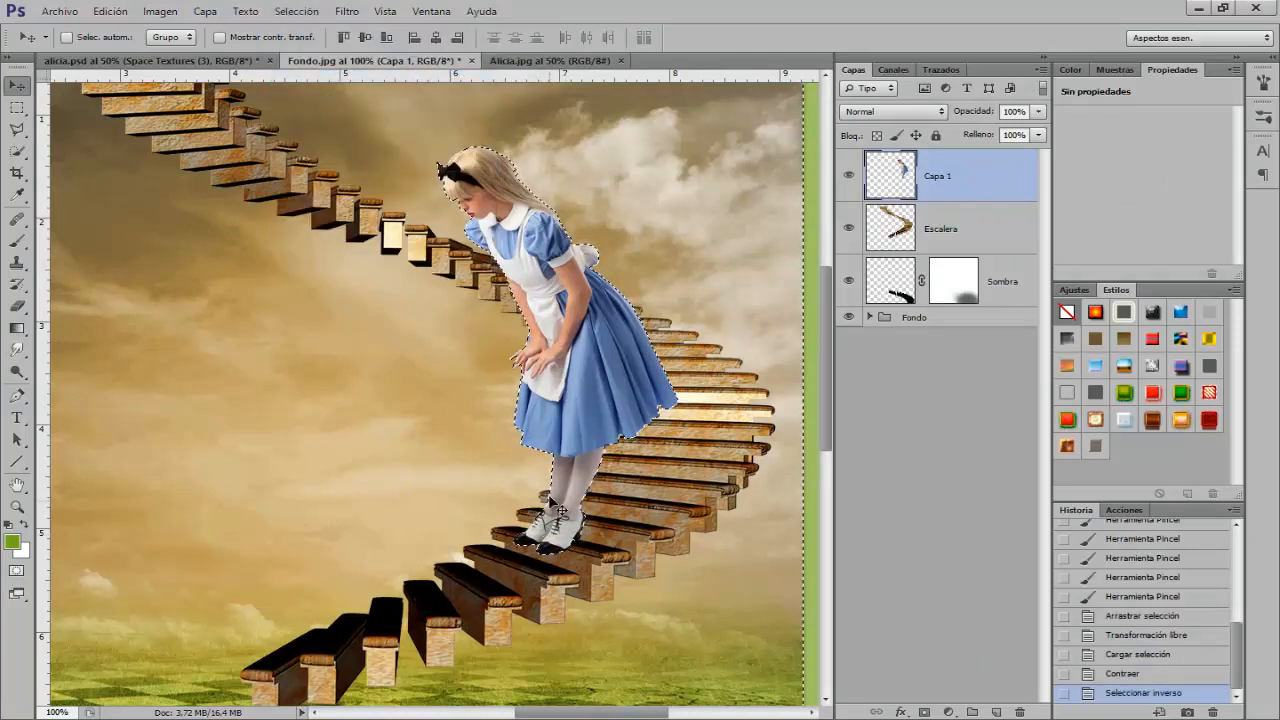
click(17, 306)
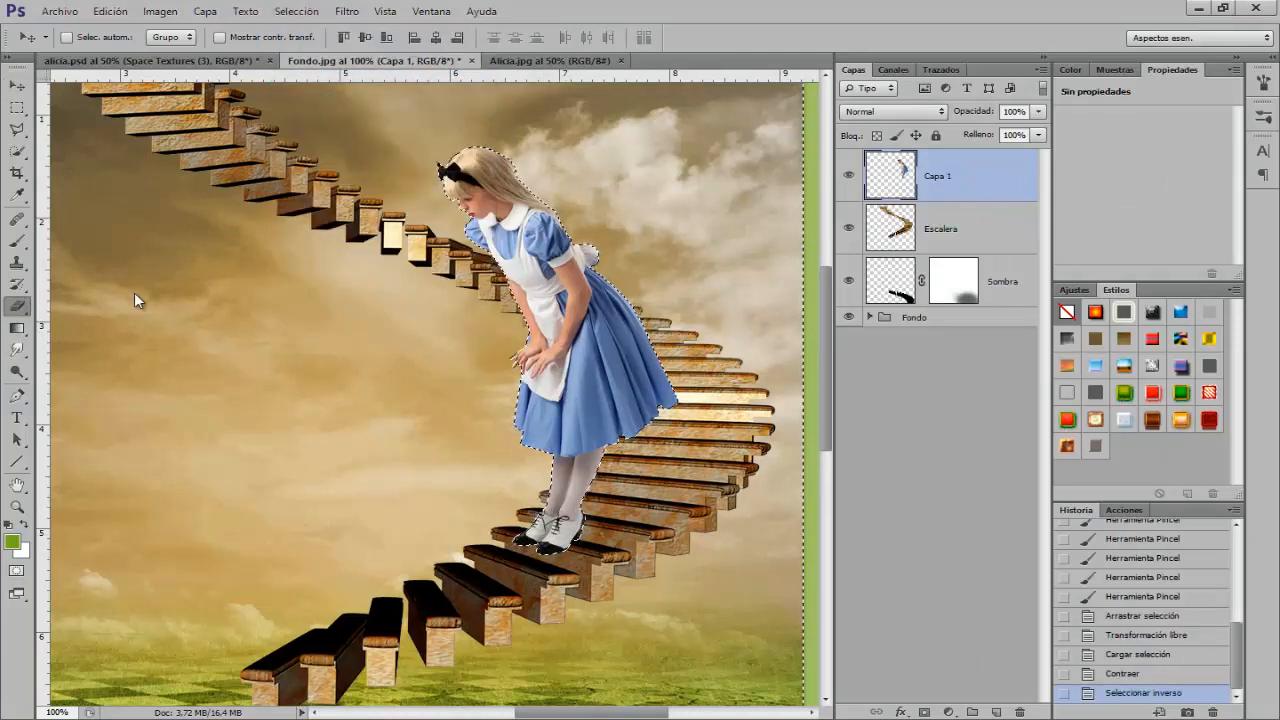
click(147, 305)
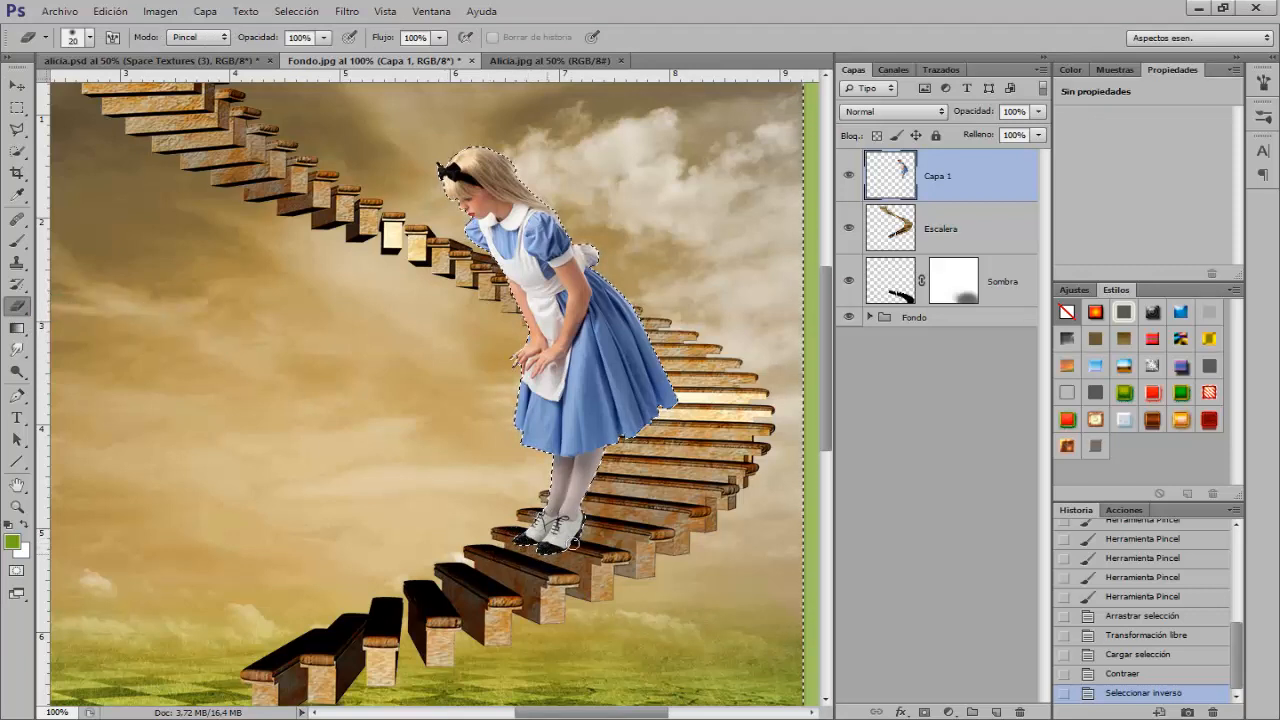
click(561, 555)
key(ctrl+d)
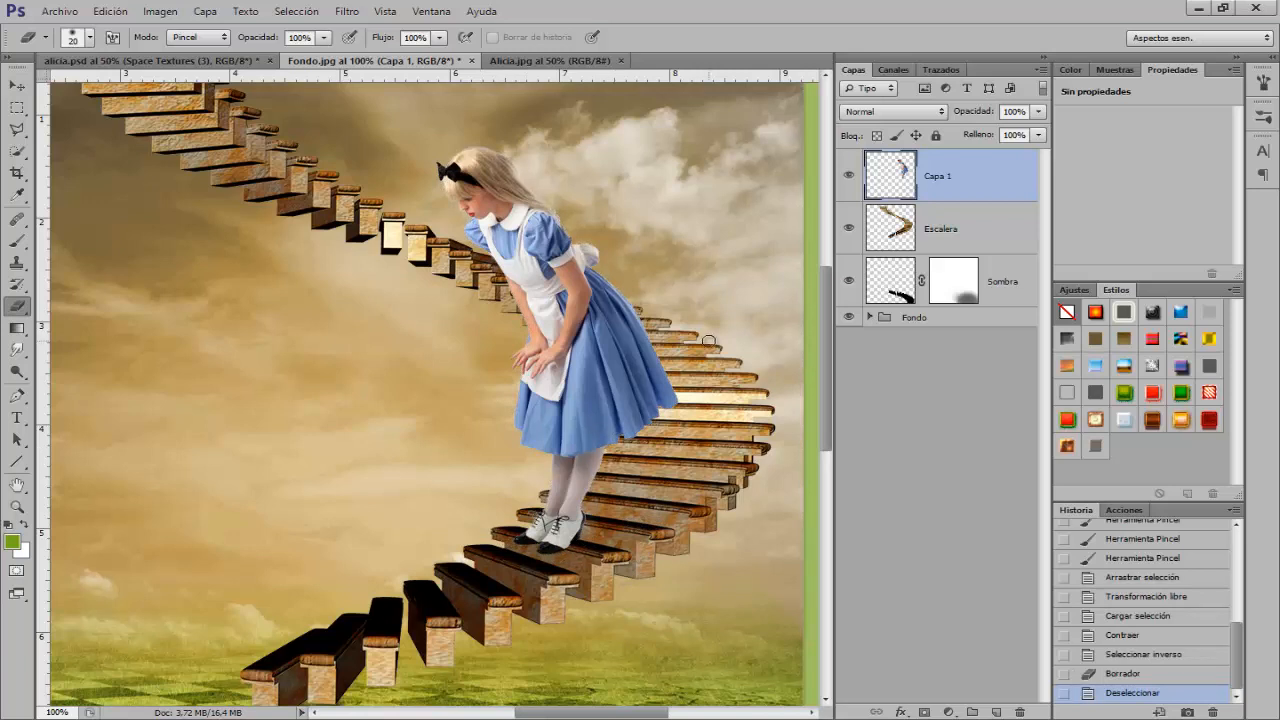
- Rename the Alice cutout's layer as Alicia
double_click(940, 177)
text(Alicia)
key(Return)
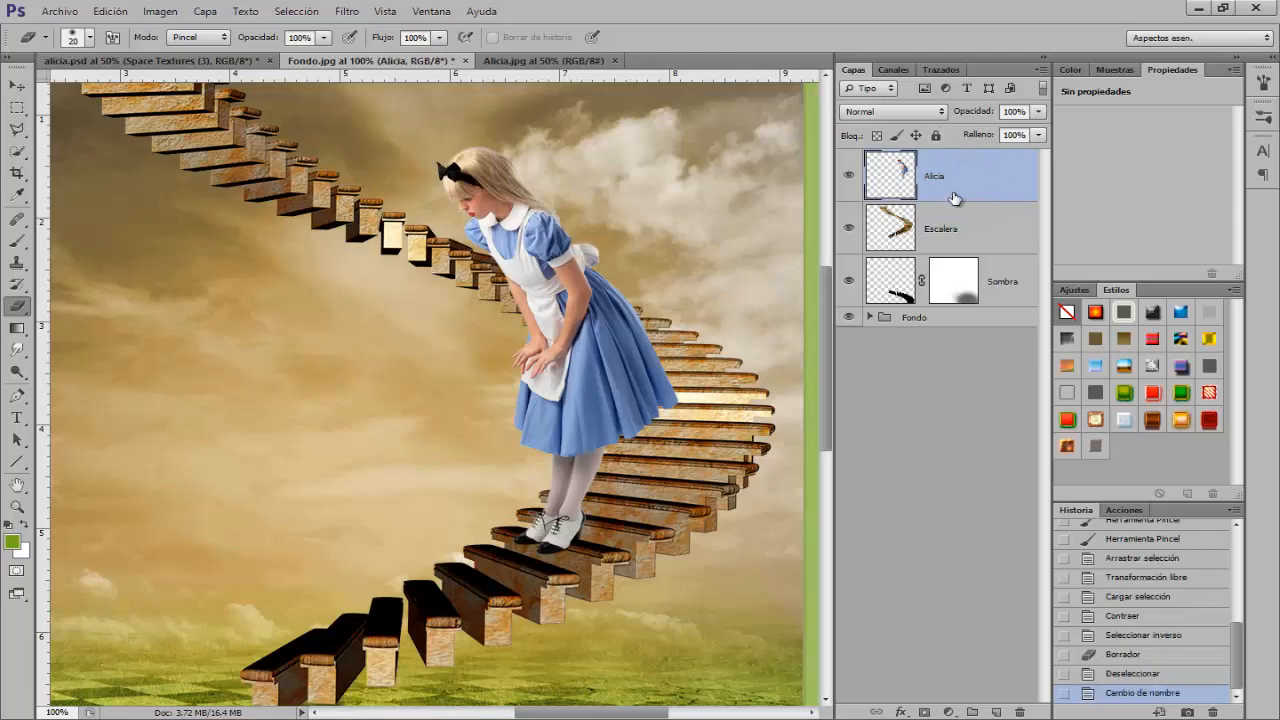
- Load Alice's outline as a selection and add an empty layer named Sombra directly above the Escalera layer
key(ctrl+minus)
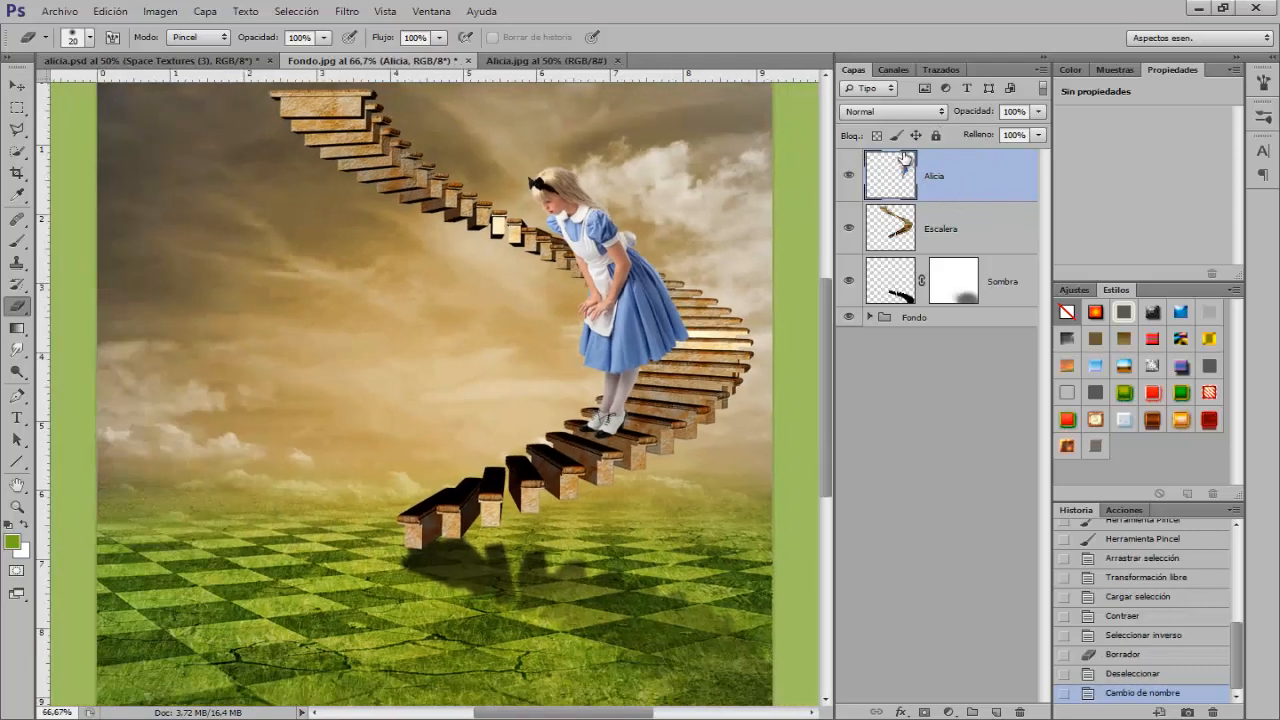
ctrl+click(900, 182)
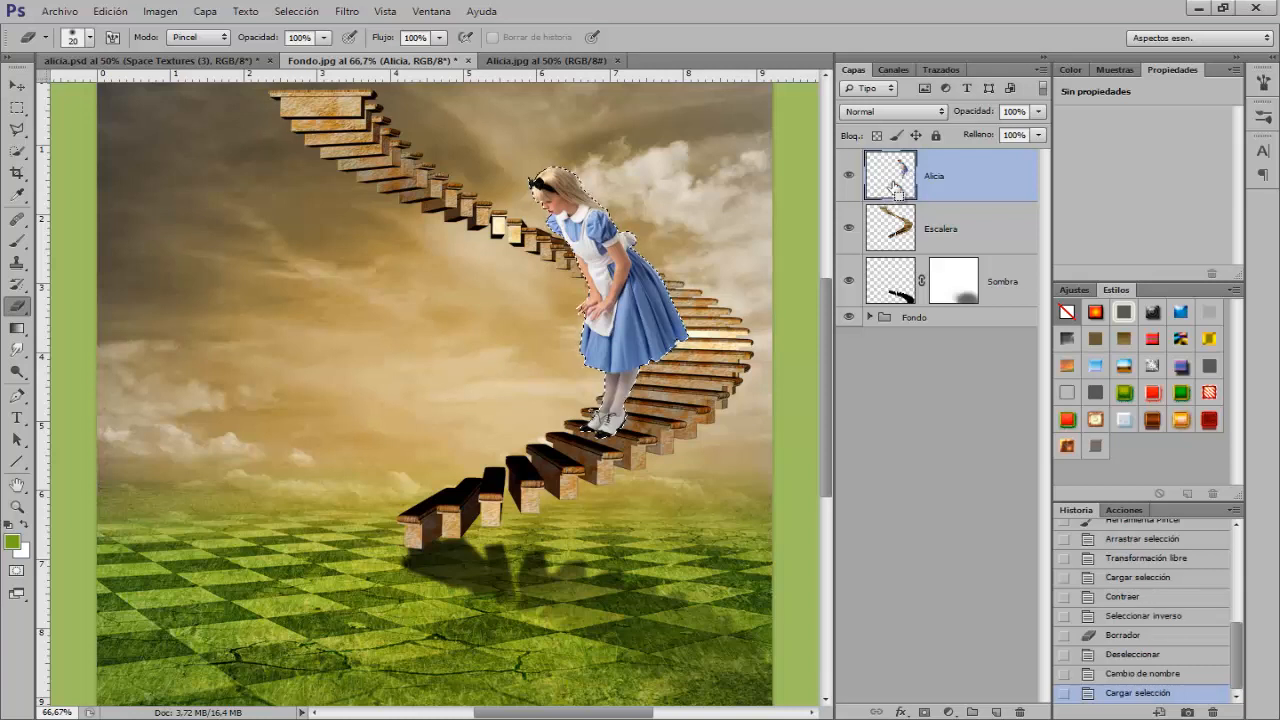
click(908, 230)
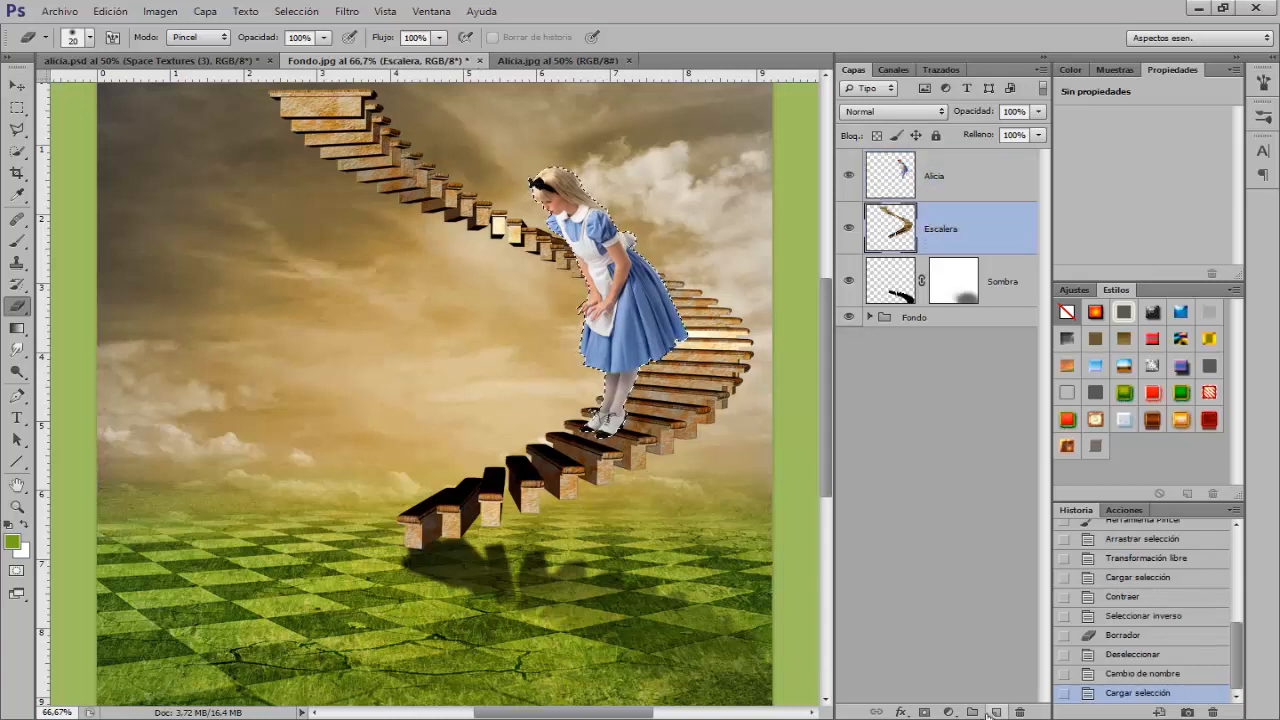
click(996, 712)
double_click(945, 230)
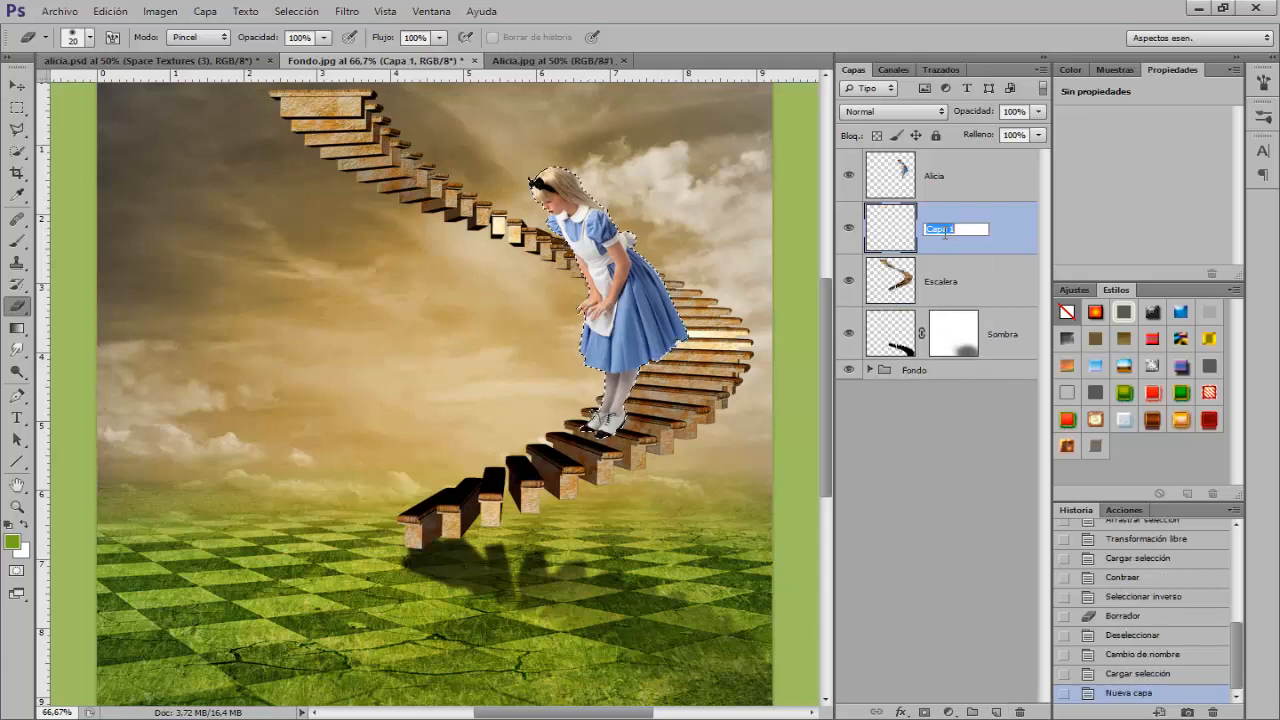
text(Sombra)
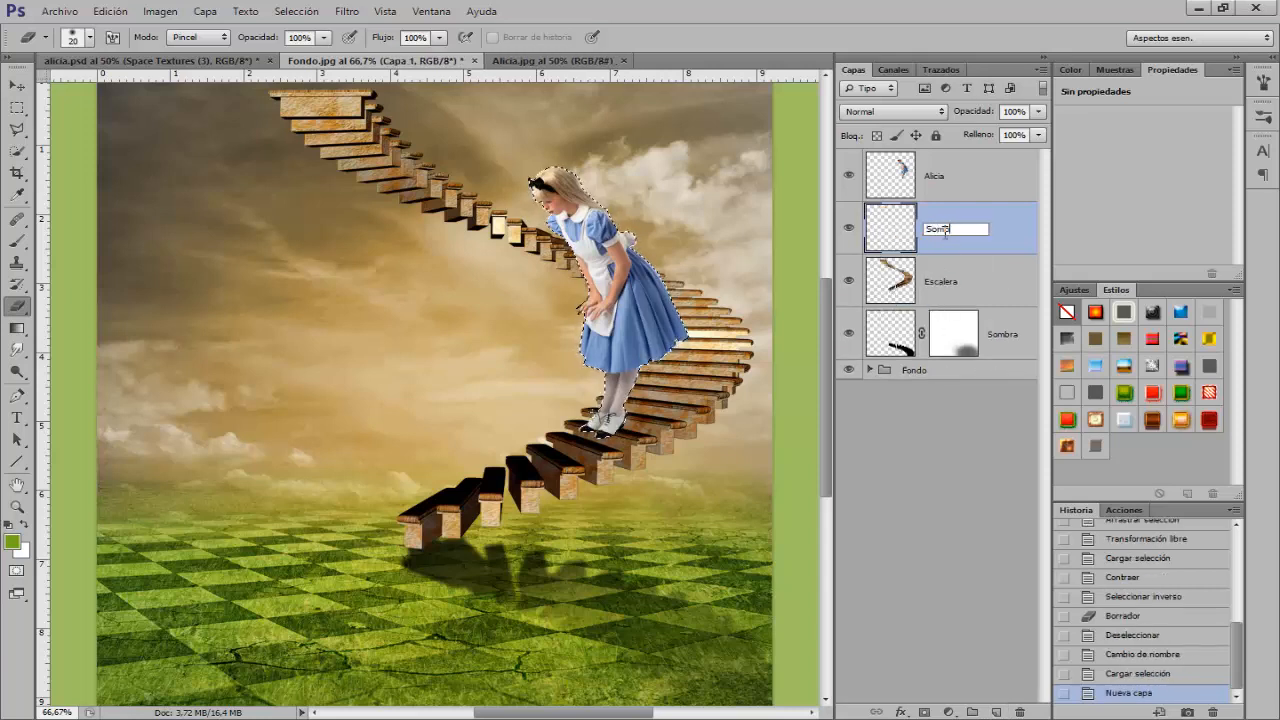
click(990, 236)
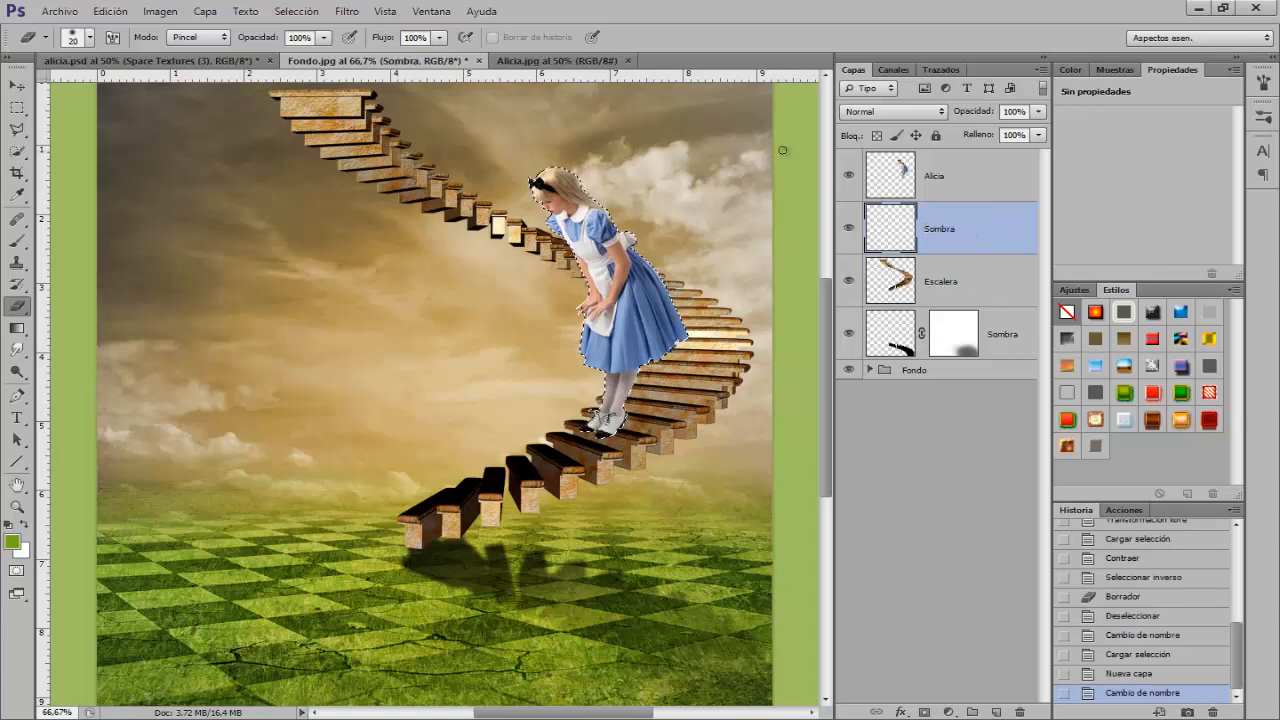
- Flip the Alice-shaped selection outline vertically with Transform Selection
click(297, 11)
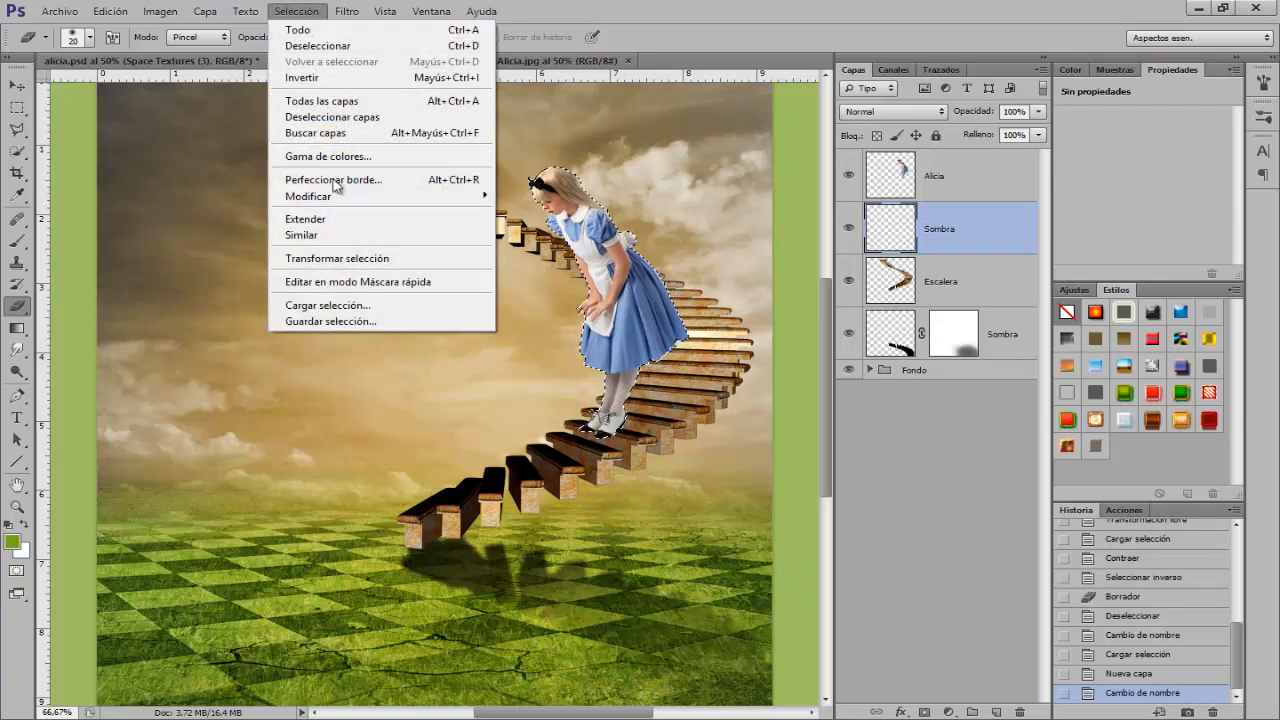
click(325, 259)
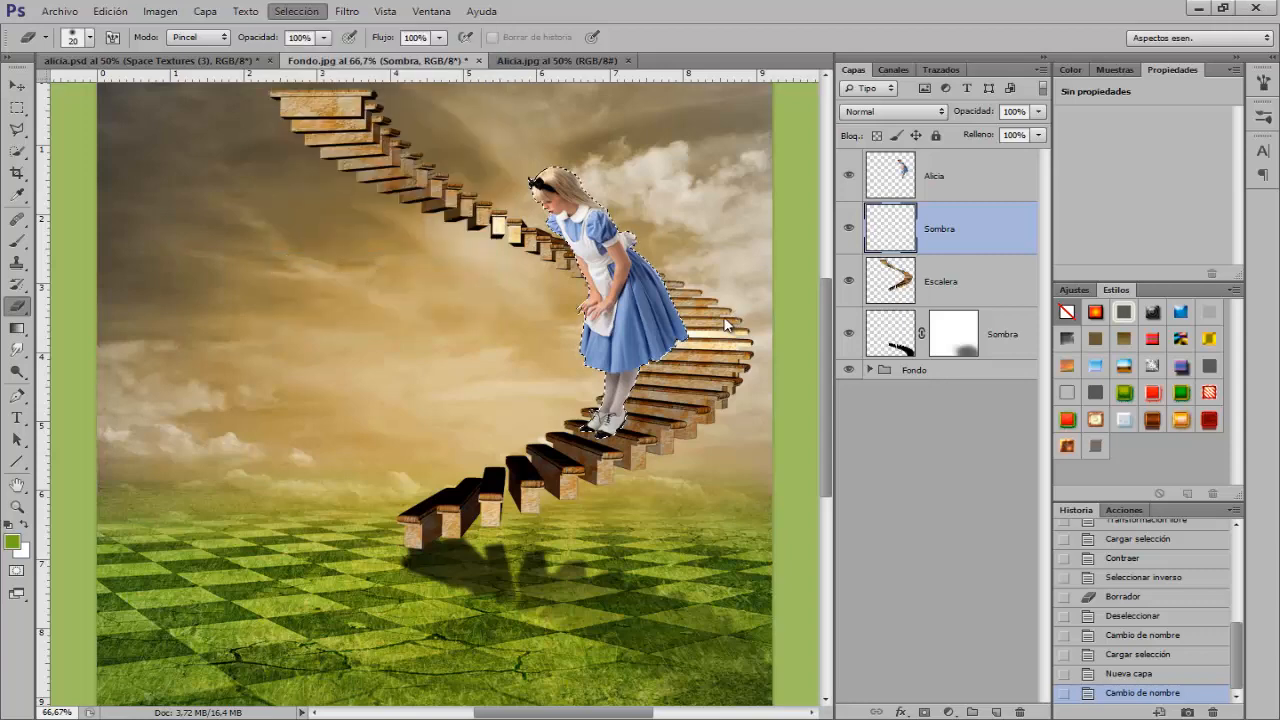
right_click(633, 301)
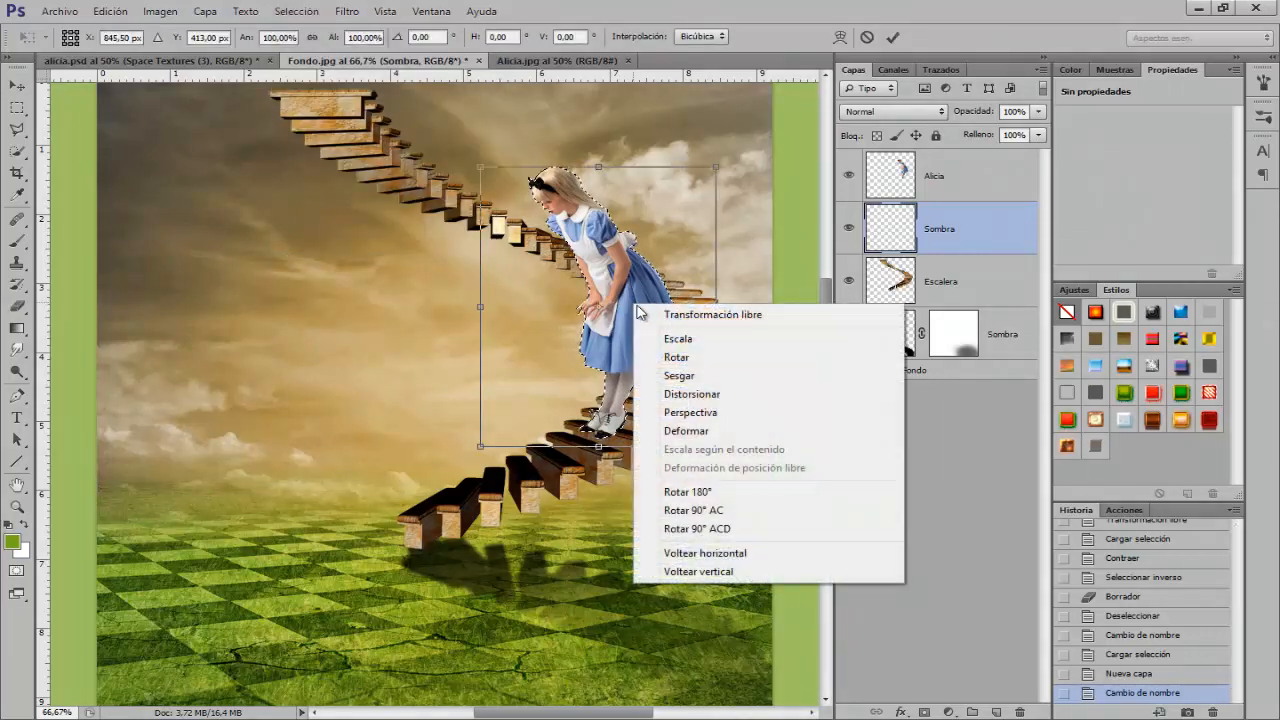
click(697, 572)
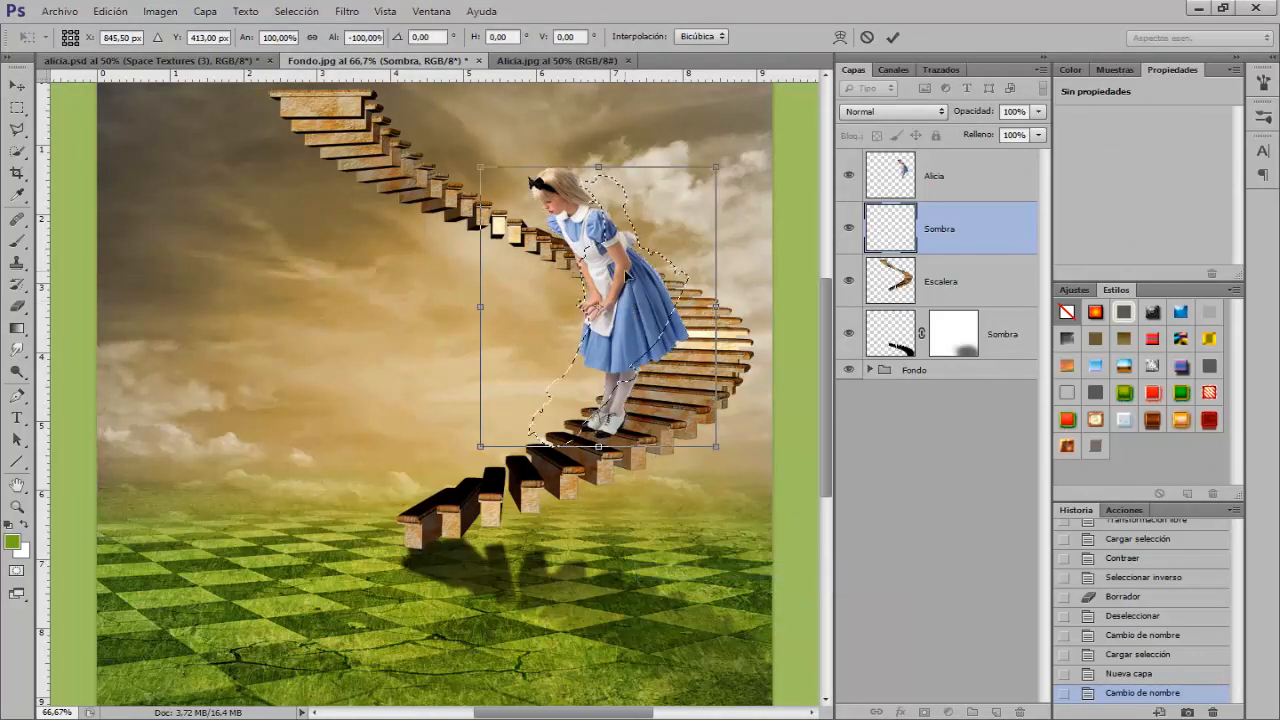
- Move the flipped outline down onto the grass at the image's lower edge, nudge it slightly up, and apply the transformation
drag(630, 341, 615, 597)
key(ctrl+minus)
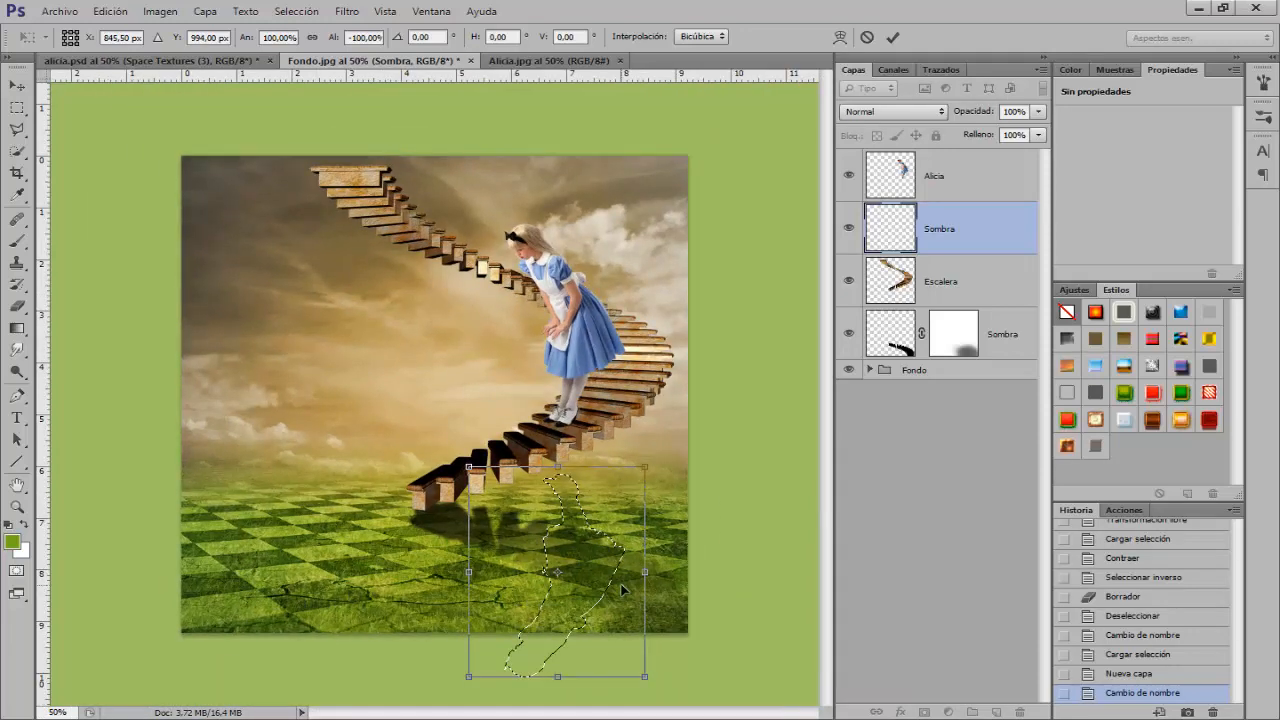
drag(577, 540, 563, 604)
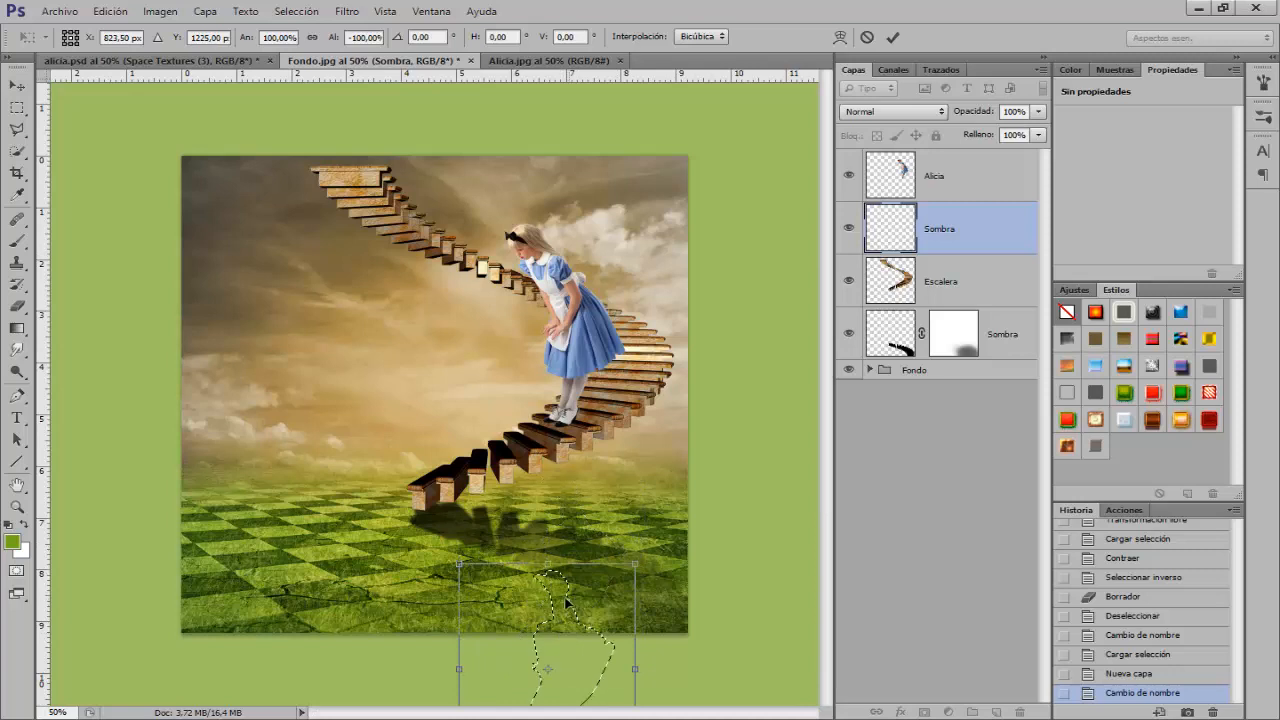
key(shift+Up)
key(shift+Up)
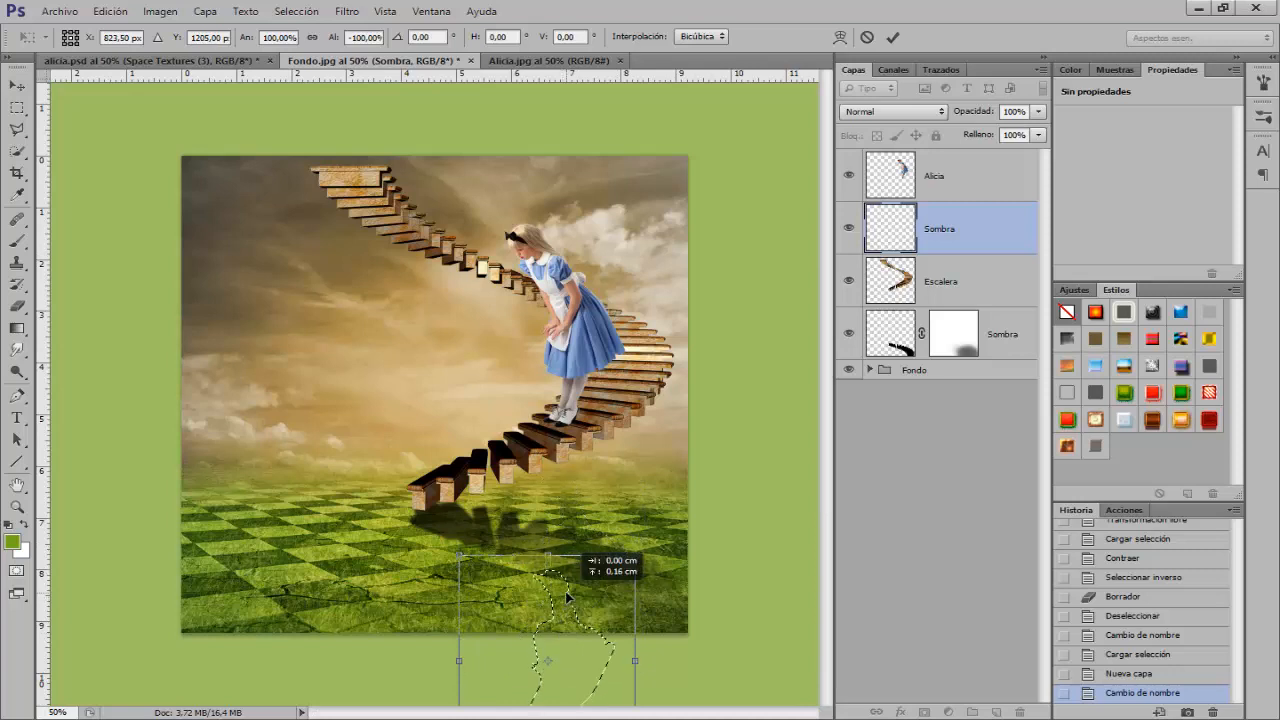
key(shift+Up)
key(shift+Up)
key(Up)
key(Up)
key(Up)
key(Up)
key(Return)
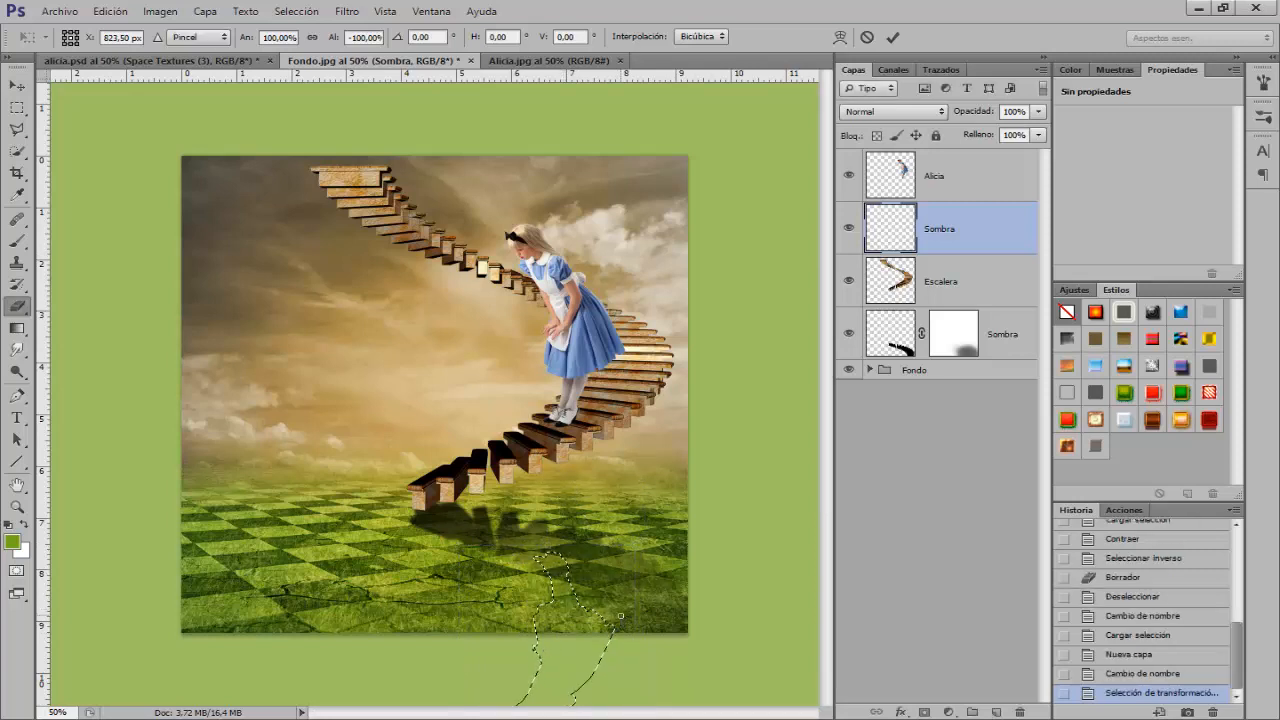
- Fill the Alice-shaped selection with black at 100% opacity and, once deselected, soften the shadow with the last-used Gaussian Blur
key(e)
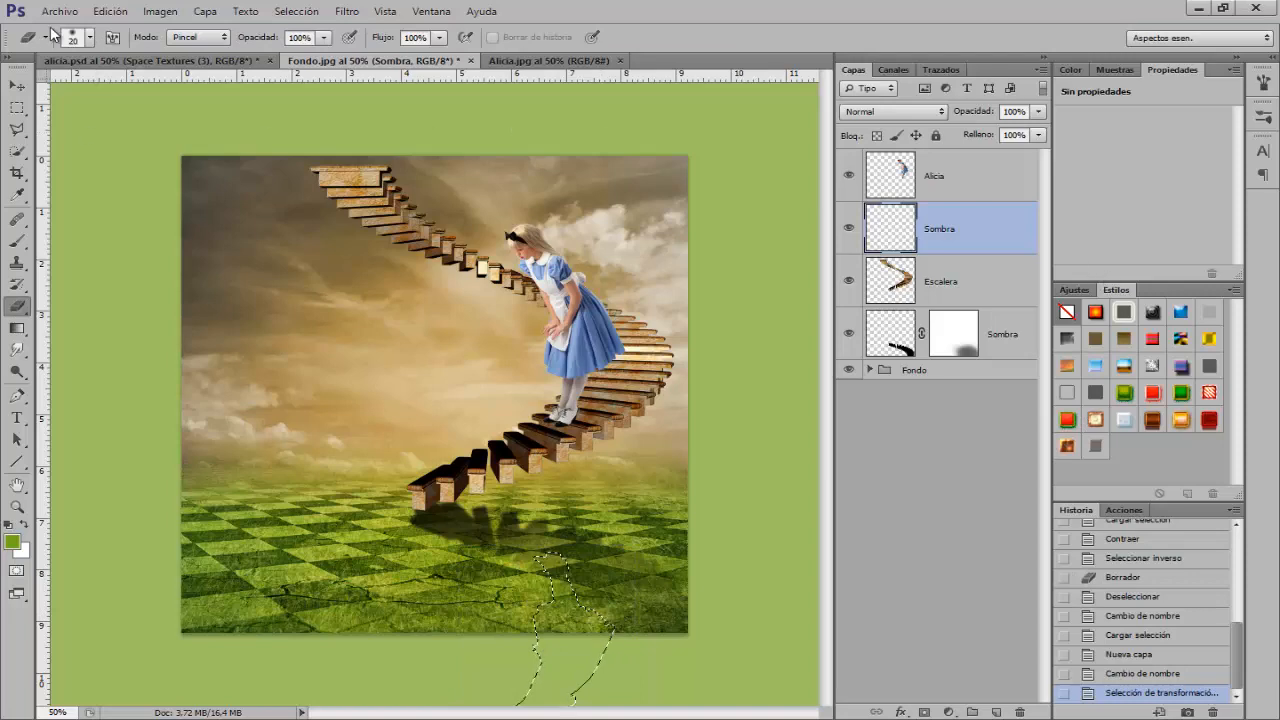
click(110, 11)
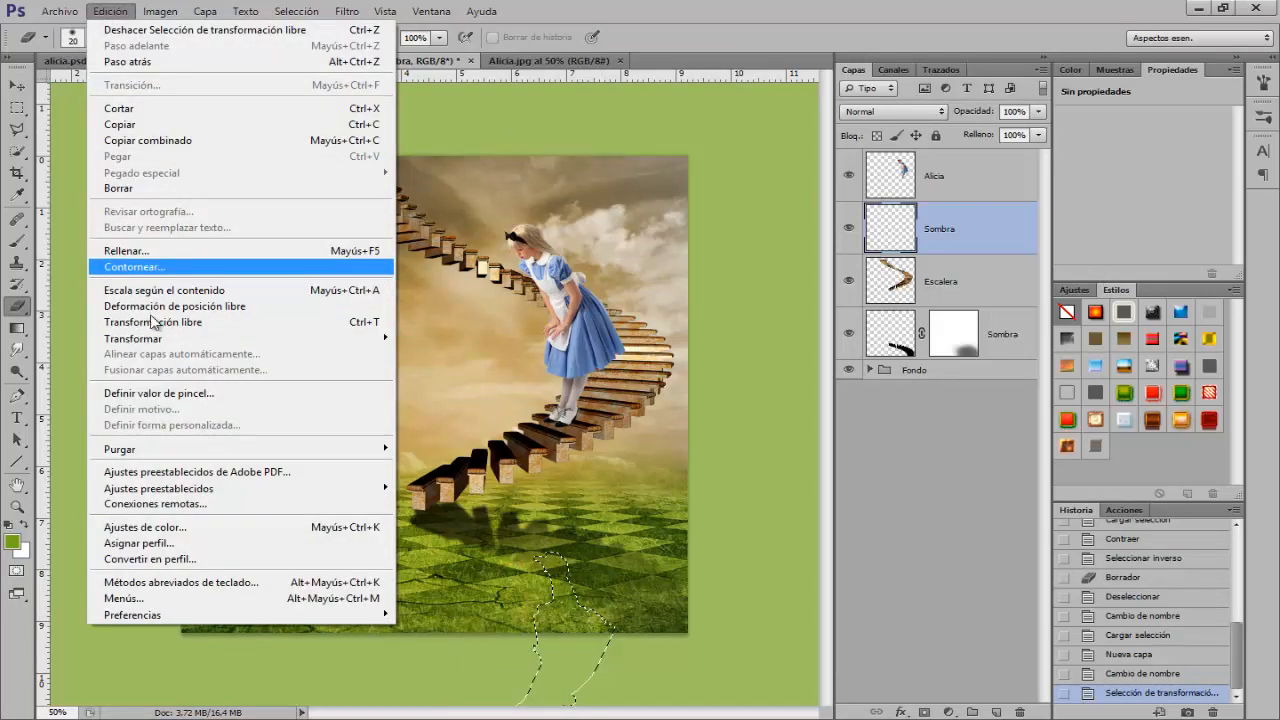
click(128, 251)
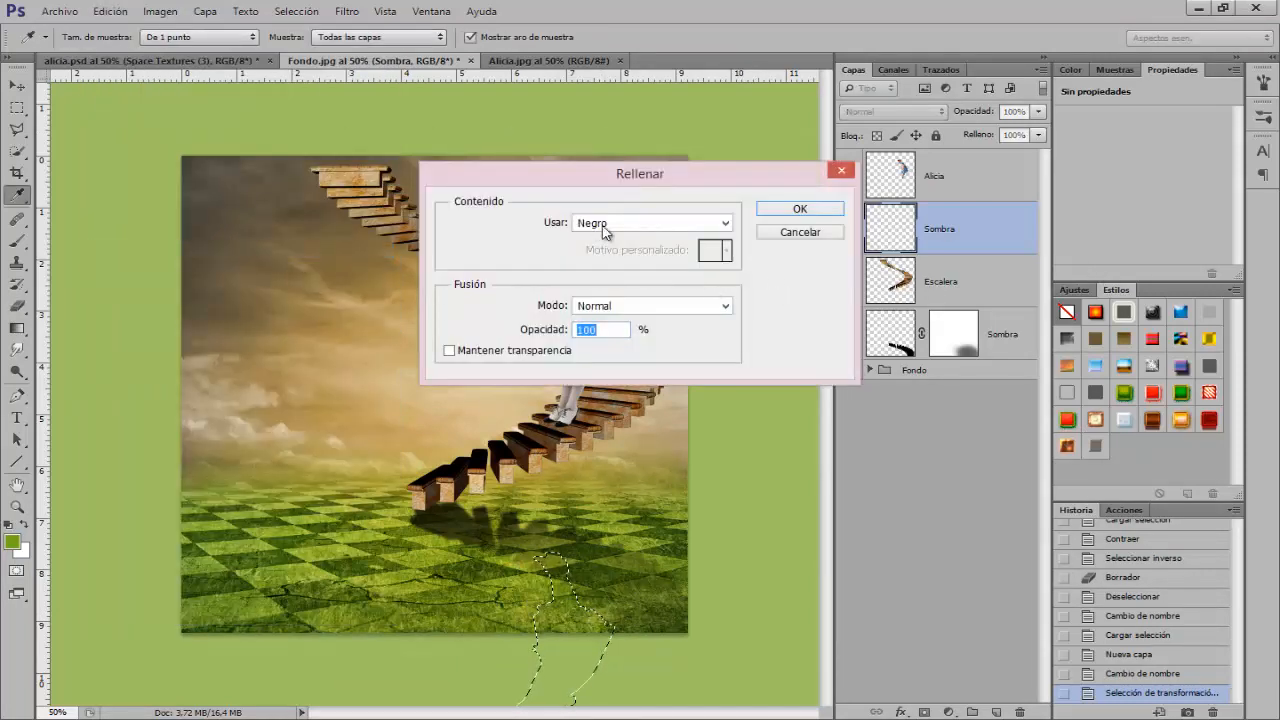
click(803, 209)
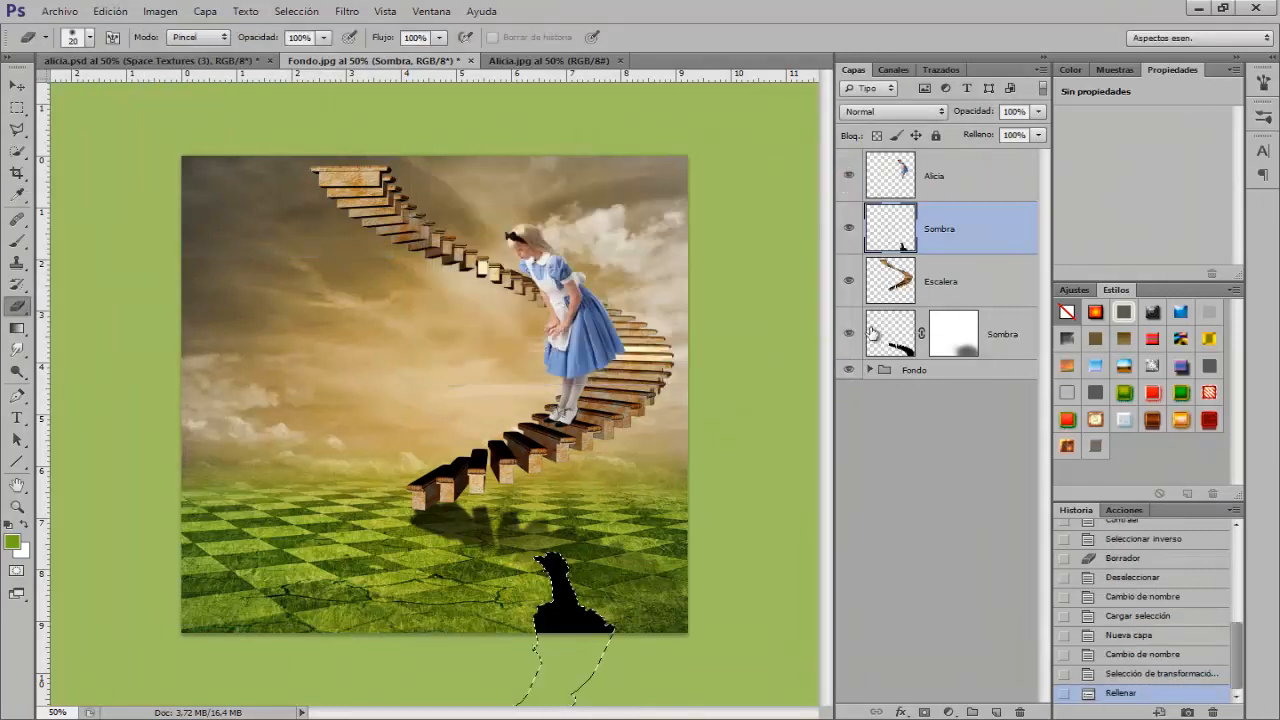
key(ctrl+d)
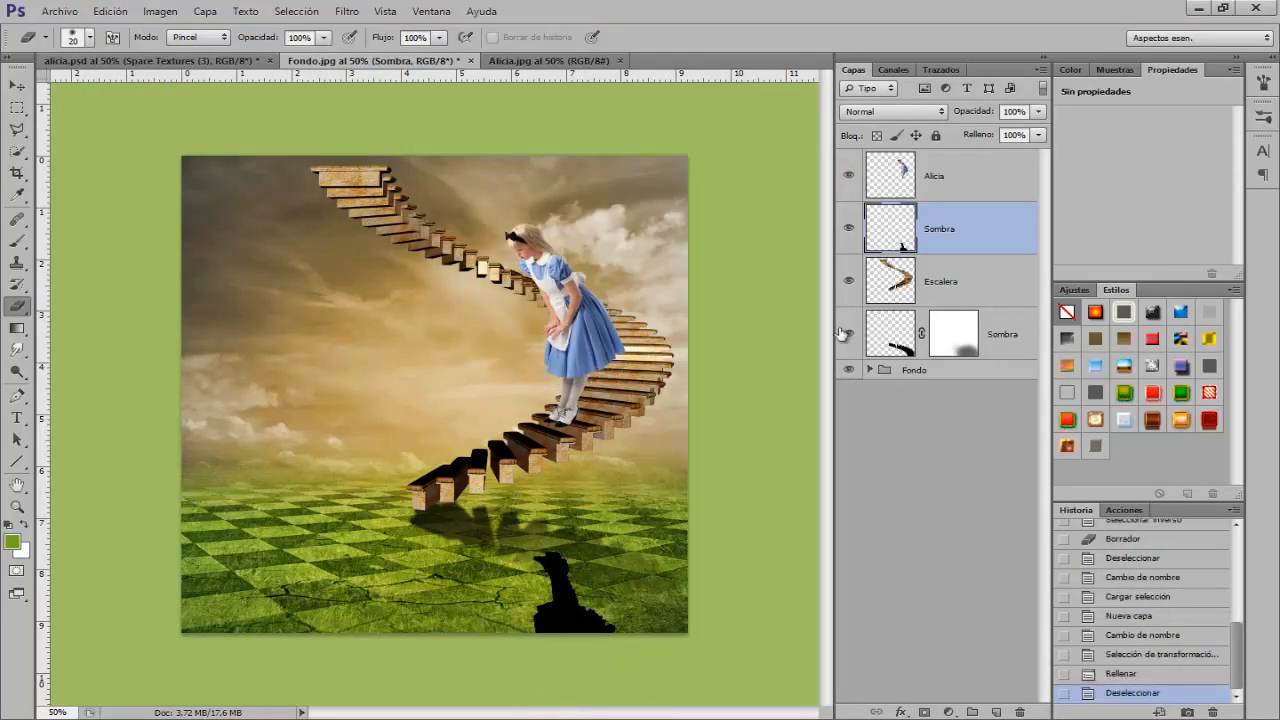
click(346, 11)
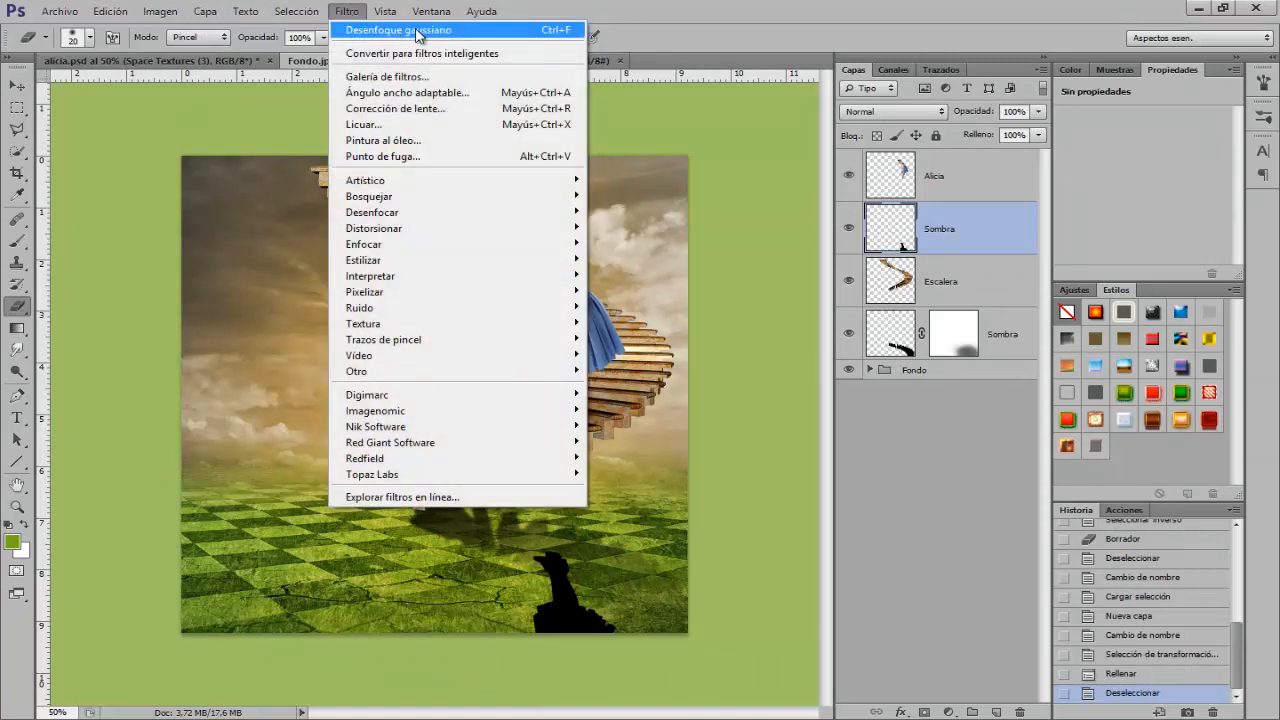
click(418, 31)
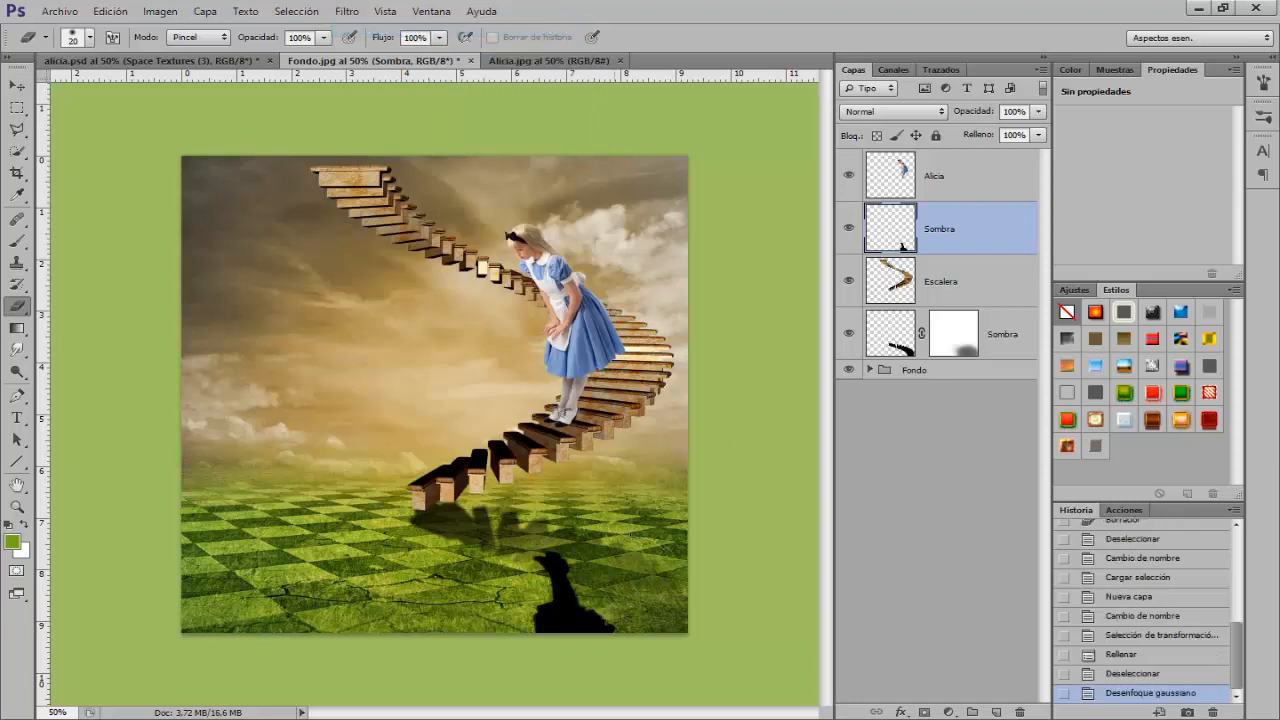
- Lower the opacity of Alice's grass shadow layer to 49% and add a layer mask to it
drag(977, 116, 935, 116)
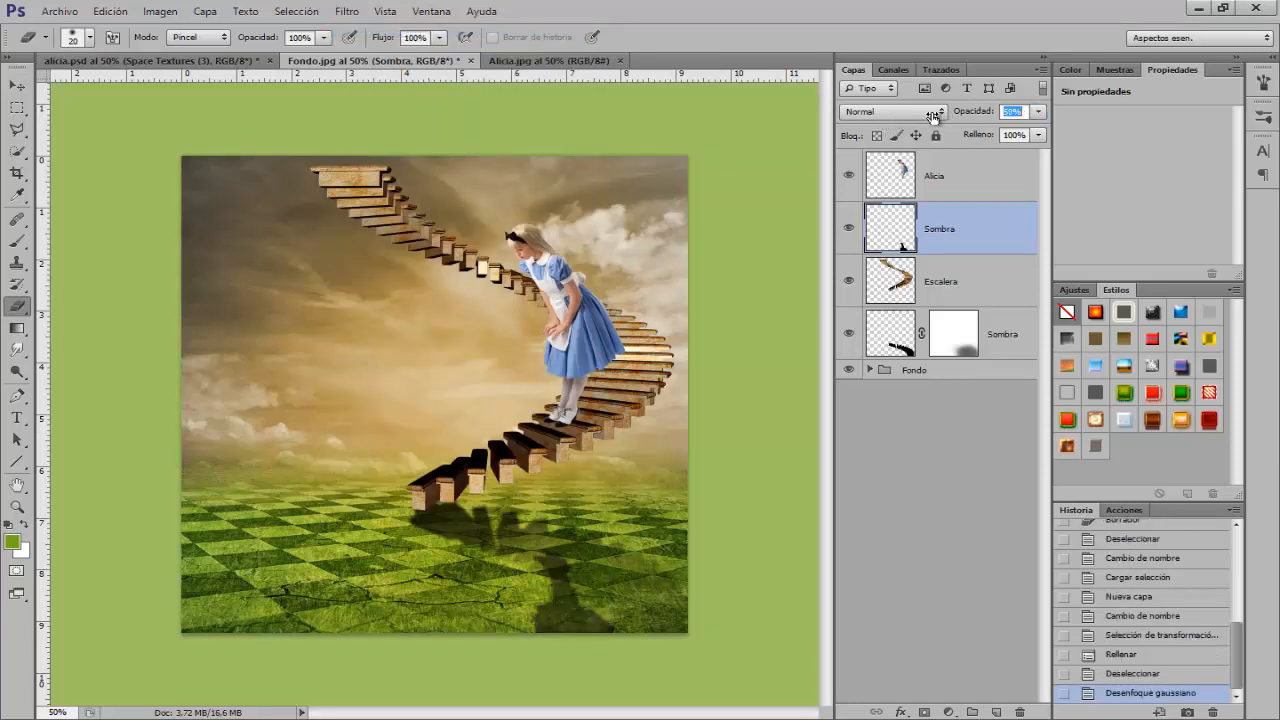
key(Return)
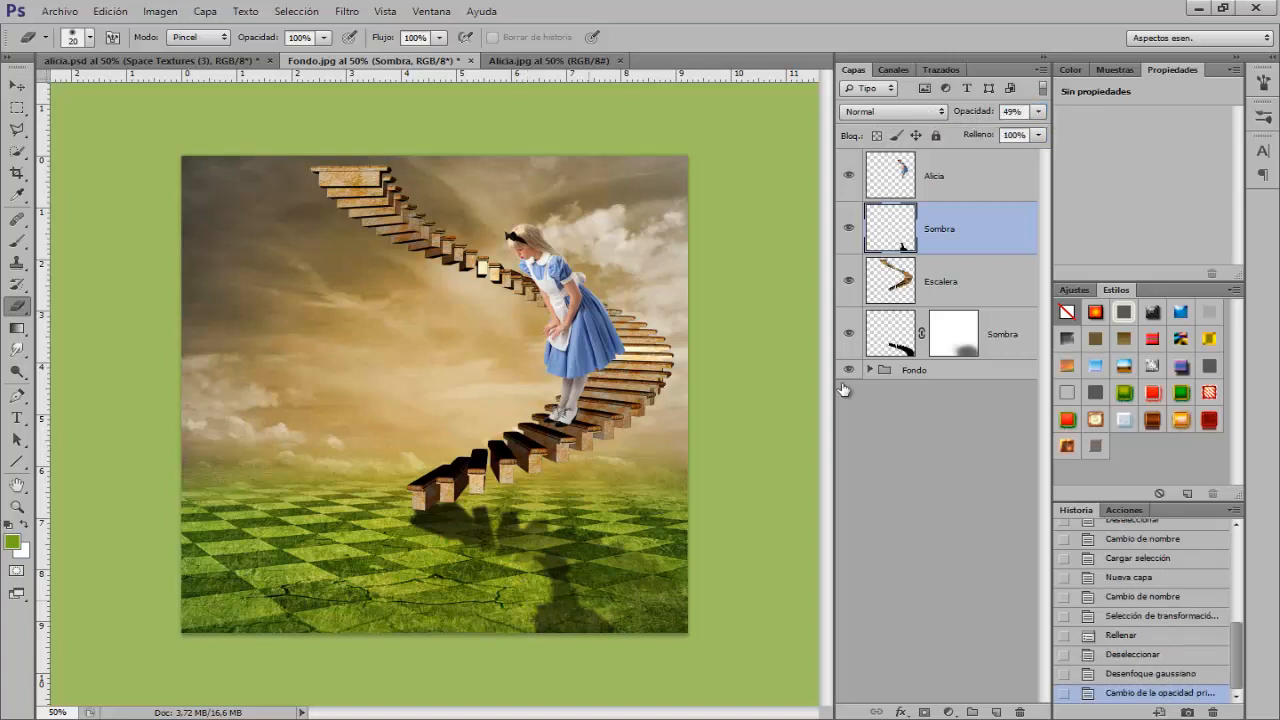
click(924, 712)
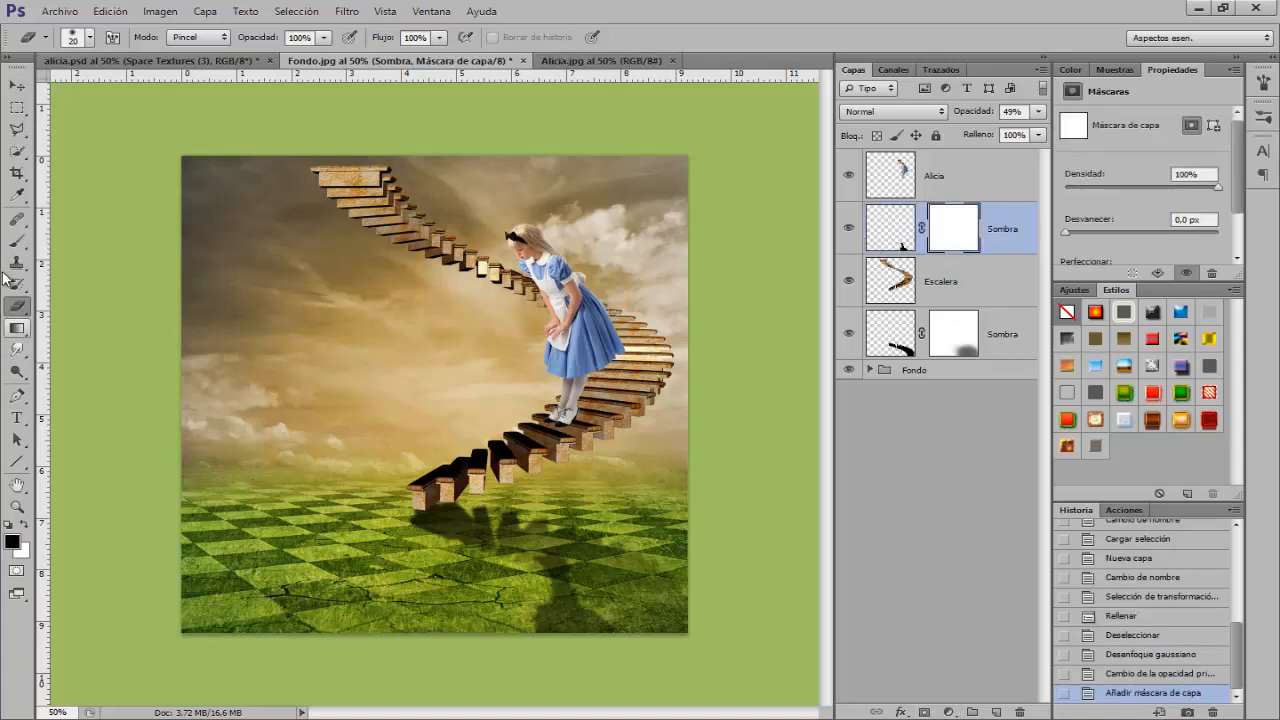
- Fade the lower part of Alice's shadow on the mask with a soft 329 px black brush at 30% opacity
click(16, 243)
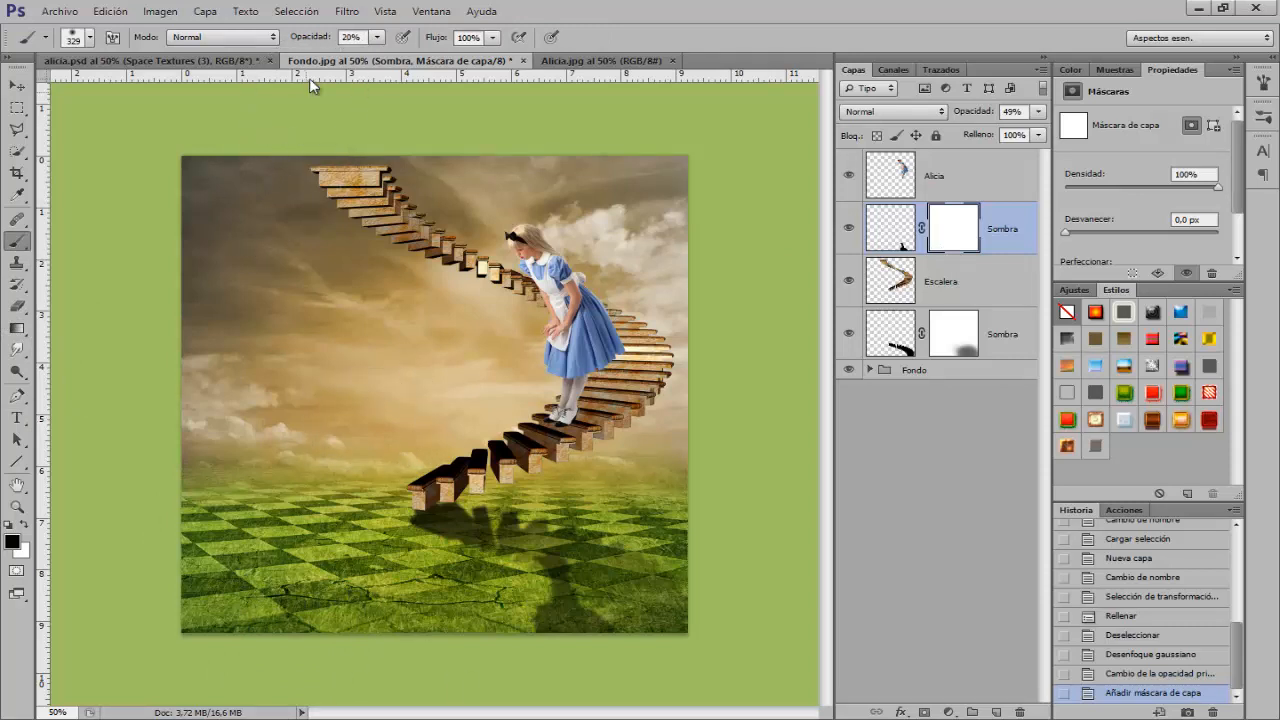
drag(320, 40, 323, 40)
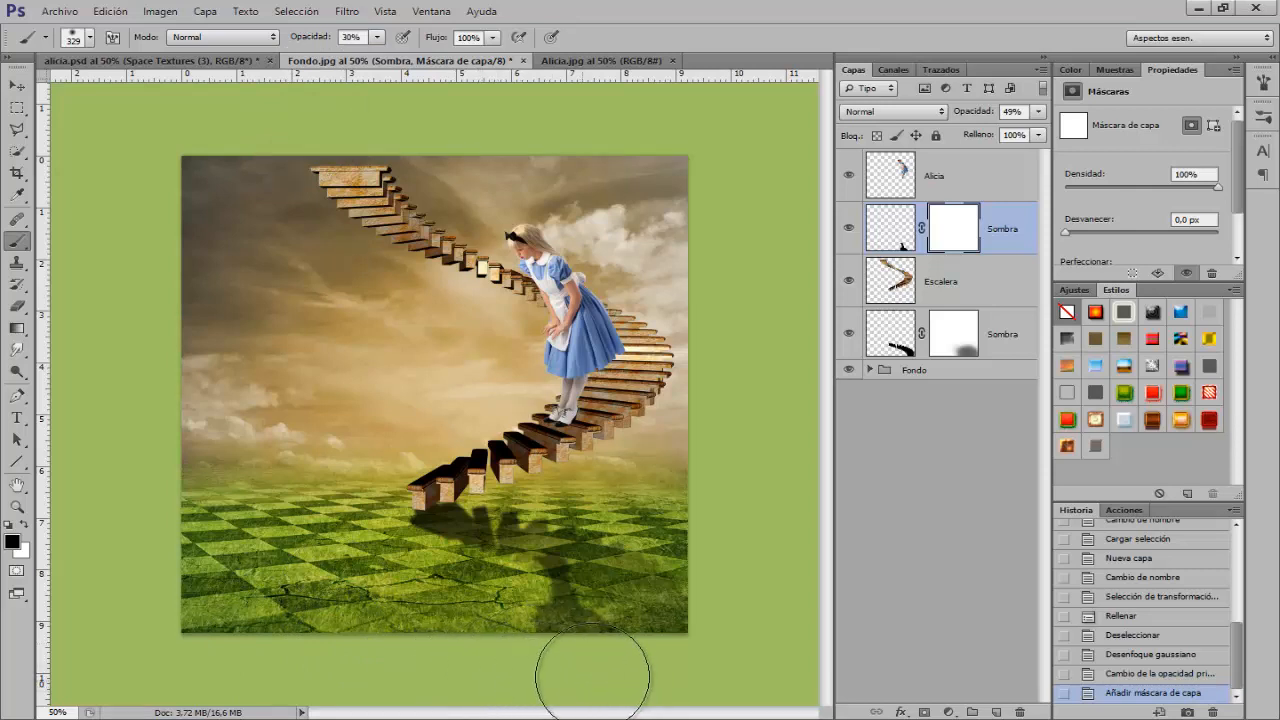
drag(634, 657, 623, 600)
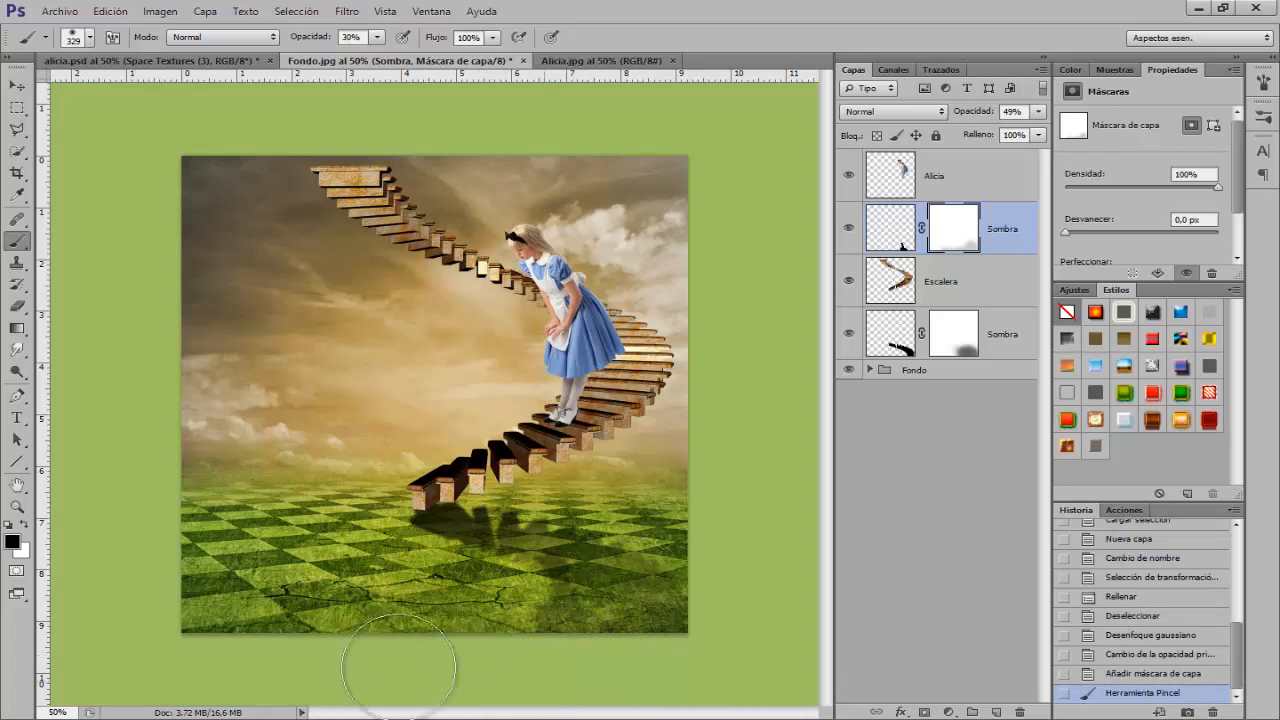
drag(399, 667, 440, 620)
- Fade the head area of Alice's shadow on the mask with a 113 px soft black brush at 43% opacity
right_click(551, 480)
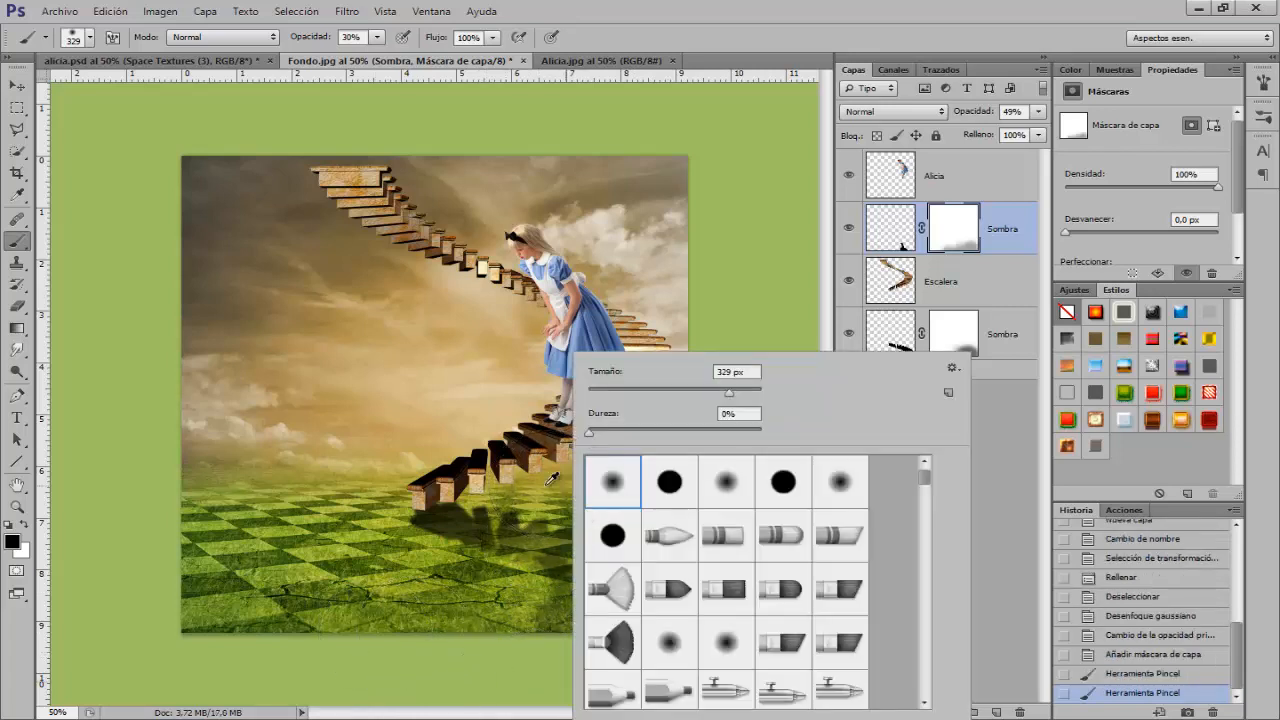
click(476, 455)
mouse_move(471, 450)
mouse_down()
mouse_move(410, 450)
mouse_move(437, 455)
mouse_up()
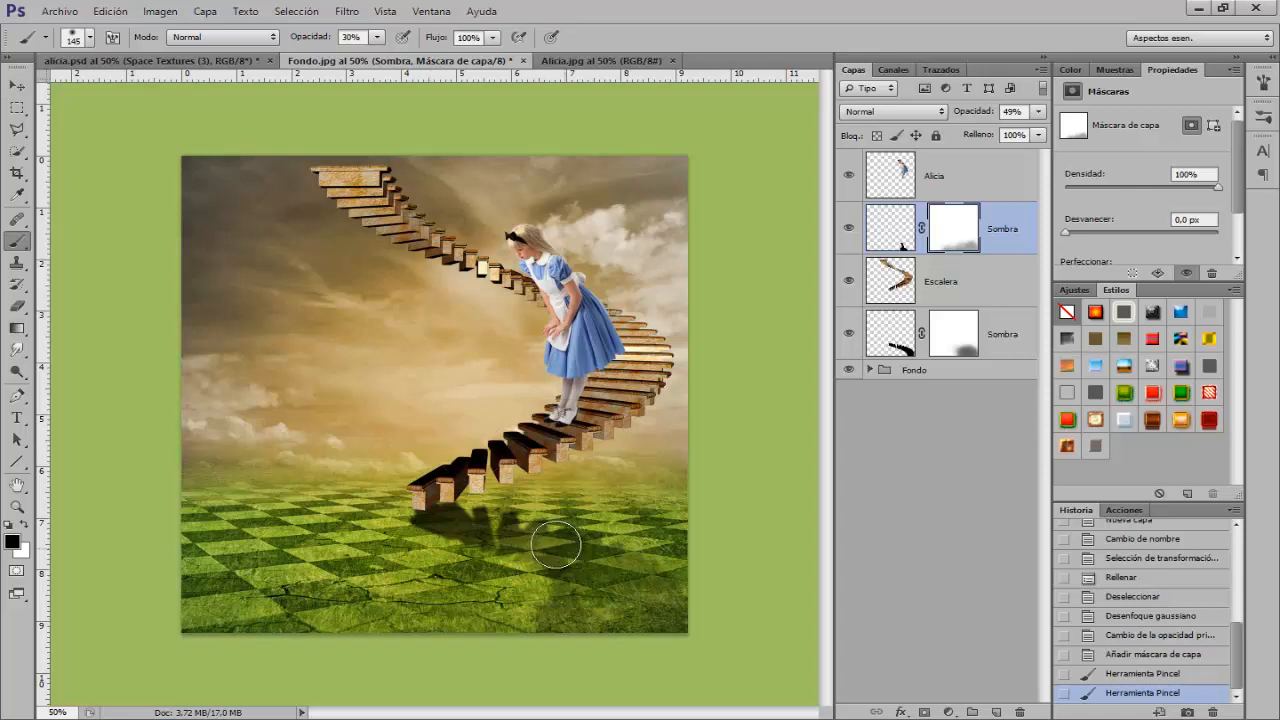
drag(600, 537, 581, 545)
drag(314, 44, 325, 41)
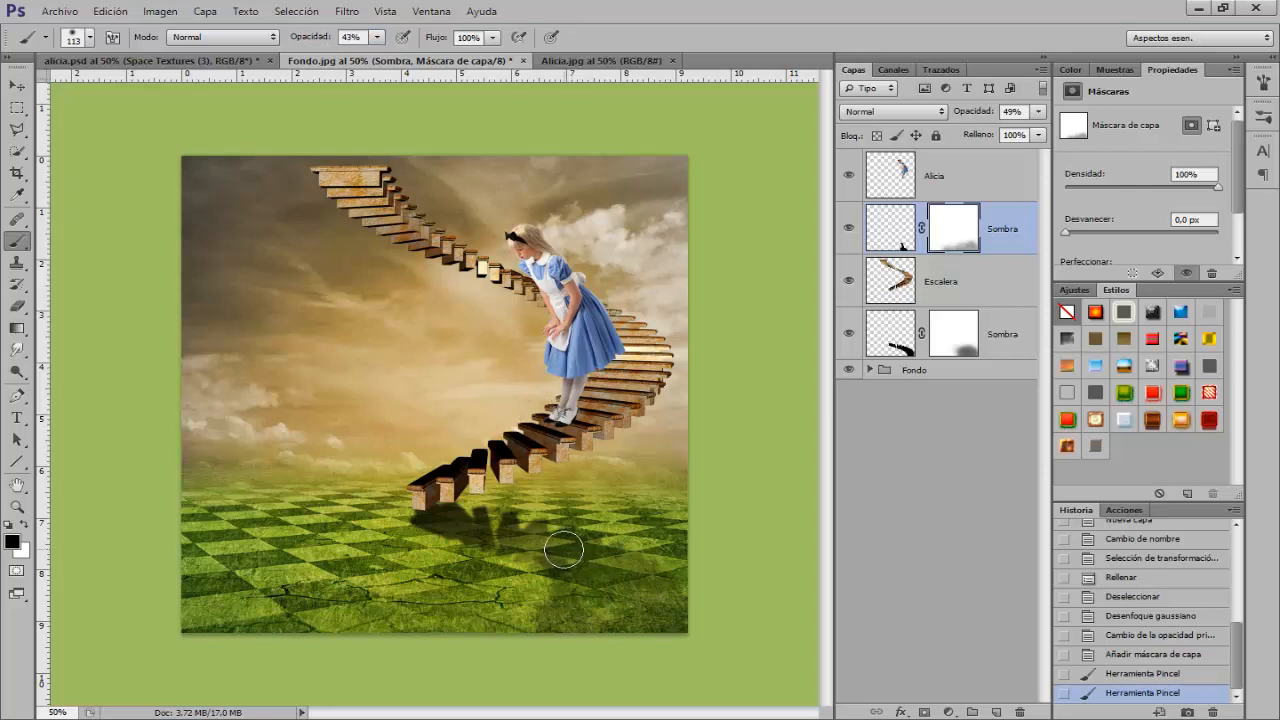
drag(563, 543, 510, 525)
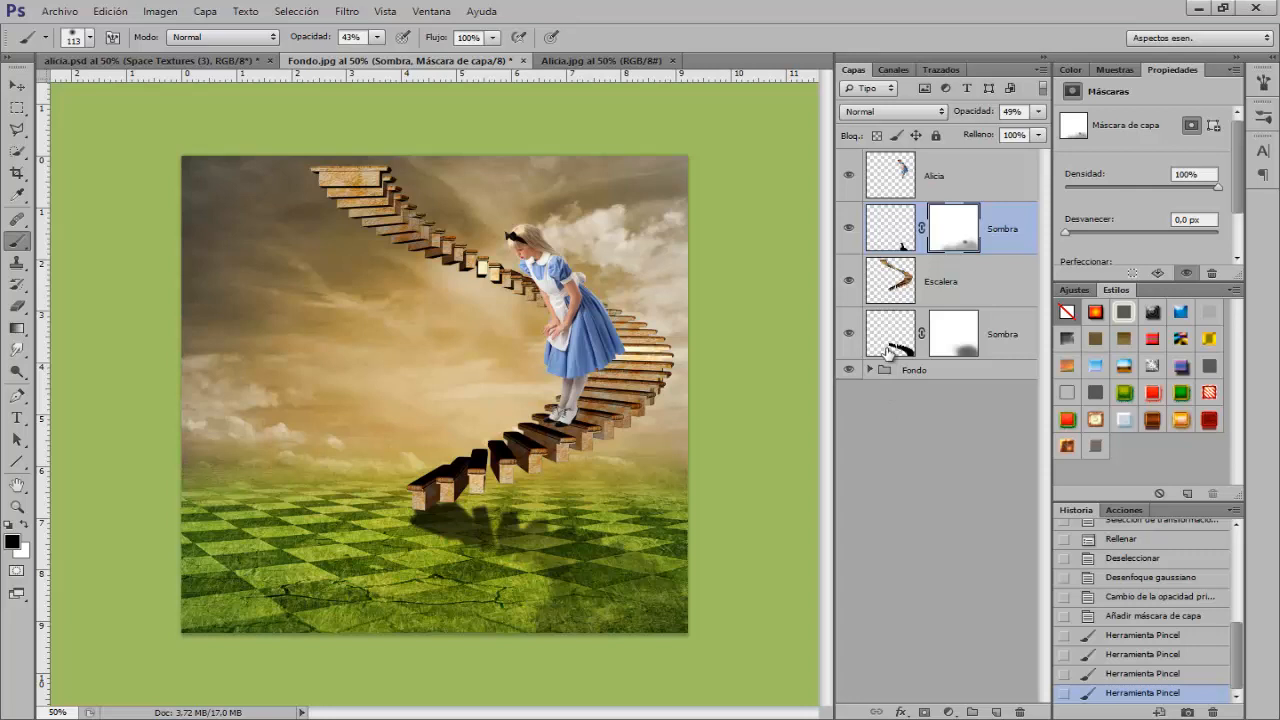
- Add an empty layer named Sombra between Alice's masked shadow layer and the Alicia layer
click(996, 712)
double_click(940, 230)
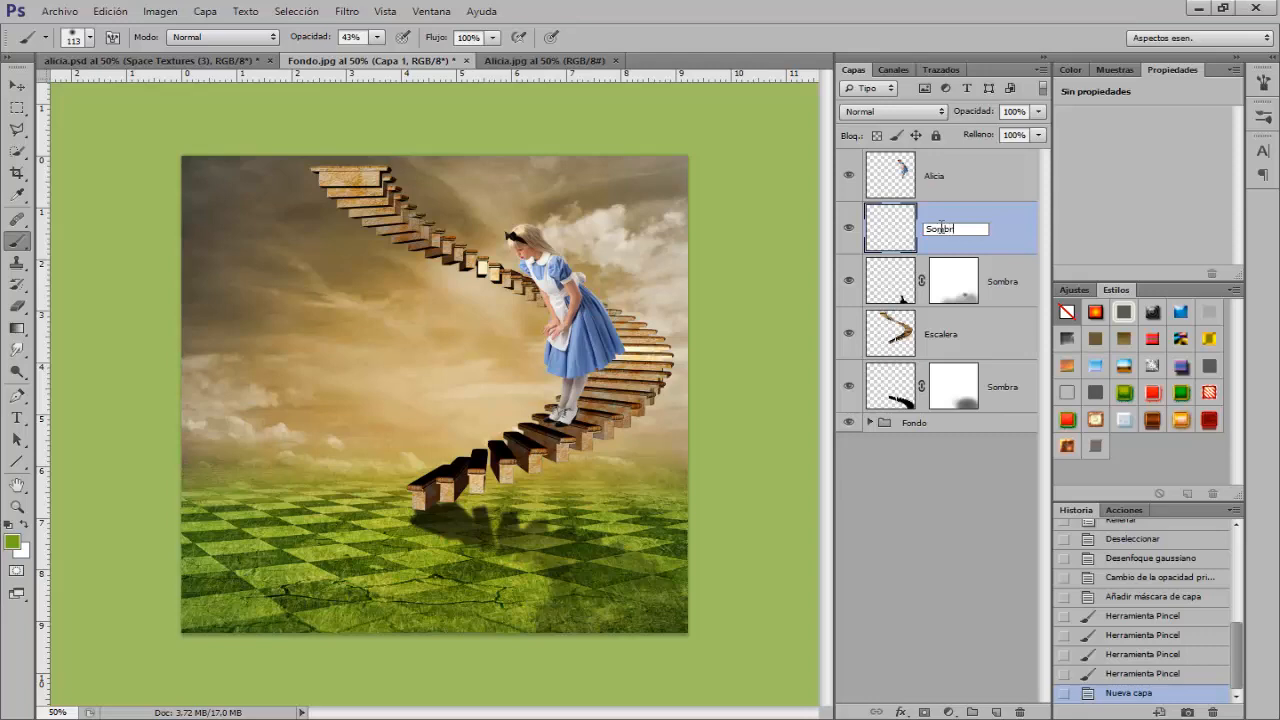
key(Return)
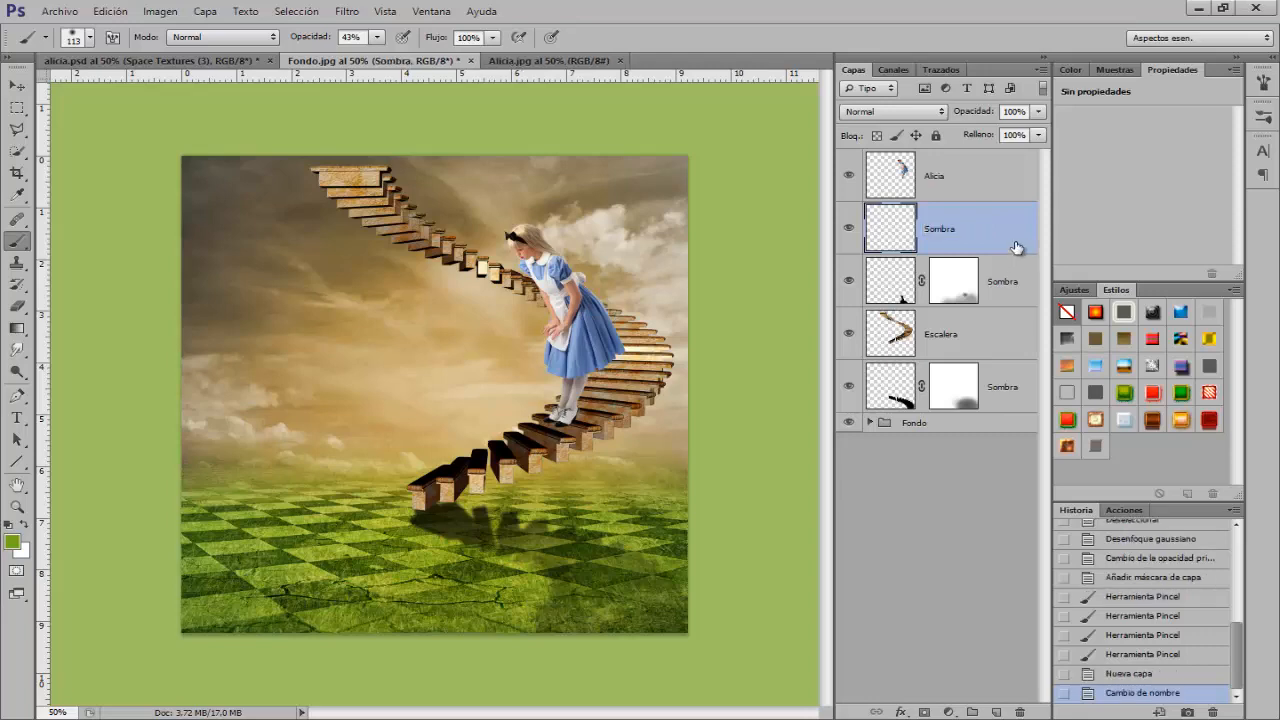
- Paint contact shadows under Alice's shoes on the new Sombra layer with a 31 px black brush at 18% opacity
key(ctrl+1)
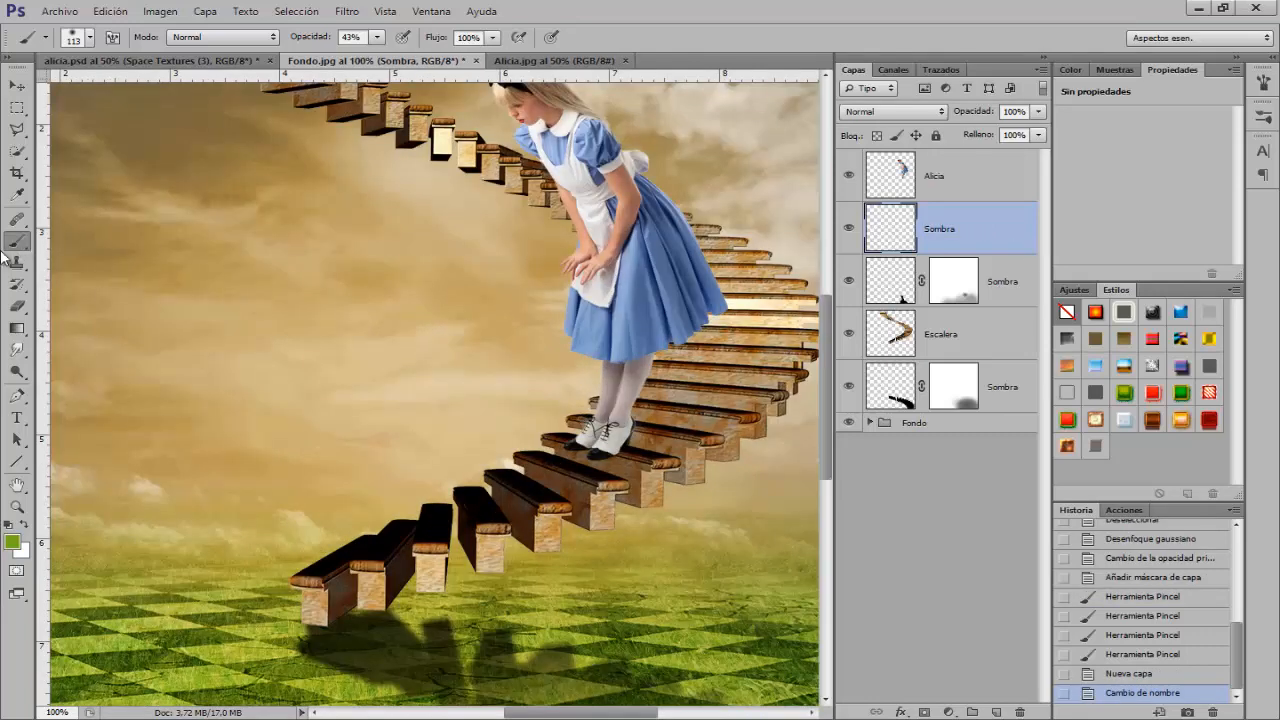
click(8, 522)
mouse_move(421, 349)
mouse_down()
mouse_move(393, 347)
mouse_move(376, 228)
mouse_up()
drag(312, 38, 307, 37)
drag(582, 446, 573, 443)
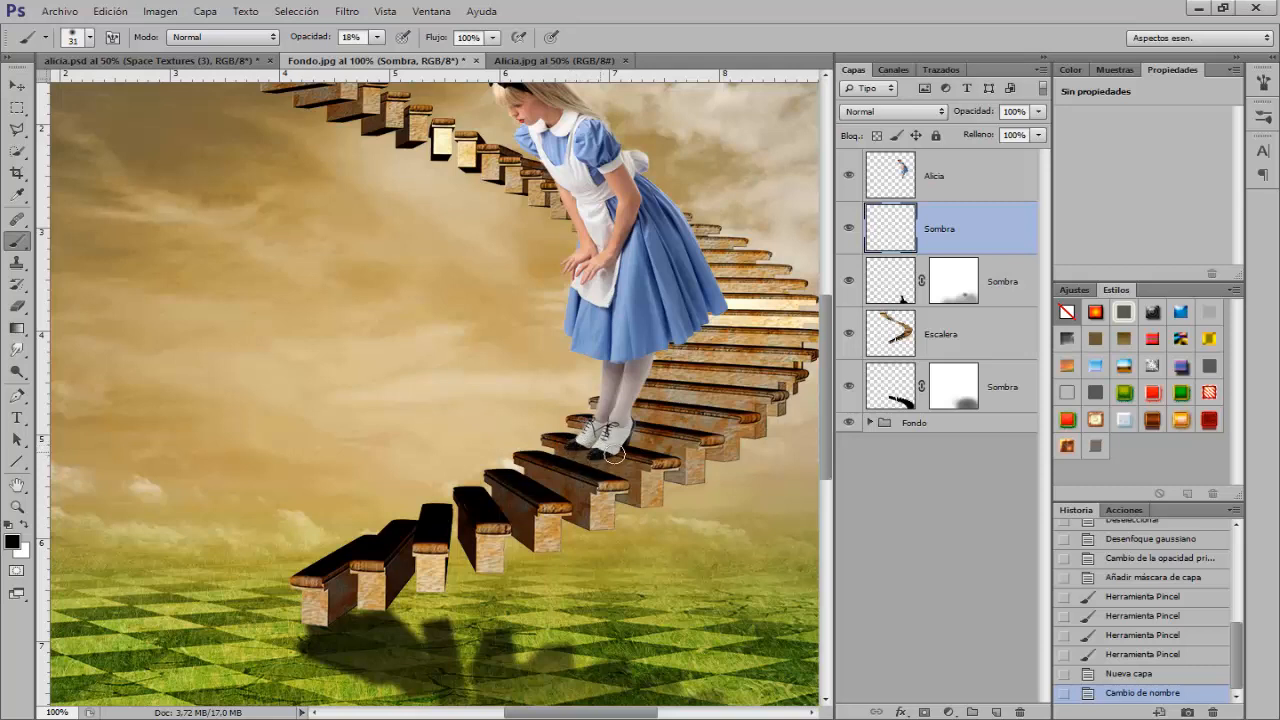
drag(621, 451, 607, 457)
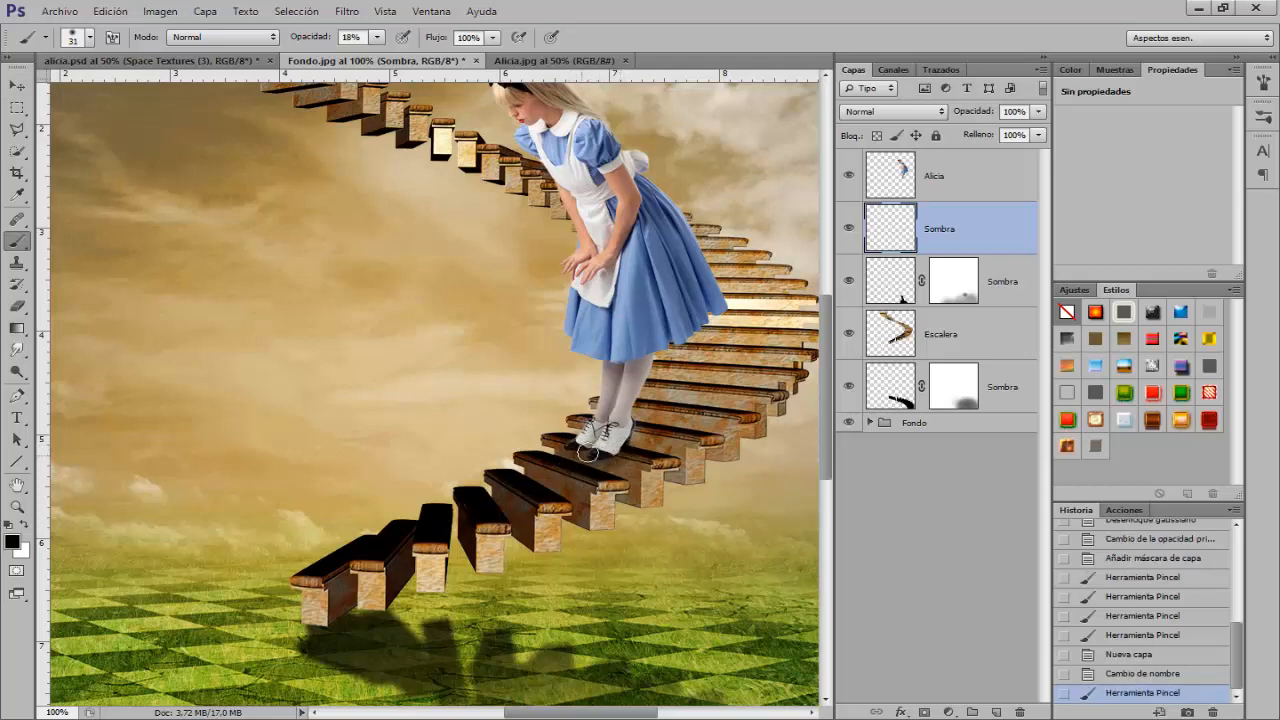
click(577, 455)
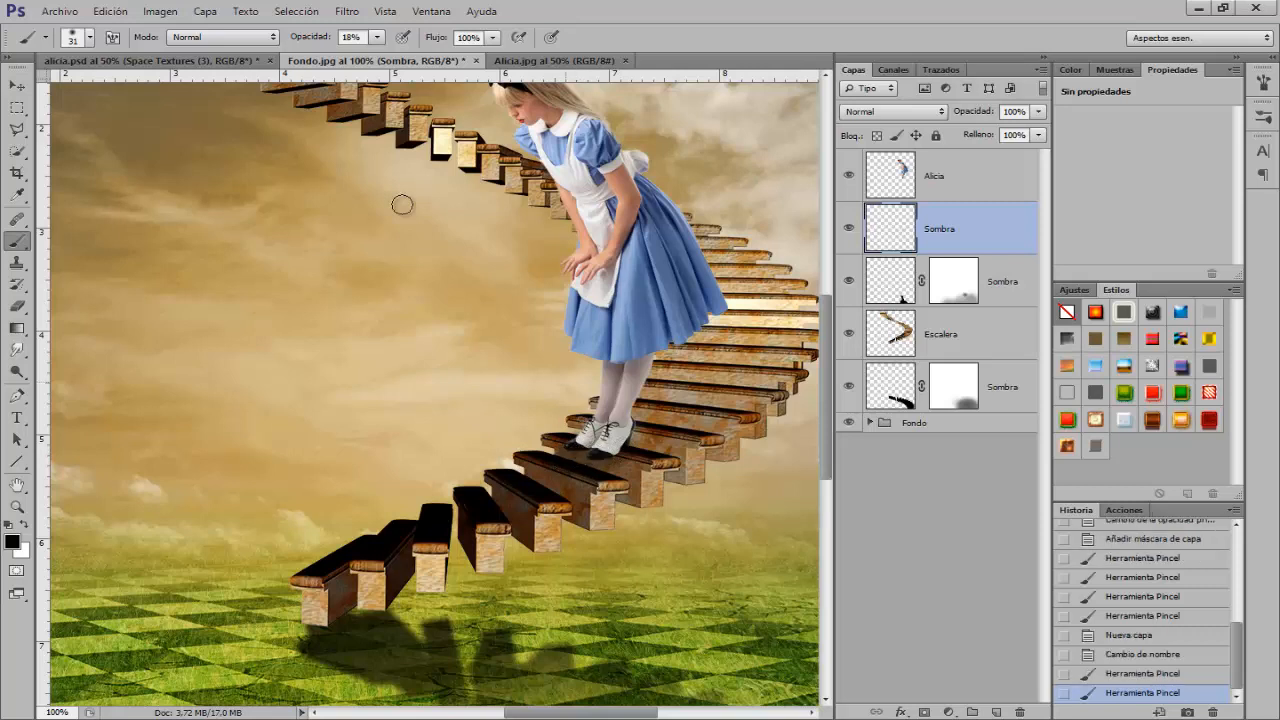
- Darken the shadow around Alice's shoes on the steps, raising the brush opacity to 31% and finally 39%
drag(305, 42, 318, 42)
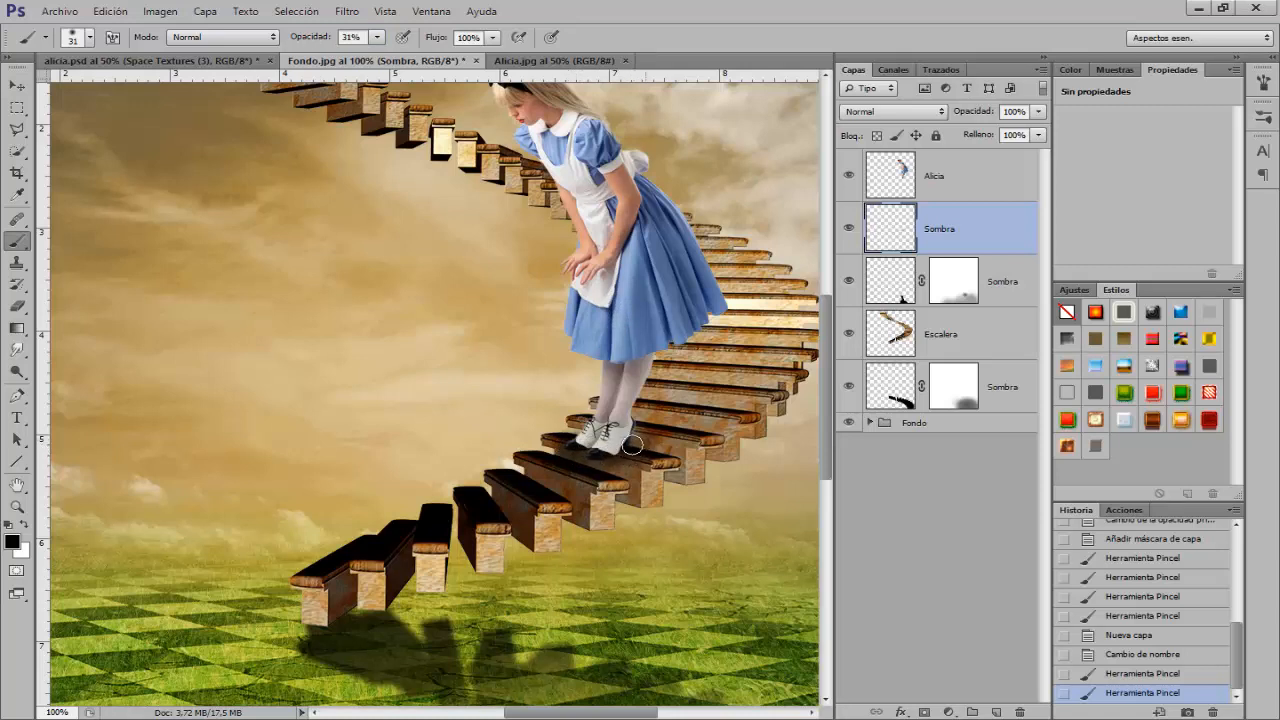
drag(633, 445, 628, 438)
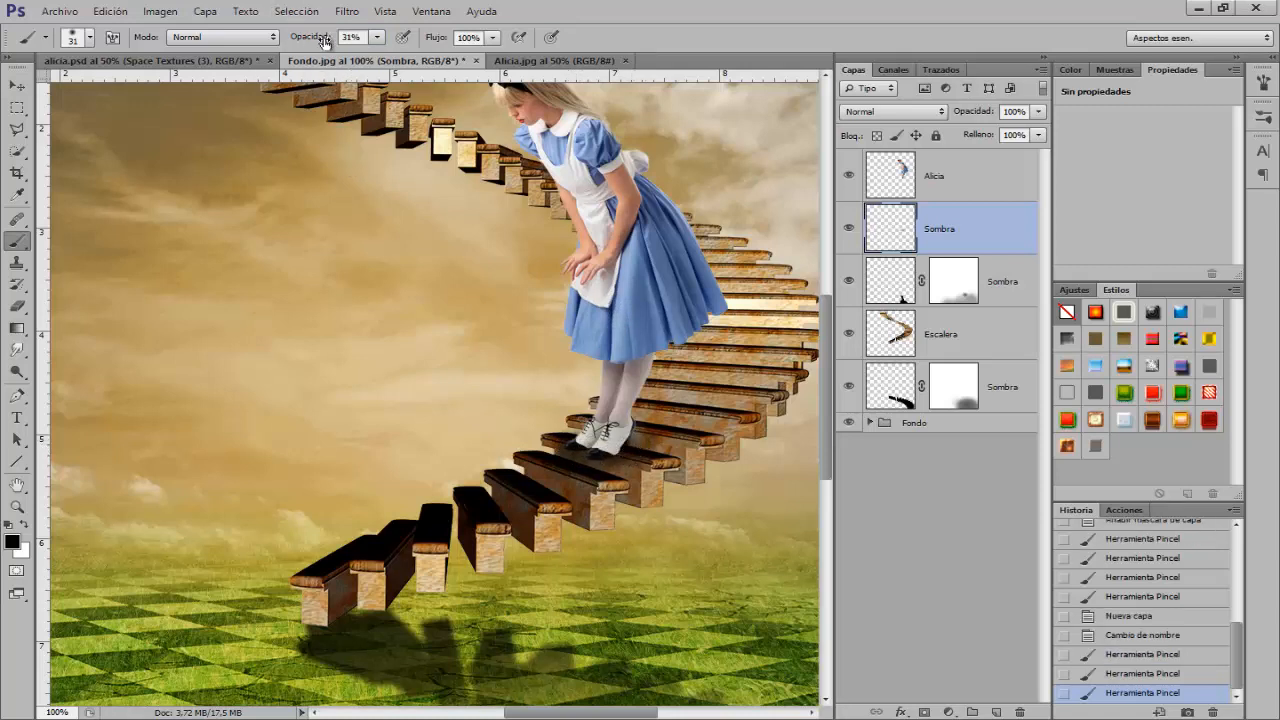
drag(322, 40, 330, 40)
drag(641, 399, 692, 293)
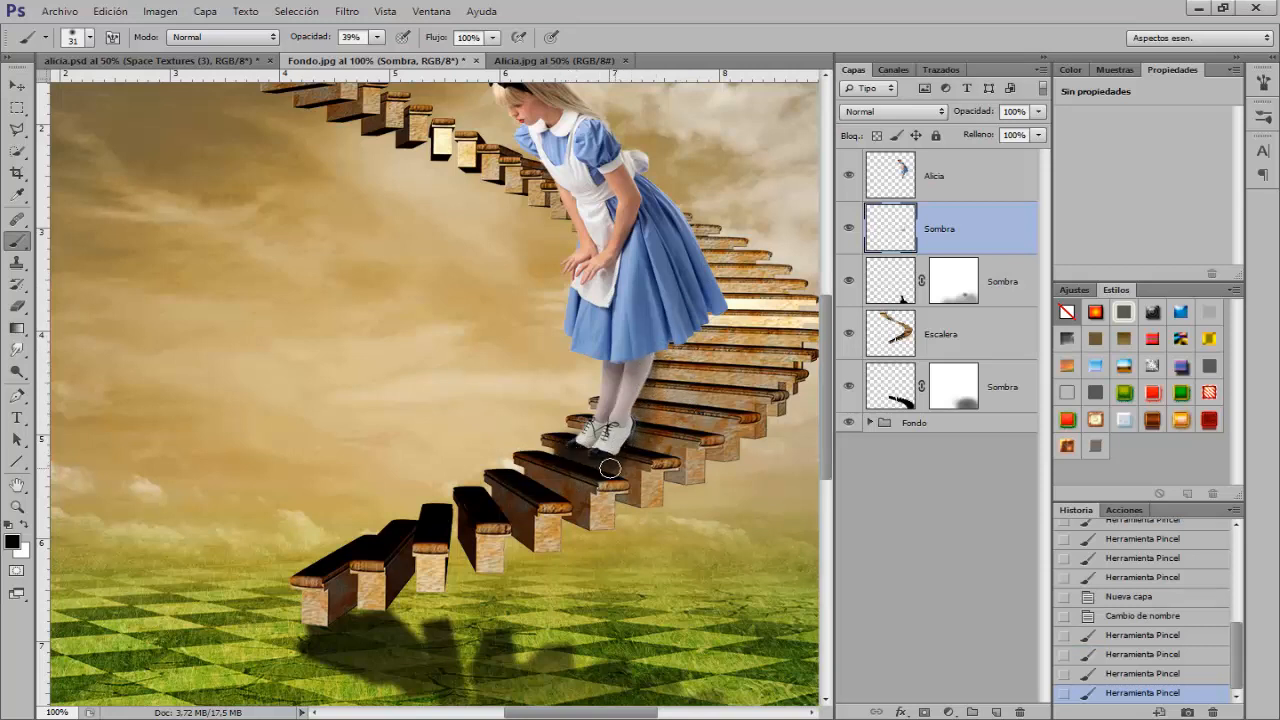
drag(606, 463, 580, 451)
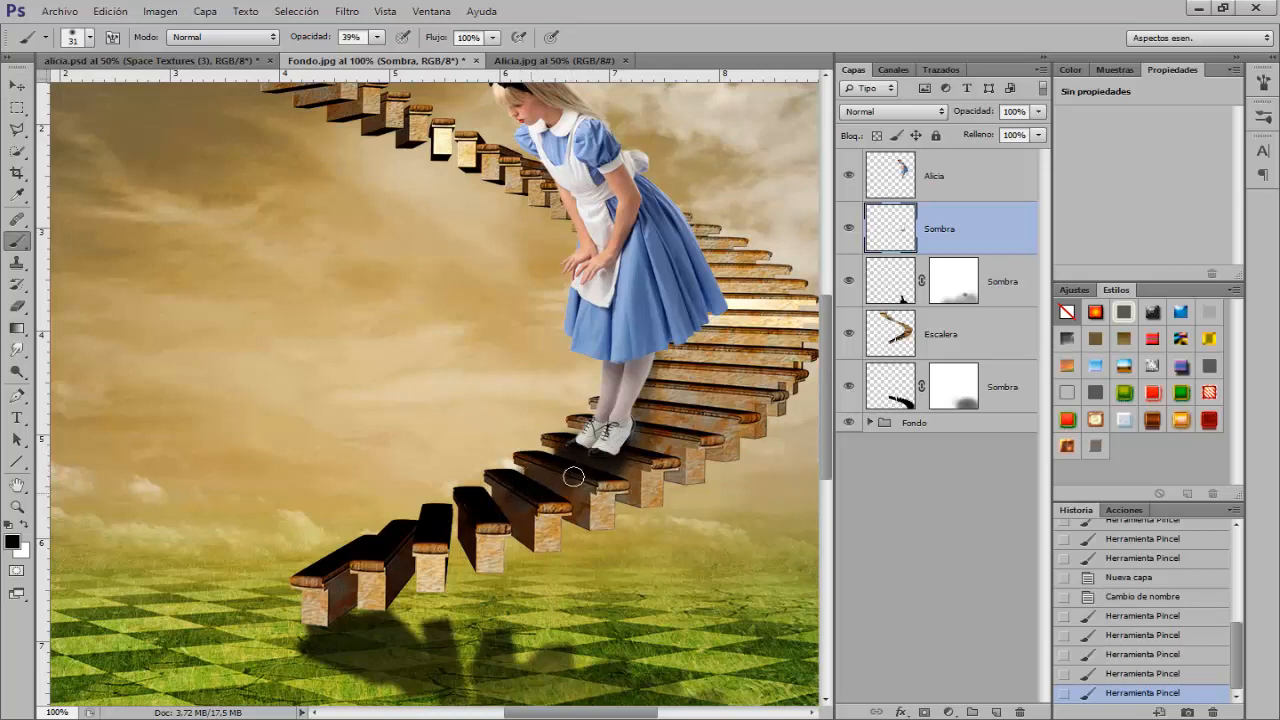
click(610, 458)
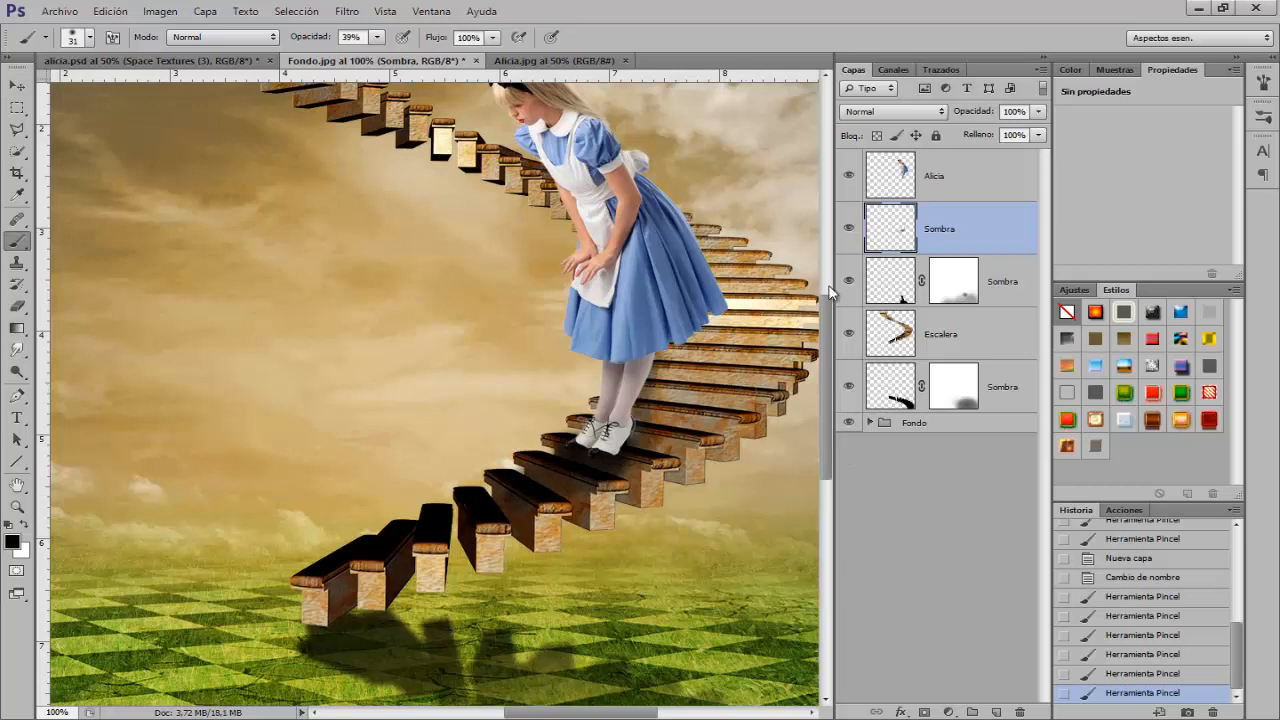
- Compare the shoe shadow layer hidden and shown, and soften it with the last-used Gaussian Blur
click(849, 230)
click(849, 230)
click(346, 12)
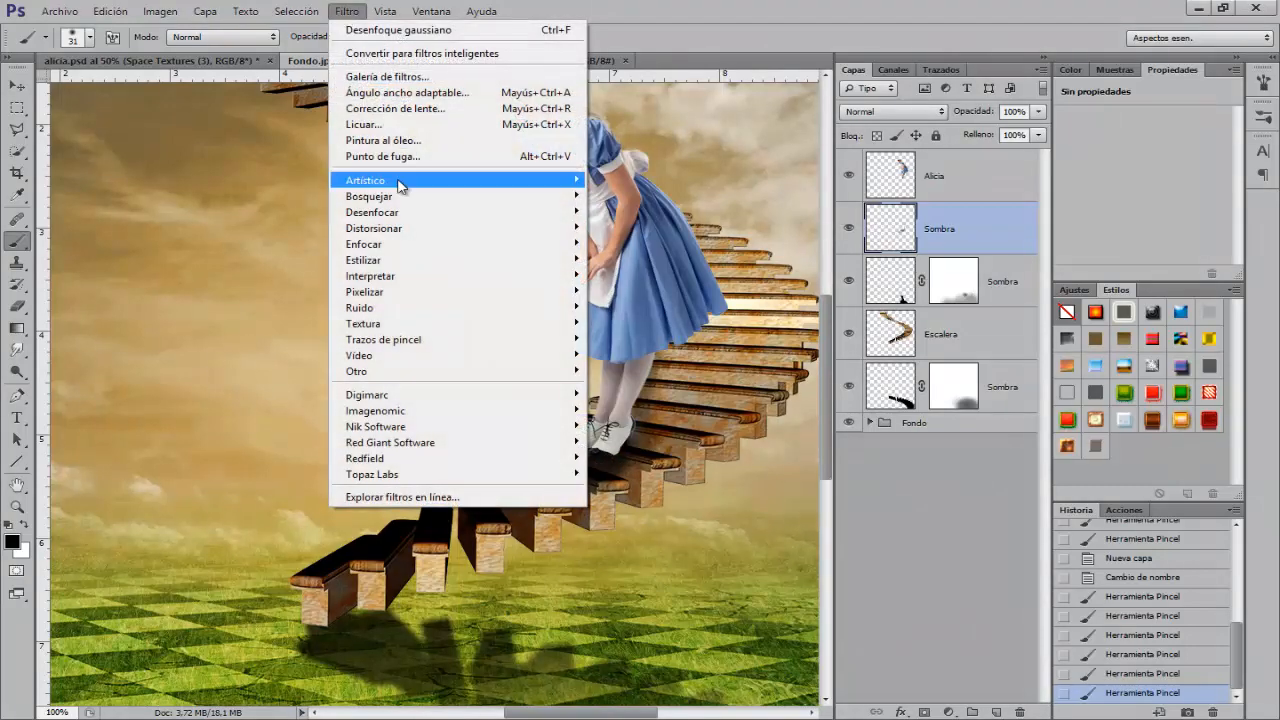
click(388, 33)
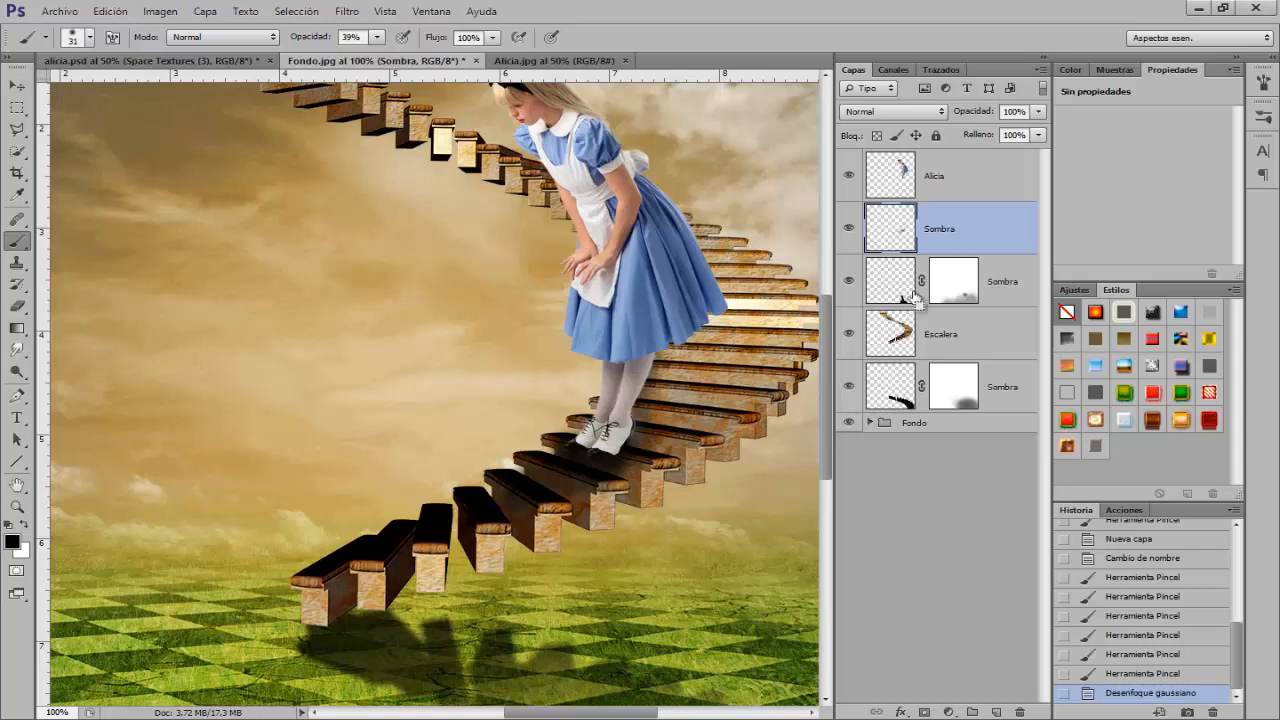
- Group all layers from Alicia down to the staircase's Sombra layer and name the group Alicia
key(ctrl+minus)
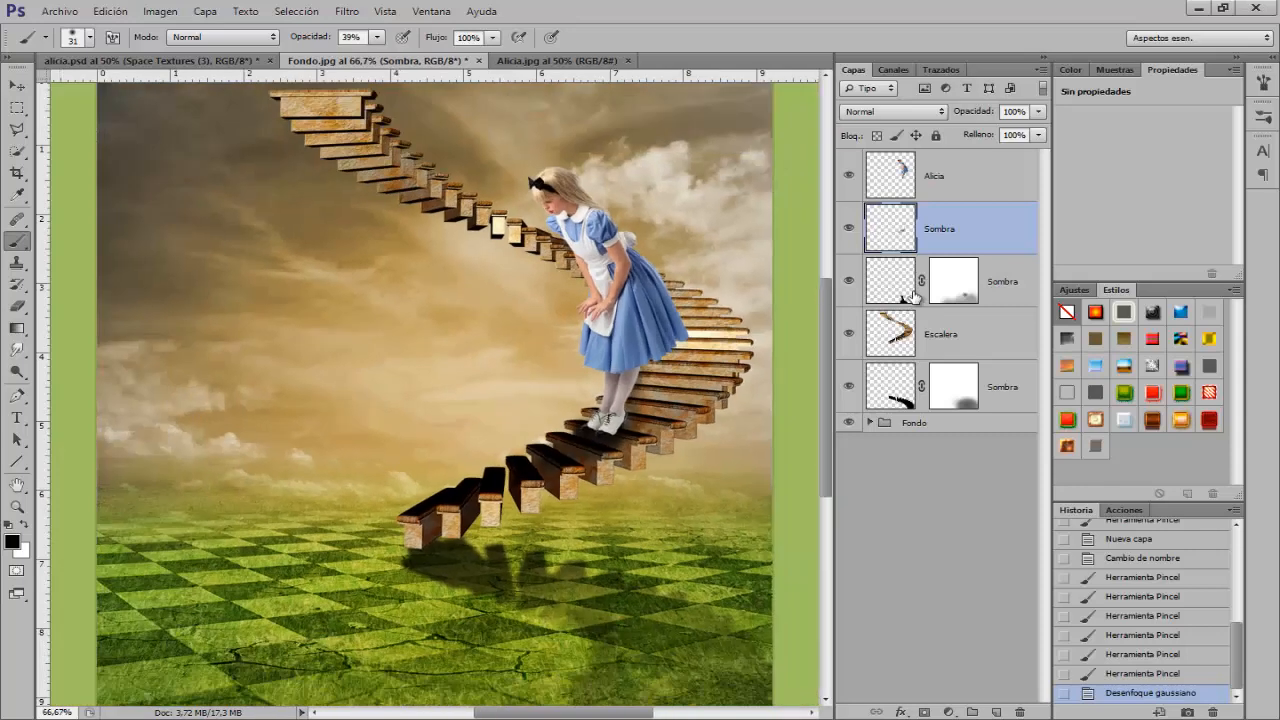
click(937, 180)
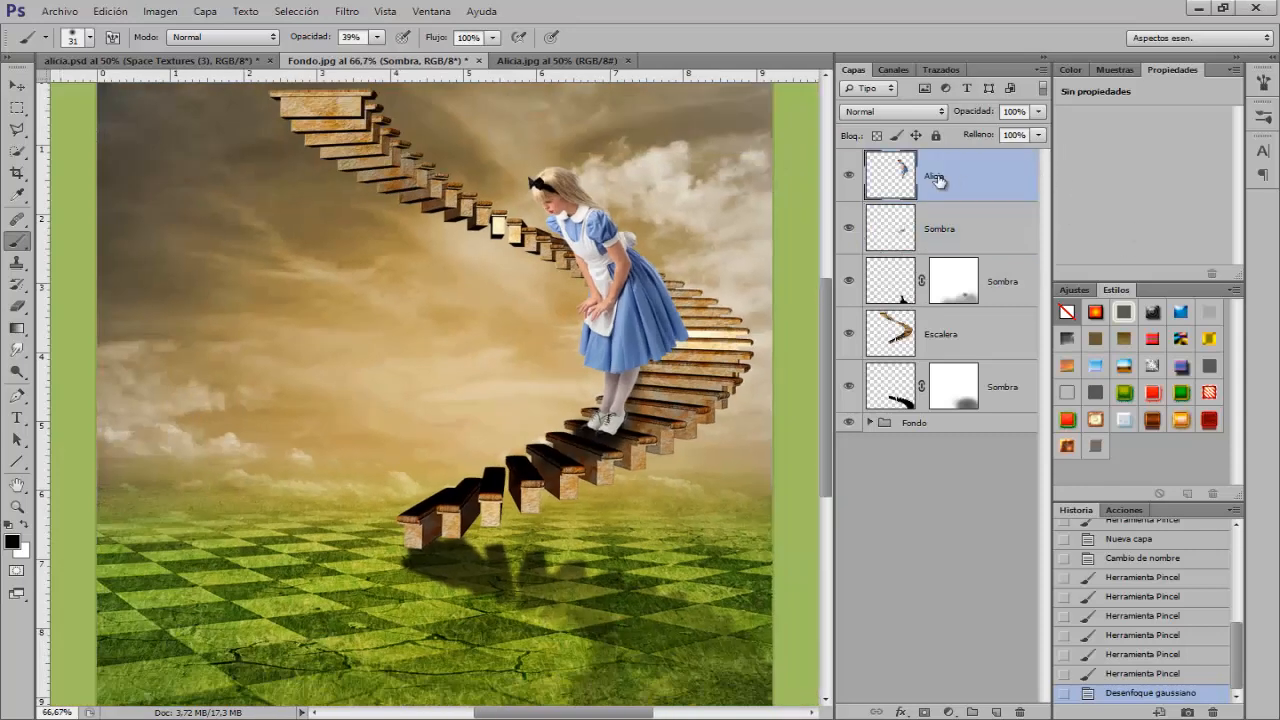
shift+click(1020, 390)
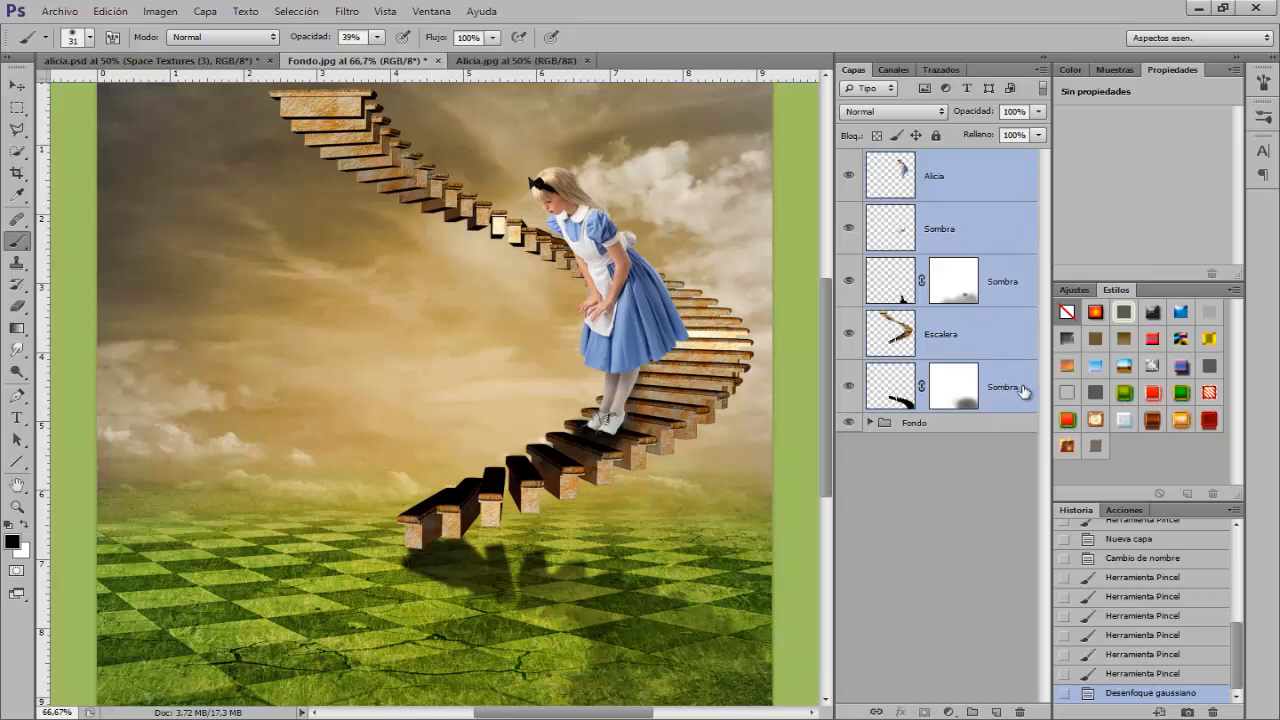
key(ctrl+g)
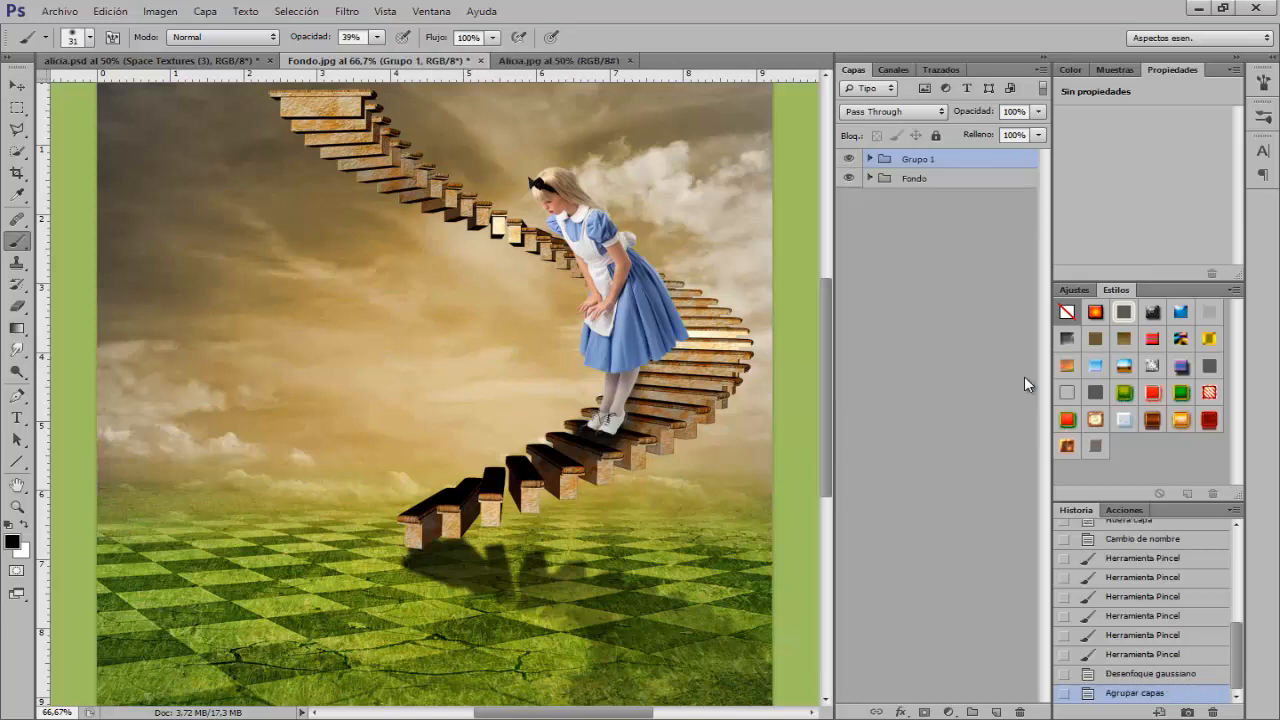
double_click(913, 160)
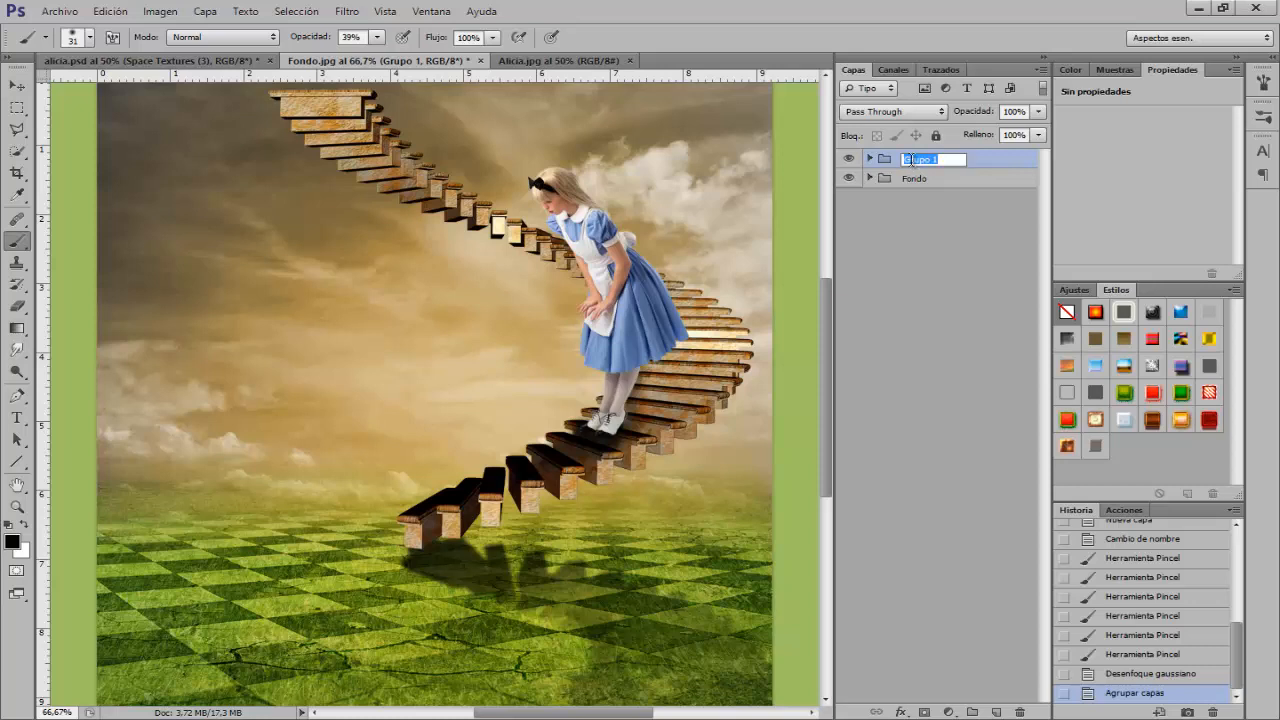
text(Alicia)
key(Return)
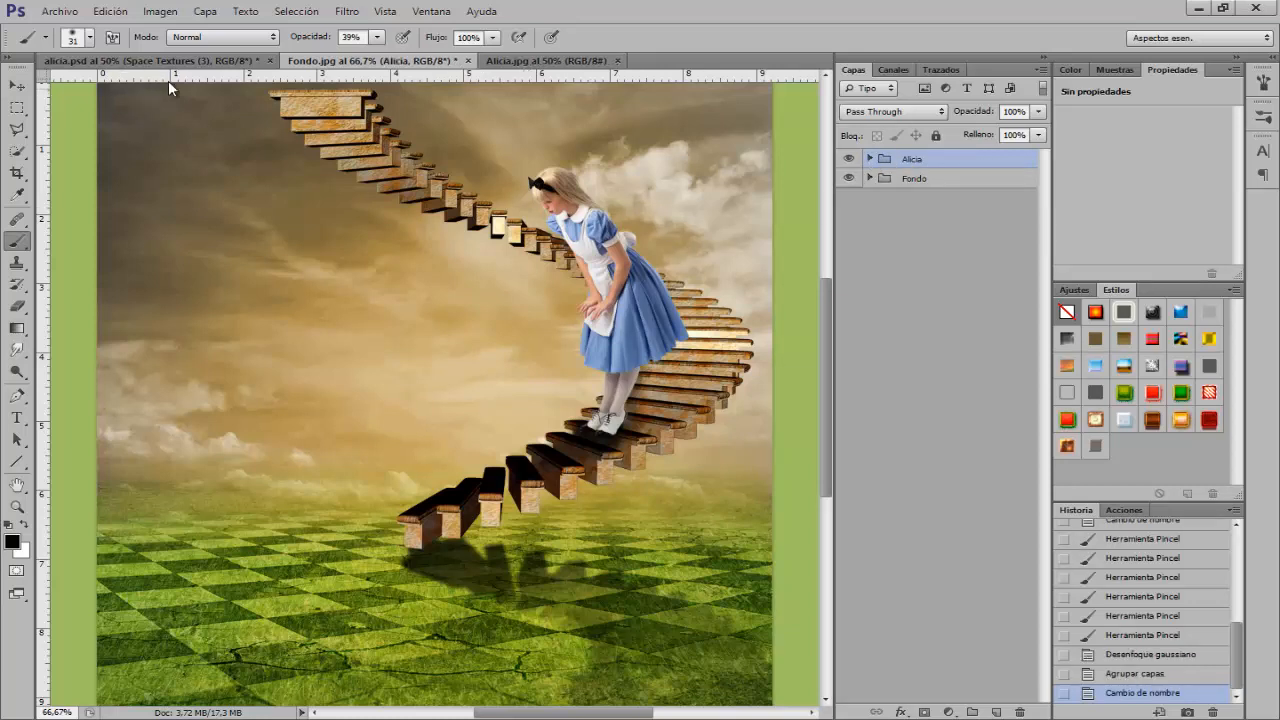
- Consult the finished composite in alicia.psd, and place the image Setas1.jpg in Fondo.jpg above the Alicia group
click(218, 60)
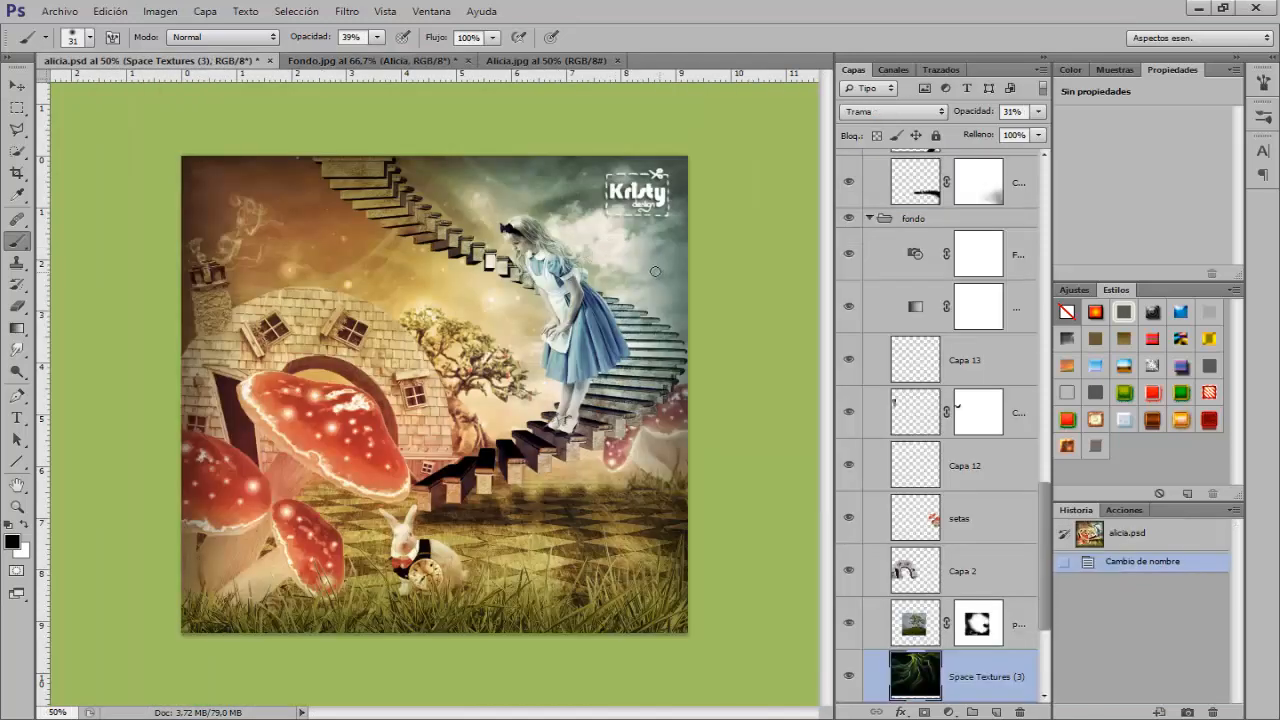
click(406, 62)
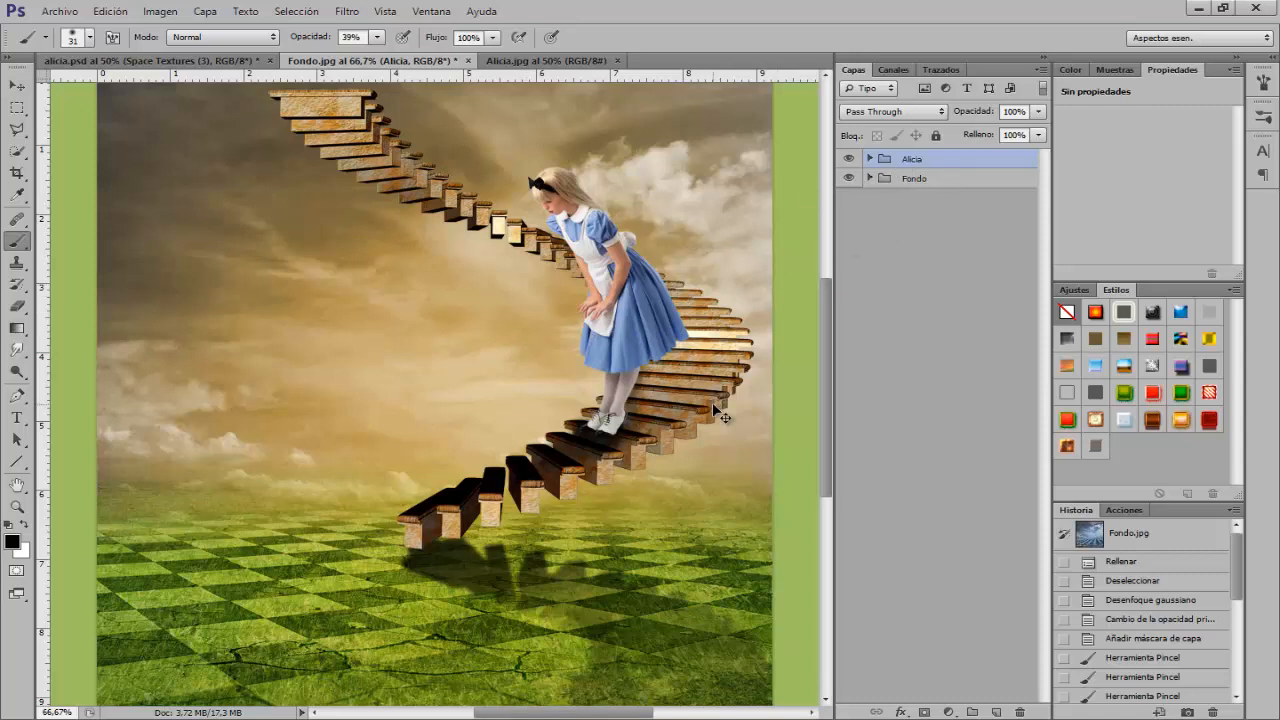
key(ctrl+minus)
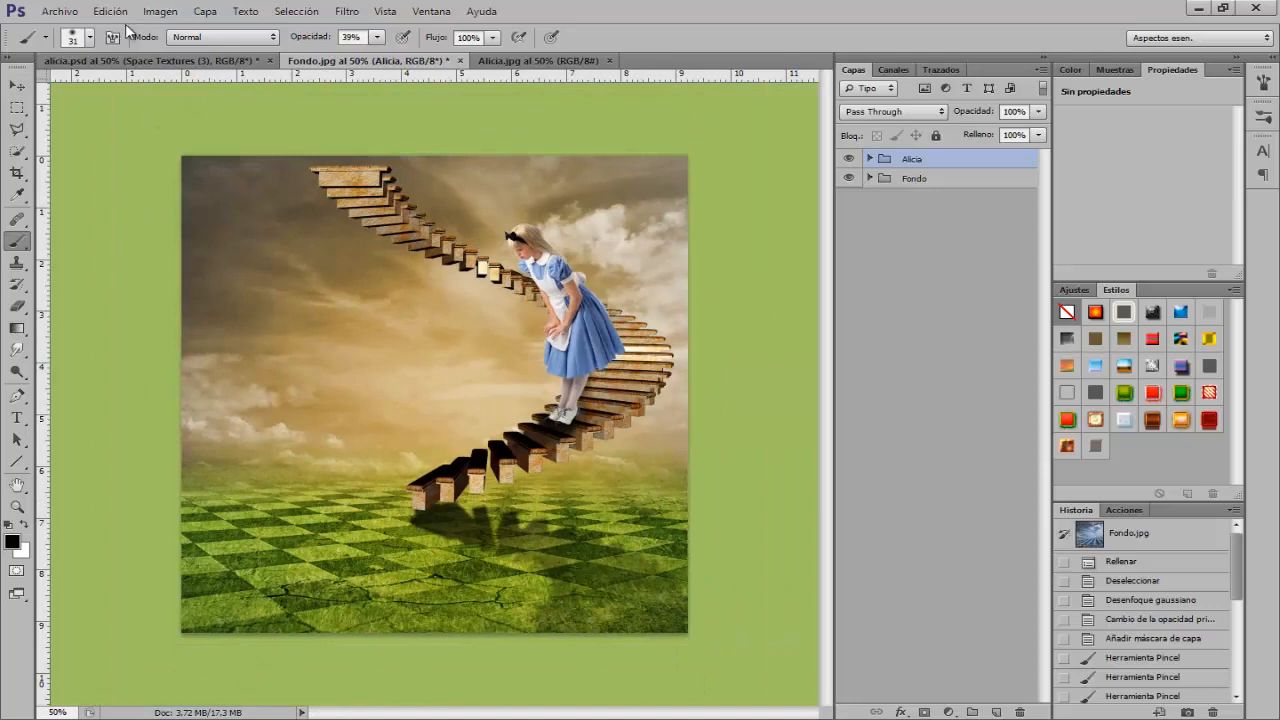
click(60, 11)
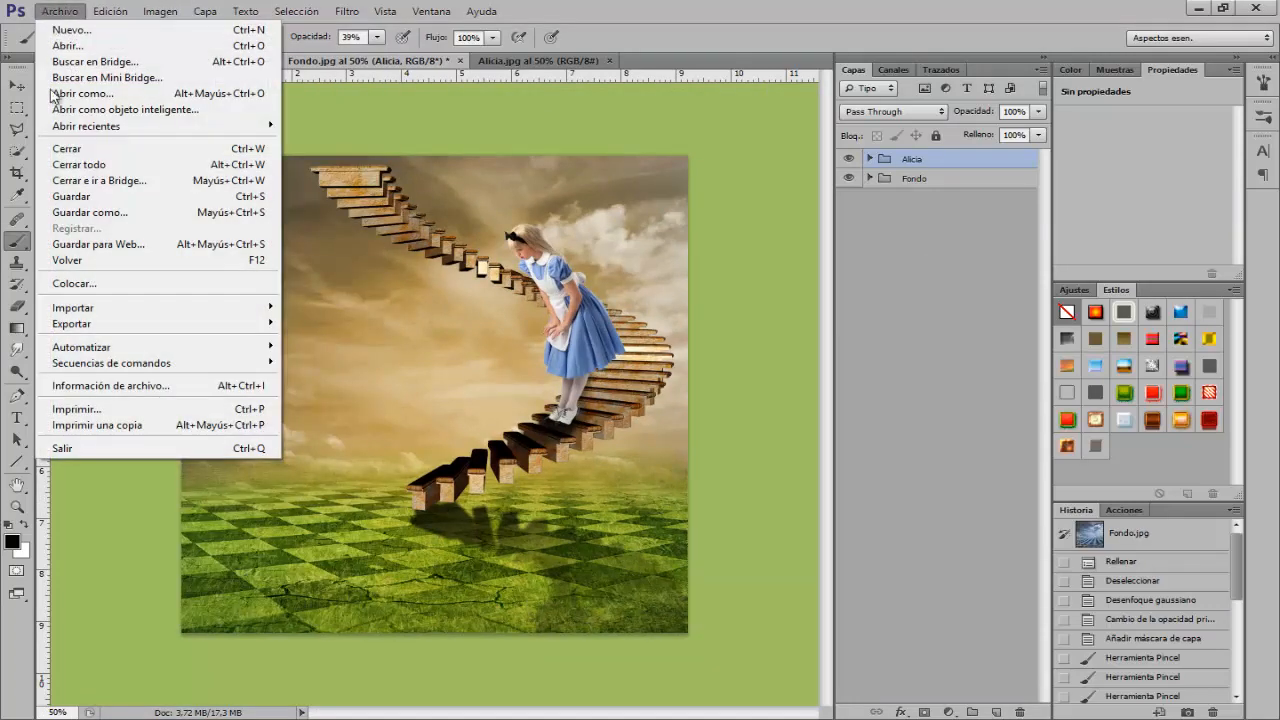
click(80, 283)
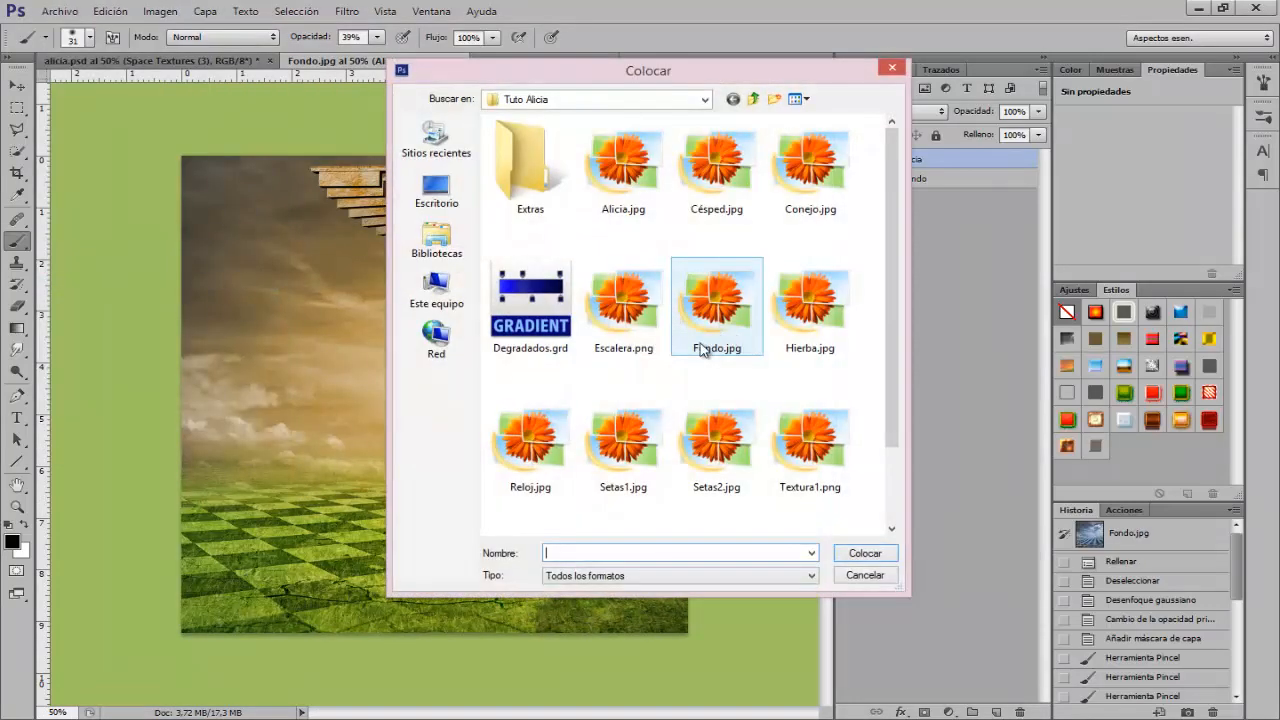
click(643, 452)
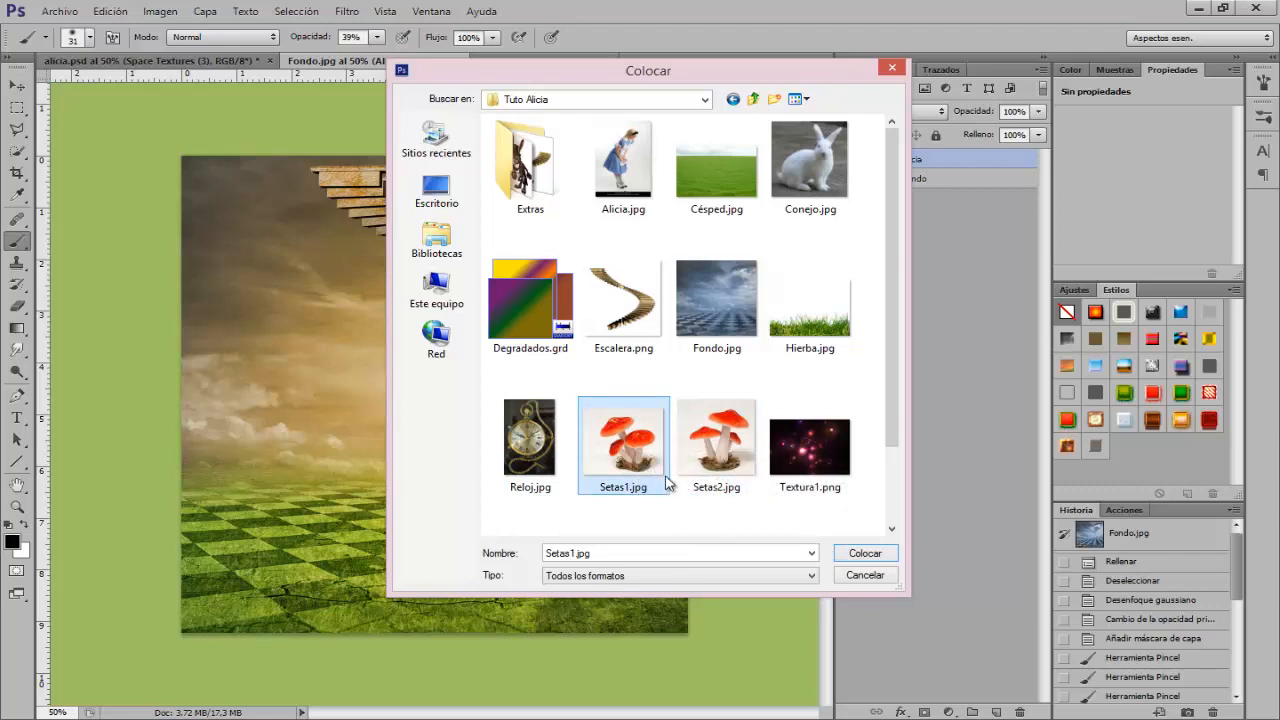
click(865, 553)
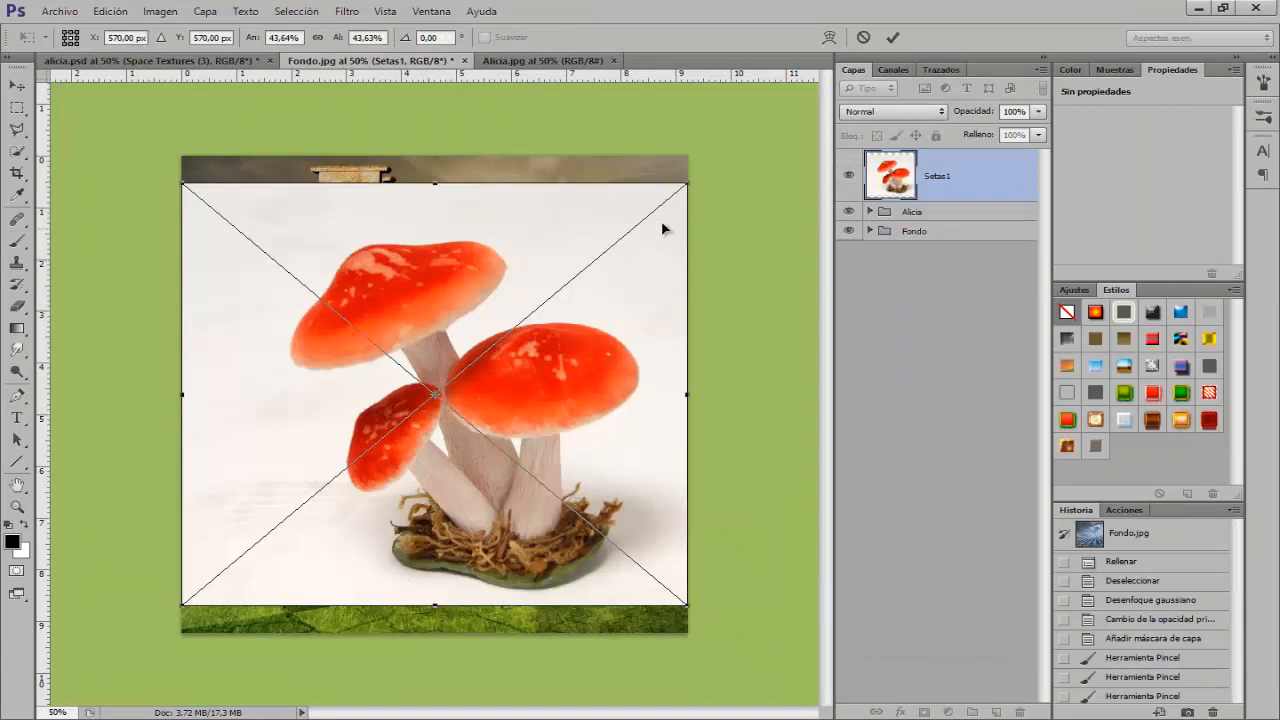
- Scale the placed mushroom image proportionally to about 41% and center it over the canvas
drag(680, 189, 664, 206)
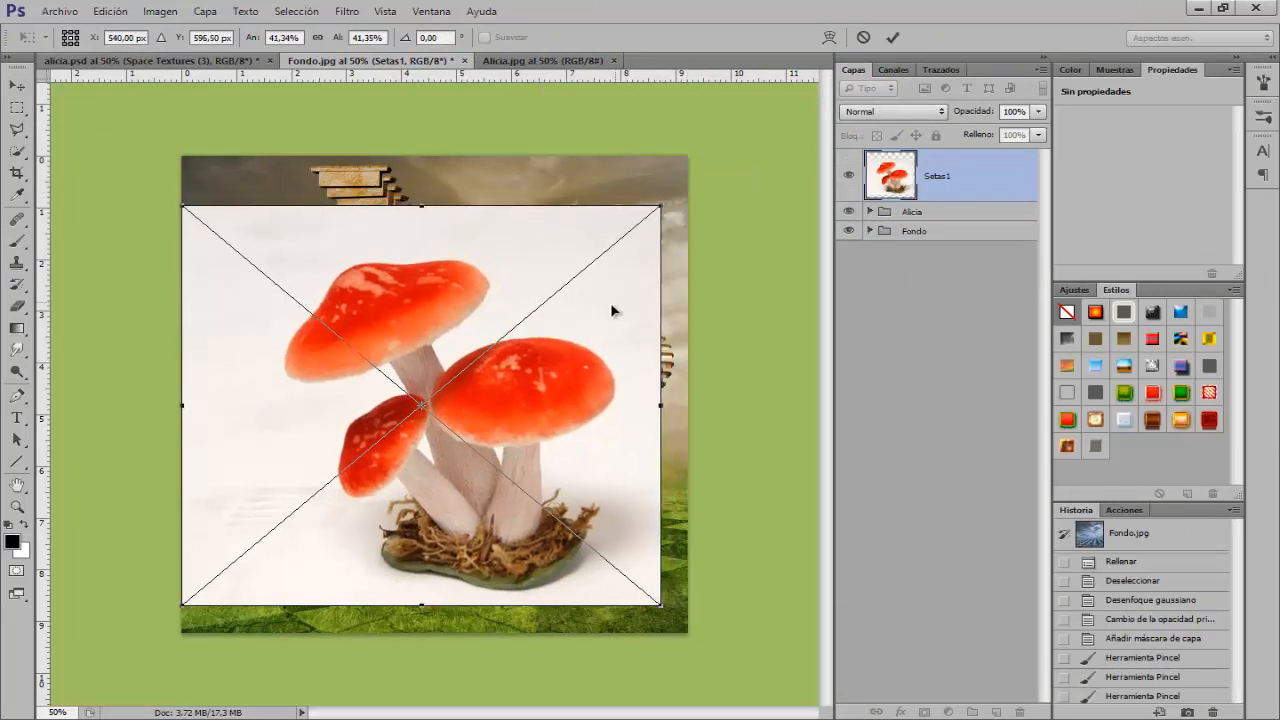
drag(613, 302, 624, 298)
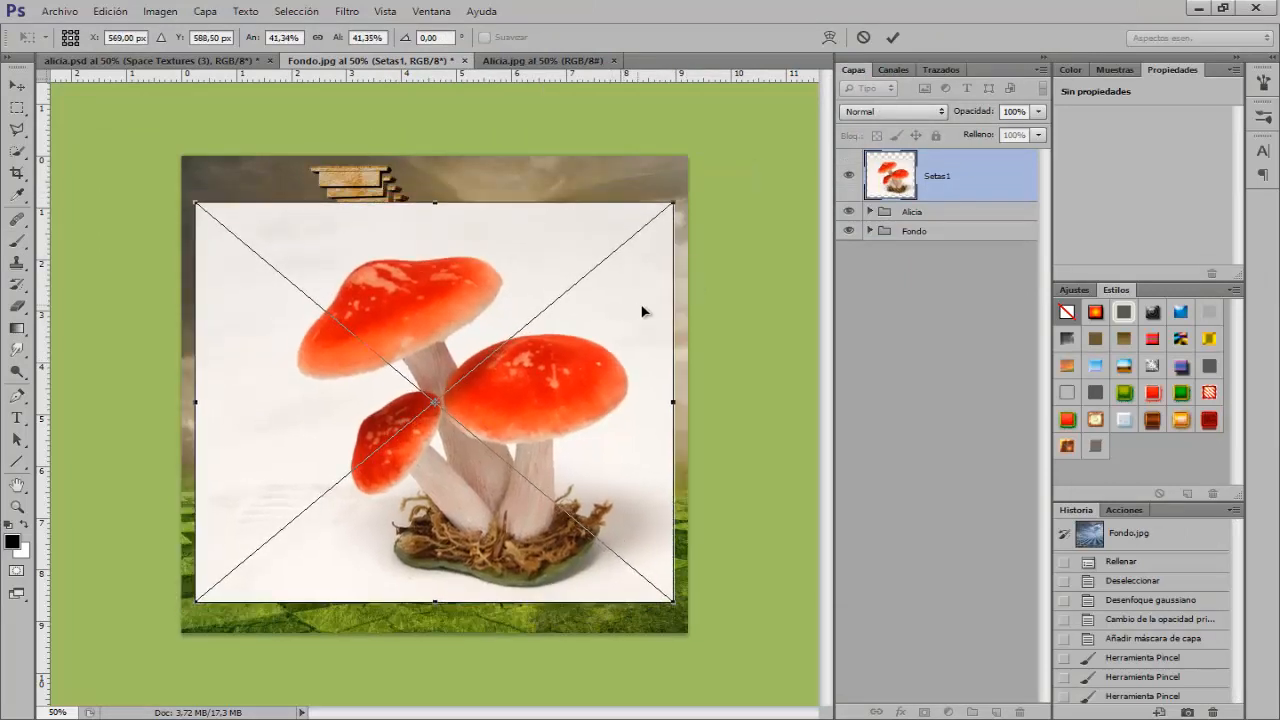
key(b)
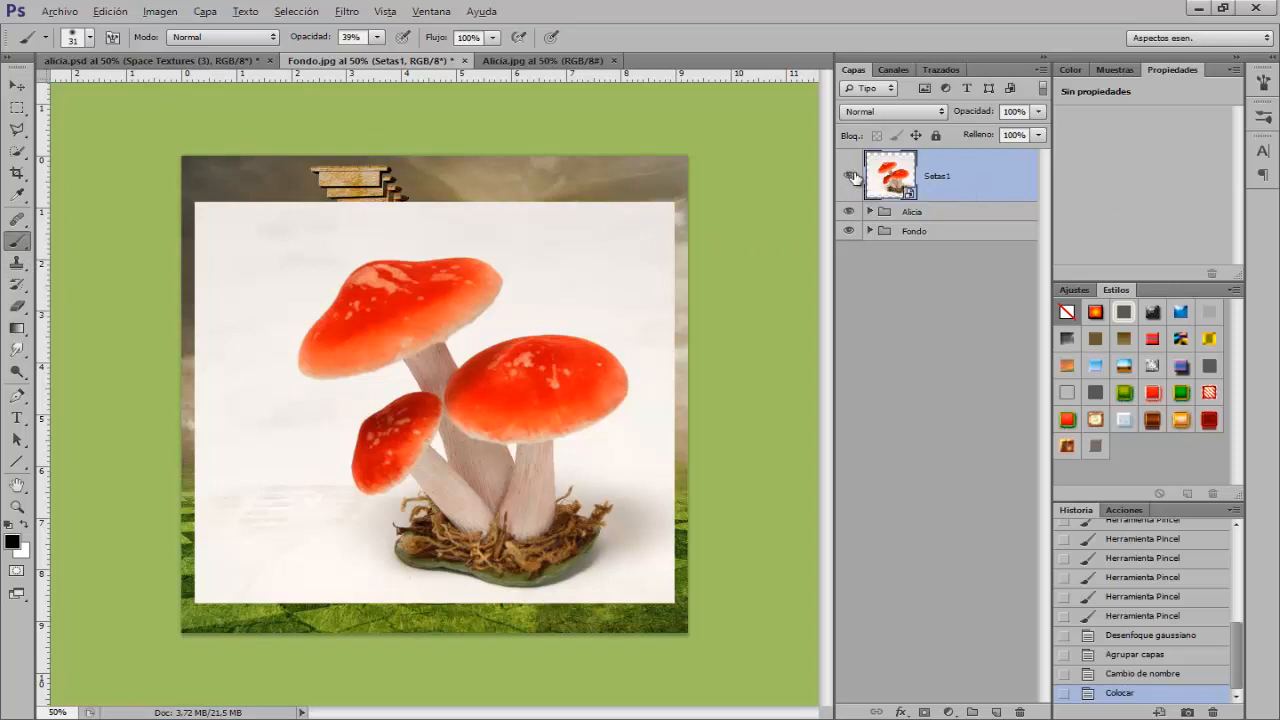
- Show only the Setas1 layer, hiding the Alicia and Fondo groups, and rasterize it
alt+click(849, 176)
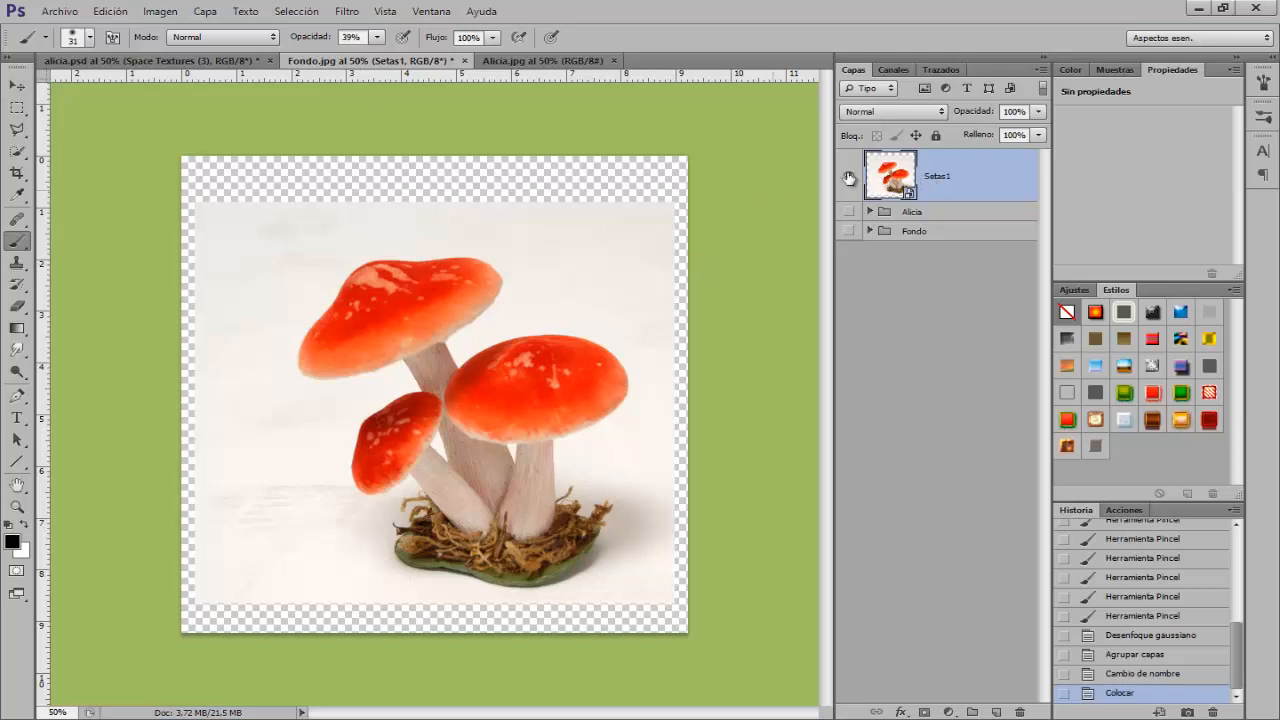
right_click(935, 186)
click(990, 310)
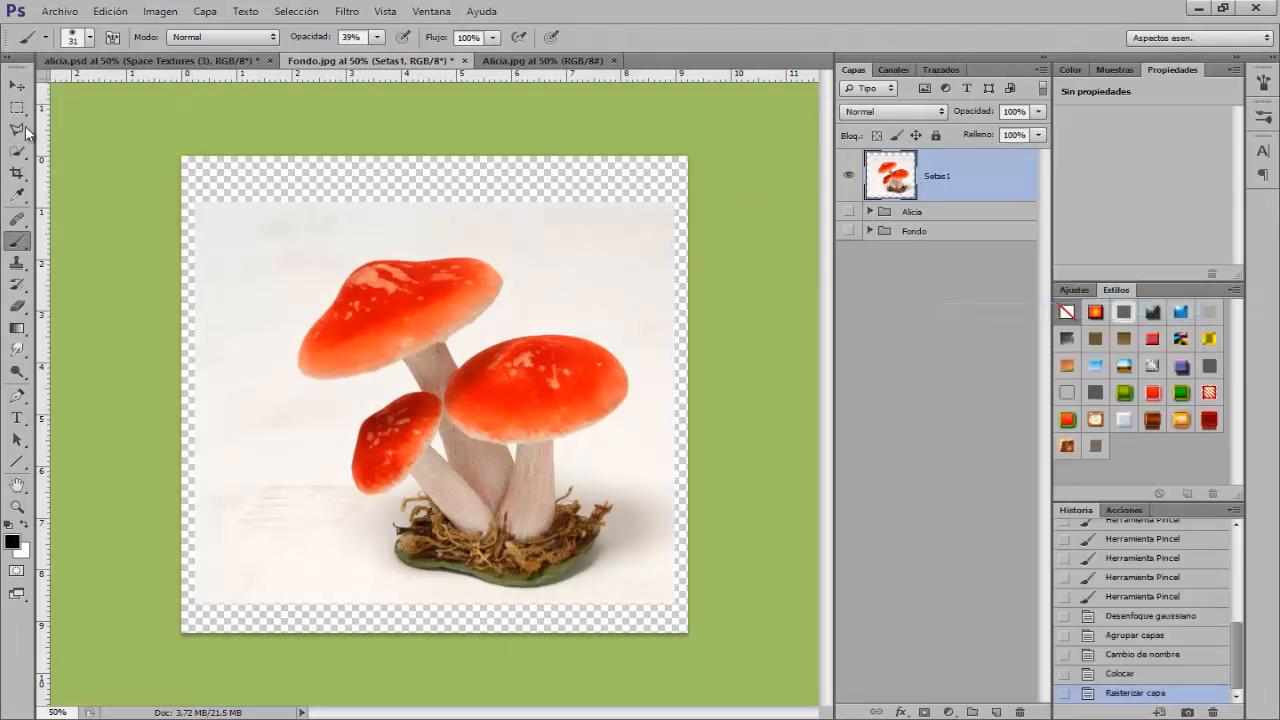
- Select the white background with the Magic Wand at tolerance 32, adding the gap between the stems and the shadow around the base
click(17, 151)
right_click(17, 151)
click(93, 169)
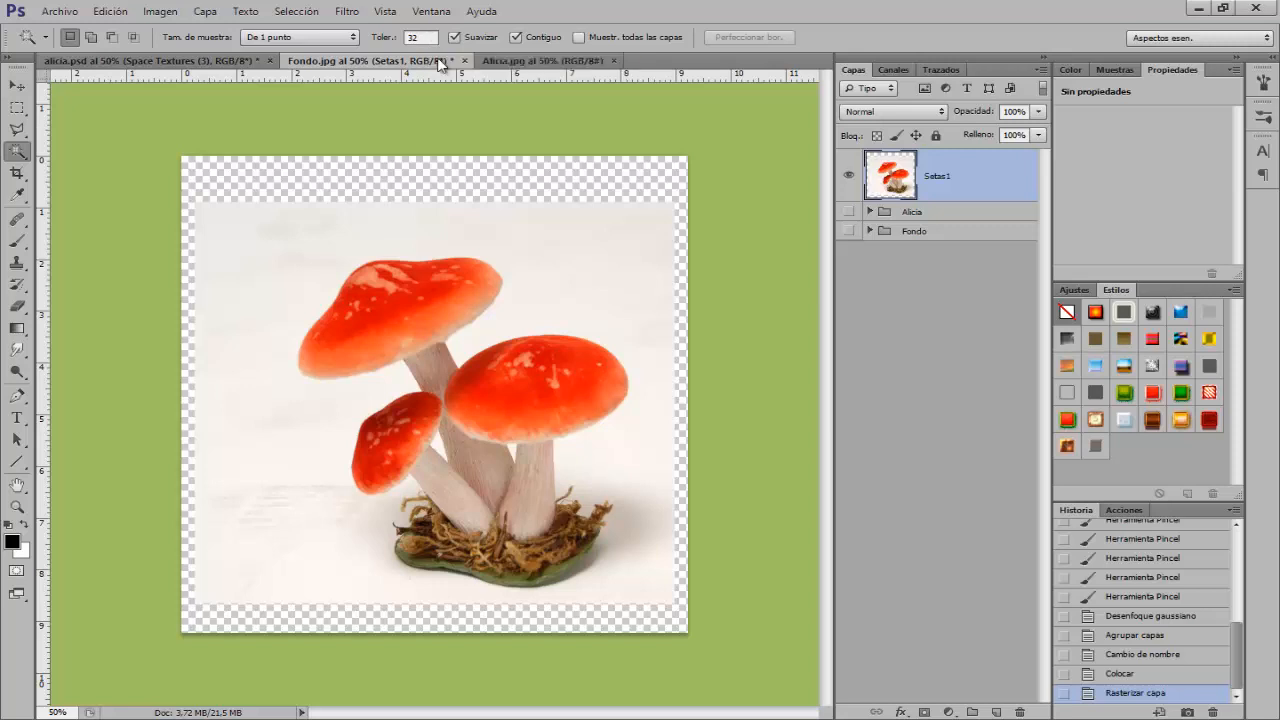
click(316, 468)
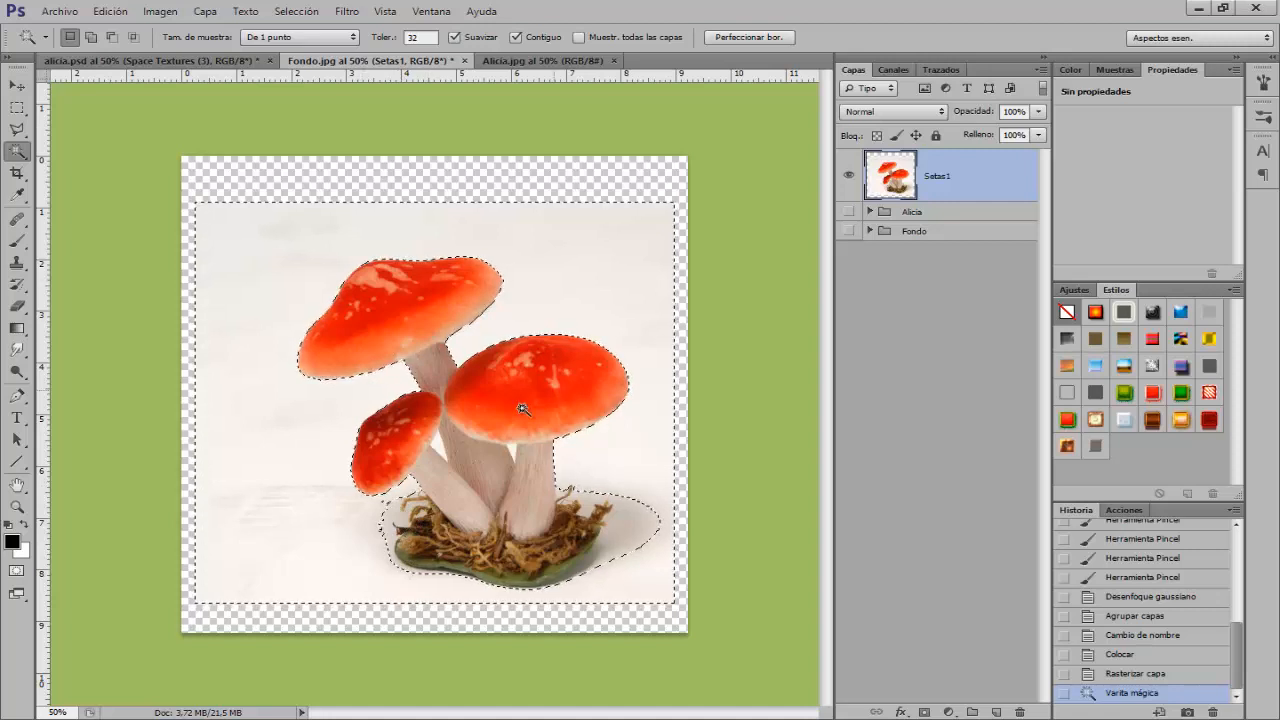
click(91, 38)
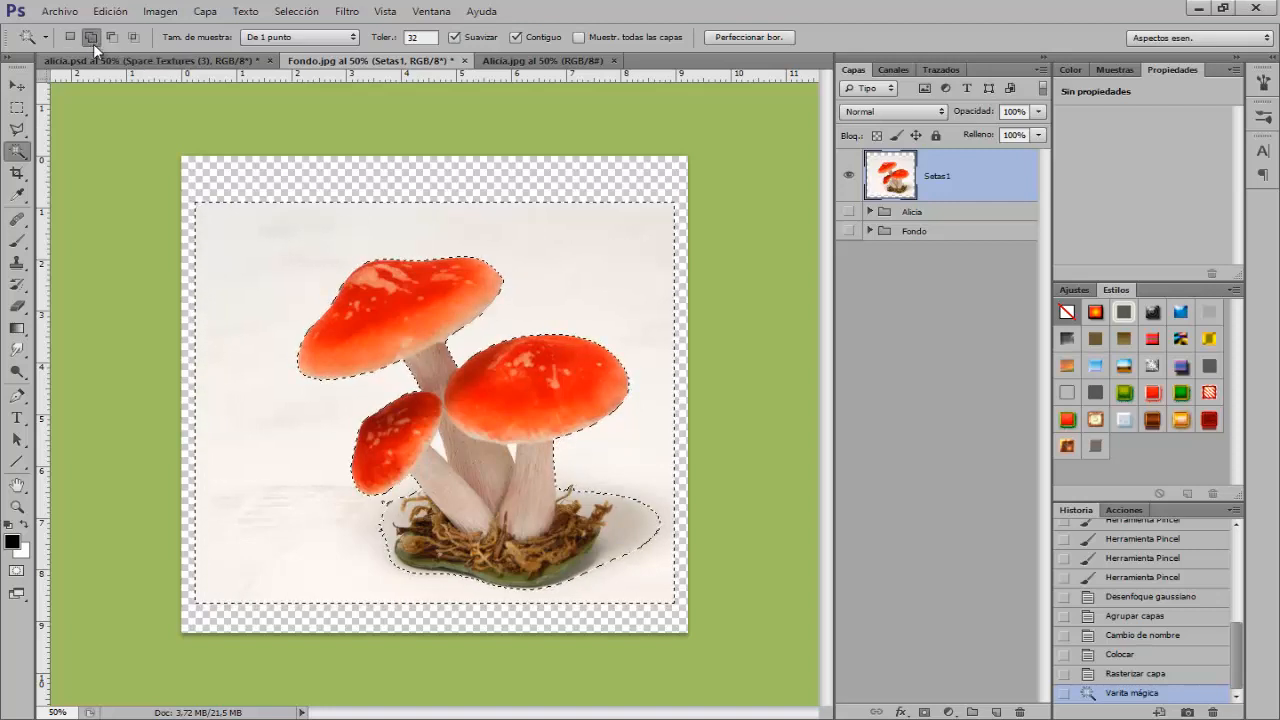
click(502, 454)
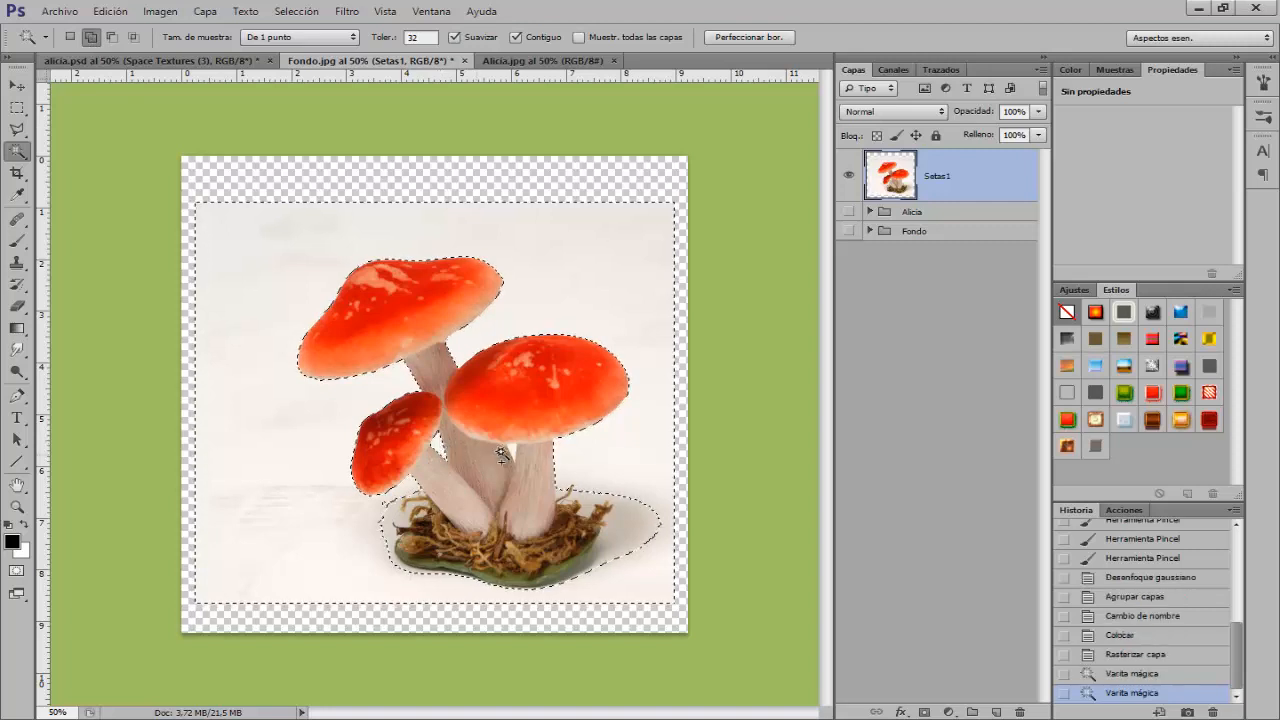
click(646, 514)
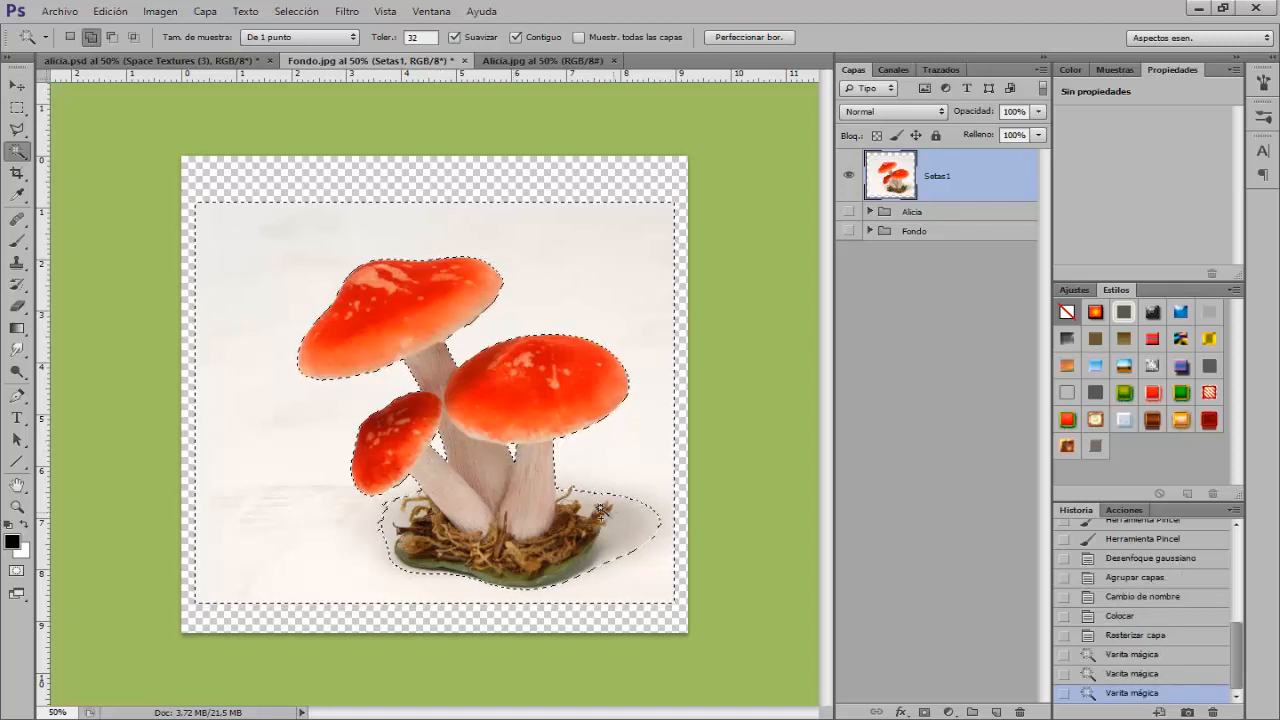
click(598, 512)
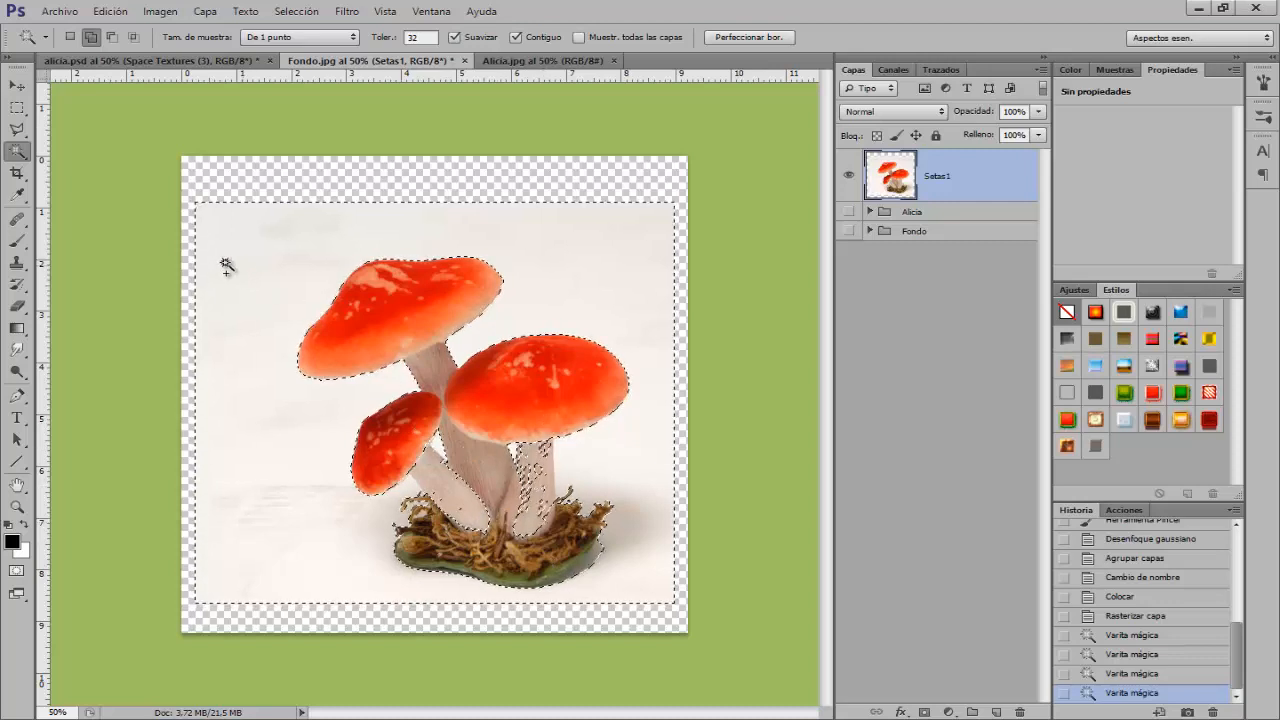
- Refine the background selection with Quick Selection, subtracting the mushroom stems and adding the gaps between them
right_click(18, 151)
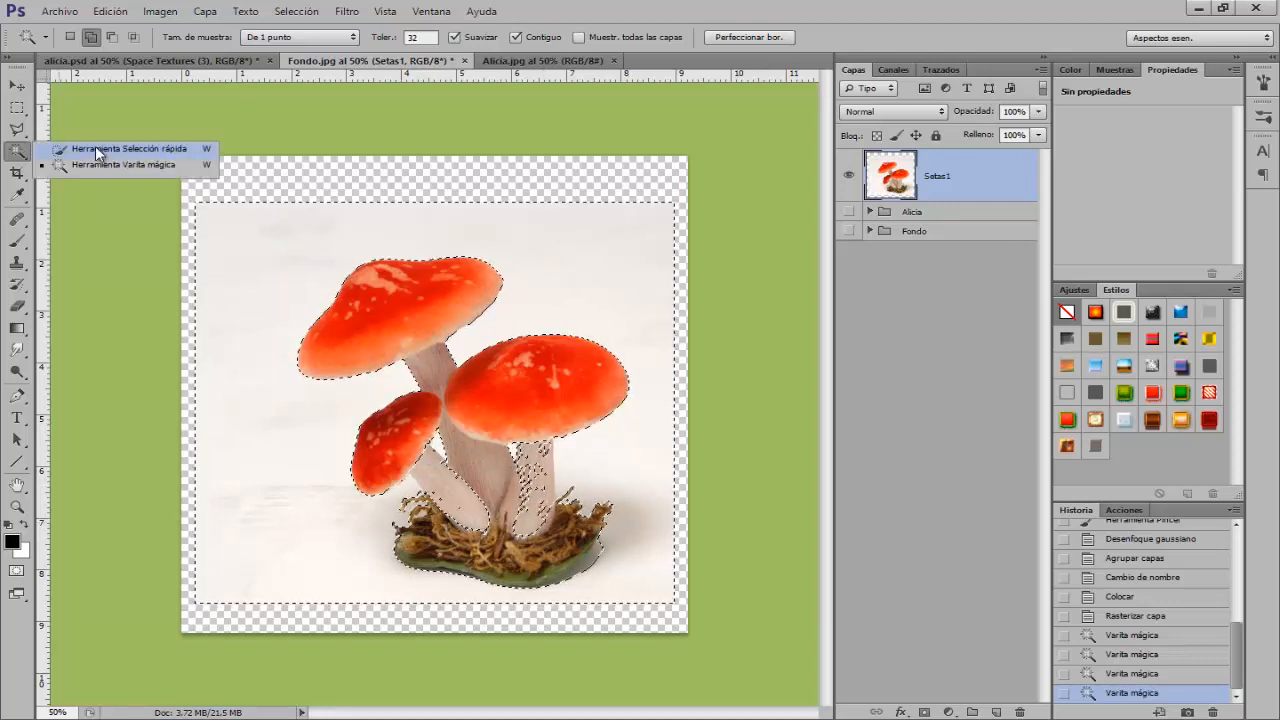
click(95, 149)
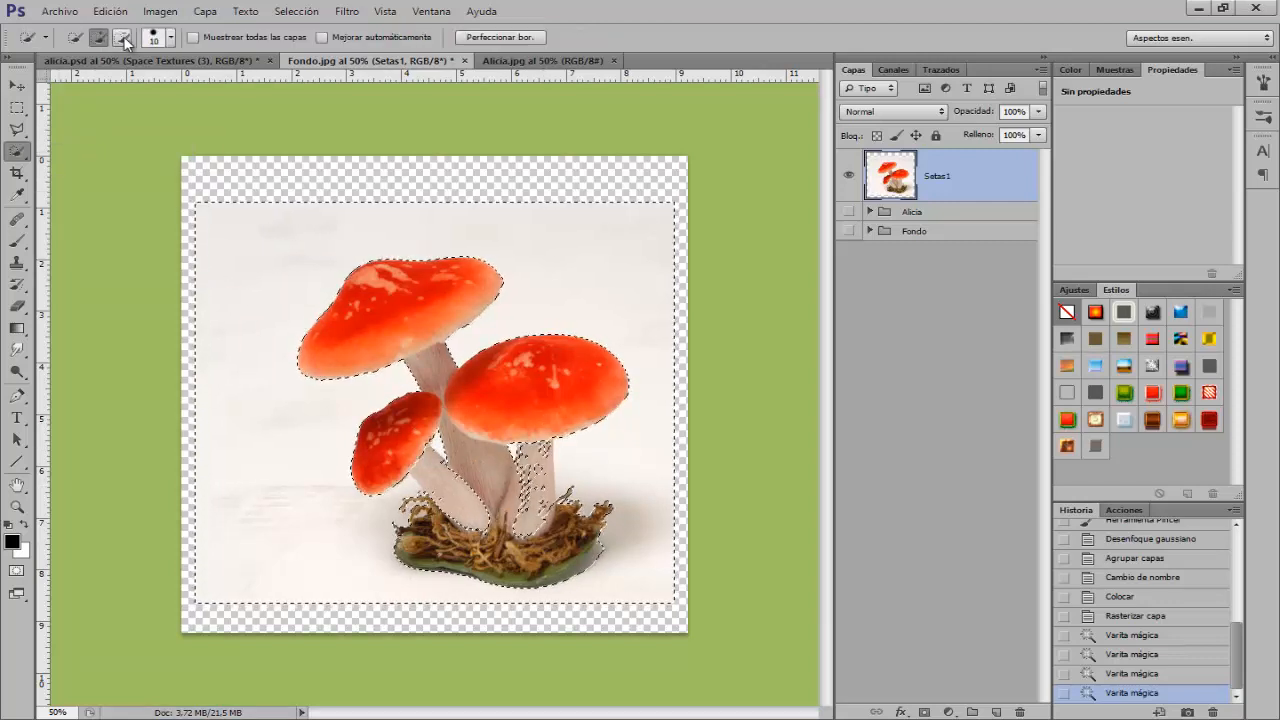
click(122, 38)
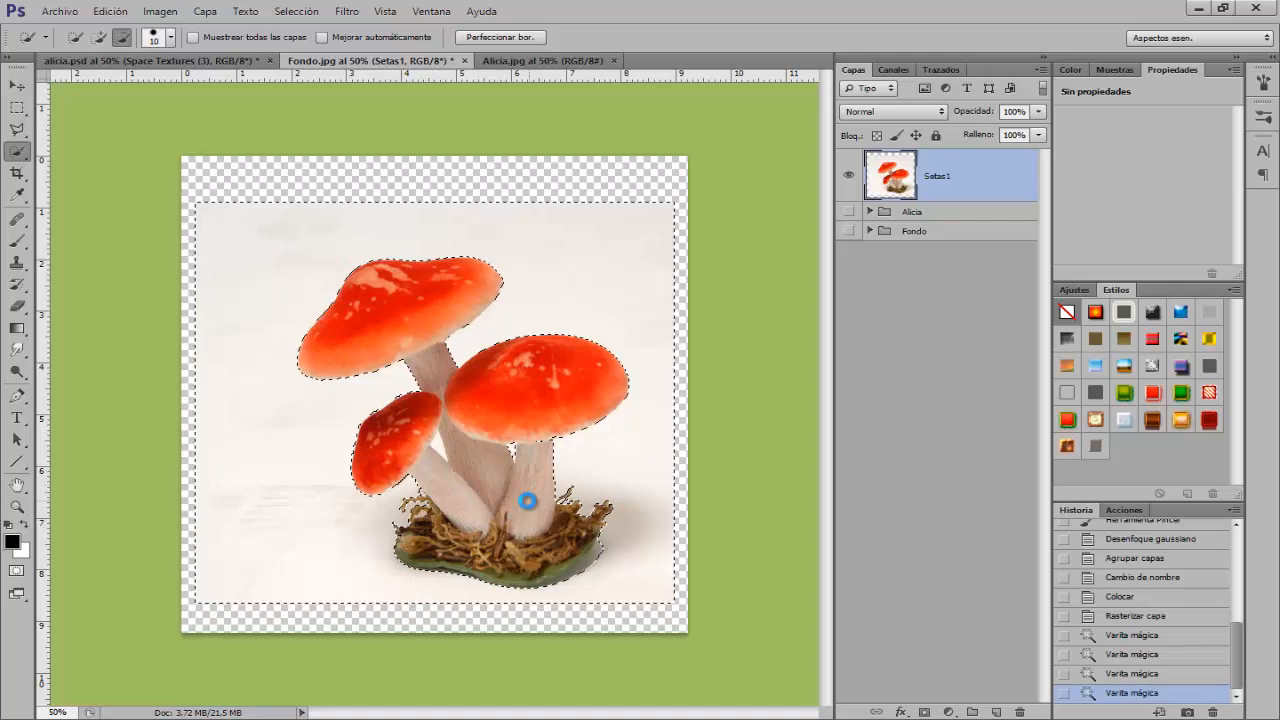
drag(527, 500, 437, 410)
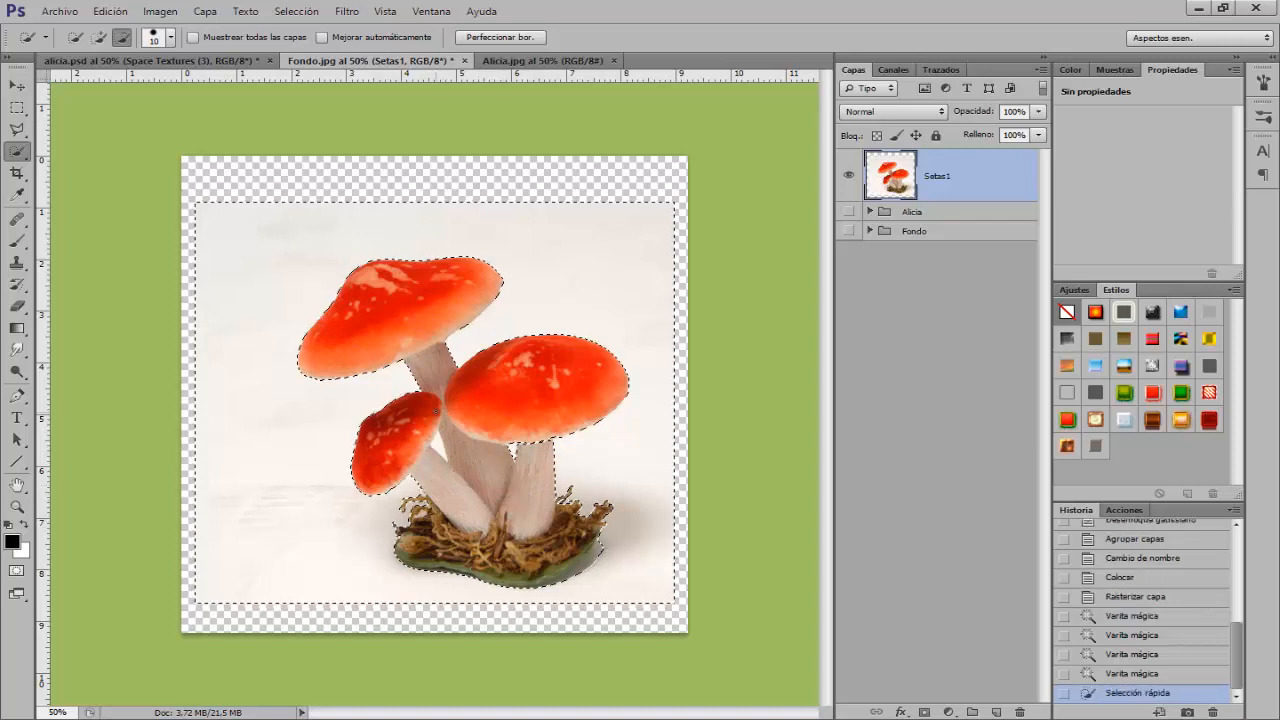
click(99, 38)
drag(437, 447, 450, 451)
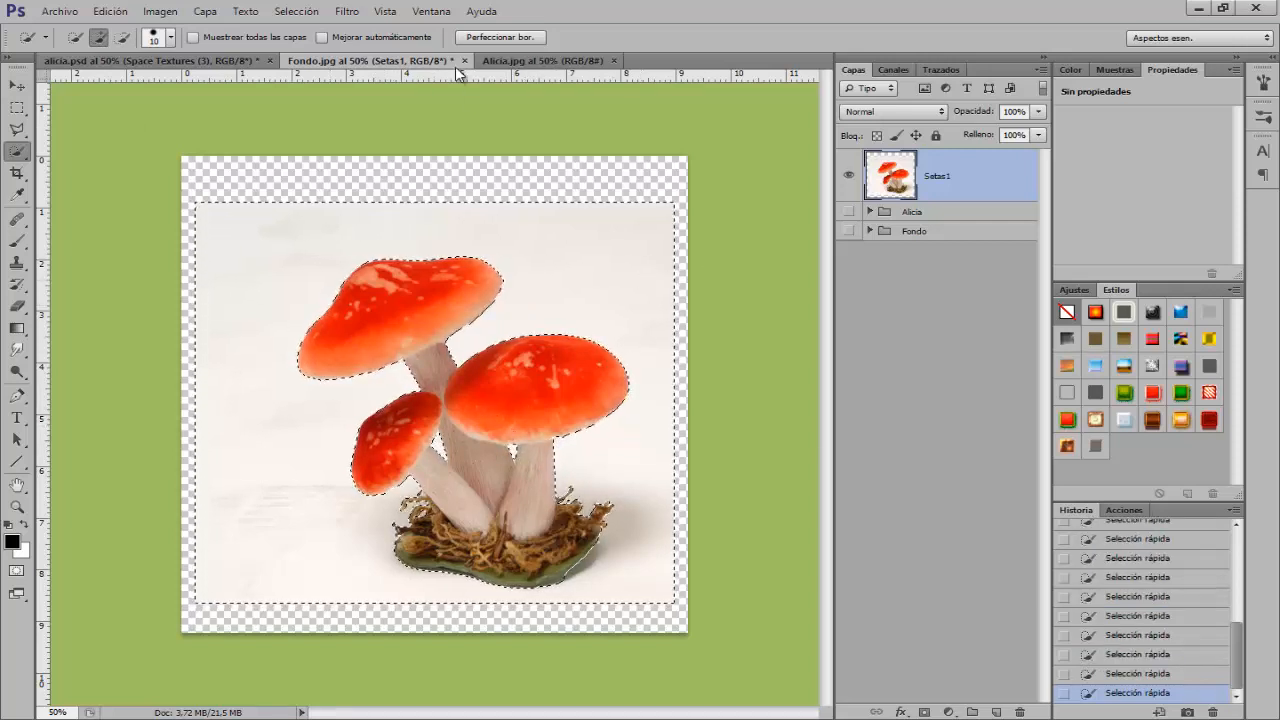
- Invert the selection, copy the mushrooms to their own layer, and delete the original Setas1 layer
click(296, 11)
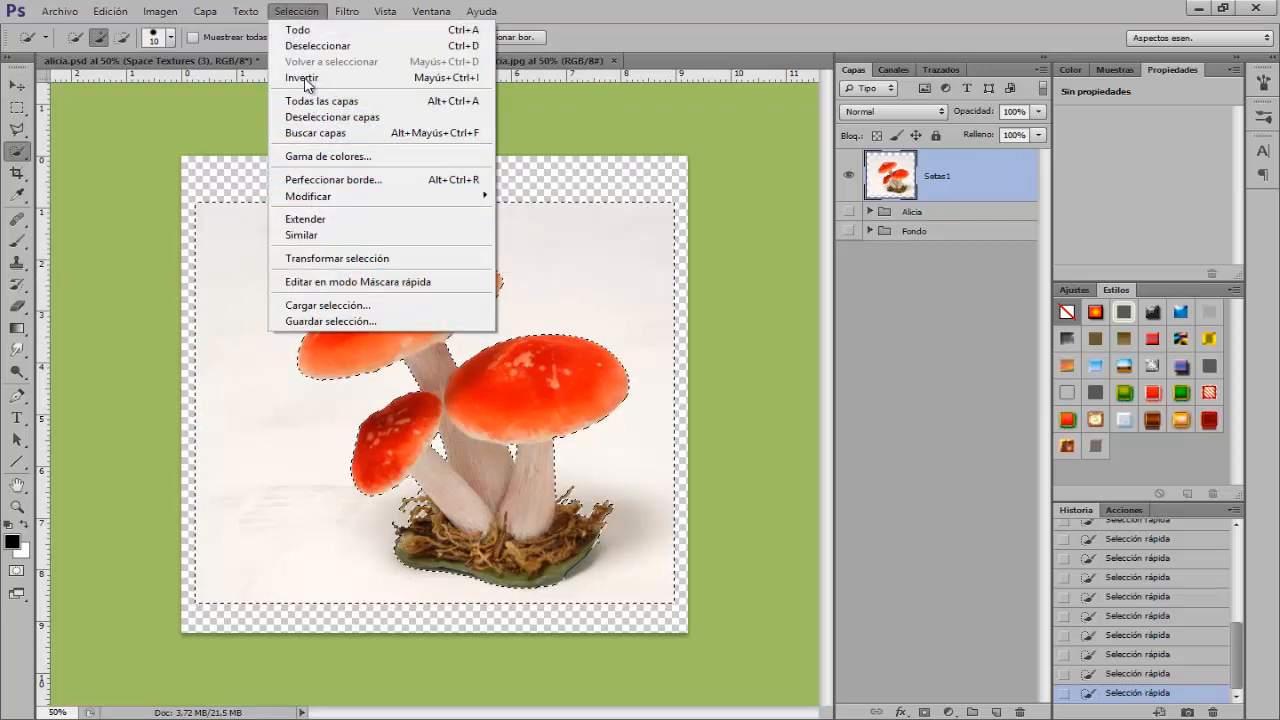
click(302, 77)
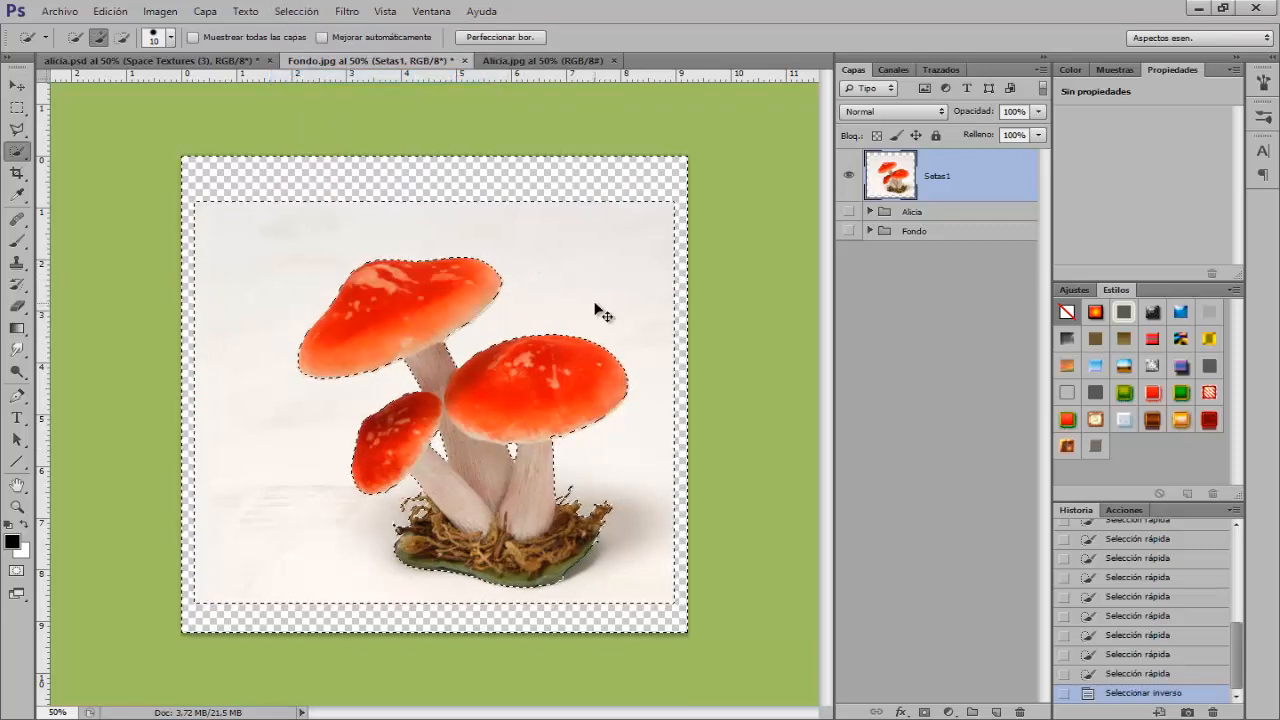
key(ctrl+j)
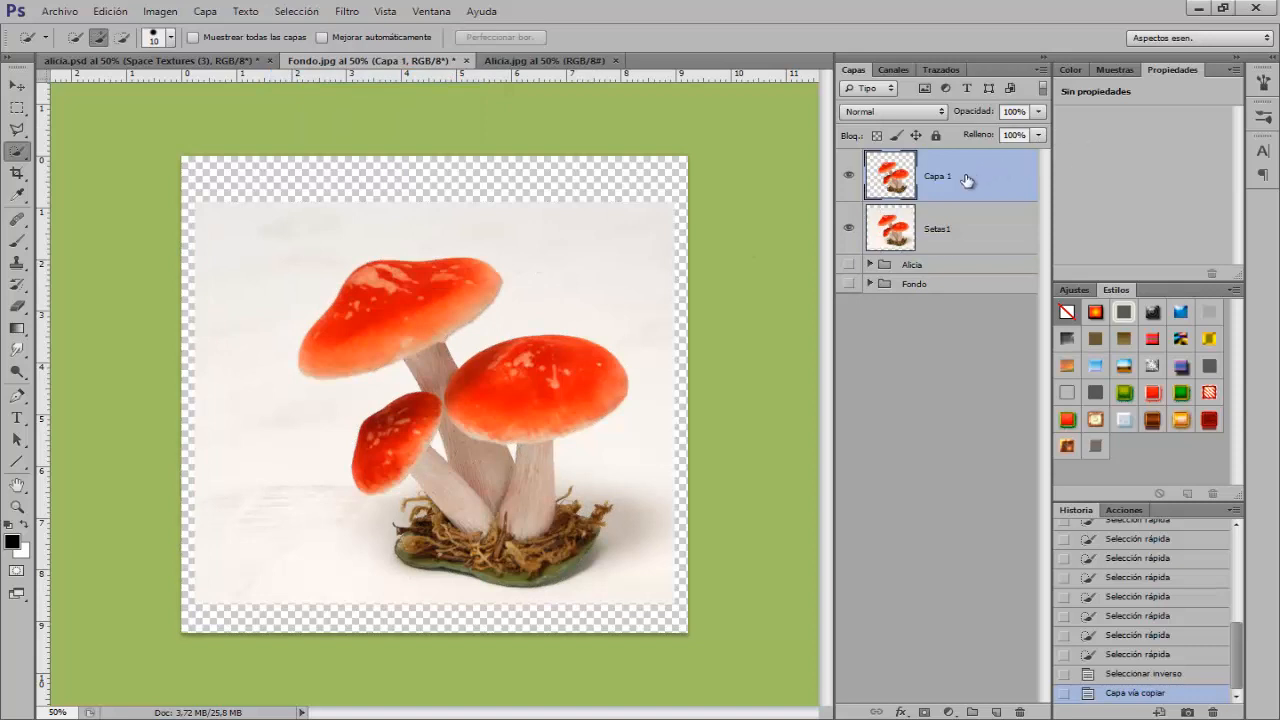
drag(940, 226, 1025, 711)
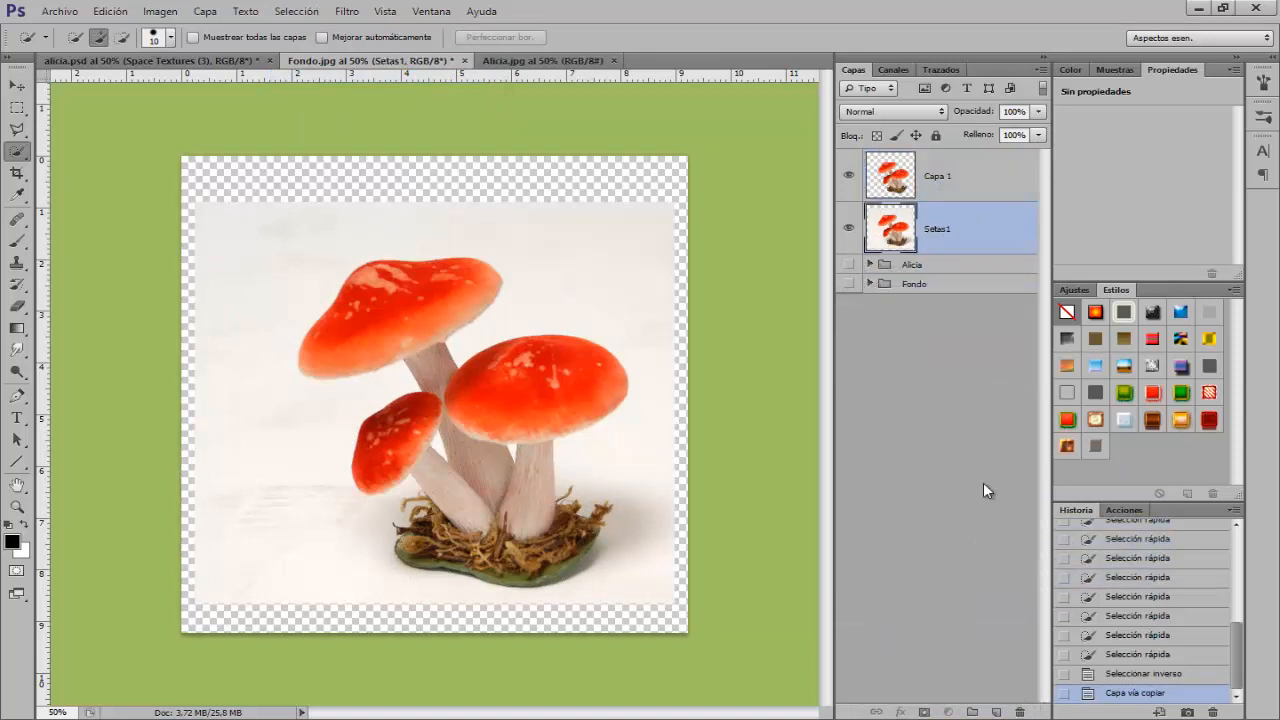
- Rename the cut-out mushroom layer as Setas and show the Alicia and Fondo groups again
double_click(940, 176)
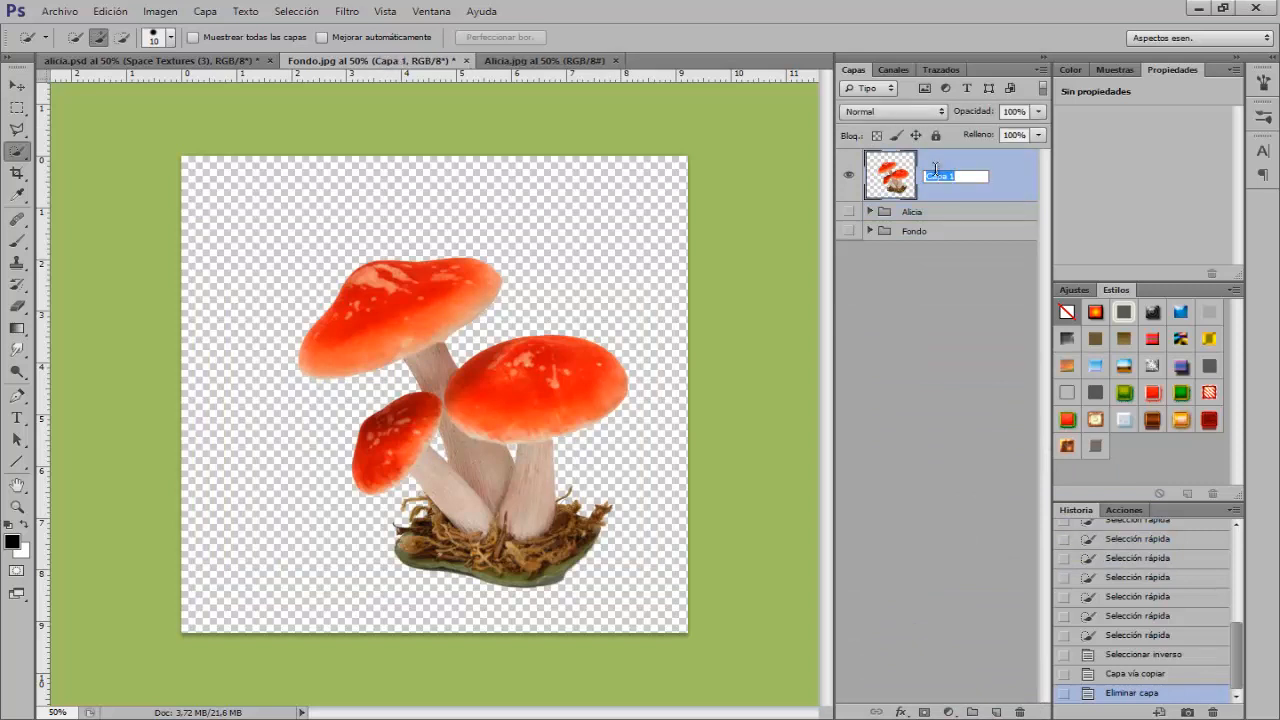
text(Setas)
key(Return)
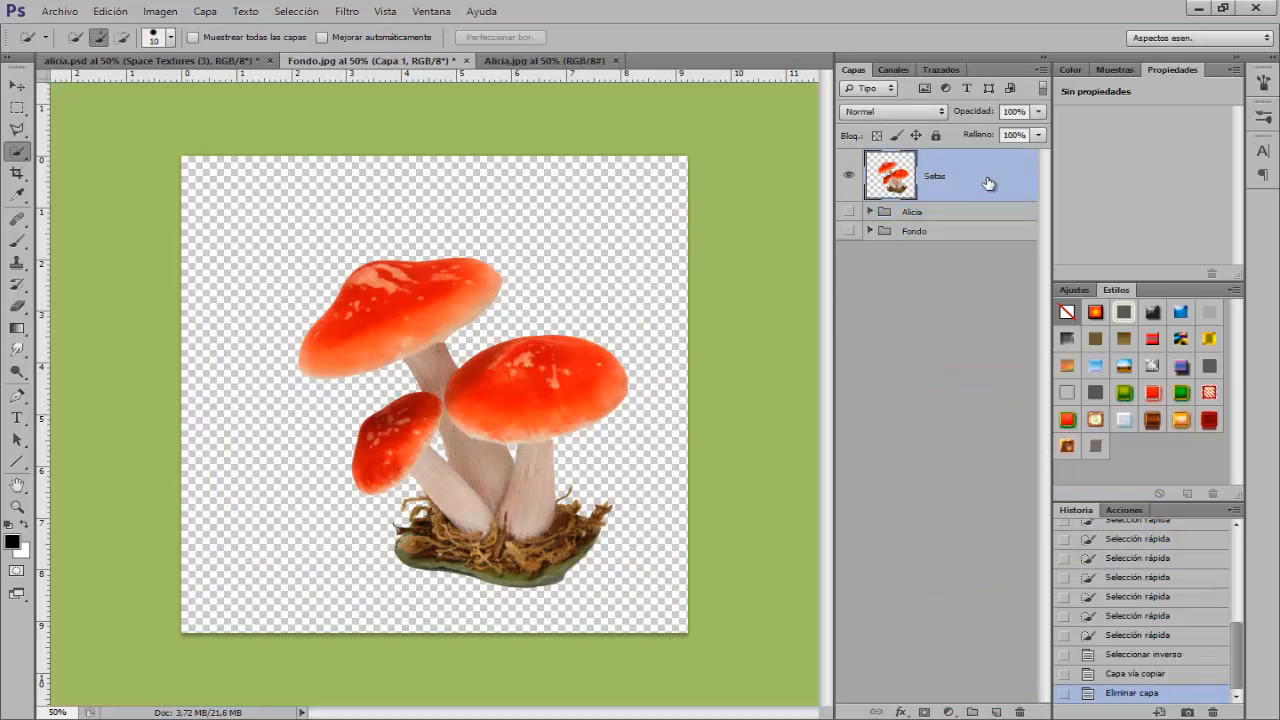
click(848, 212)
click(849, 231)
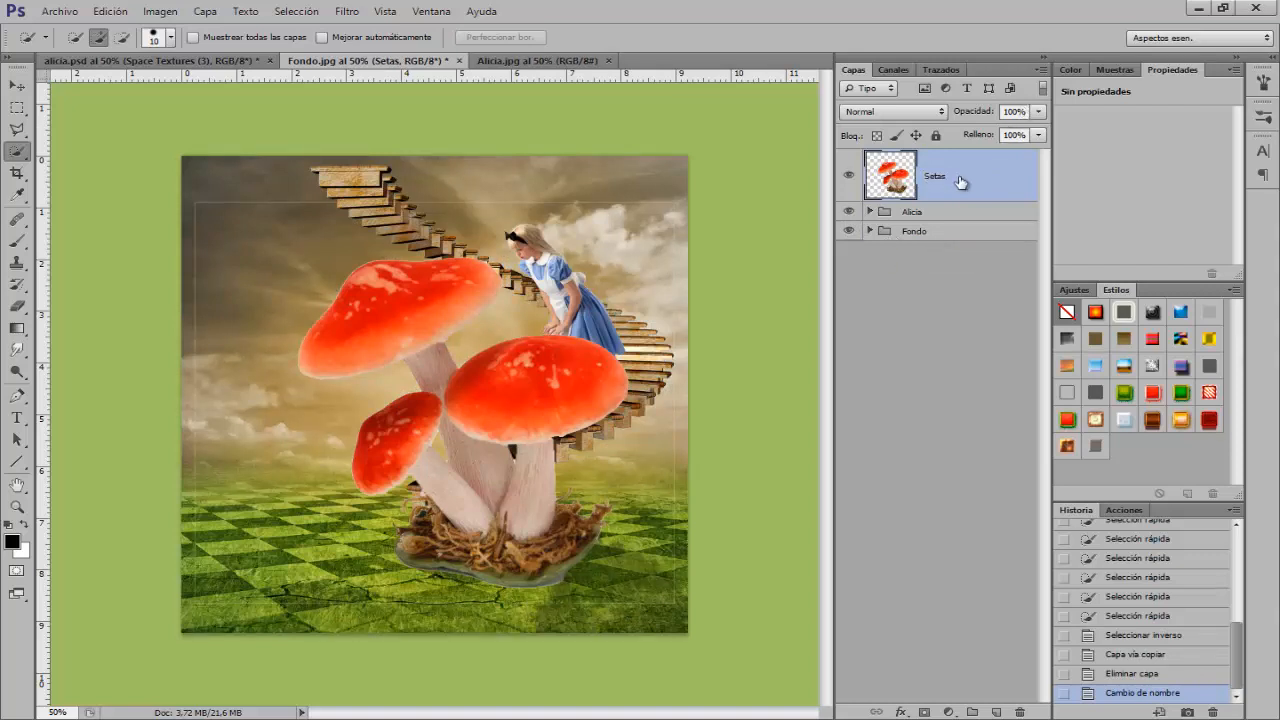
- Flip the mushrooms horizontally, move them into the lower-left corner of the image, and enlarge them to about 103.4% with Free Transform
key(ctrl+t)
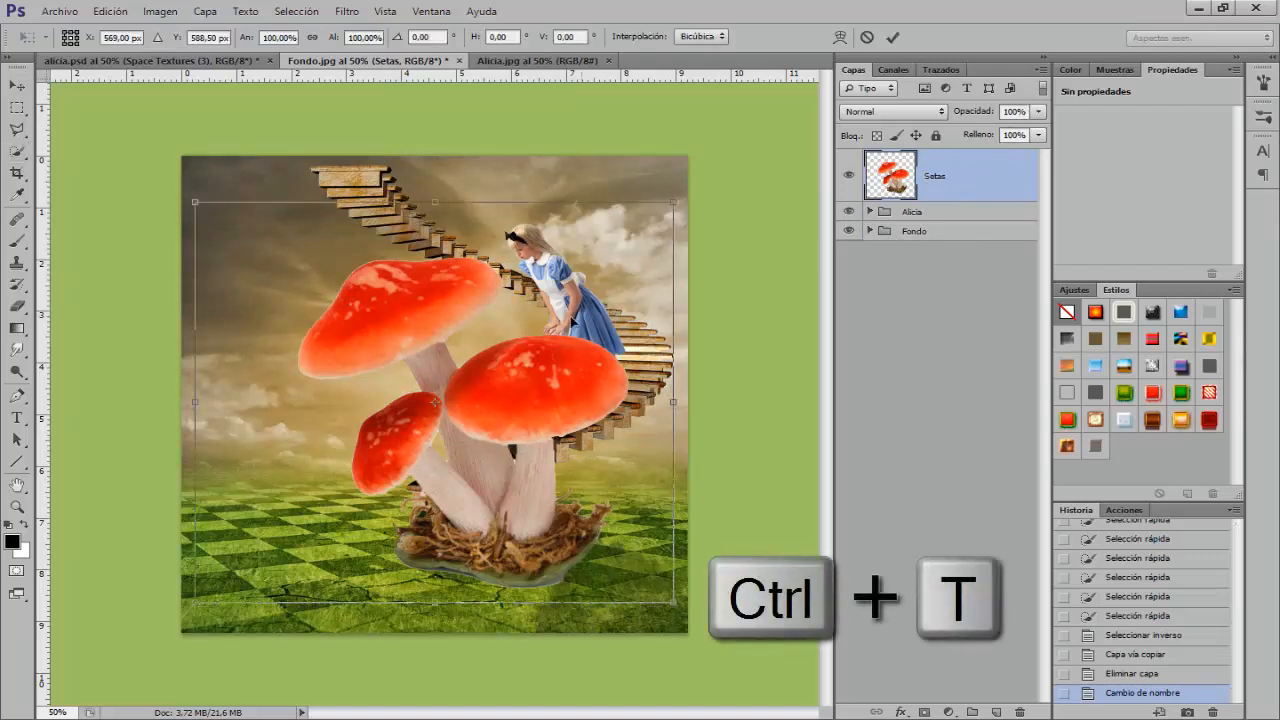
right_click(508, 390)
click(612, 650)
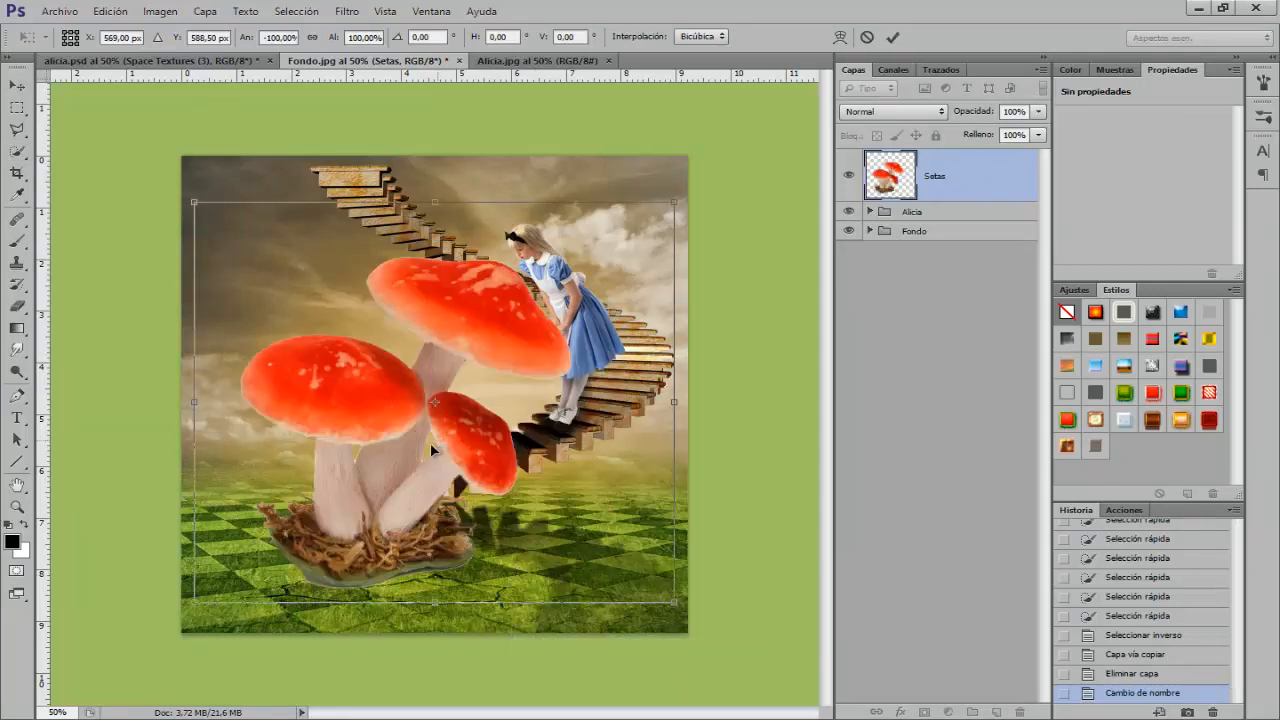
drag(373, 496, 245, 579)
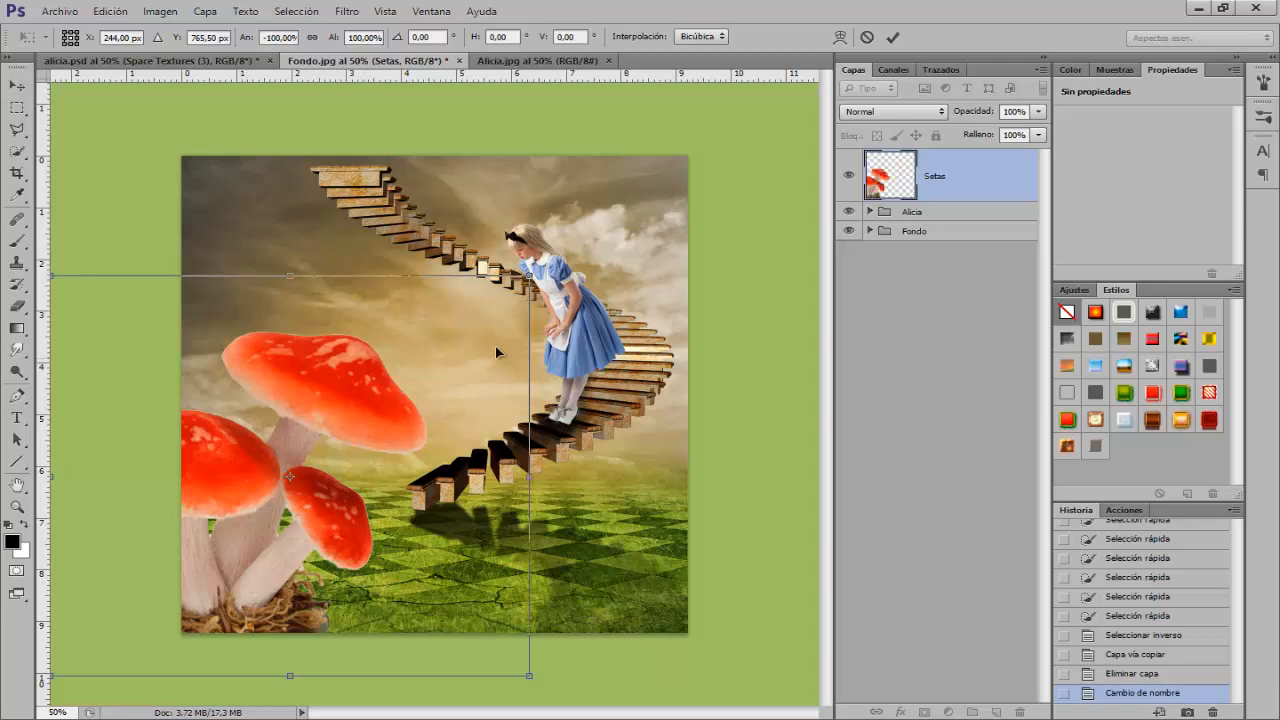
drag(544, 264, 546, 262)
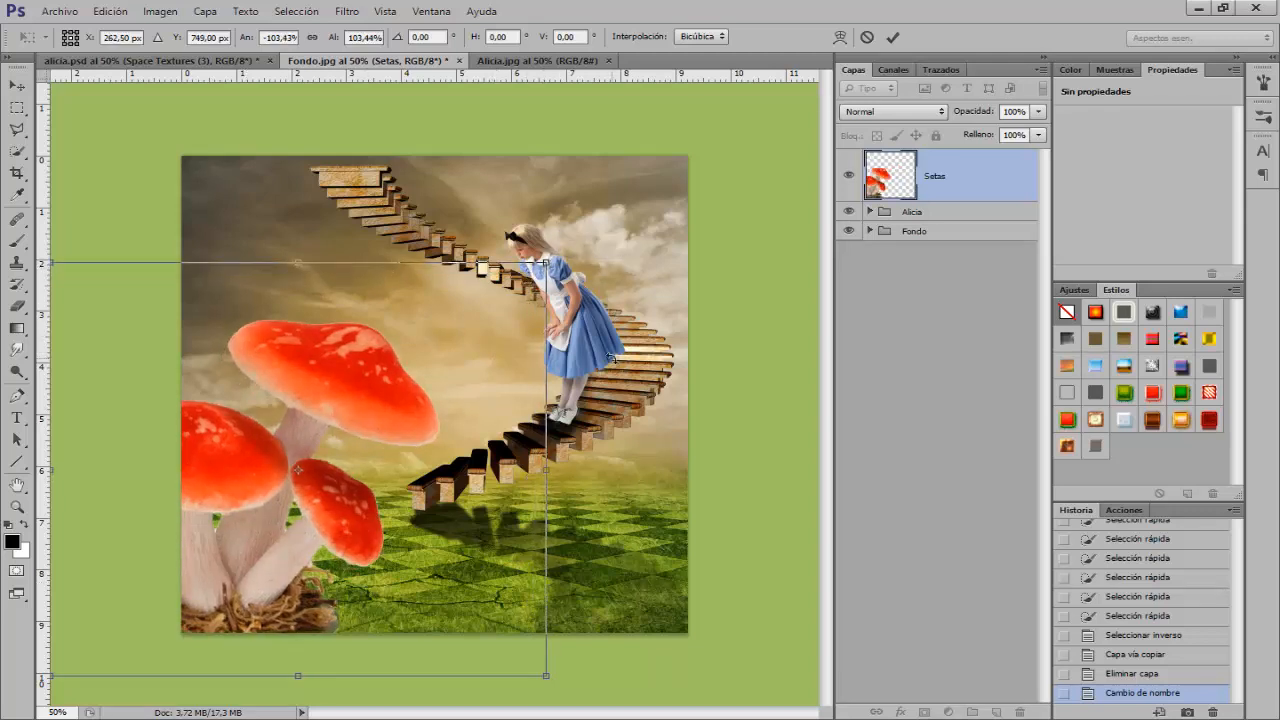
key(Return)
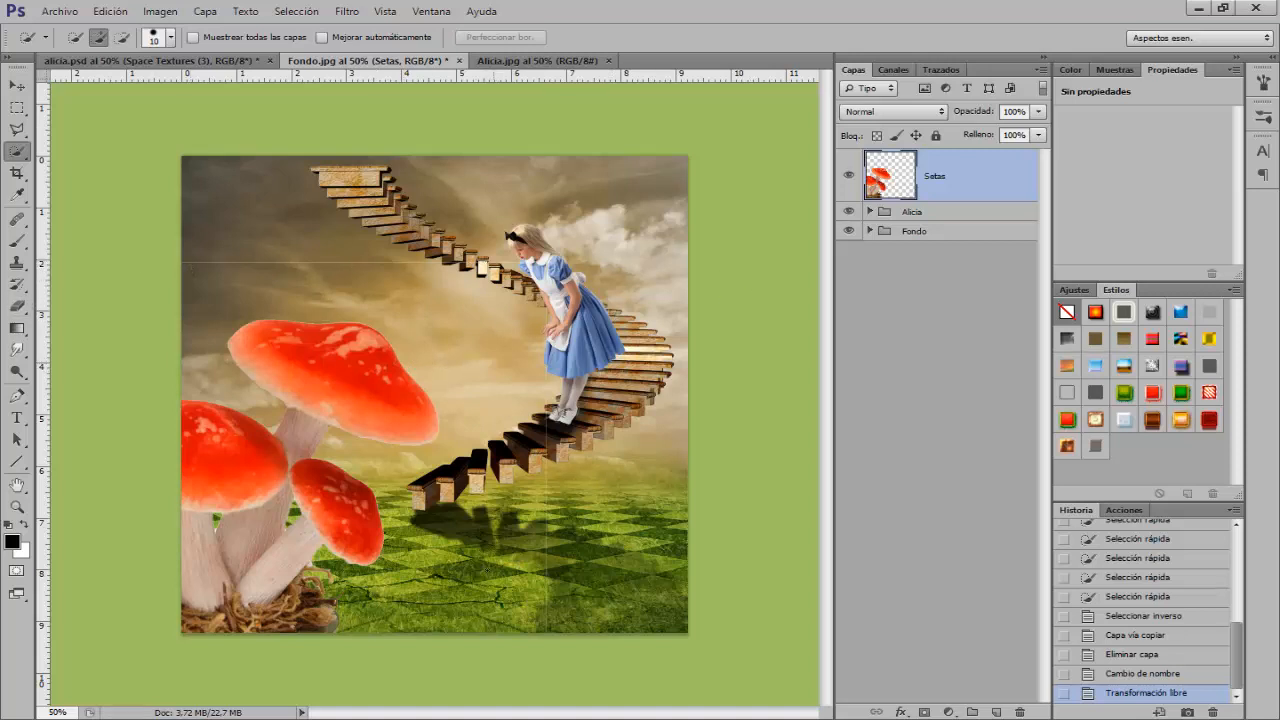
- Erase the faint leftover edge lines around the mushrooms on the Setas layer with a 52 px Eraser
click(27, 305)
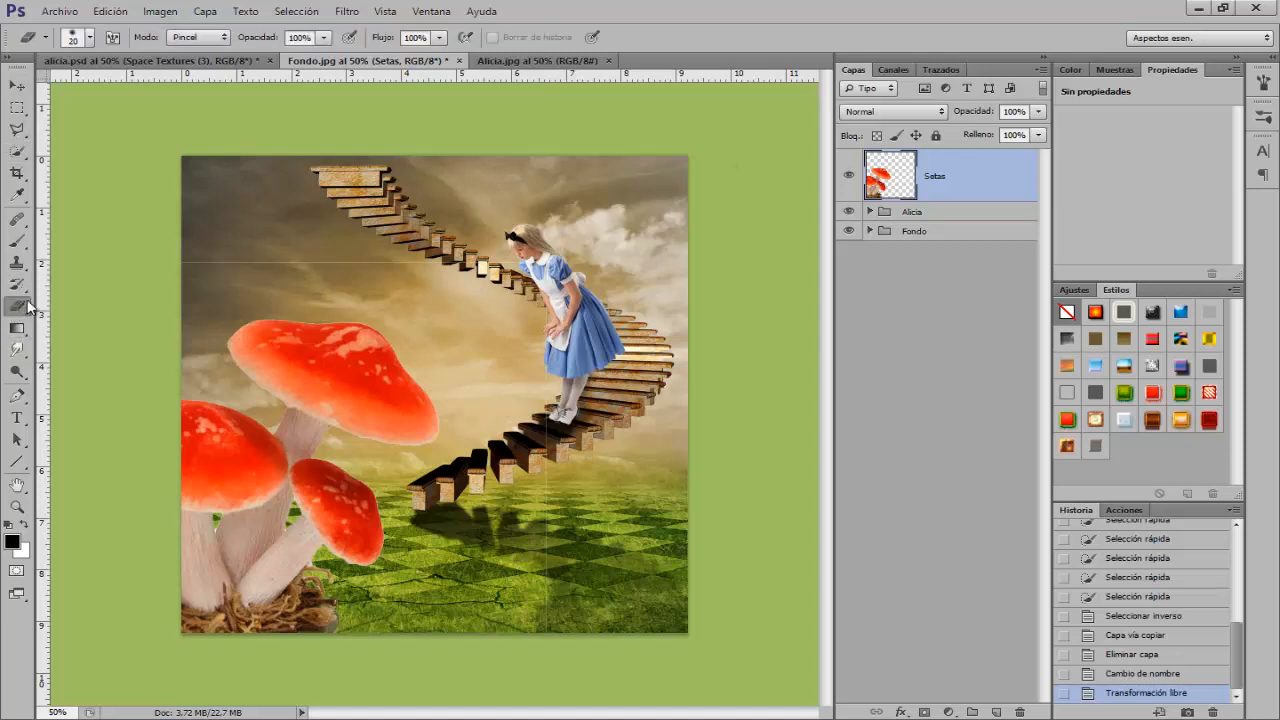
drag(207, 268, 215, 270)
mouse_move(550, 434)
mouse_down()
mouse_move(536, 350)
mouse_move(536, 481)
mouse_move(536, 279)
mouse_move(635, 283)
mouse_move(599, 289)
mouse_up()
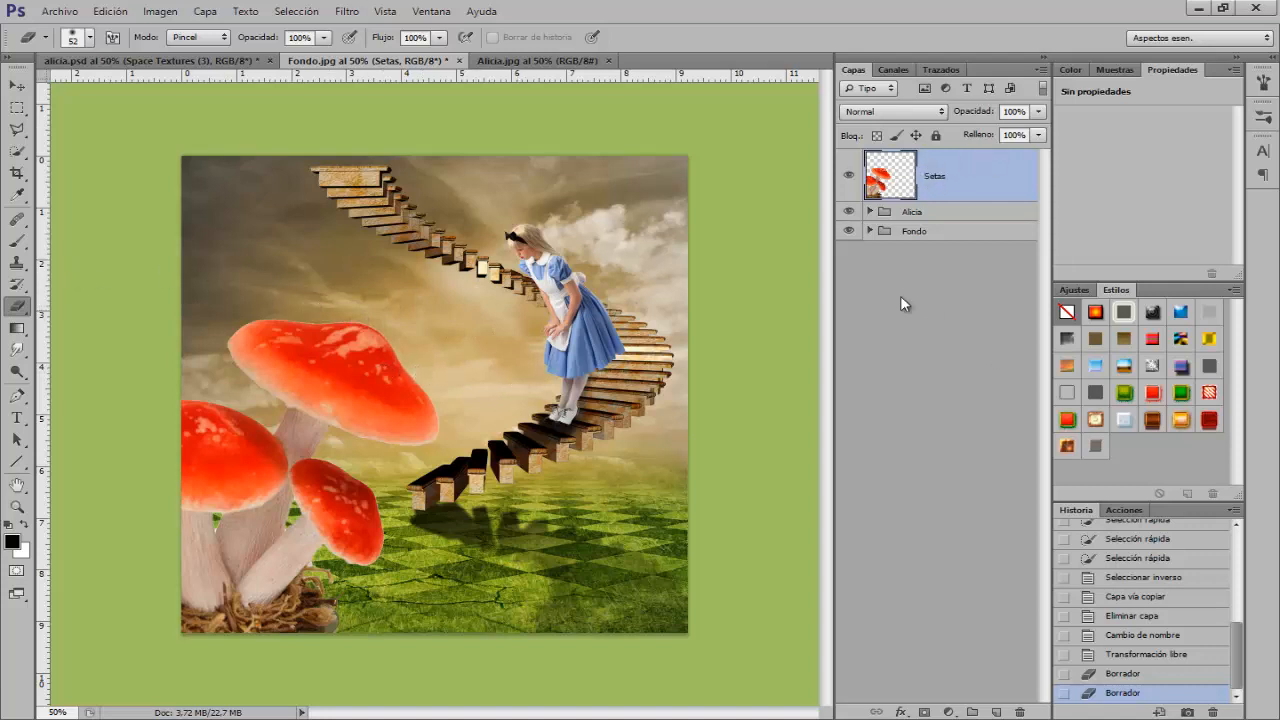
- Isolate the mushrooms by hiding the Alicia and Fondo groups
alt+click(849, 179)
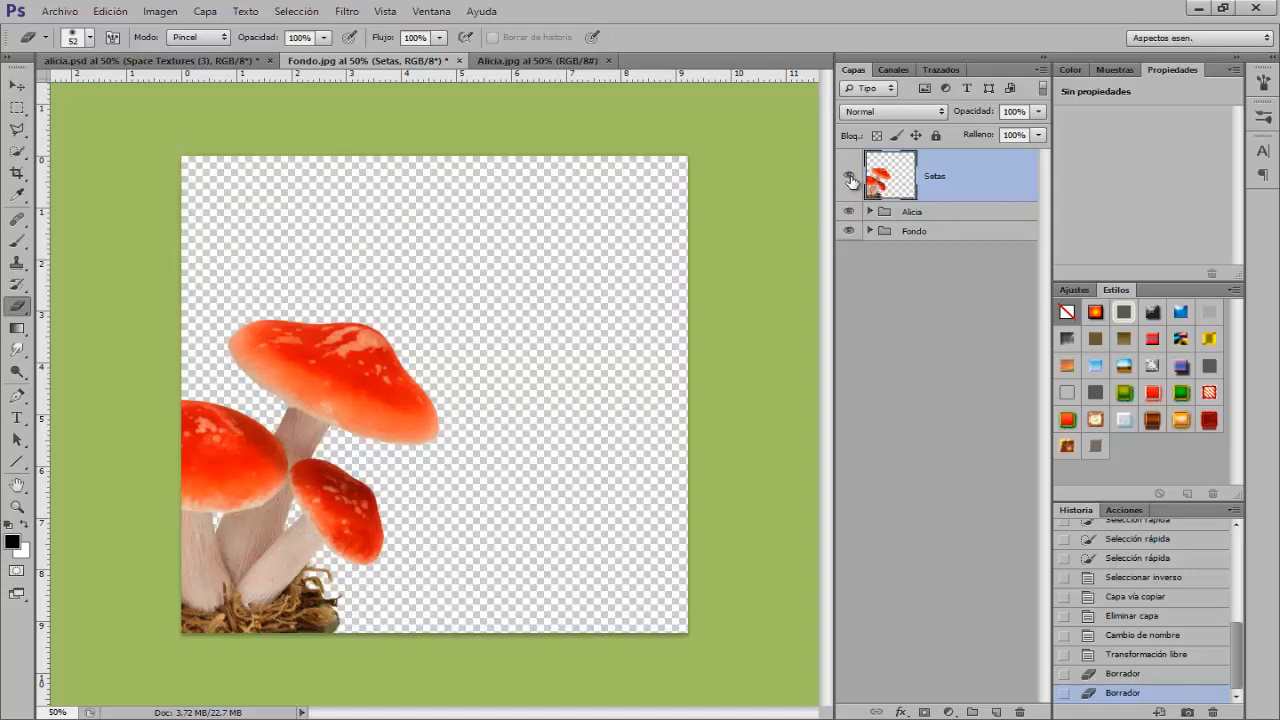
alt+click(849, 179)
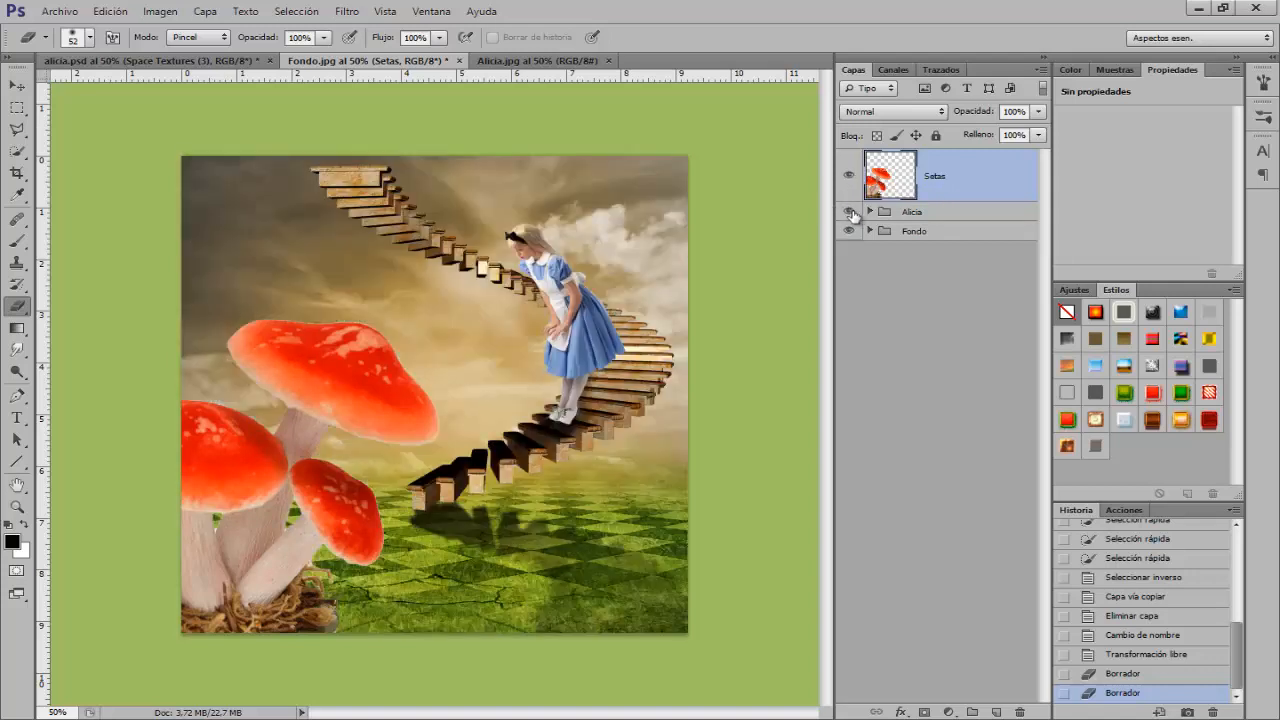
click(849, 212)
click(849, 231)
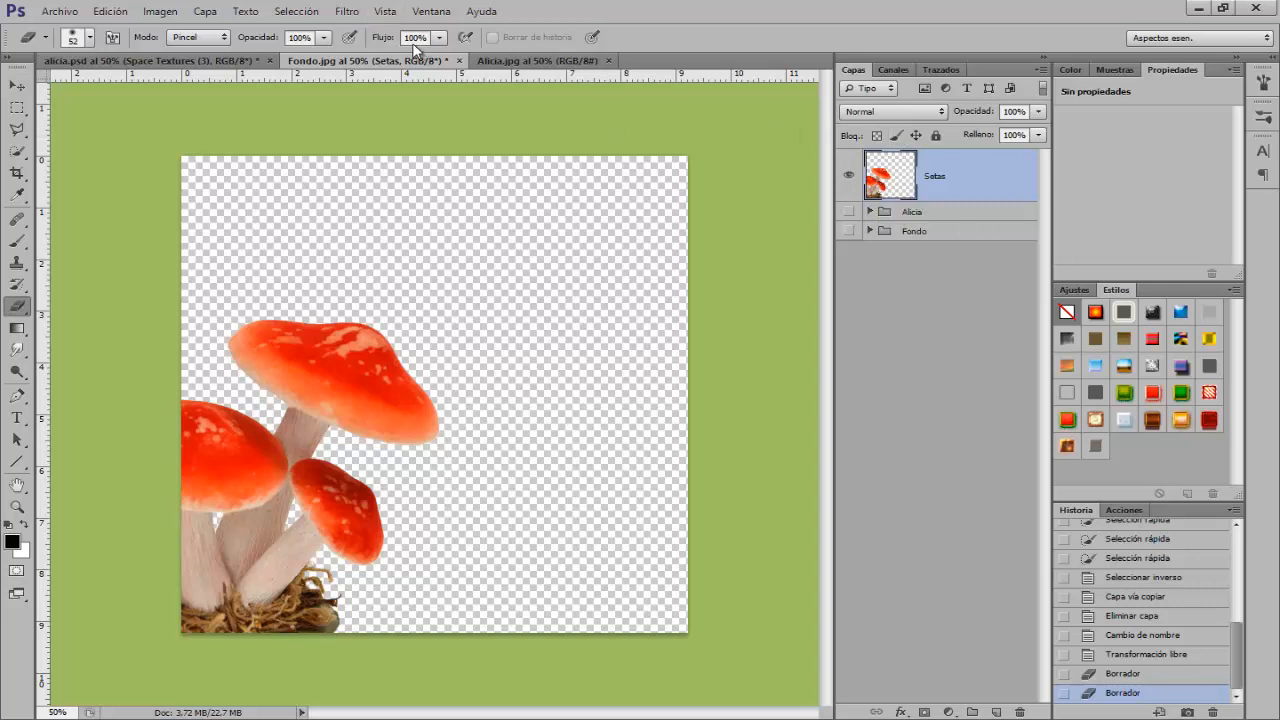
- Select the light orange areas of the mushroom caps with Color Range, sampling the large cap and setting tolerance to 35
click(300, 12)
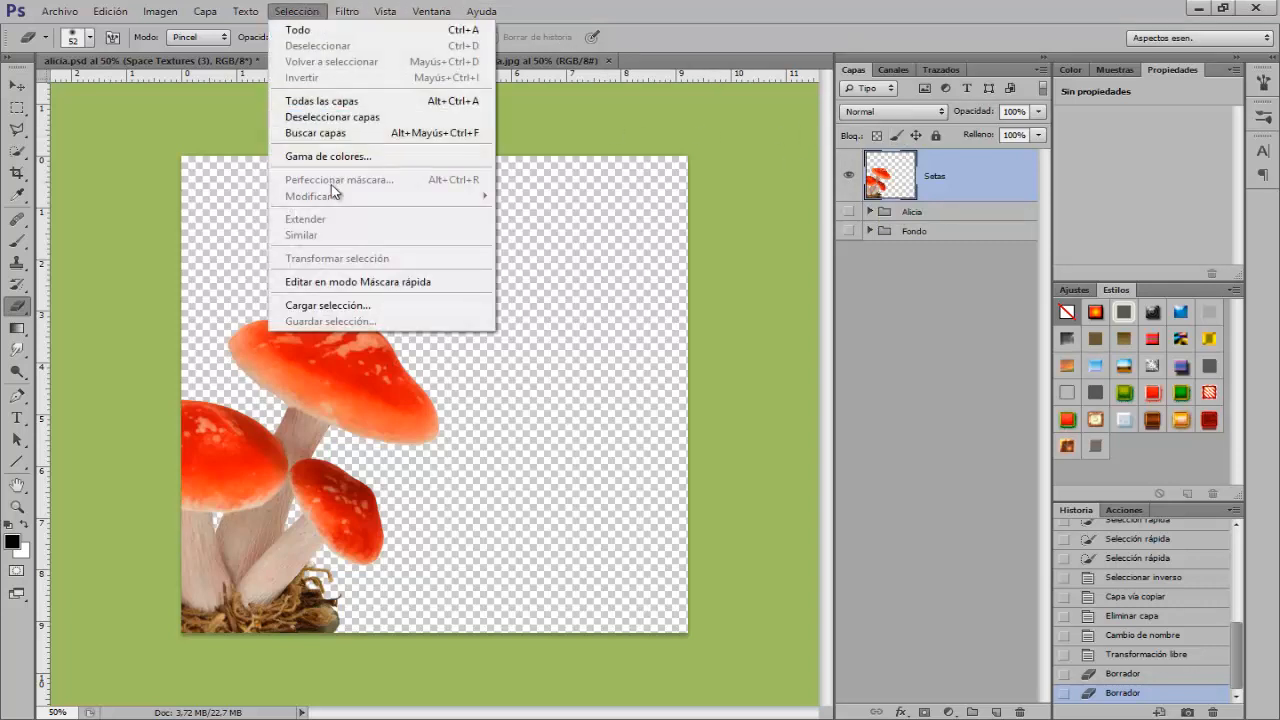
click(325, 156)
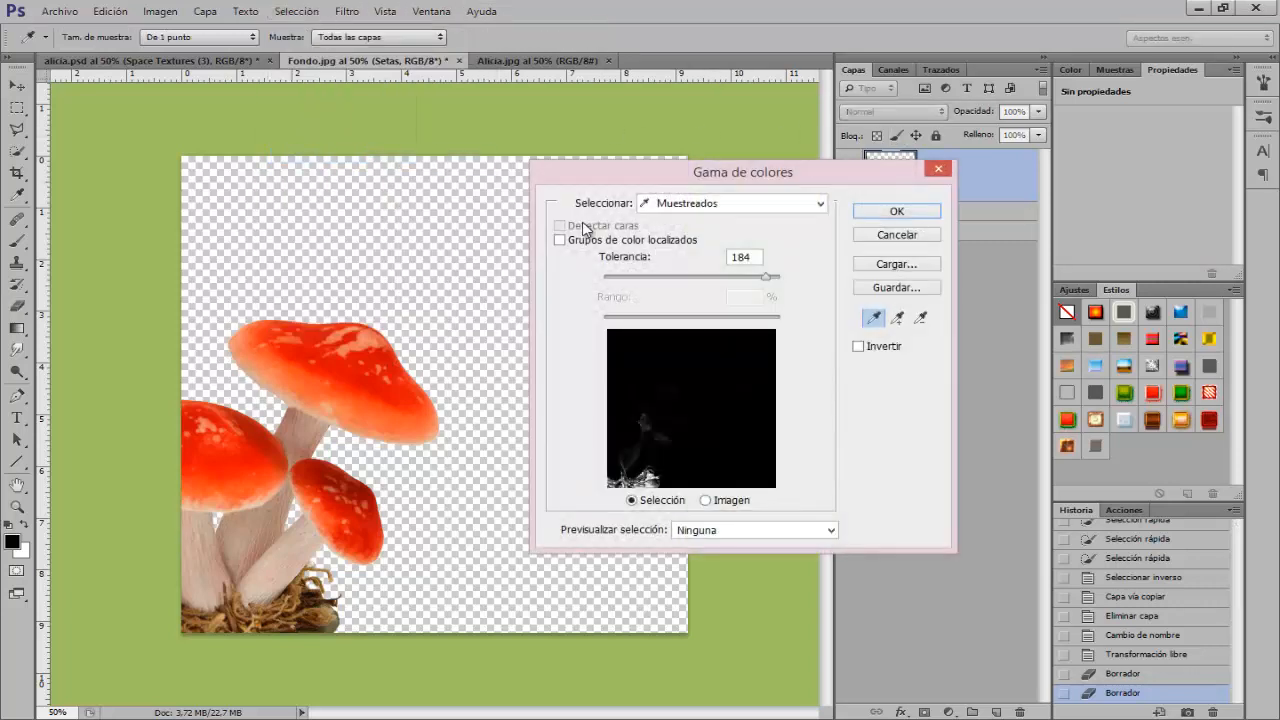
click(375, 332)
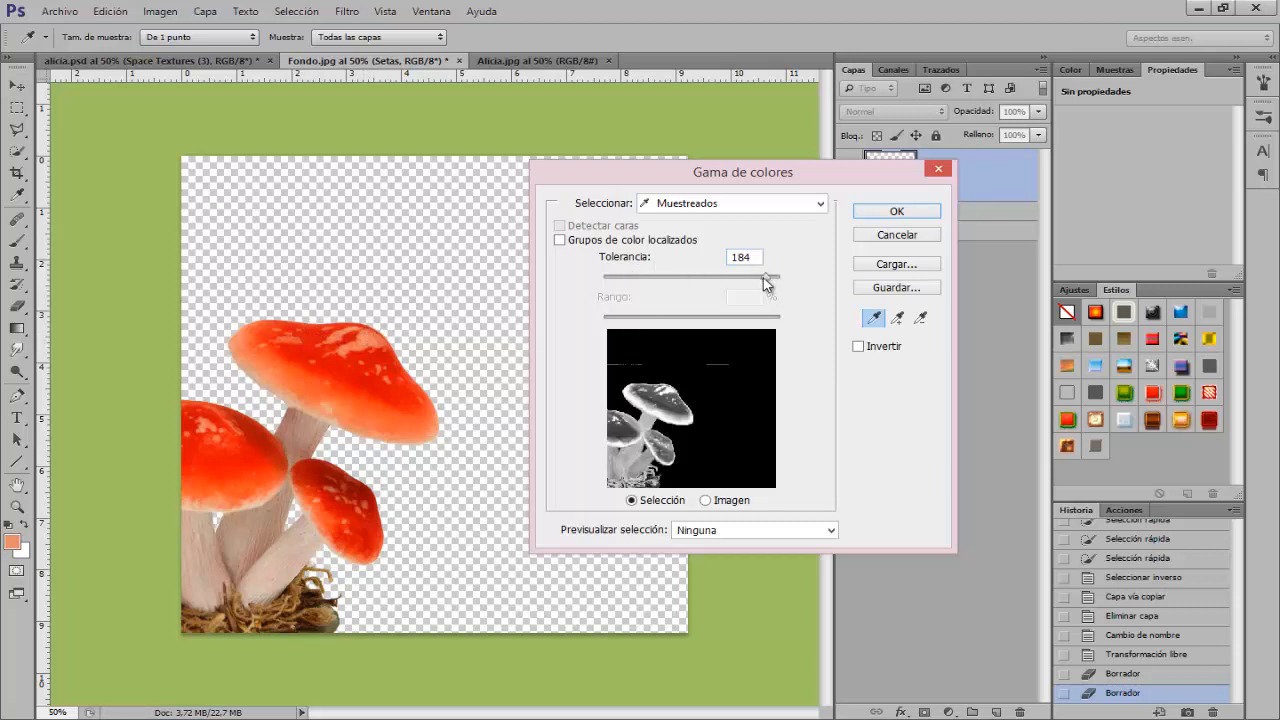
drag(766, 277, 668, 286)
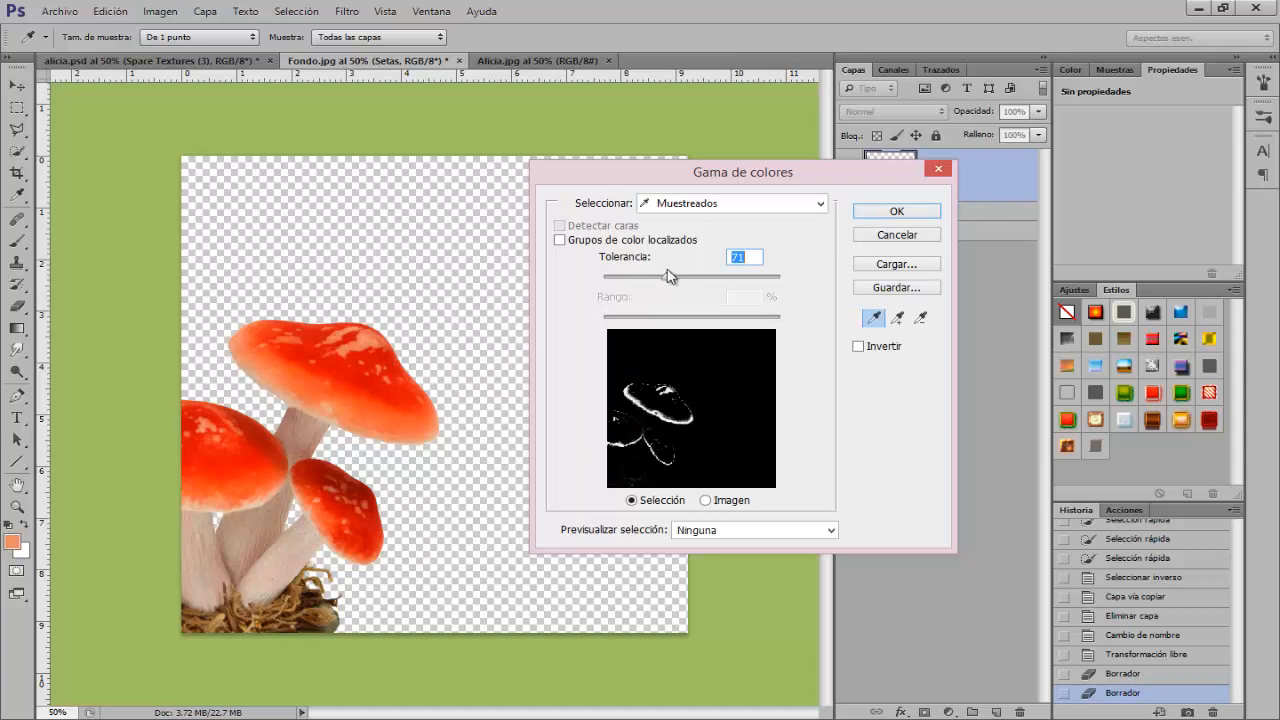
drag(666, 282, 646, 283)
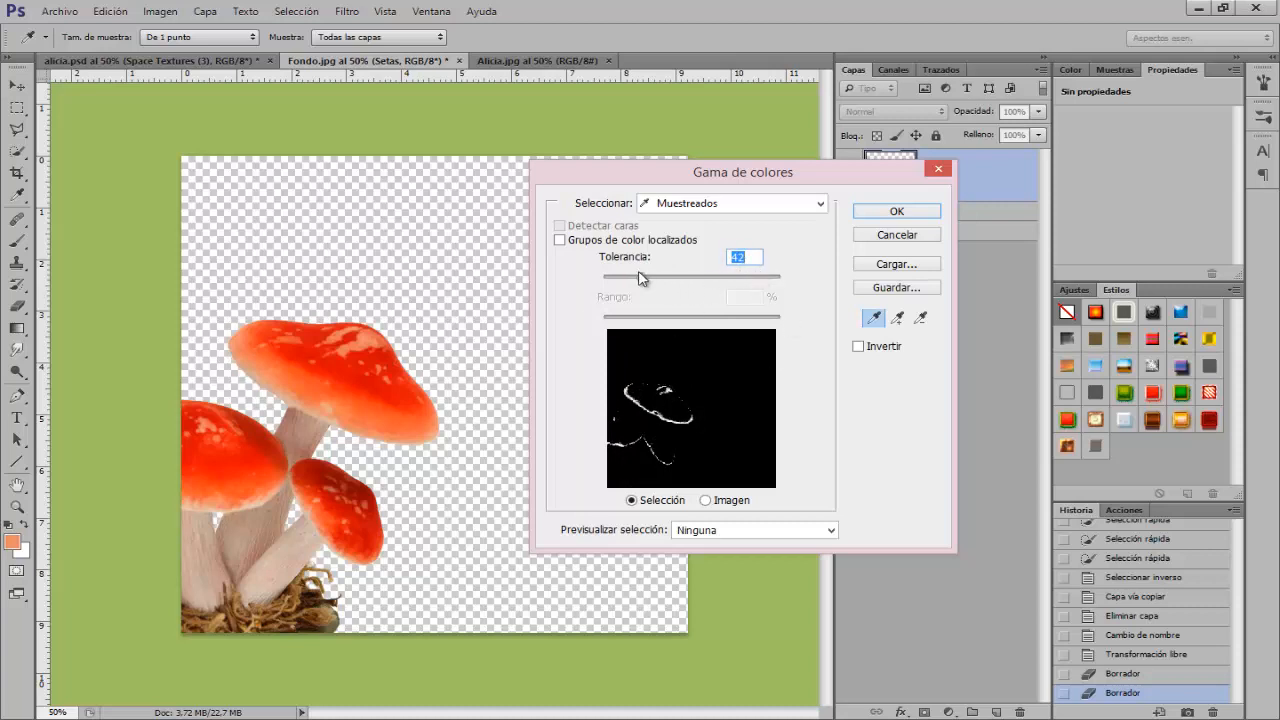
drag(641, 282, 636, 284)
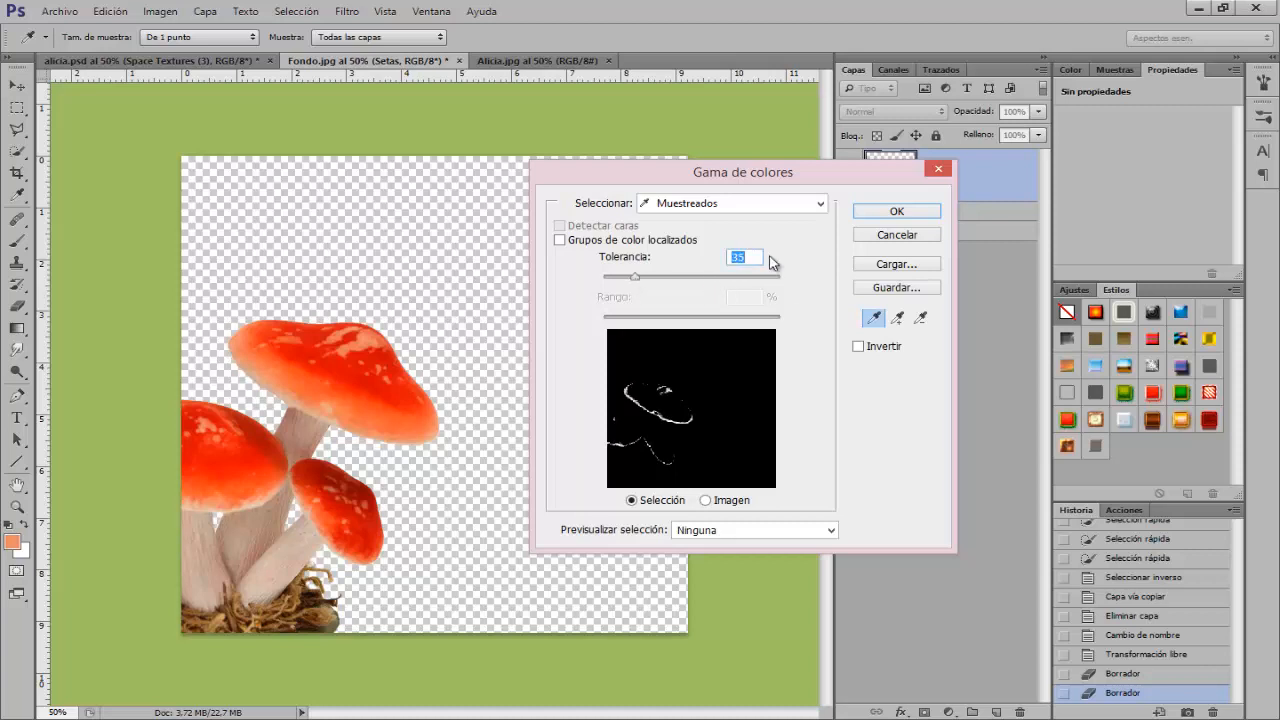
click(894, 210)
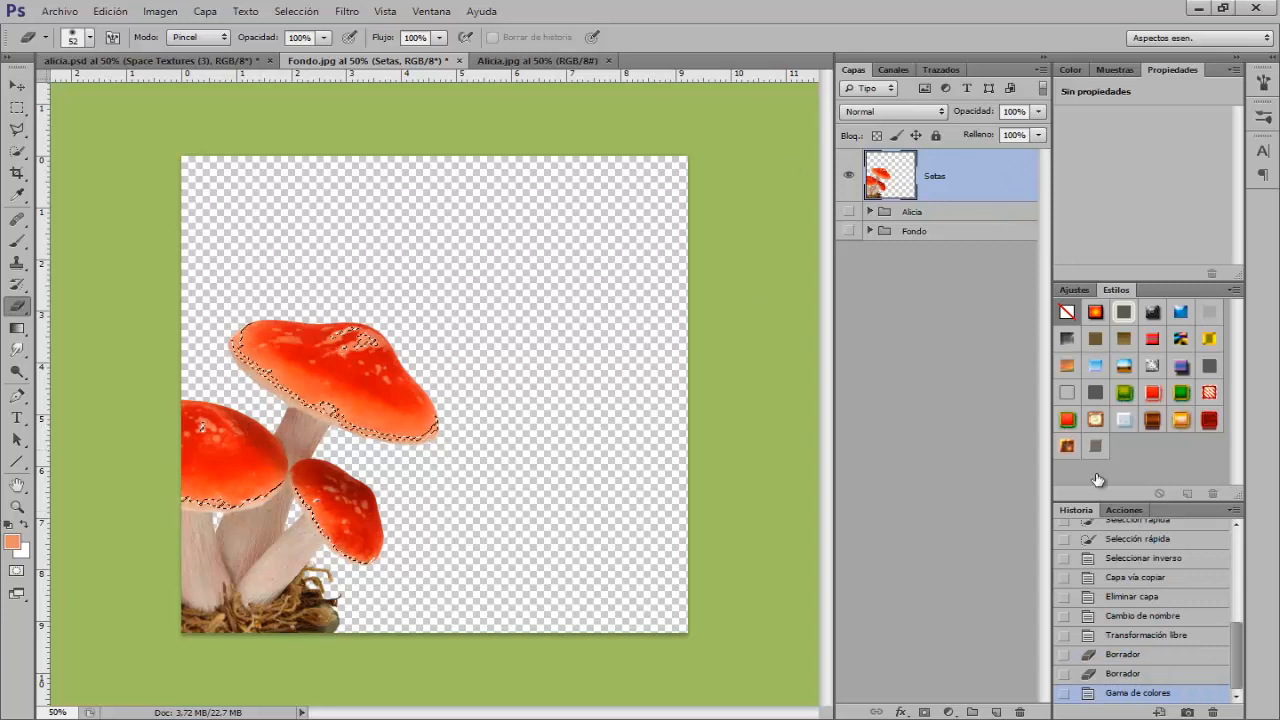
- Create a new layer above Setas and name it Luz
click(996, 712)
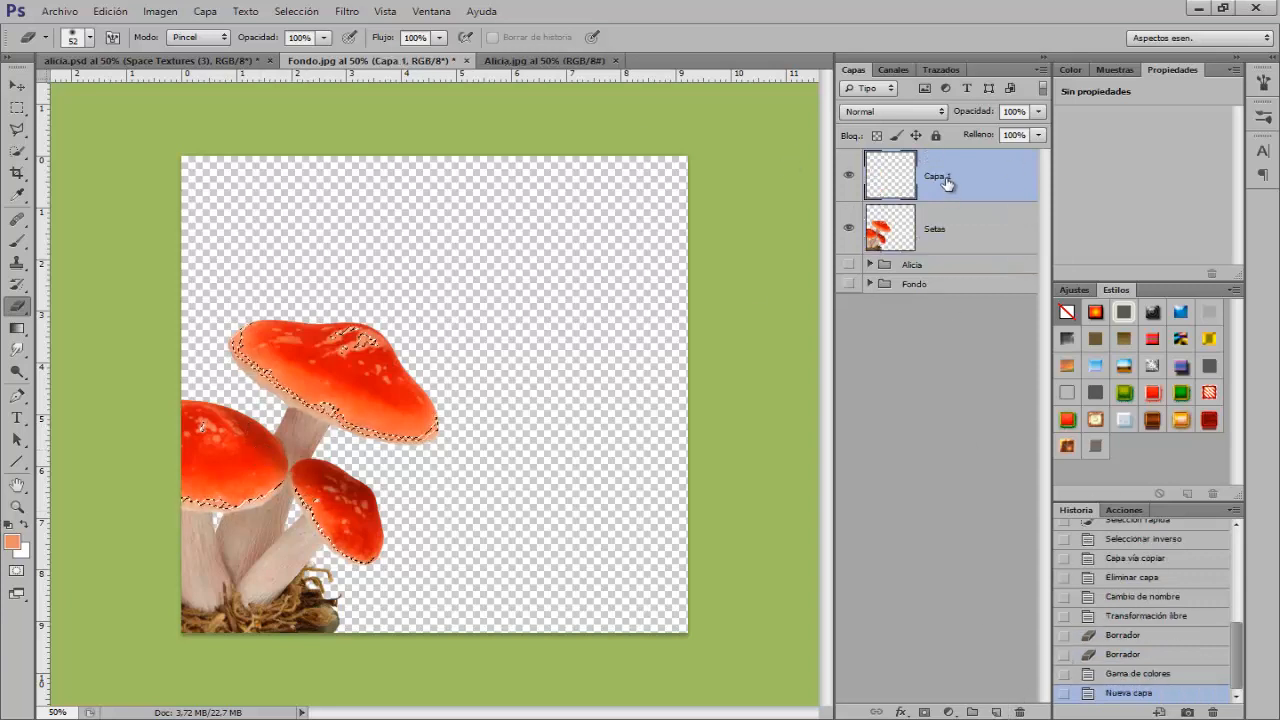
double_click(940, 177)
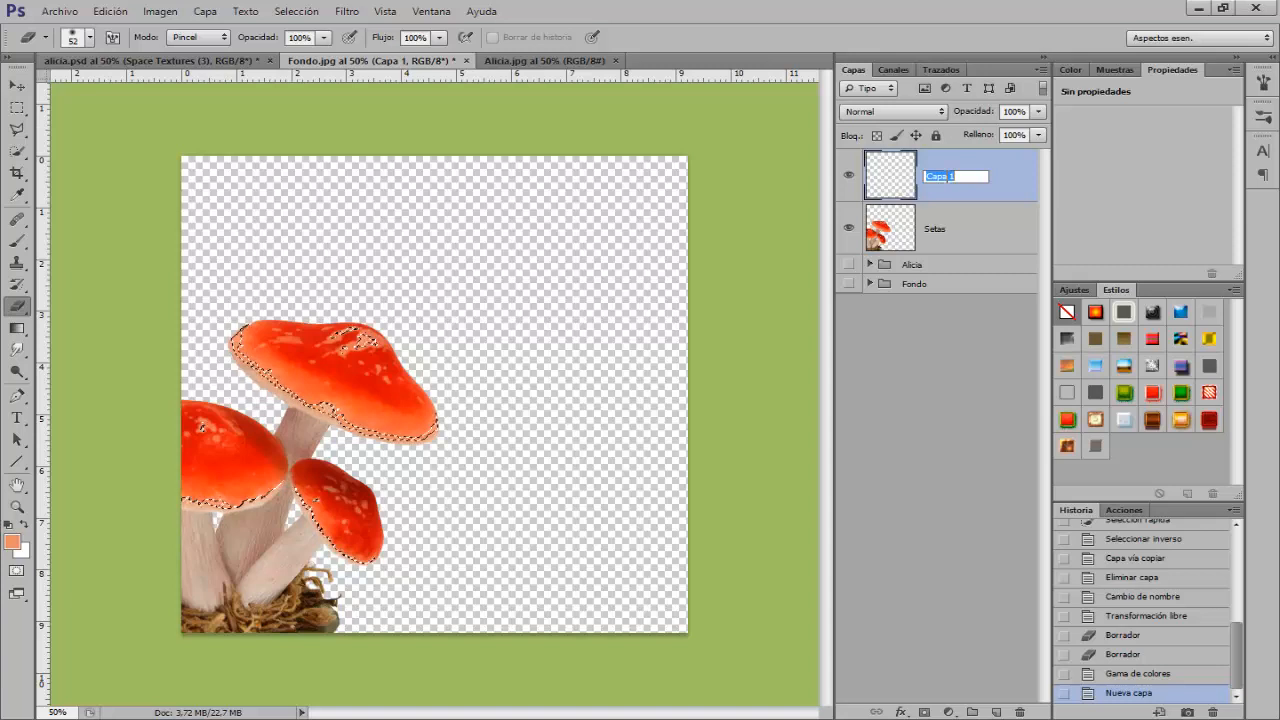
text(Luz)
key(Return)
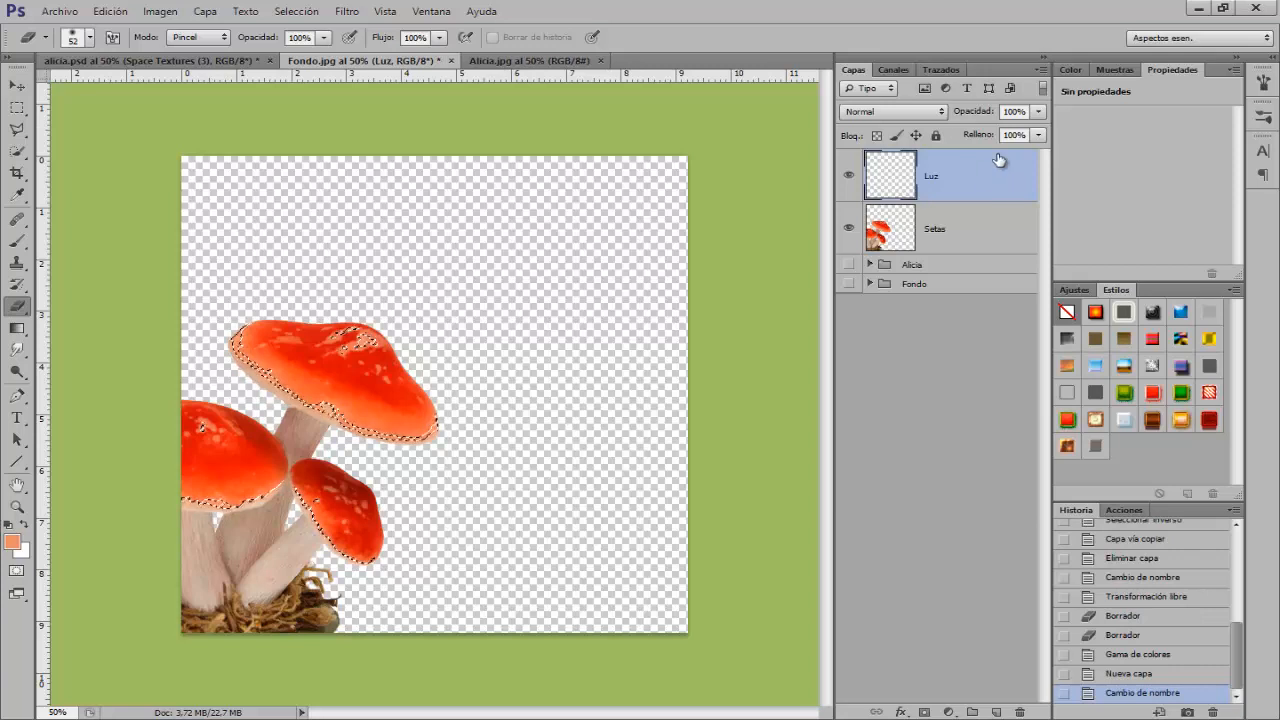
- Fill the selection on the Luz layer with white at 100% opacity in Normal mode and deselect
click(111, 12)
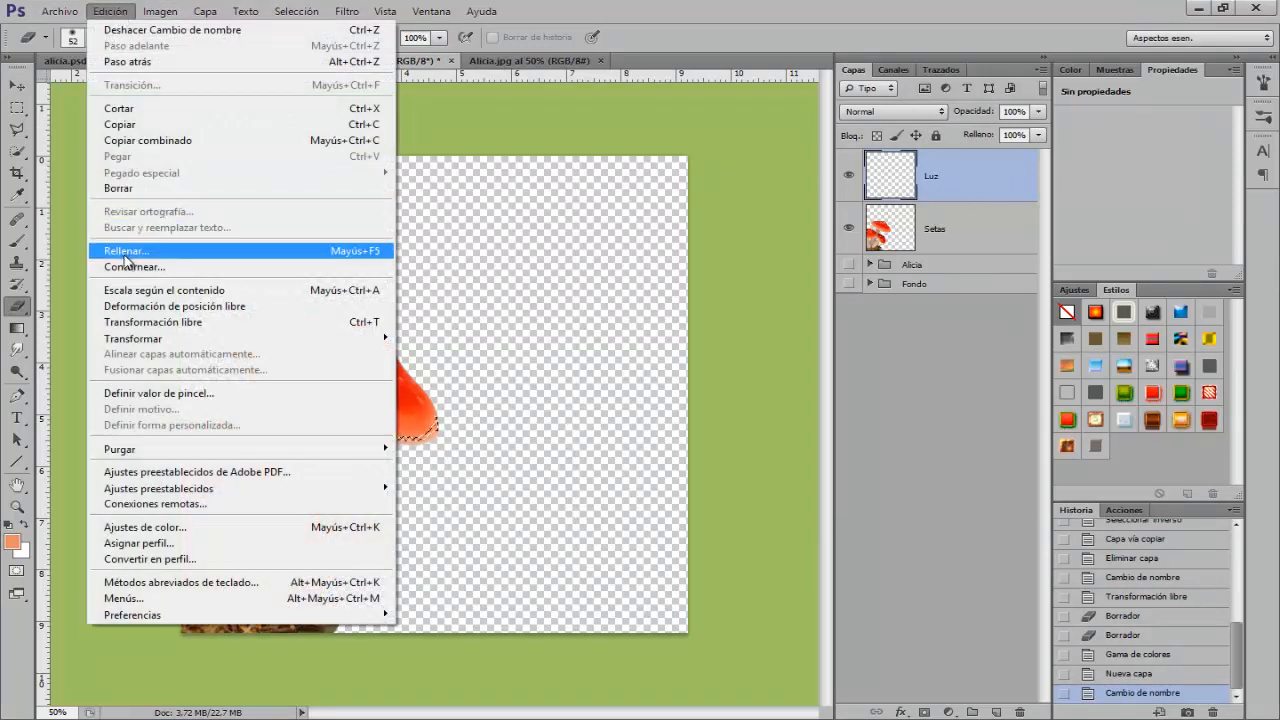
click(150, 252)
click(588, 226)
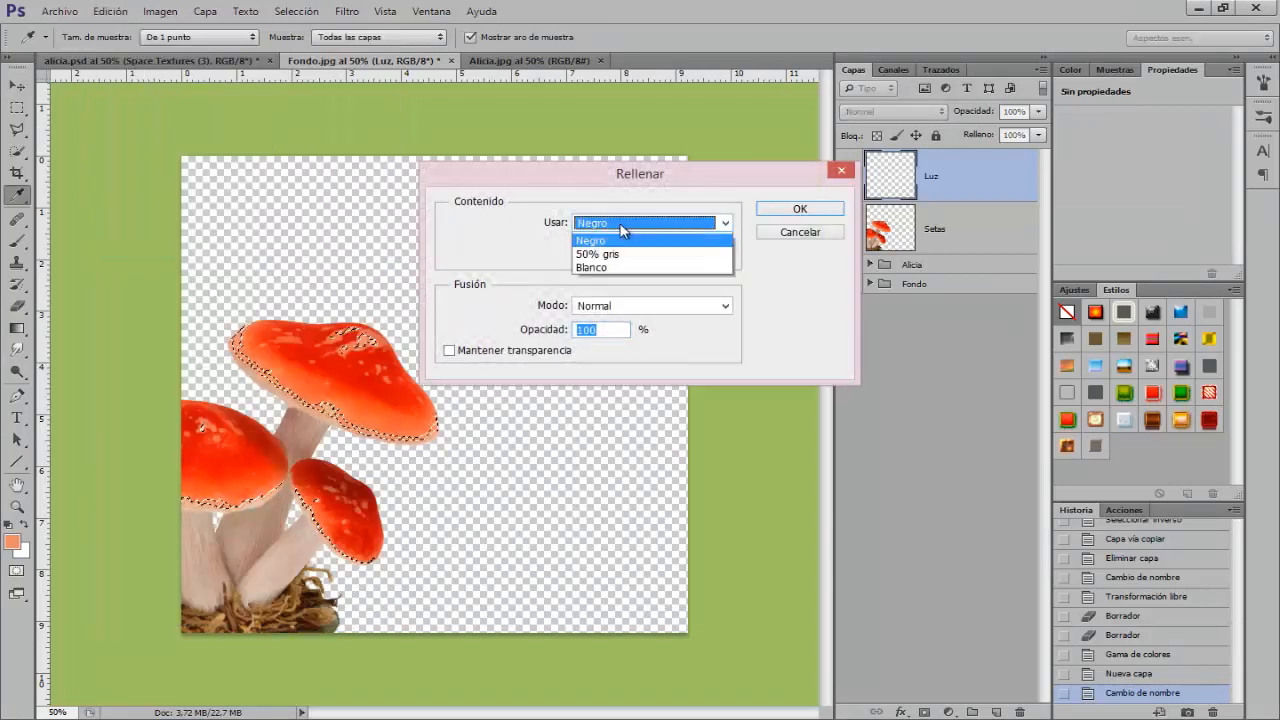
click(600, 380)
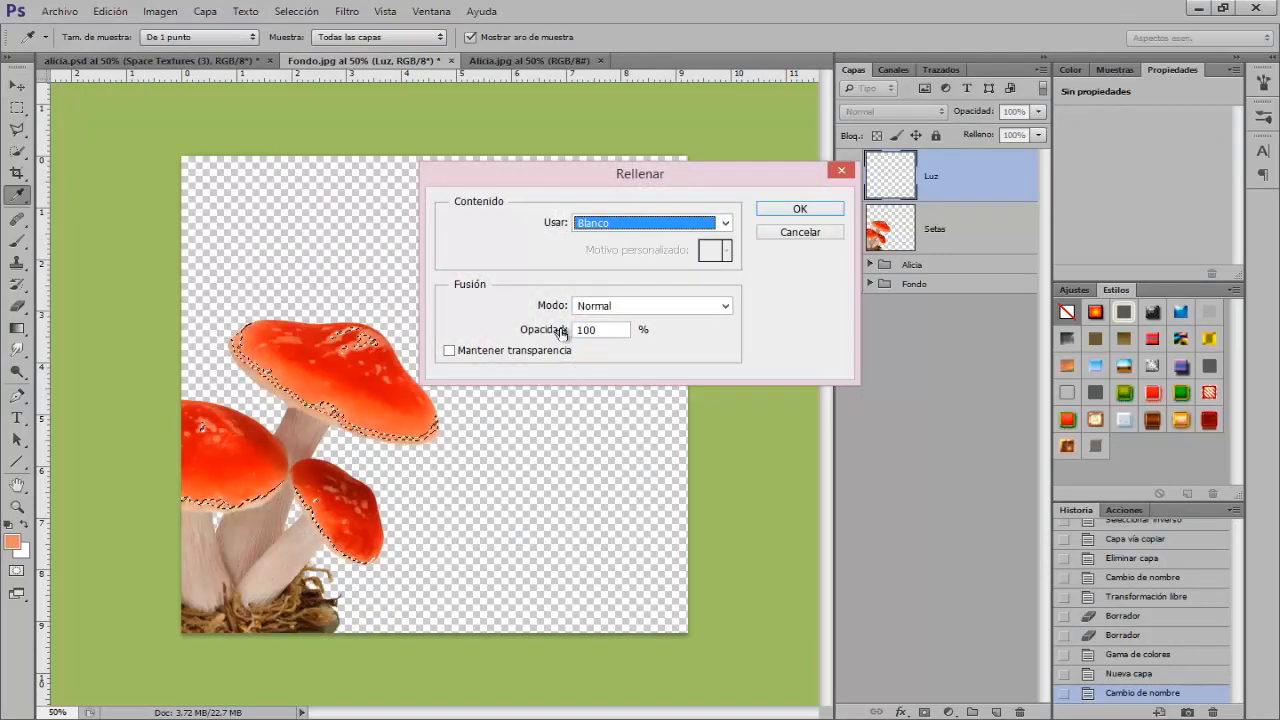
click(796, 210)
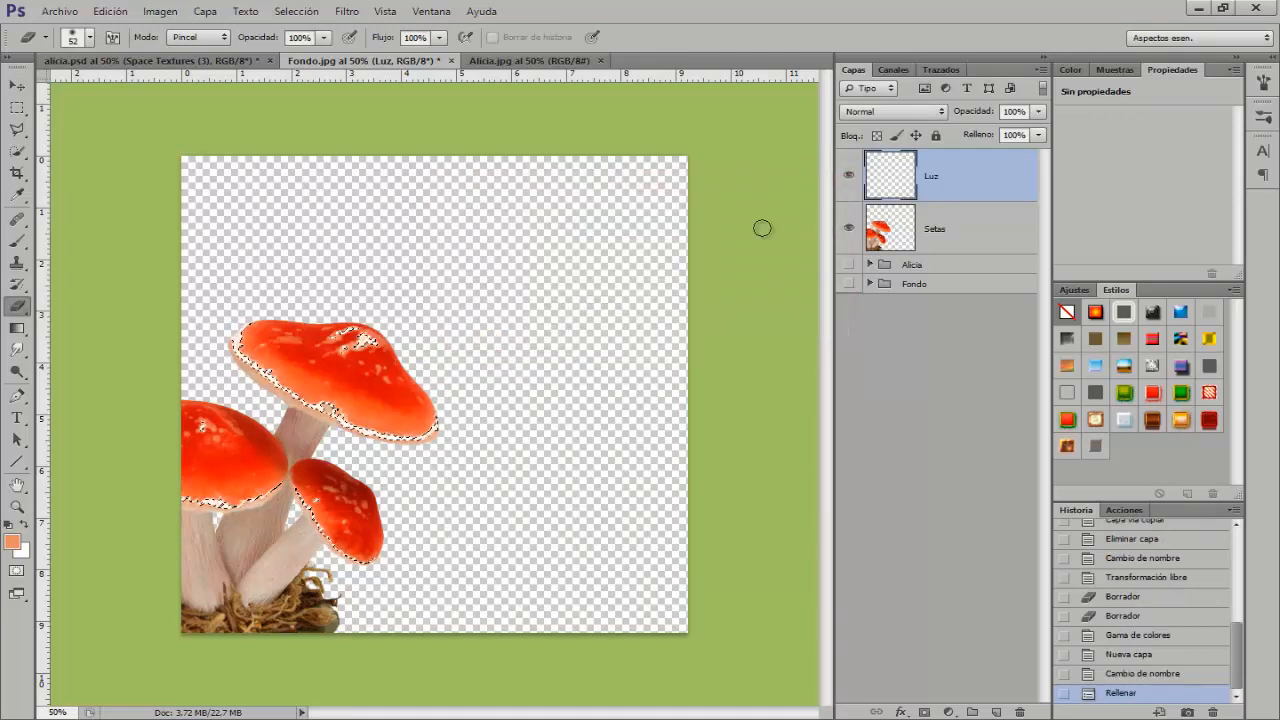
key(ctrl+d)
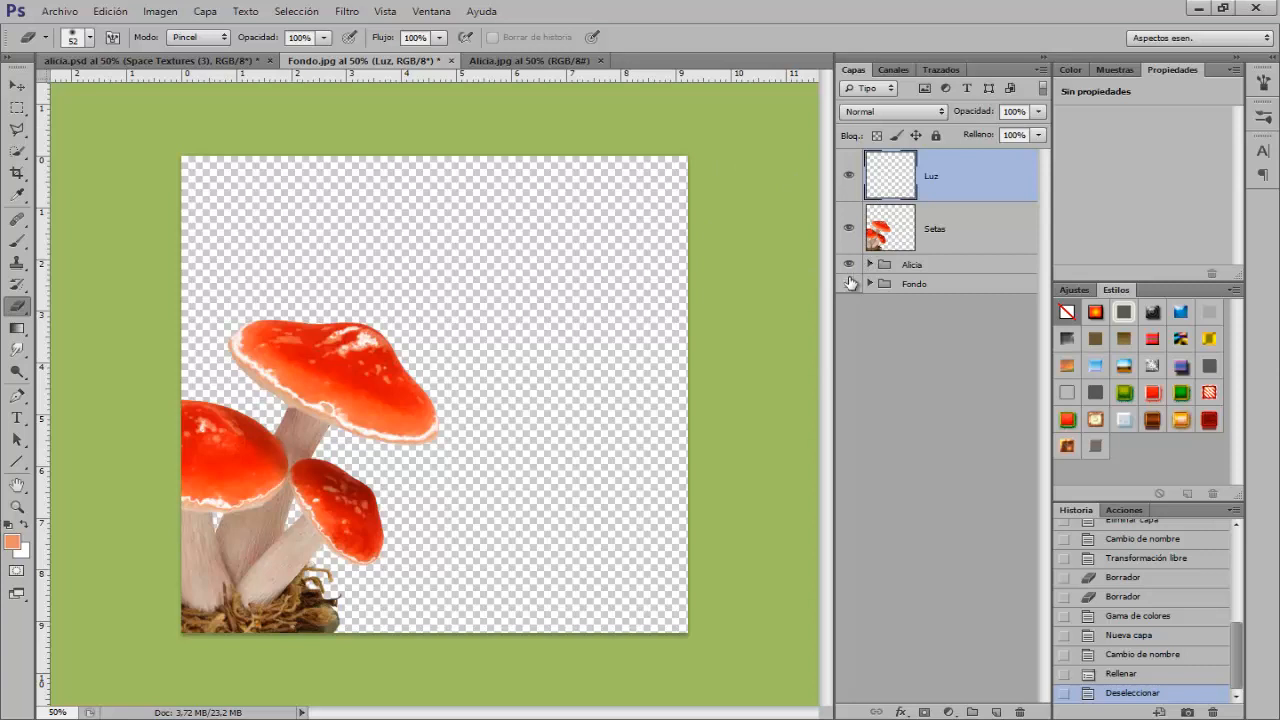
- Show the Alicia and Fondo groups again and compare the image with and without the Luz layer
click(849, 264)
click(849, 284)
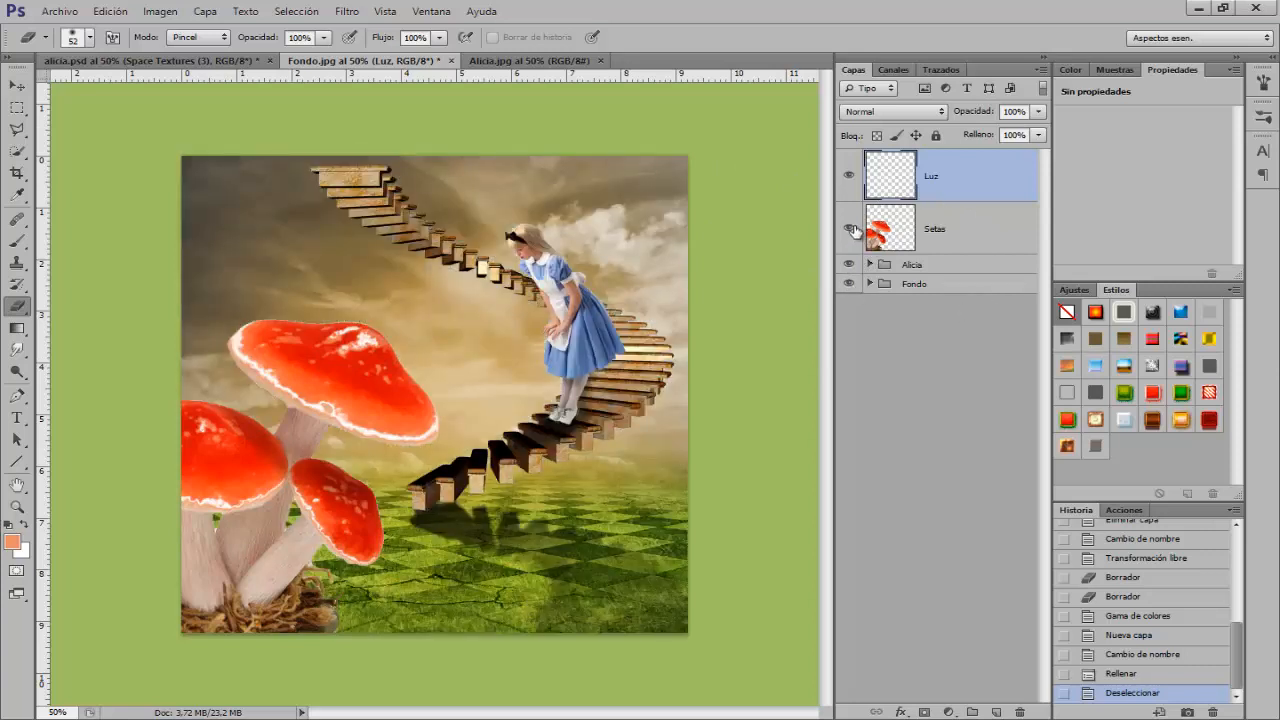
click(849, 177)
click(849, 177)
click(849, 177)
click(849, 177)
- Dab white light spots on the largest mushroom cap with a soft 39 px brush at 100% opacity
click(17, 241)
right_click(301, 277)
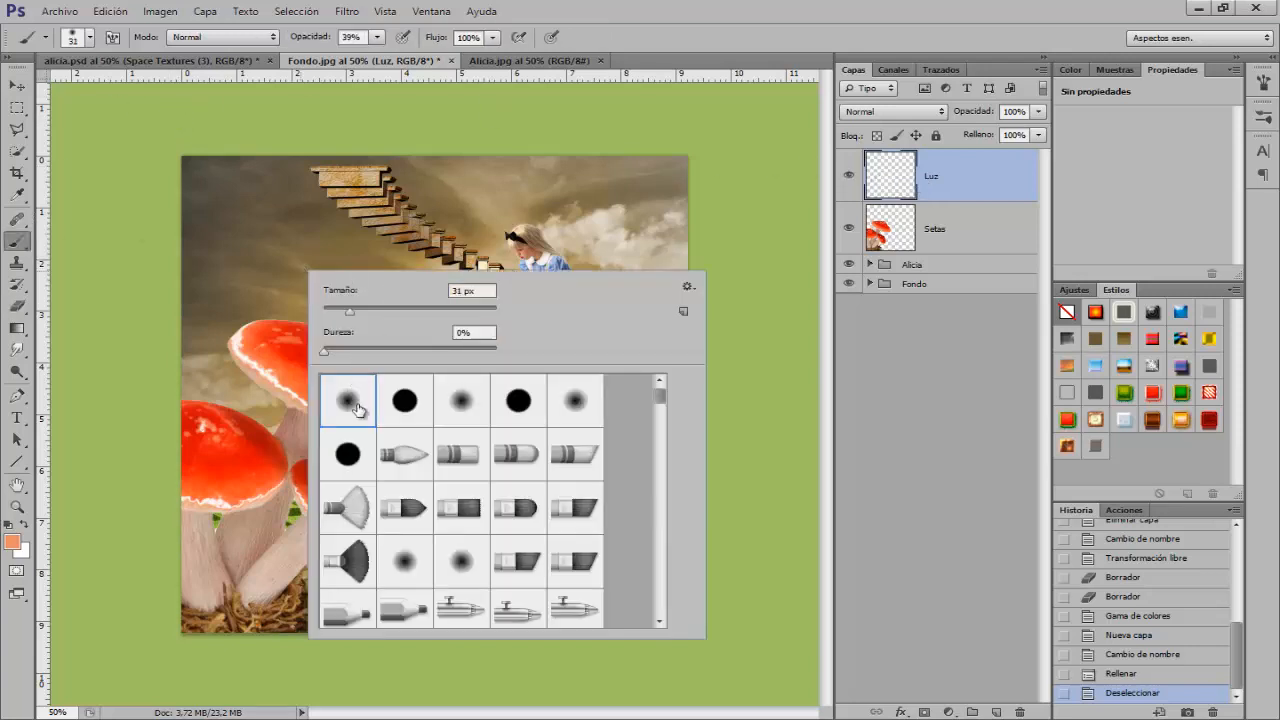
alt+right_click(277, 232)
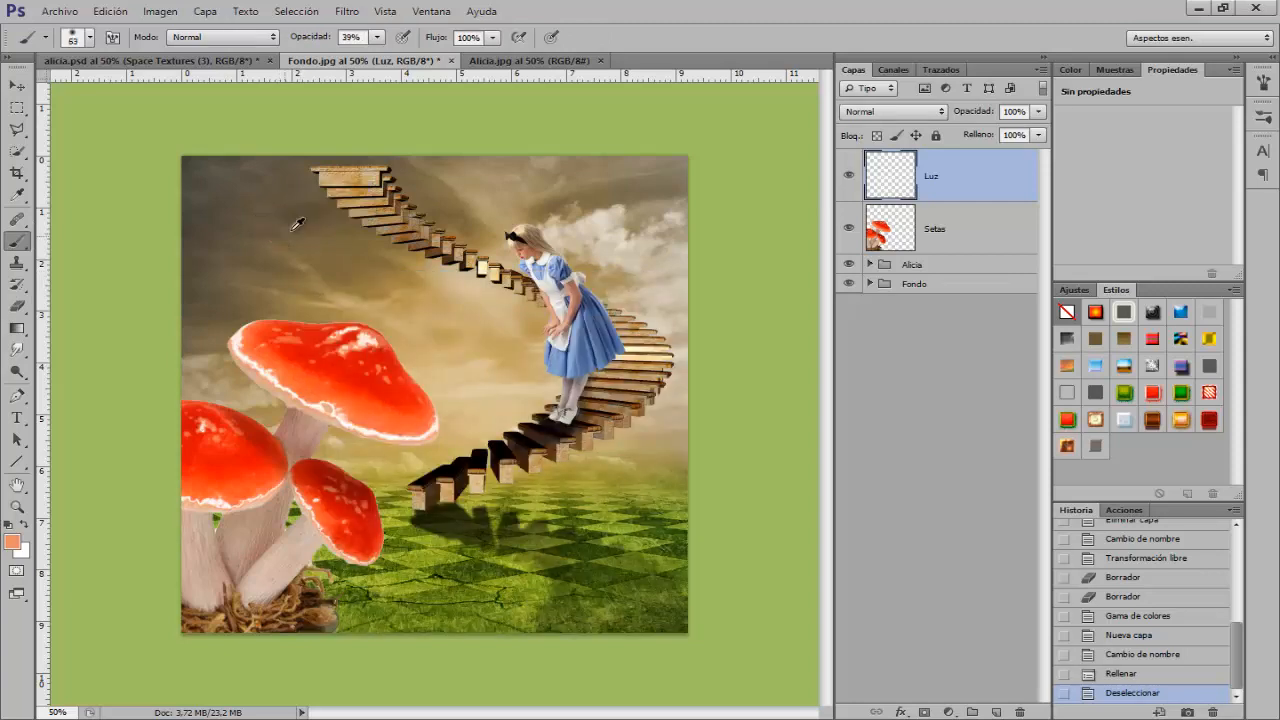
drag(321, 40, 420, 41)
alt+right_click(298, 350)
key(d)
key(x)
click(285, 344)
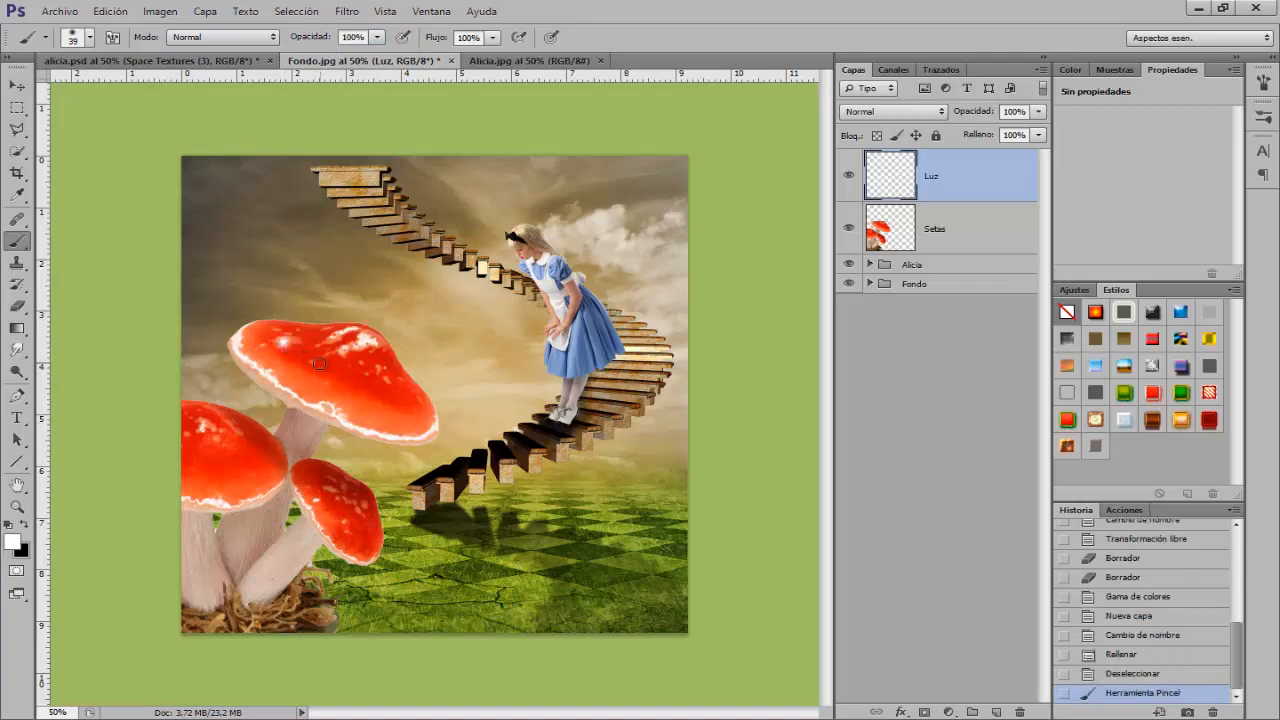
click(321, 370)
click(370, 374)
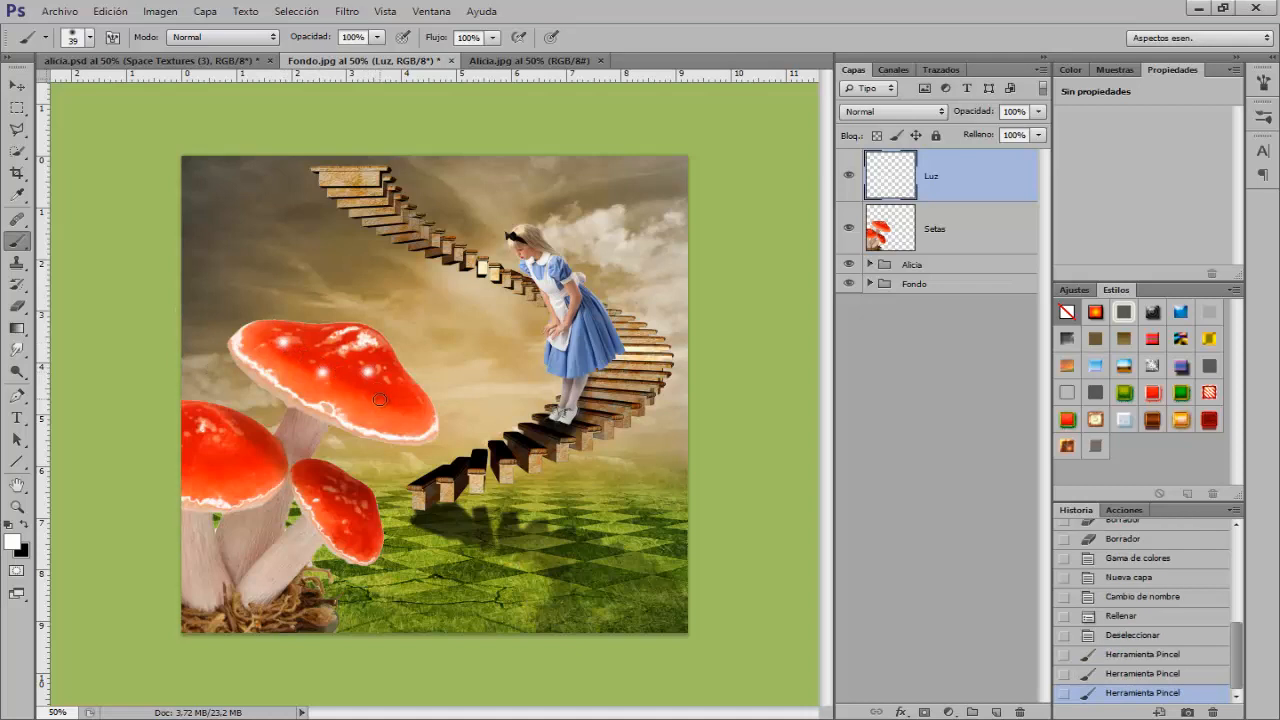
click(380, 400)
click(414, 410)
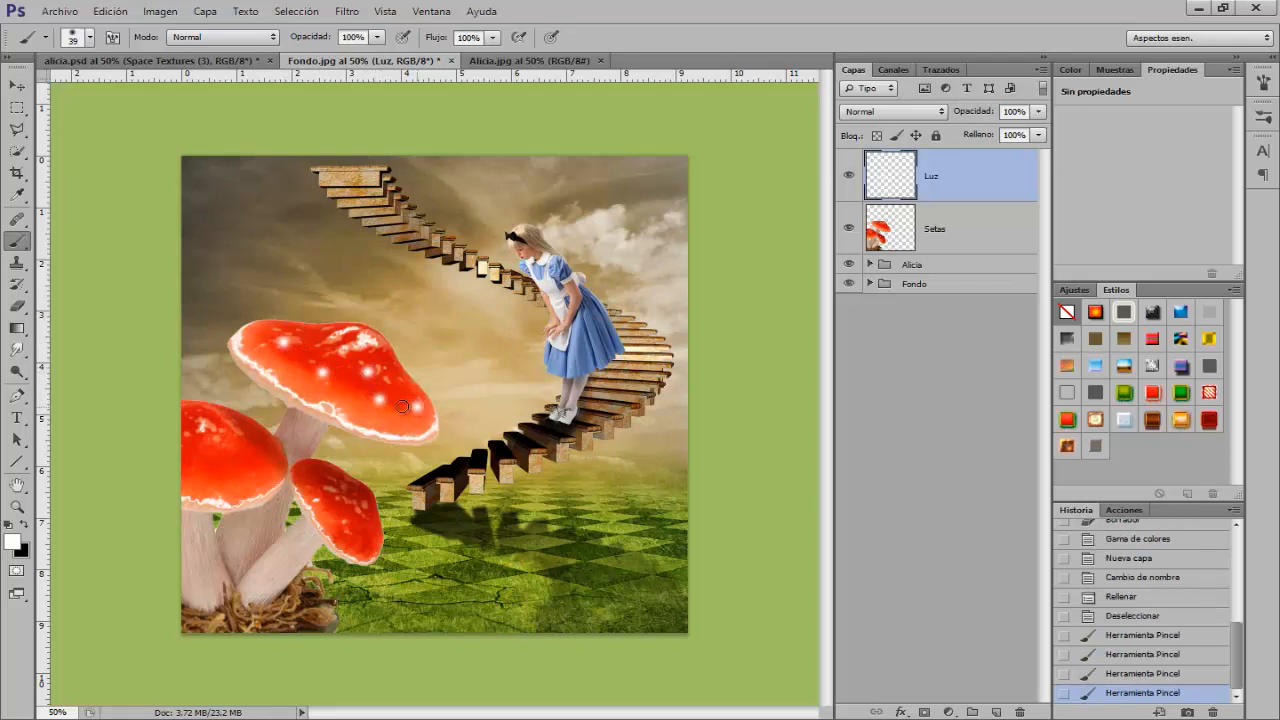
- Dab white spots on the two smaller mushroom caps and add finer spots with an 11 px brush
click(201, 460)
click(230, 477)
click(251, 452)
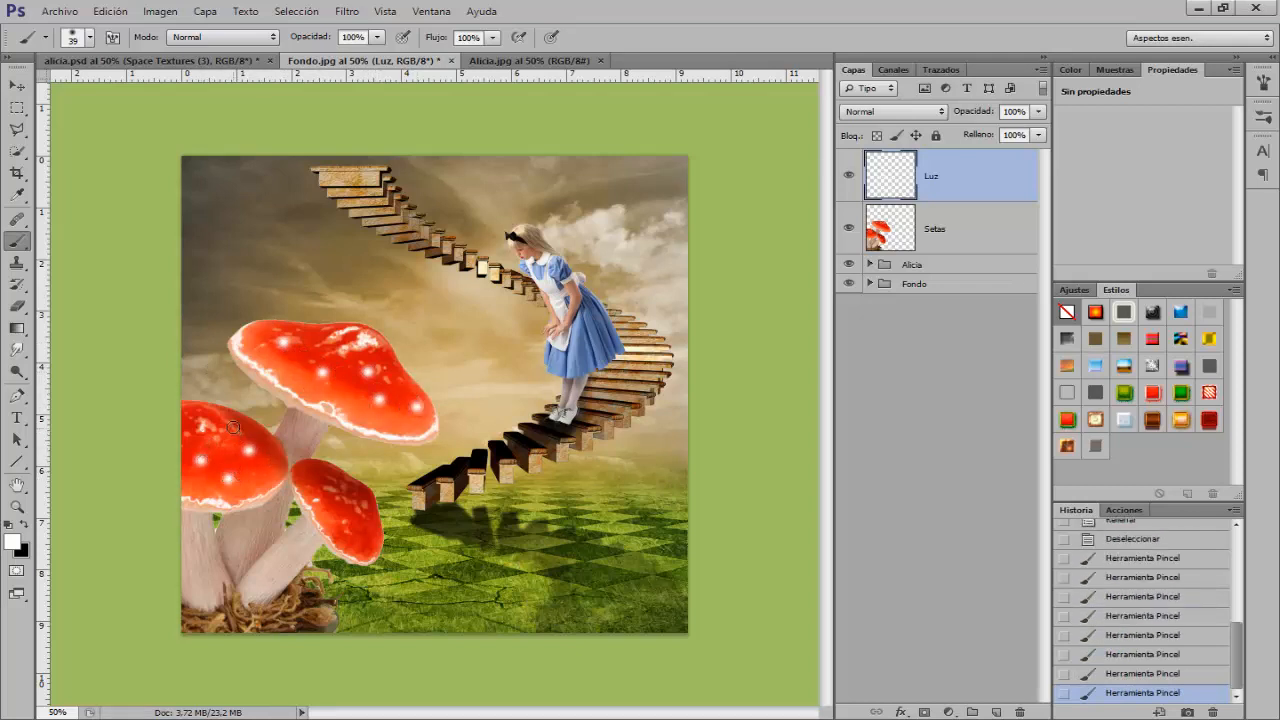
click(233, 427)
click(316, 484)
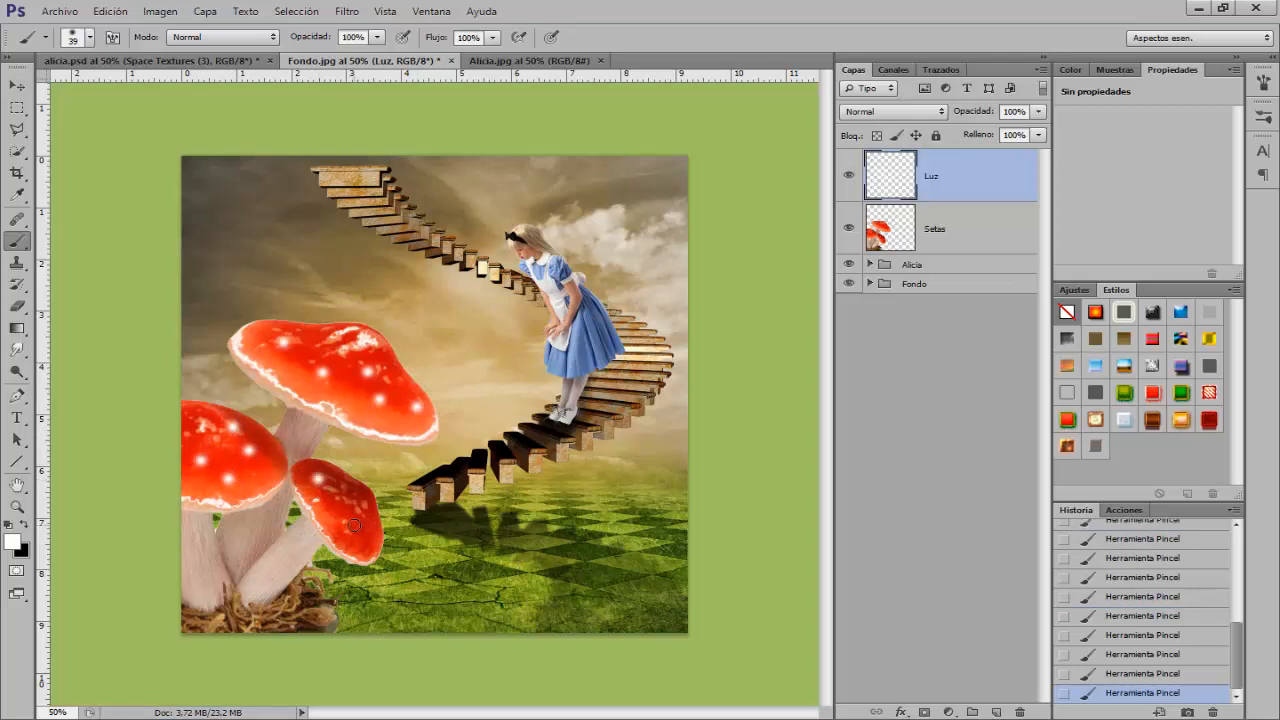
click(355, 525)
drag(351, 387, 346, 386)
- Compare the mushrooms with and without the Luz highlights, and merge Luz down into the Setas layer
click(849, 178)
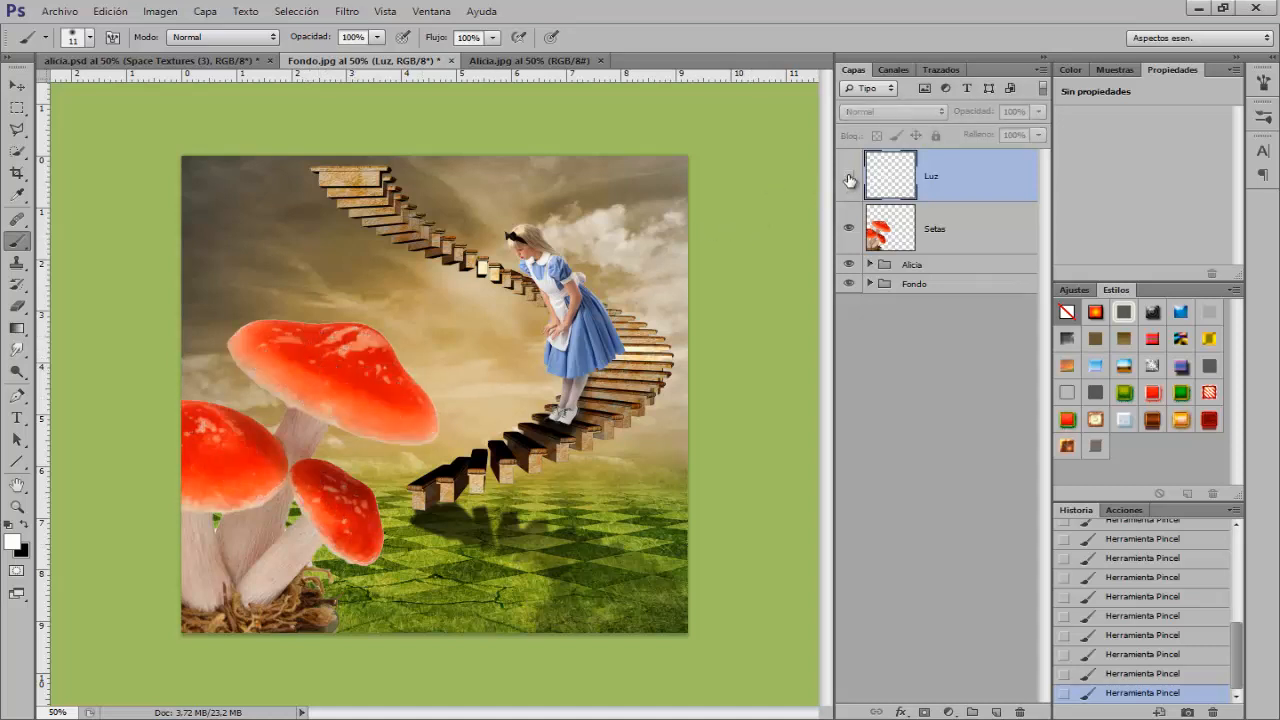
click(849, 179)
click(849, 178)
click(849, 178)
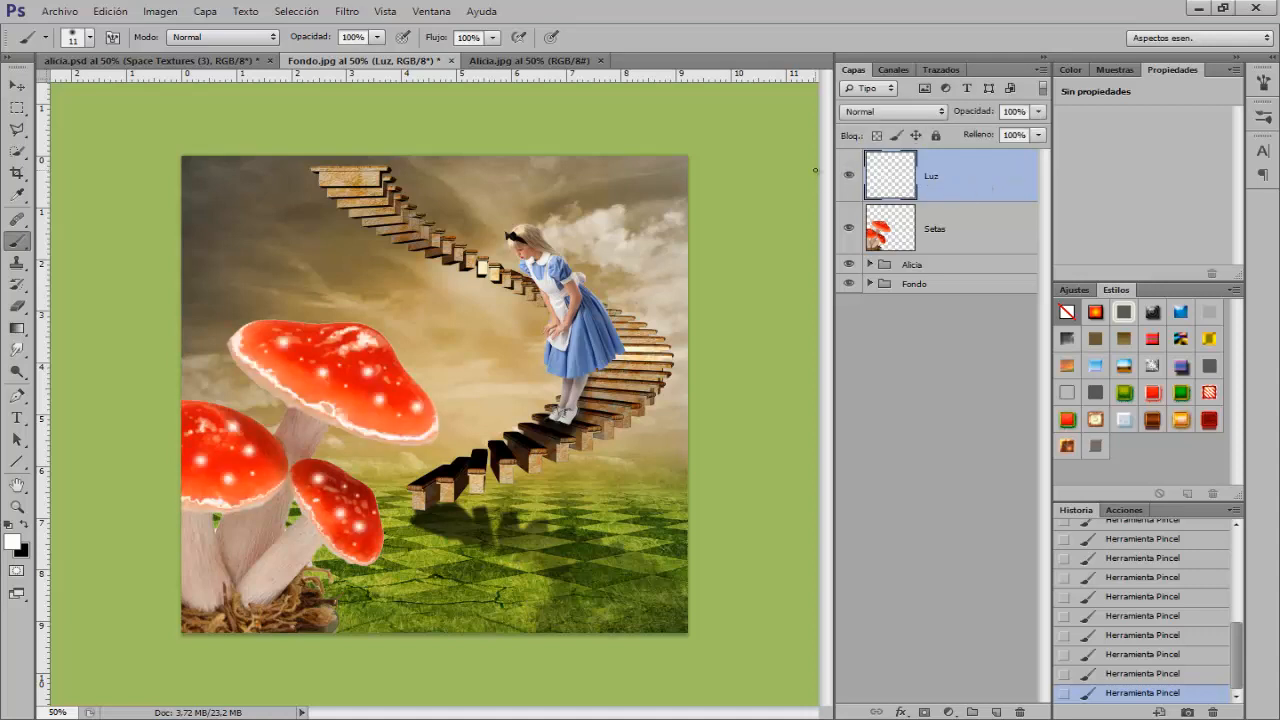
key(ctrl+e)
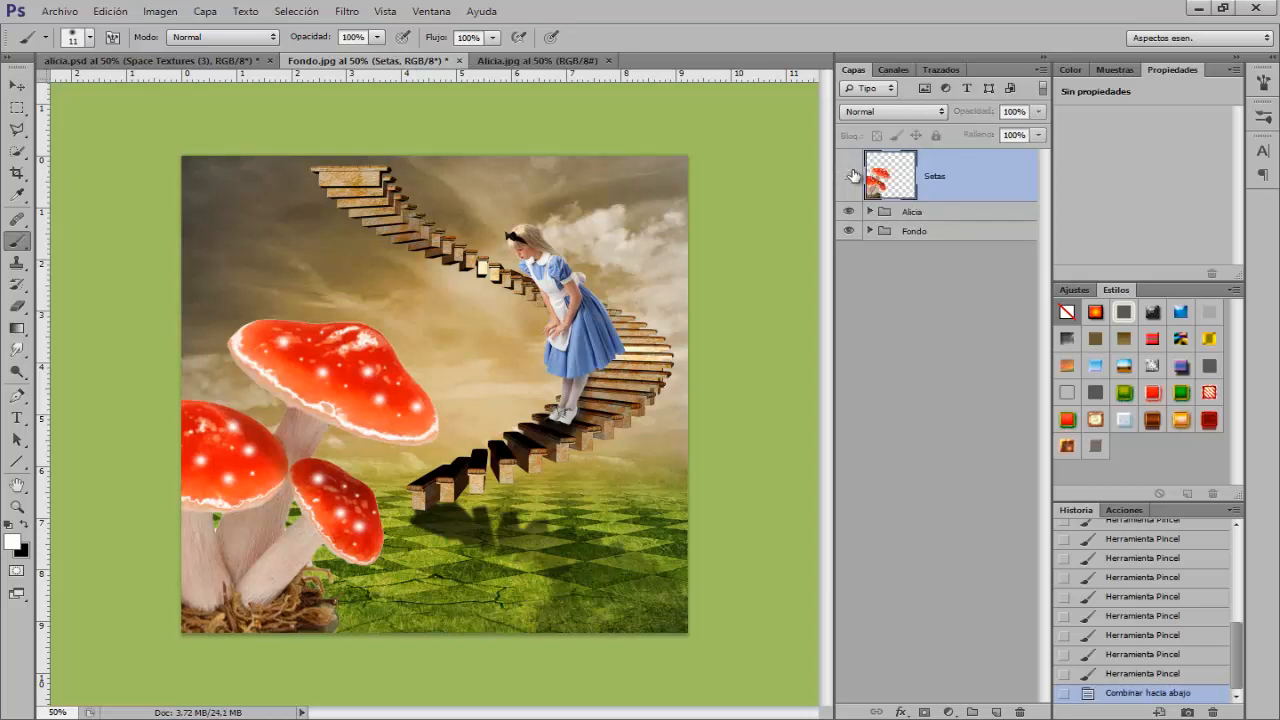
click(849, 175)
click(849, 175)
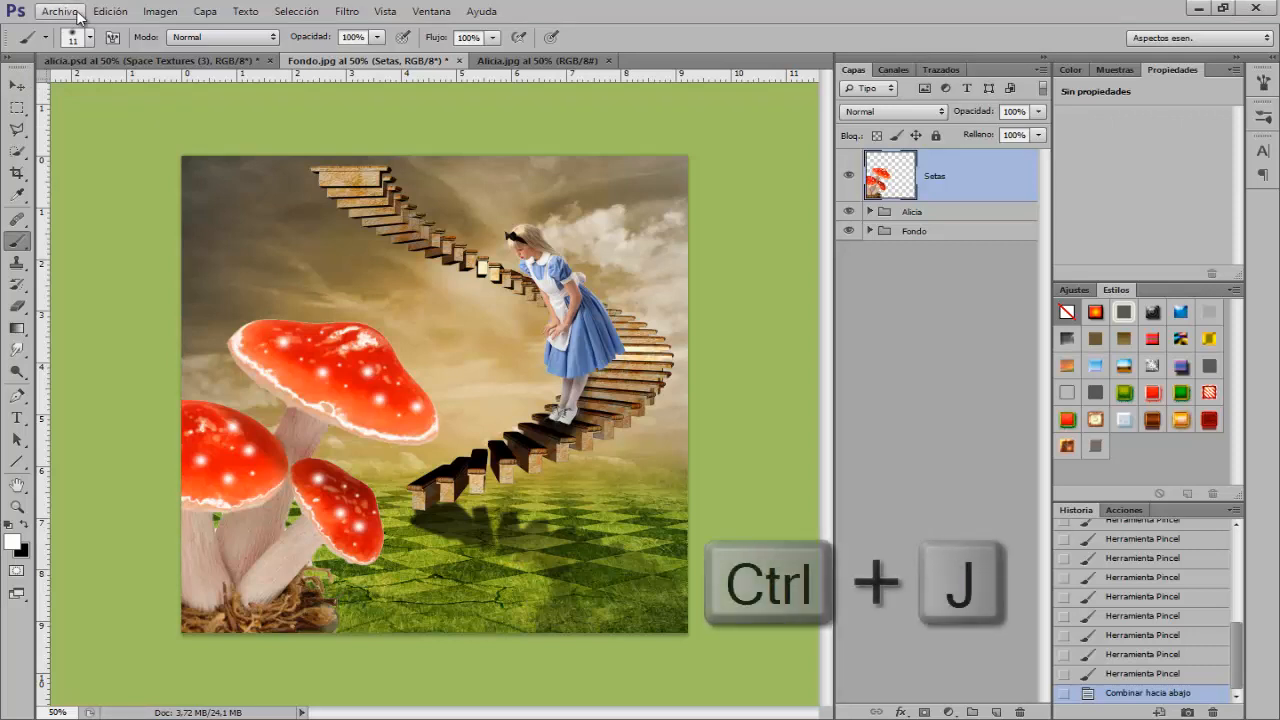
- Duplicate the Setas layer, flip the copy horizontally, scale it to about 41%, and place it beside the staircase at the image's right edge
key(ctrl+j)
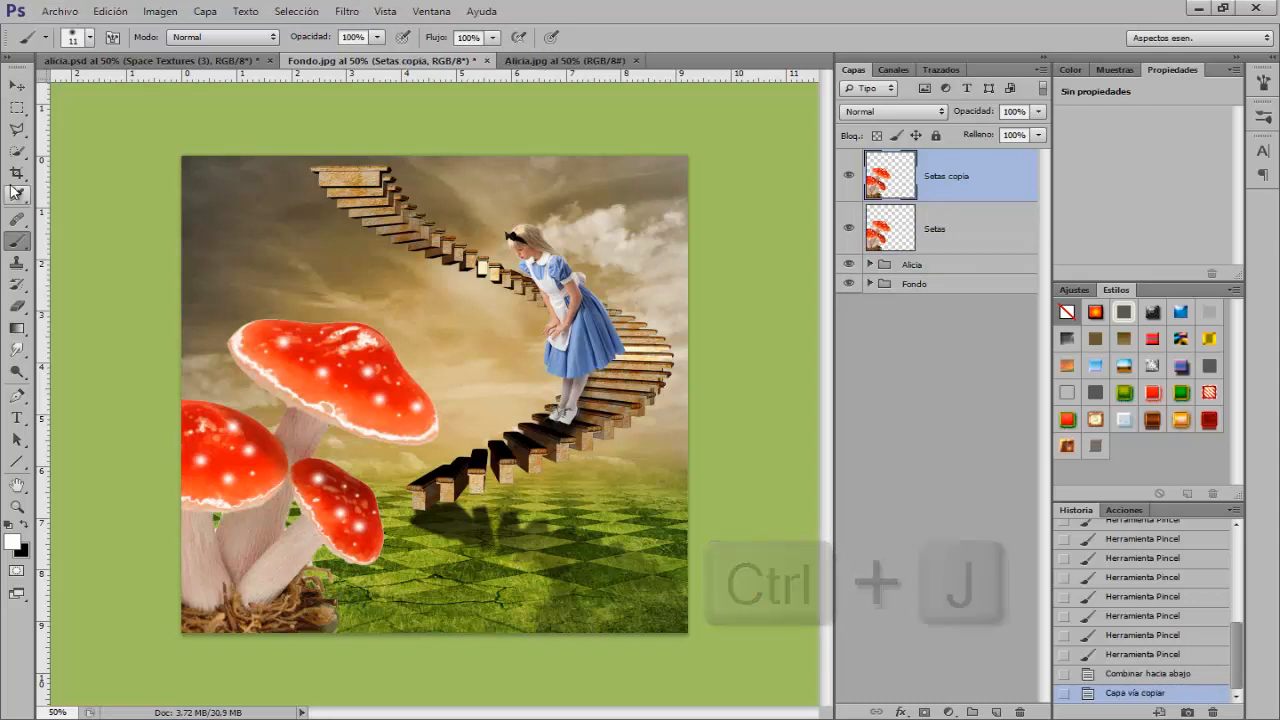
key(ctrl+t)
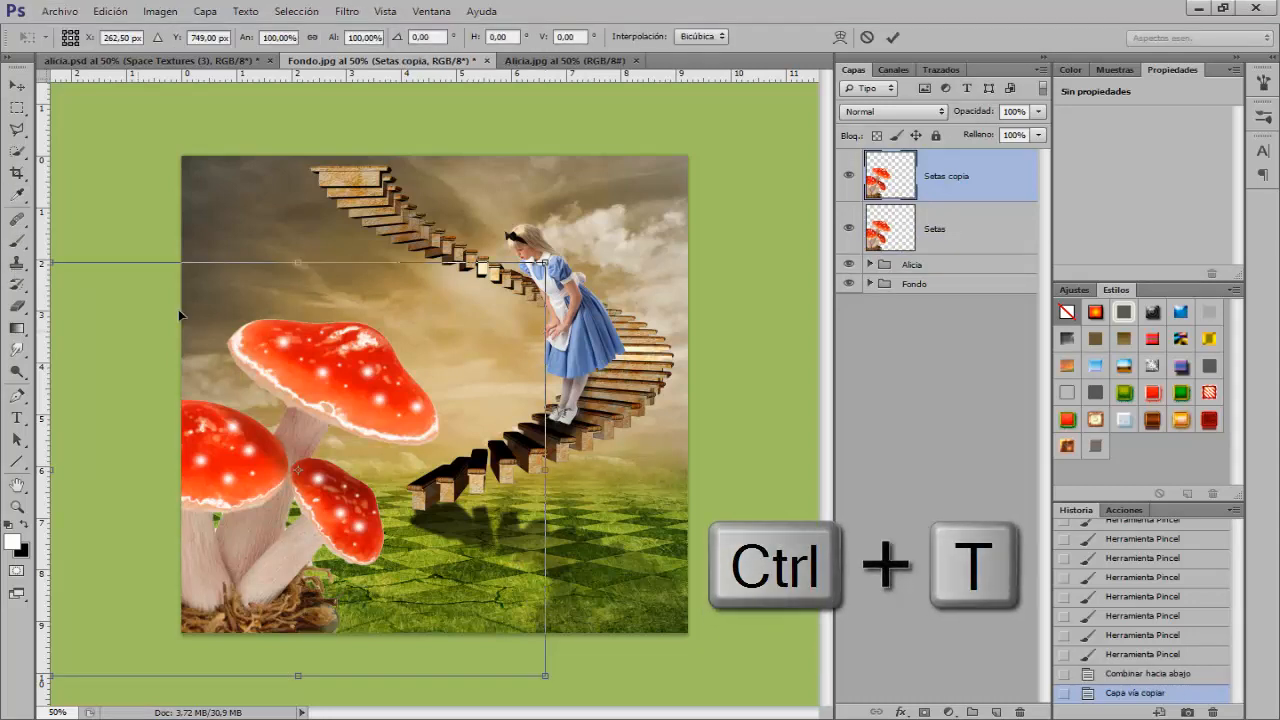
right_click(285, 388)
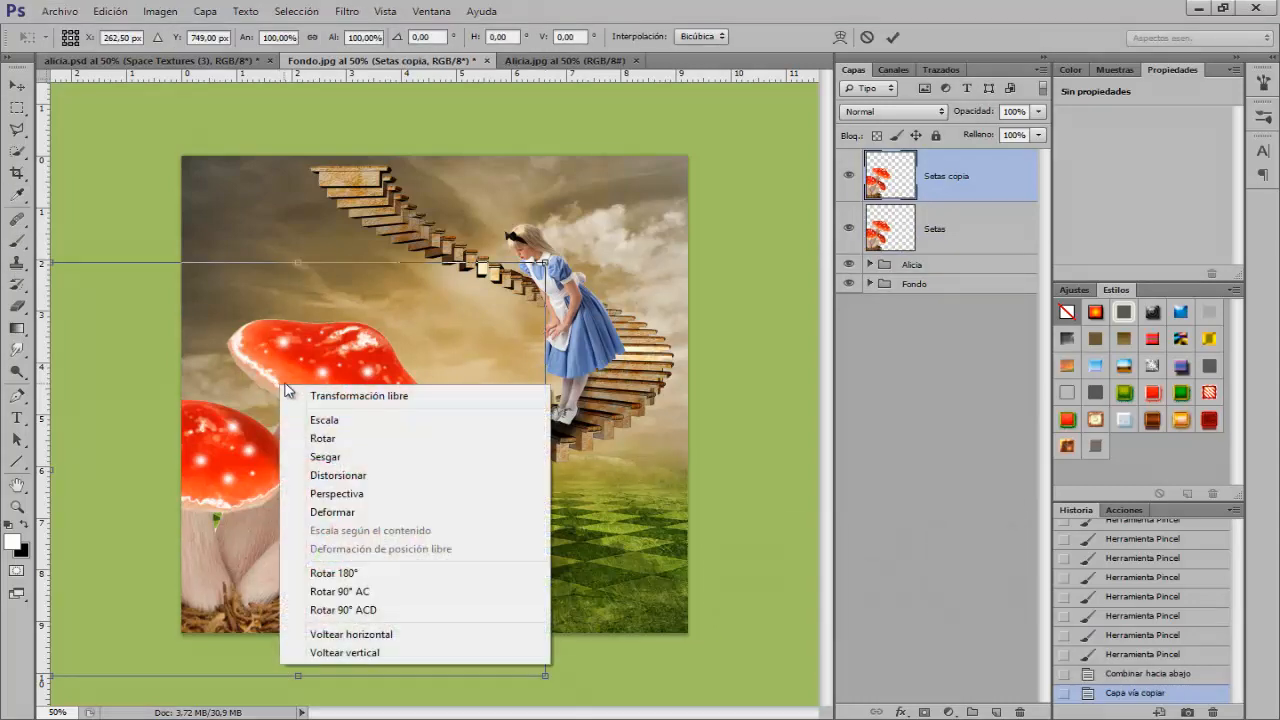
click(378, 636)
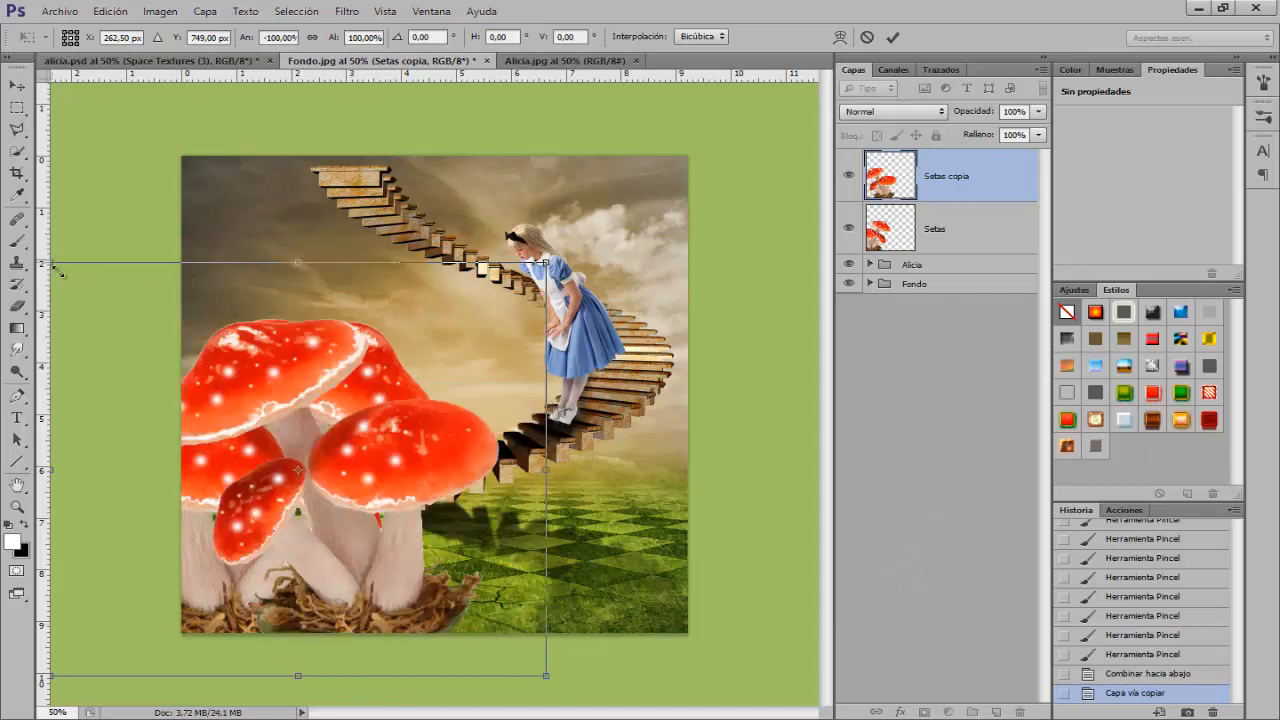
drag(57, 270, 324, 540)
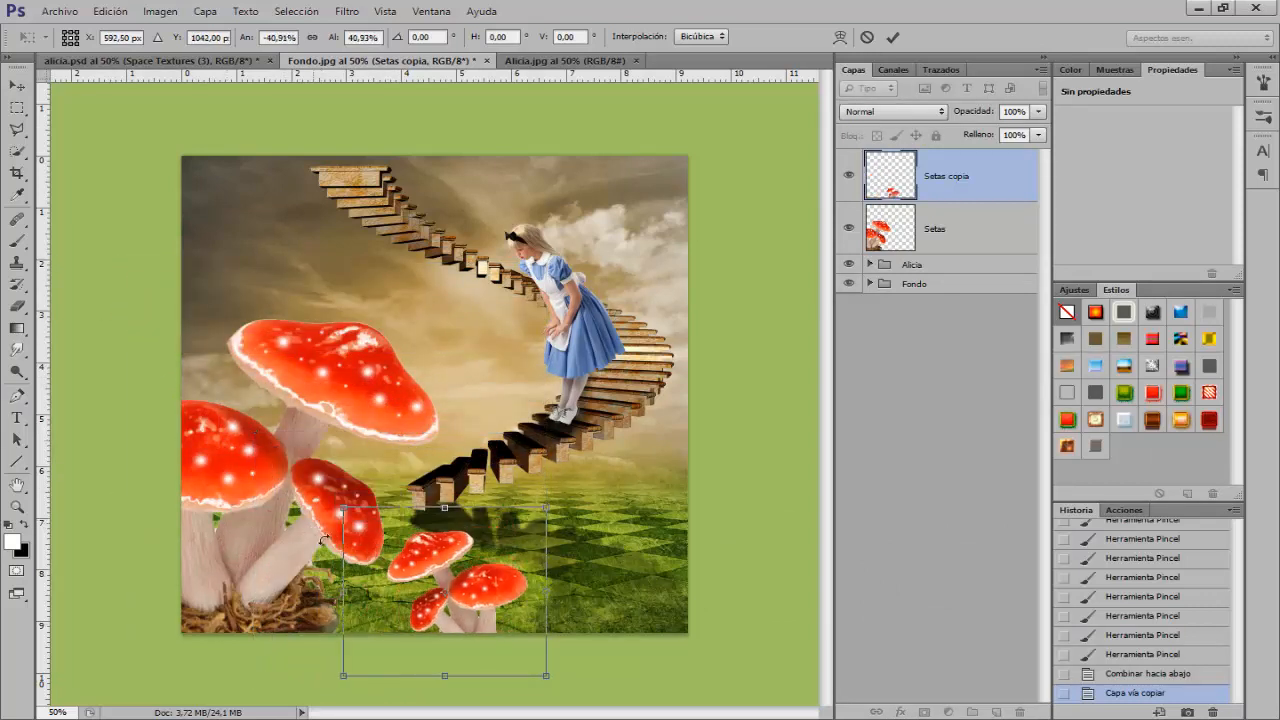
drag(492, 617, 668, 455)
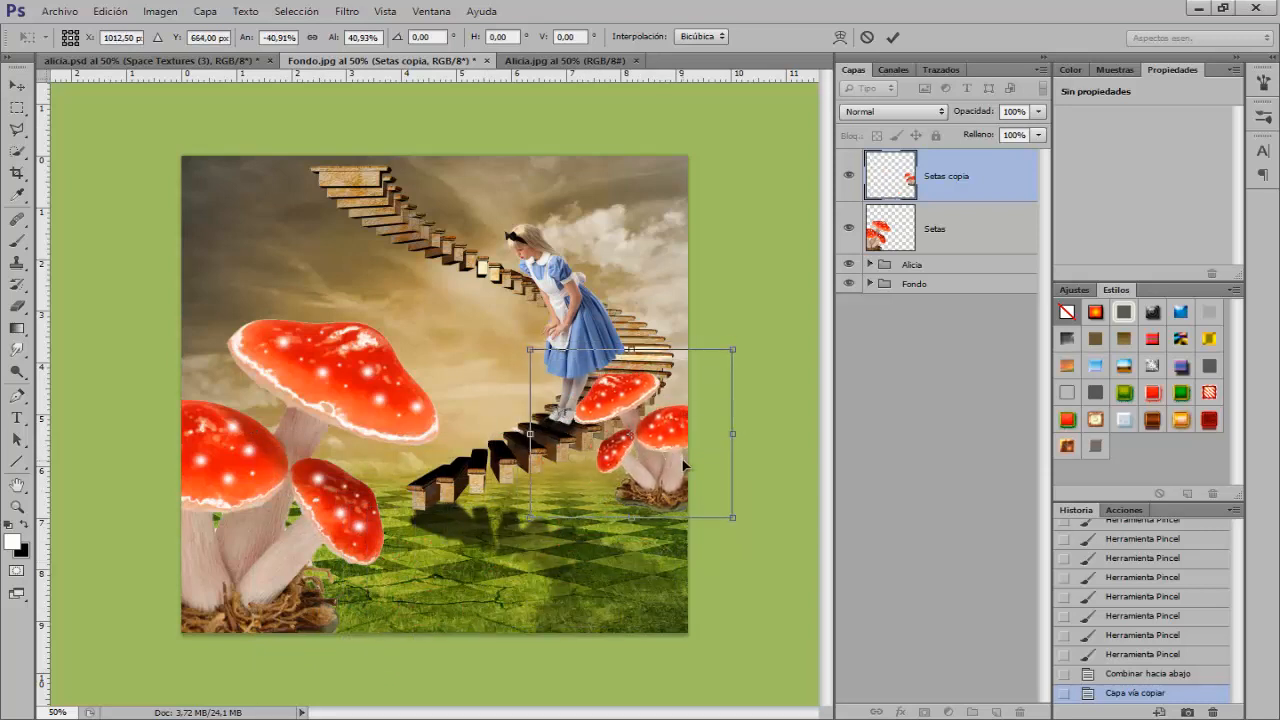
key(Return)
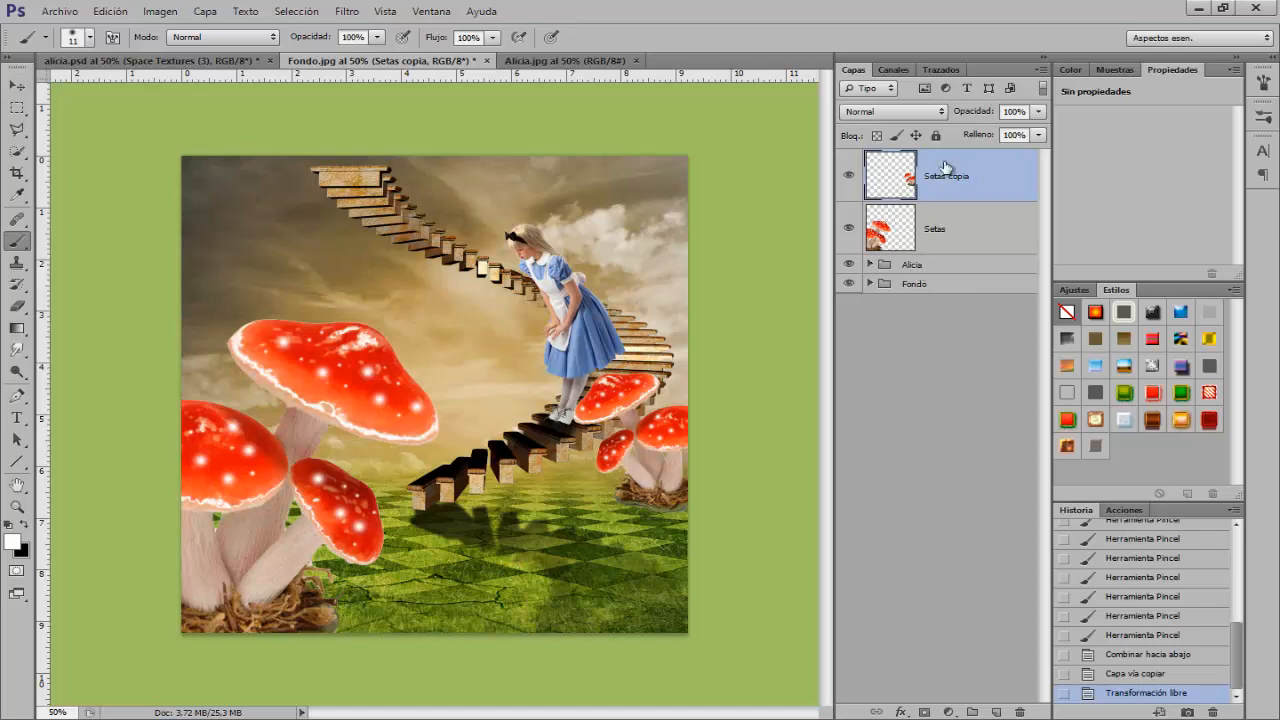
- Reorder Setas copia between the Alicia and Fondo groups and fine-tune the small mushrooms' position behind the staircase
drag(947, 172, 918, 272)
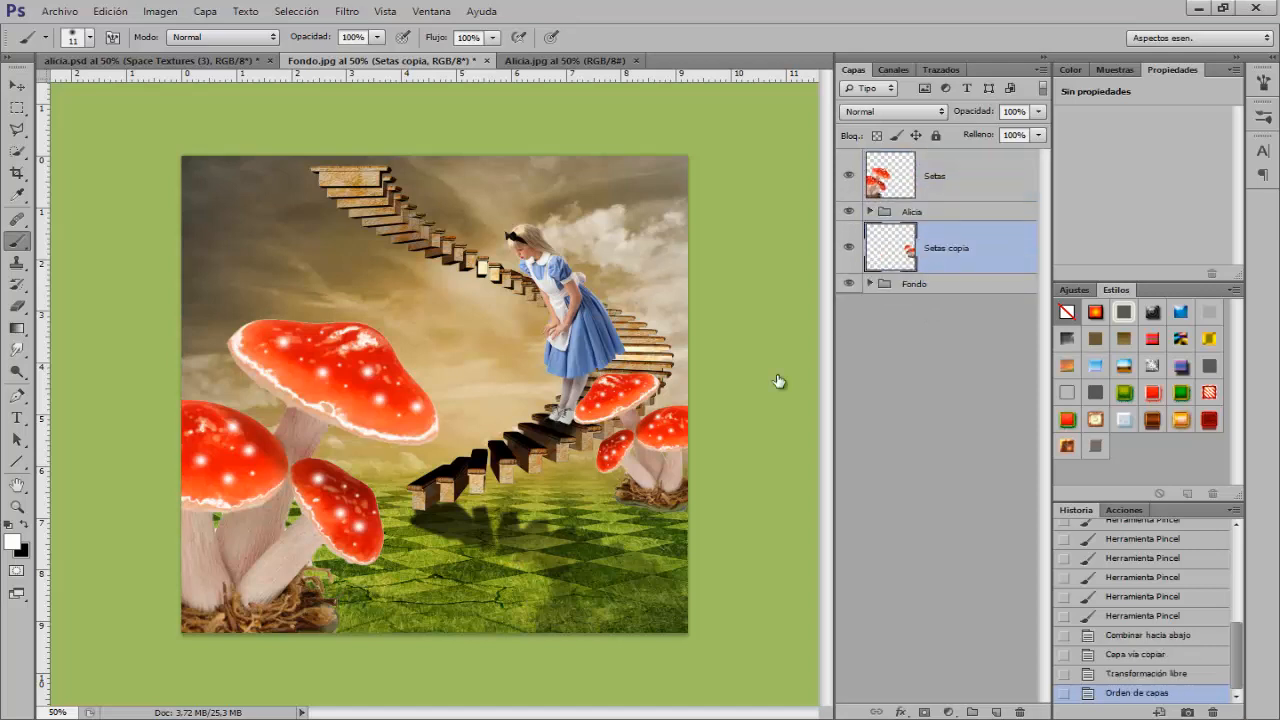
click(17, 85)
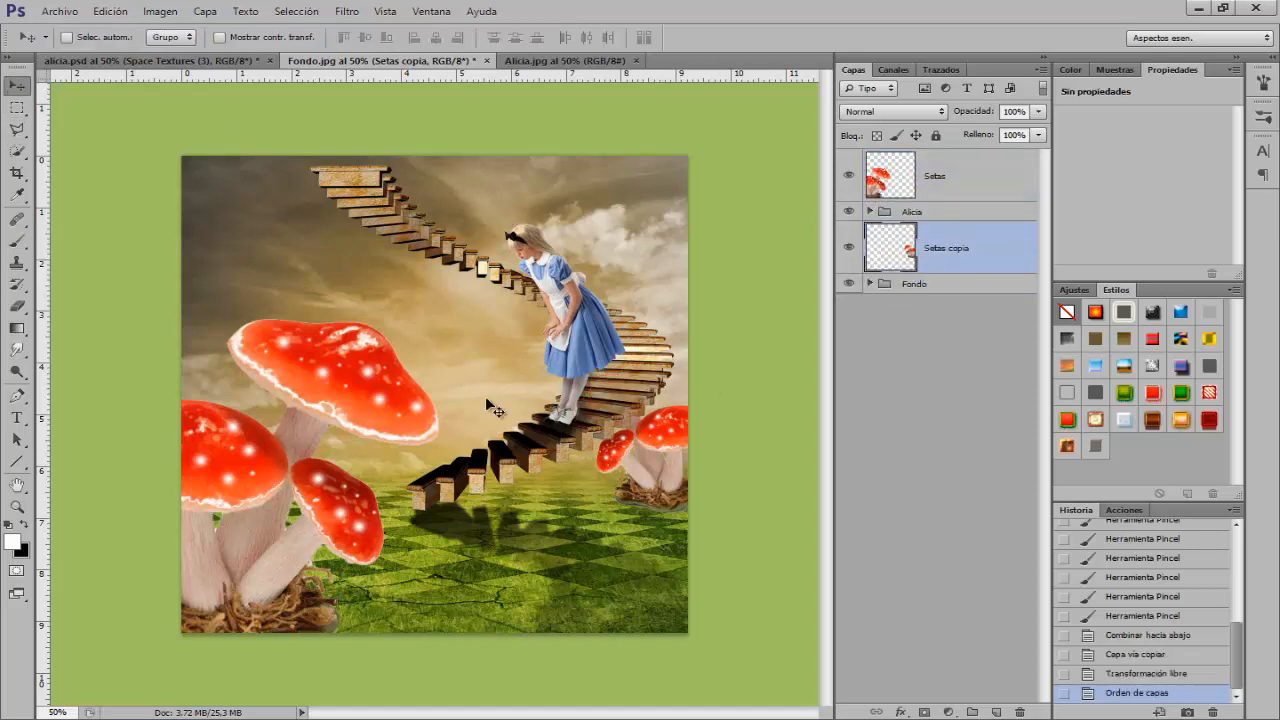
drag(646, 465, 646, 471)
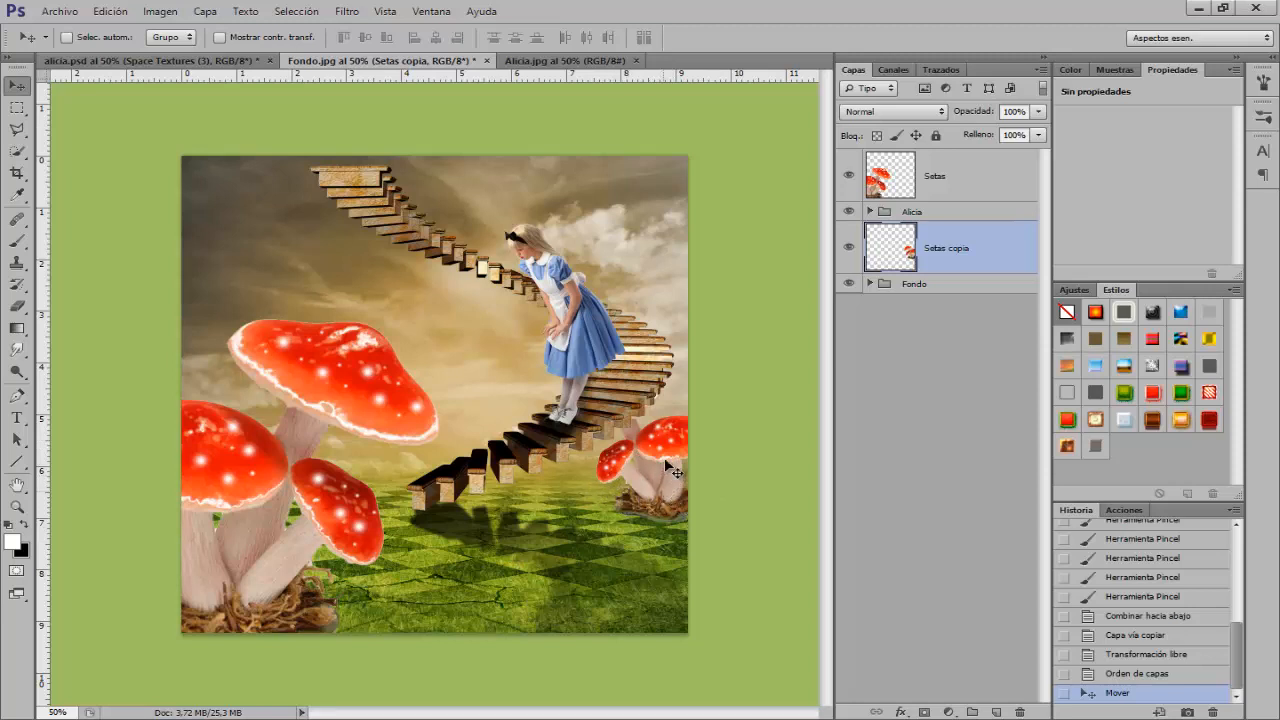
drag(666, 461, 671, 456)
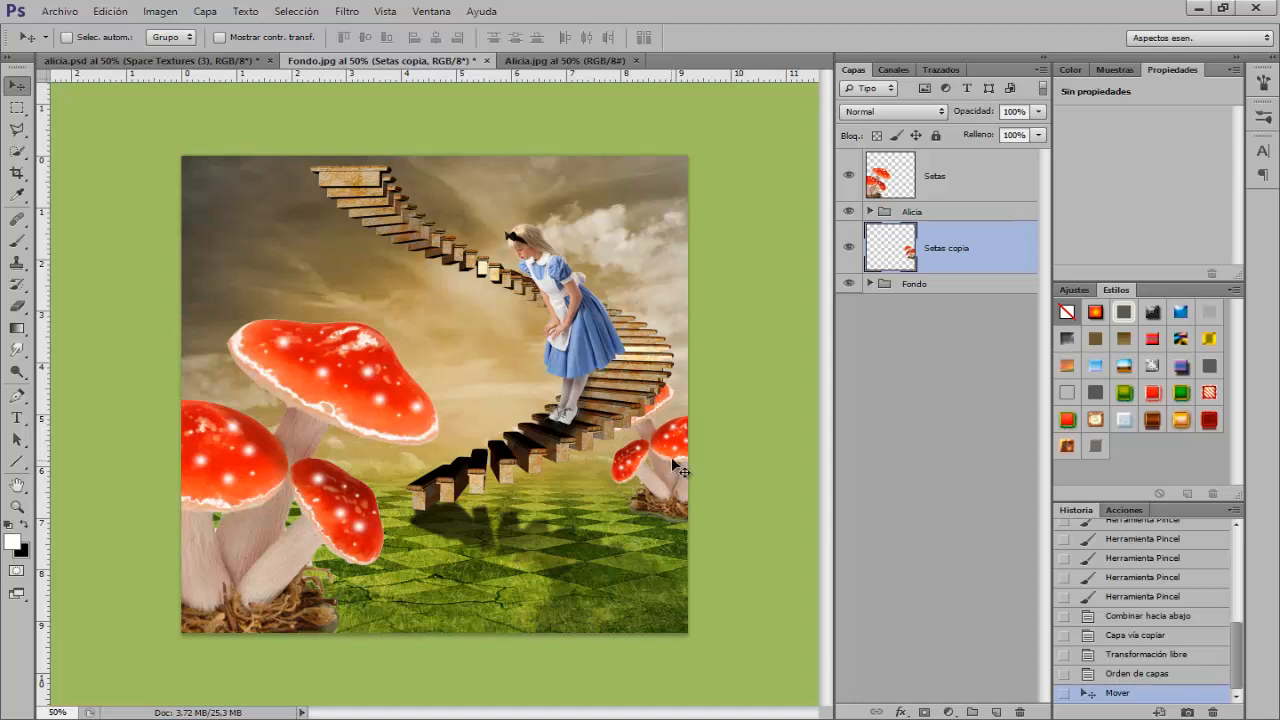
key(Down)
key(Down)
key(Left)
key(Left)
key(Left)
key(Left)
key(Left)
key(Left)
key(Left)
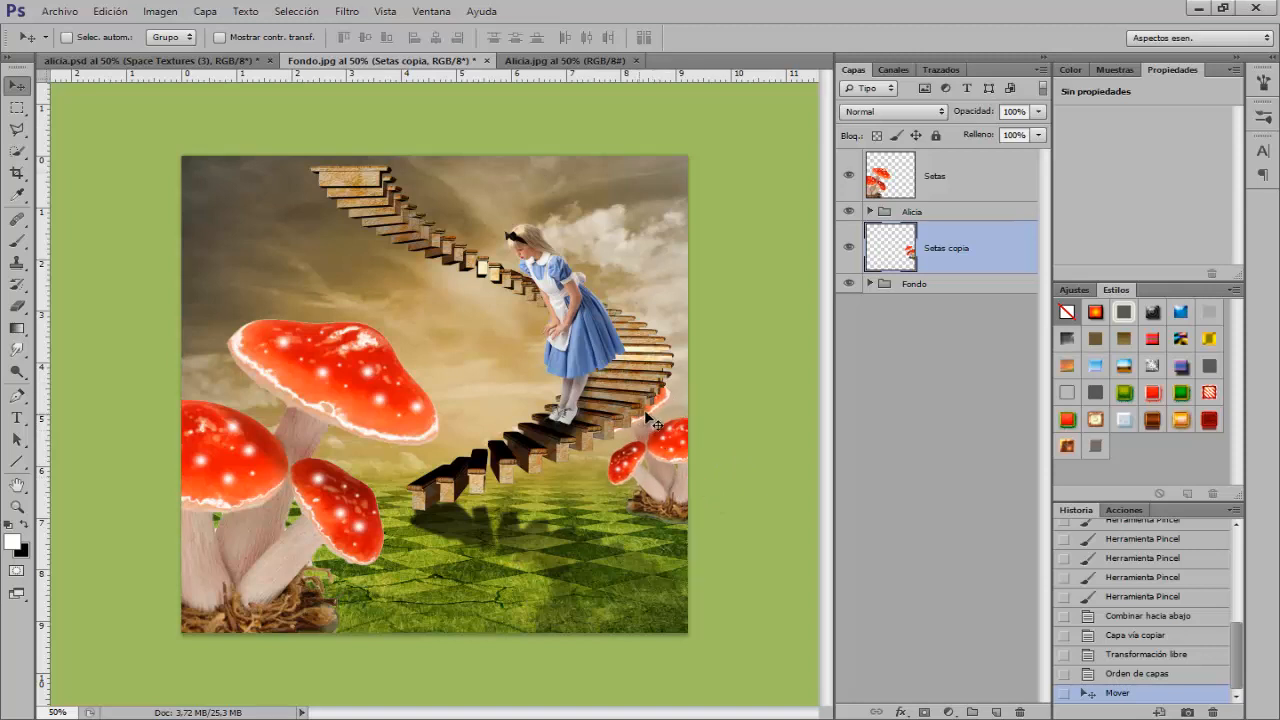
drag(666, 476, 654, 457)
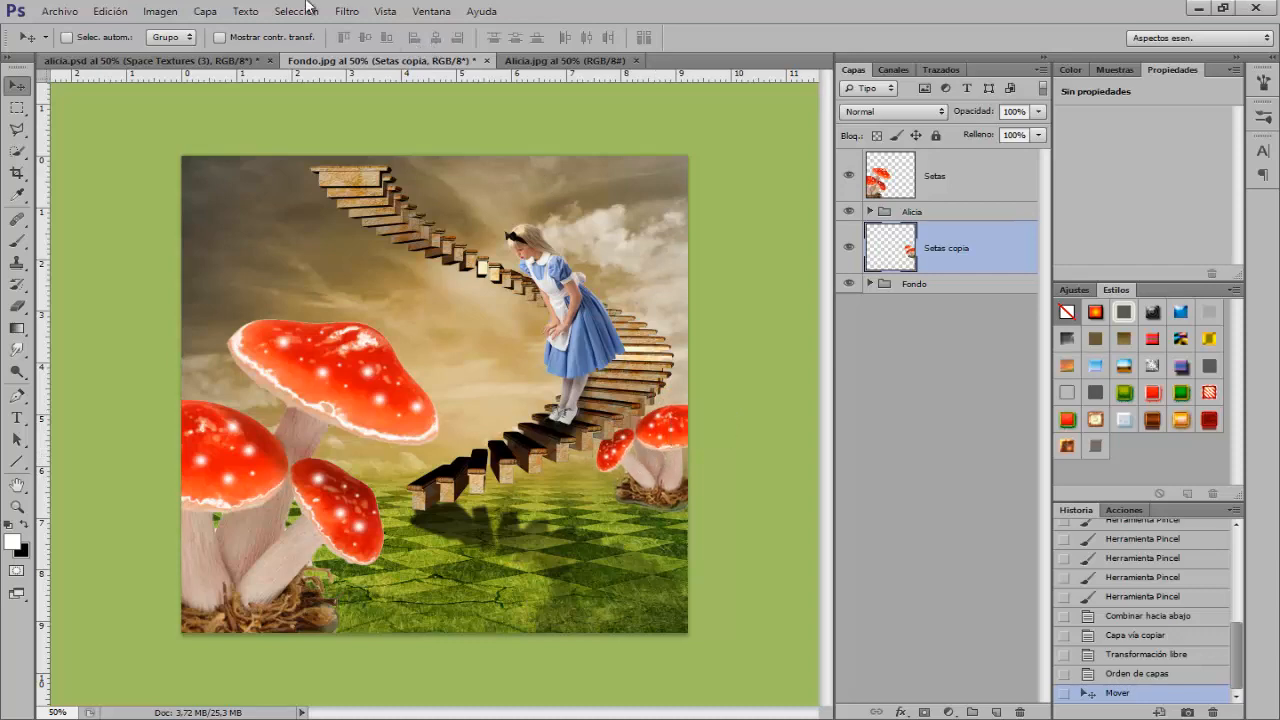
- Apply a slight Gaussian blur to the Setas copia layer
click(346, 13)
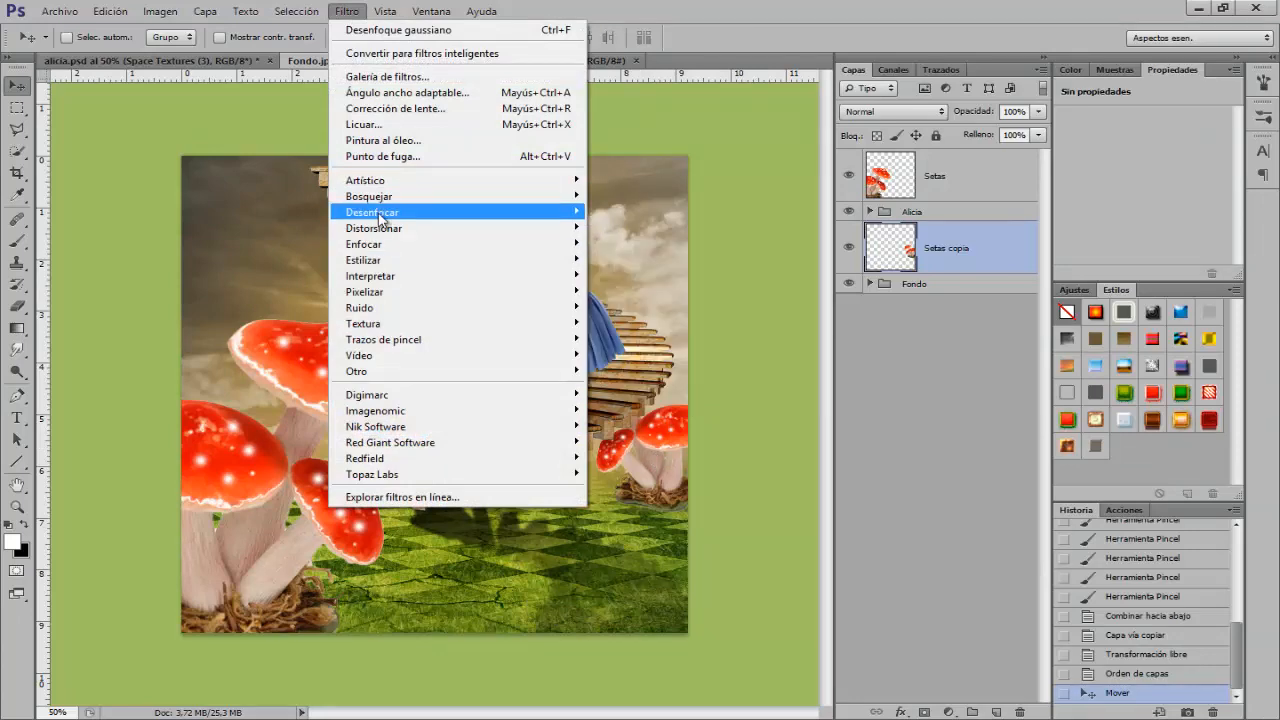
mouse_move(384, 218)
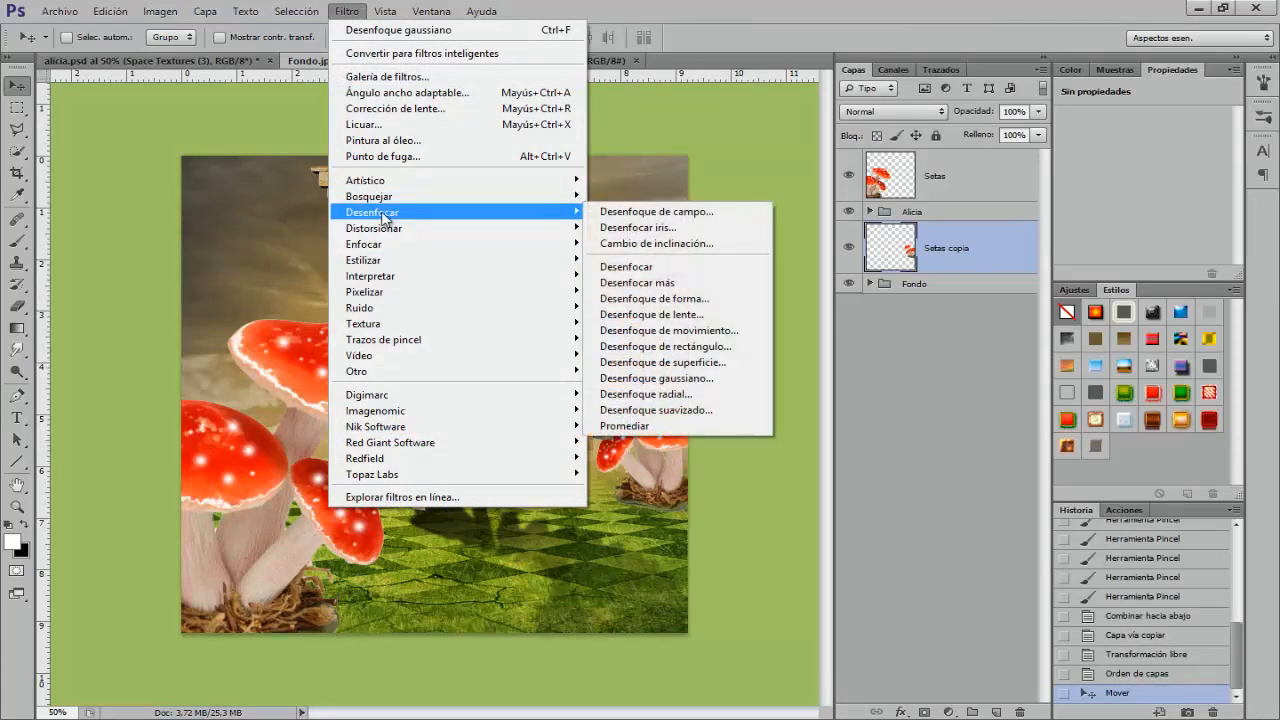
click(656, 378)
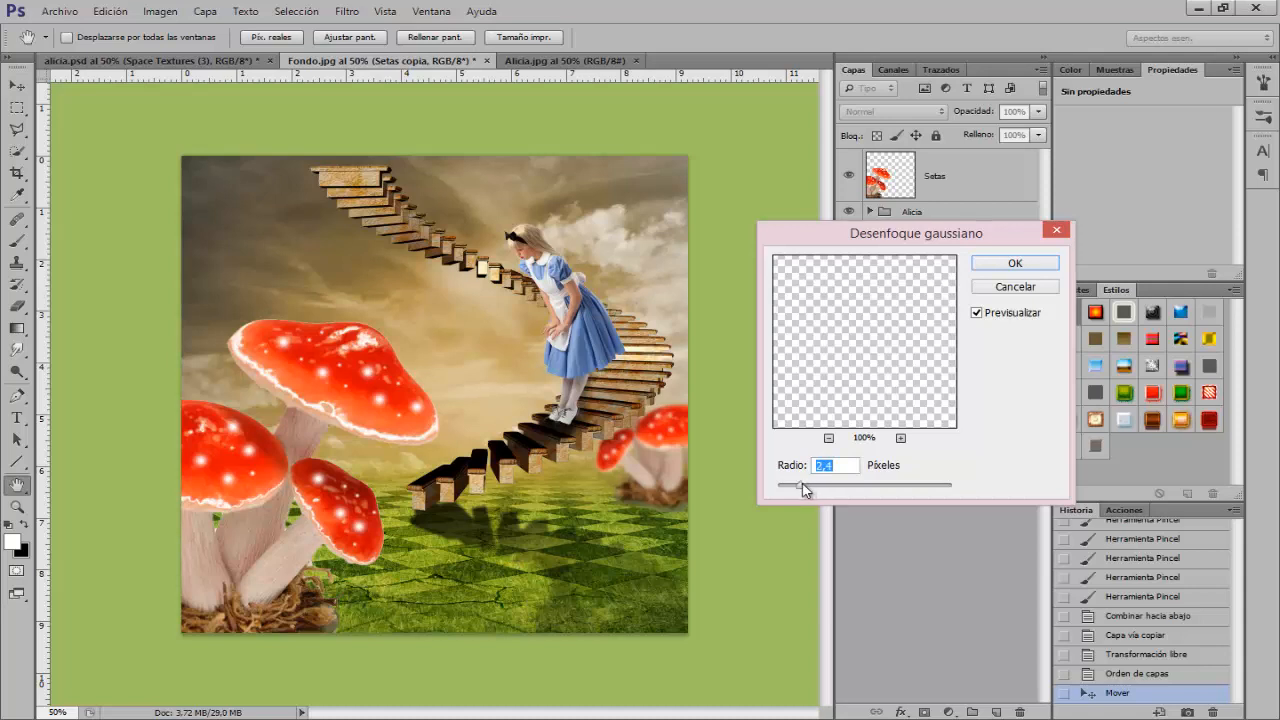
drag(798, 489, 795, 487)
click(1000, 264)
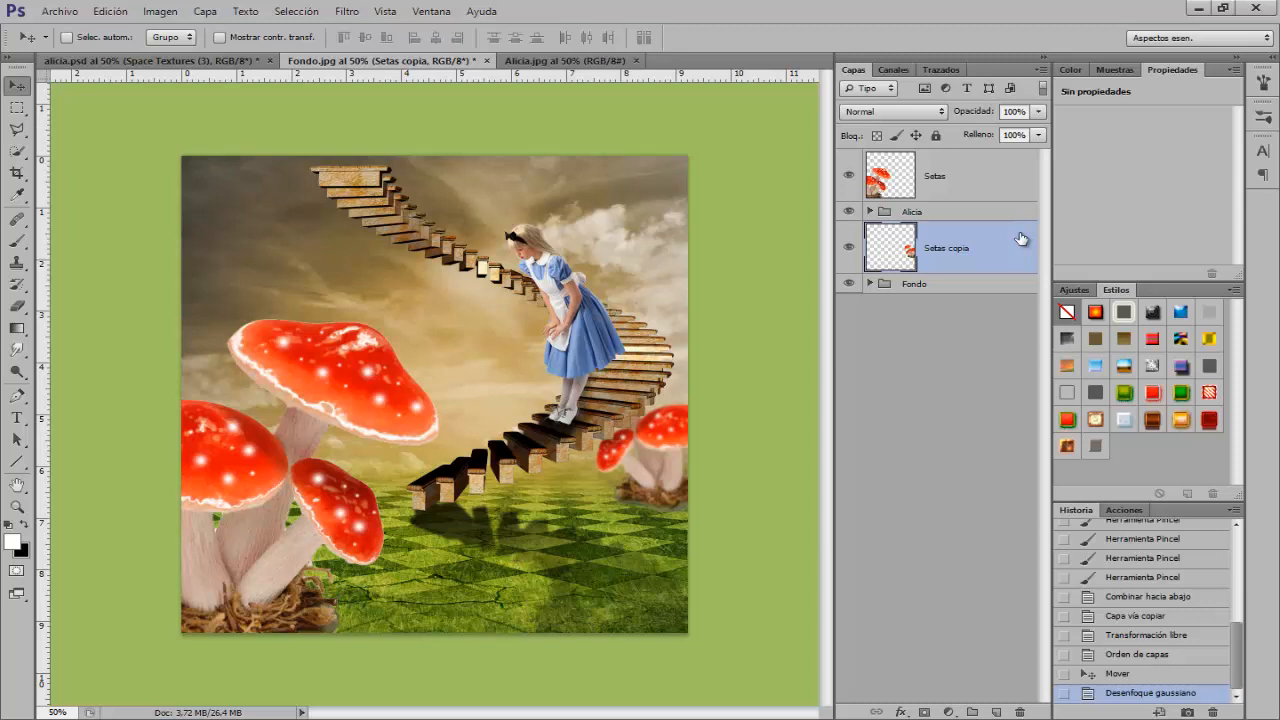
- Reduce the saturation of the Setas copia layer to -32 with Hue/Saturation
key(ctrl+u)
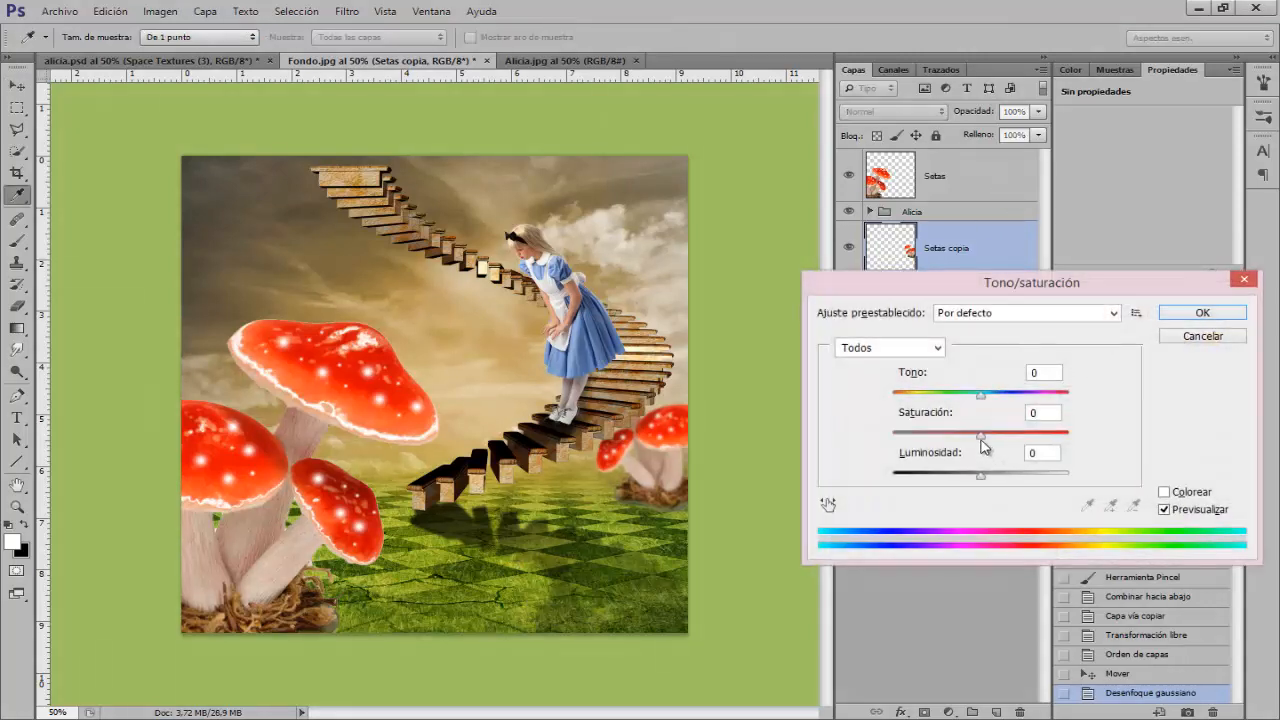
drag(981, 437, 955, 441)
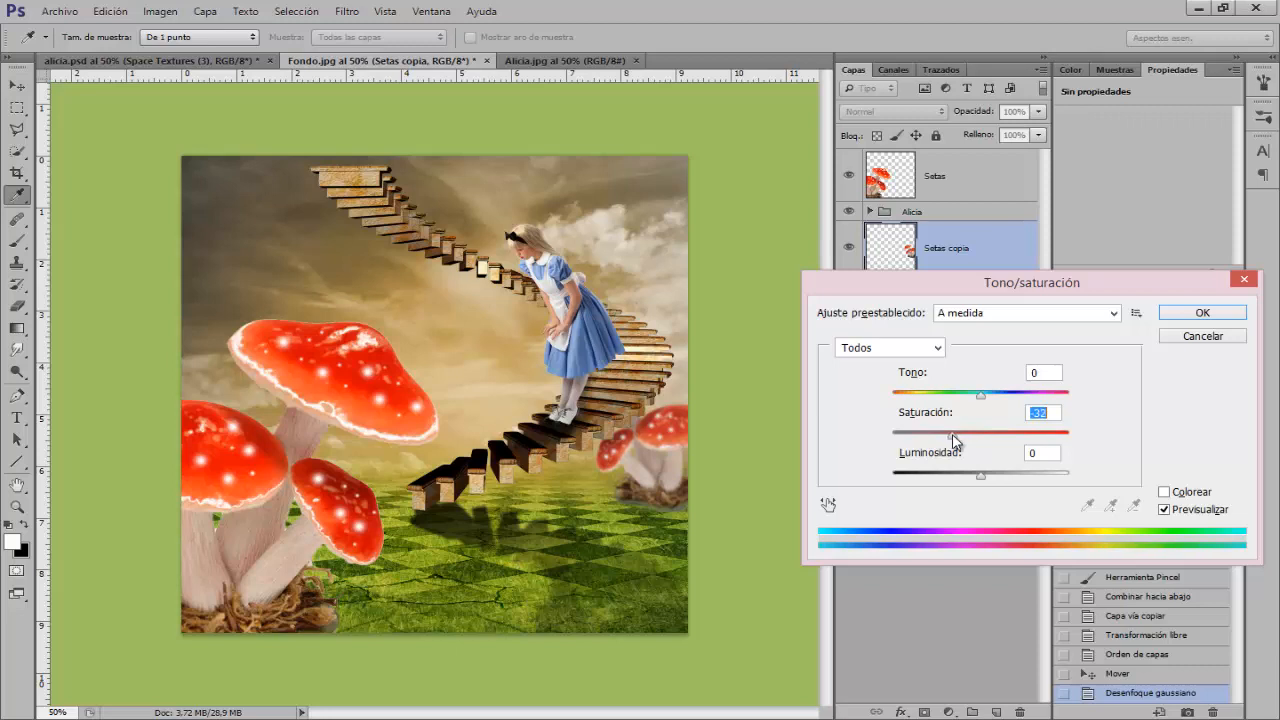
click(1203, 312)
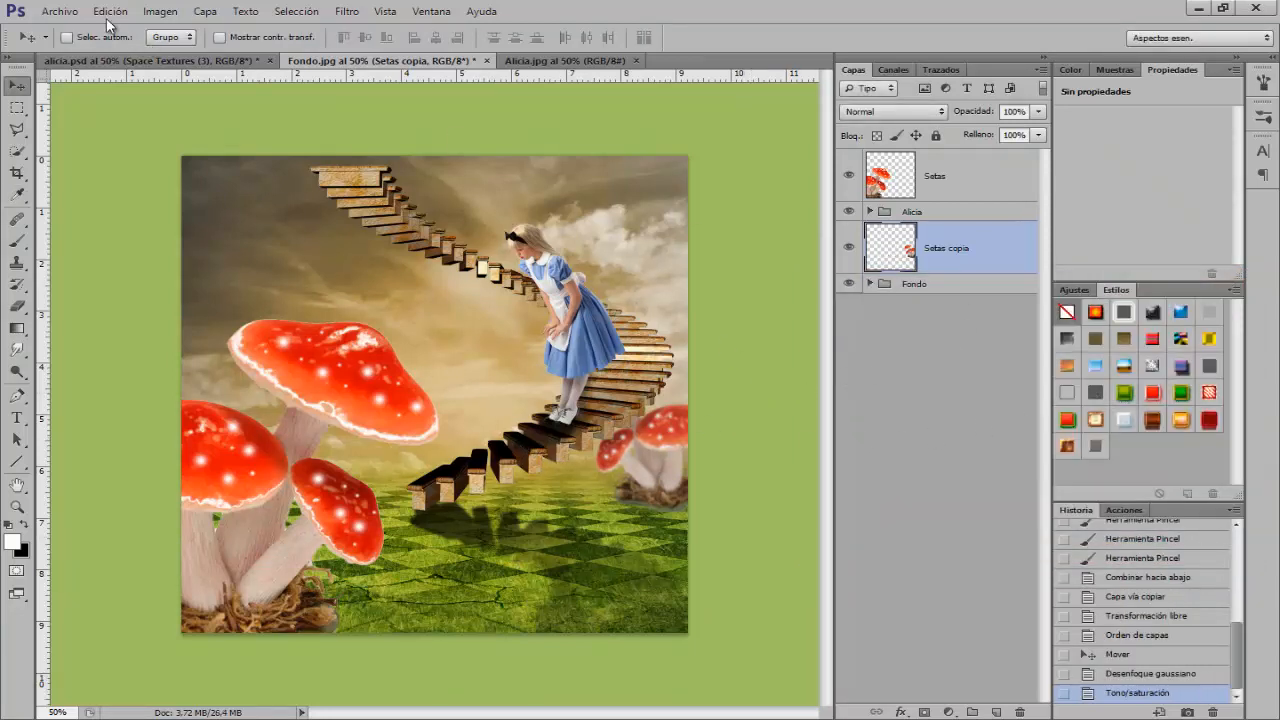
- Place Hierba.jpg above the Setas layer, scaled to about 48% and centred across the image width
click(957, 184)
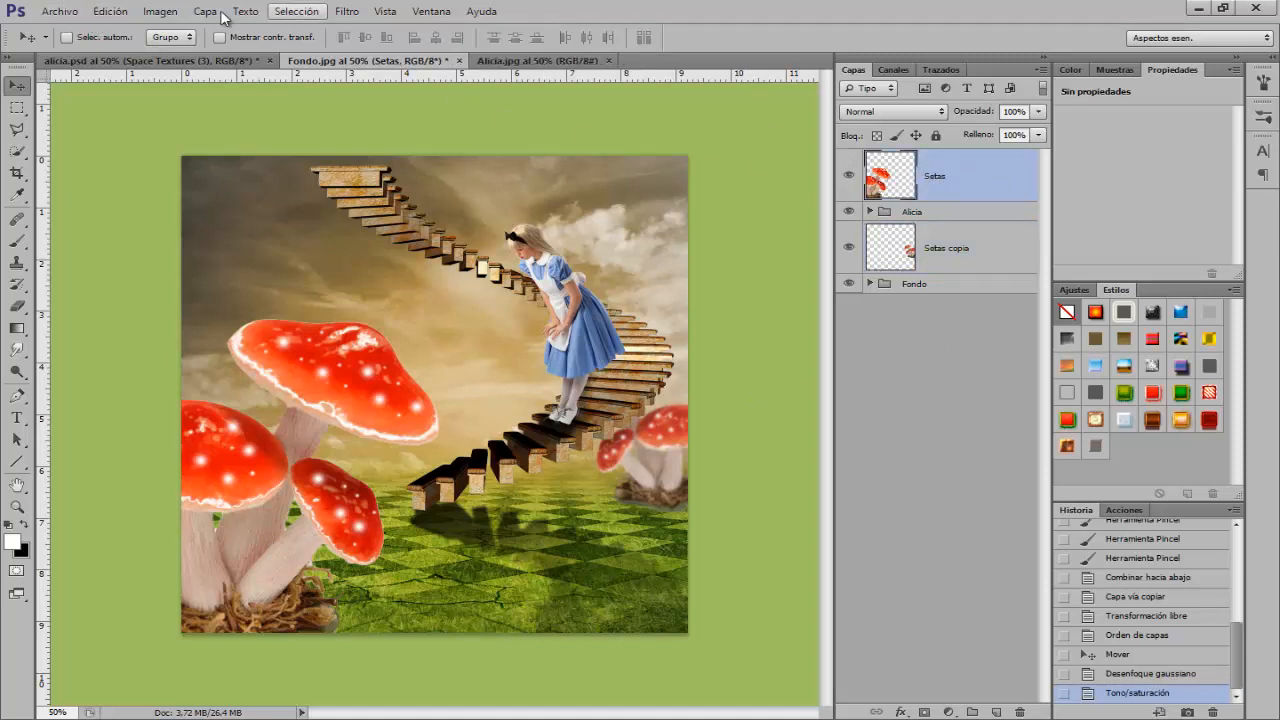
click(60, 11)
click(100, 288)
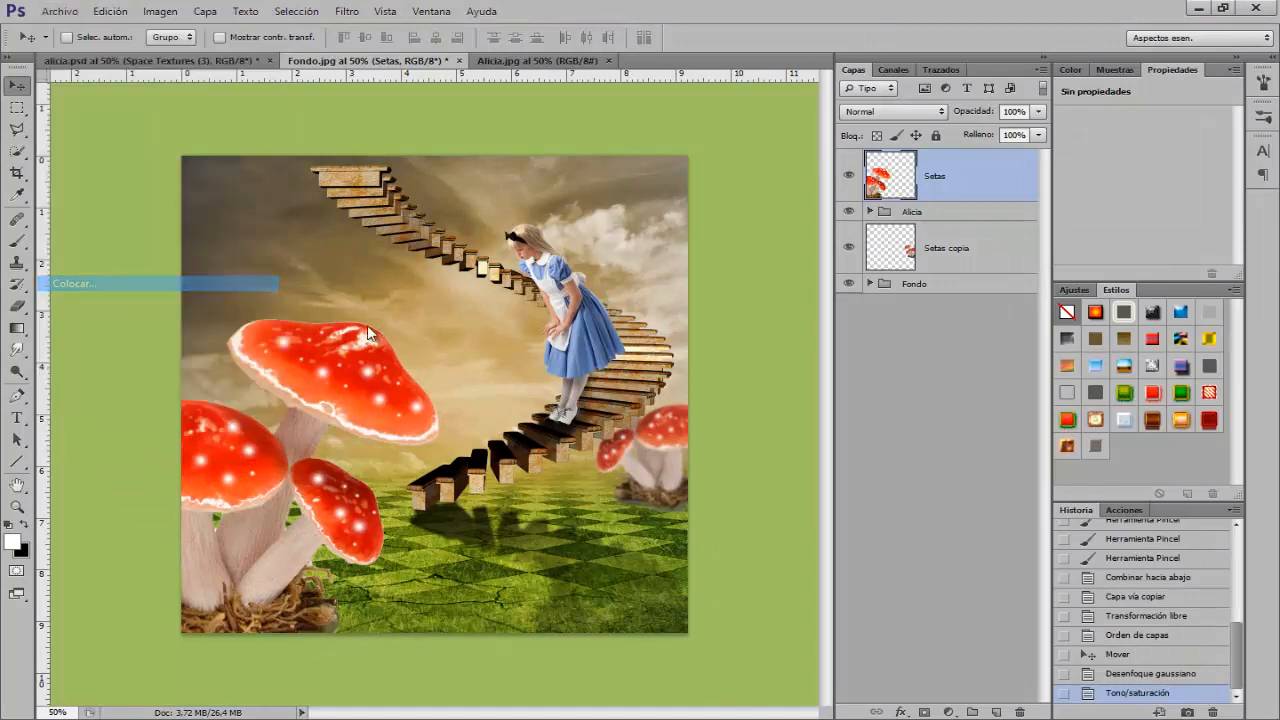
click(815, 320)
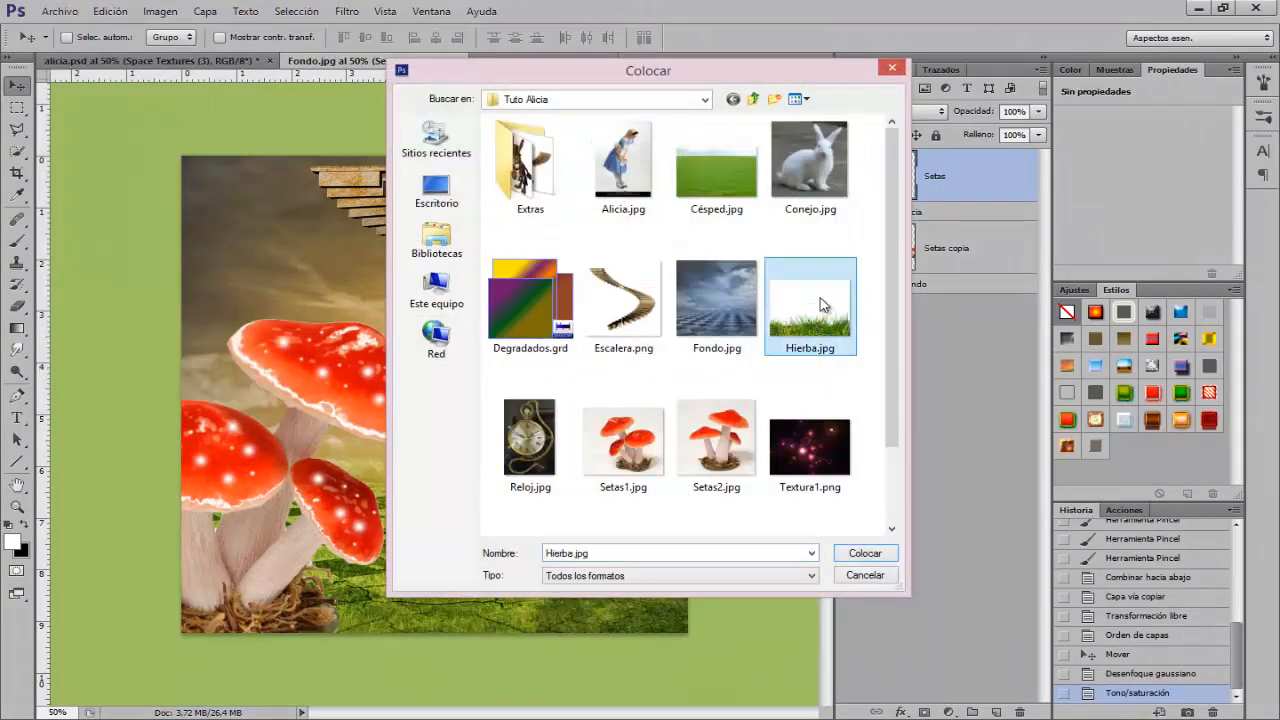
click(858, 556)
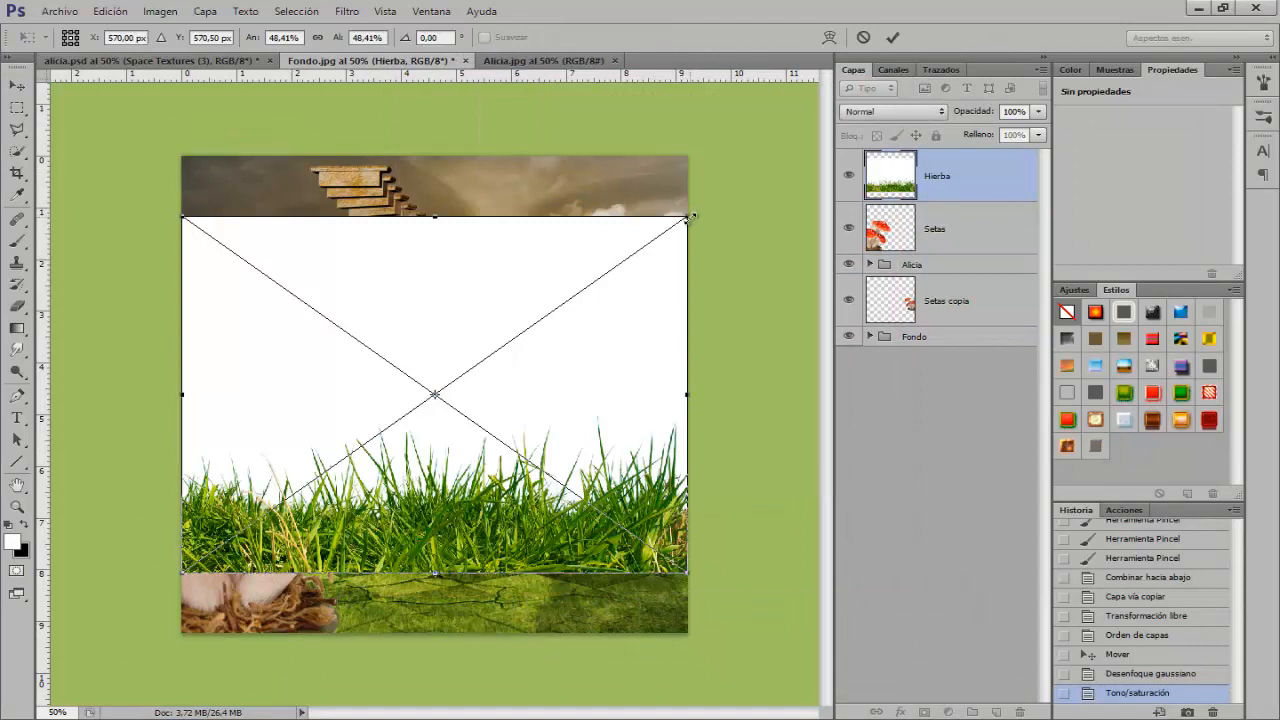
drag(690, 214, 684, 219)
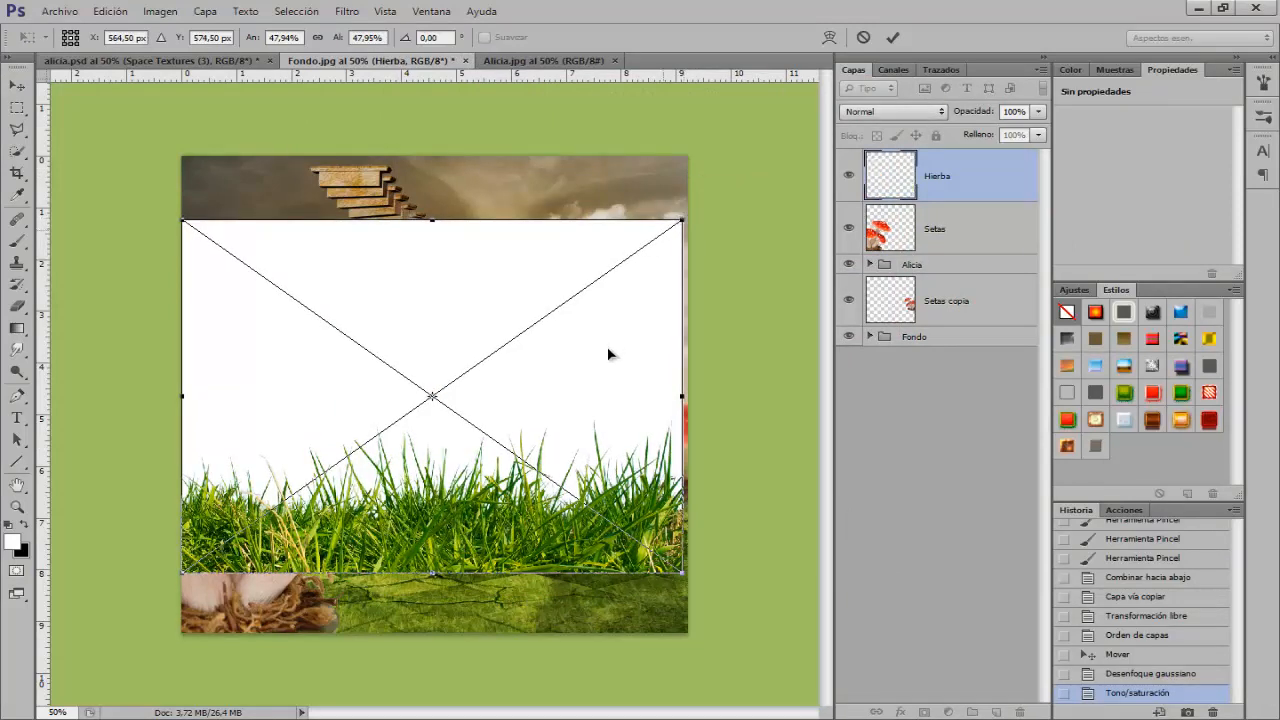
key(Right)
key(Right)
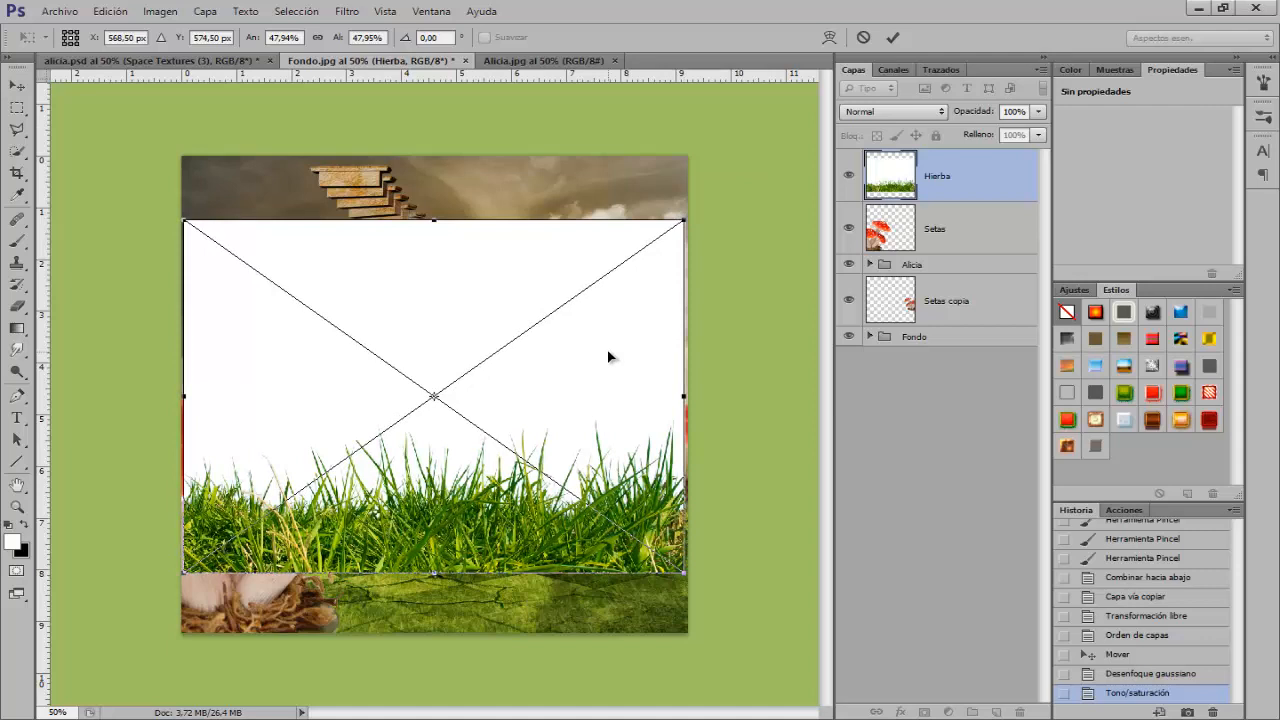
key(Return)
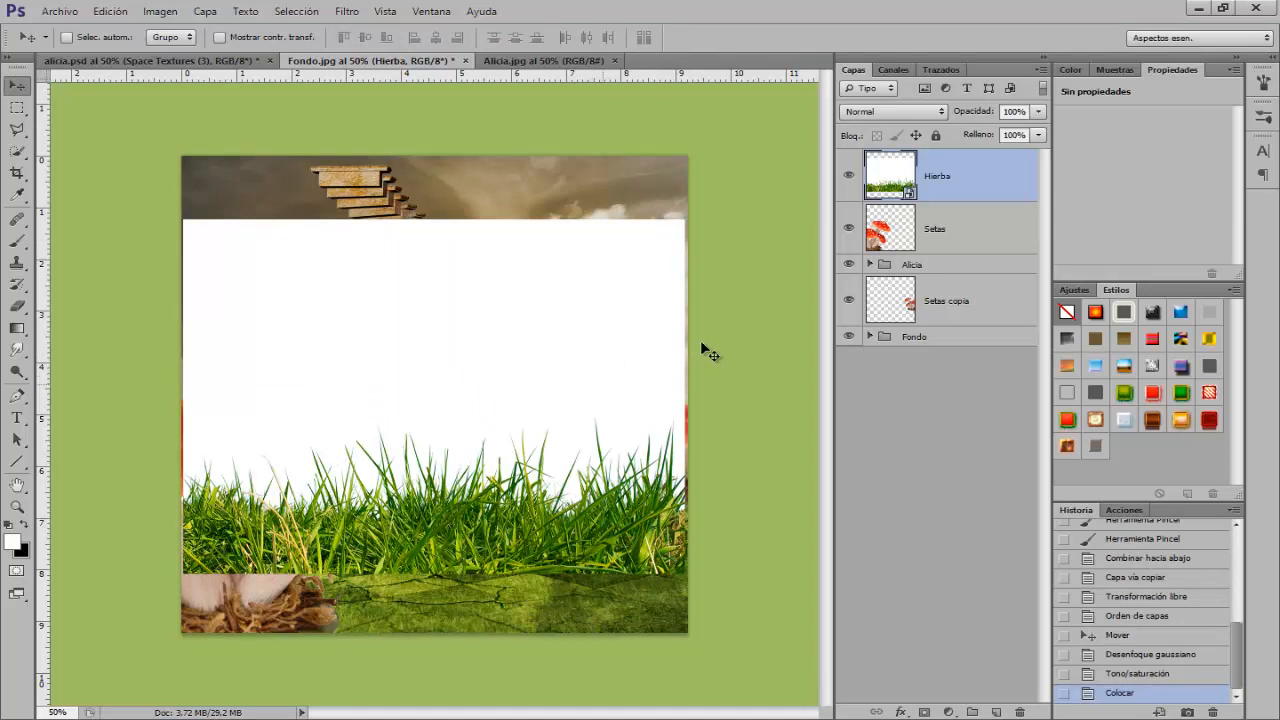
- Show only the Hierba layer and rasterize it
alt+click(849, 176)
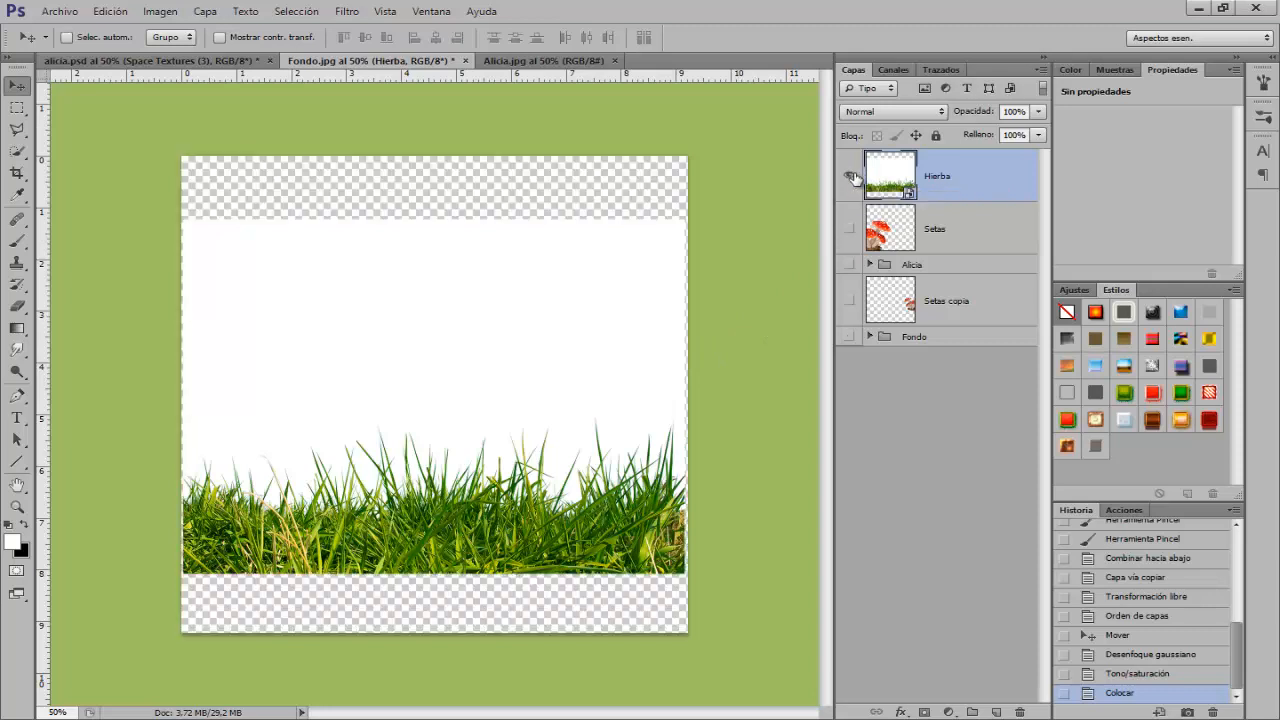
right_click(944, 178)
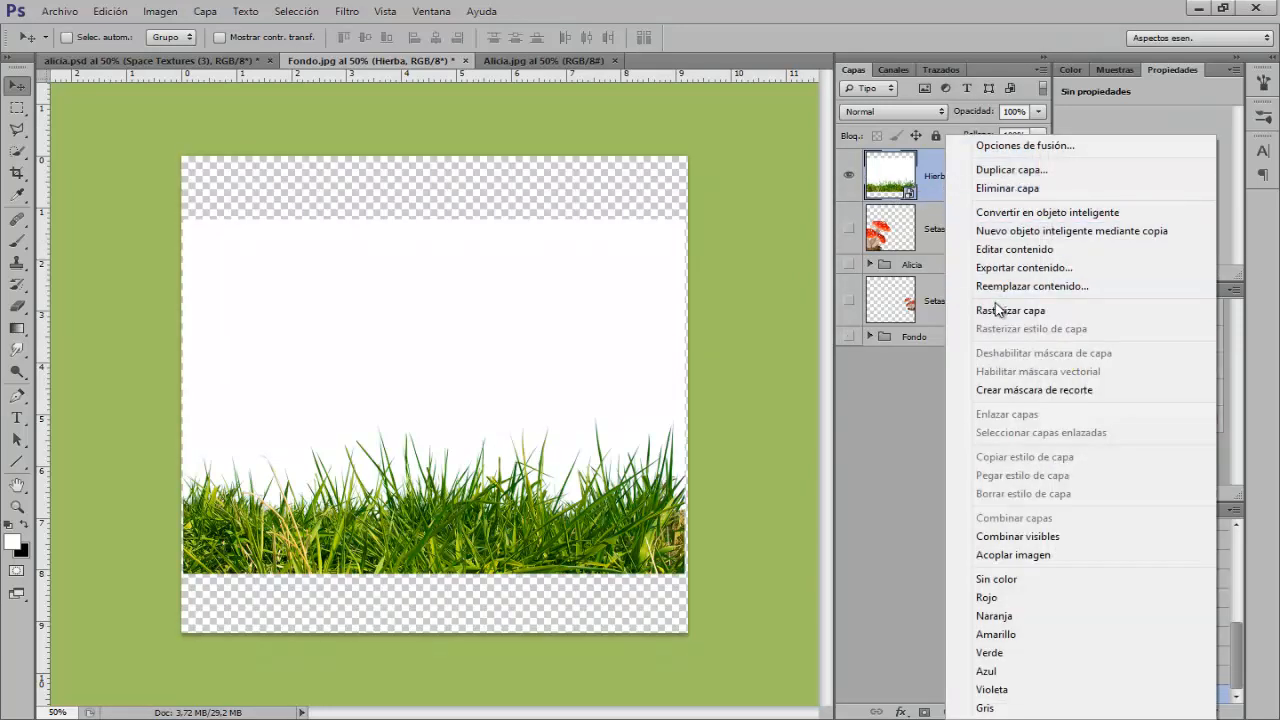
- Rasterize the Hierba layer and delete its white background using a Color Range selection with tolerance 112
click(985, 310)
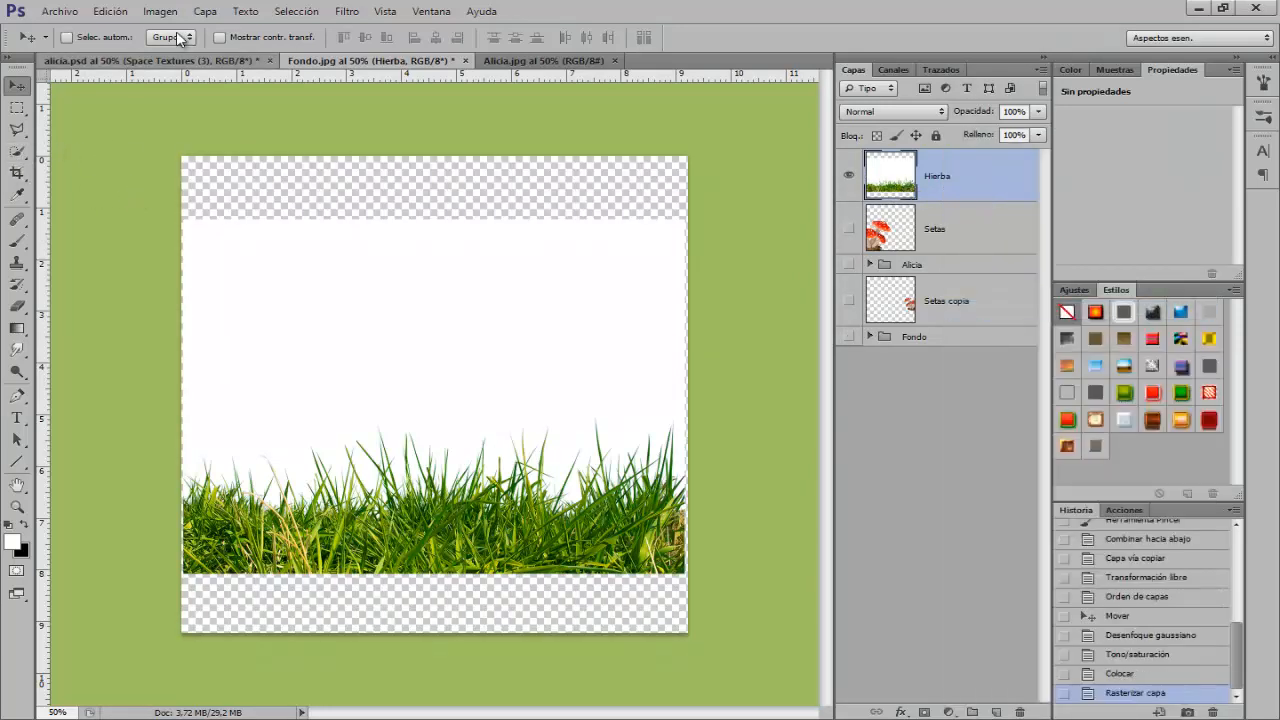
click(296, 11)
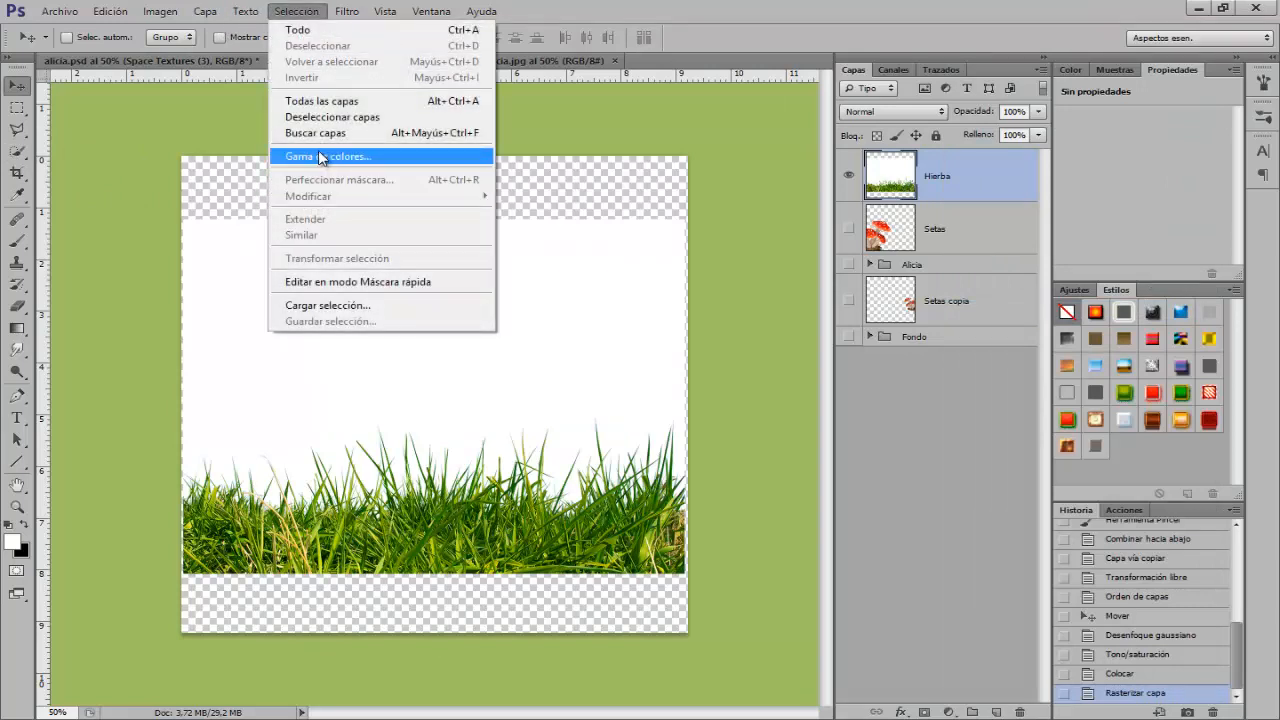
click(322, 157)
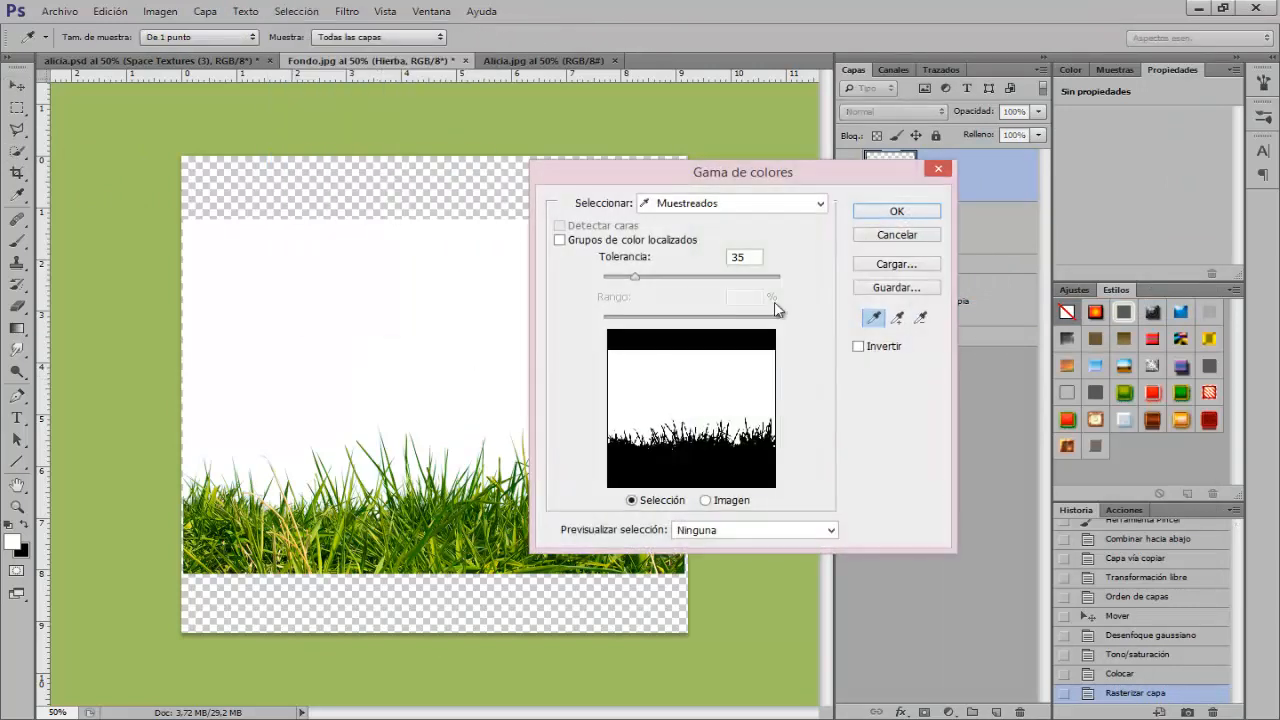
drag(638, 278, 705, 285)
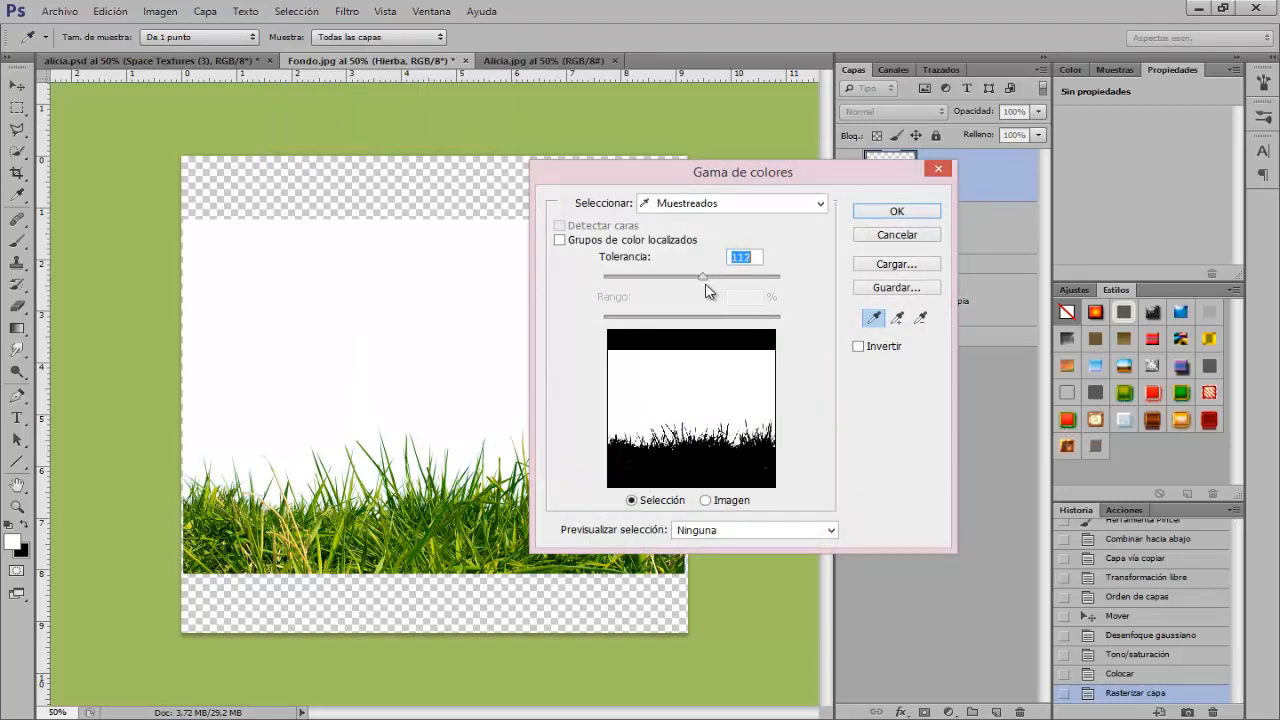
click(896, 210)
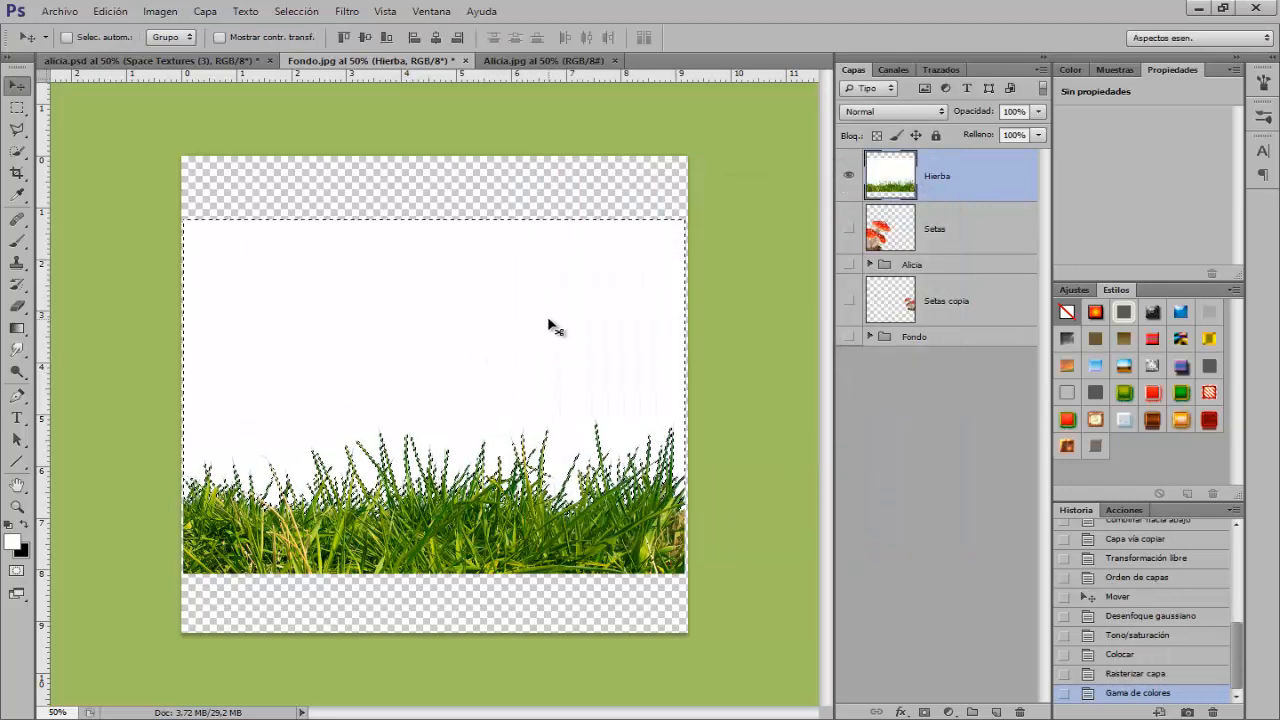
key(Delete)
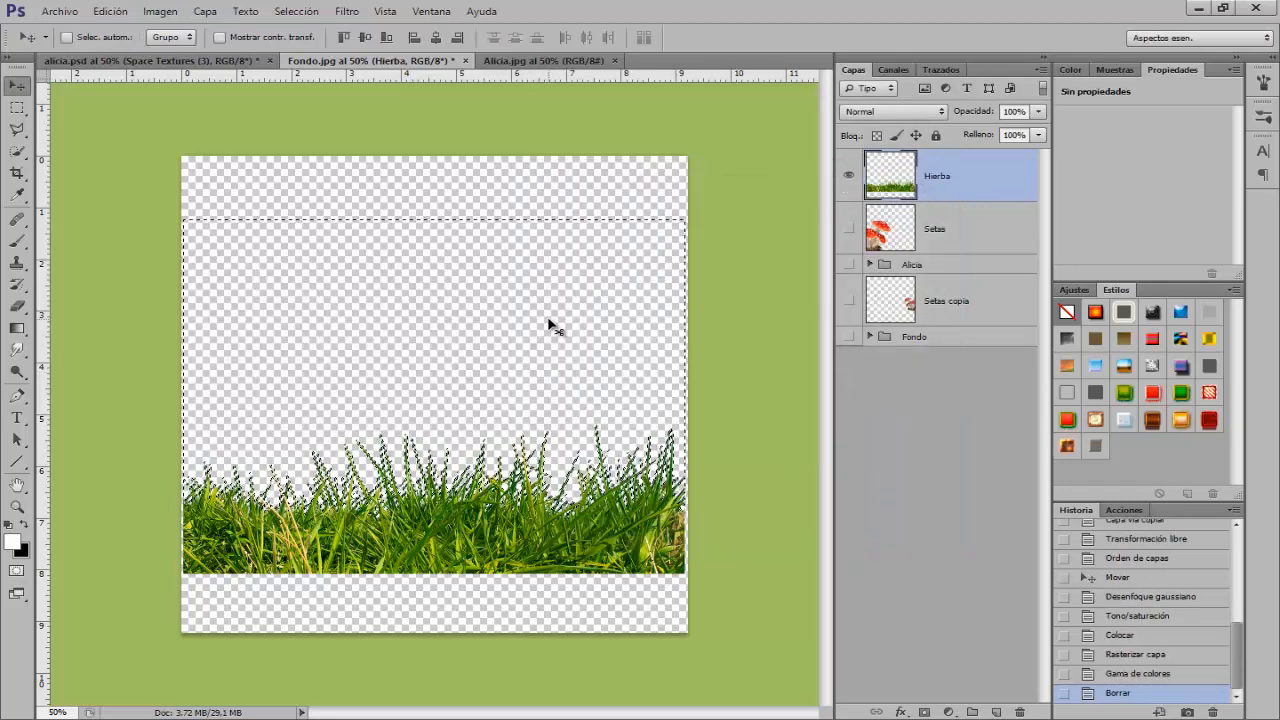
key(ctrl+d)
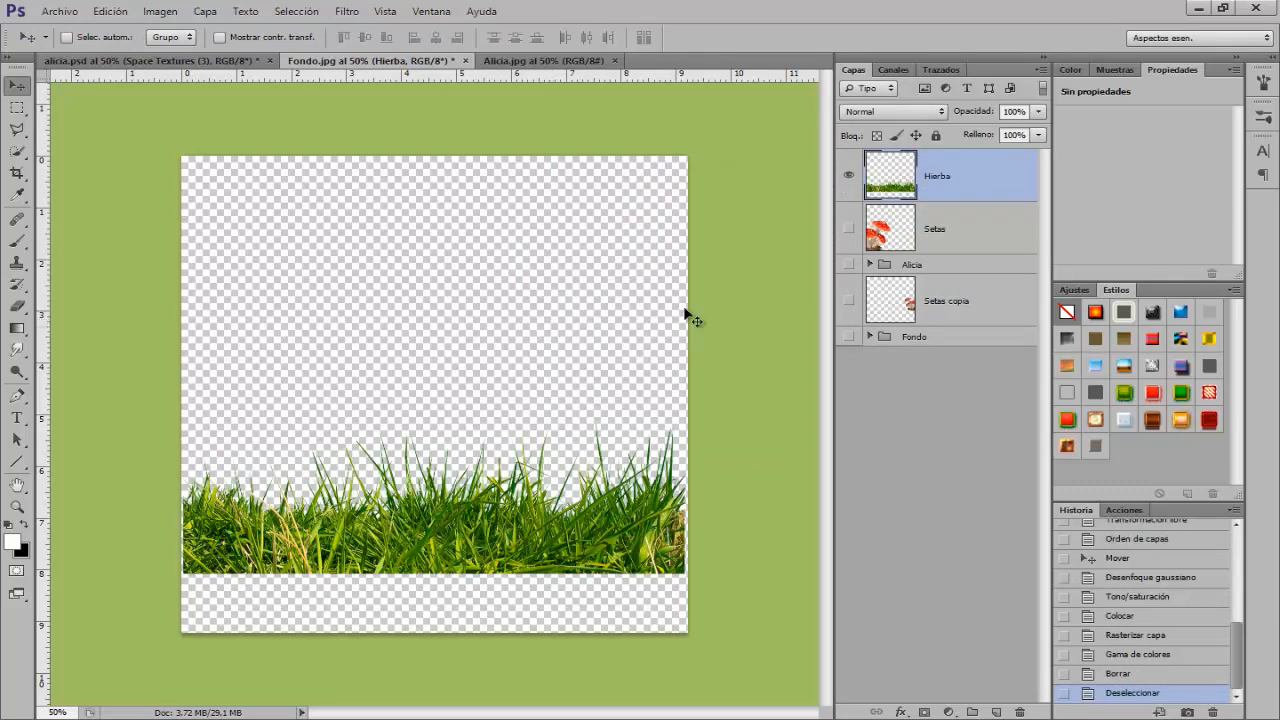
- Show all layers and scale the Hierba grass to about 105% width and 85% height, placed along the image's lower edge
alt+click(848, 178)
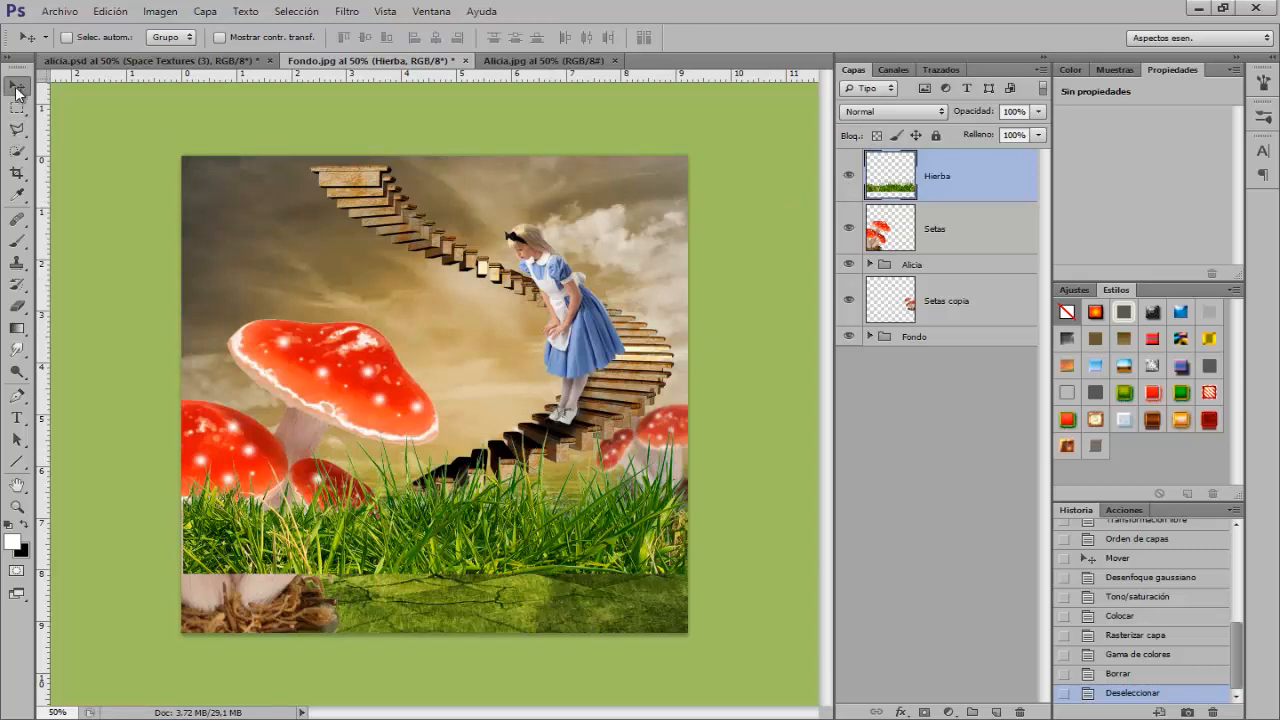
key(ctrl+t)
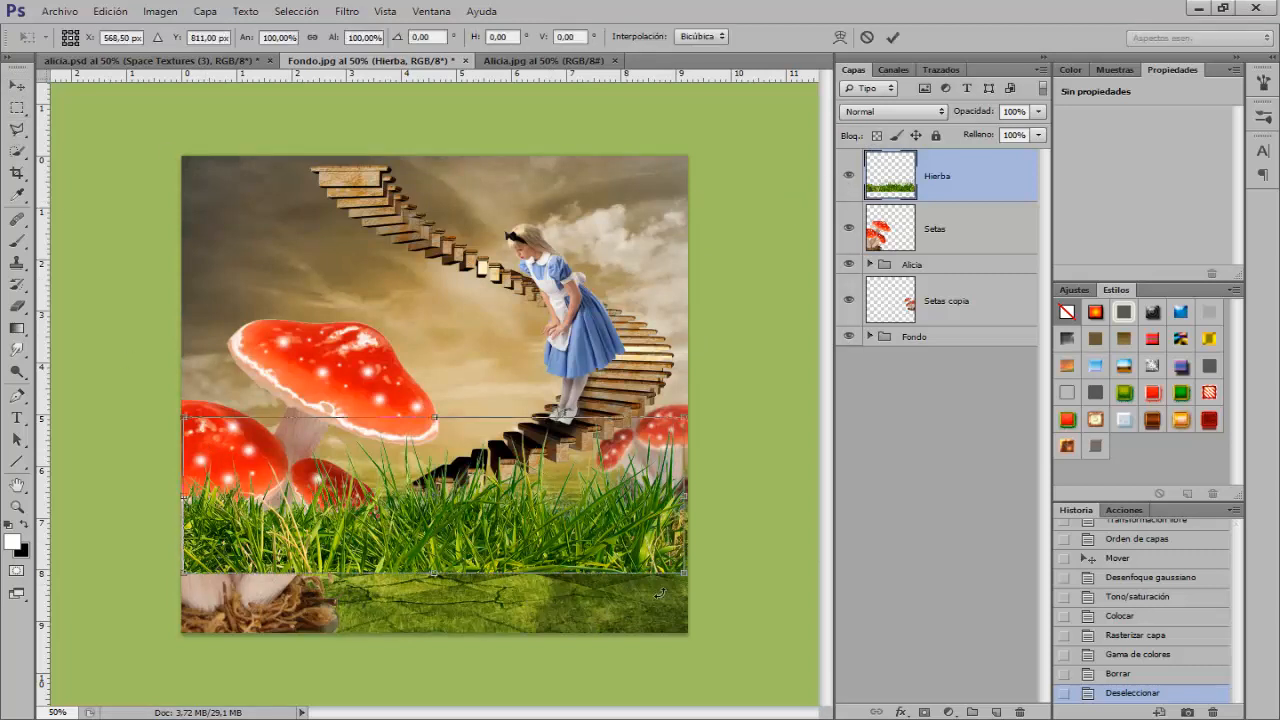
drag(686, 577, 696, 577)
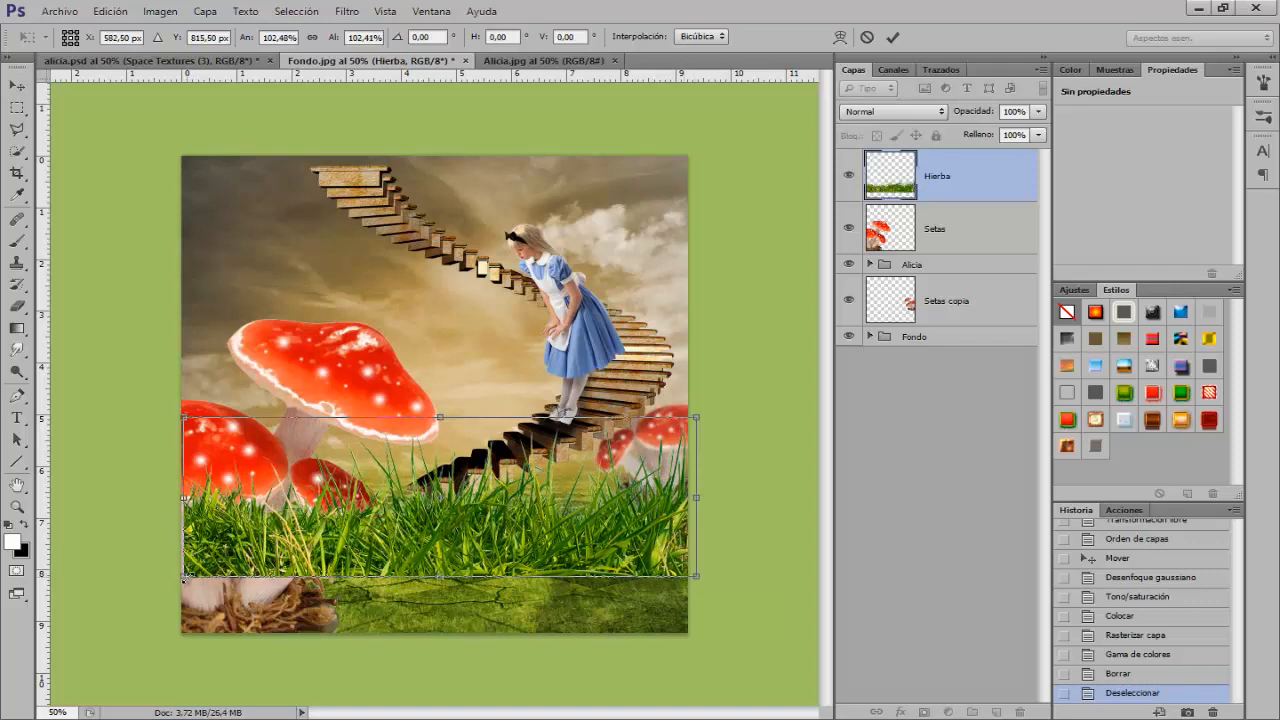
drag(184, 577, 174, 580)
drag(395, 565, 379, 634)
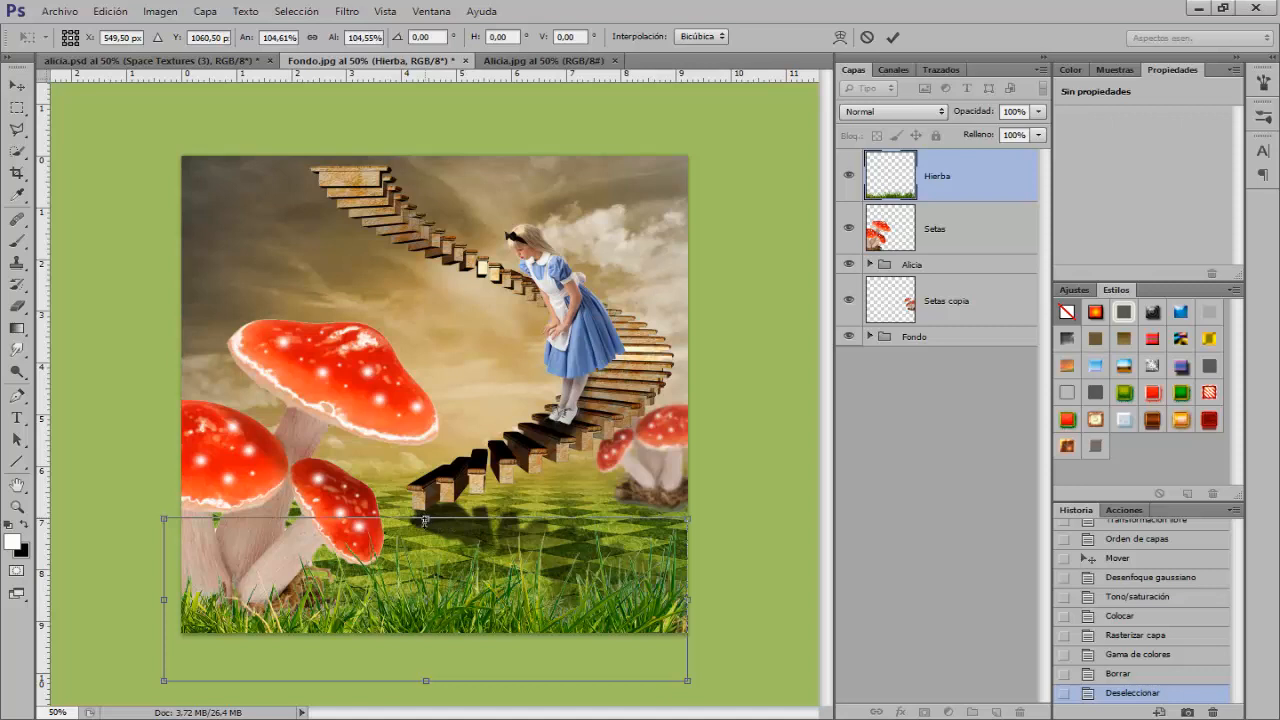
drag(425, 520, 425, 545)
drag(416, 617, 415, 601)
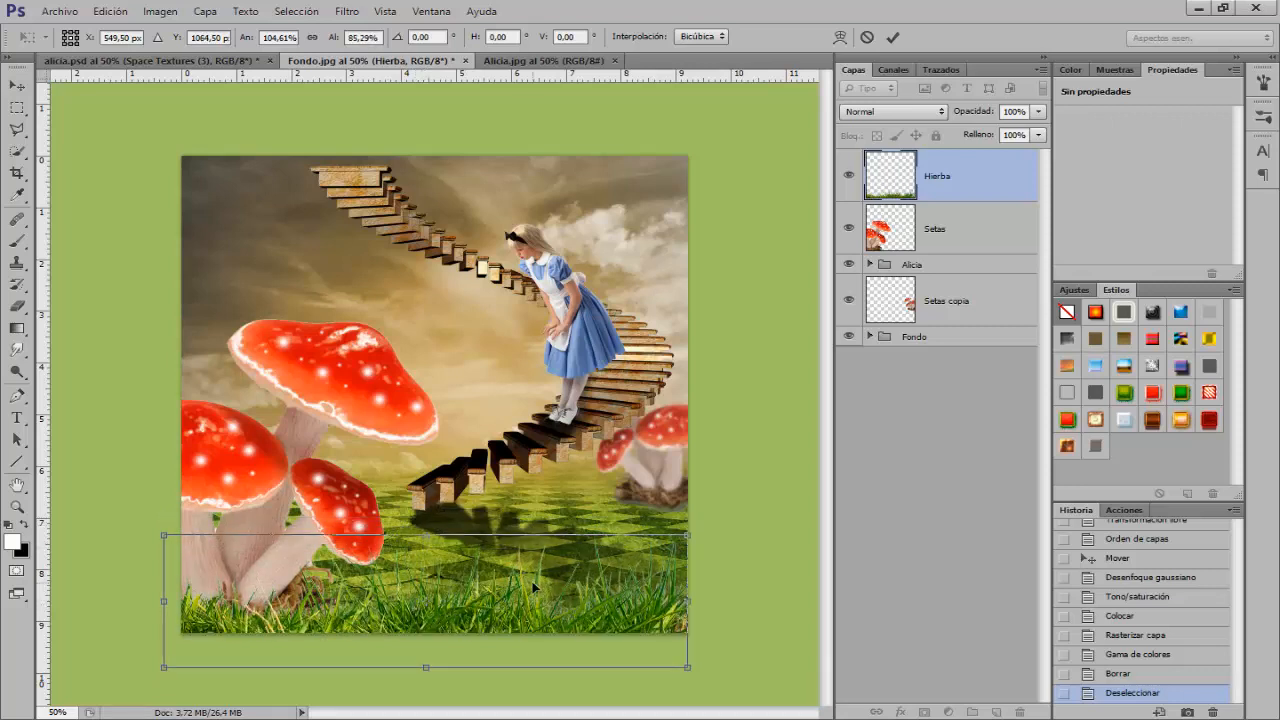
key(Return)
- Duplicate the Hierba layer and scale the copy to about 53% width and 35% height, placed at the base of the small distant mushrooms
key(ctrl+j)
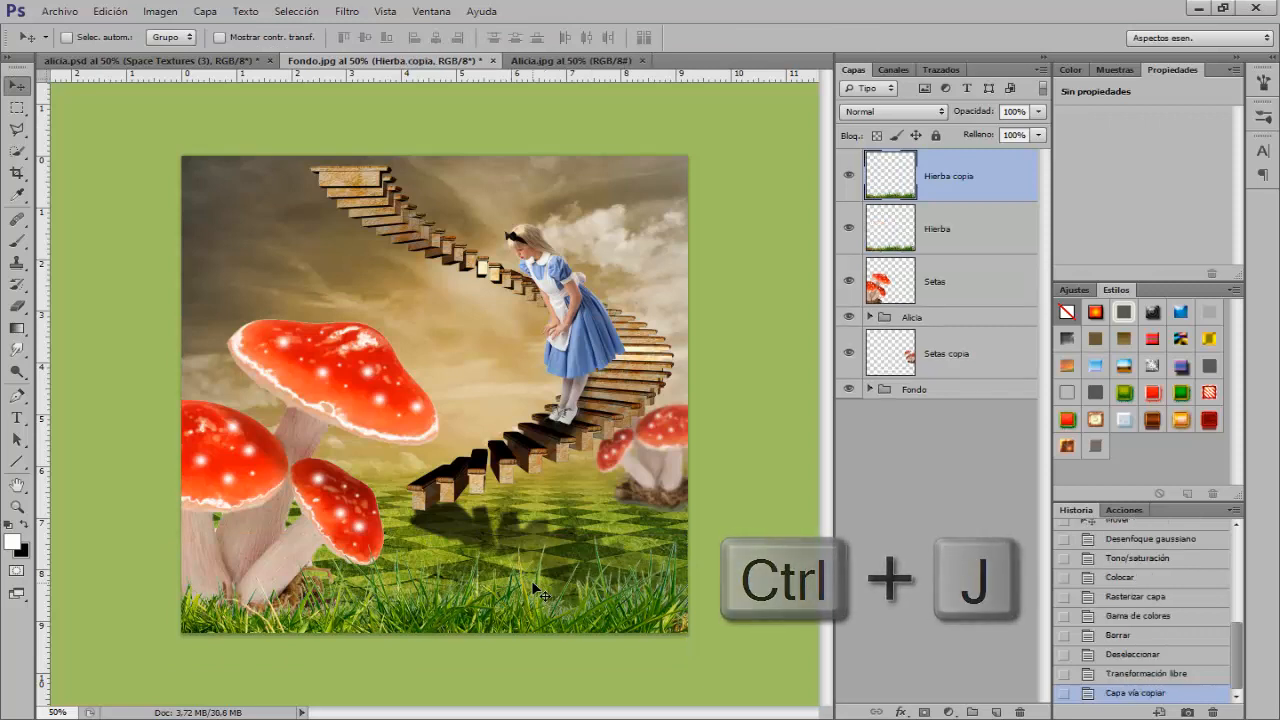
key(ctrl+t)
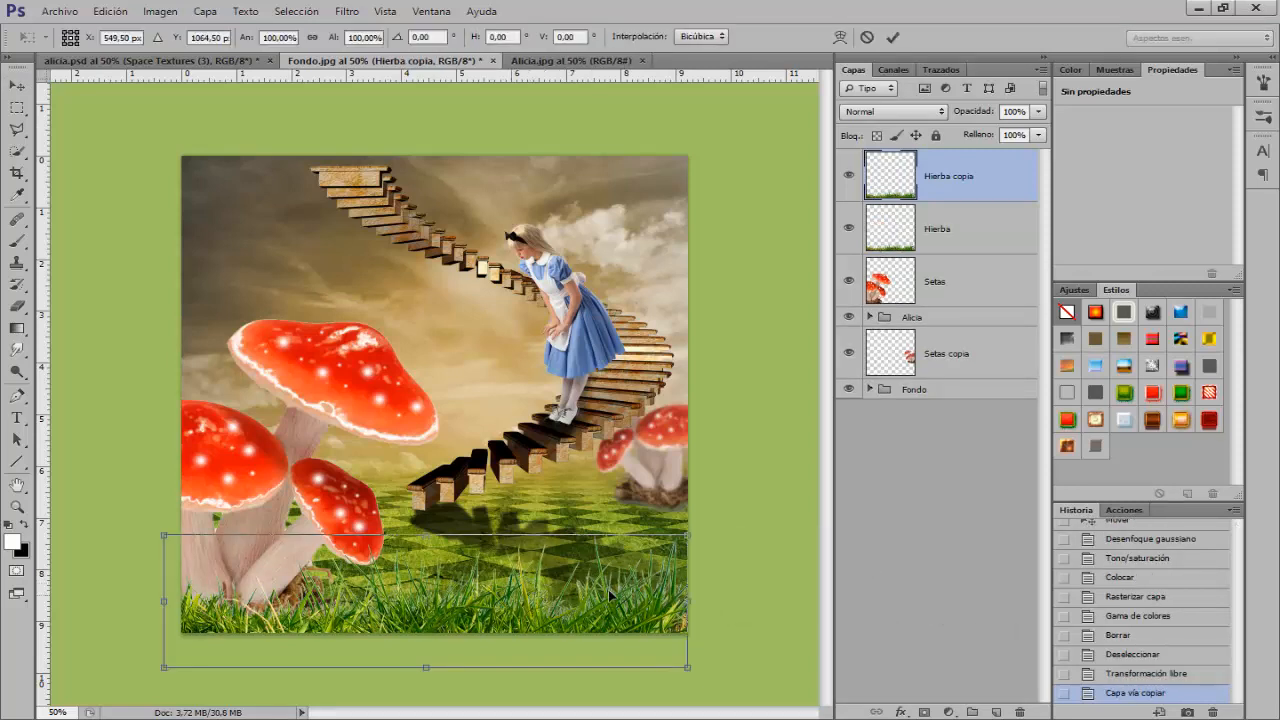
drag(682, 538, 651, 502)
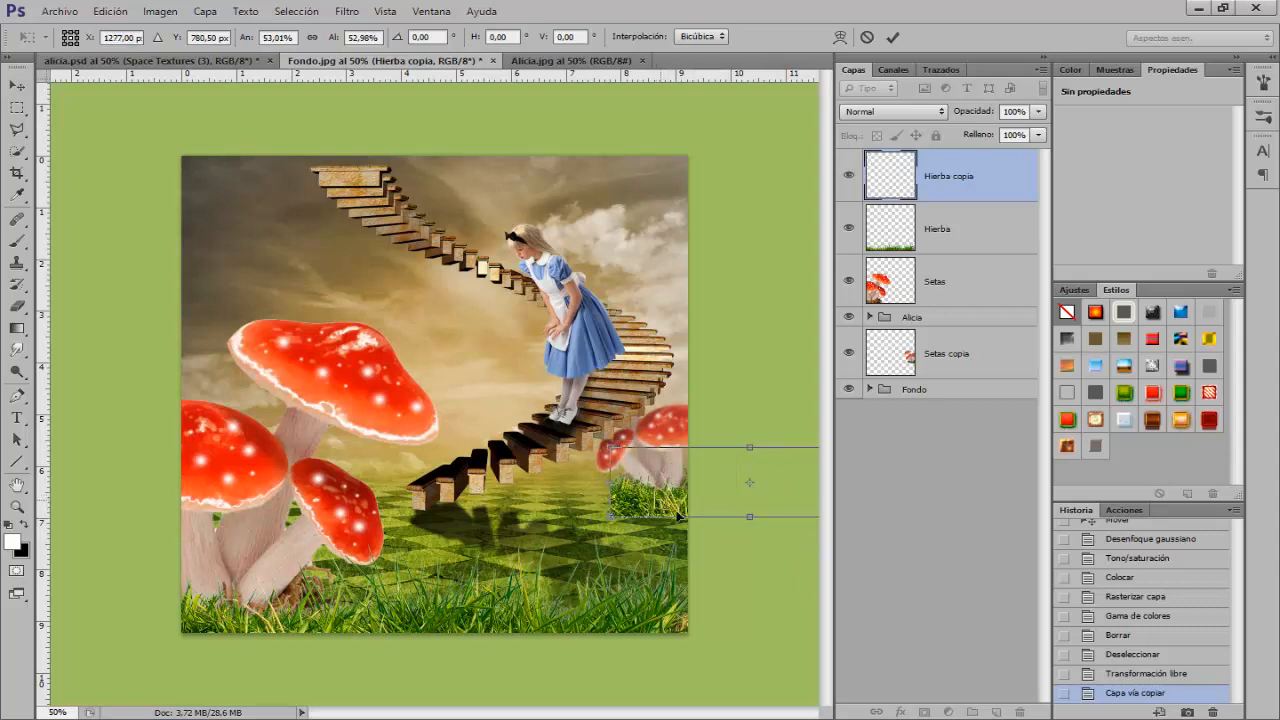
drag(749, 516, 745, 494)
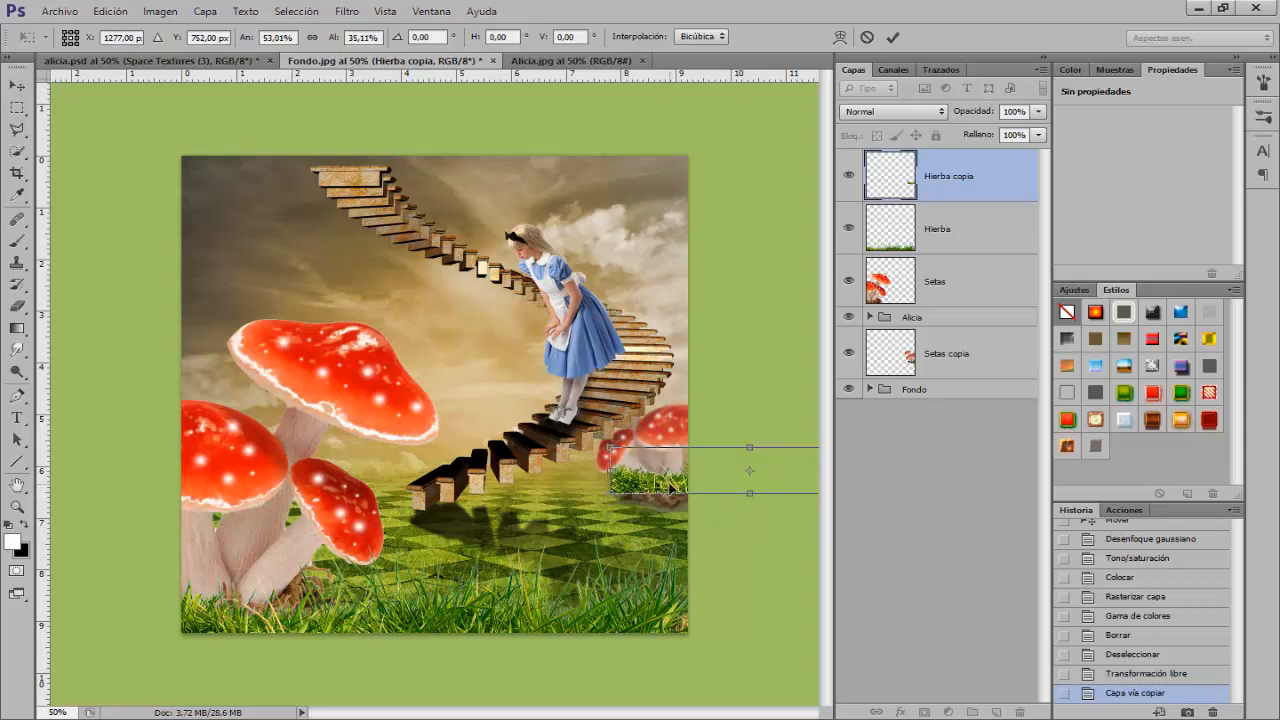
drag(667, 486, 674, 505)
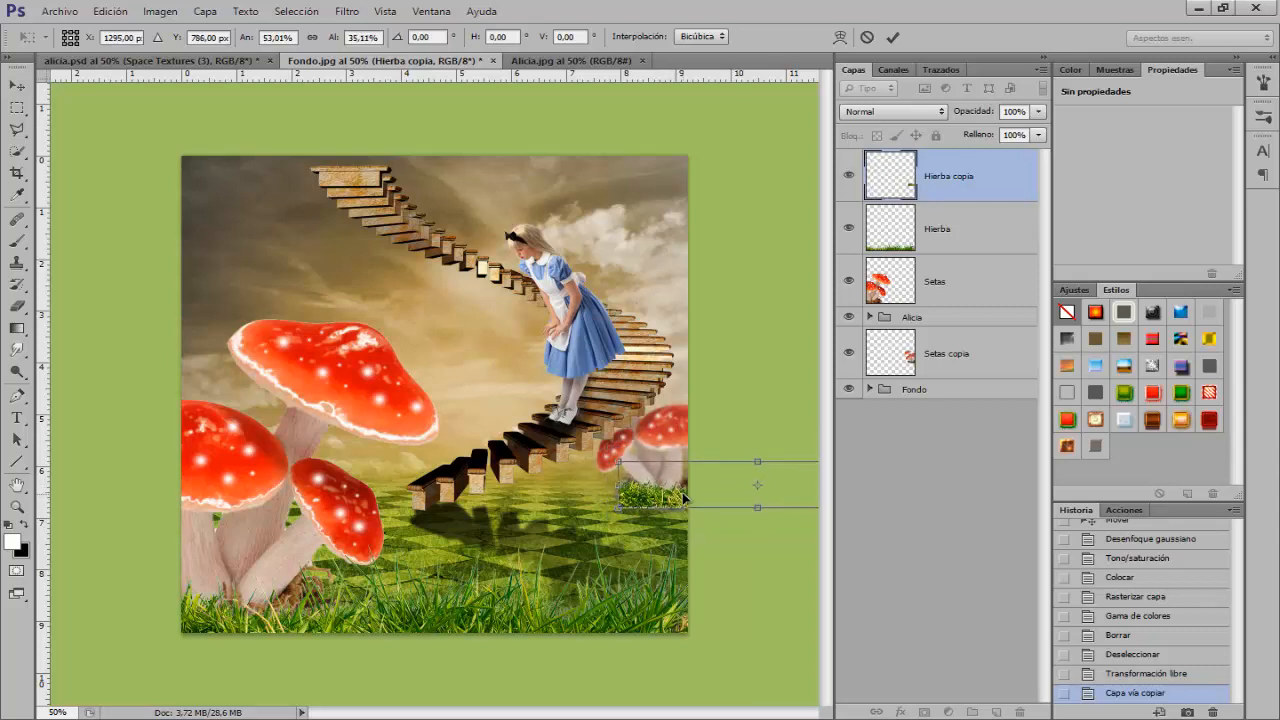
key(Return)
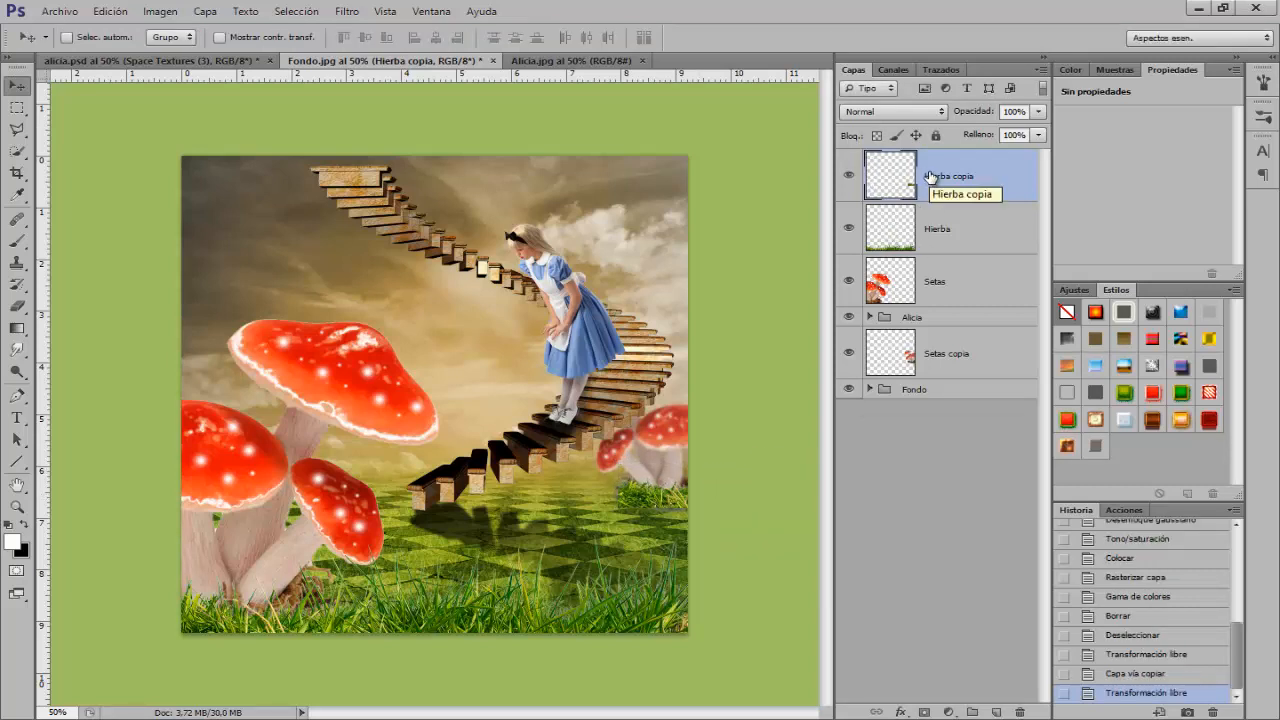
- Lower the saturation of the Hierba copia layer to -23
key(ctrl+u)
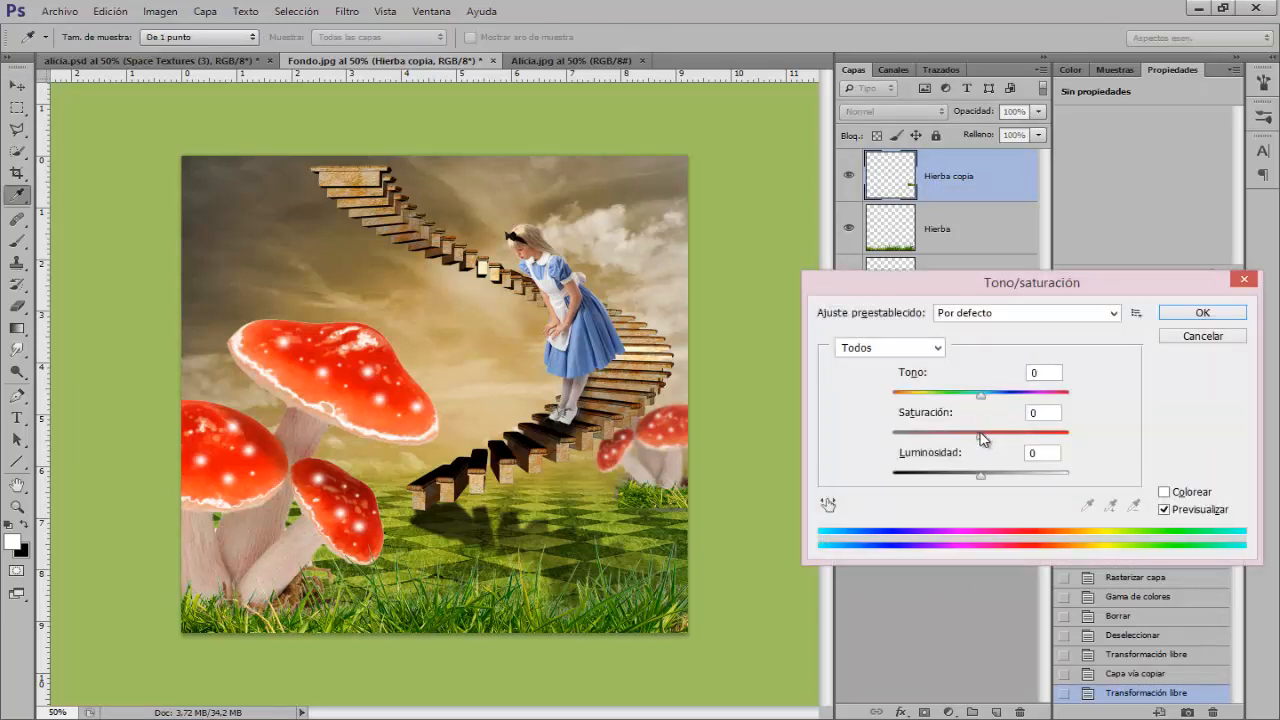
drag(981, 436, 953, 455)
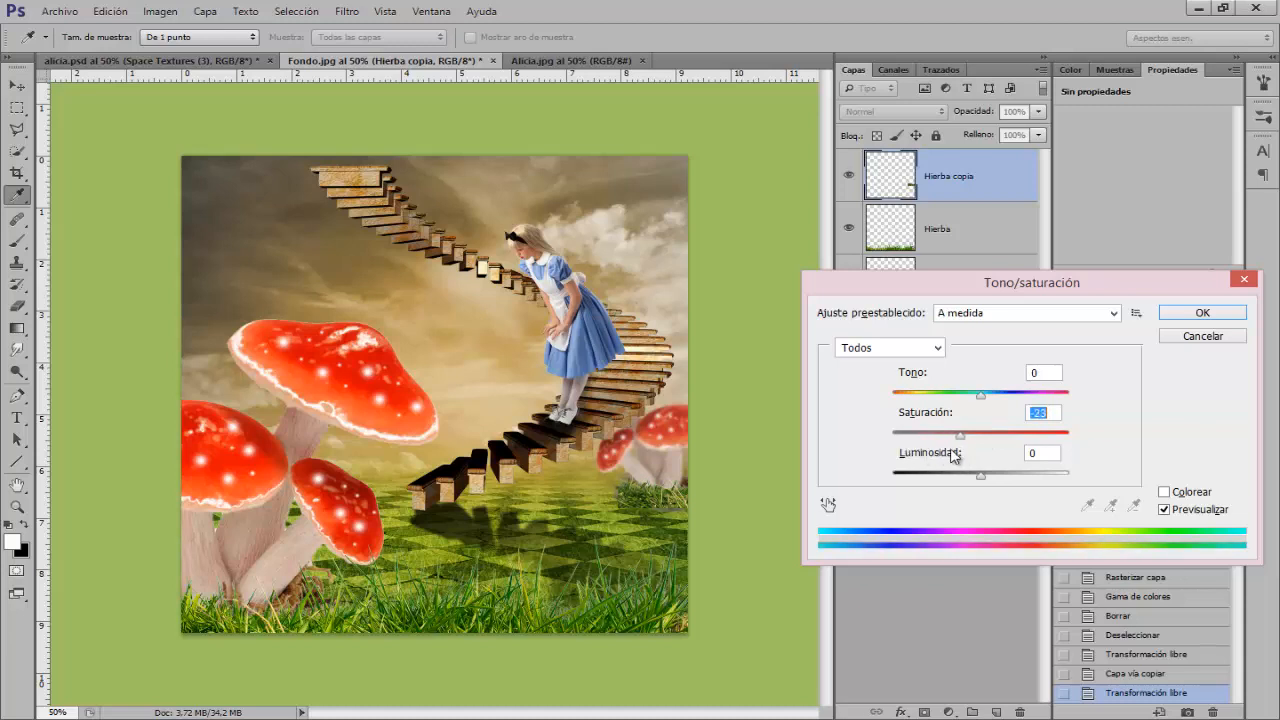
click(1197, 316)
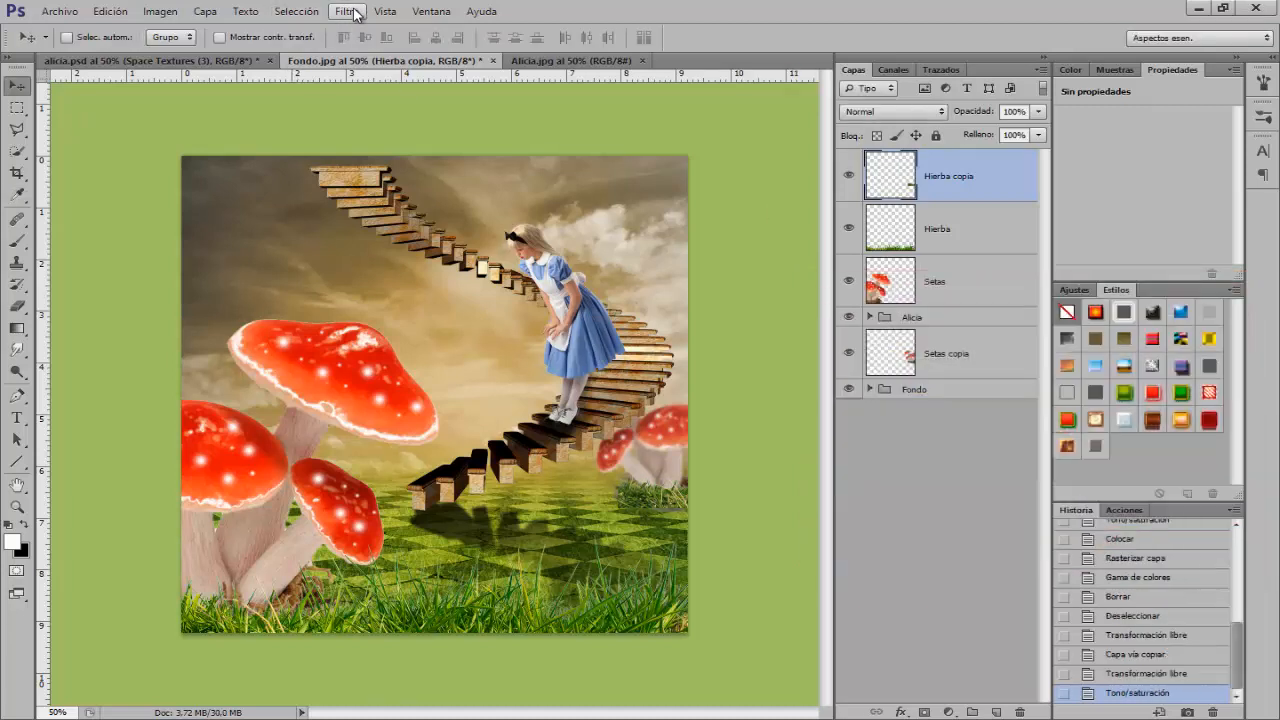
- Reapply the last Gaussian Blur to the Hierba copia layer and move it between the Alicia group and Setas copia
click(350, 12)
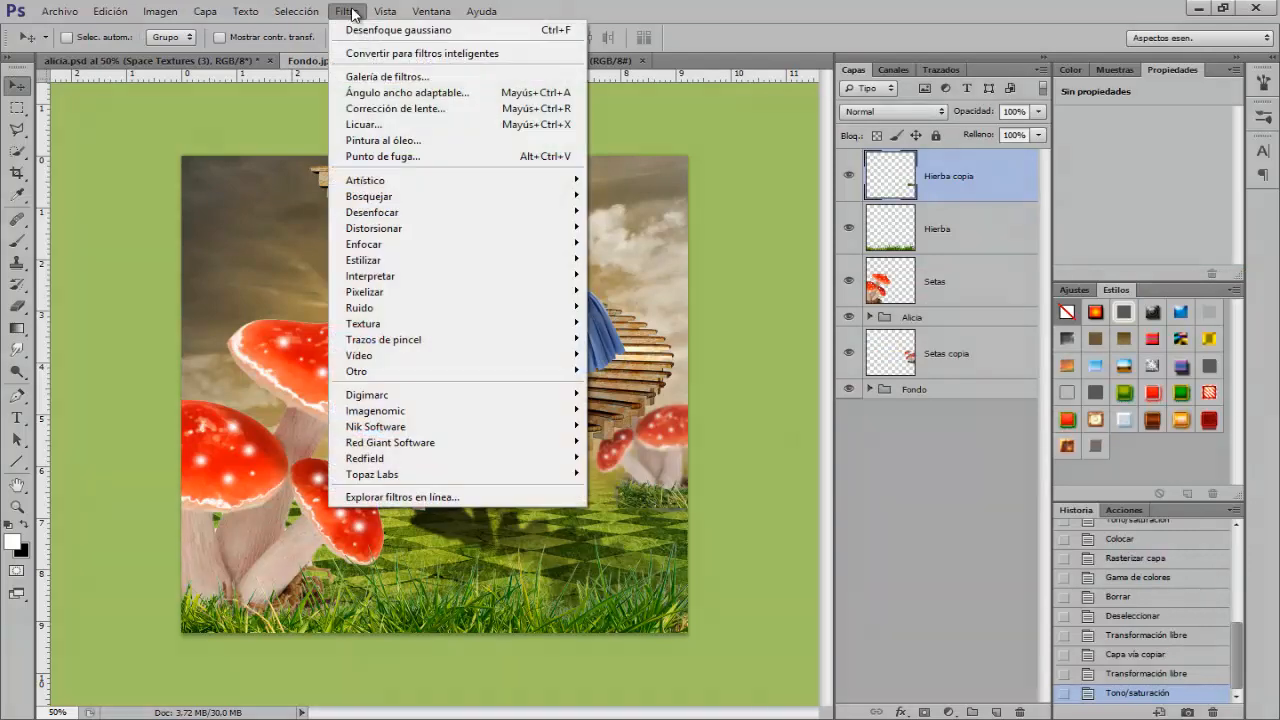
click(430, 33)
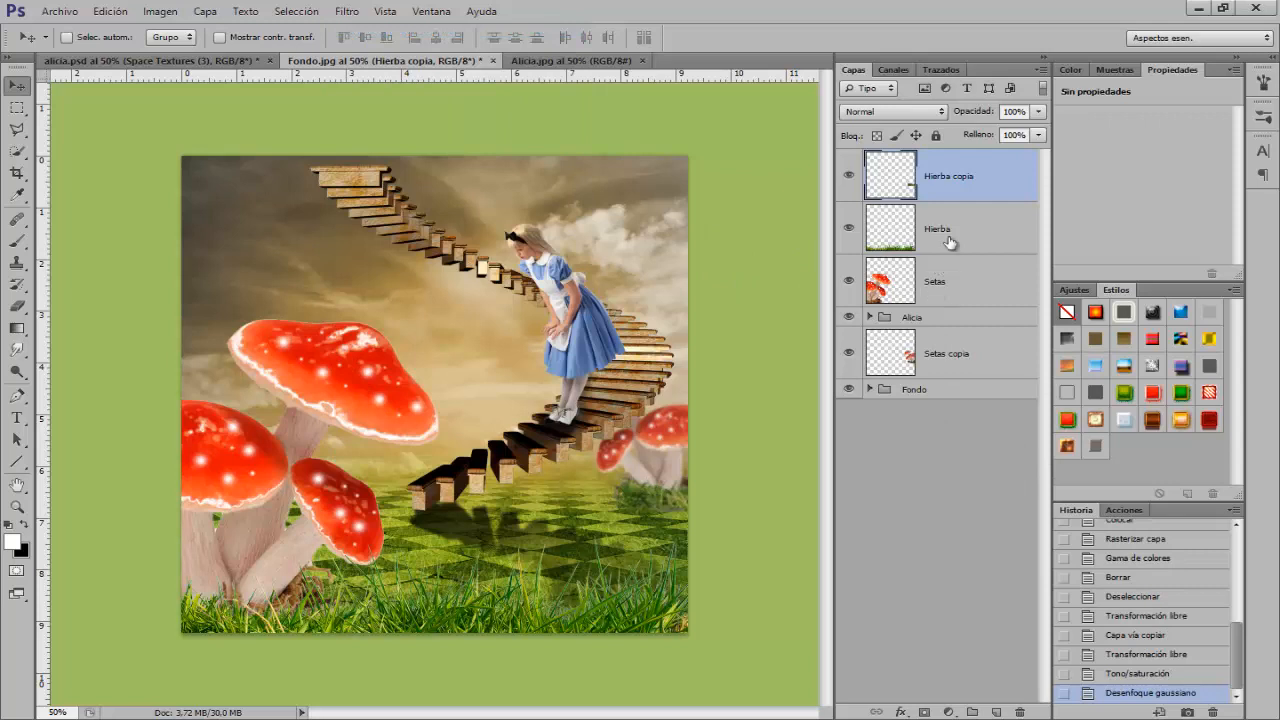
drag(940, 176, 927, 338)
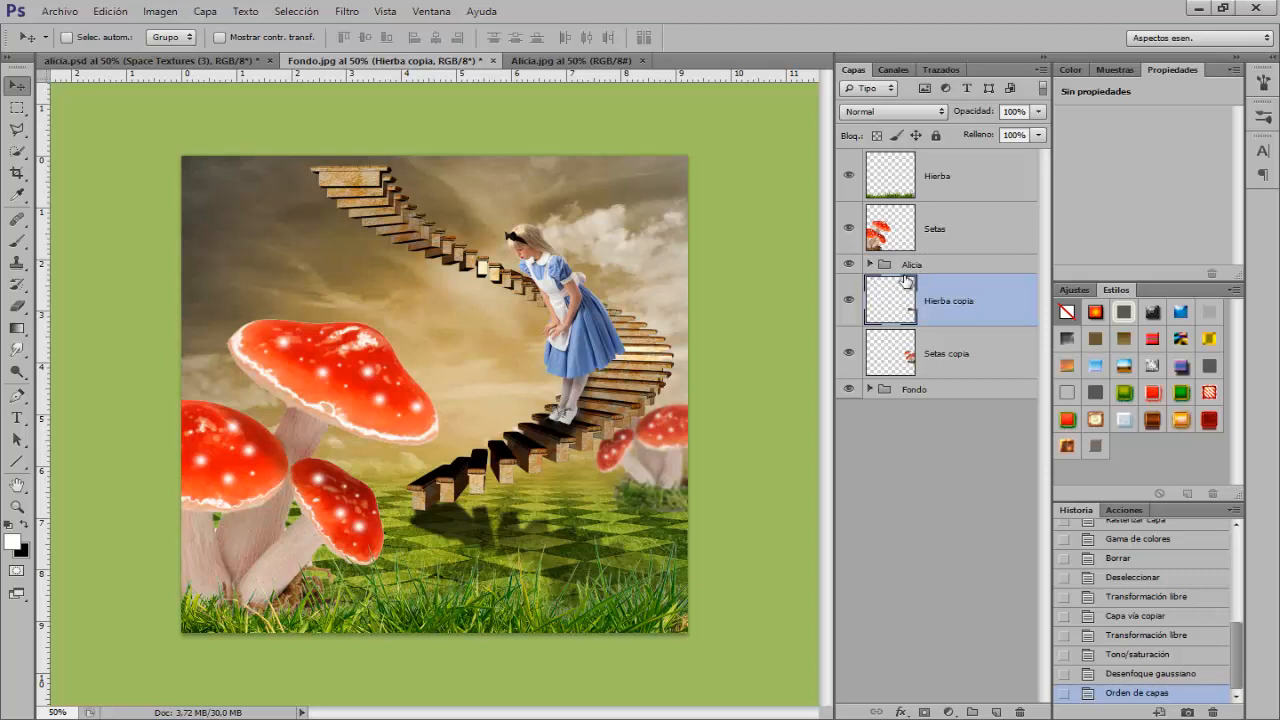
- Place Textura1.png above the Césped layer in the Fondo group and stretch it over the sky down to the horizon
click(870, 390)
click(1015, 432)
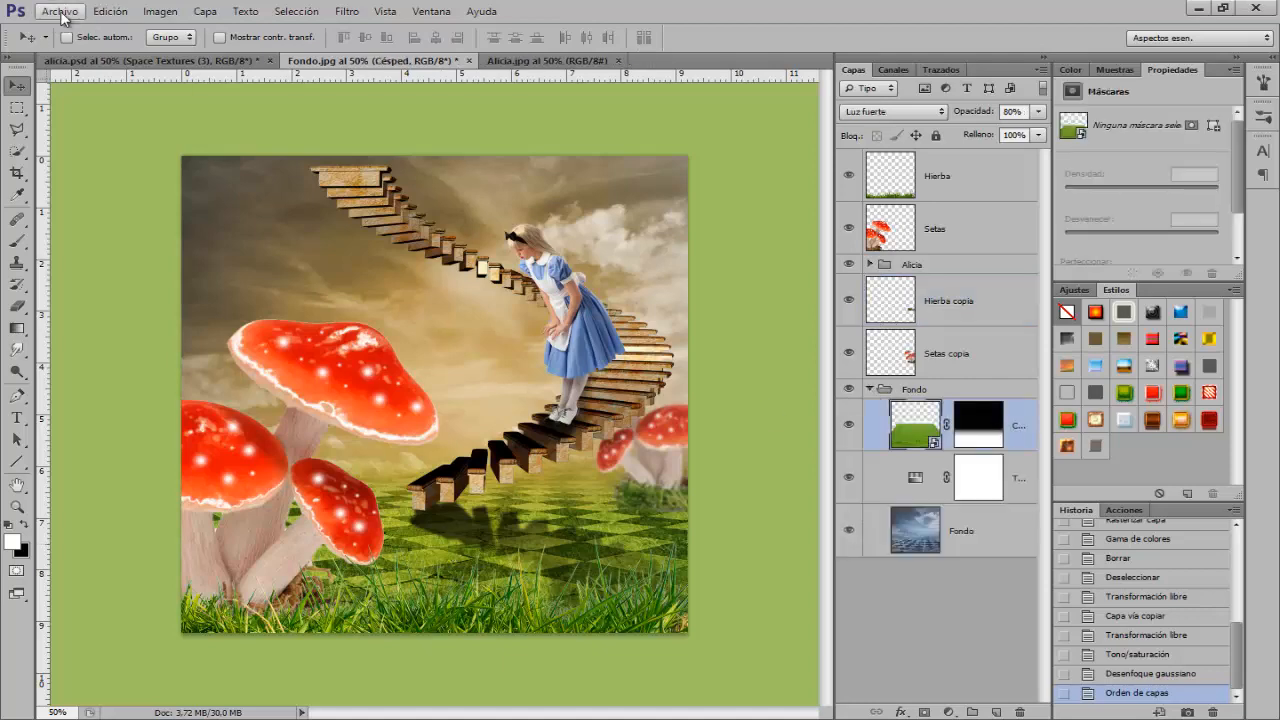
click(50, 13)
click(88, 282)
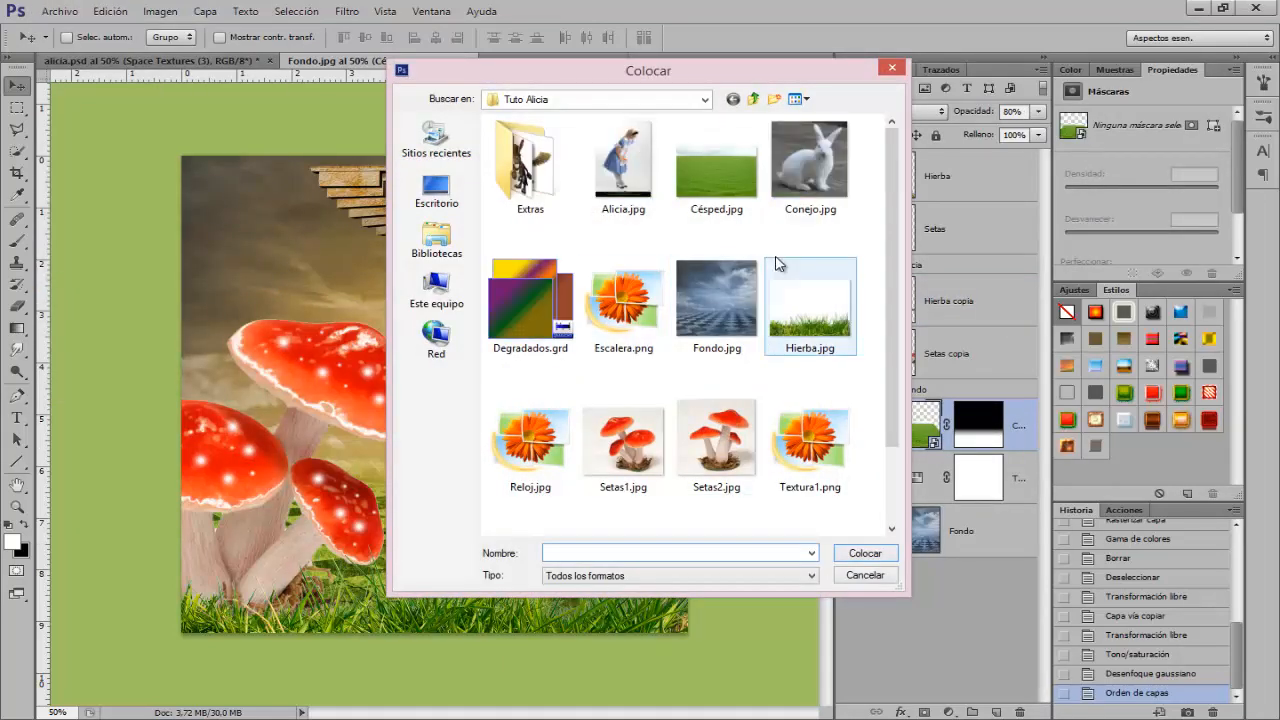
drag(886, 179, 826, 317)
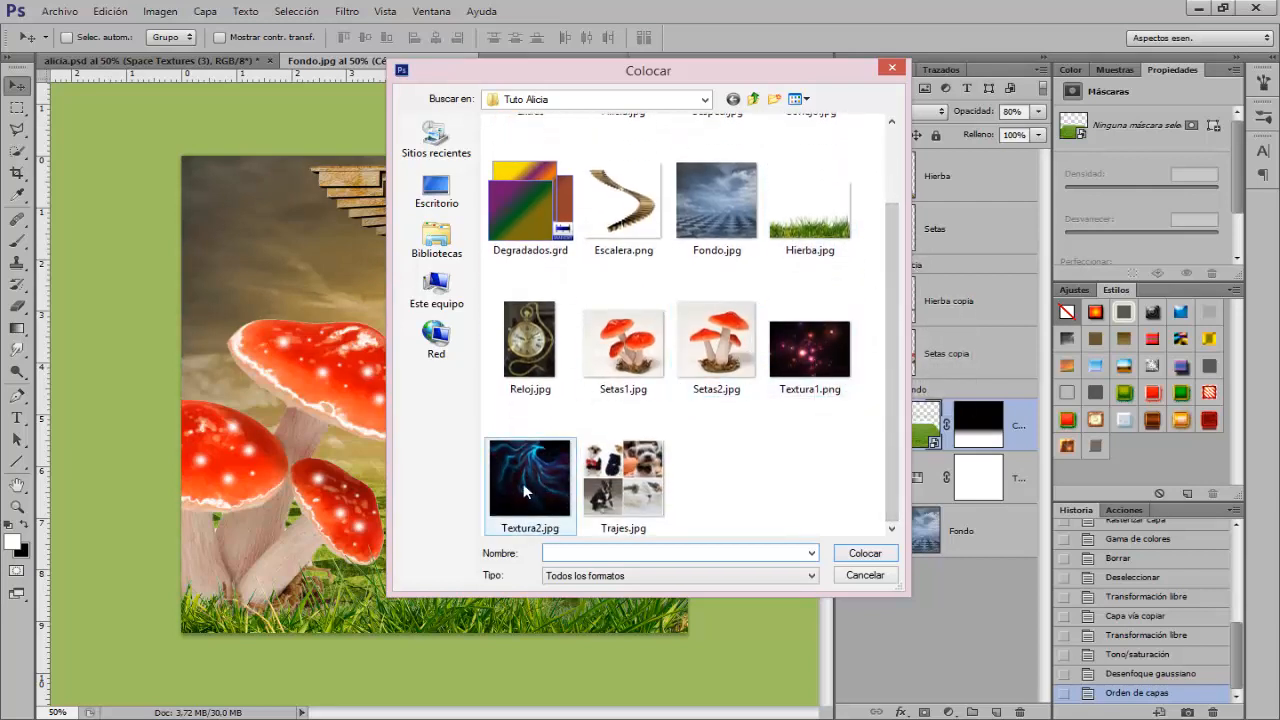
click(810, 348)
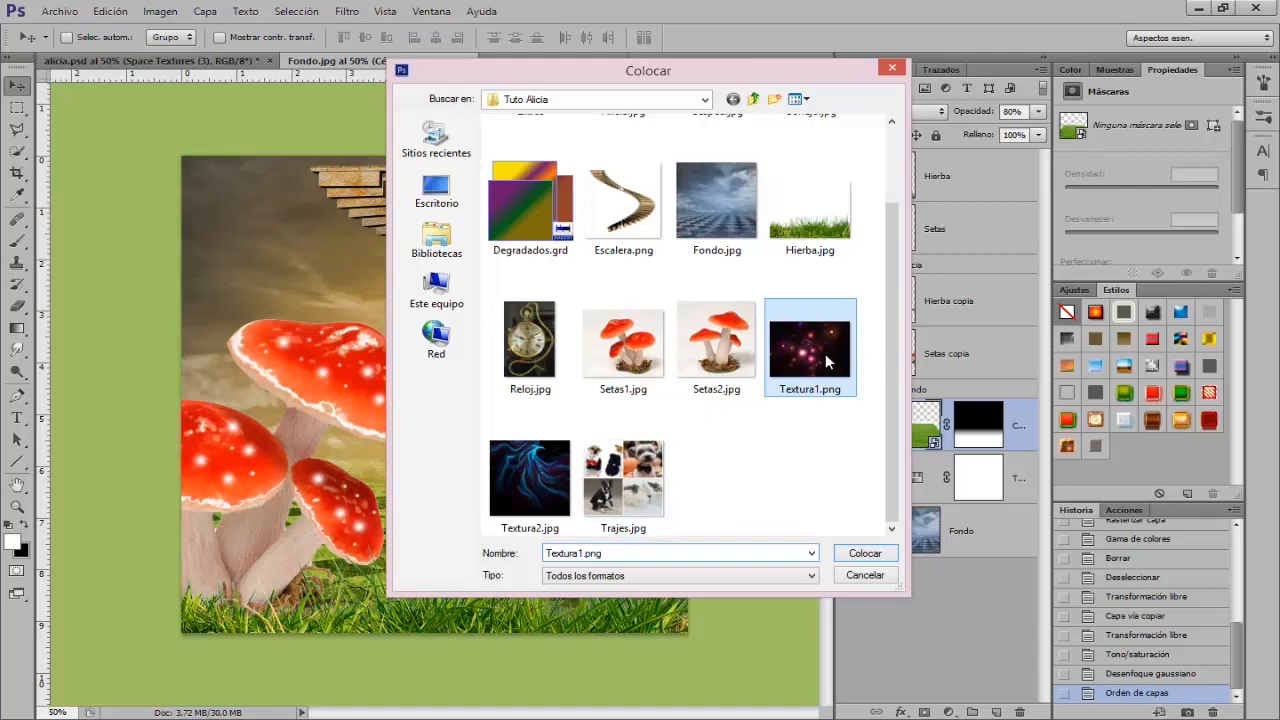
click(866, 555)
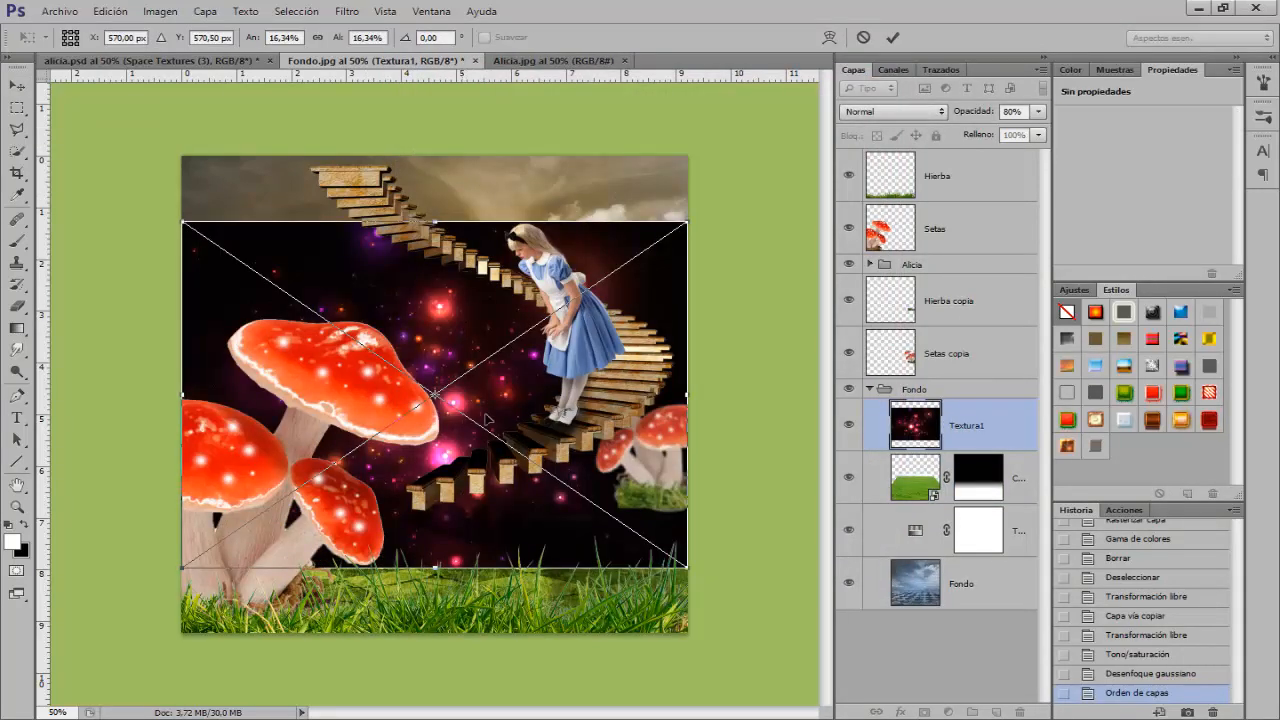
drag(485, 414, 494, 318)
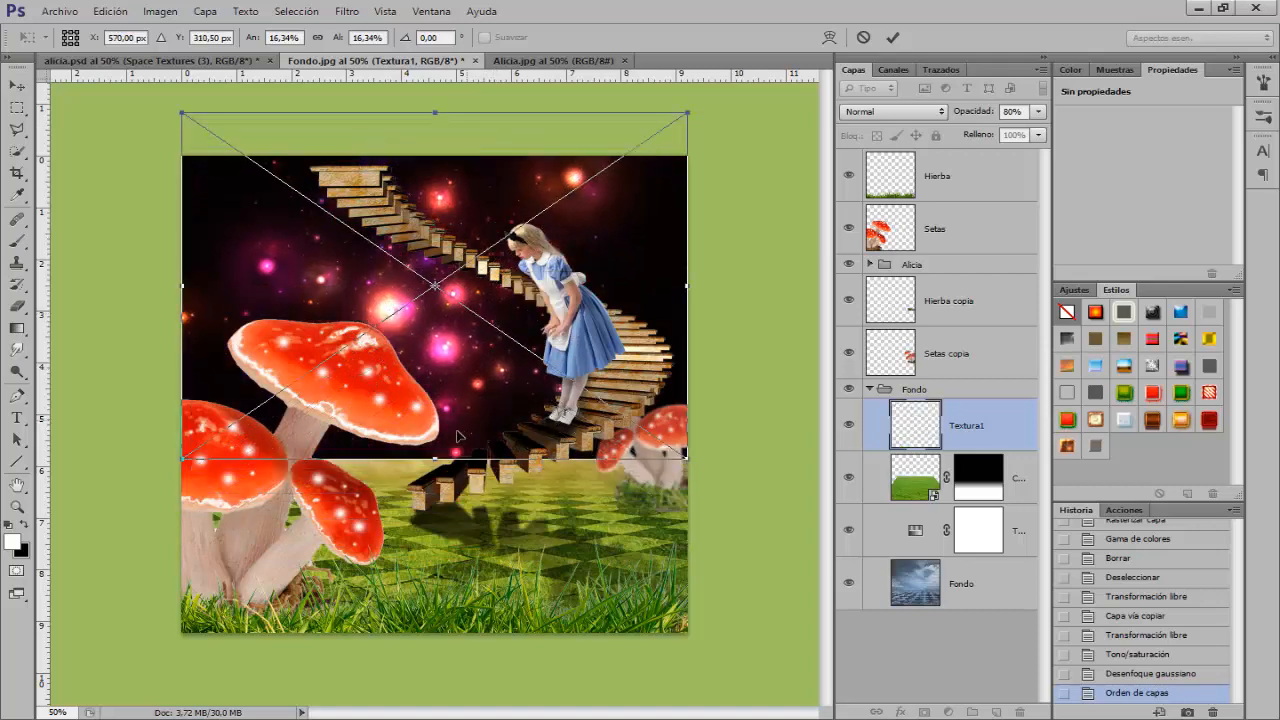
drag(436, 460, 437, 468)
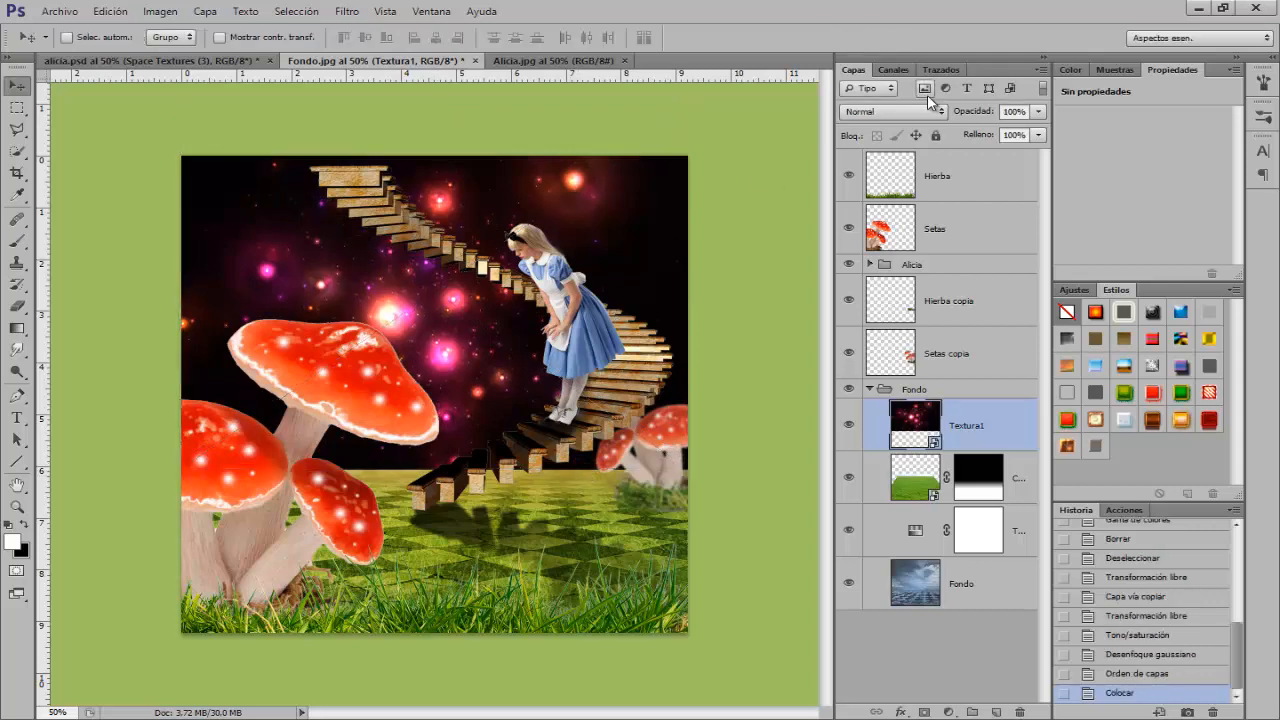
- Set the Textura1 layer's blend mode to Trama and rasterize the layer
click(885, 110)
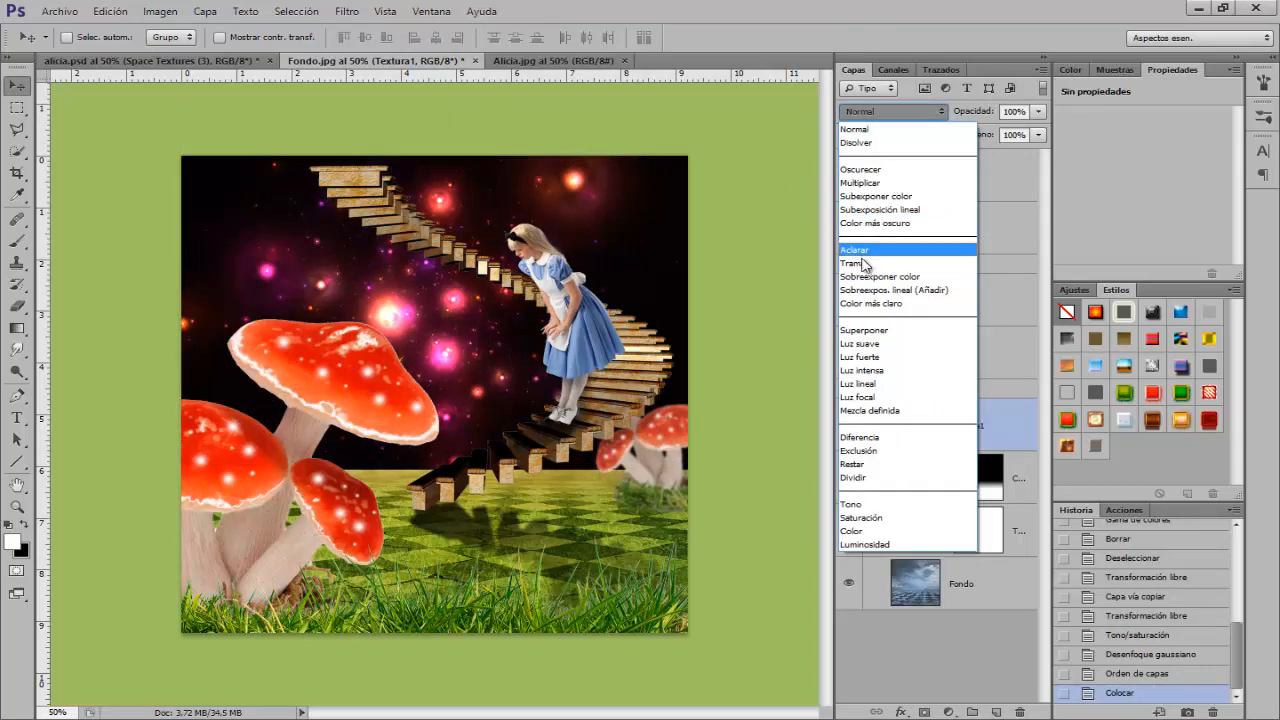
click(862, 264)
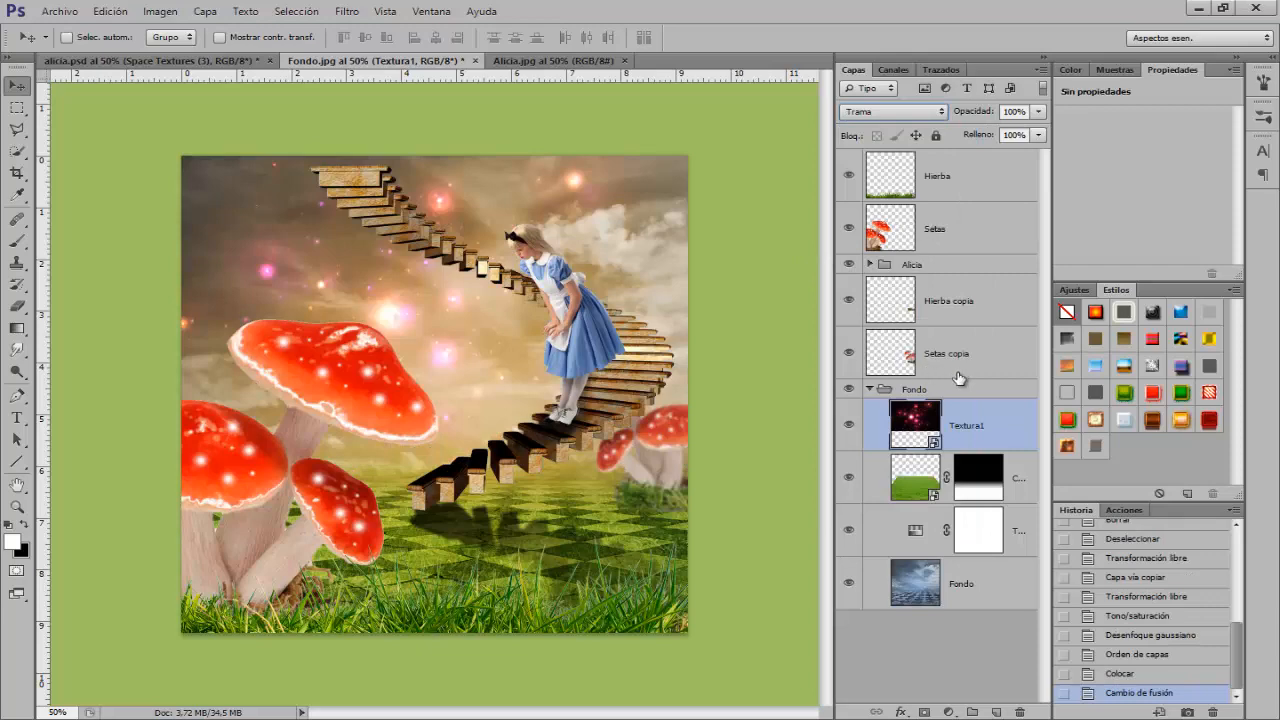
right_click(974, 420)
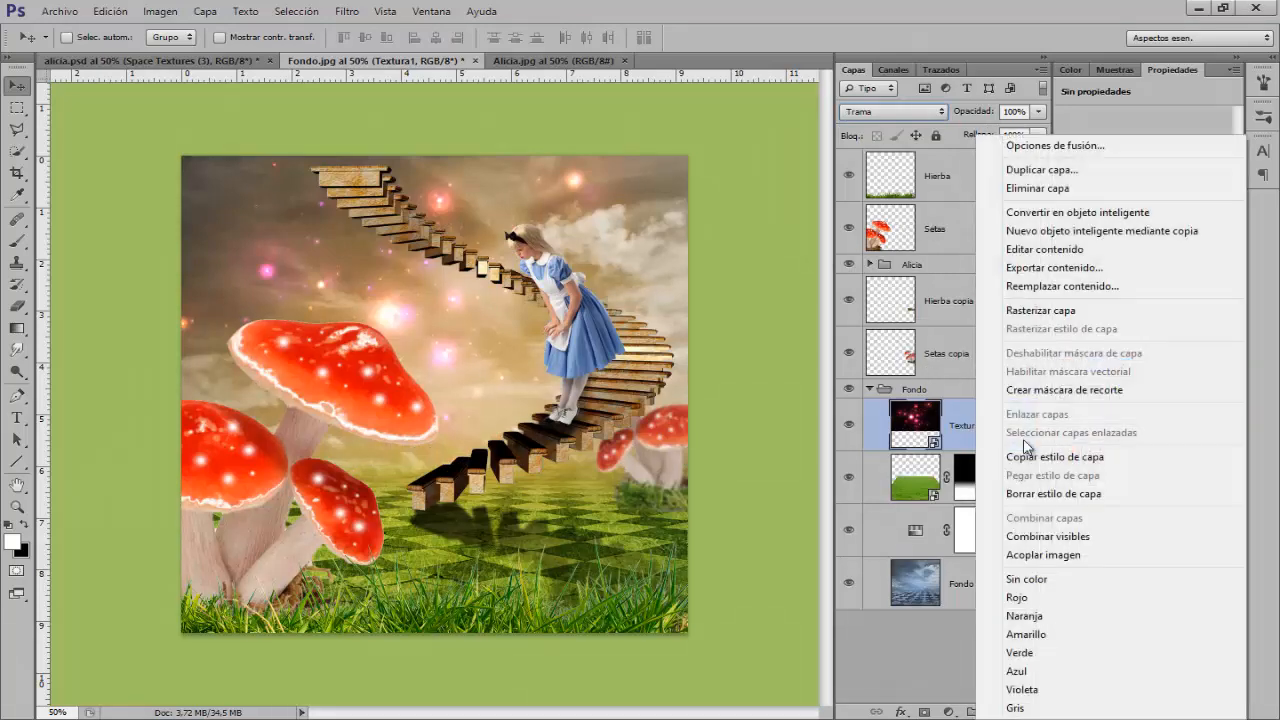
click(1040, 312)
- Darken the Textura1 layer with Levels by setting the black input level to 14
key(ctrl+l)
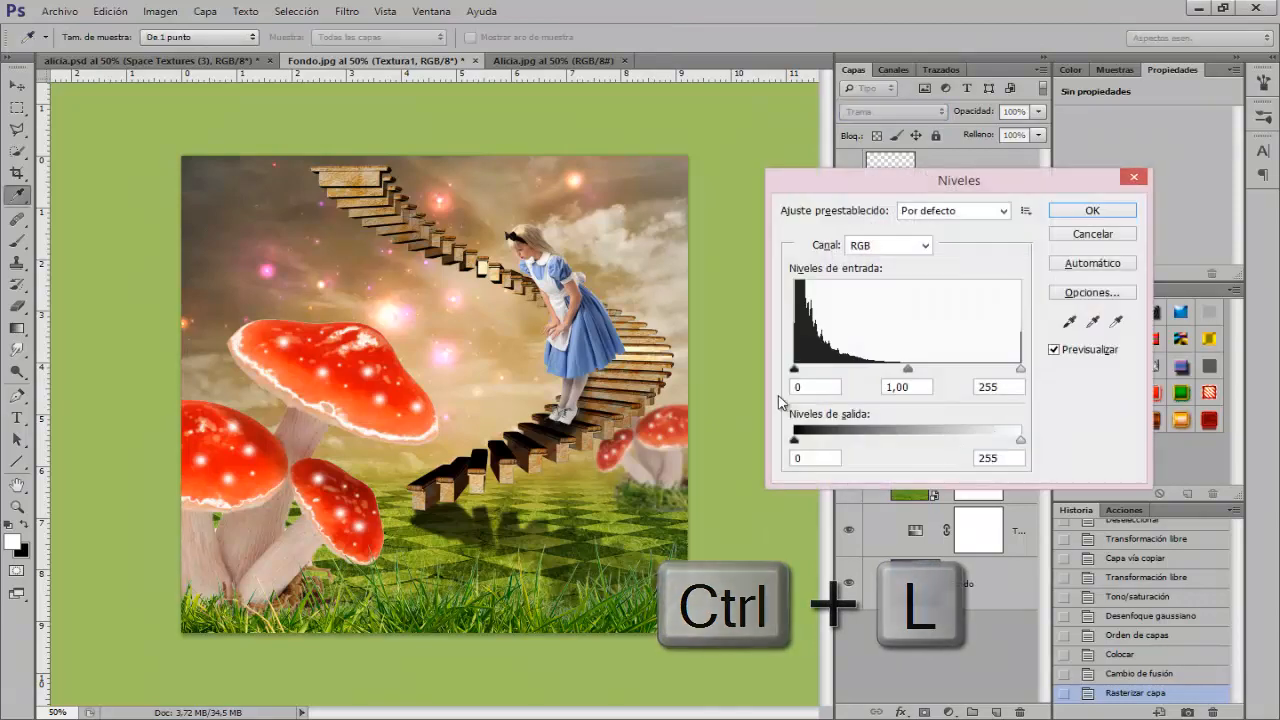
drag(795, 369, 808, 372)
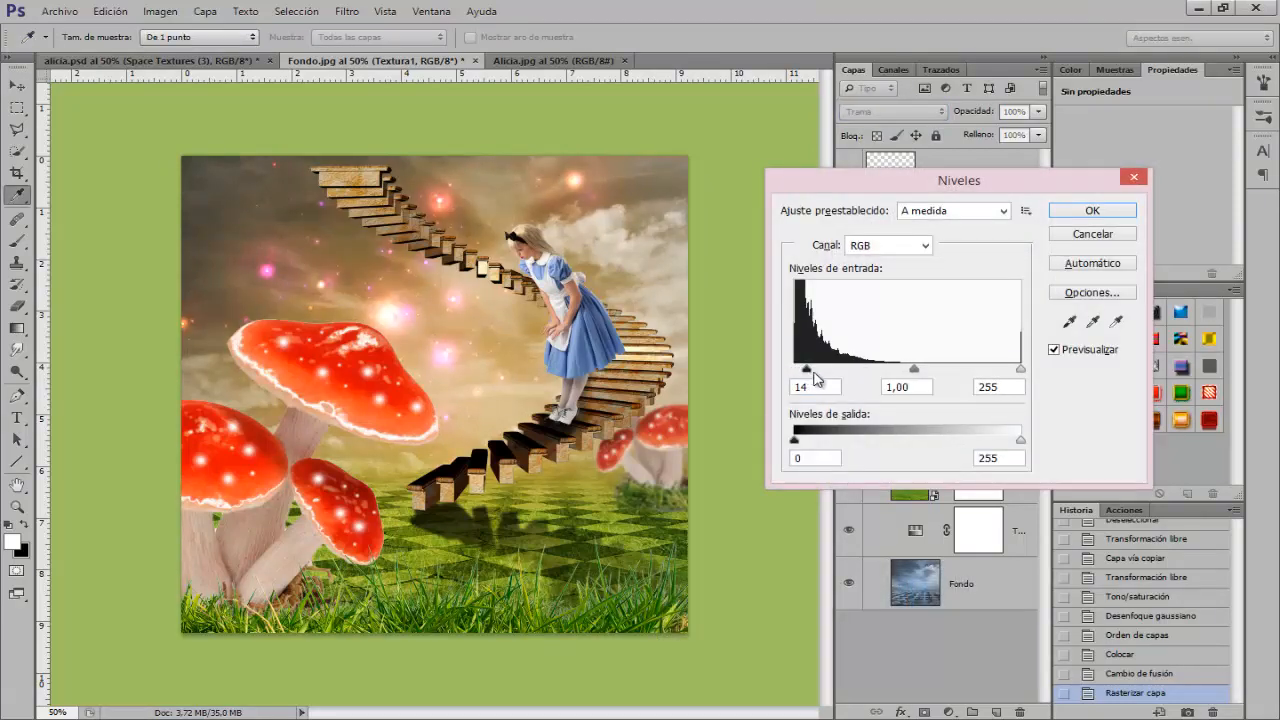
click(1063, 211)
- Shift the Textura1 layer's hue to +16 and lower its opacity to 87%
key(ctrl+u)
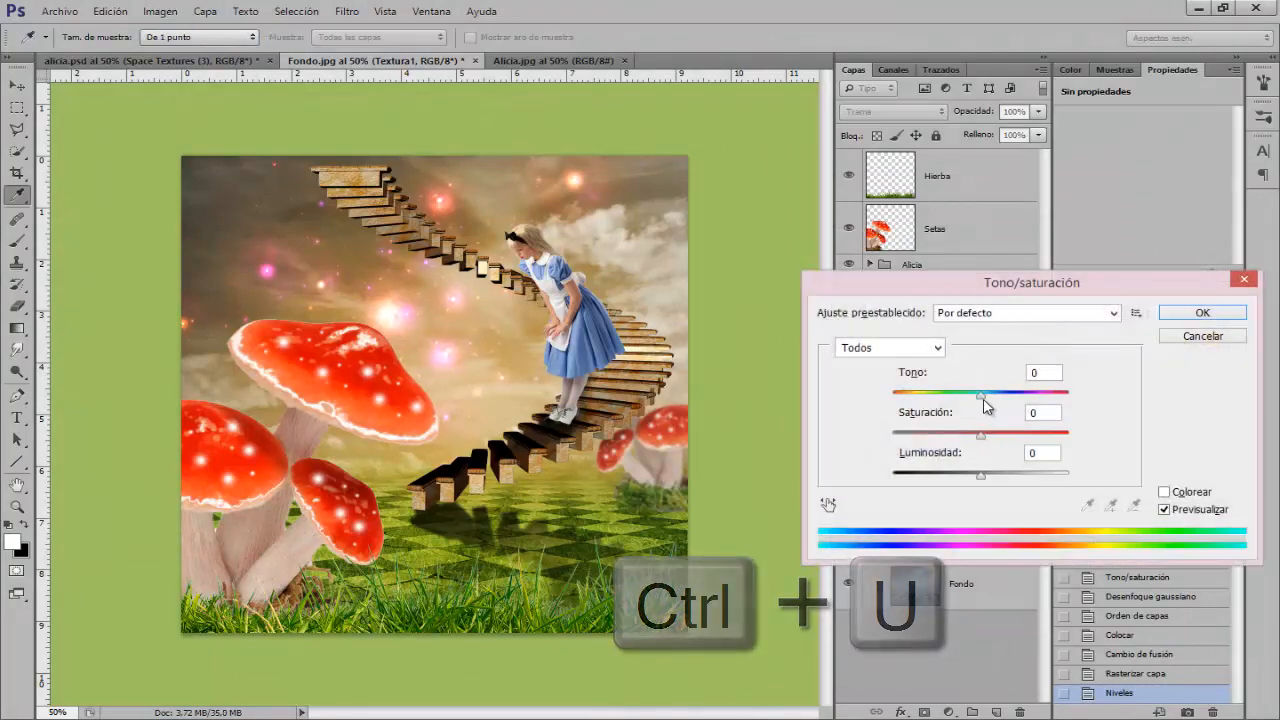
mouse_move(980, 400)
mouse_down()
mouse_move(966, 400)
mouse_move(997, 403)
mouse_up()
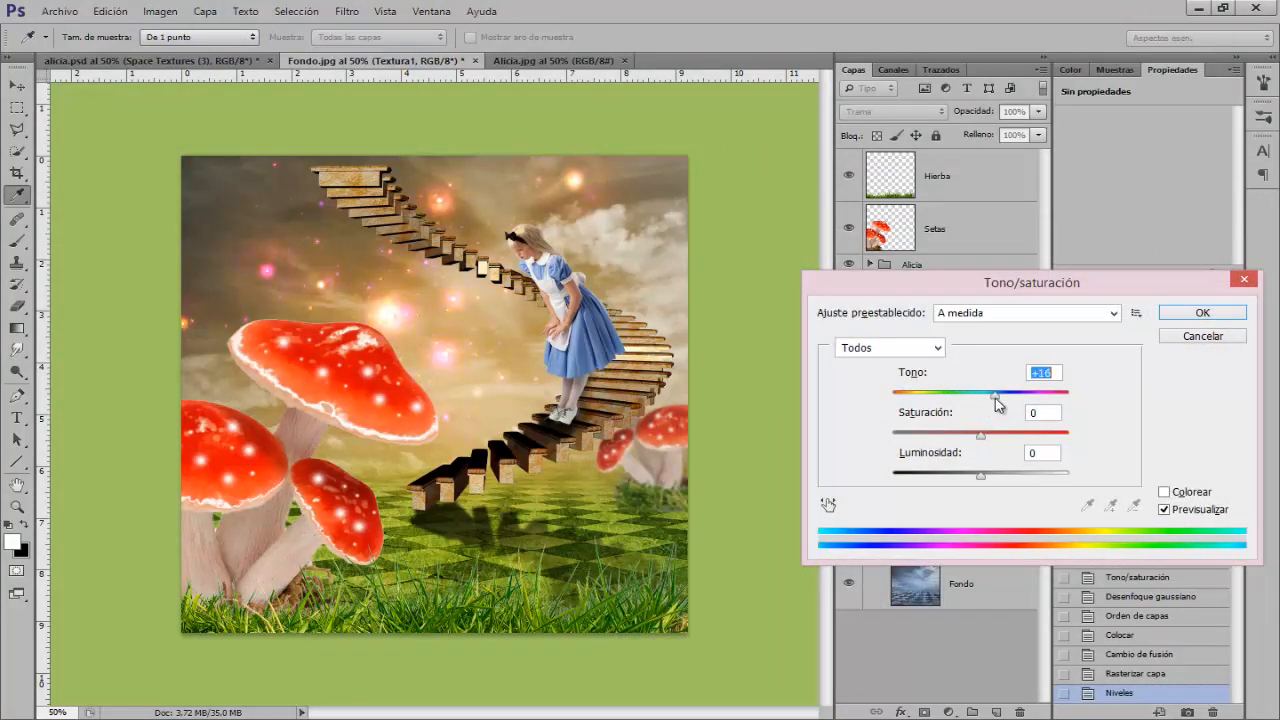
click(1200, 313)
drag(973, 115, 960, 115)
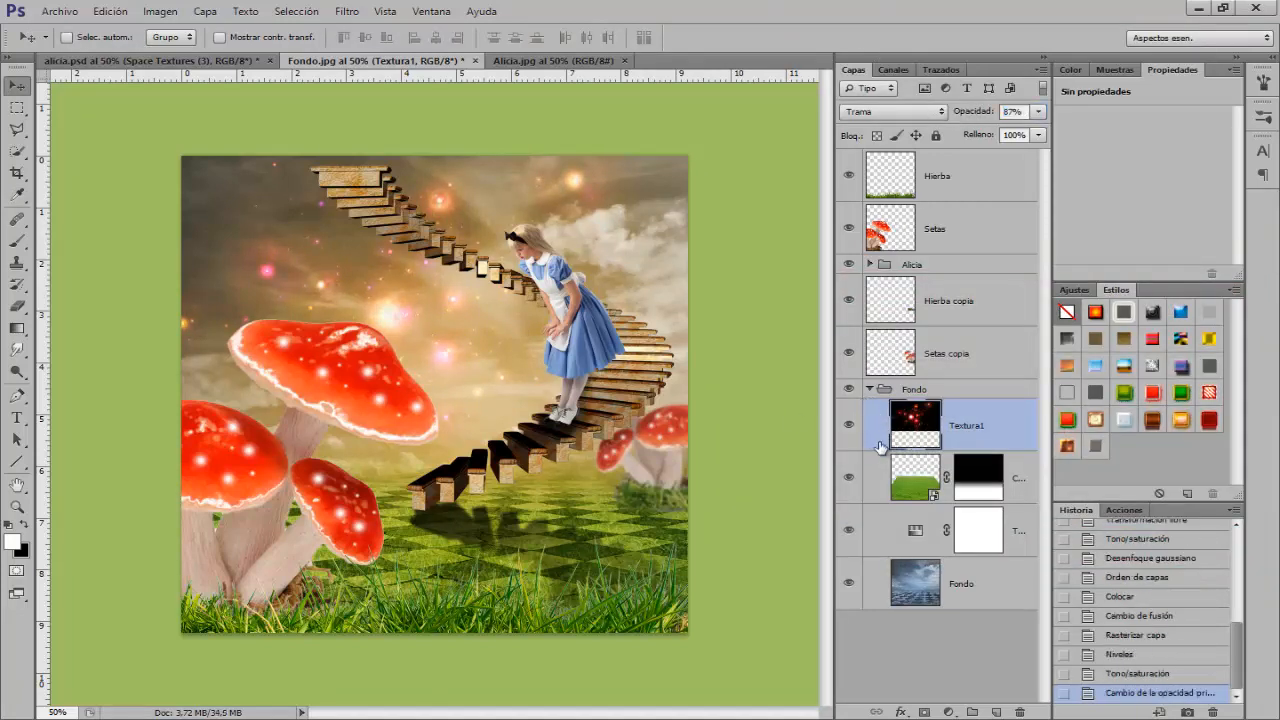
- Collapse the Fondo group and select the Alicia group
click(870, 390)
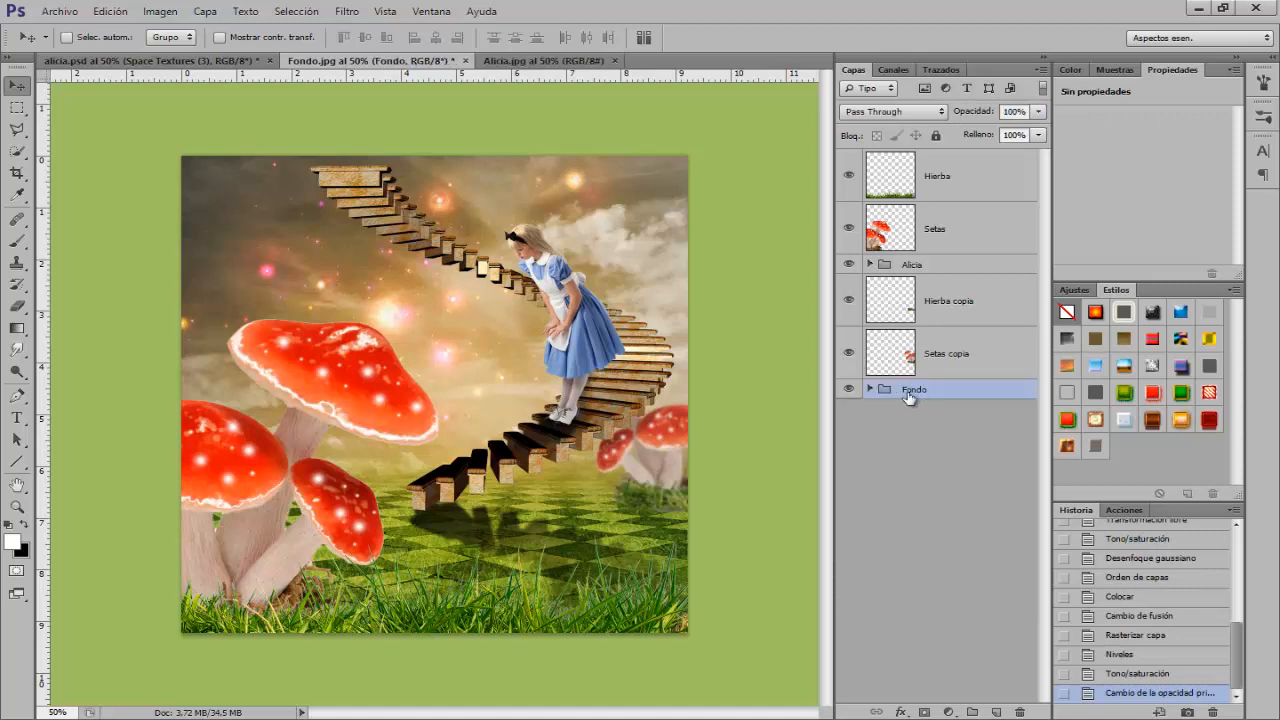
click(897, 265)
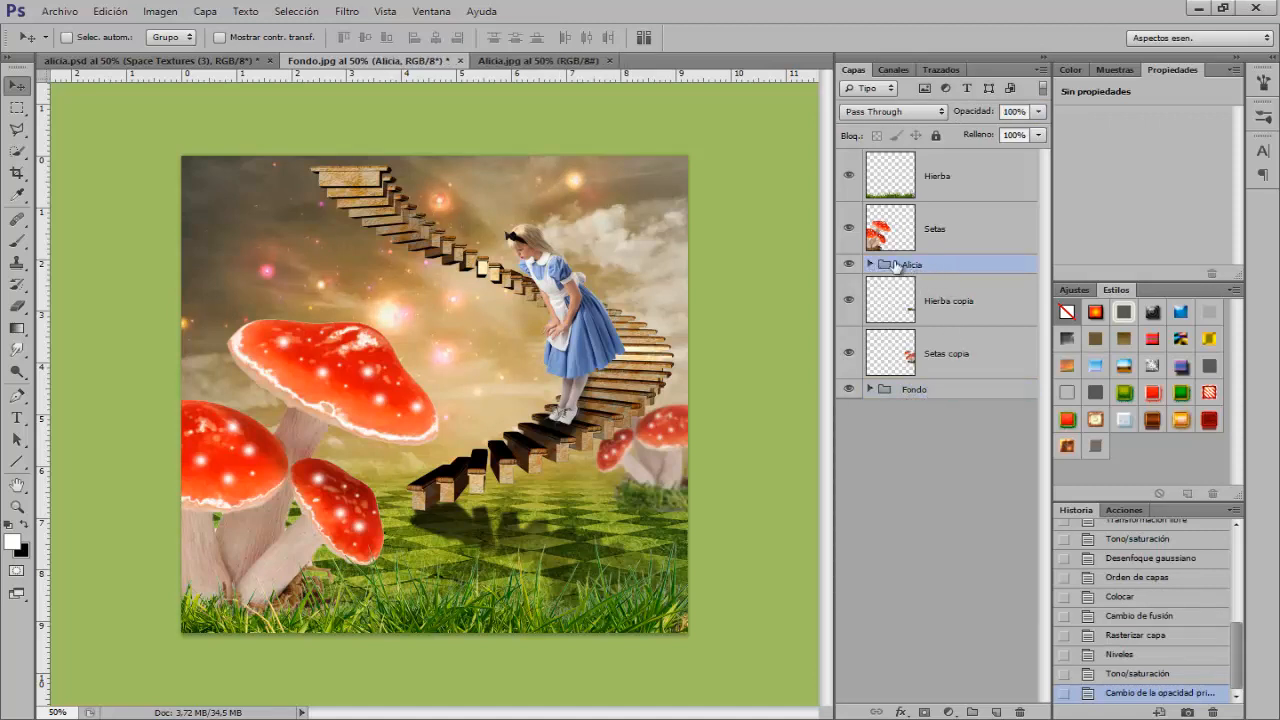
- Close the Alicia.jpg document and open Conejo.jpg from the Tuto Alicia folder
click(574, 65)
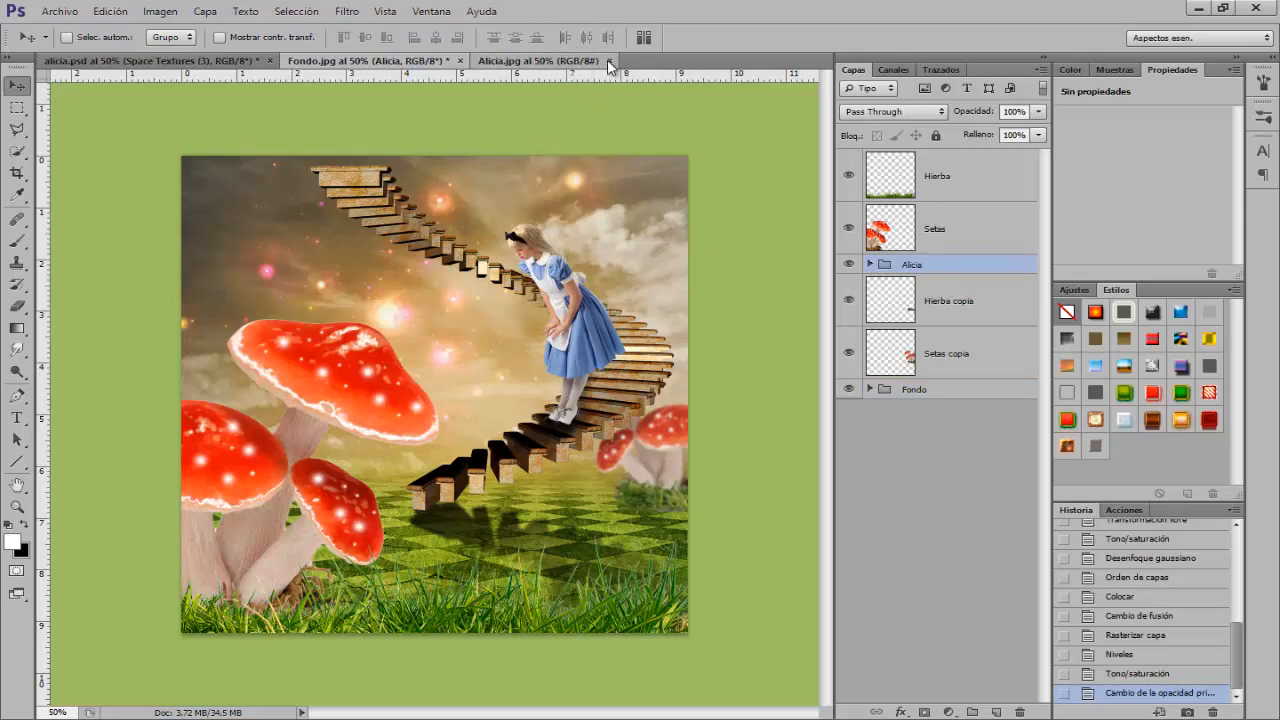
click(609, 61)
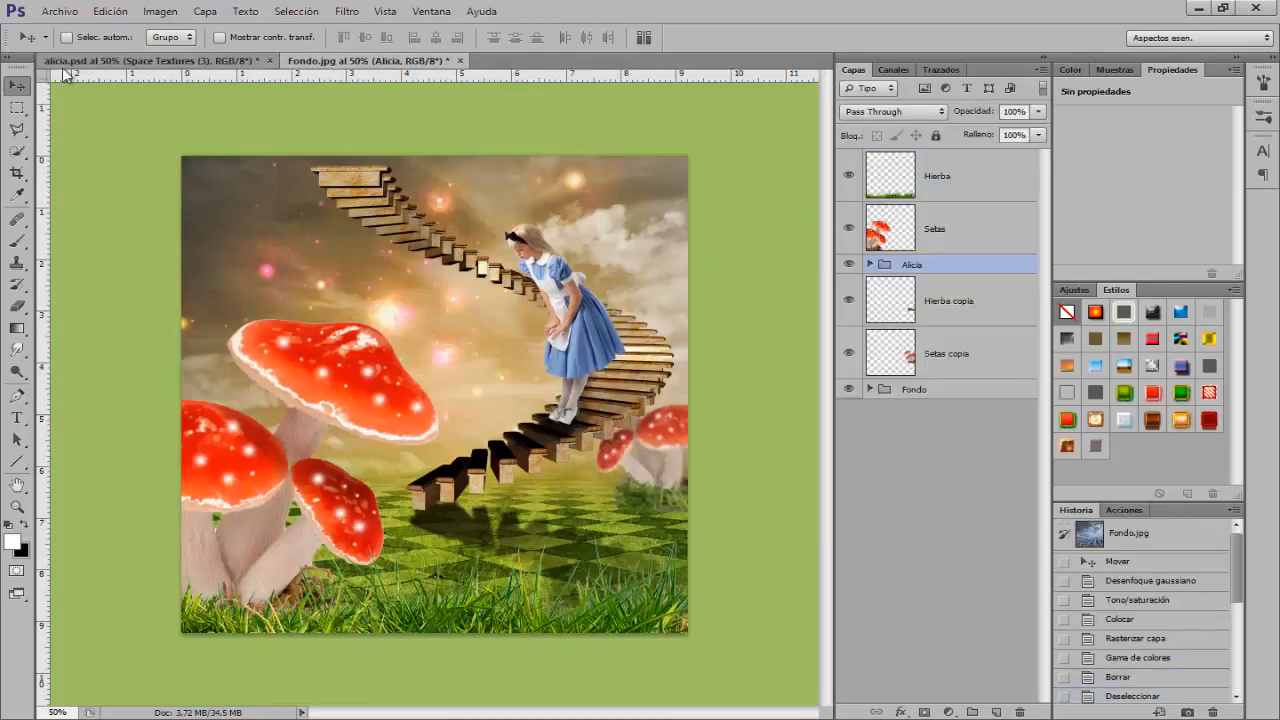
click(60, 12)
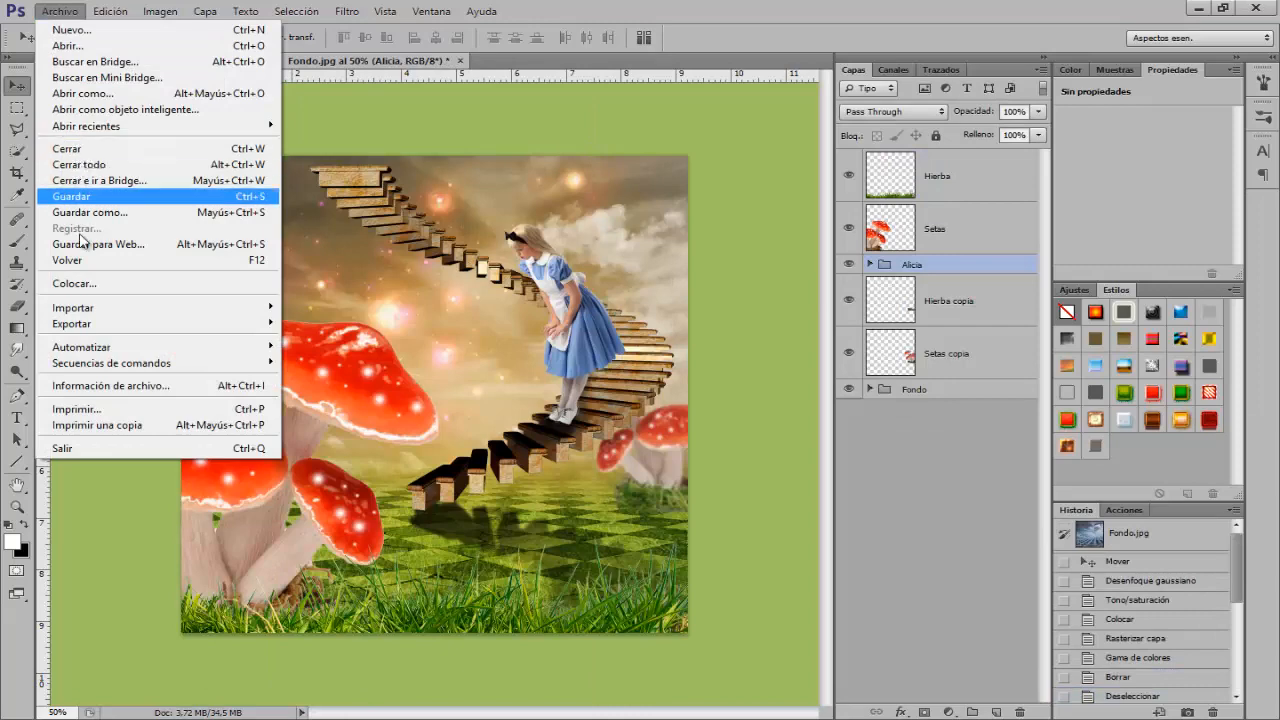
click(68, 45)
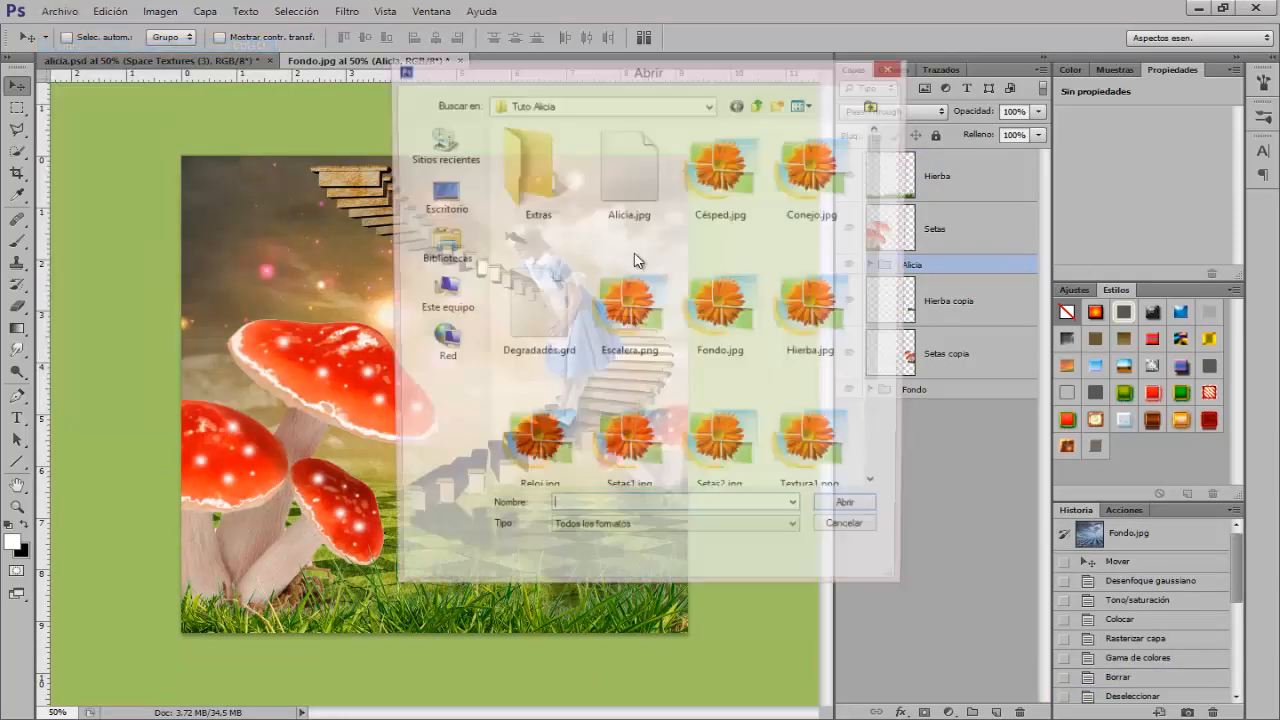
click(842, 183)
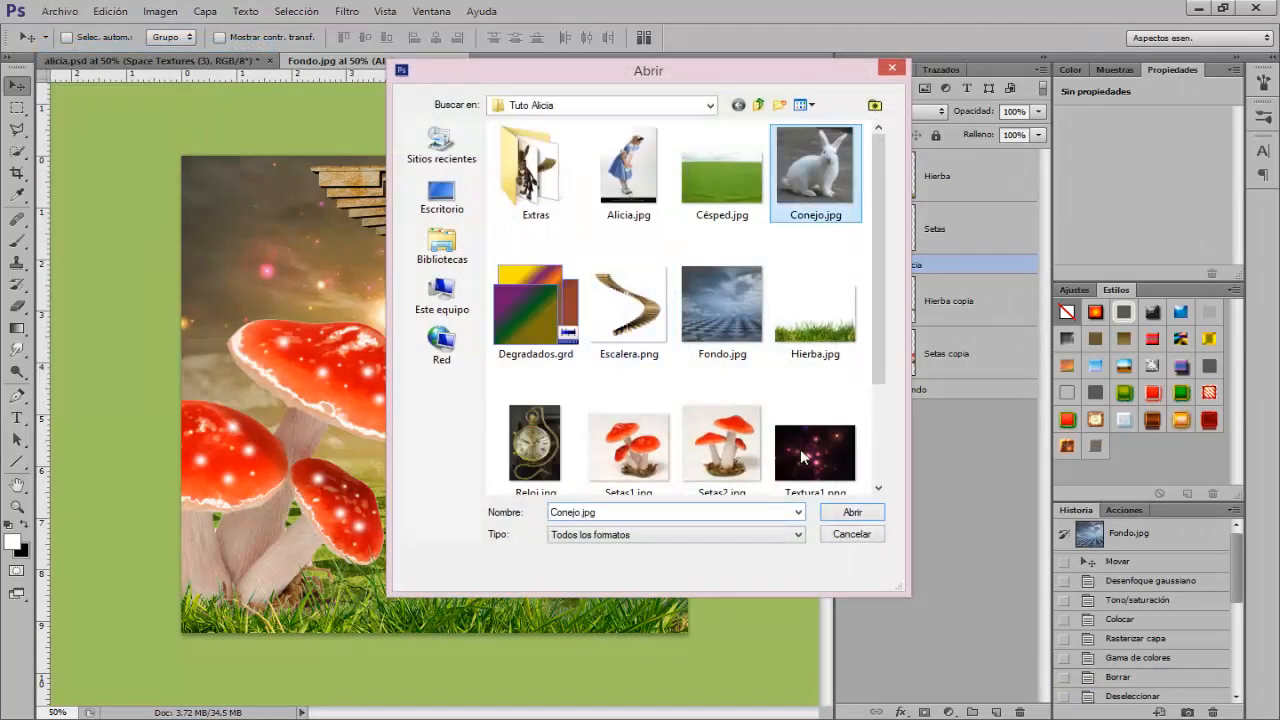
click(850, 515)
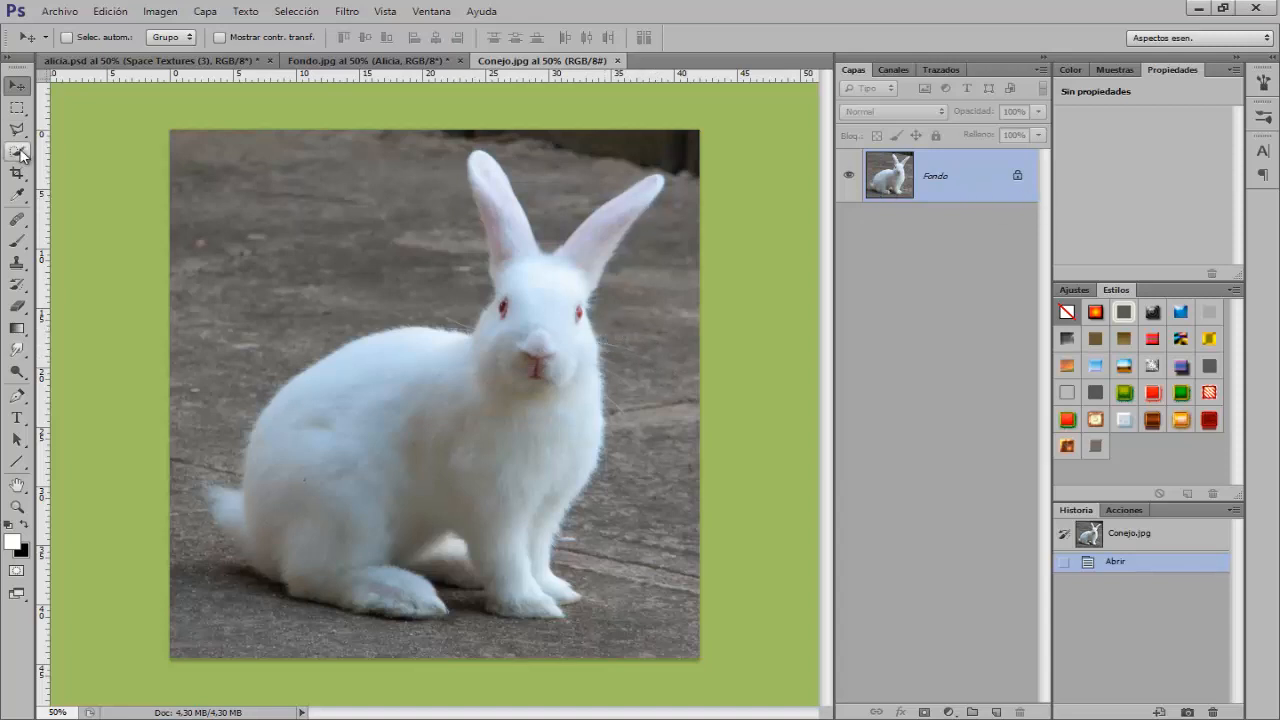
- Select the white rabbit's body, head and ears with the Quick Selection tool
drag(21, 153, 141, 148)
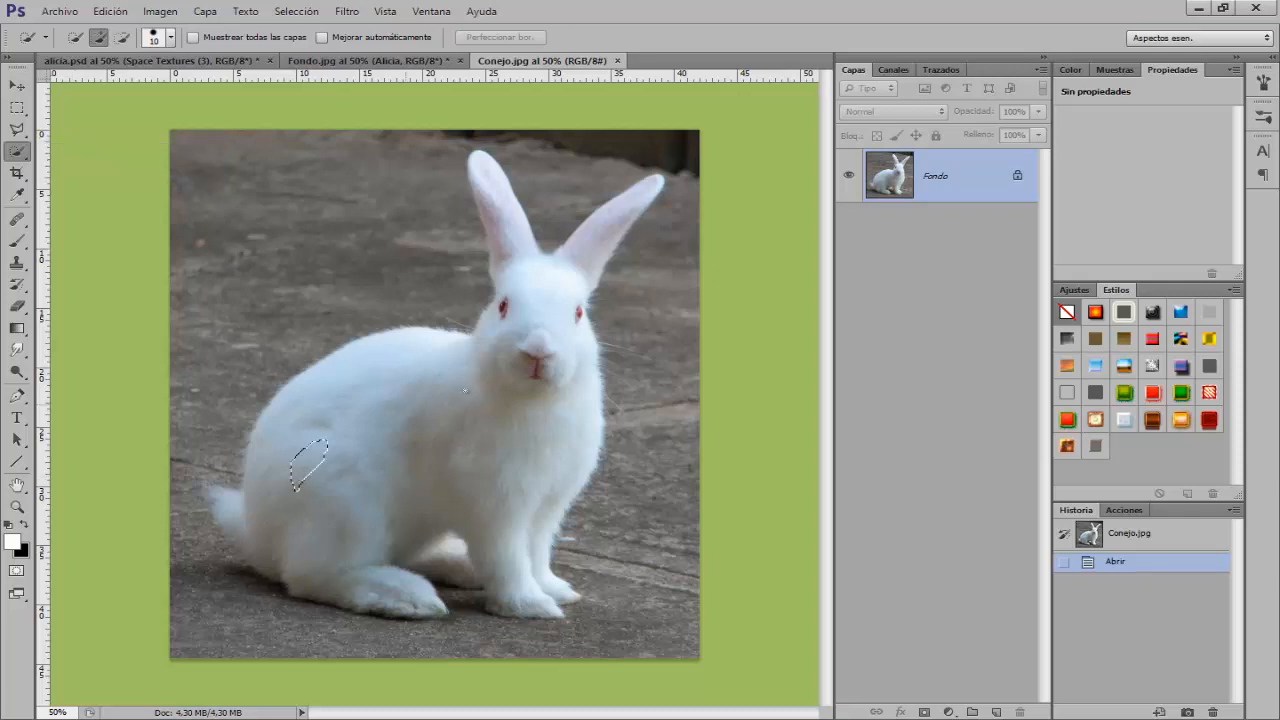
mouse_move(465, 391)
mouse_down()
mouse_move(525, 380)
mouse_move(529, 283)
mouse_move(497, 208)
mouse_up()
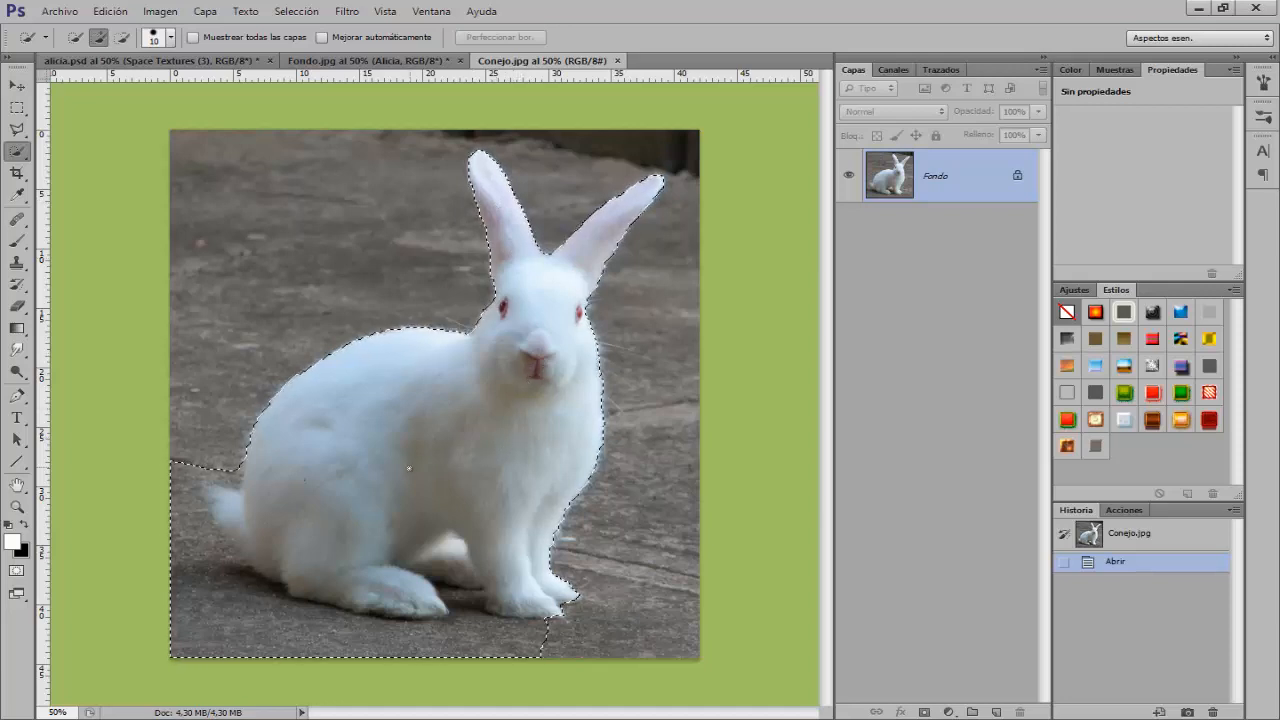
drag(409, 468, 329, 536)
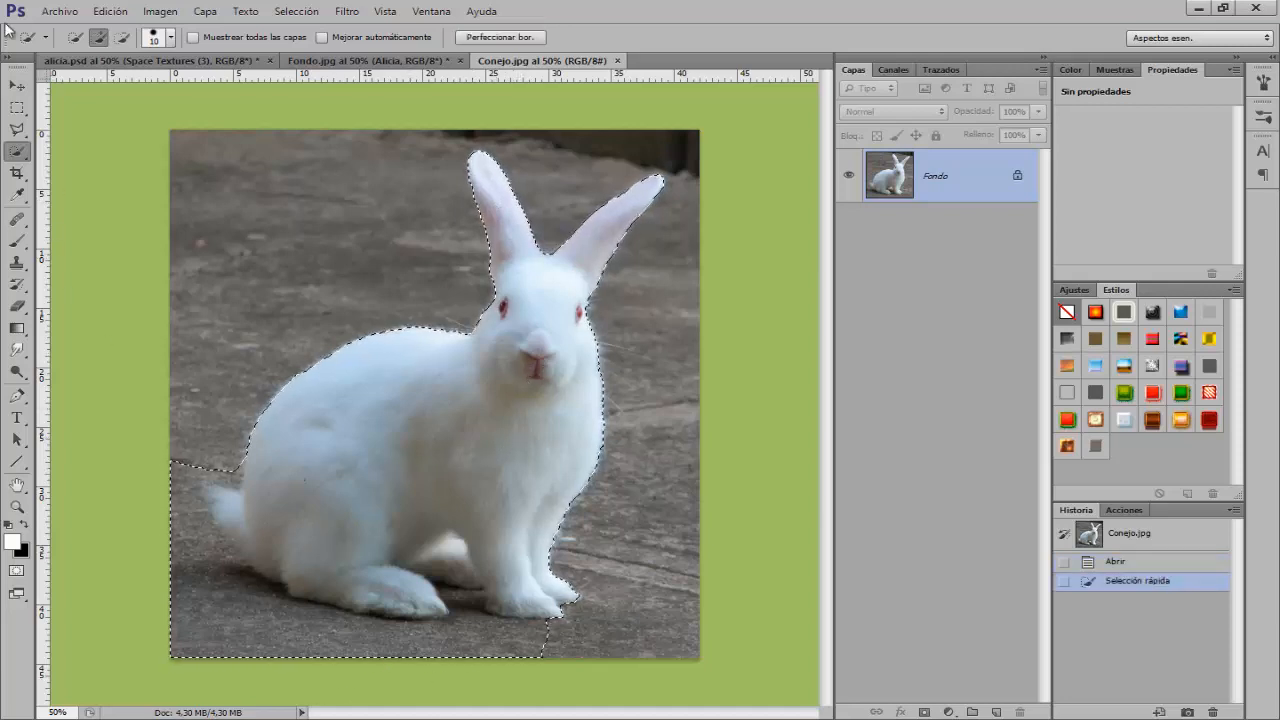
- Subtract the ground behind the tail and below the feet from the rabbit selection
key(alt)
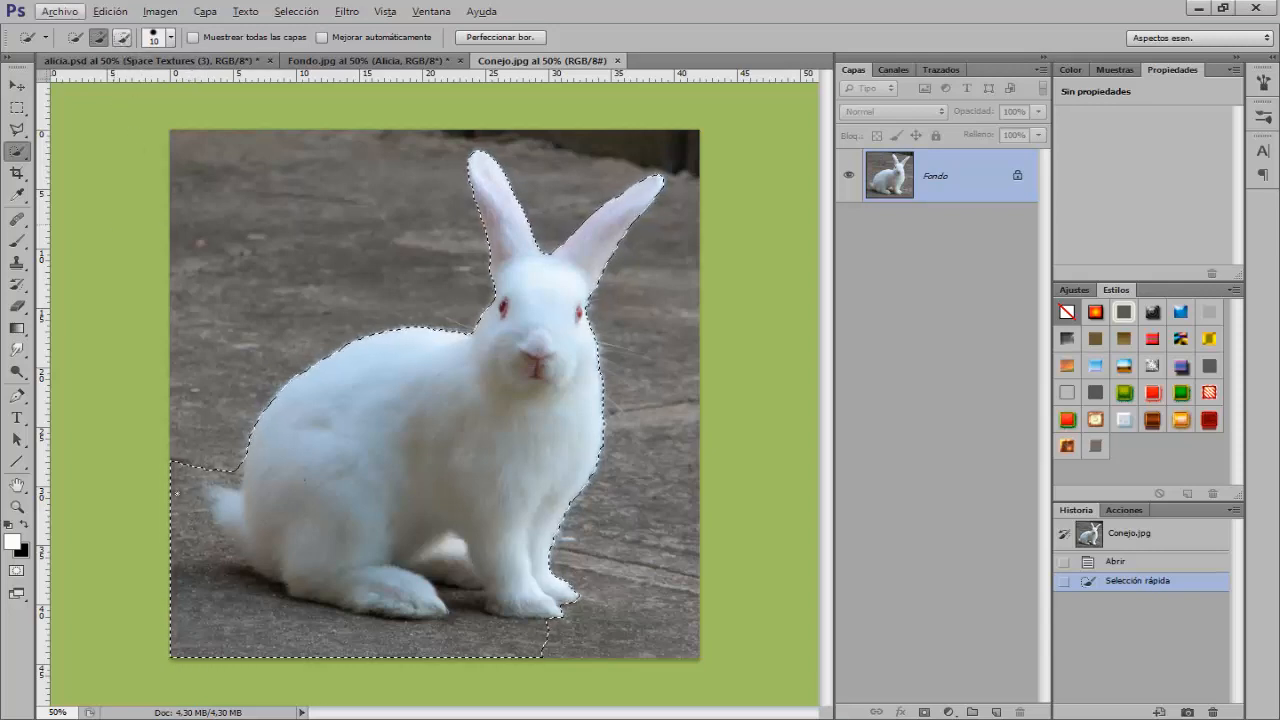
key(alt)
mouse_move(185, 545)
mouse_down()
mouse_move(195, 595)
mouse_move(180, 499)
mouse_up()
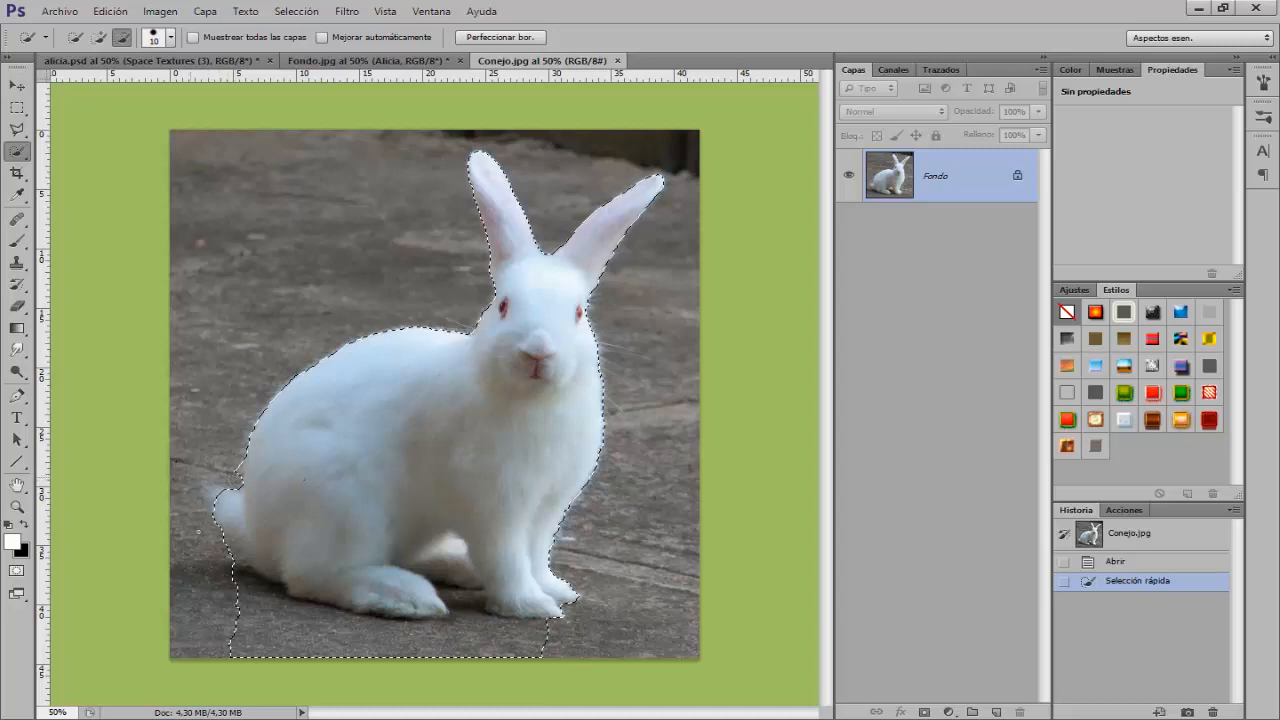
drag(254, 616, 231, 571)
mouse_move(299, 630)
mouse_down()
mouse_move(335, 652)
mouse_move(410, 648)
mouse_up()
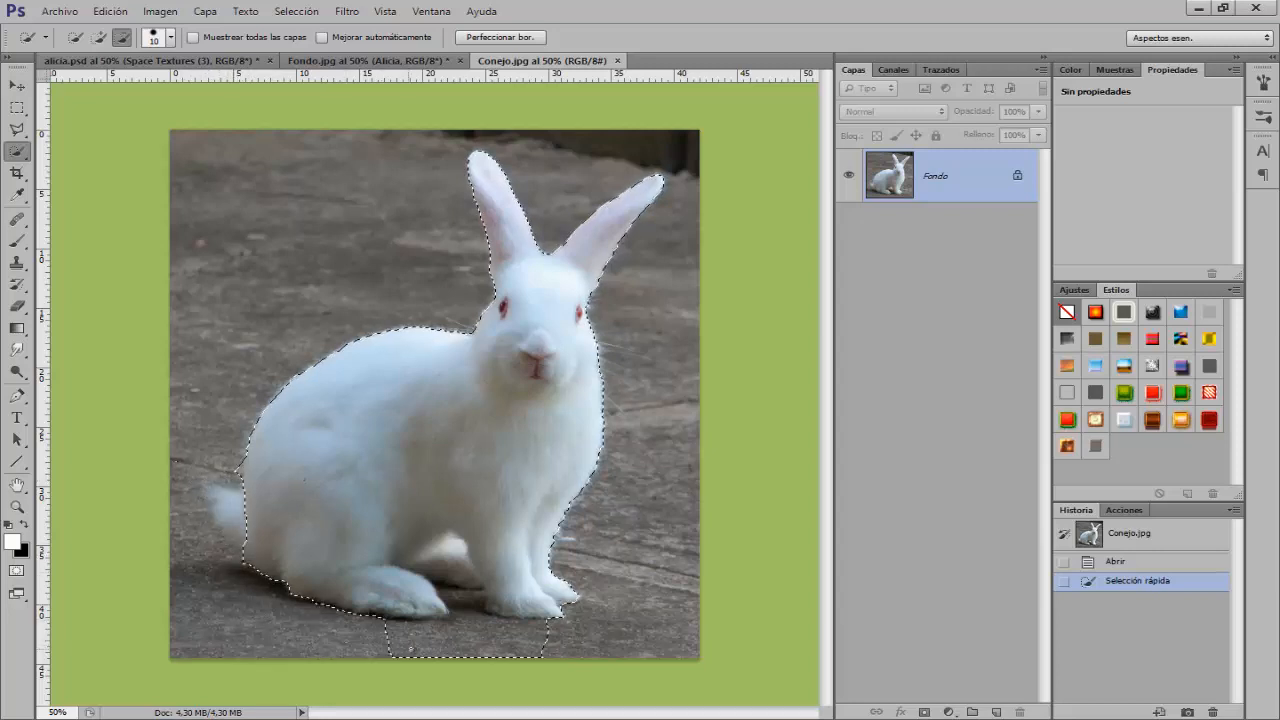
drag(462, 610, 465, 602)
drag(538, 647, 538, 645)
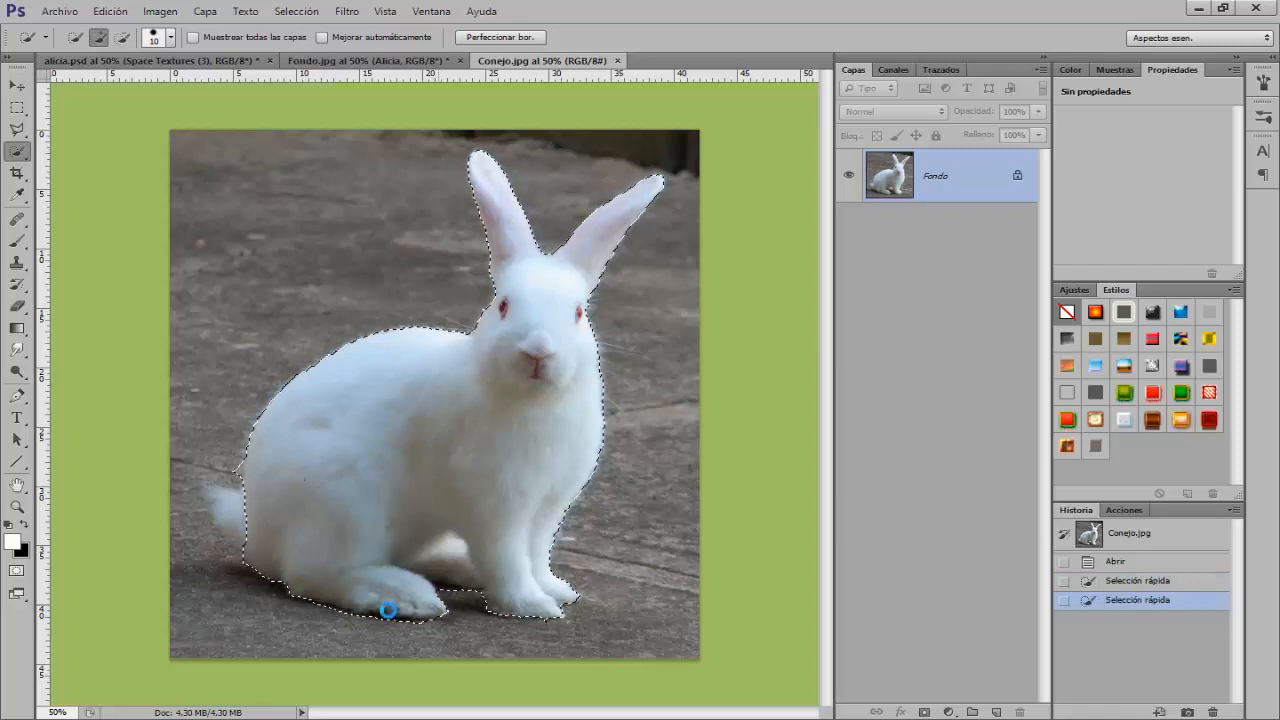
- Add the rabbit's tail and hind foot to the selection, and trim the stray areas beneath the foot and above the tail
drag(387, 609, 228, 505)
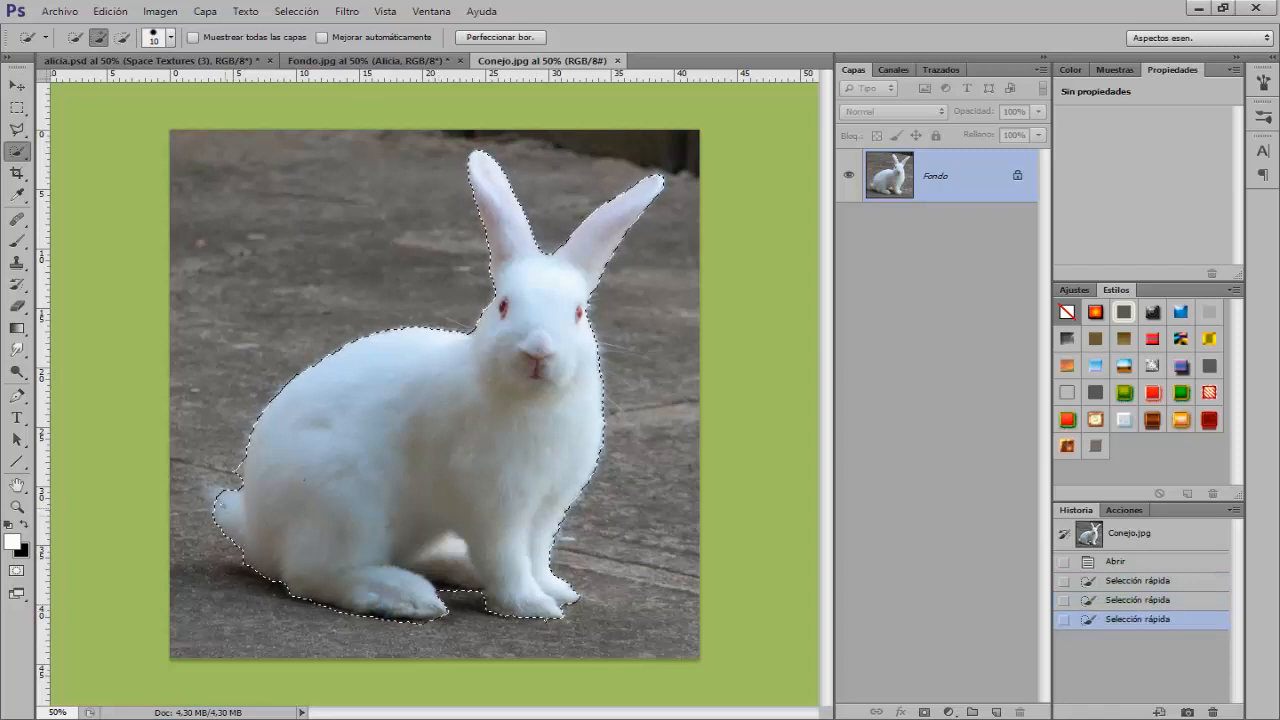
click(425, 605)
alt+click(422, 622)
alt+click(425, 621)
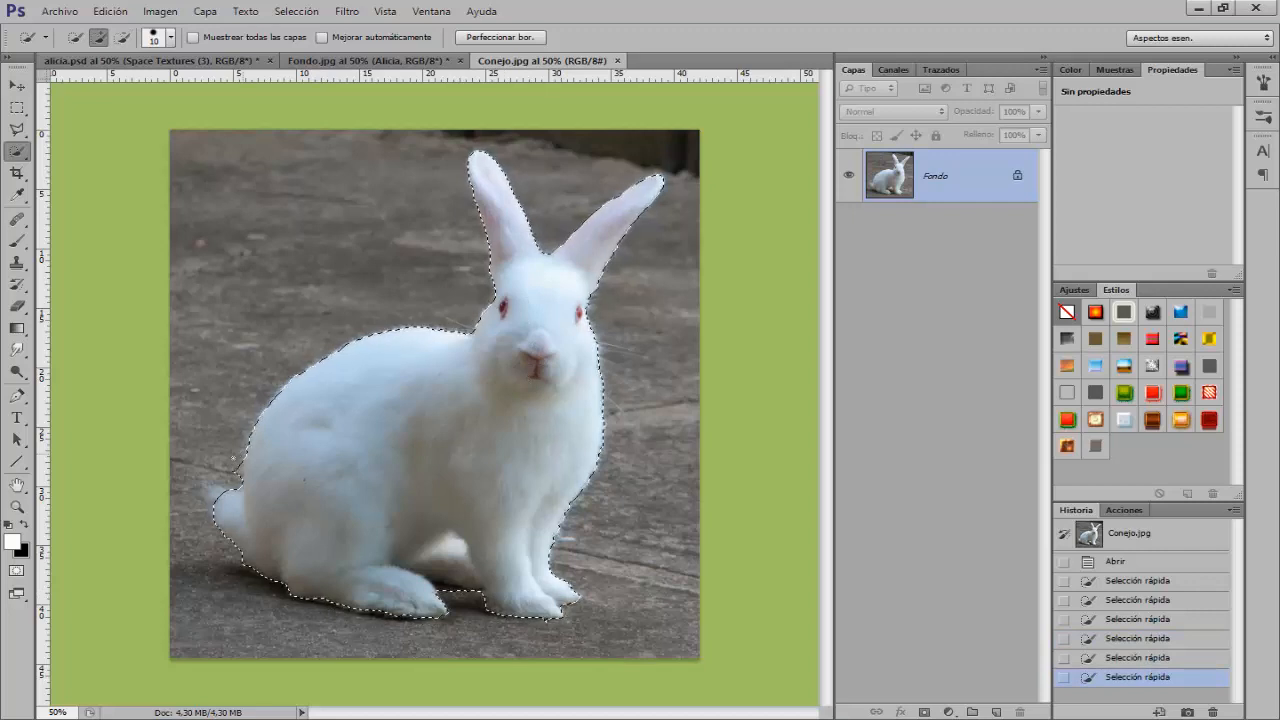
key(alt)
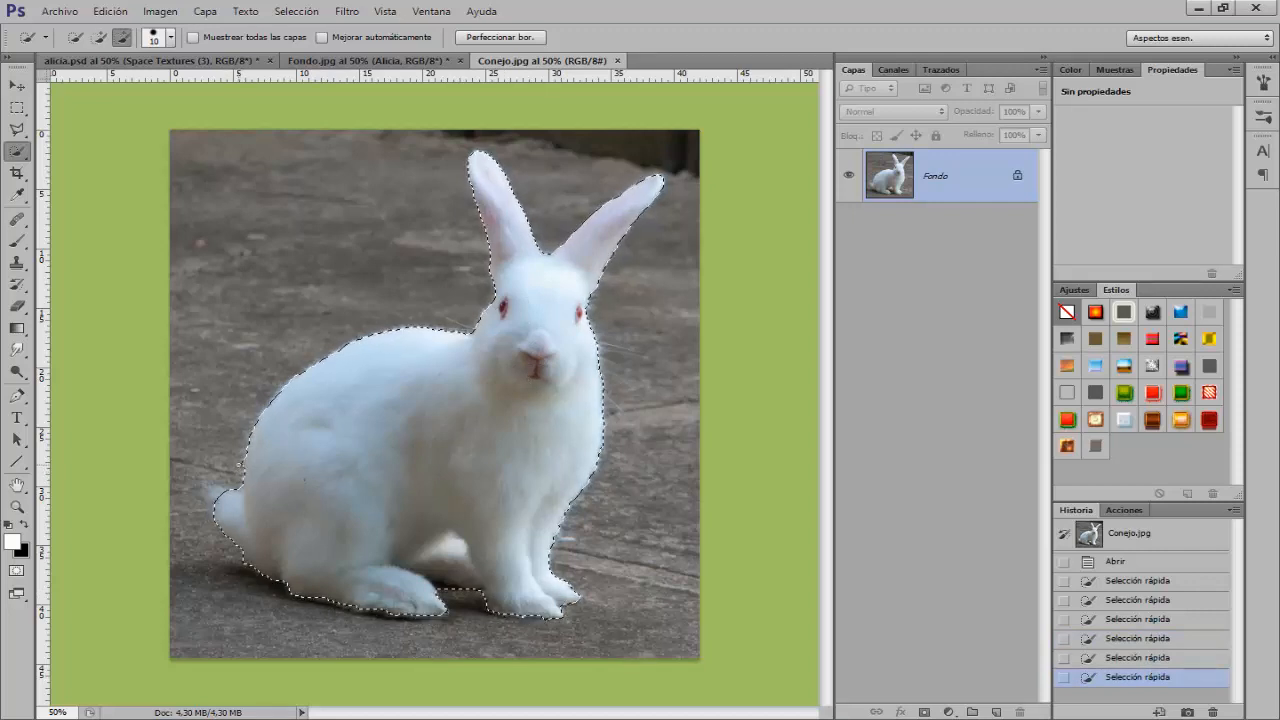
alt+click(240, 466)
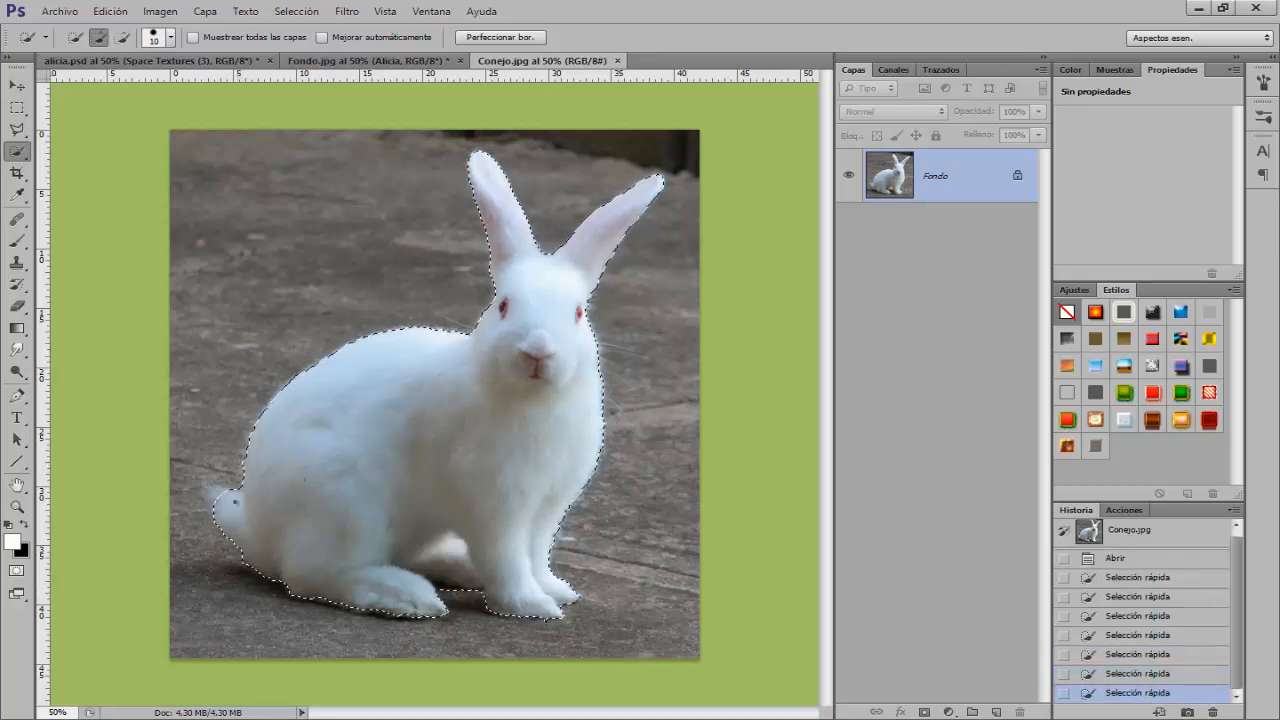
- Refine the selection edge by brushing along the fur on the rabbit's chest, feet, tail, back and whiskers, with output to a selection
click(491, 38)
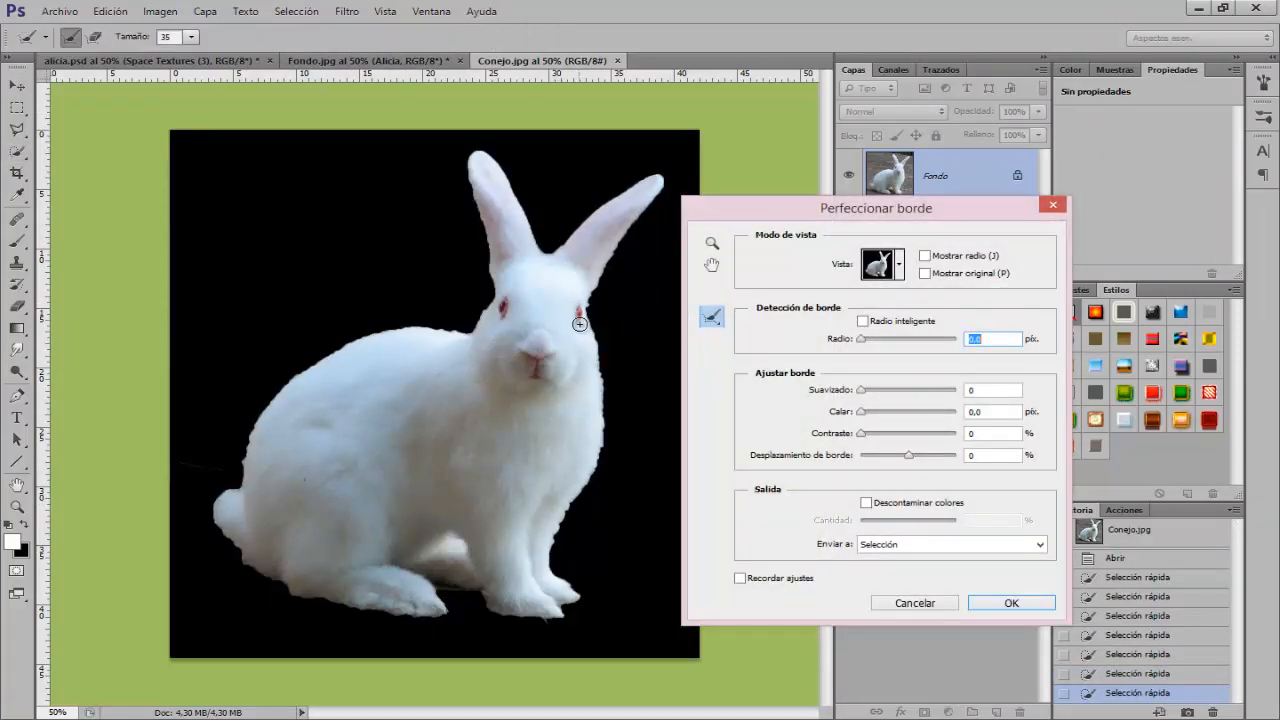
mouse_move(591, 311)
mouse_down()
mouse_move(598, 429)
mouse_move(605, 416)
mouse_move(595, 467)
mouse_move(604, 415)
mouse_move(605, 436)
mouse_move(553, 556)
mouse_up()
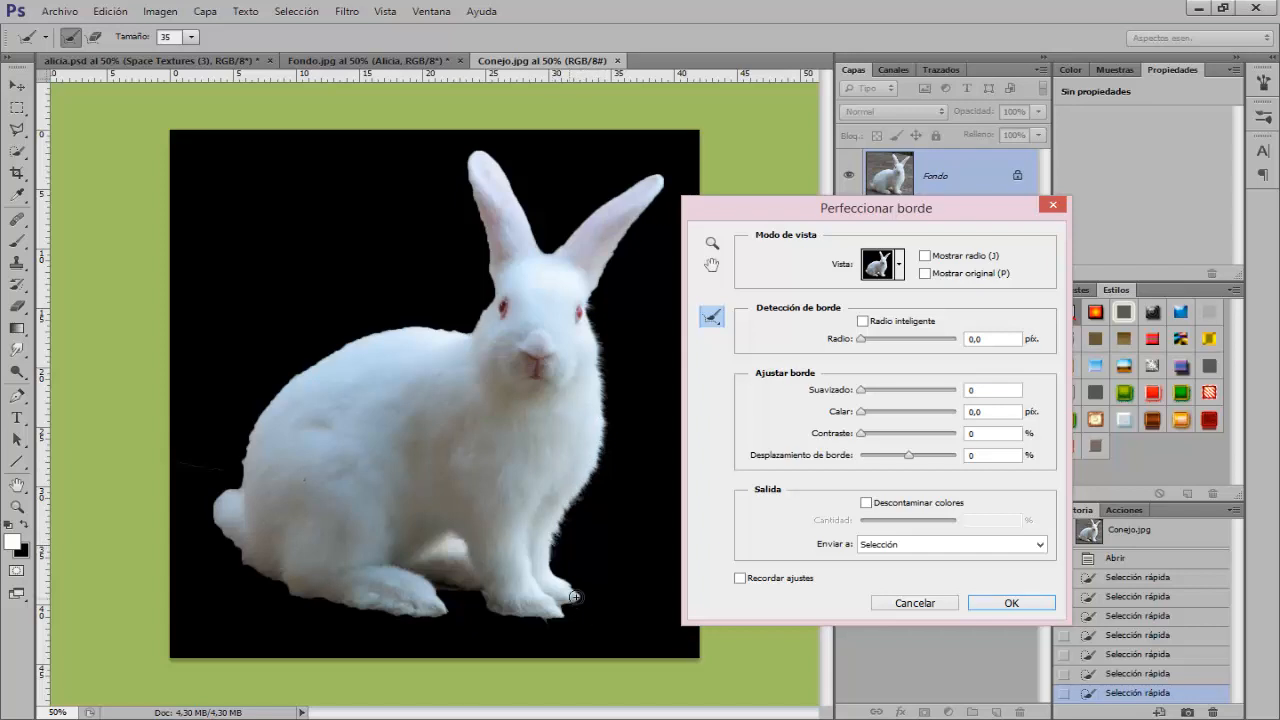
mouse_move(577, 598)
mouse_down()
mouse_move(492, 611)
mouse_move(474, 589)
mouse_move(447, 587)
mouse_move(473, 612)
mouse_move(441, 599)
mouse_move(447, 615)
mouse_move(397, 612)
mouse_move(240, 558)
mouse_up()
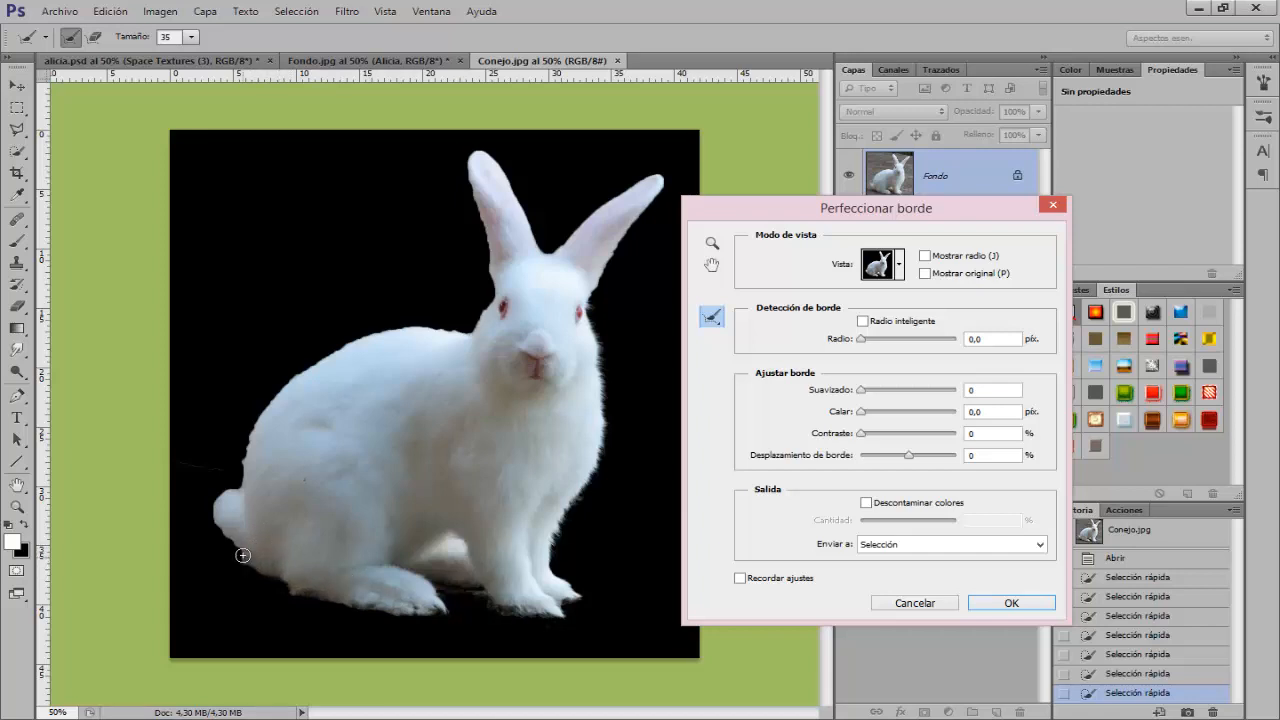
mouse_move(229, 544)
mouse_down()
mouse_move(254, 498)
mouse_move(211, 509)
mouse_move(239, 486)
mouse_move(267, 412)
mouse_move(252, 417)
mouse_move(281, 381)
mouse_move(389, 332)
mouse_move(499, 329)
mouse_move(452, 318)
mouse_up()
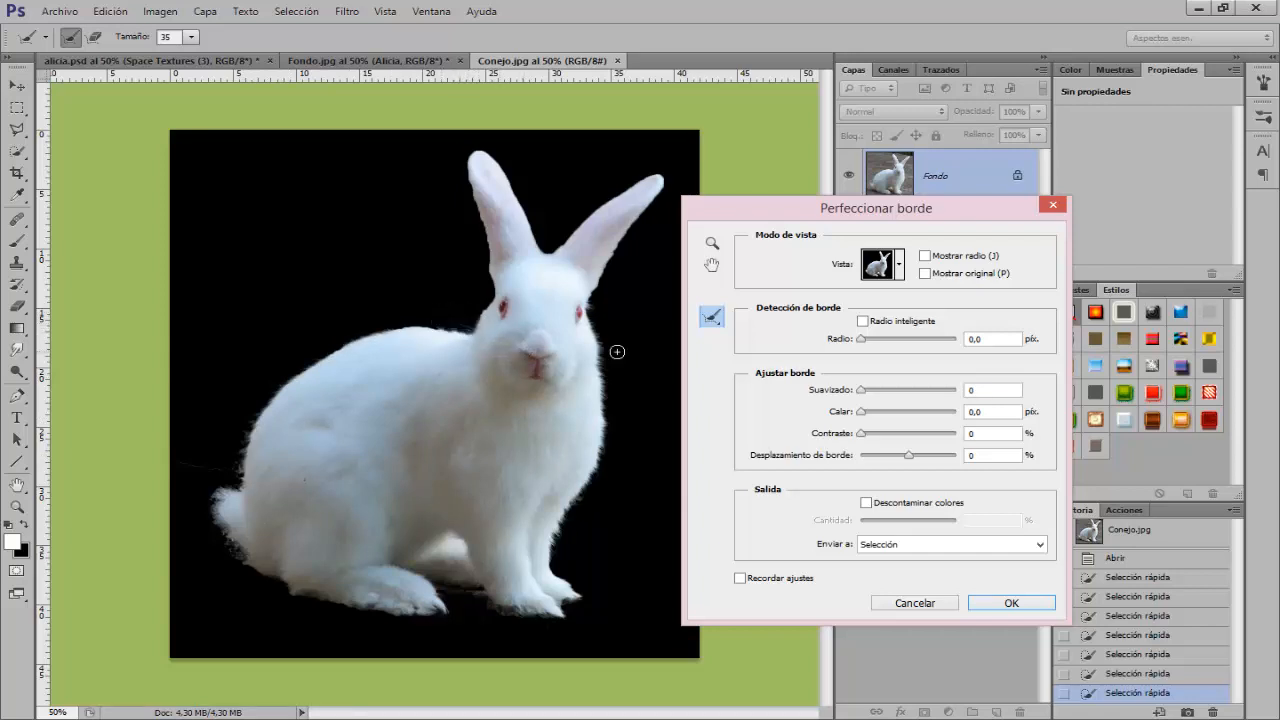
mouse_move(597, 344)
mouse_down()
mouse_move(628, 349)
mouse_move(610, 349)
mouse_move(612, 337)
mouse_move(618, 358)
mouse_move(627, 350)
mouse_move(613, 368)
mouse_move(597, 333)
mouse_move(631, 349)
mouse_move(617, 350)
mouse_move(644, 383)
mouse_up()
click(868, 342)
click(1011, 604)
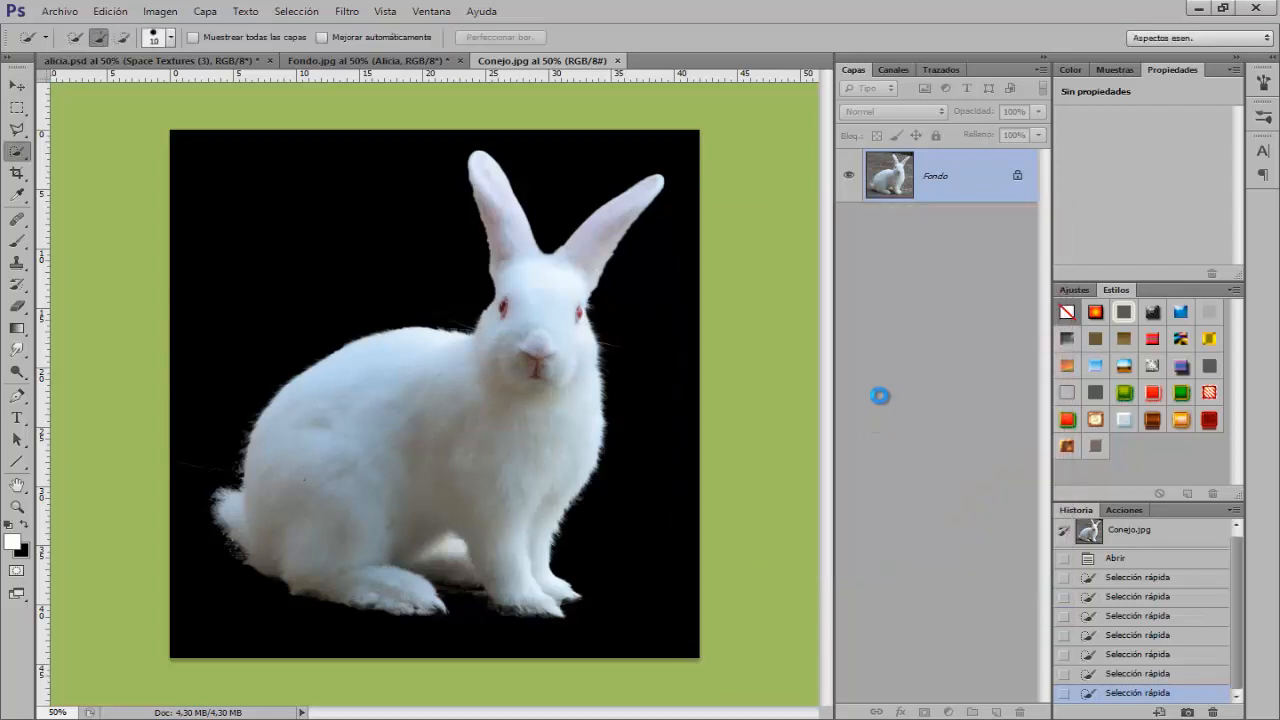
- Copy the selected rabbit to a new layer and hide the Fondo layer
key(ctrl+j)
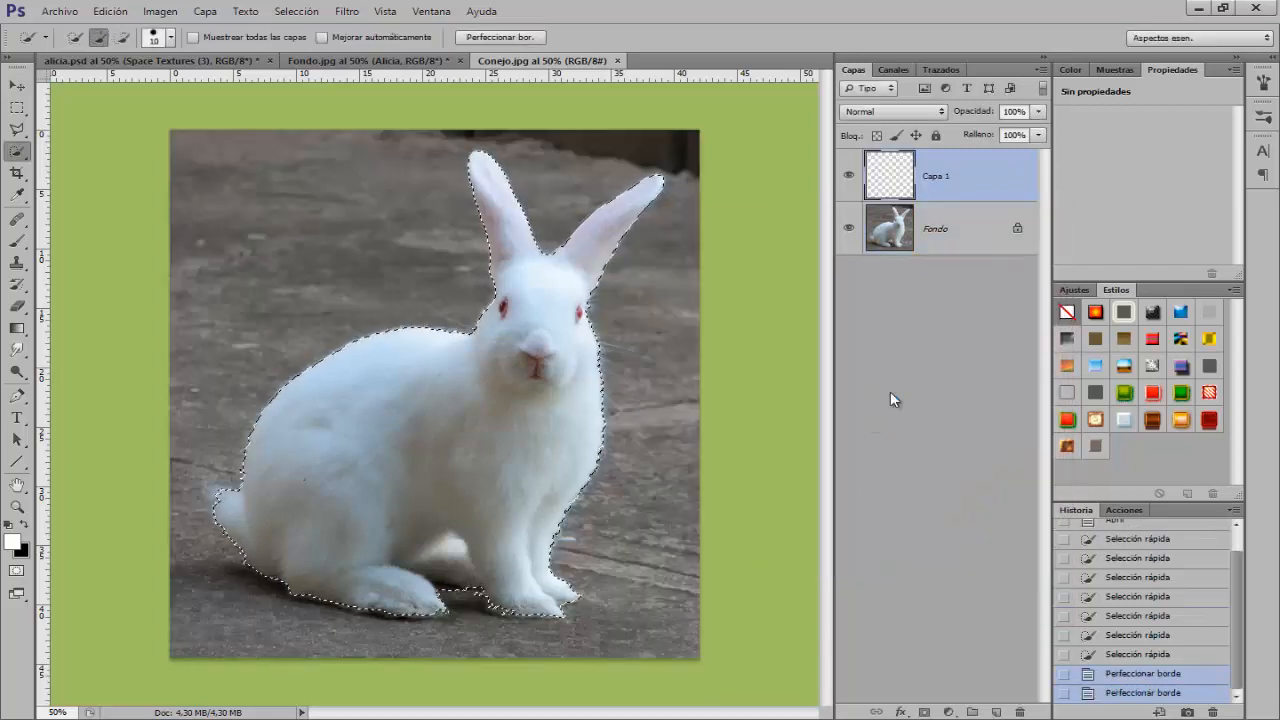
click(849, 230)
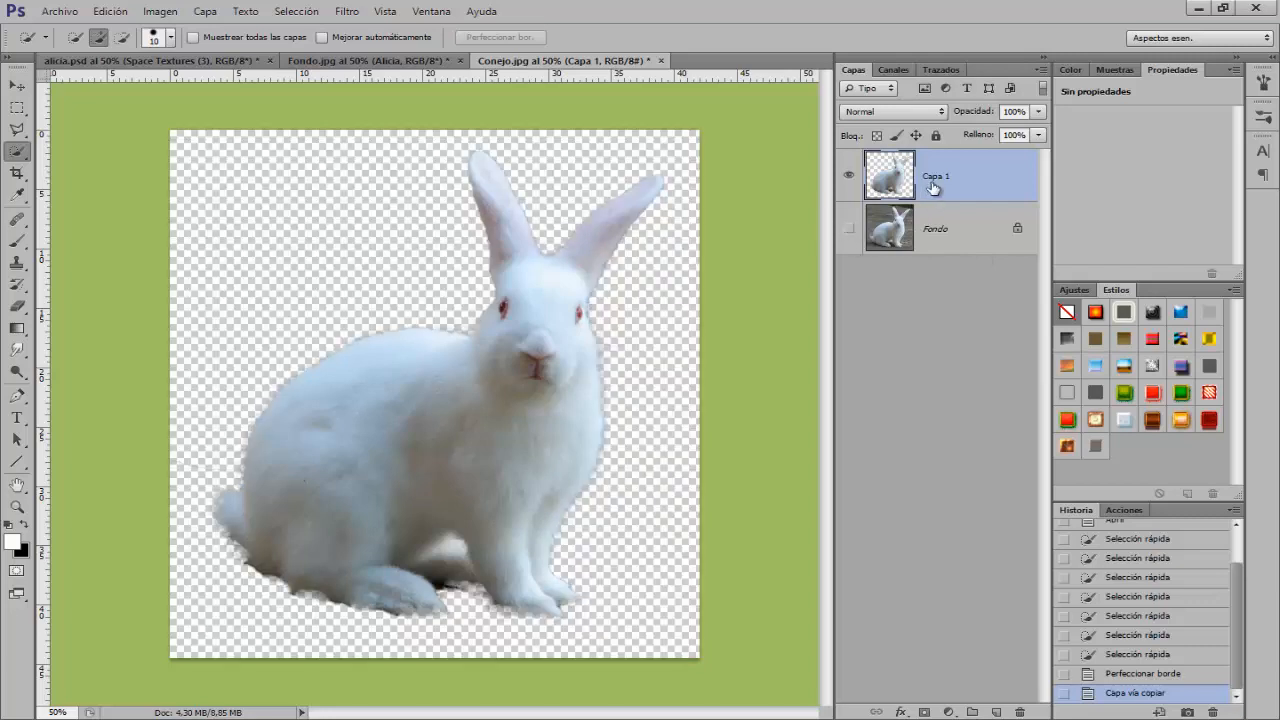
- Scale the cut-out rabbit proportionally to about 71% and move it to the middle of the canvas
key(ctrl+t)
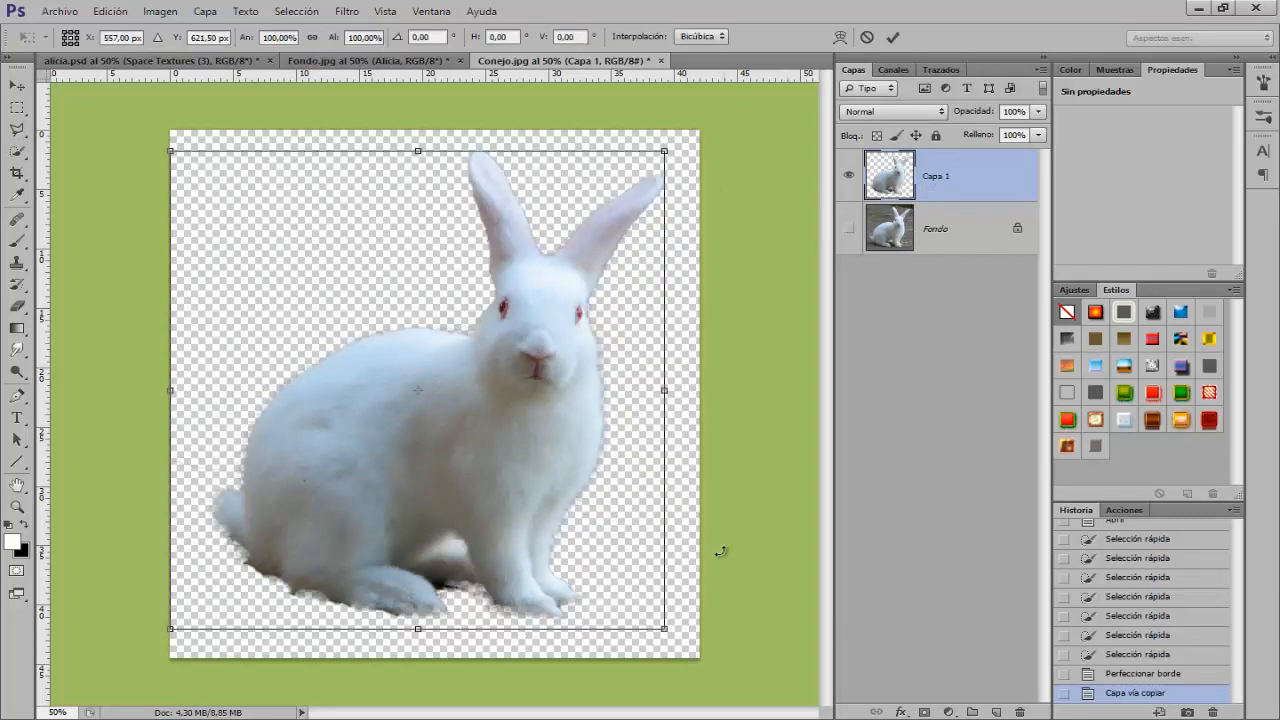
drag(664, 632, 513, 477)
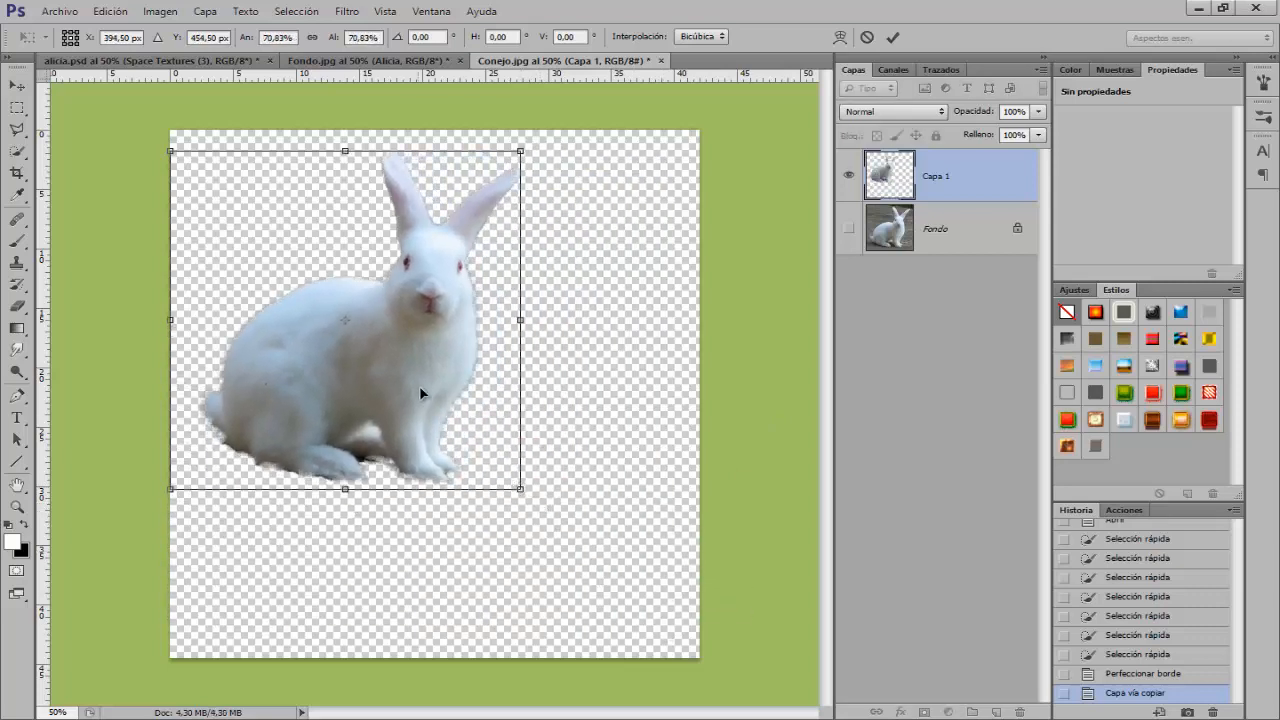
mouse_move(419, 385)
mouse_down()
mouse_move(509, 475)
mouse_move(503, 459)
mouse_up()
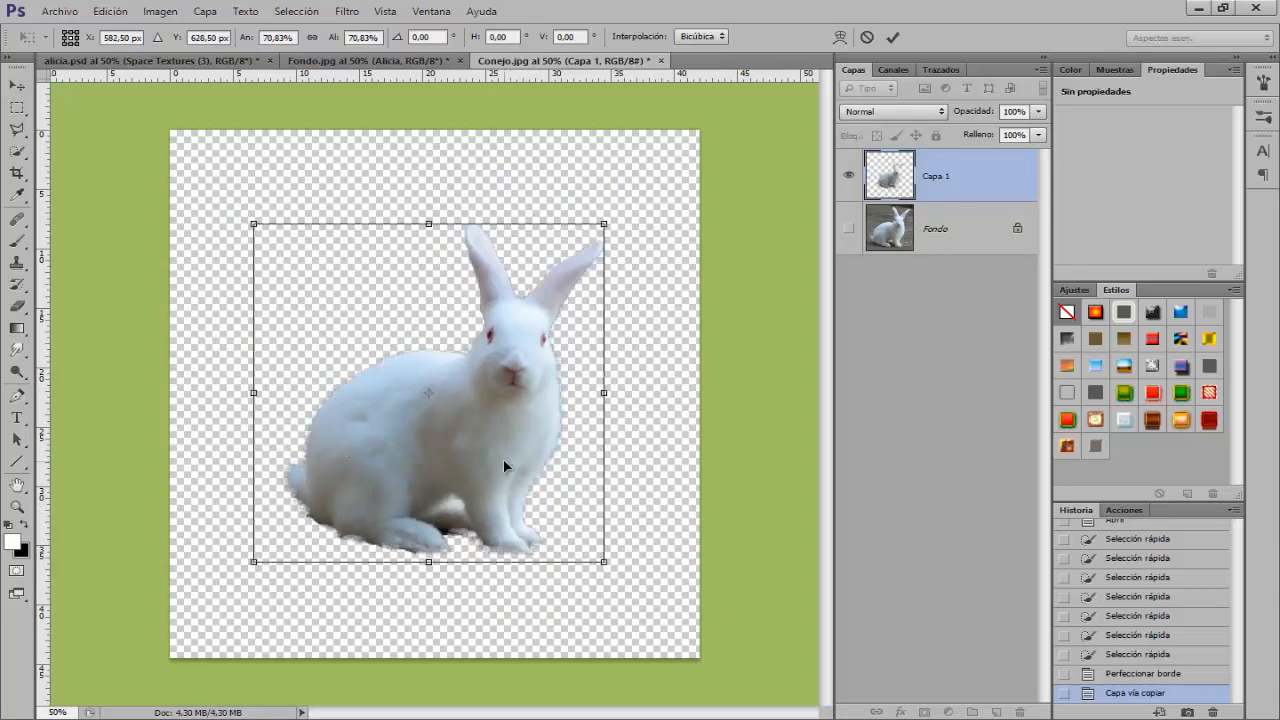
key(Return)
key(w)
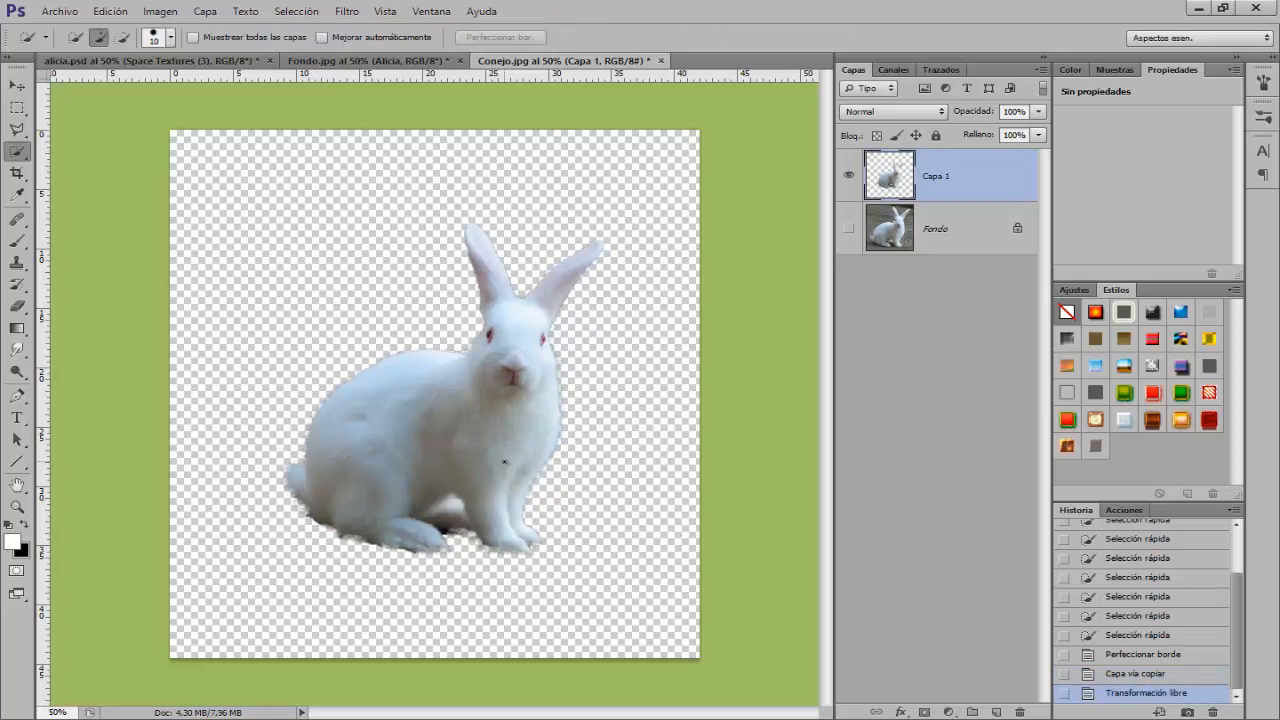
- Place the Trajes.jpg image from the Tuto Alicia folder into the rabbit document
click(59, 11)
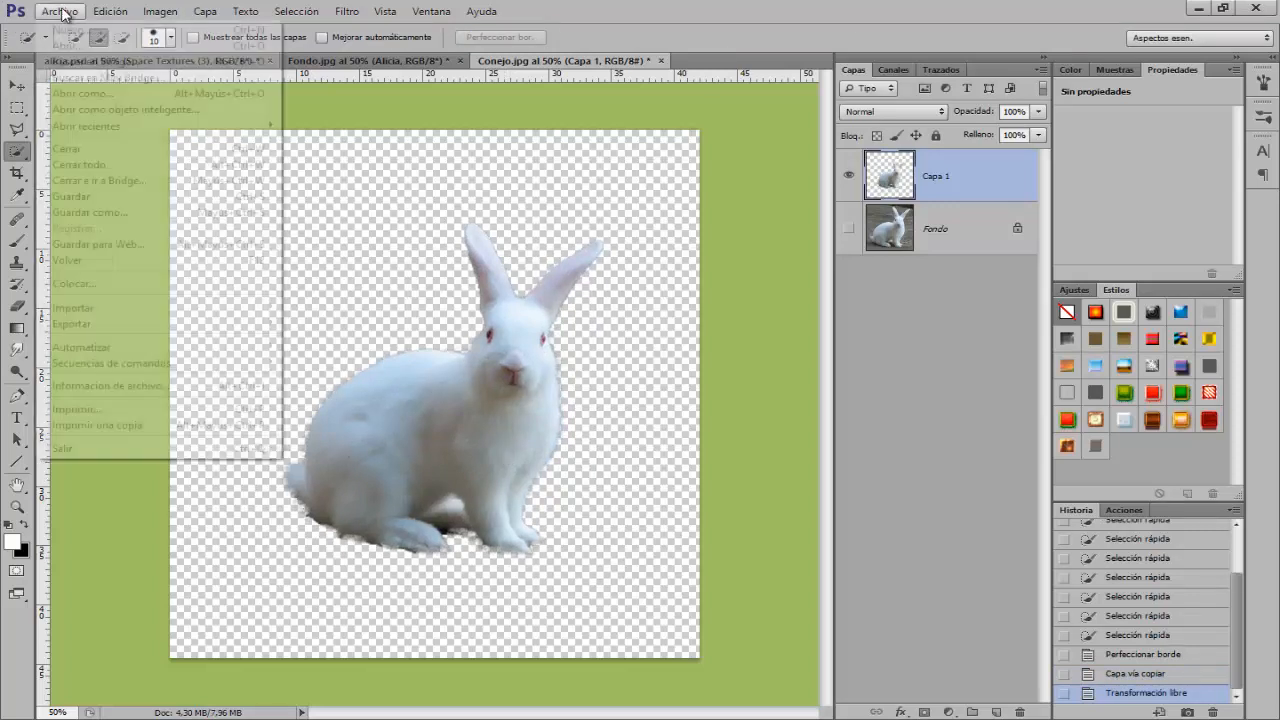
click(117, 284)
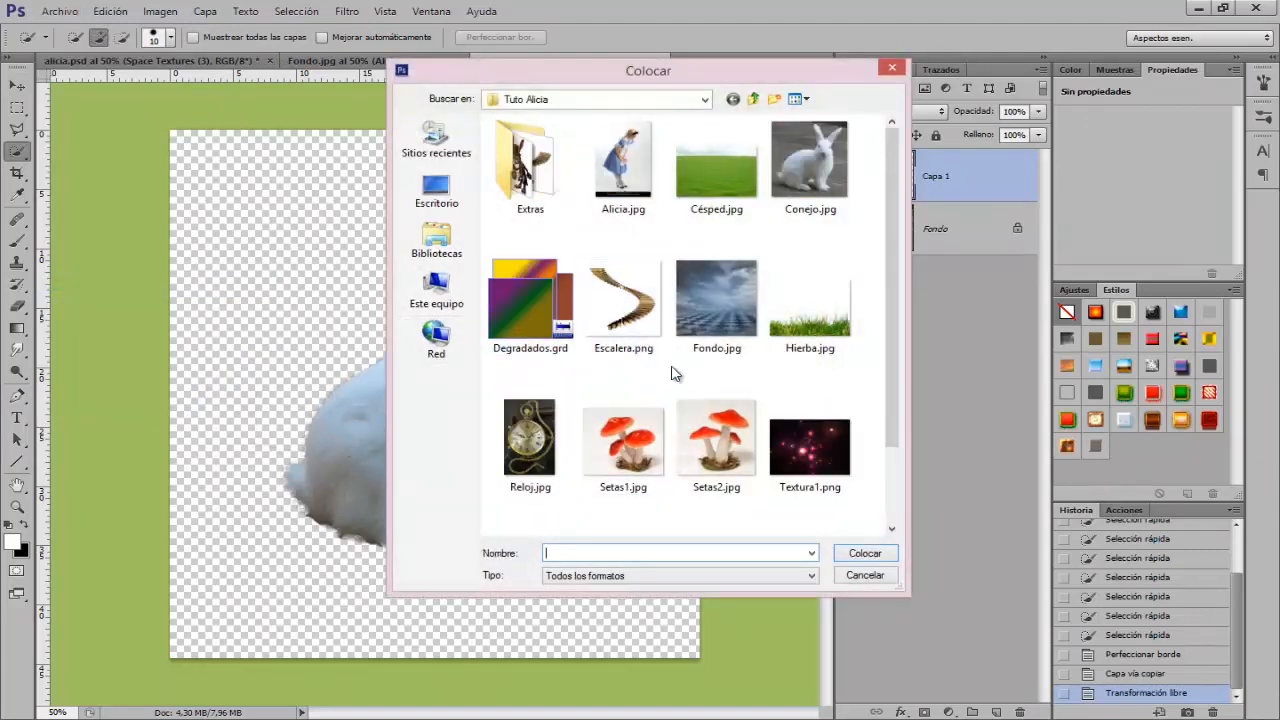
scroll(679, 375, down, 2)
click(655, 456)
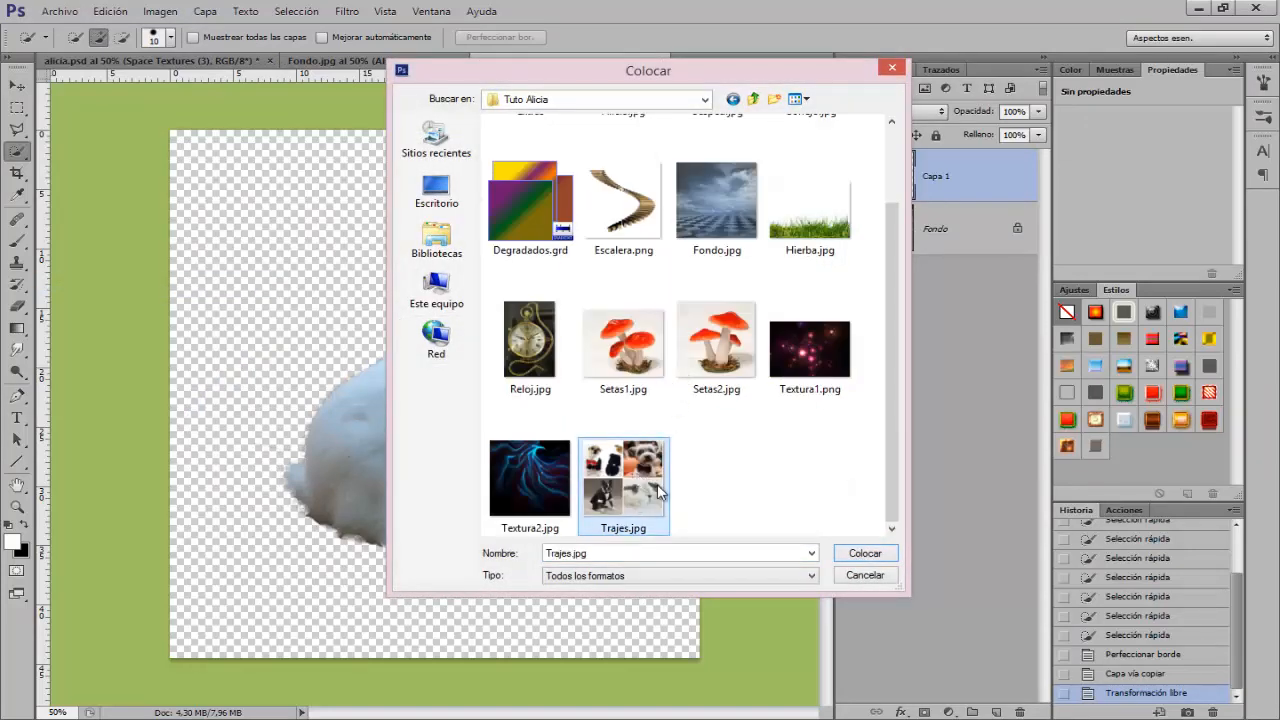
click(865, 553)
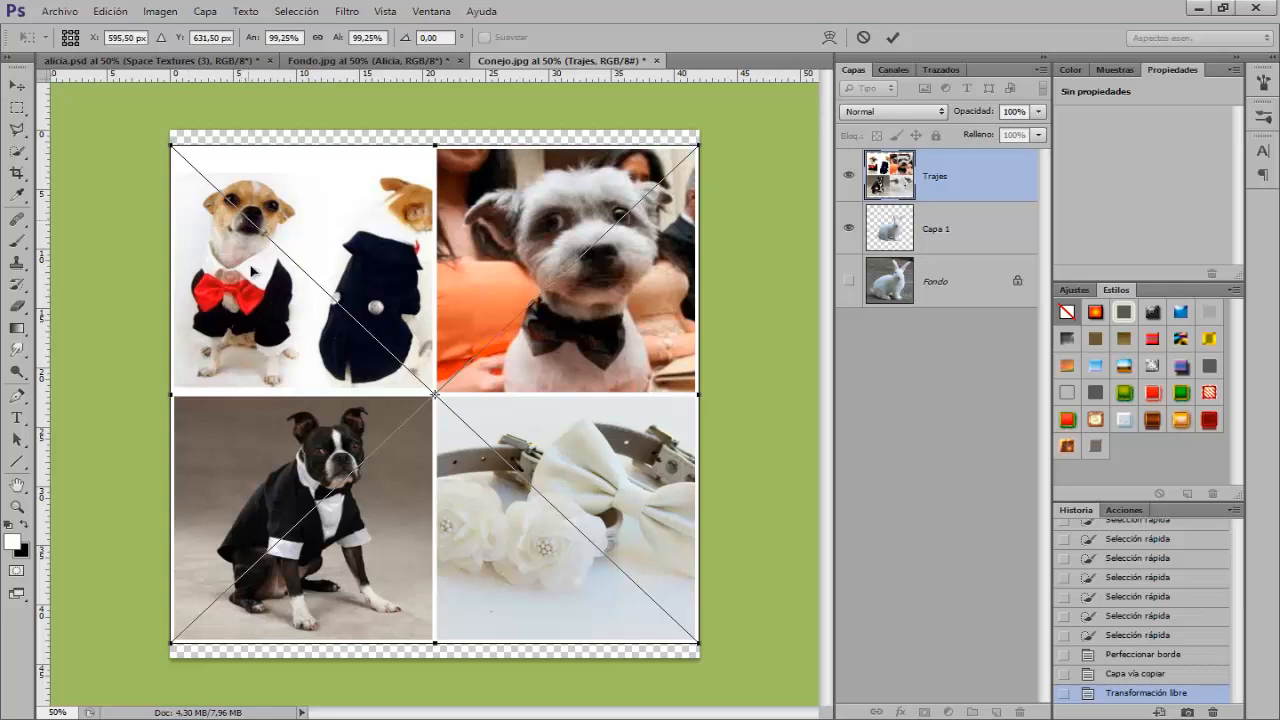
- Enlarge the placed outfits image proportionally, position it with the bow-tied chihuahua fully on the canvas, and apply the placement
drag(263, 286, 346, 288)
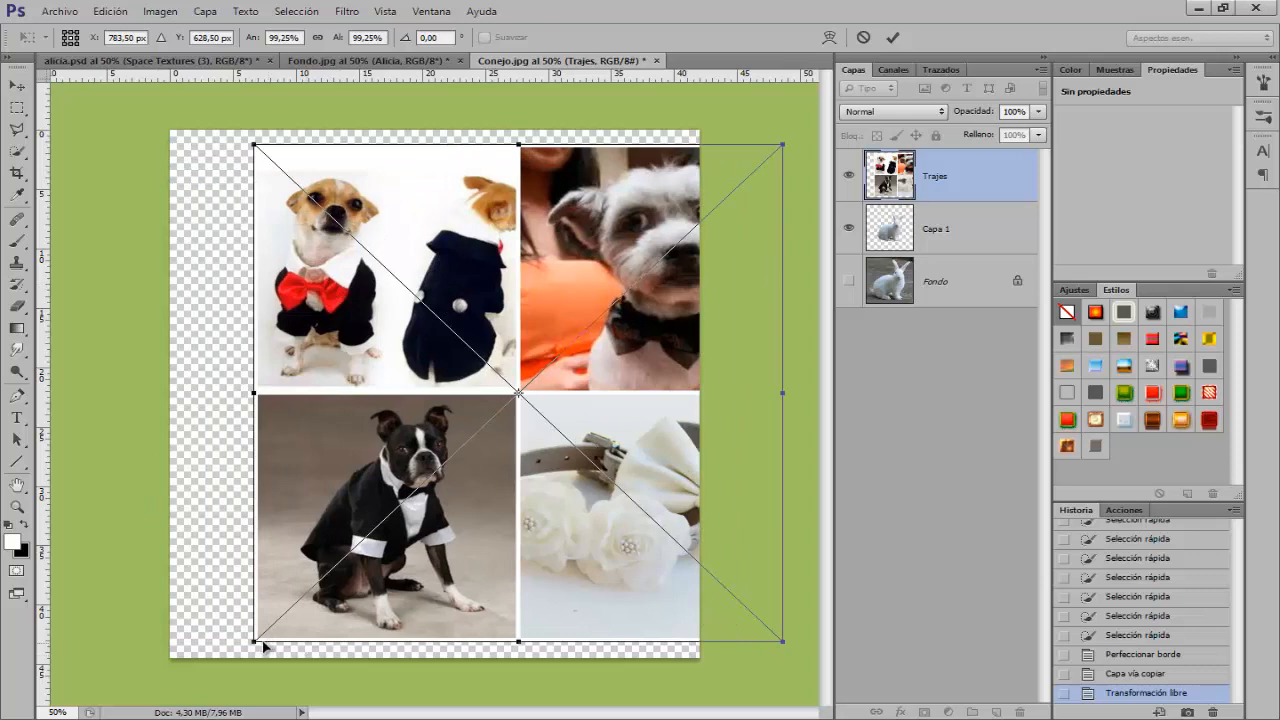
drag(222, 652, 117, 663)
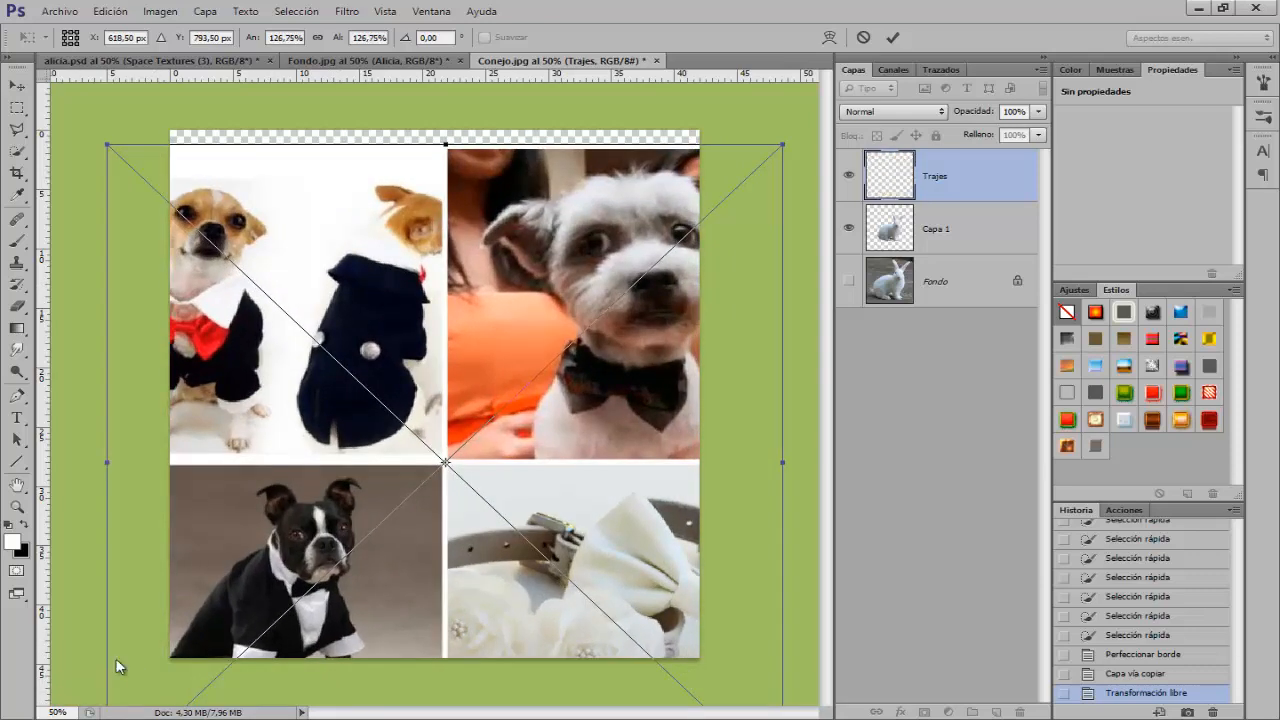
drag(276, 455, 485, 530)
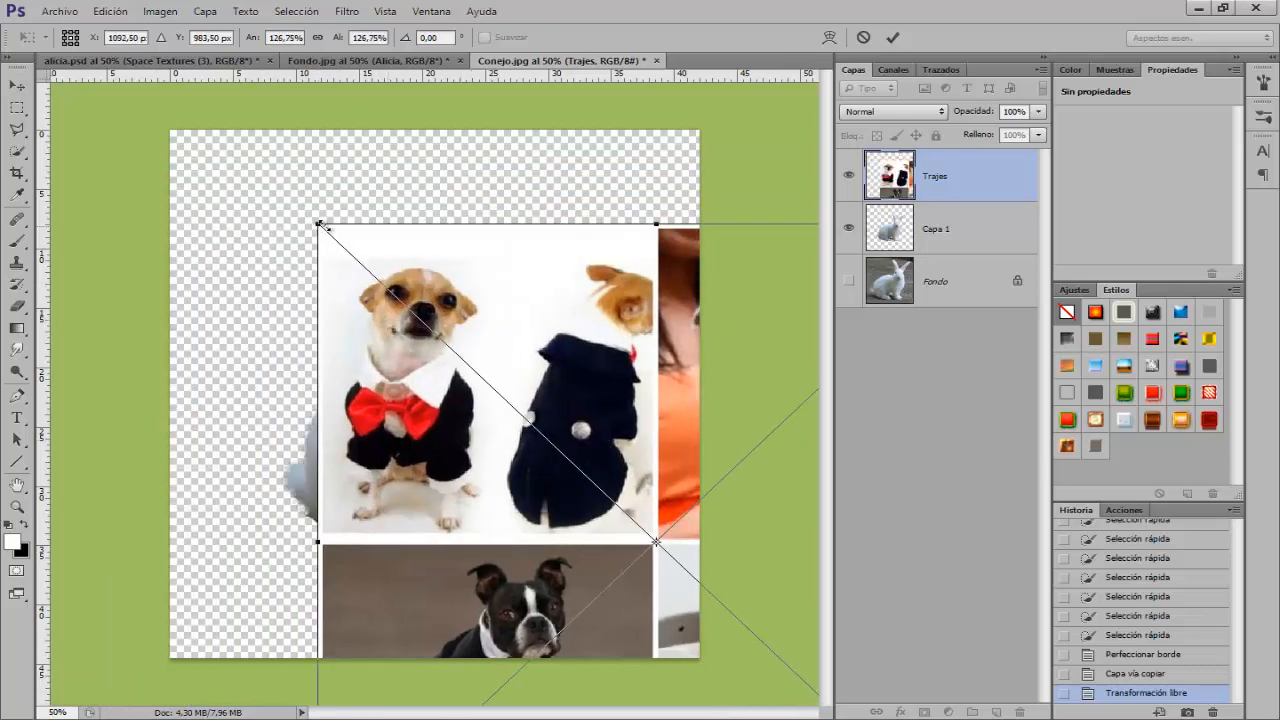
drag(318, 224, 225, 172)
drag(391, 300, 407, 335)
key(w)
key(Return)
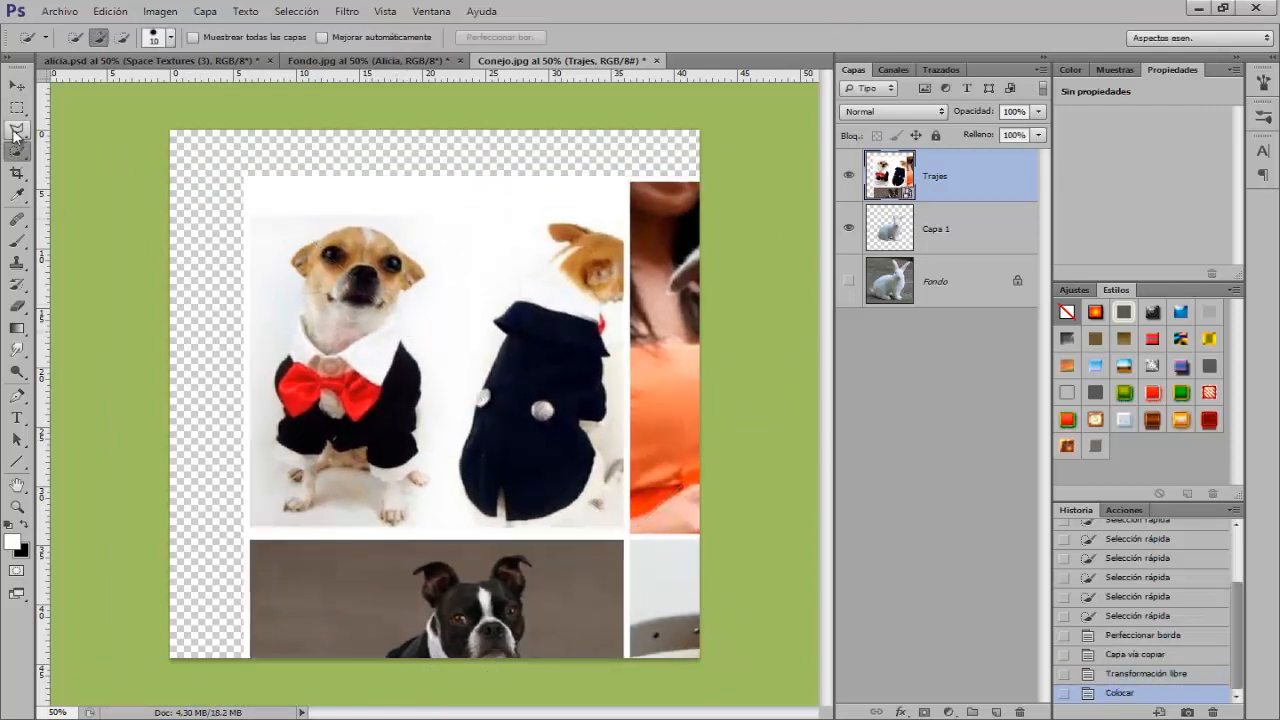
- Outline the chihuahua's black jacket, white collar and red bow tie with the Polygonal Lasso, leaving out its head and legs
mouse_move(17, 130)
mouse_down()
mouse_move(96, 135)
mouse_move(87, 146)
mouse_up()
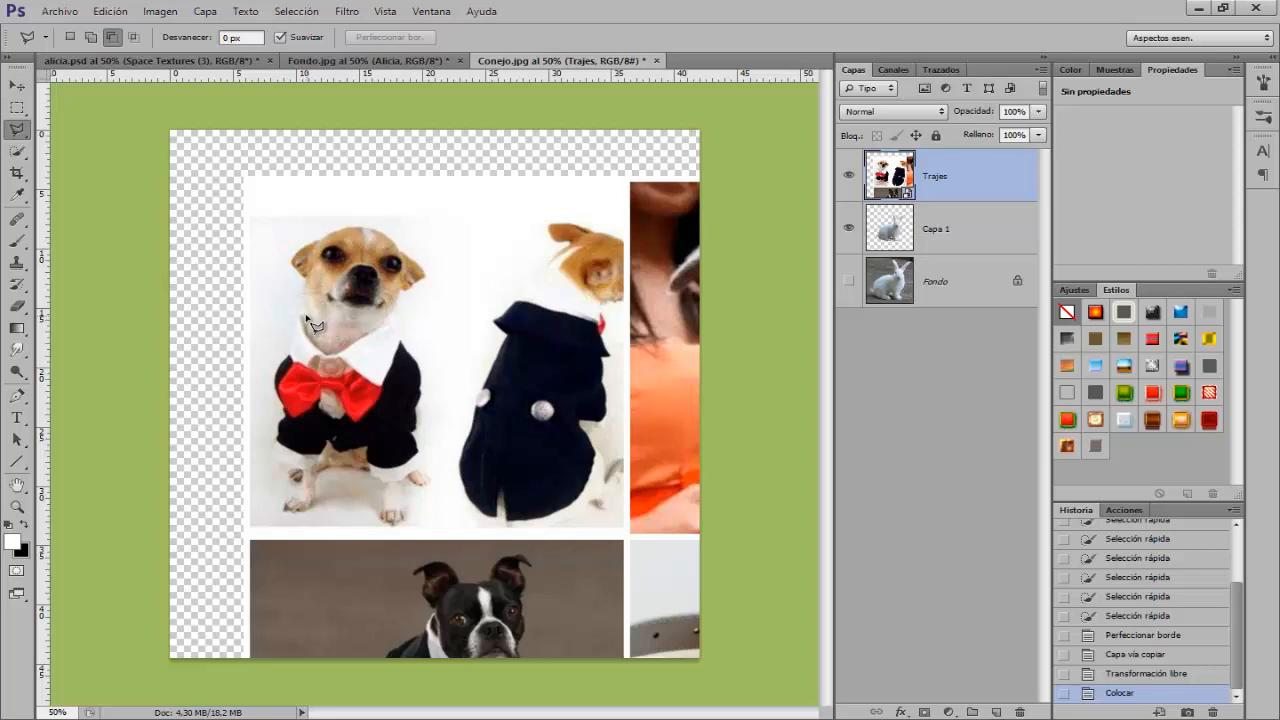
click(304, 312)
click(295, 321)
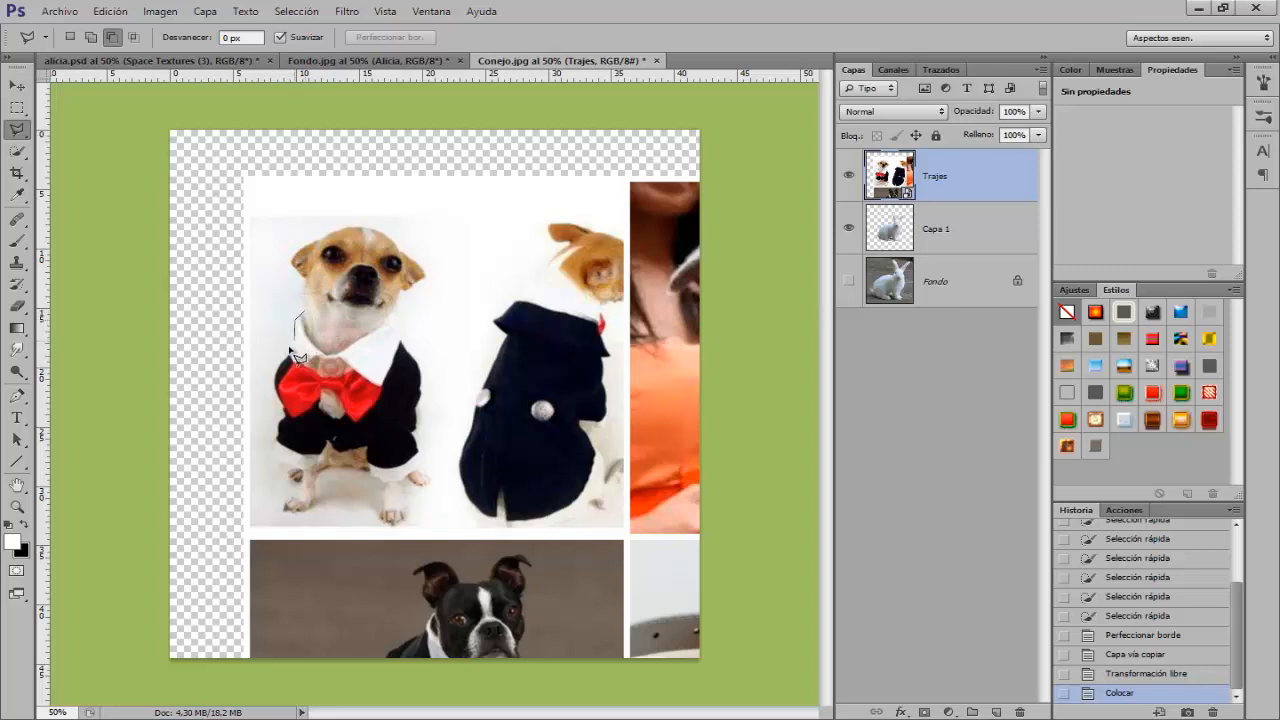
click(287, 415)
click(280, 426)
click(278, 441)
click(281, 461)
click(328, 437)
click(338, 451)
click(369, 447)
click(374, 472)
click(415, 472)
click(391, 322)
click(302, 317)
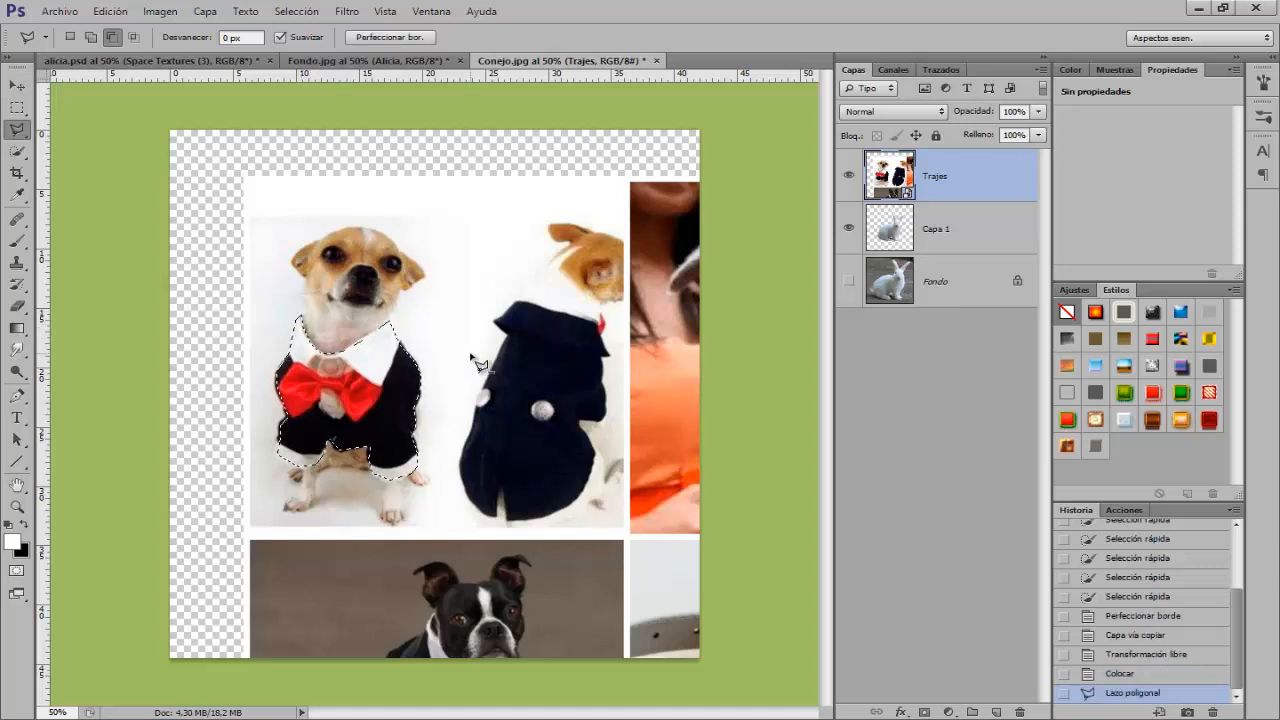
- Copy the selected jacket to a new layer and delete the Trajes layer
key(ctrl+j)
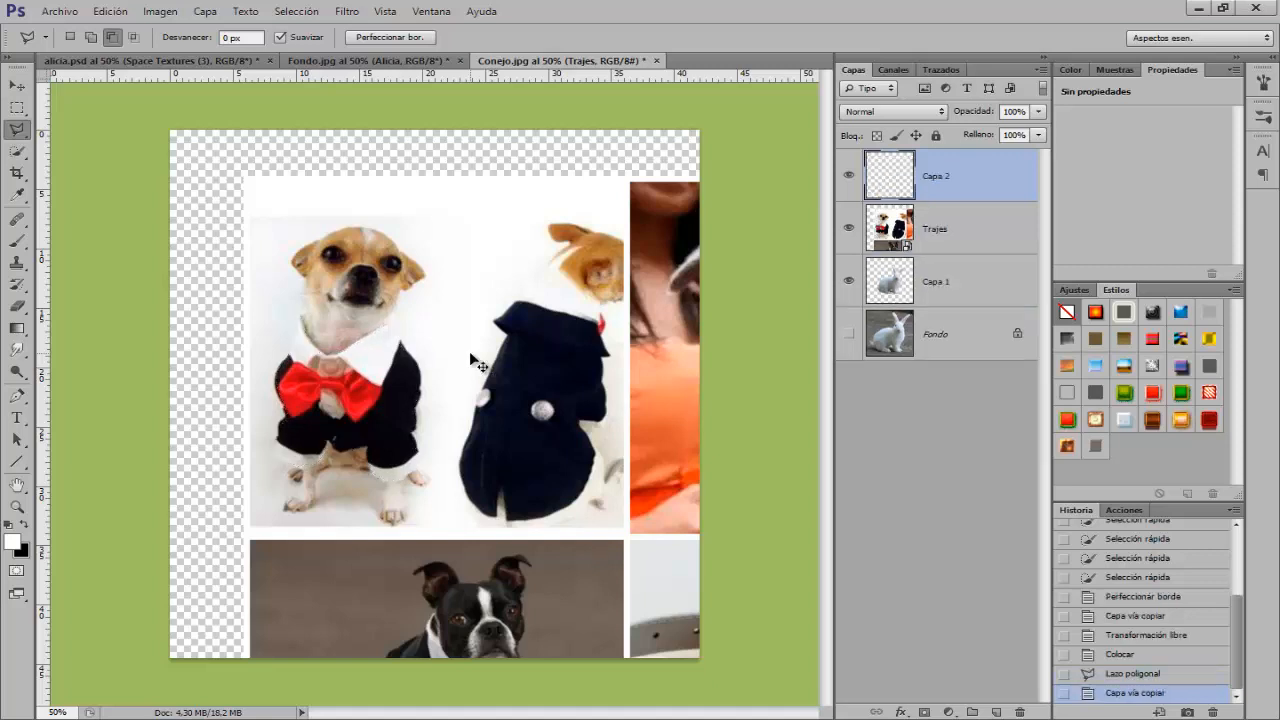
click(932, 228)
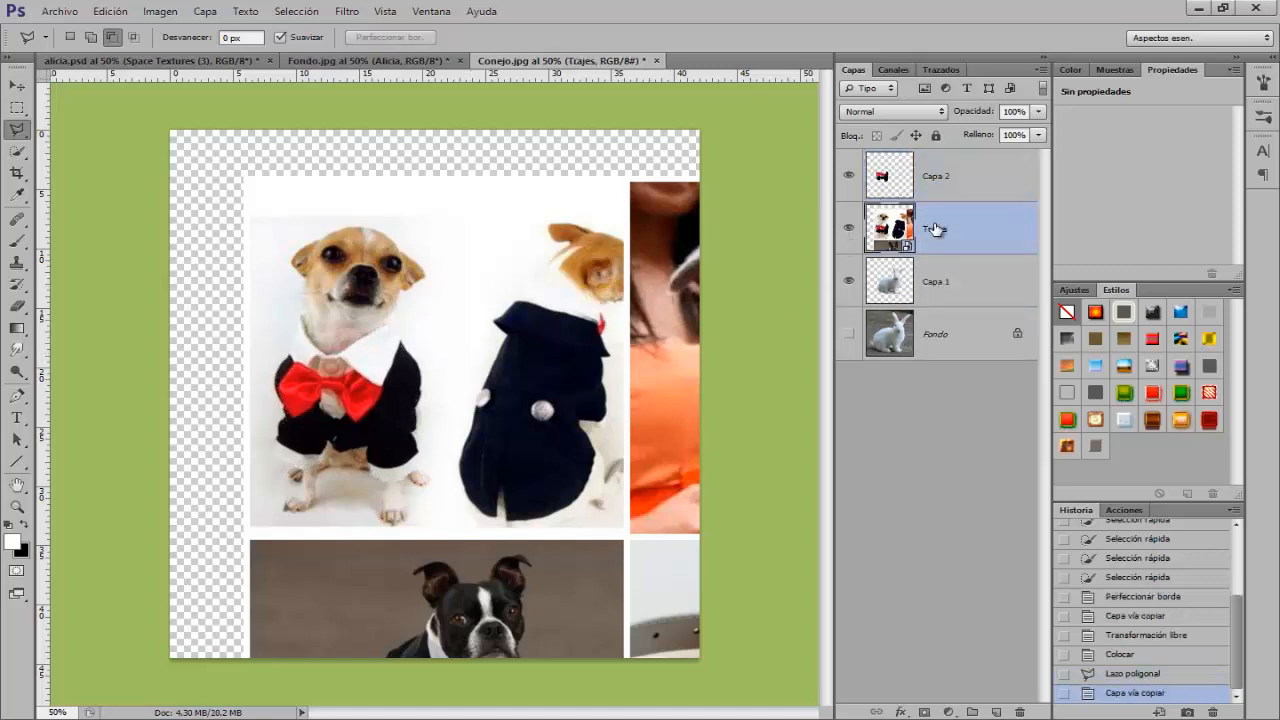
drag(957, 249, 1020, 711)
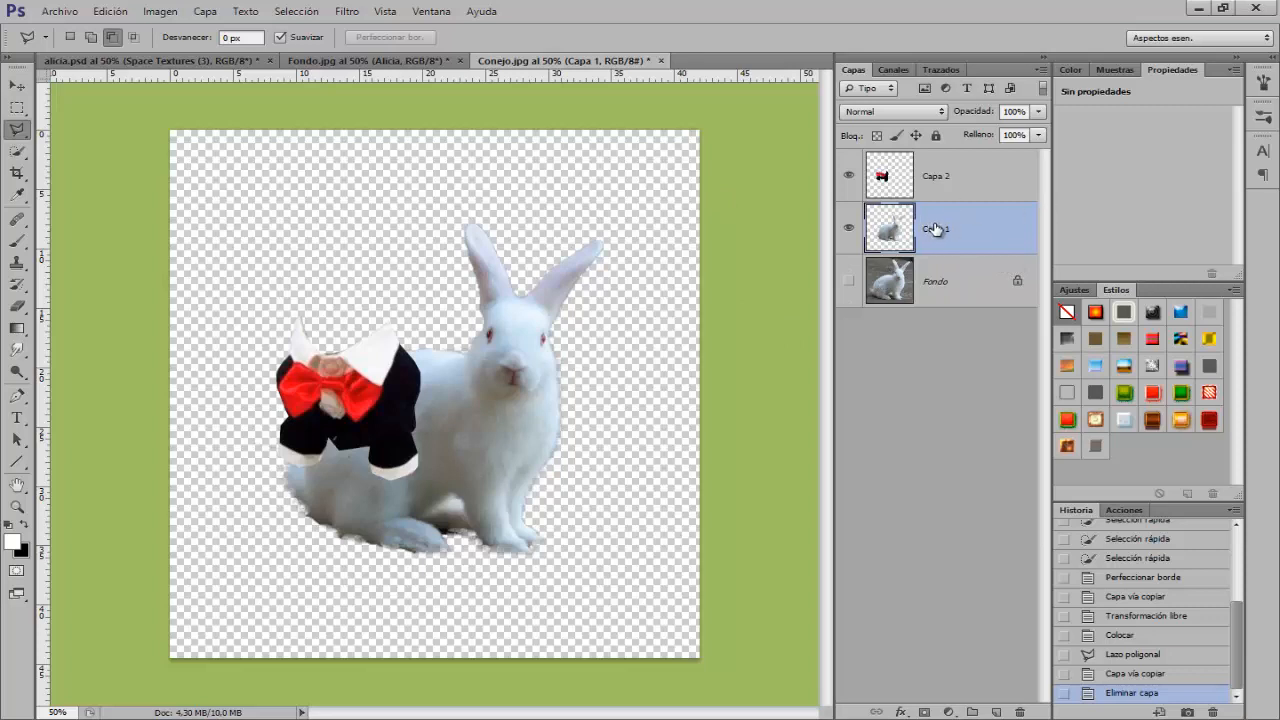
- Flip the jacket on Capa 2 horizontally with Free Transform and move it onto the rabbit's chest
click(923, 182)
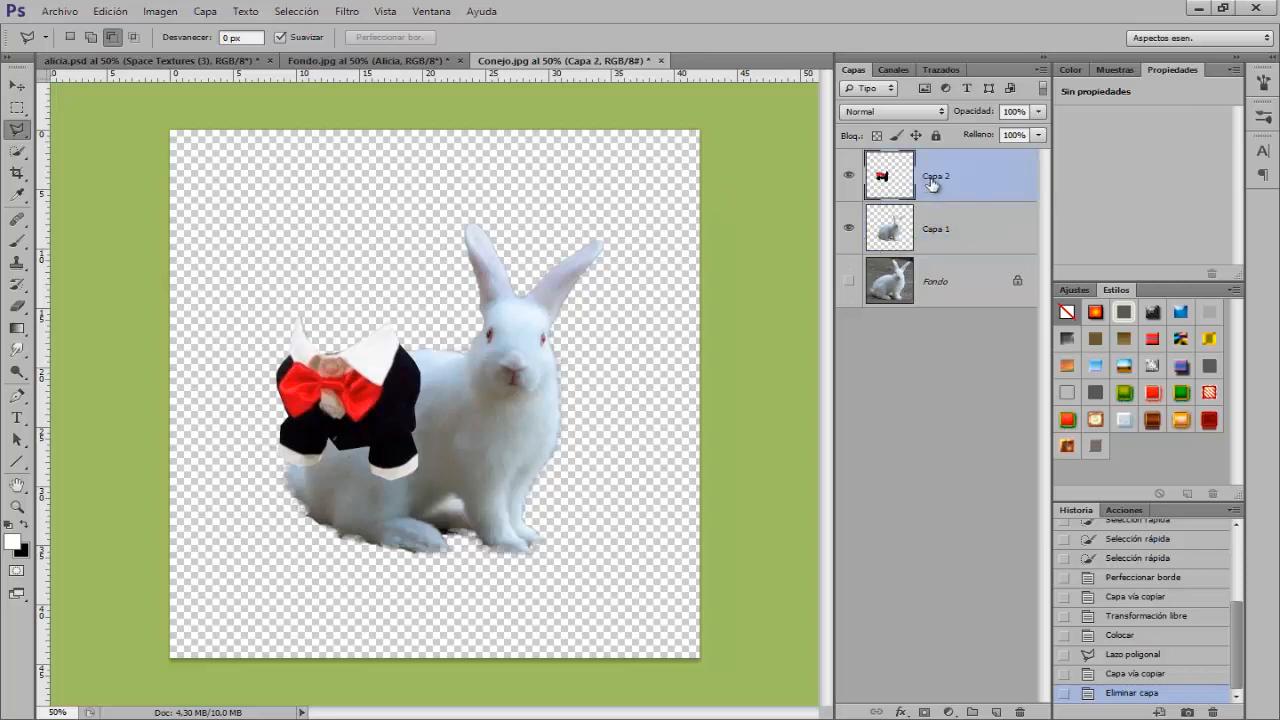
key(ctrl+t)
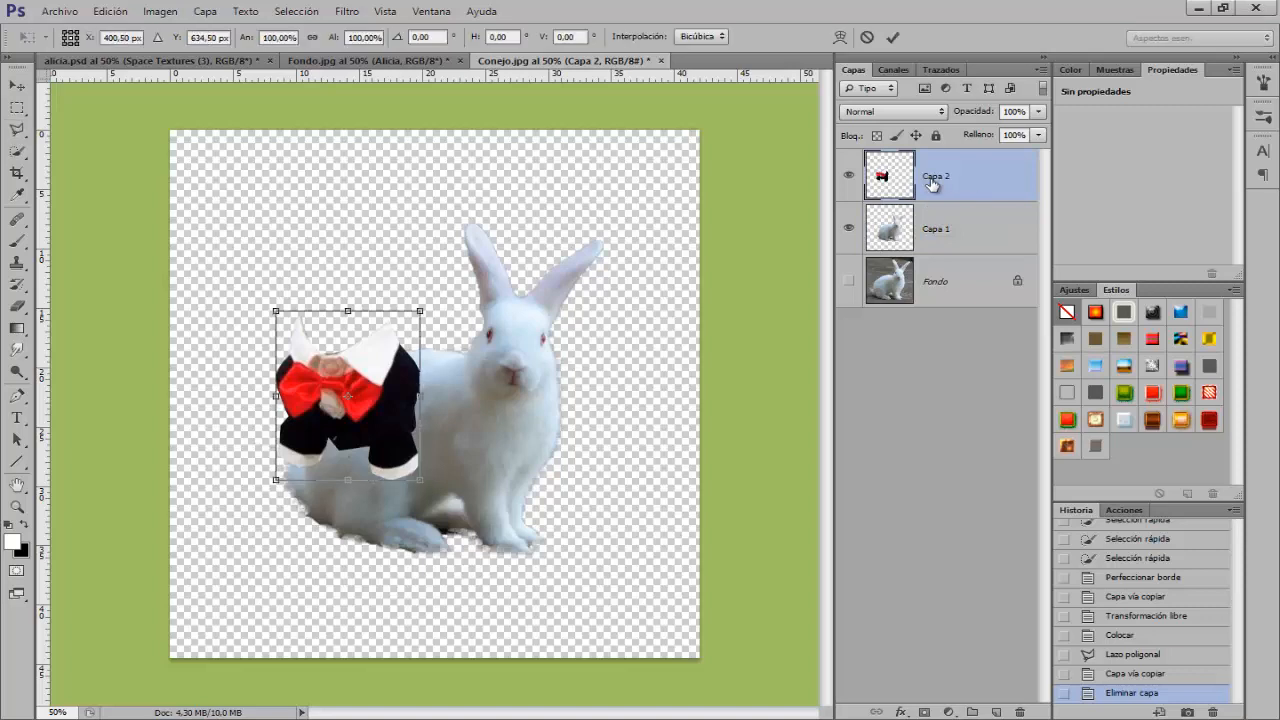
right_click(375, 373)
click(470, 610)
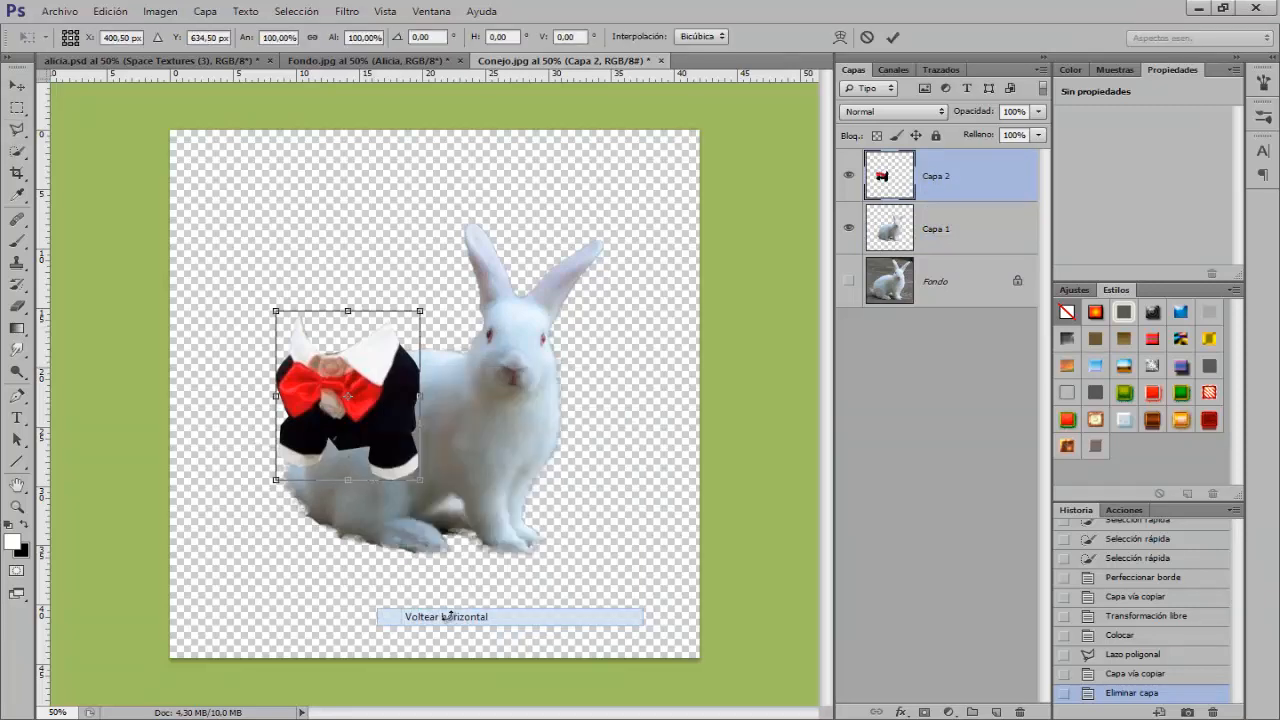
drag(383, 400, 537, 458)
- Rotate the jacket clockwise by about 5° to follow the rabbit's chest
right_click(538, 413)
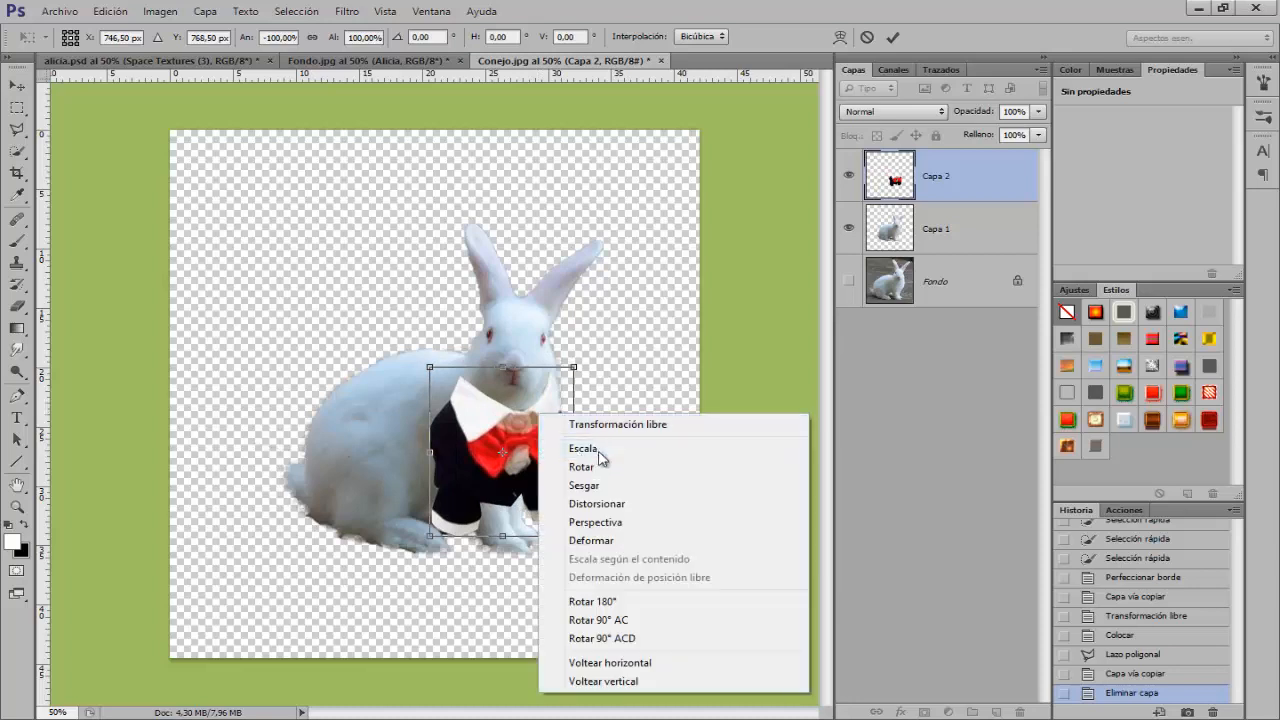
click(601, 457)
drag(583, 374, 586, 377)
- Warp the jacket's collar and bow tie so they wrap around the rabbit's neck, raising the corner beside its cheek
right_click(482, 440)
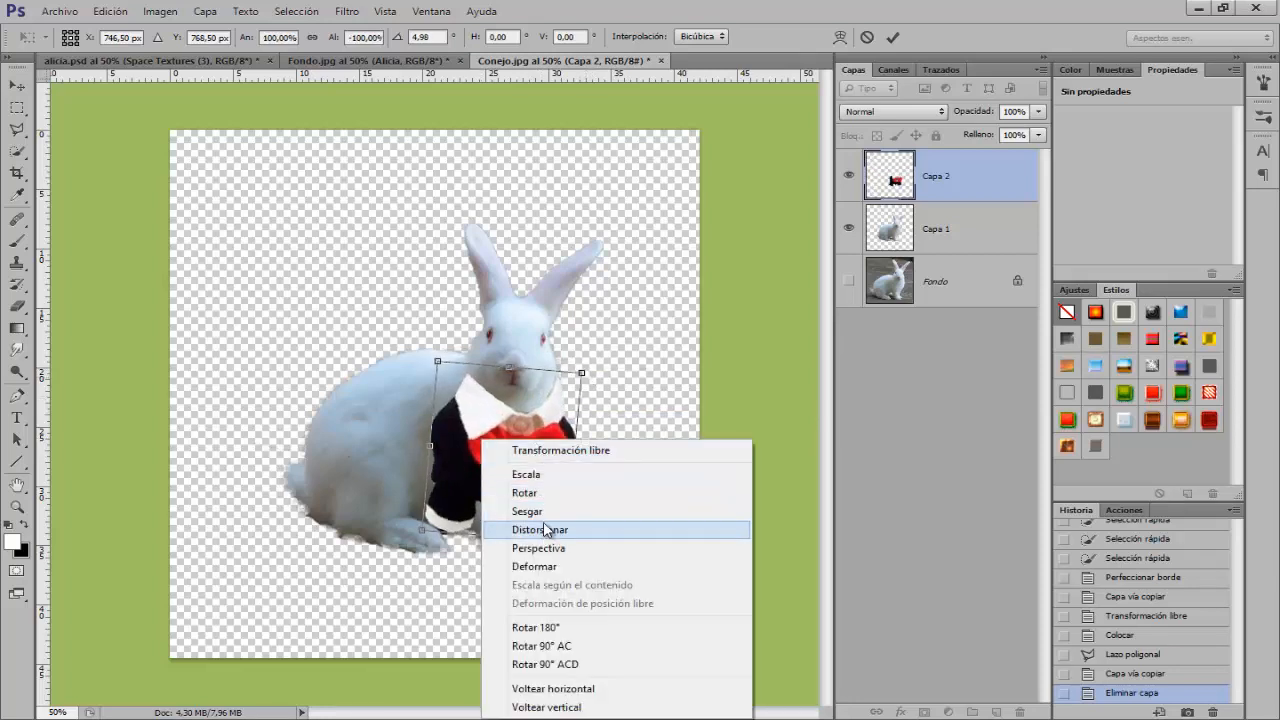
click(536, 567)
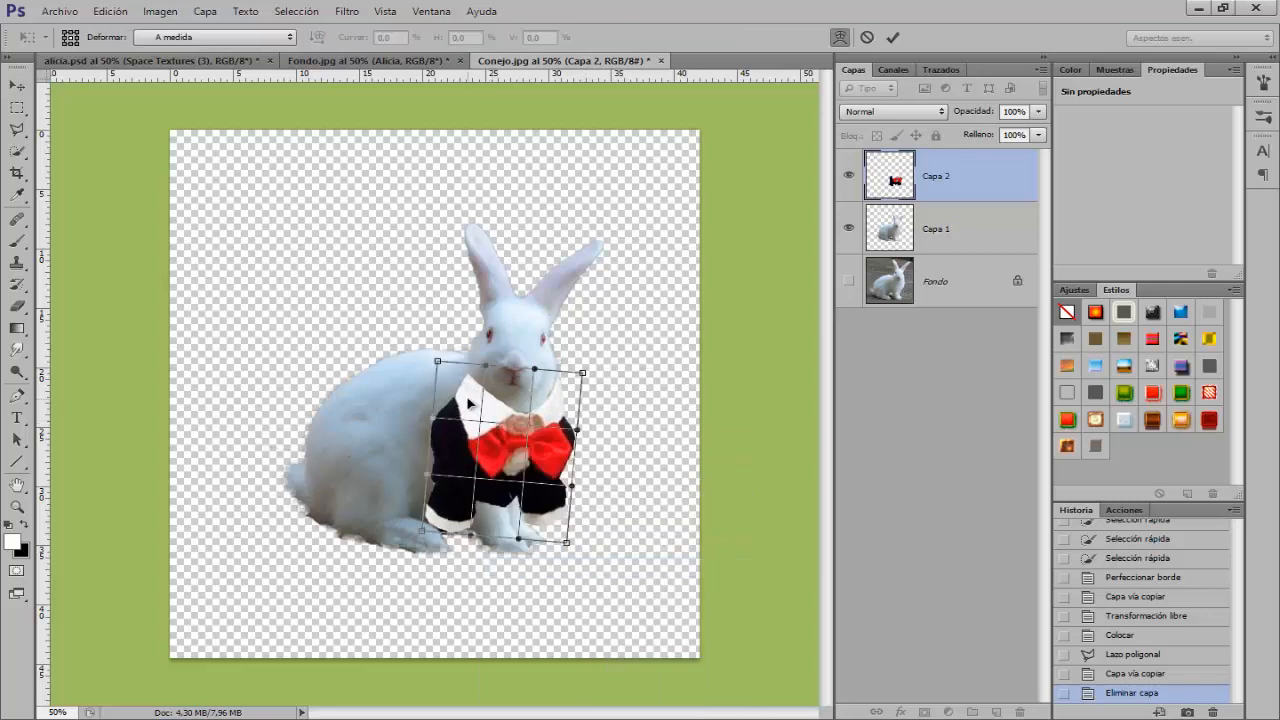
drag(453, 404, 454, 333)
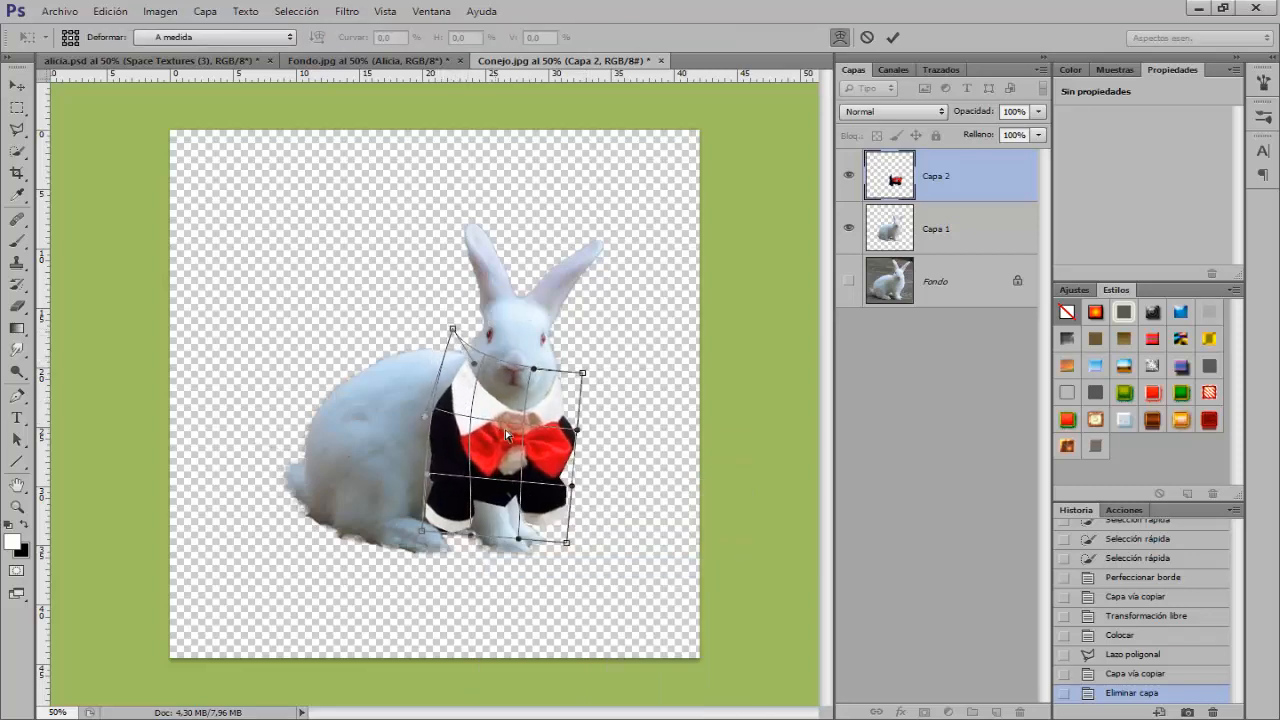
drag(505, 424, 497, 419)
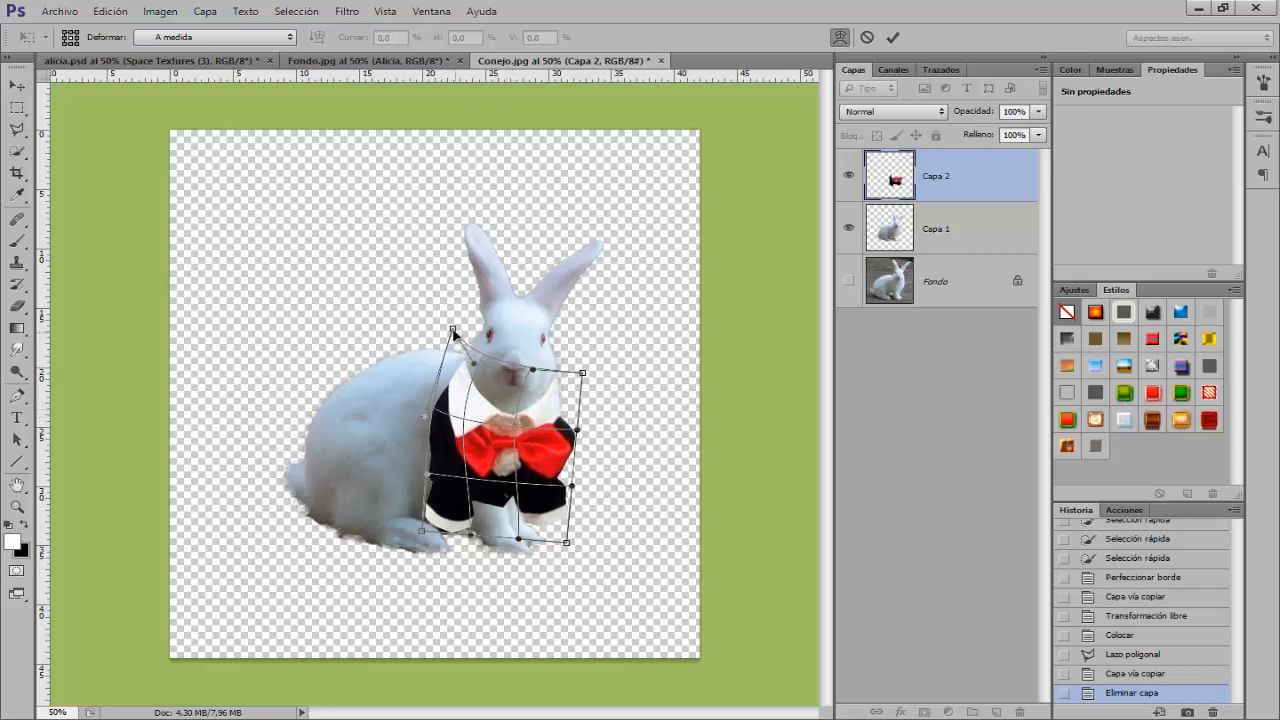
drag(455, 330, 456, 334)
right_click(510, 474)
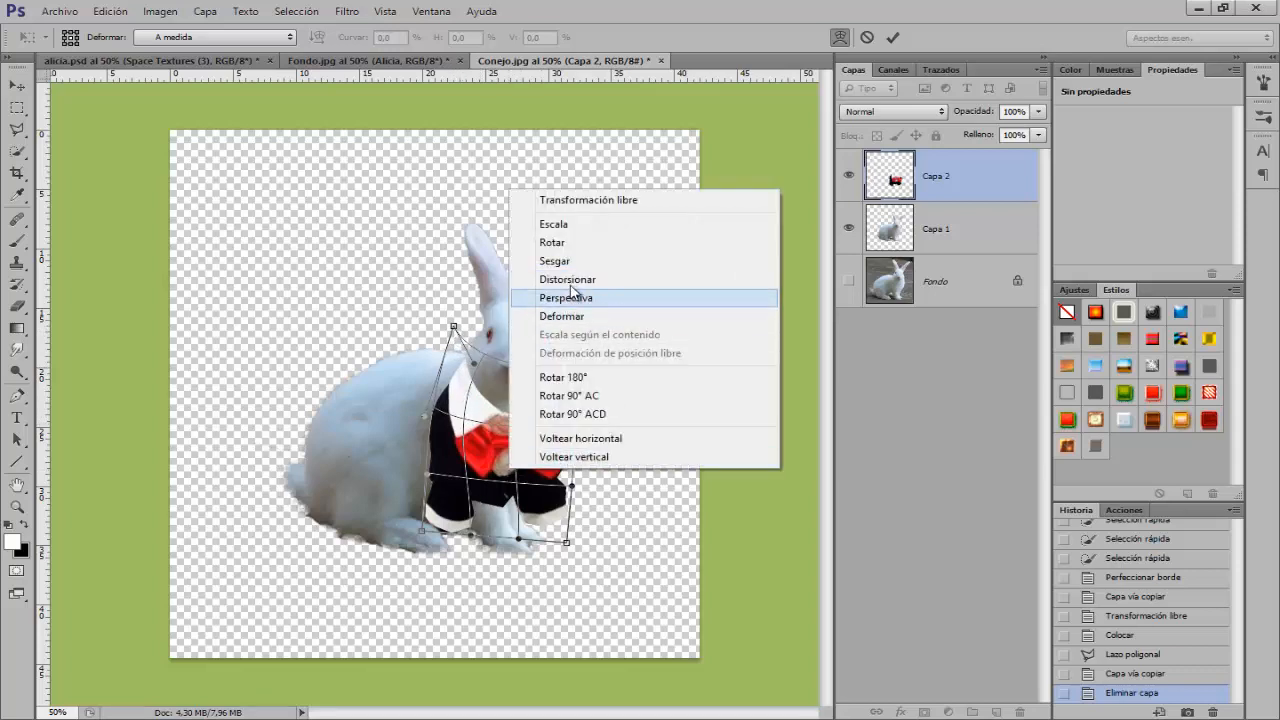
click(484, 462)
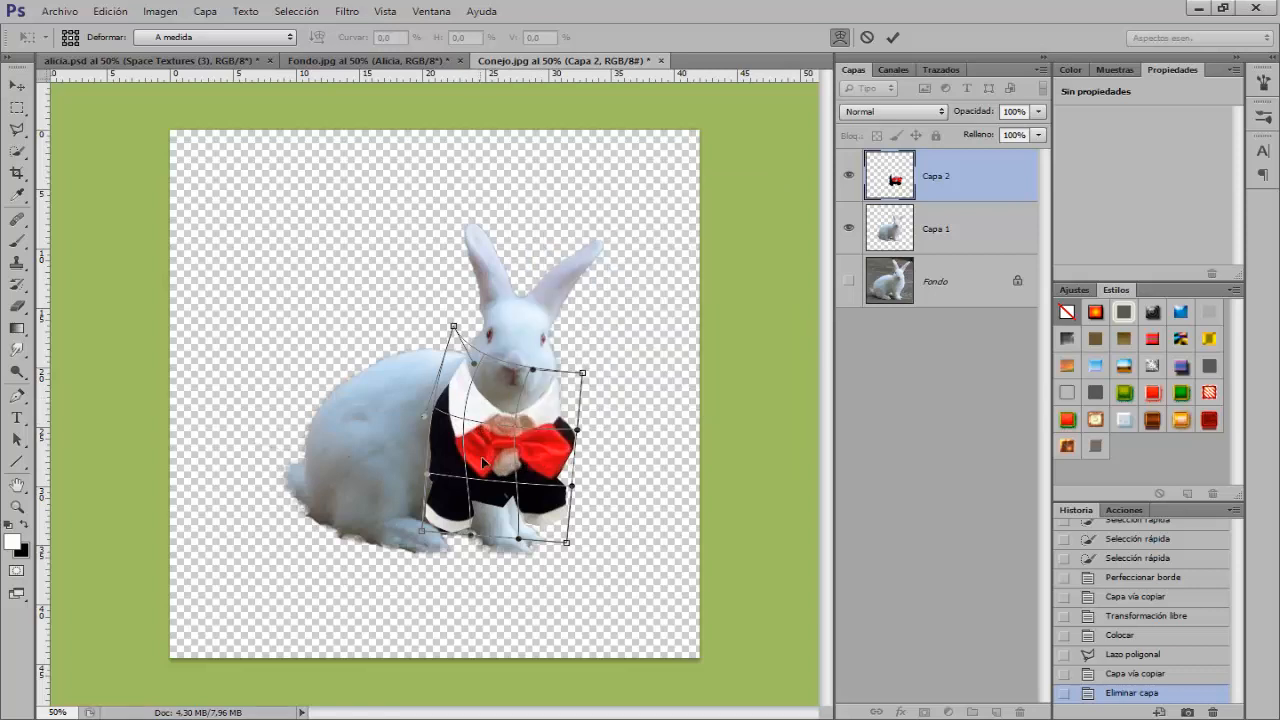
- Warp the jacket sleeve nearest the rabbit's body inward toward the front leg and apply the transformation
drag(446, 509, 502, 518)
key(ctrl+z)
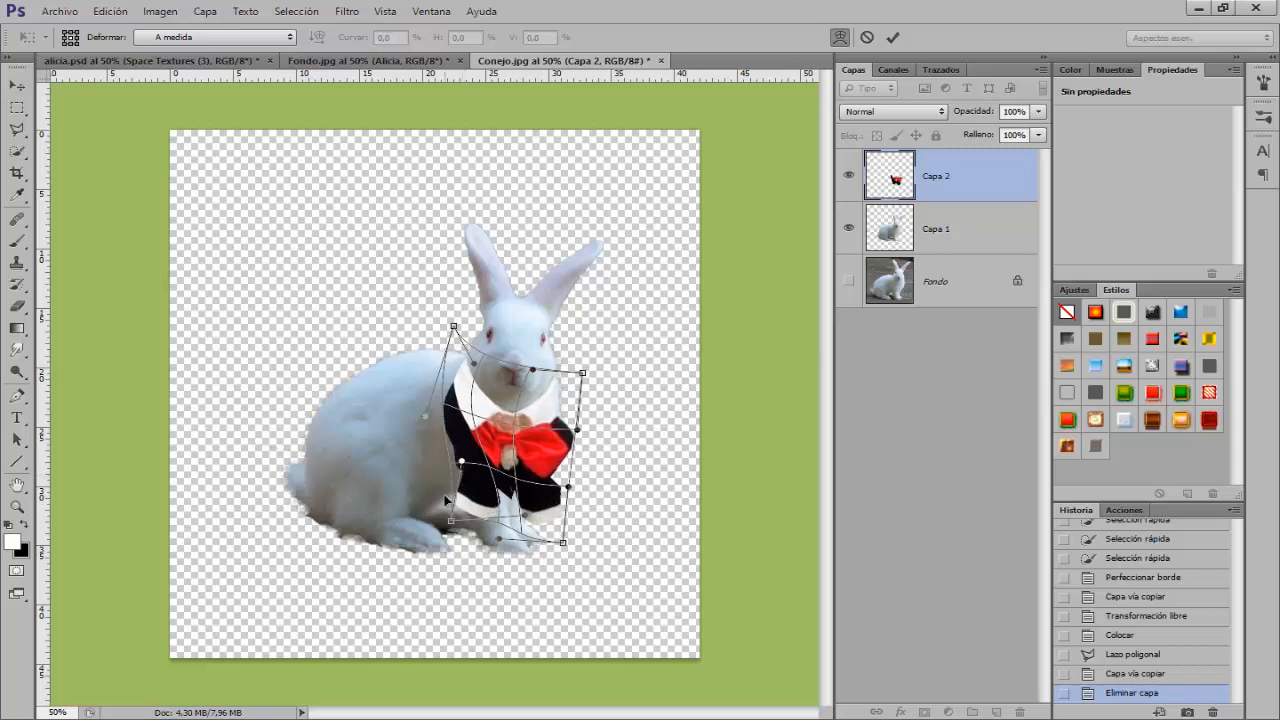
mouse_move(469, 490)
mouse_down()
mouse_move(456, 494)
mouse_move(466, 488)
mouse_up()
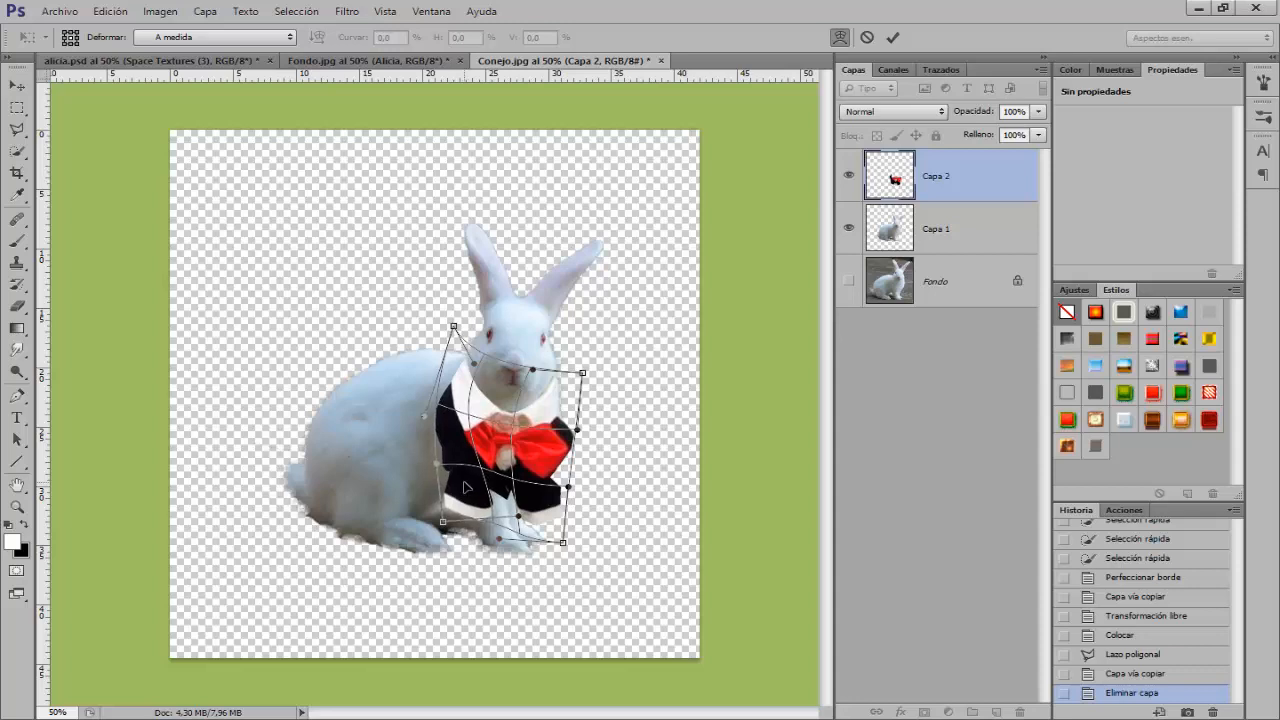
key(Return)
- Select the inner sleeve cuff with a rectangular marquee, narrow it to about 86% width, shift it over the front leg, and deselect
key(l)
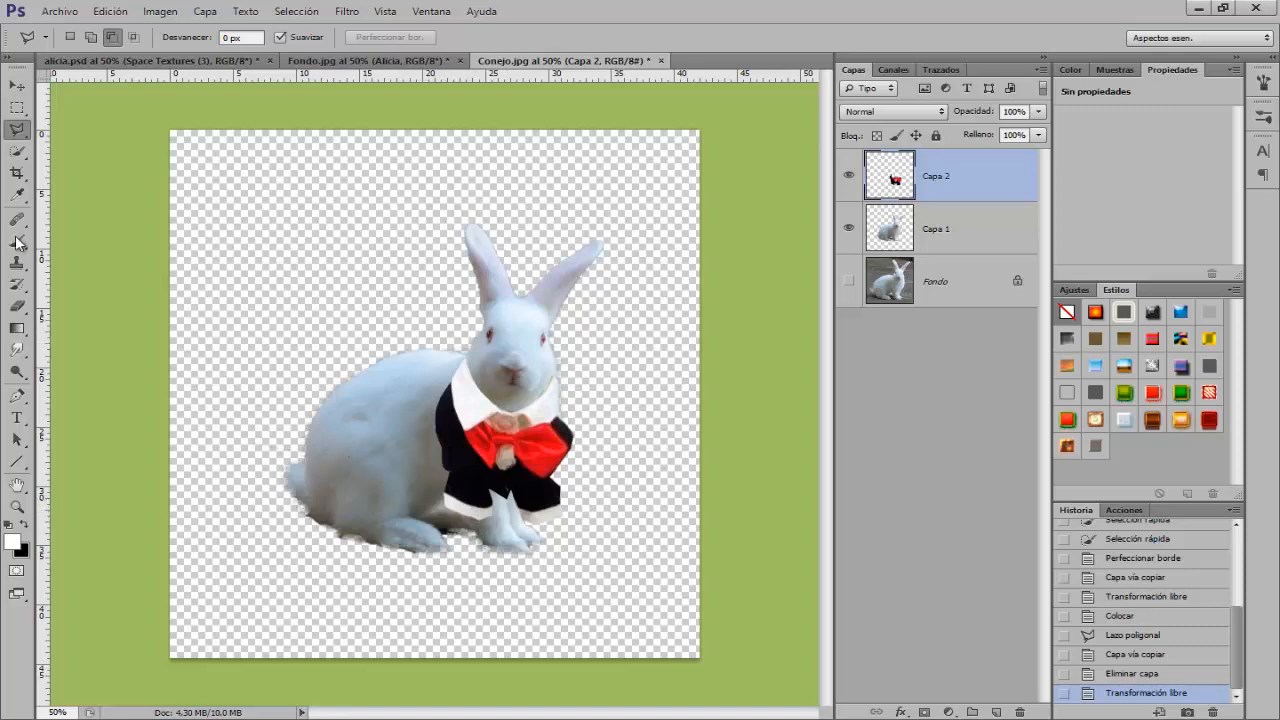
drag(17, 107, 95, 124)
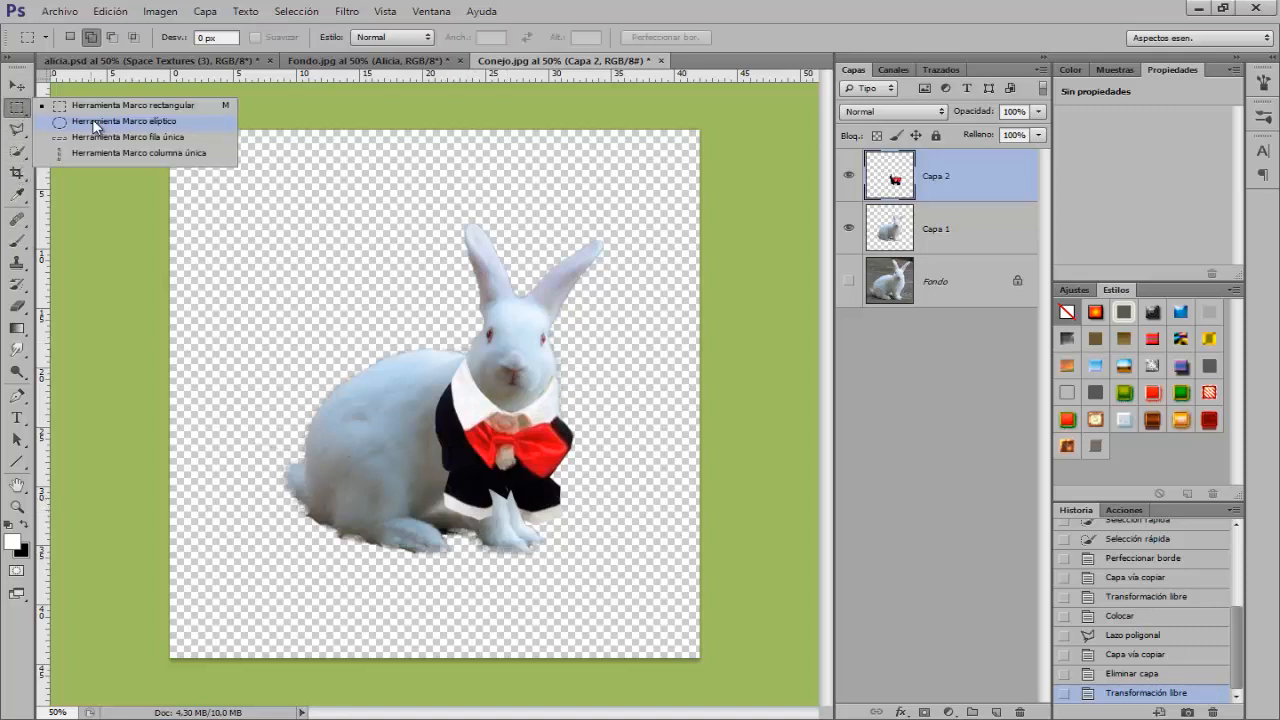
click(97, 108)
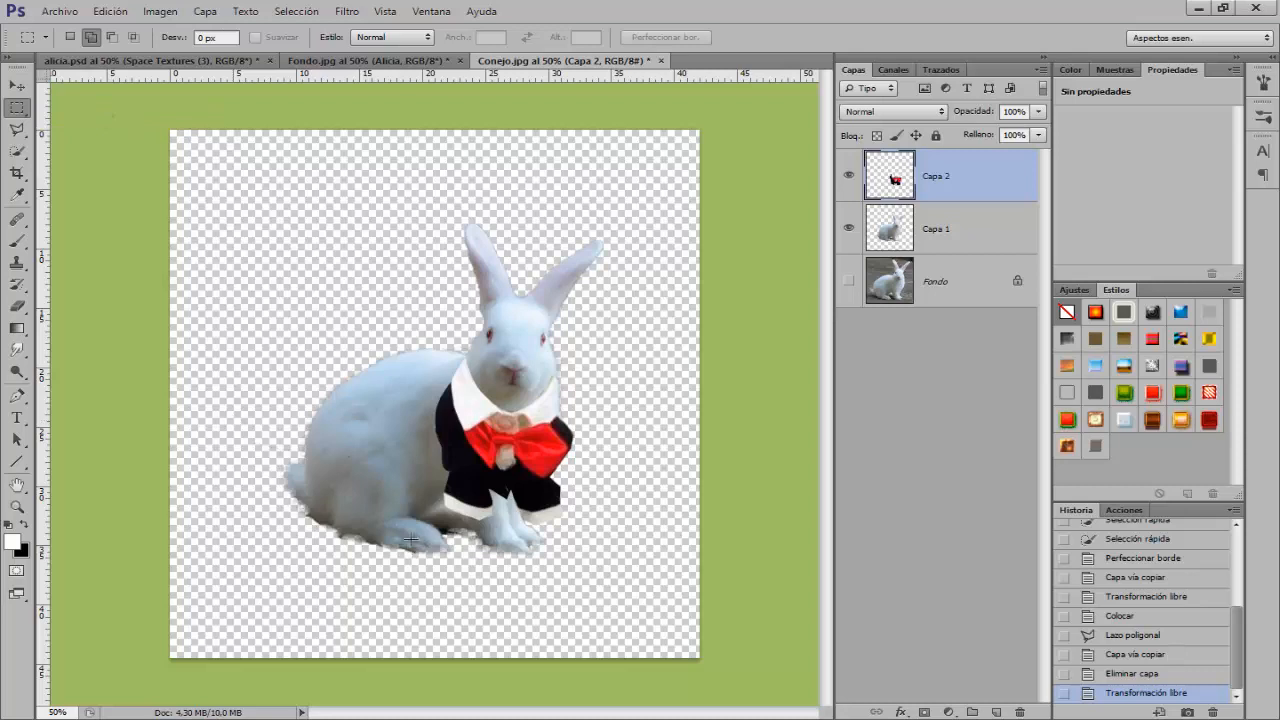
drag(424, 486, 499, 546)
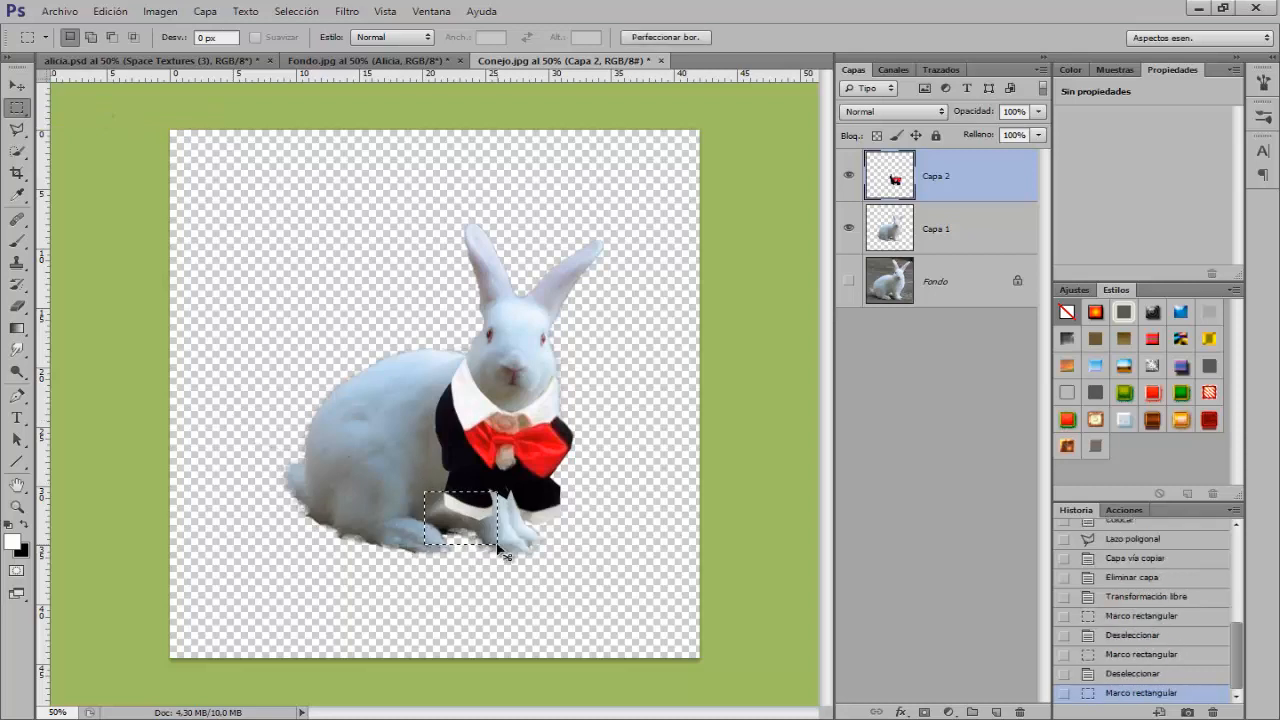
key(ctrl+t)
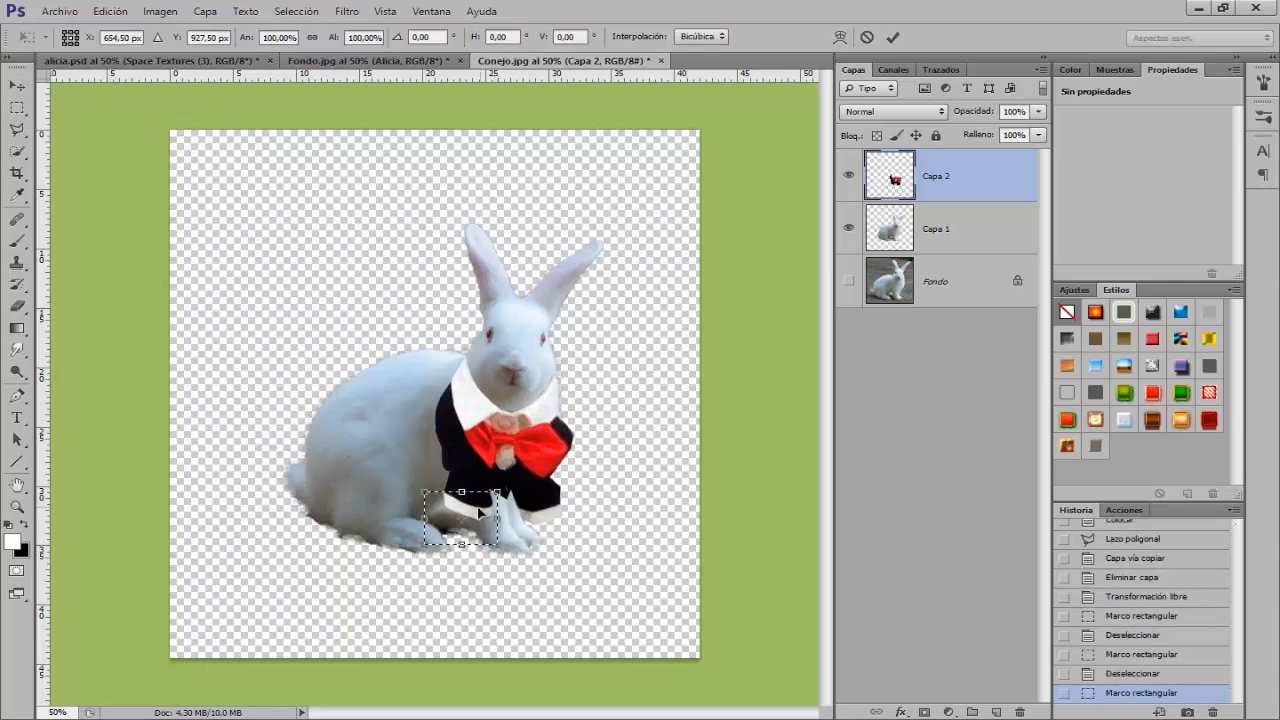
drag(467, 515, 511, 513)
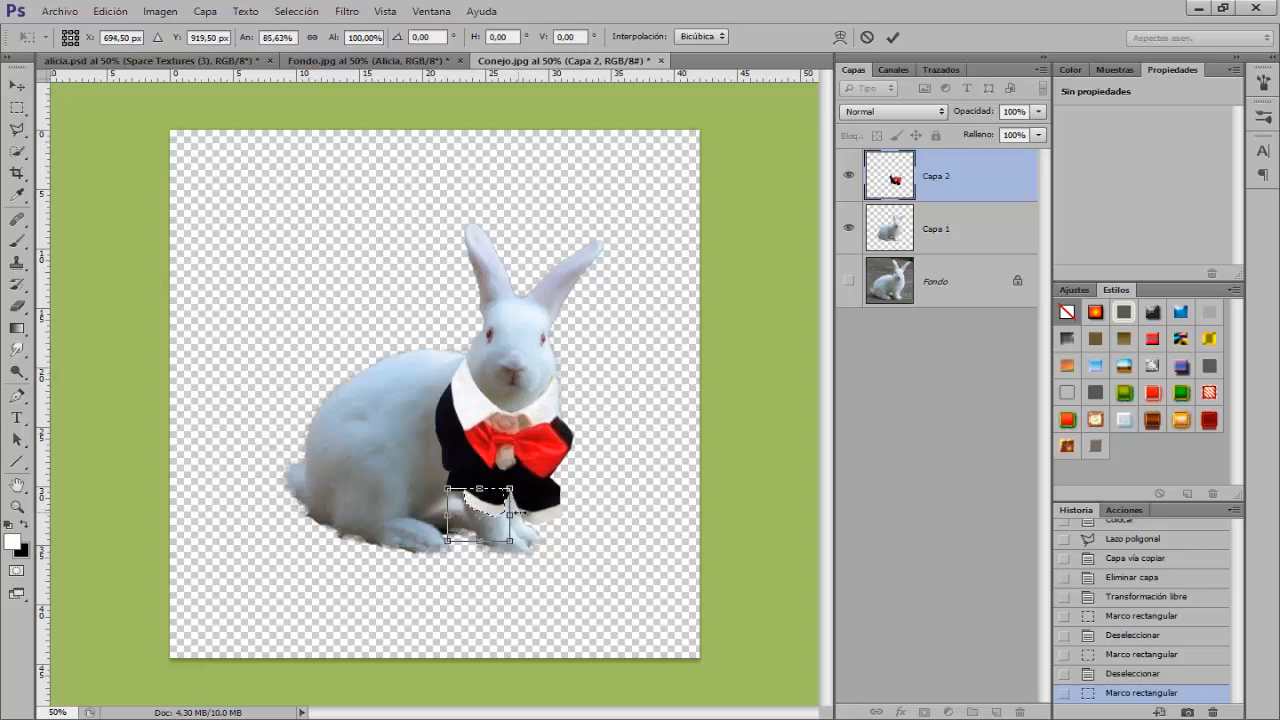
key(Left)
key(Left)
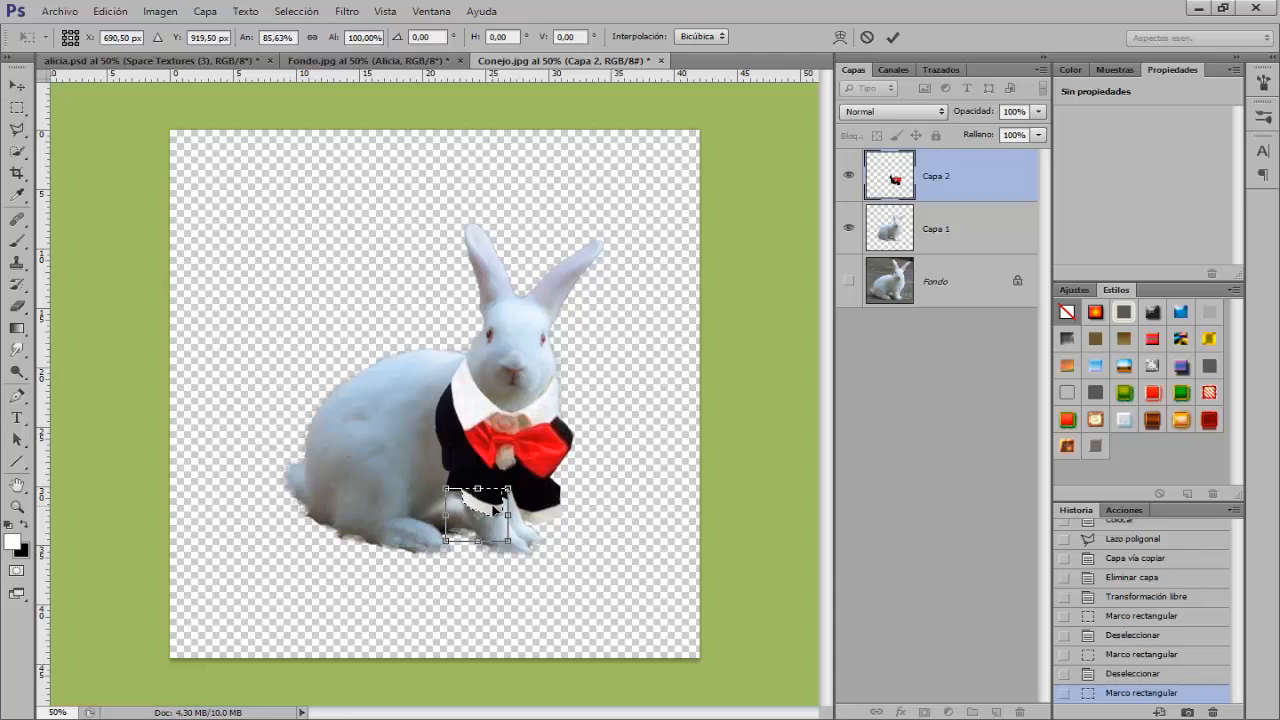
key(Return)
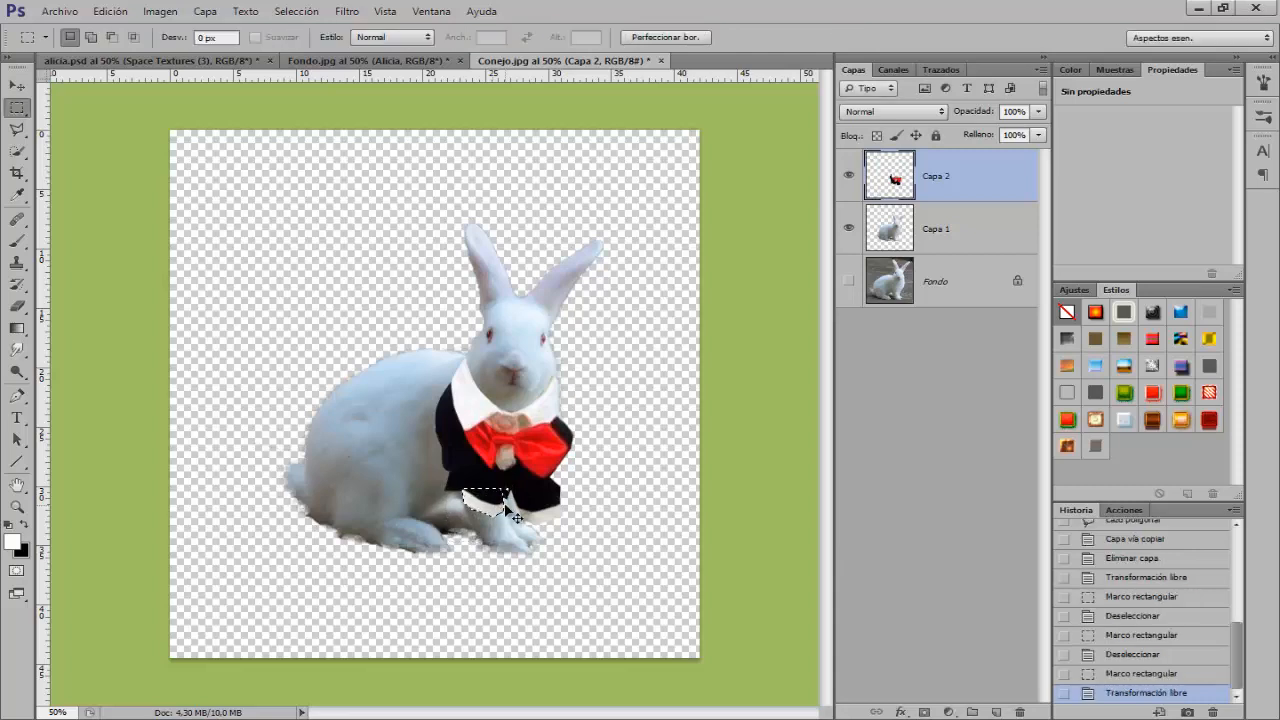
click(516, 516)
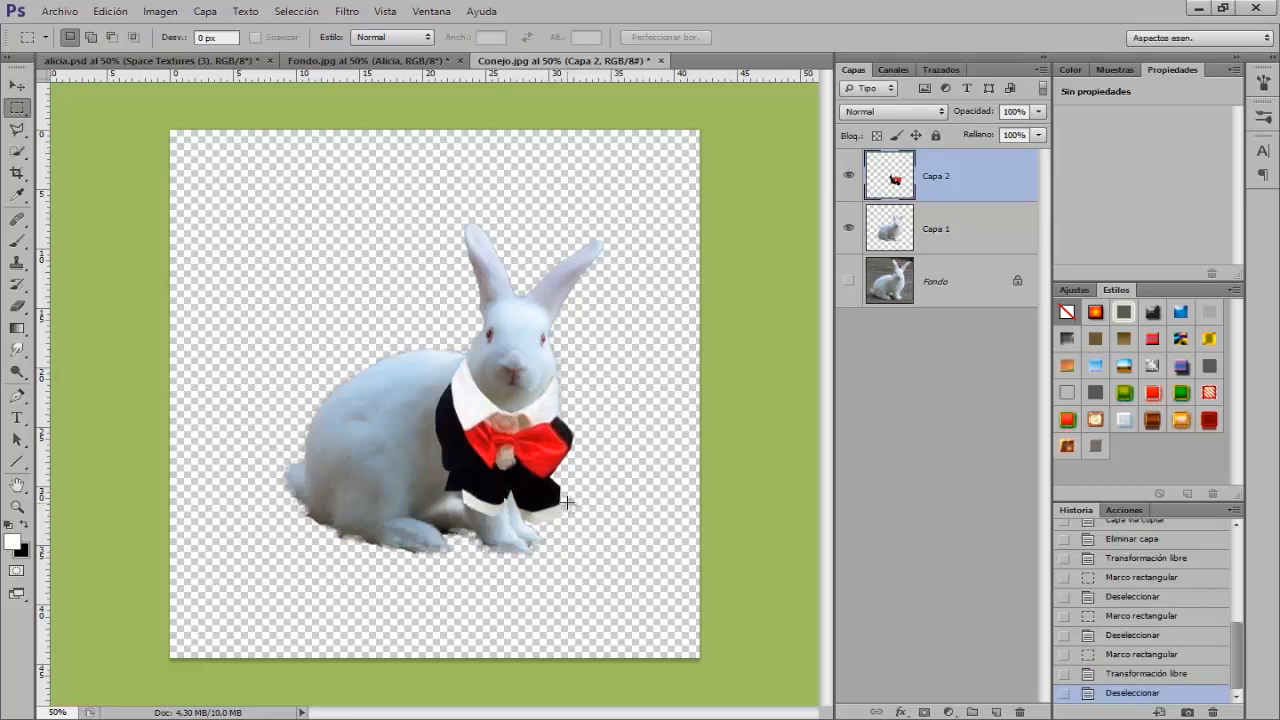
- Select the outer sleeve cuff with a rectangular marquee, narrow it to about 53% width, shift it over the front leg, and deselect
drag(573, 497, 515, 528)
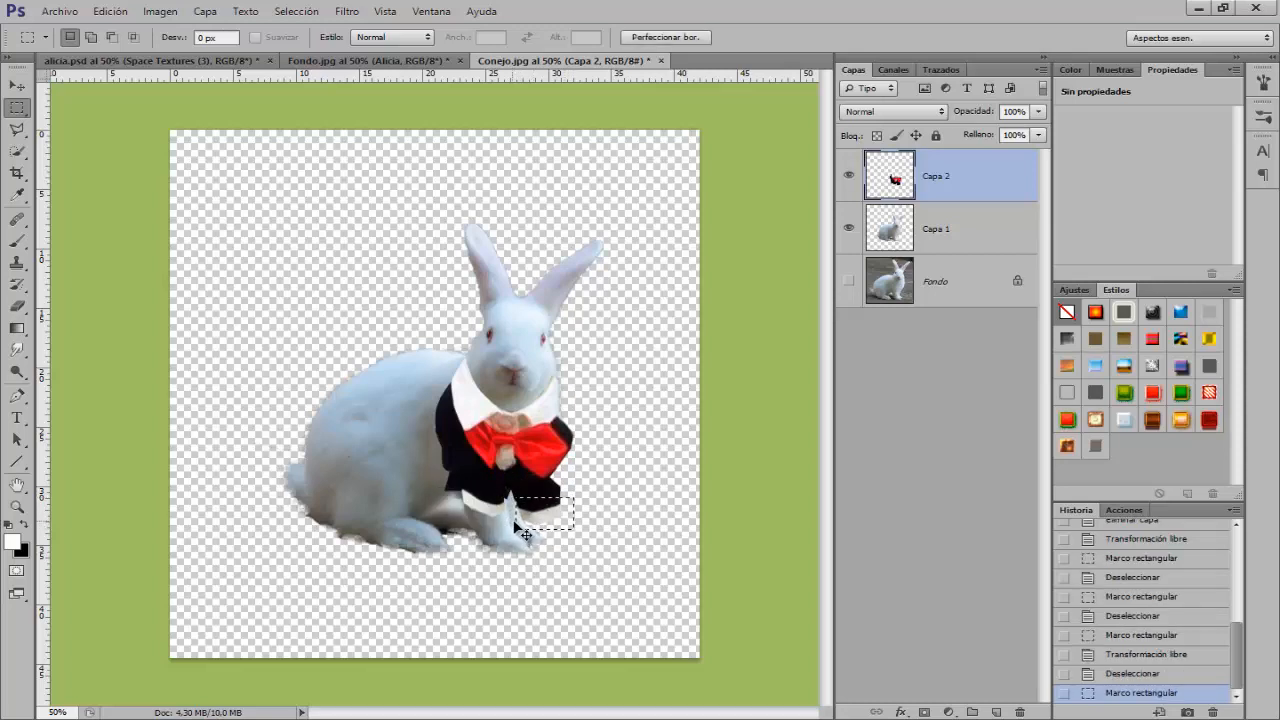
key(ctrl+t)
mouse_move(537, 514)
mouse_down()
mouse_move(520, 507)
mouse_move(548, 509)
mouse_move(535, 509)
mouse_up()
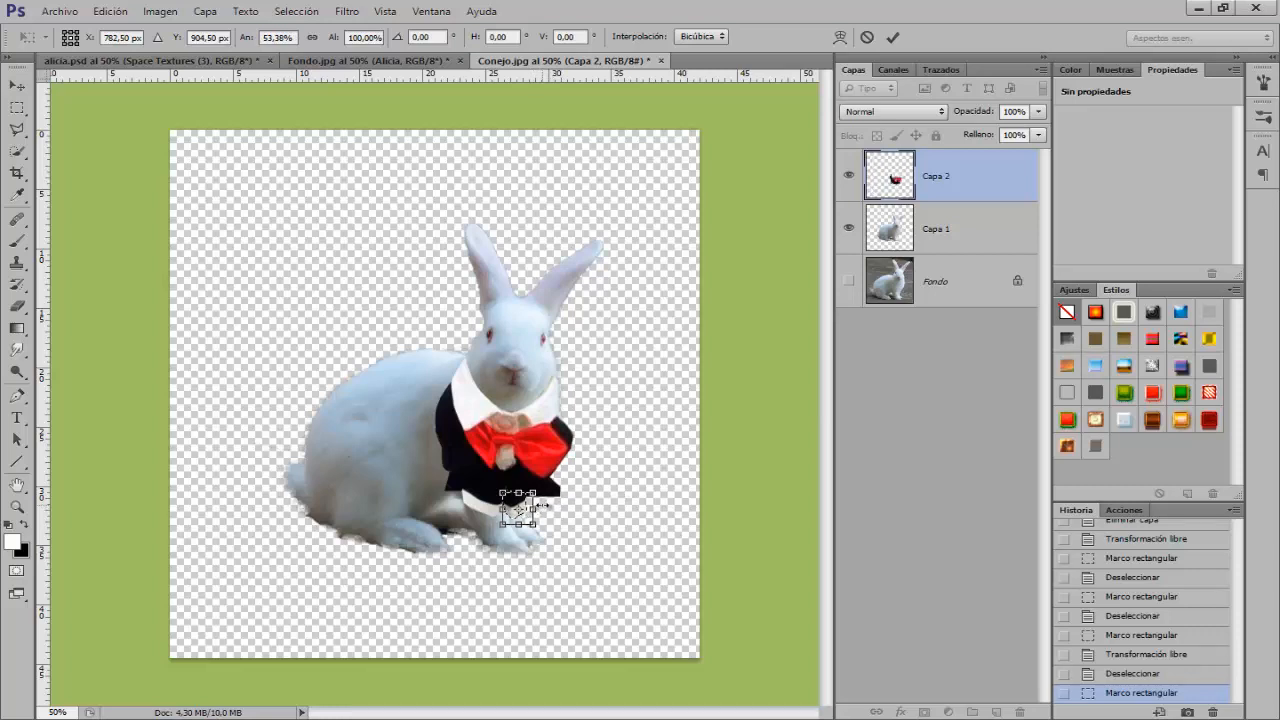
key(Return)
key(m)
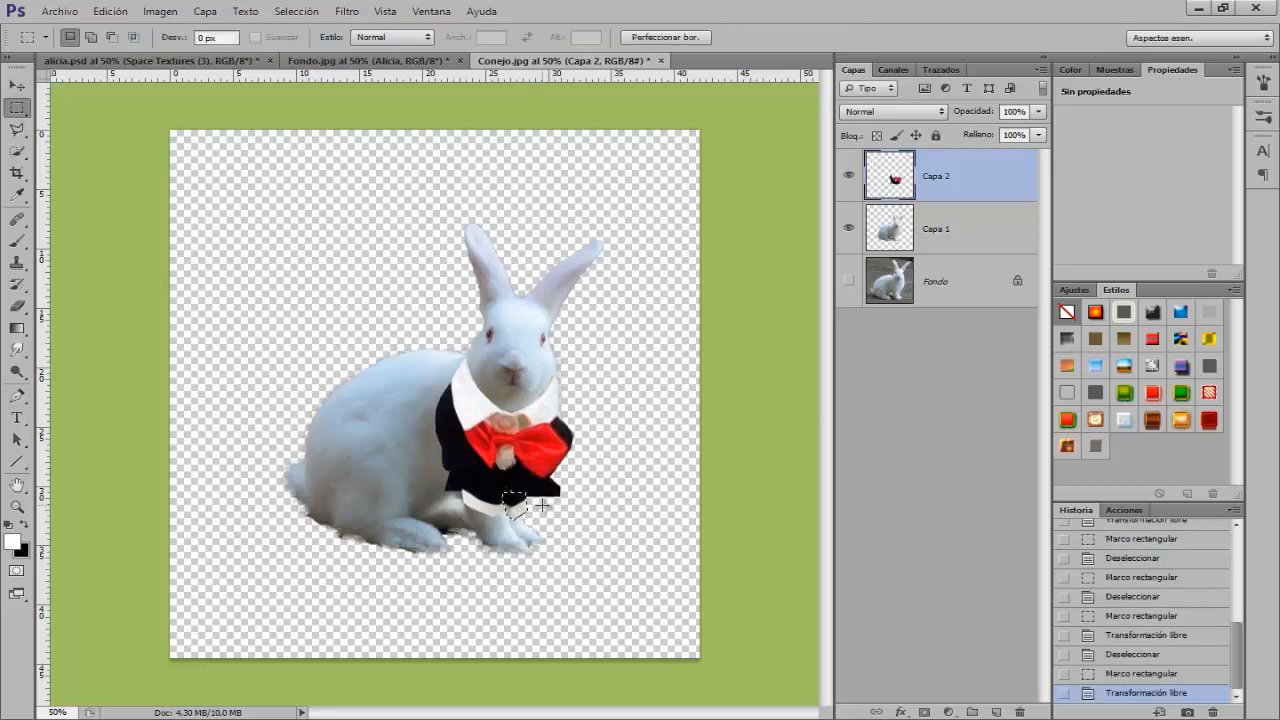
key(ctrl+d)
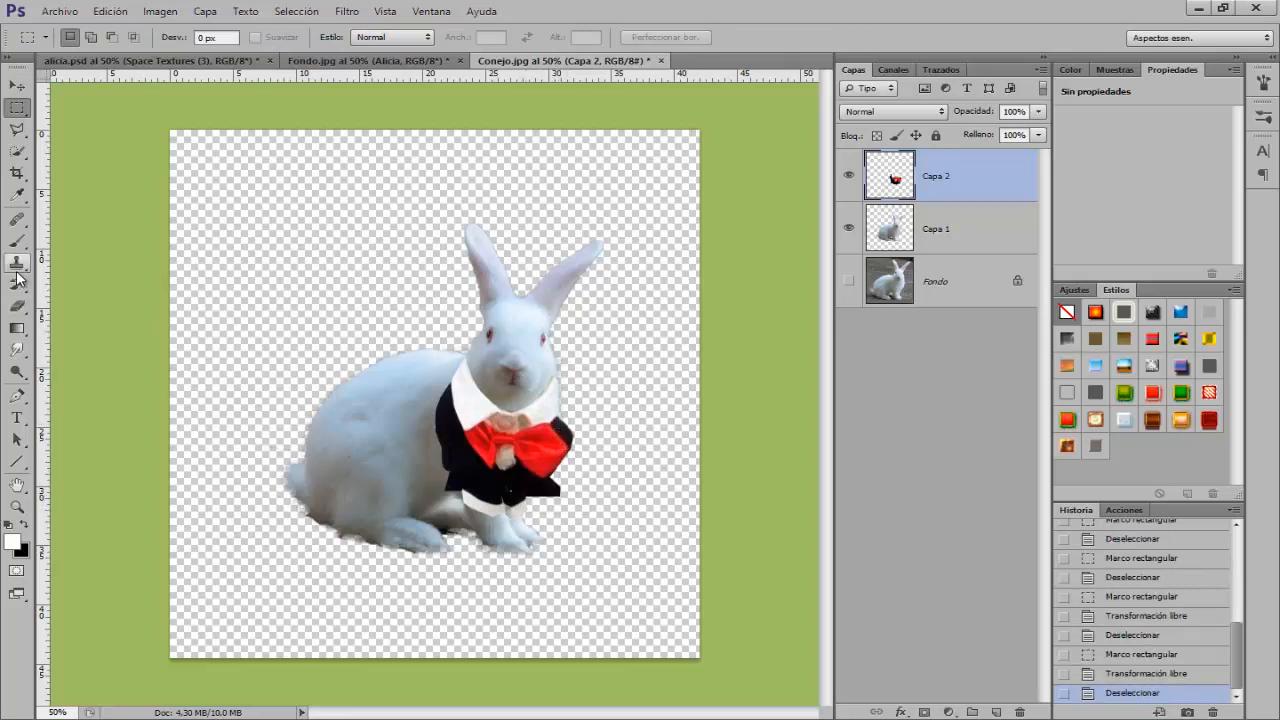
- Erase the leftover black sleeve beyond the rabbit's front leg and chest, switching to a 52 px eraser with 100% hardness
click(17, 305)
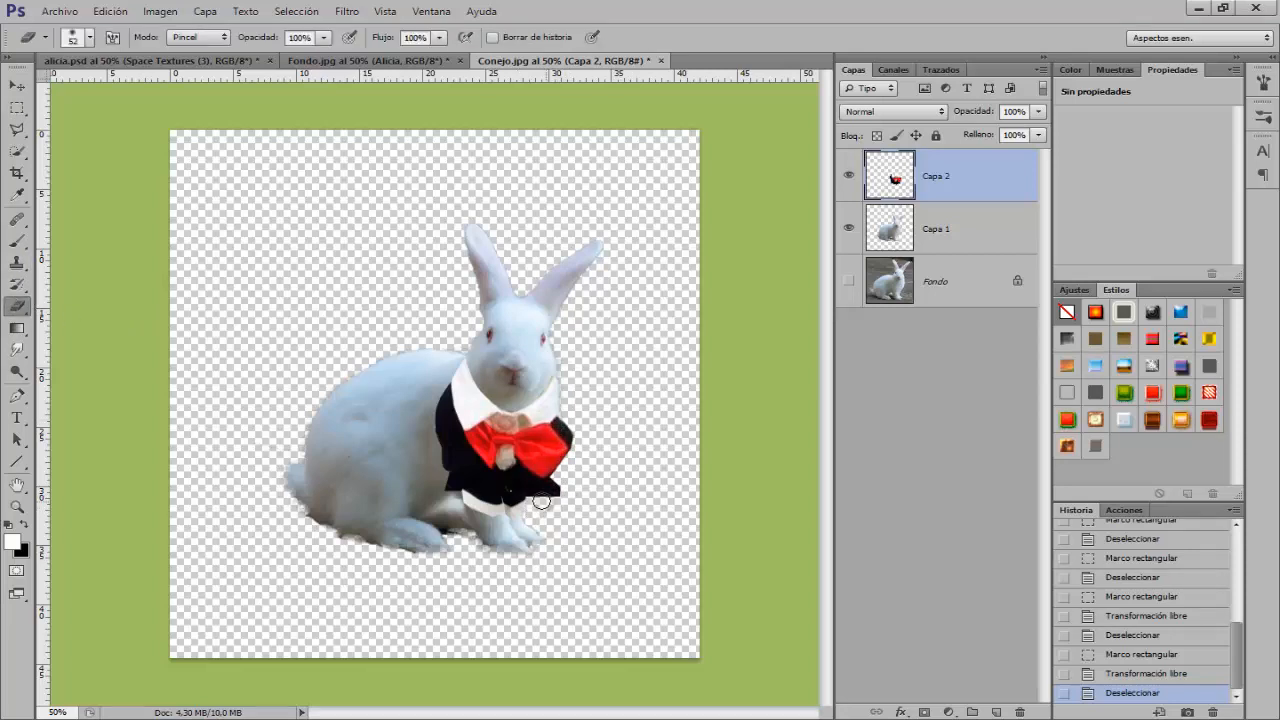
drag(537, 500, 546, 494)
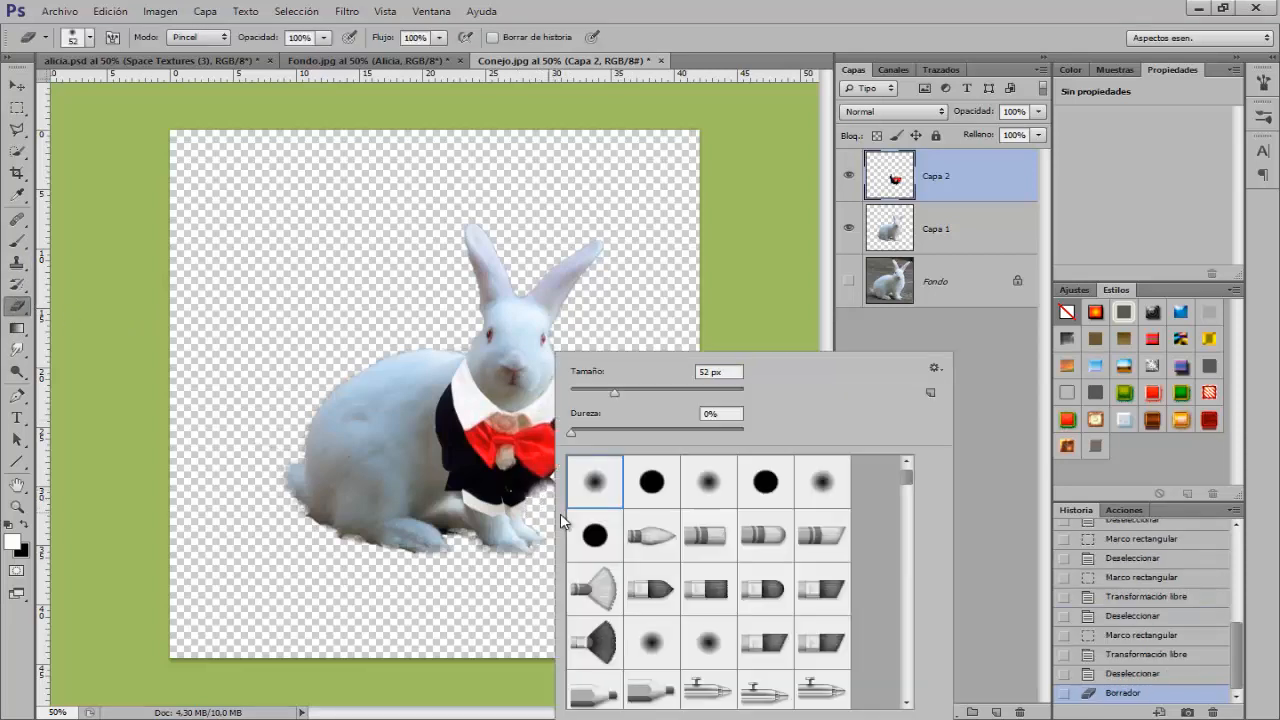
right_click(550, 505)
click(654, 486)
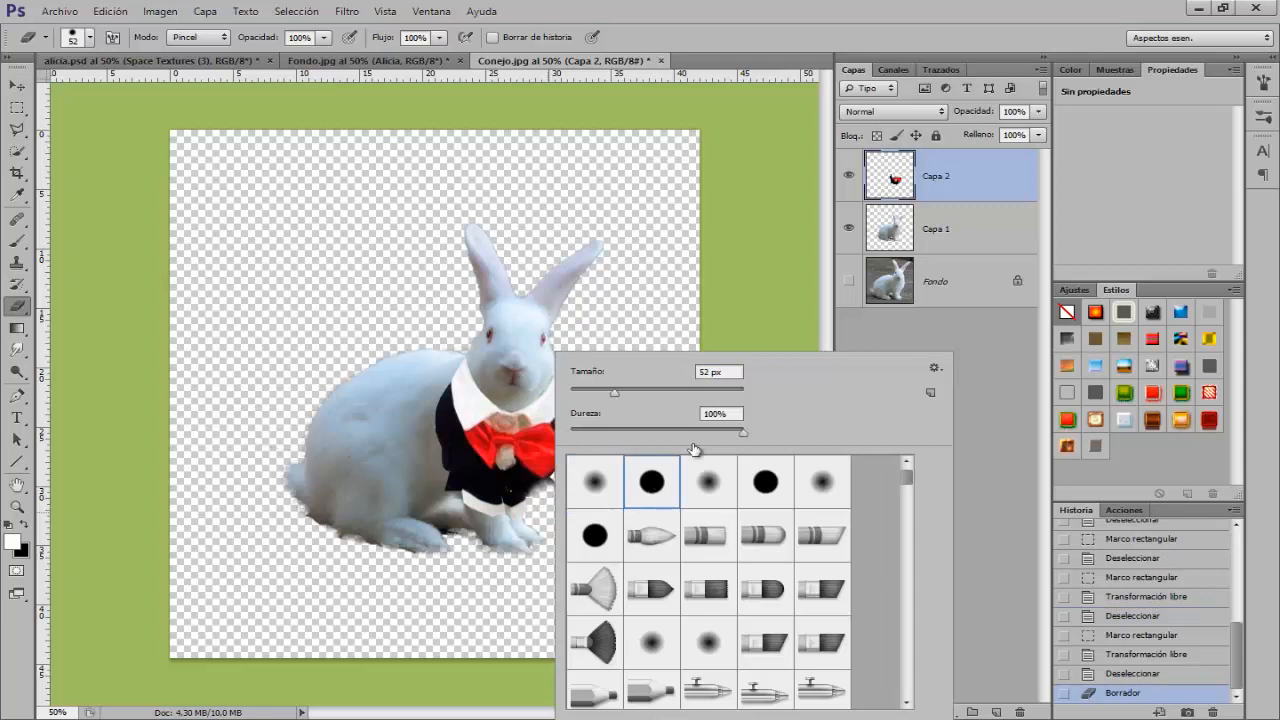
click(544, 517)
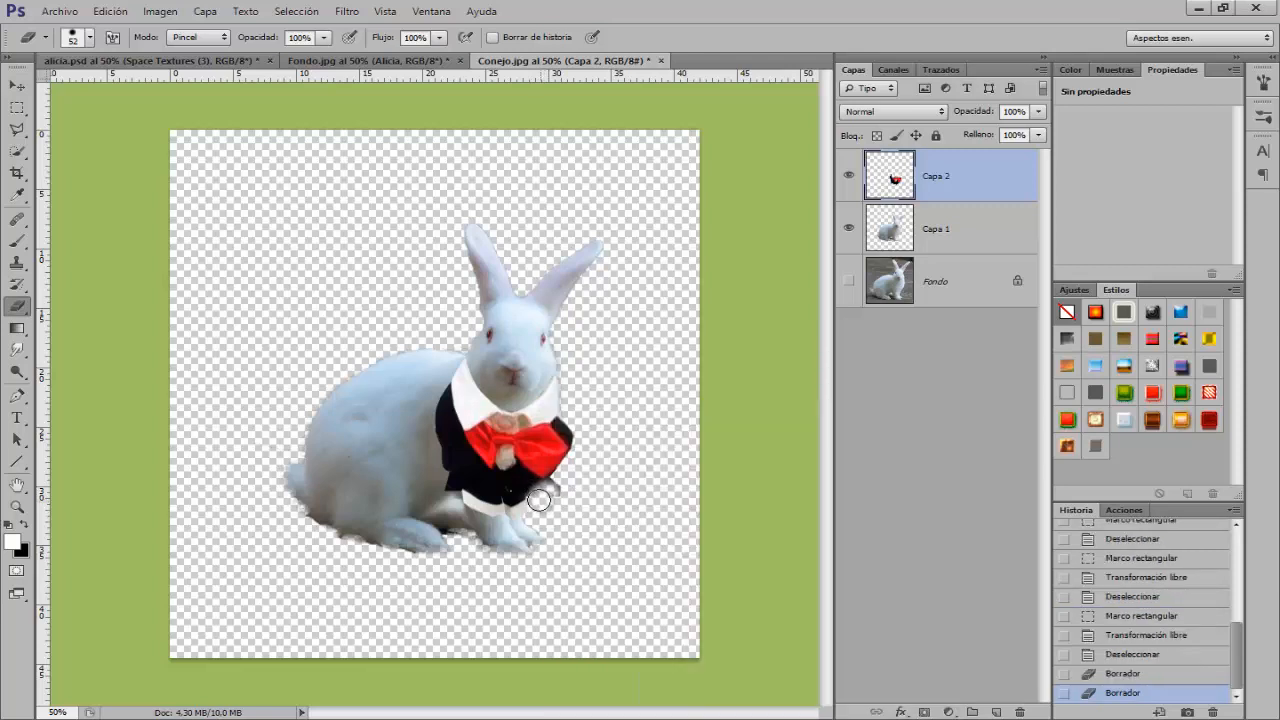
mouse_move(548, 494)
mouse_down()
mouse_move(579, 449)
mouse_move(570, 416)
mouse_move(584, 467)
mouse_up()
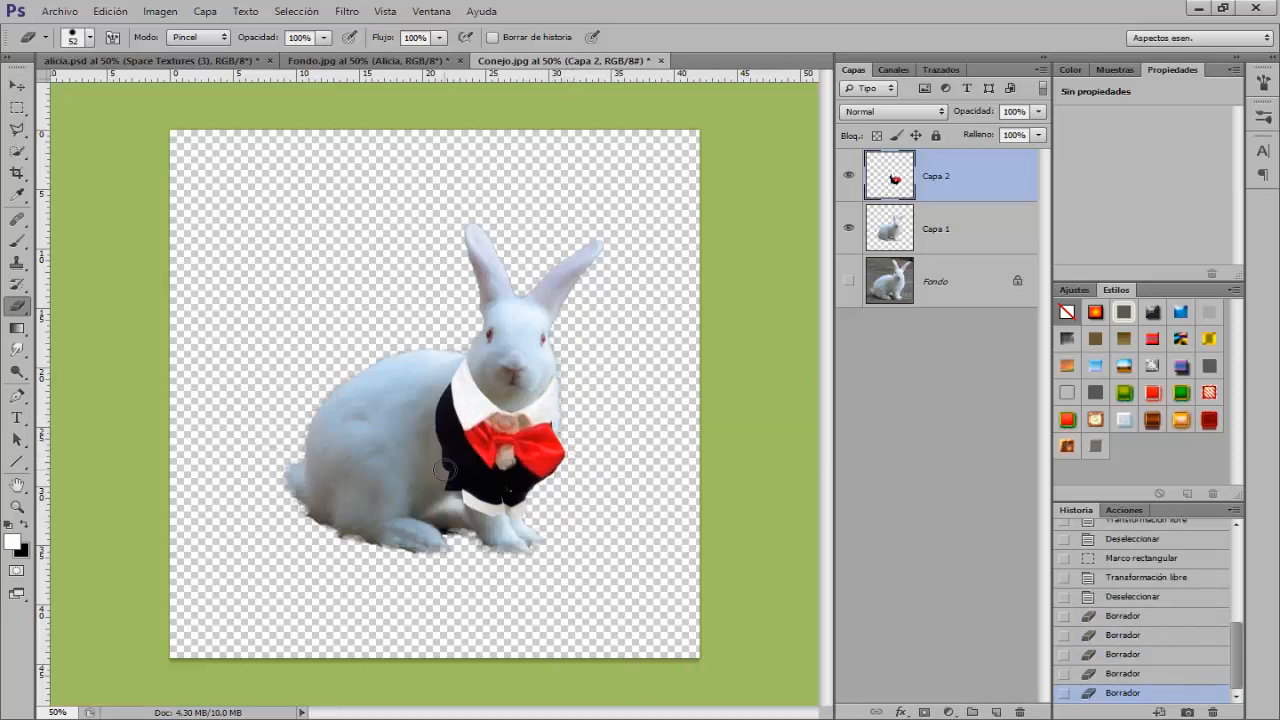
- Set up a 39 px brush with black and touch up the dark front of the jacket below the bow tie
click(18, 241)
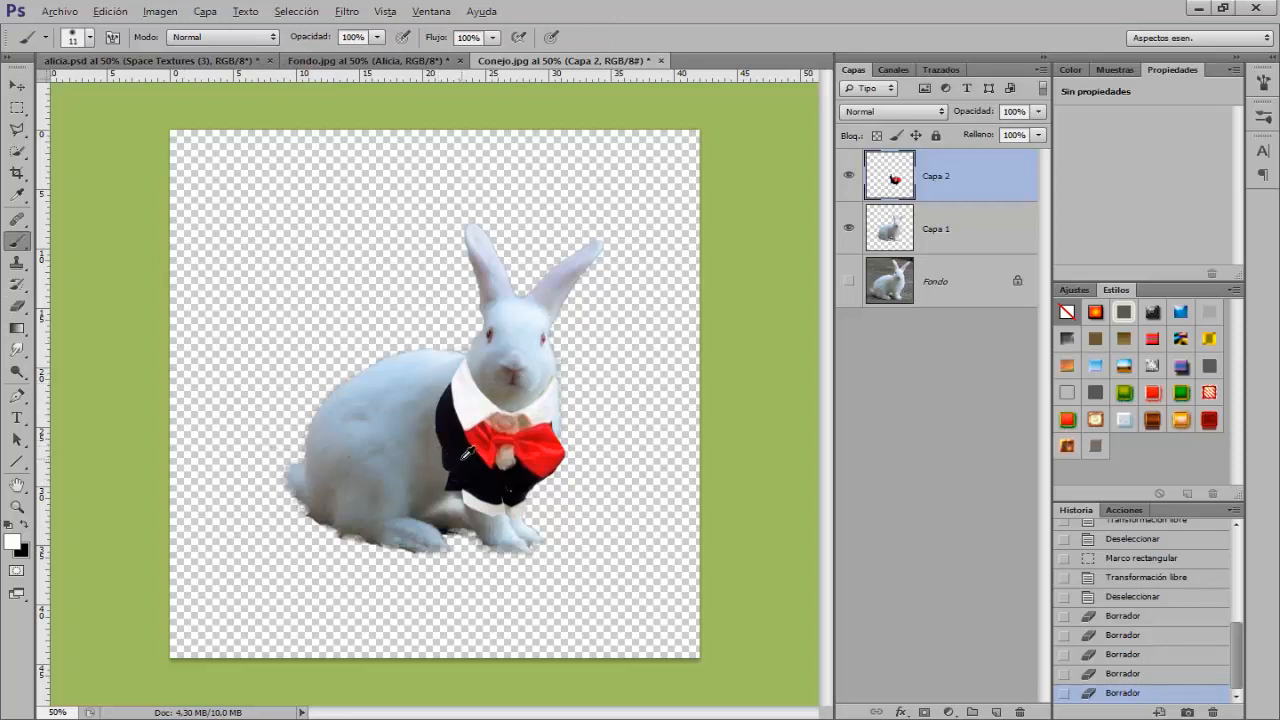
key(x)
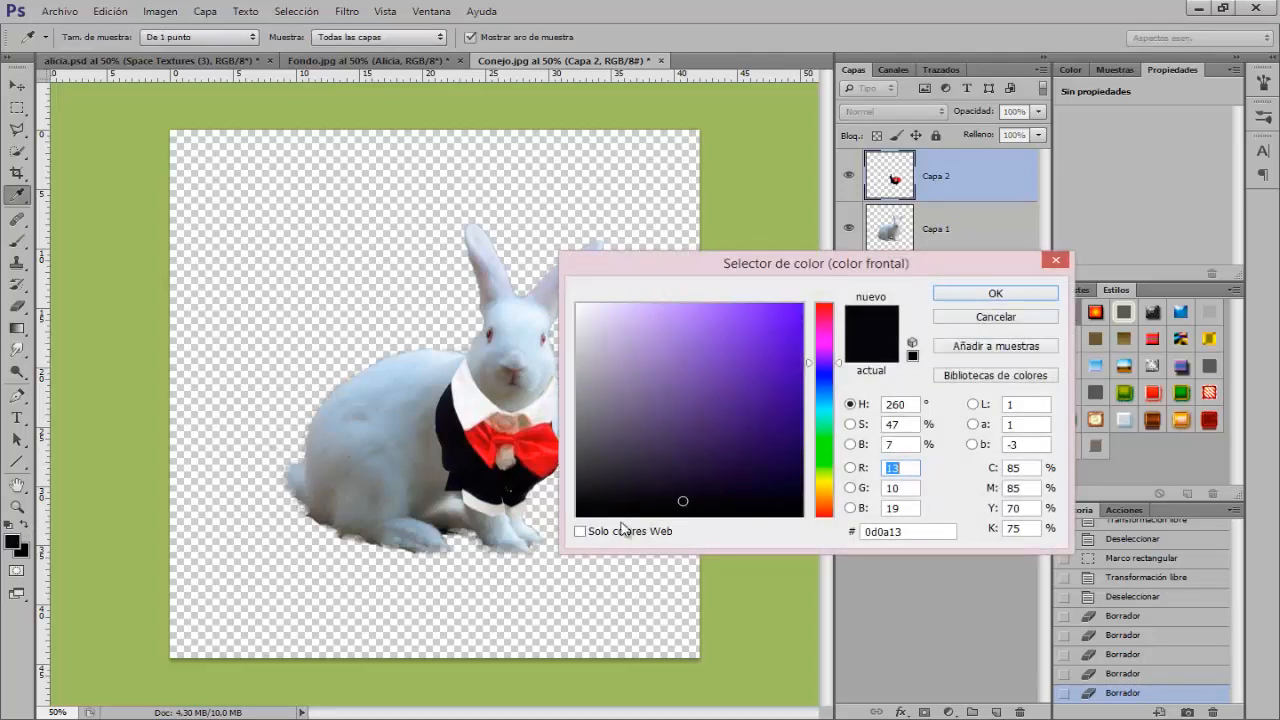
drag(580, 514, 562, 540)
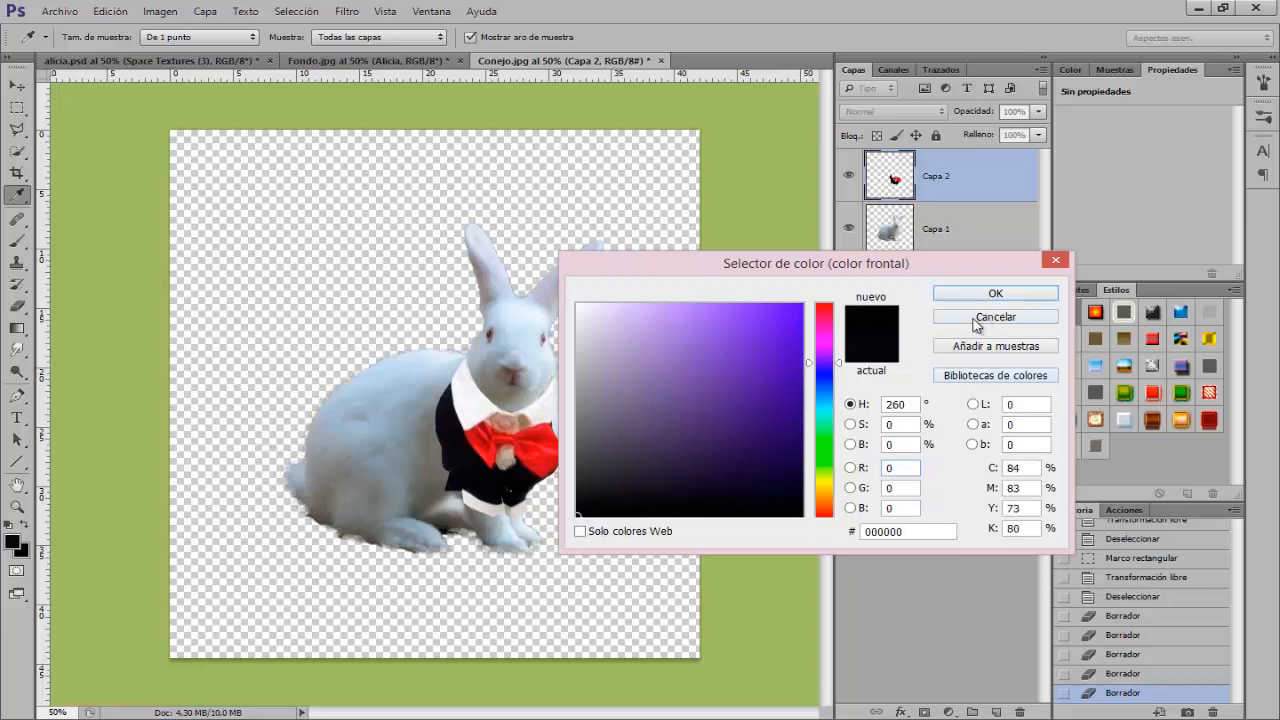
click(972, 318)
key(b)
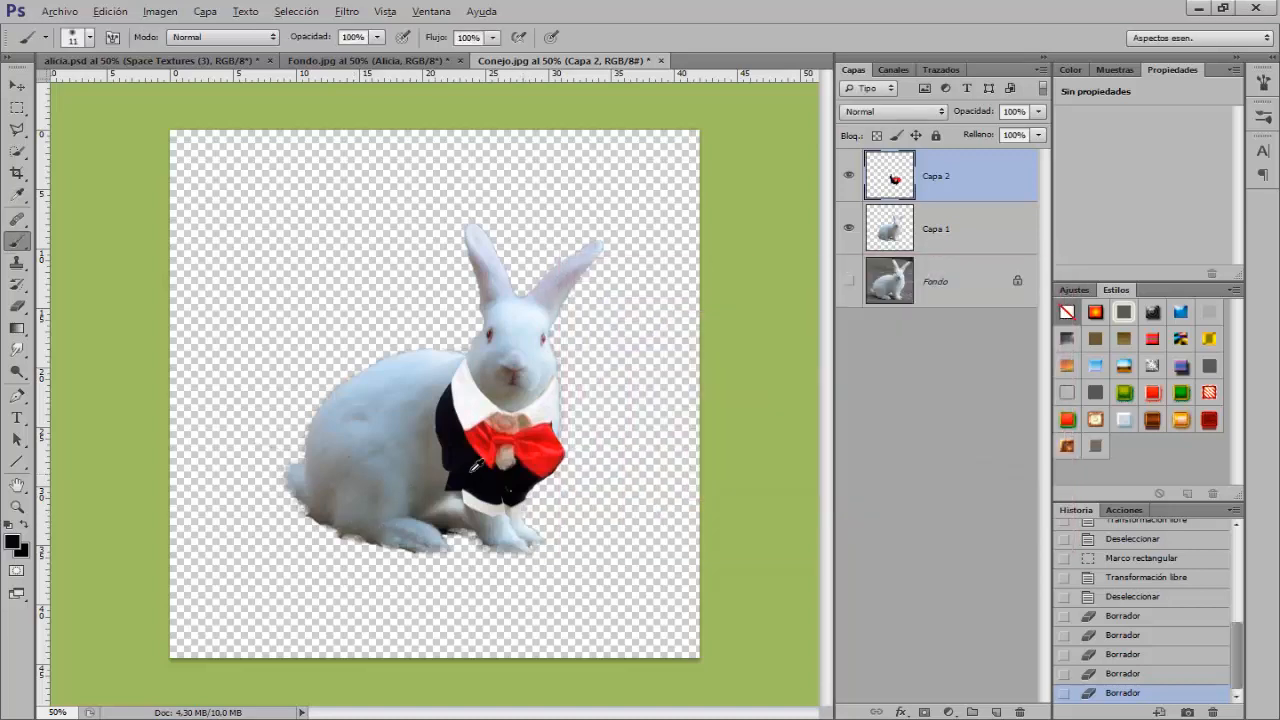
alt+right_click(484, 475)
drag(484, 475, 489, 478)
click(499, 485)
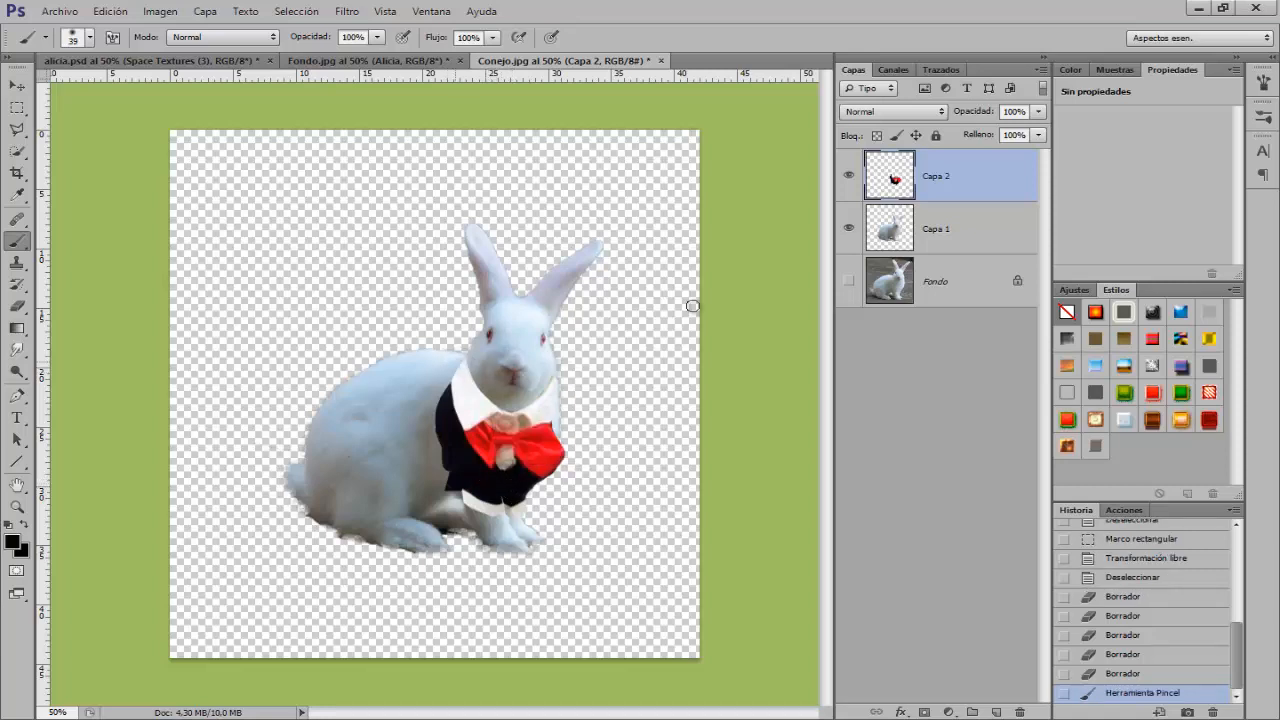
- Load the rabbit's outline from Capa 1 as a selection, then paint the jacket black across its back and the collar edge white on Capa 2
ctrl+click(891, 236)
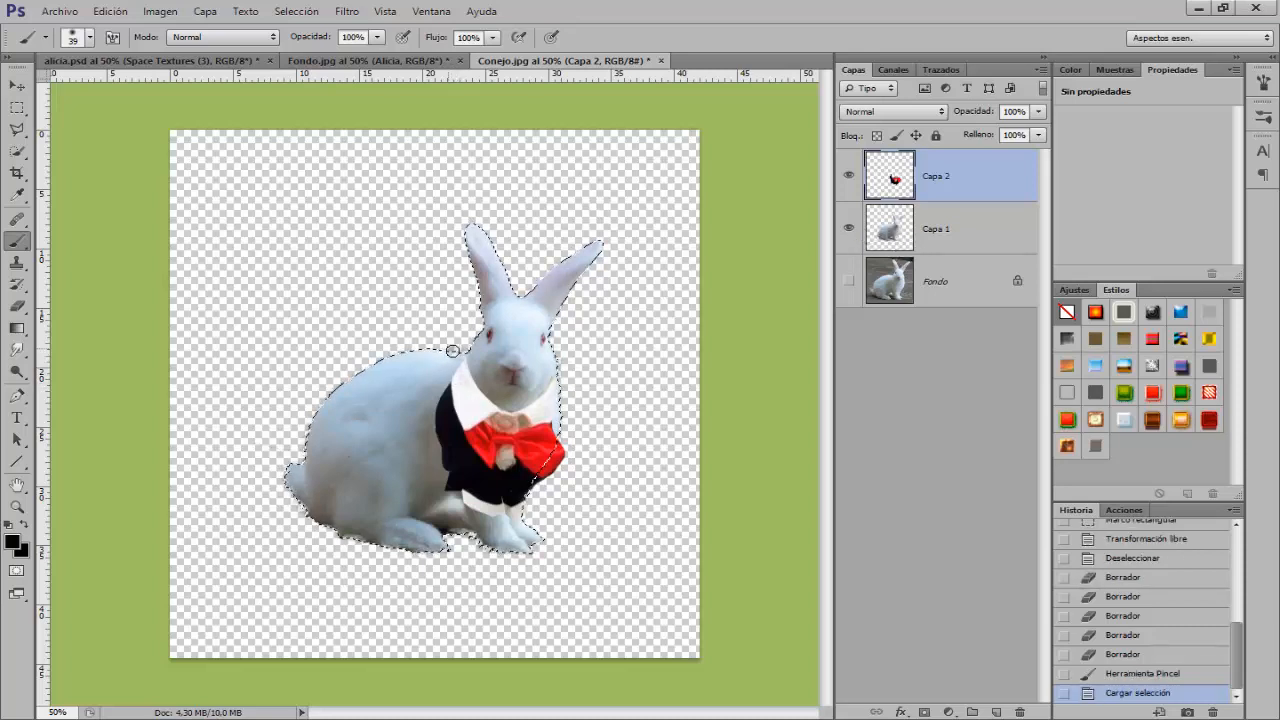
mouse_move(453, 351)
mouse_down()
mouse_move(397, 370)
mouse_move(448, 495)
mouse_move(424, 407)
mouse_move(451, 469)
mouse_move(426, 420)
mouse_move(420, 433)
mouse_move(414, 365)
mouse_move(424, 419)
mouse_move(443, 366)
mouse_move(398, 367)
mouse_move(429, 380)
mouse_move(416, 386)
mouse_move(415, 365)
mouse_move(418, 392)
mouse_move(427, 370)
mouse_move(436, 394)
mouse_move(441, 359)
mouse_move(445, 392)
mouse_up()
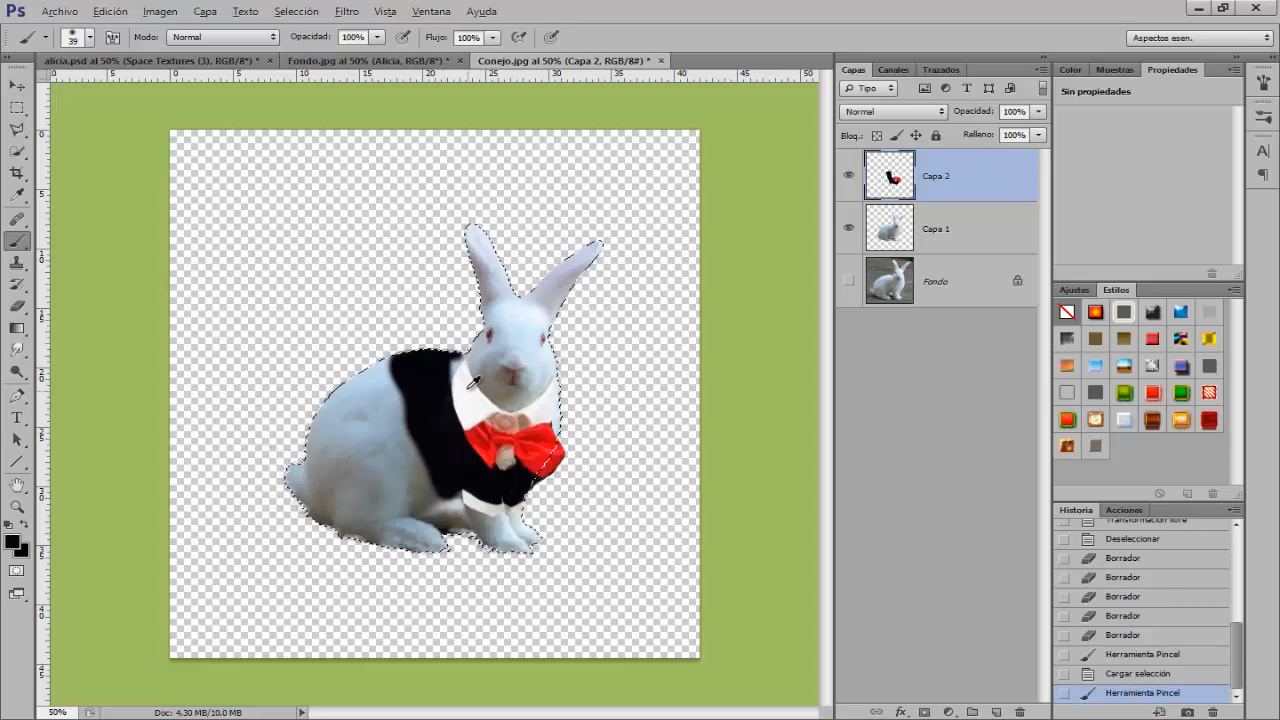
key(x)
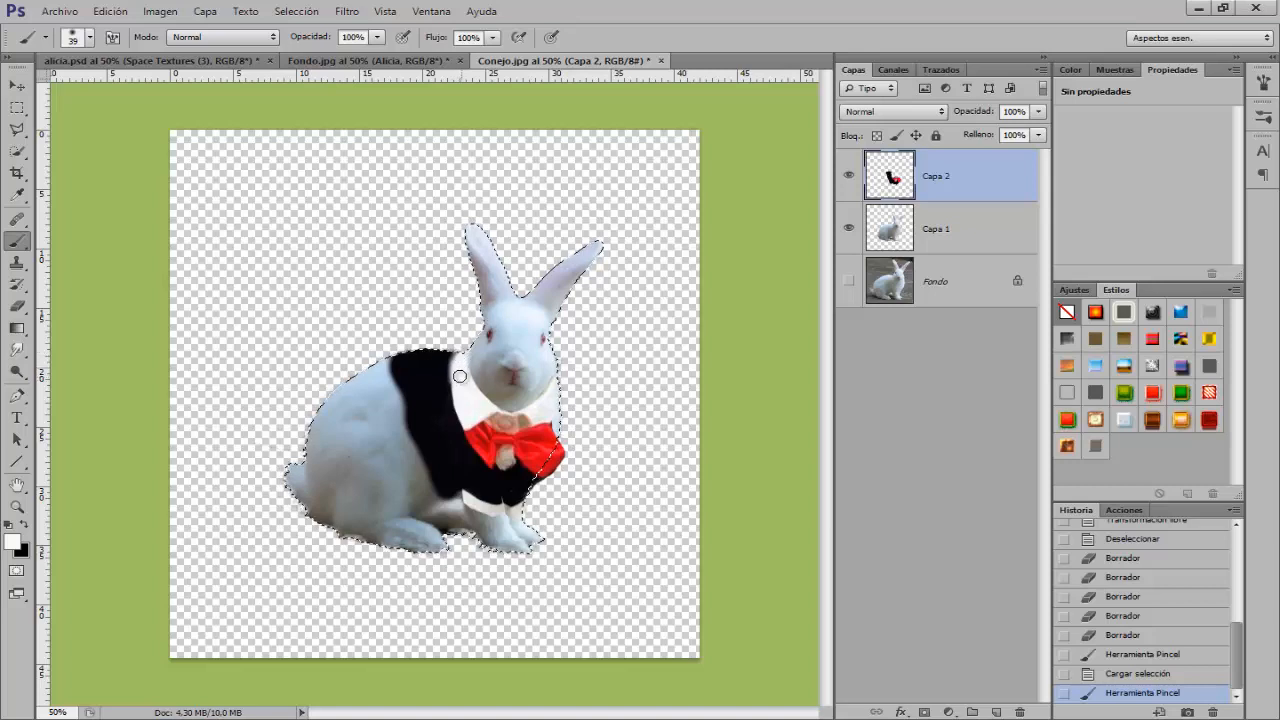
drag(461, 405, 505, 386)
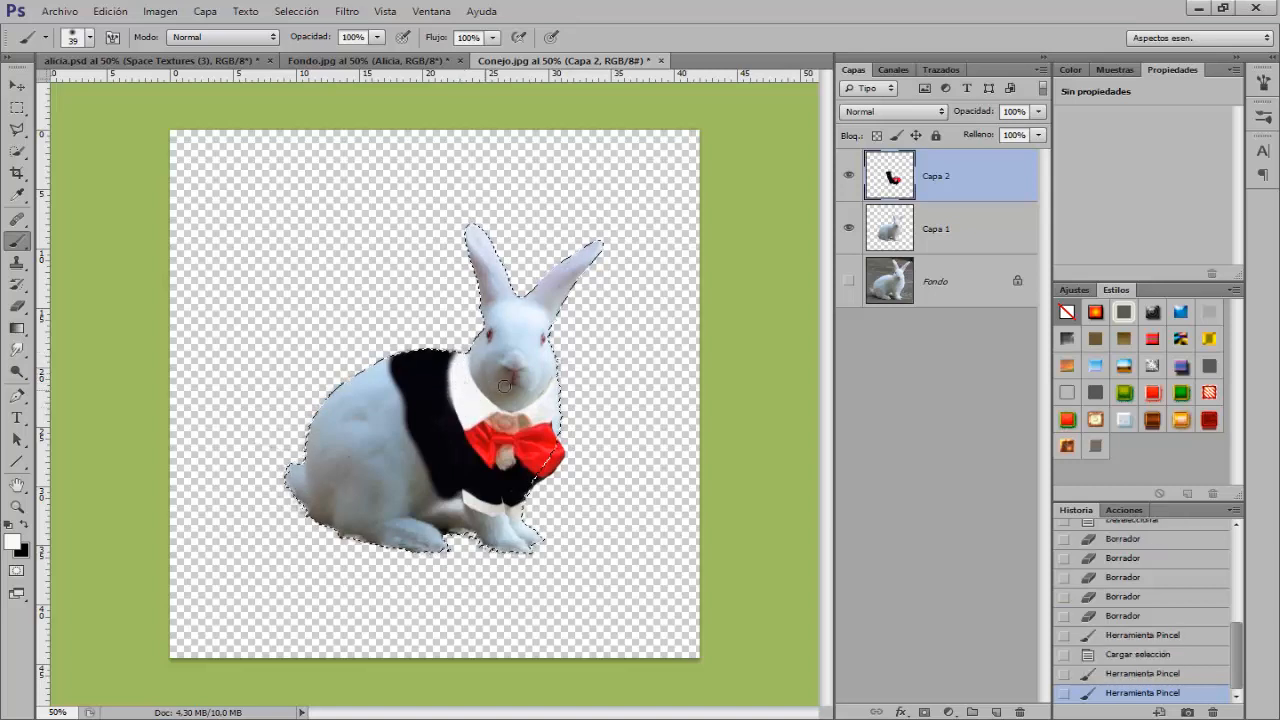
key(x)
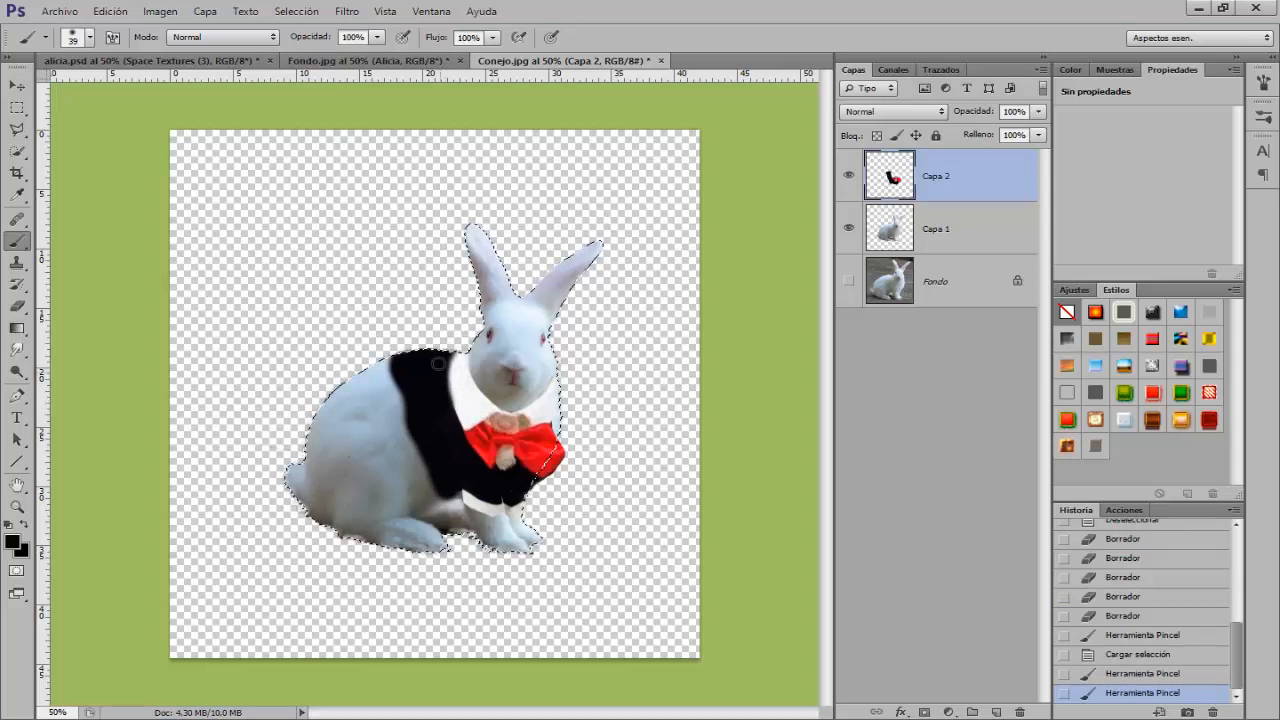
drag(438, 363, 426, 400)
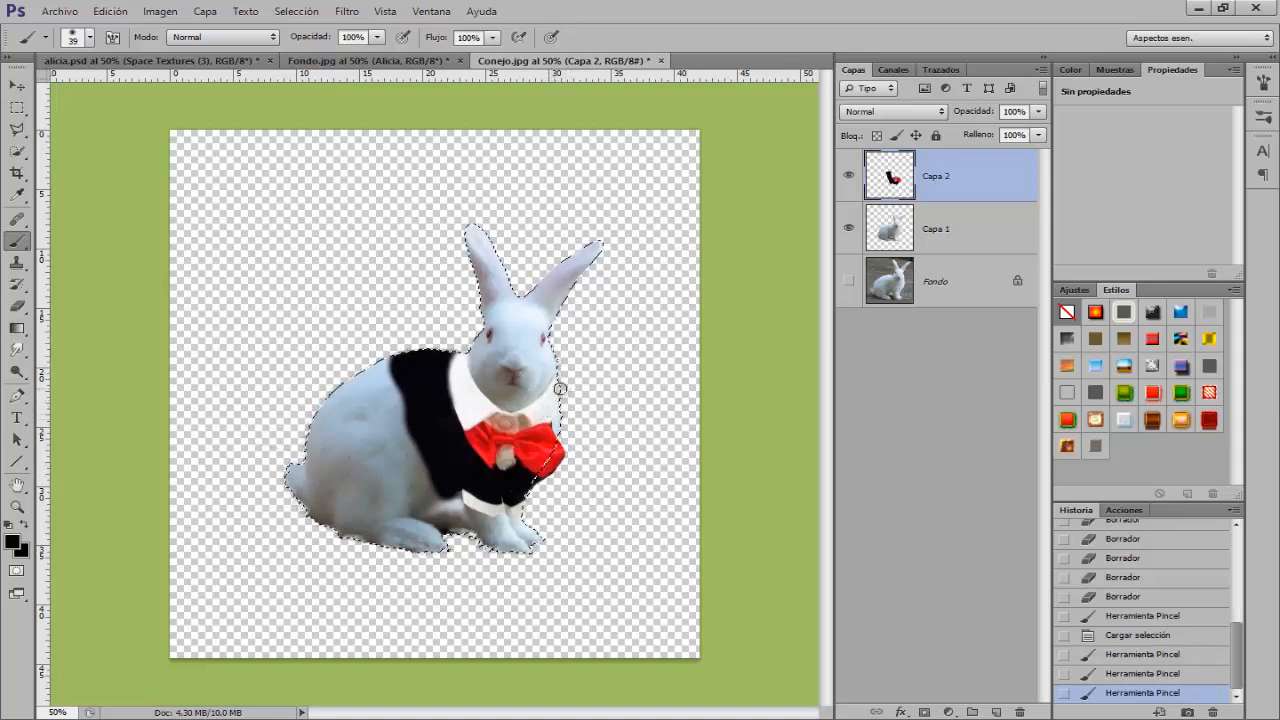
- Paint the collar's far edge white, extend the bow tie's tip in its sampled red, deselect, and compare with the clothing layer hidden
key(x)
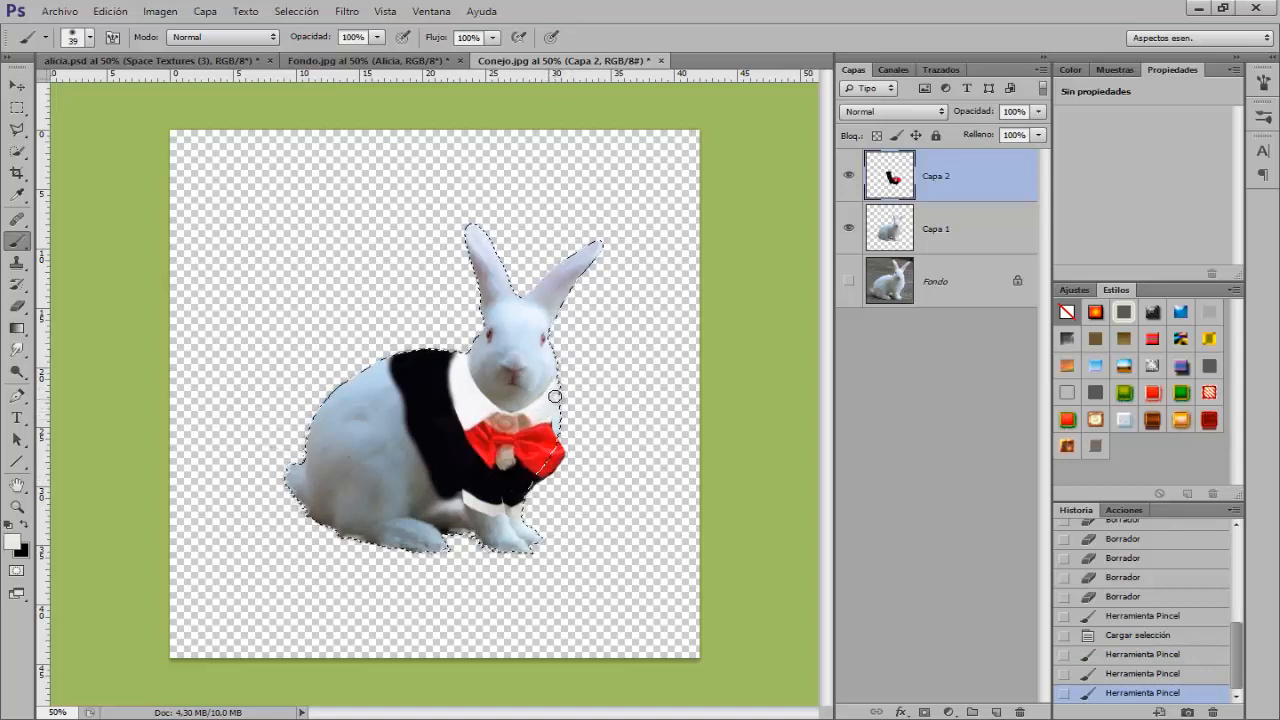
click(556, 384)
alt+click(557, 424)
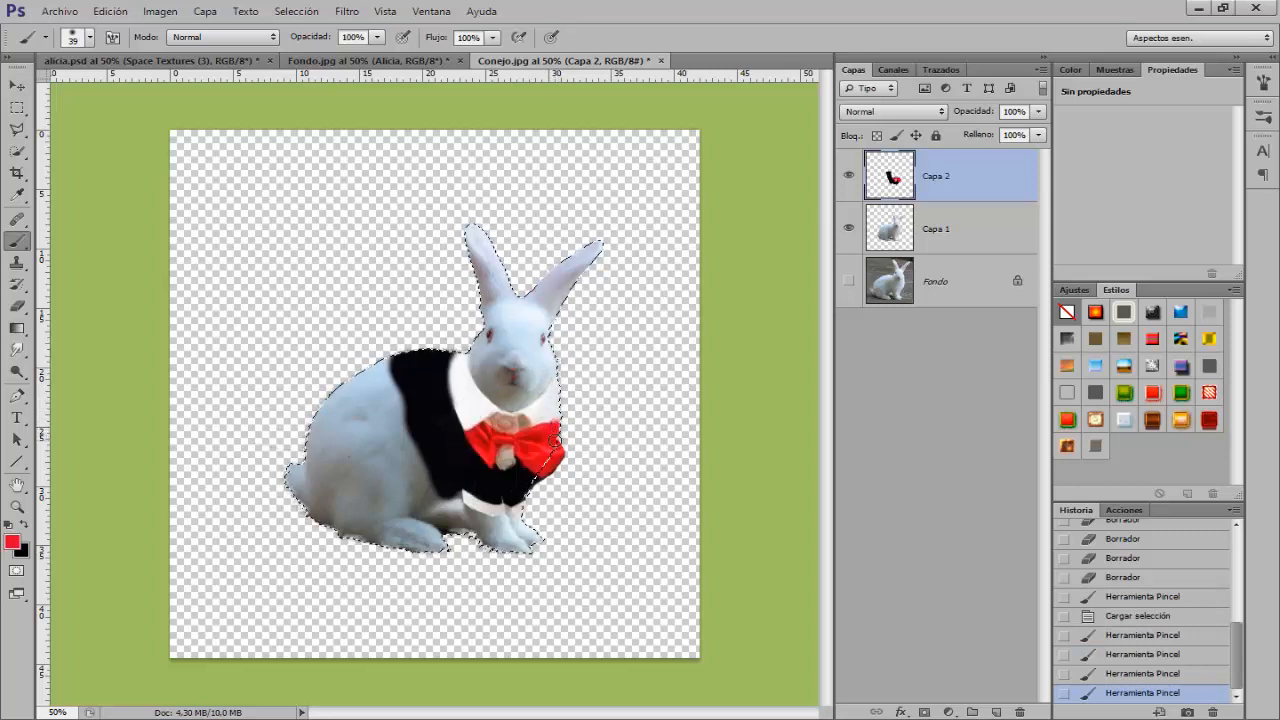
click(558, 430)
key(ctrl+d)
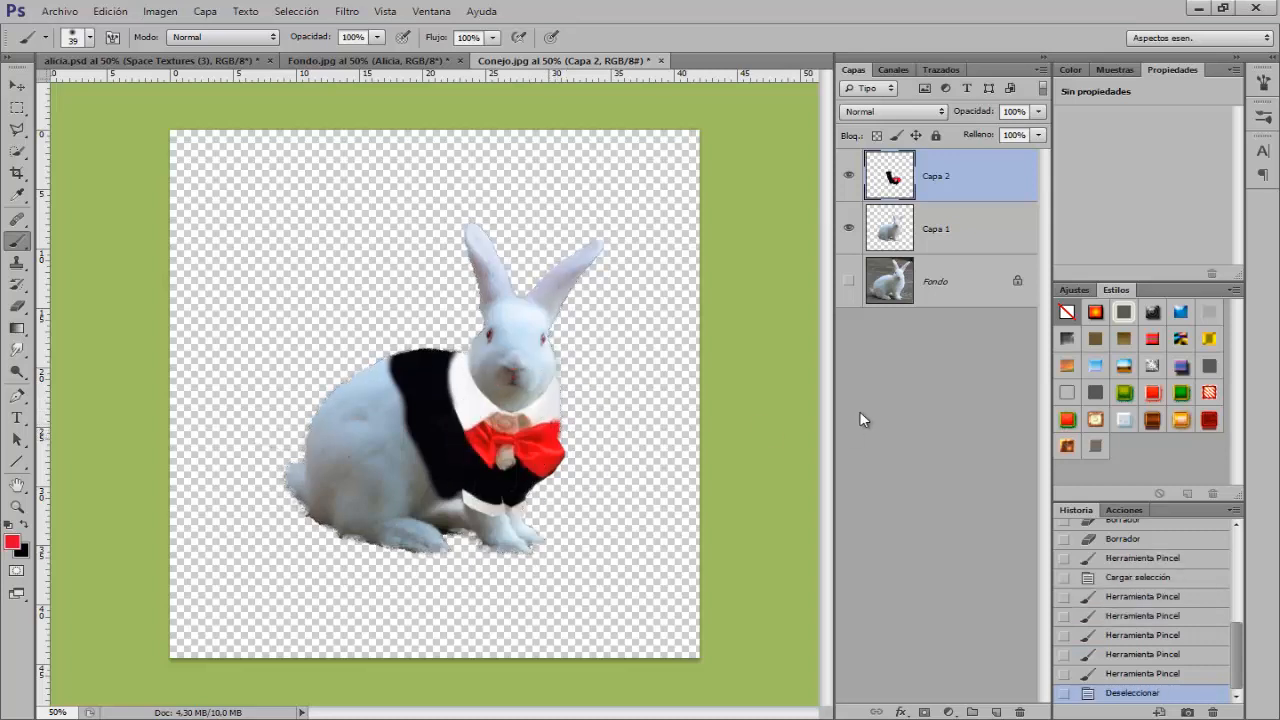
click(849, 176)
click(849, 176)
- Place Reloj.jpg over the dressed rabbit and scale it proportionally to 2.82%
click(59, 11)
click(244, 286)
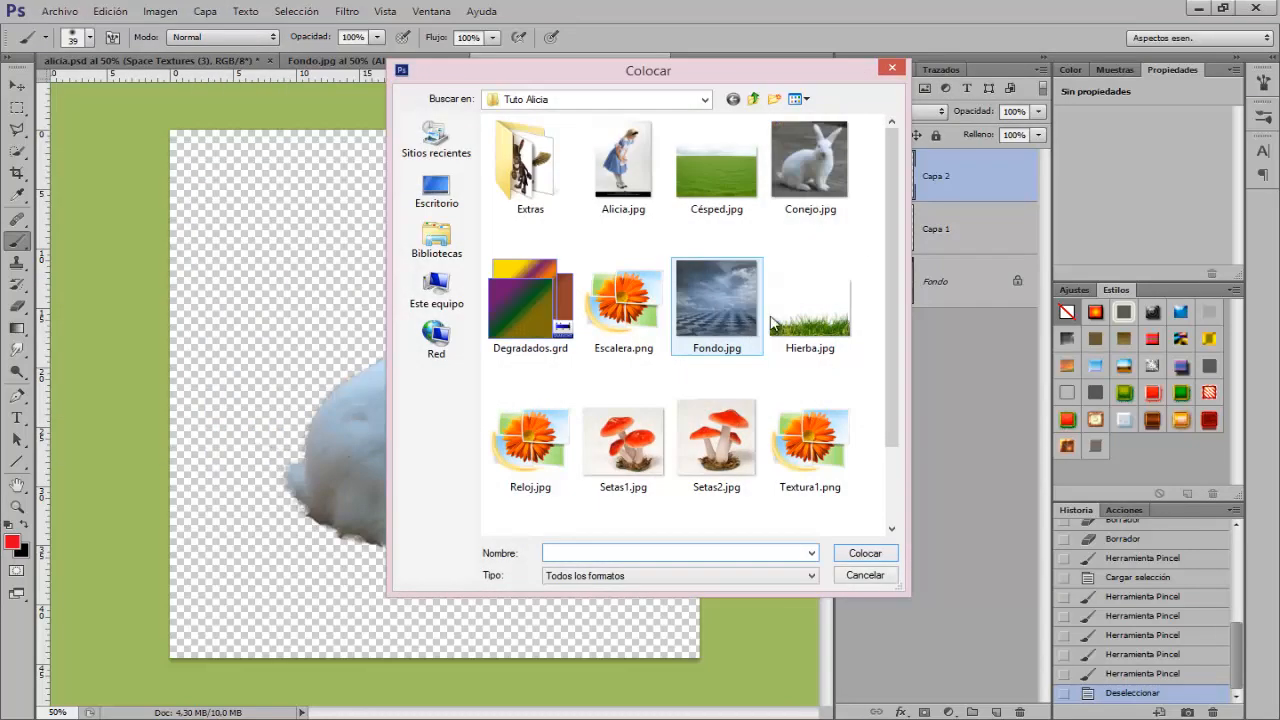
scroll(889, 310, down, 2)
click(560, 372)
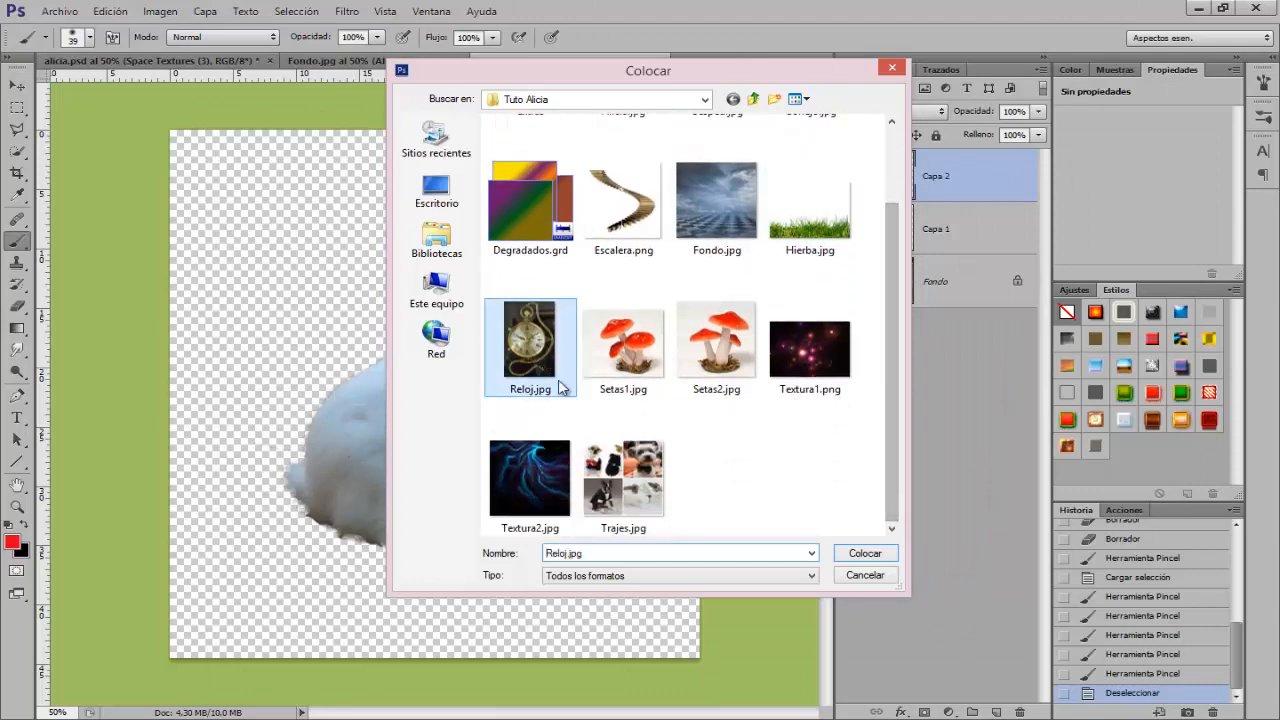
click(857, 553)
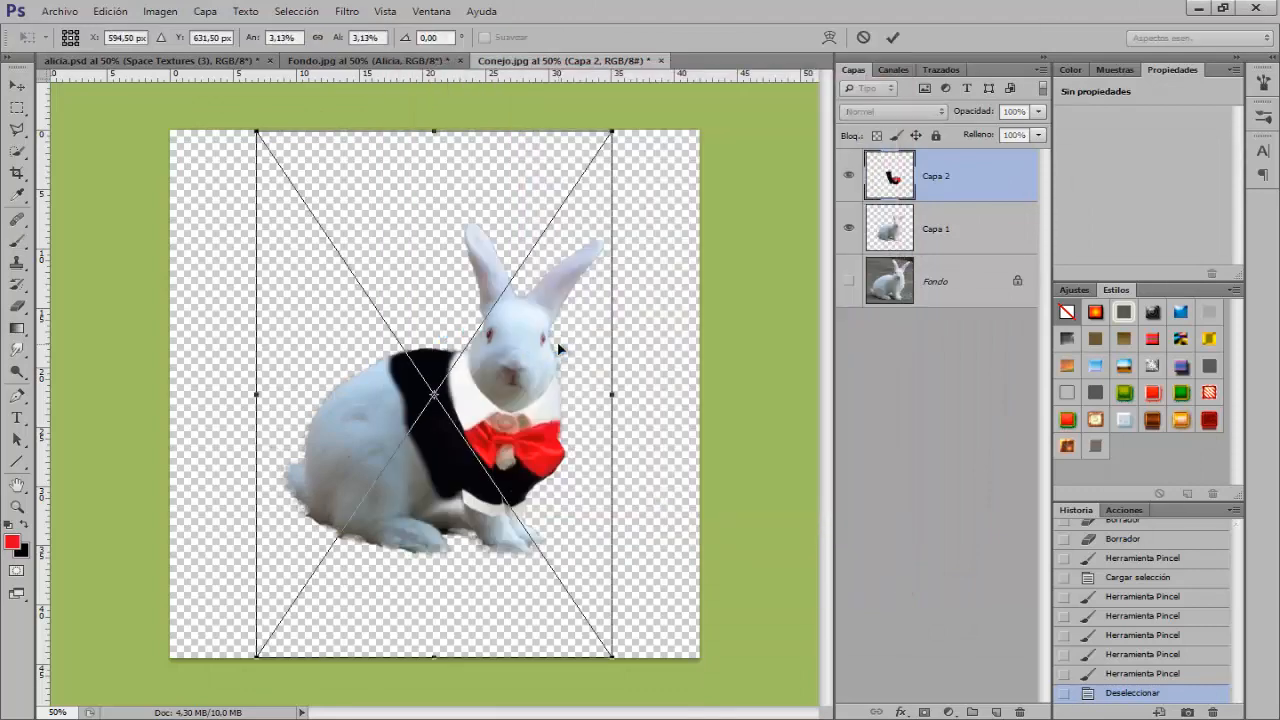
drag(619, 141, 580, 183)
drag(479, 446, 513, 419)
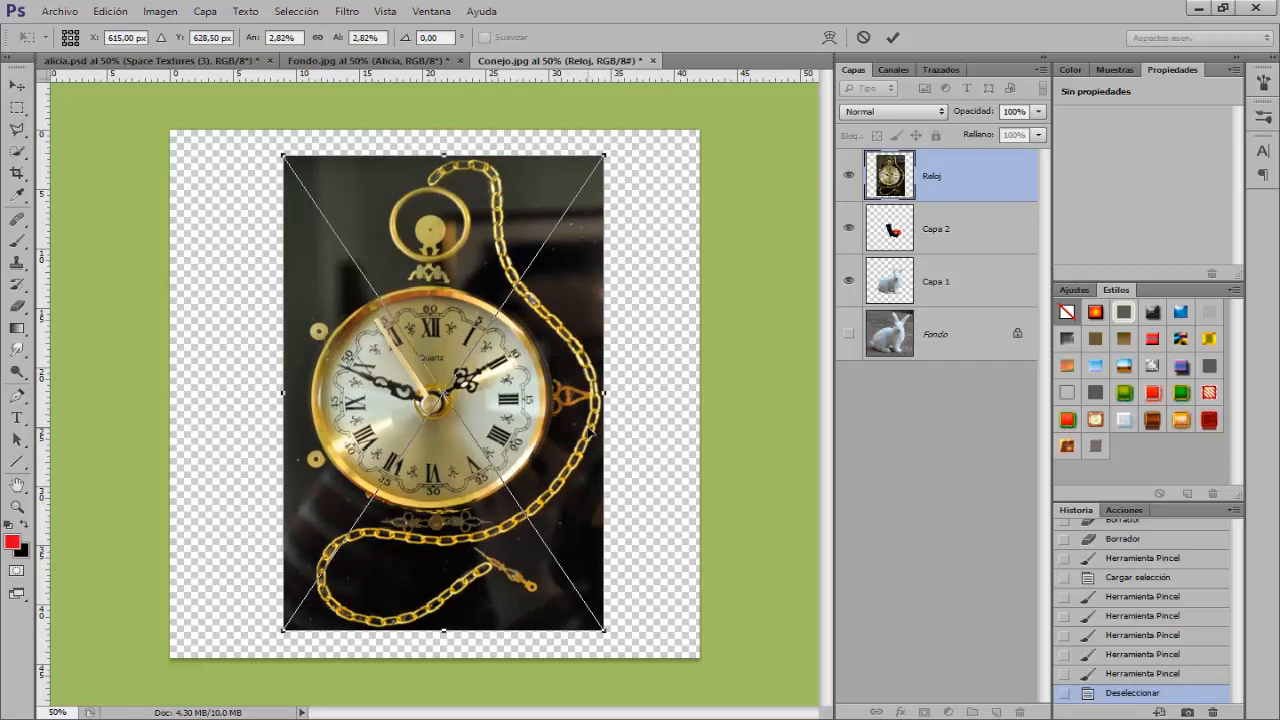
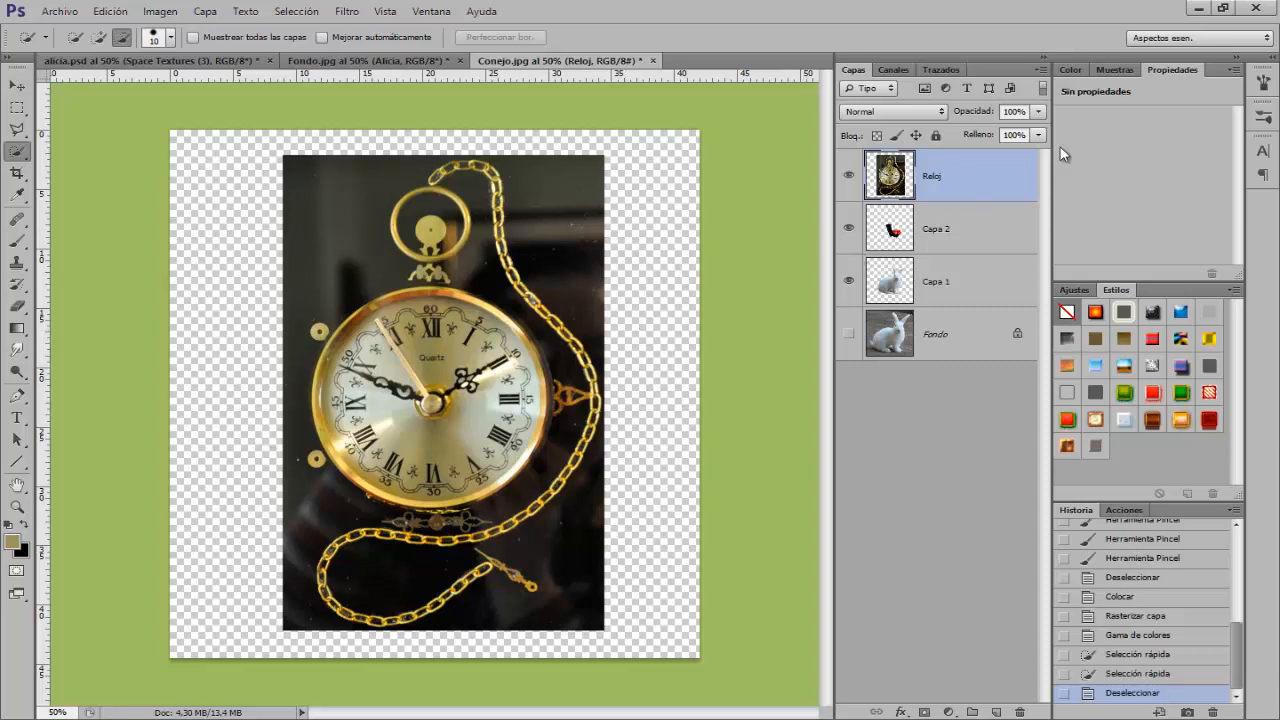
- Compare the red, green and blue channels of the pocket watch photo and duplicate the Rojo channel
alt+click(850, 177)
click(896, 70)
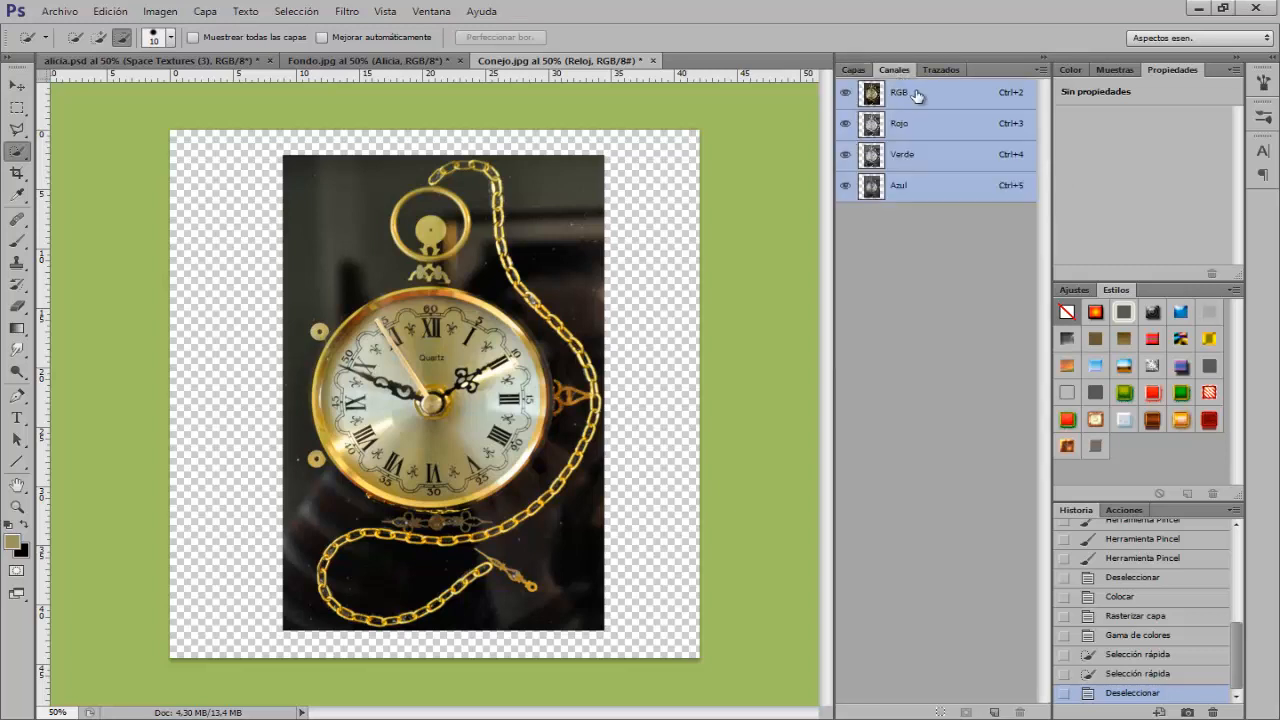
click(903, 125)
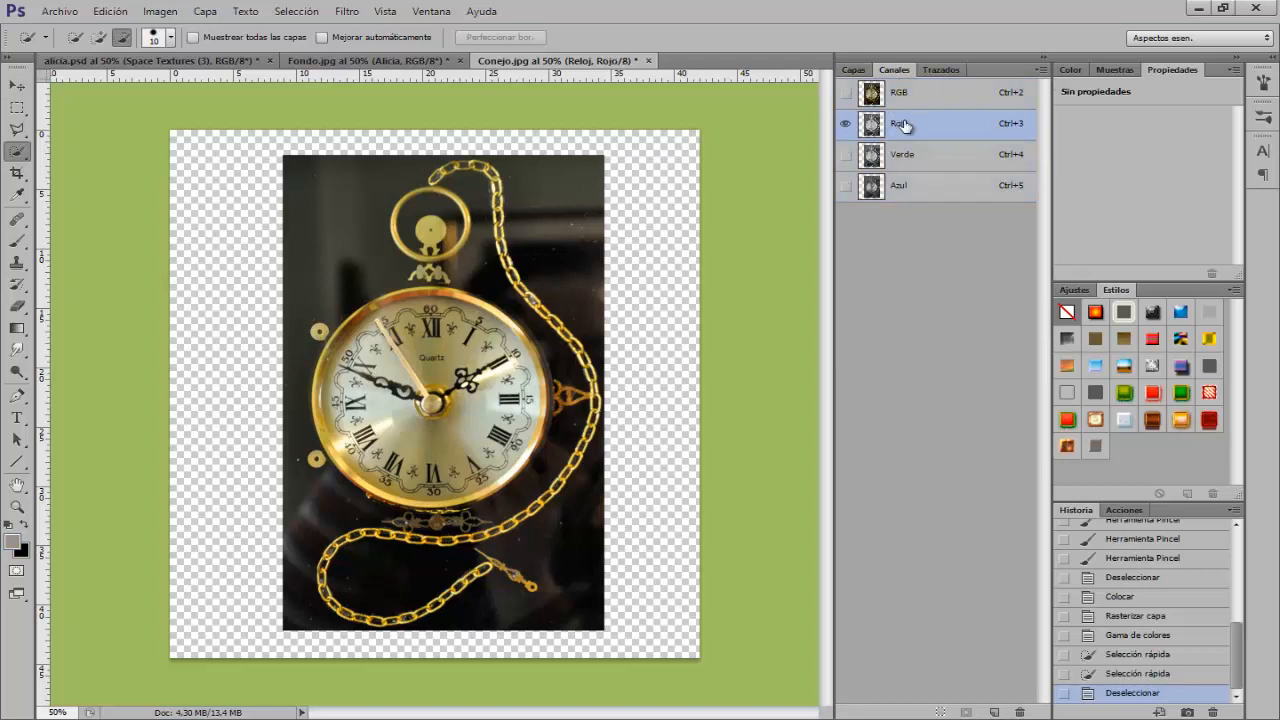
click(903, 157)
click(901, 186)
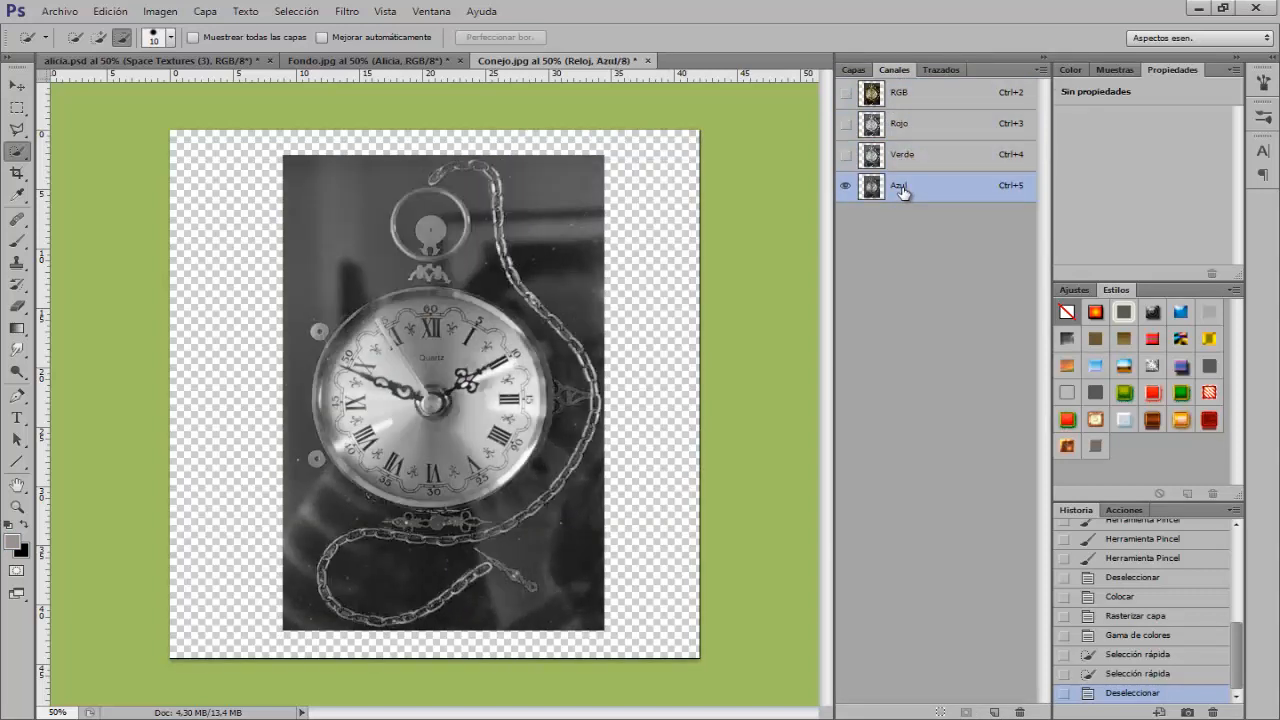
click(901, 128)
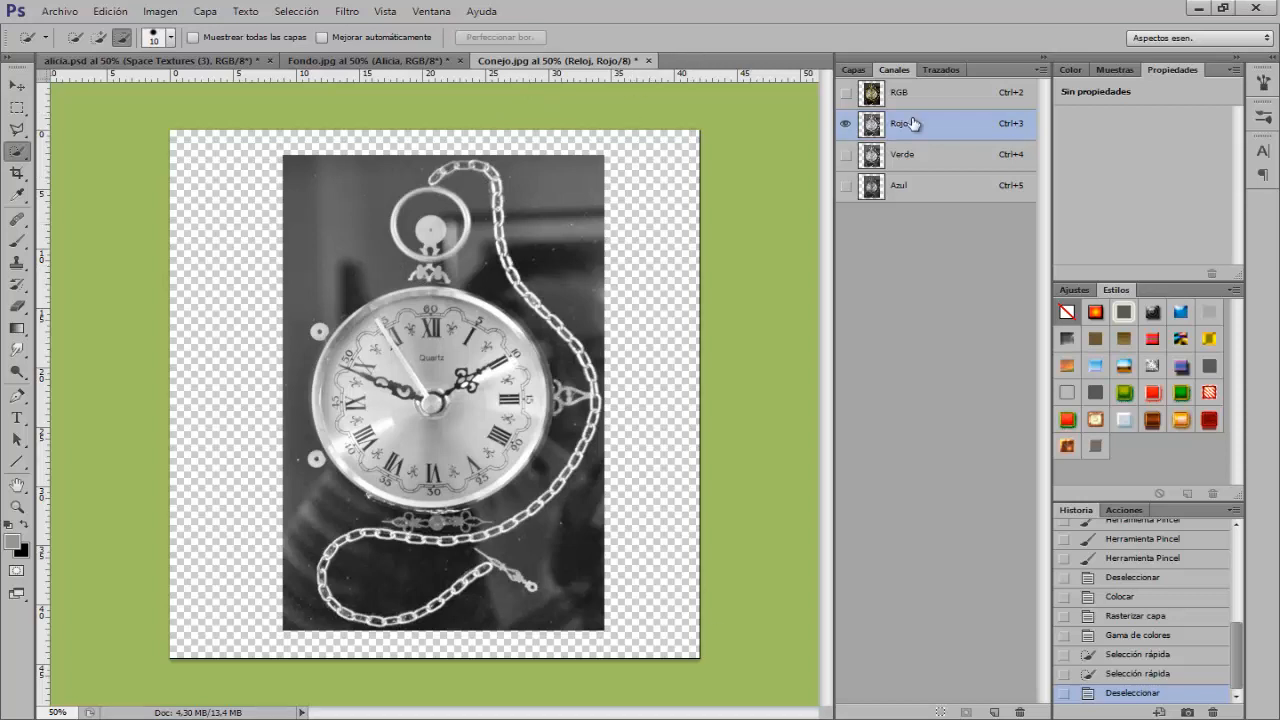
drag(894, 134, 998, 710)
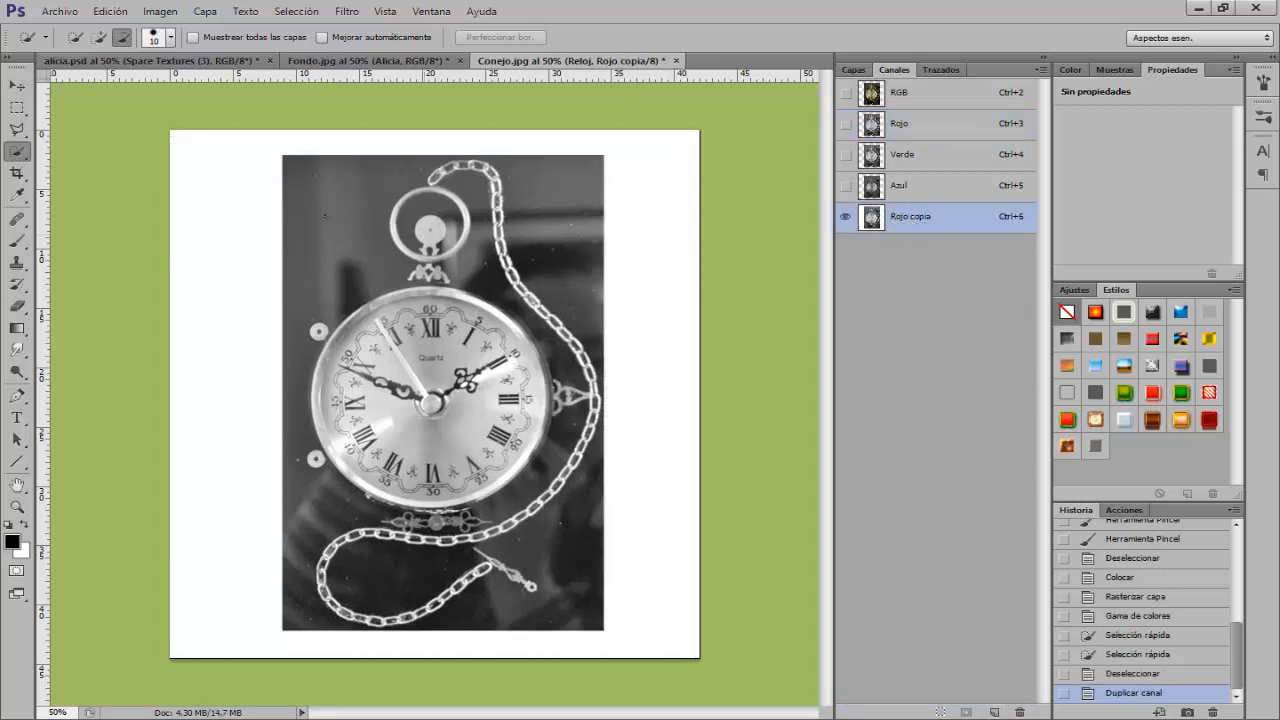
- Set up the Brush tool with the Superponer blend mode for painting on the Rojo copia channel
click(16, 242)
right_click(16, 242)
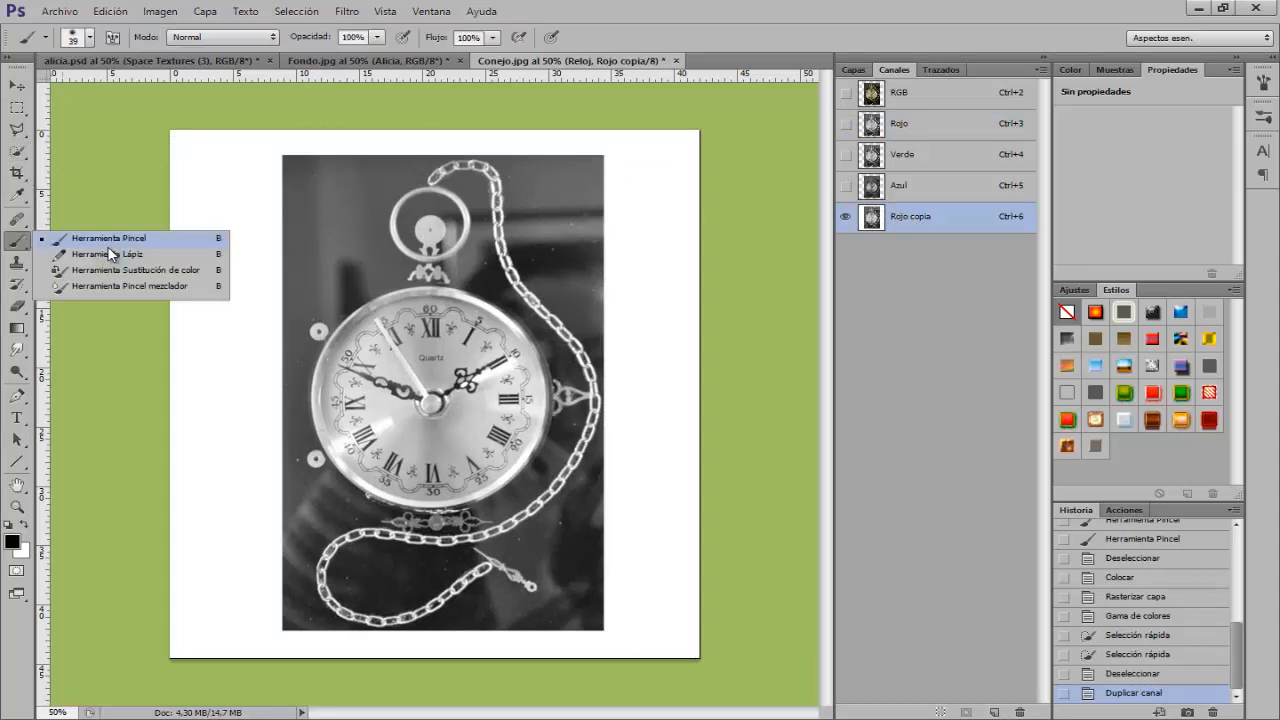
click(107, 239)
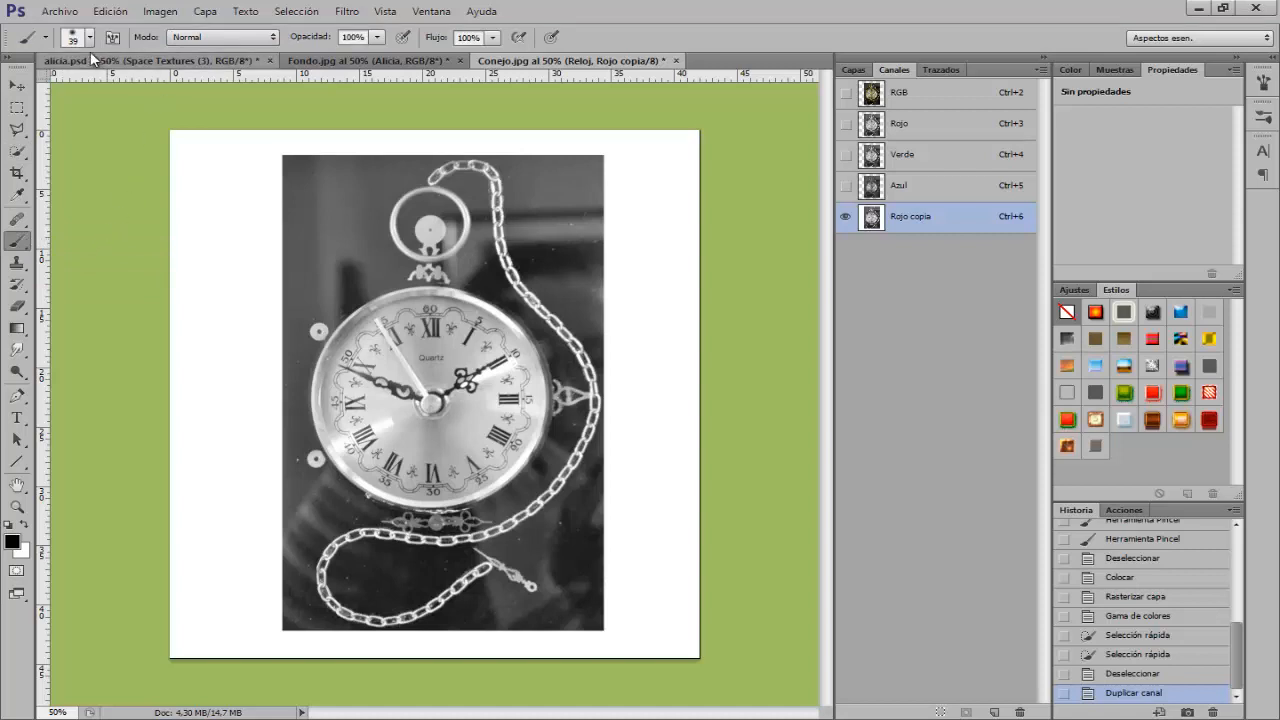
click(222, 38)
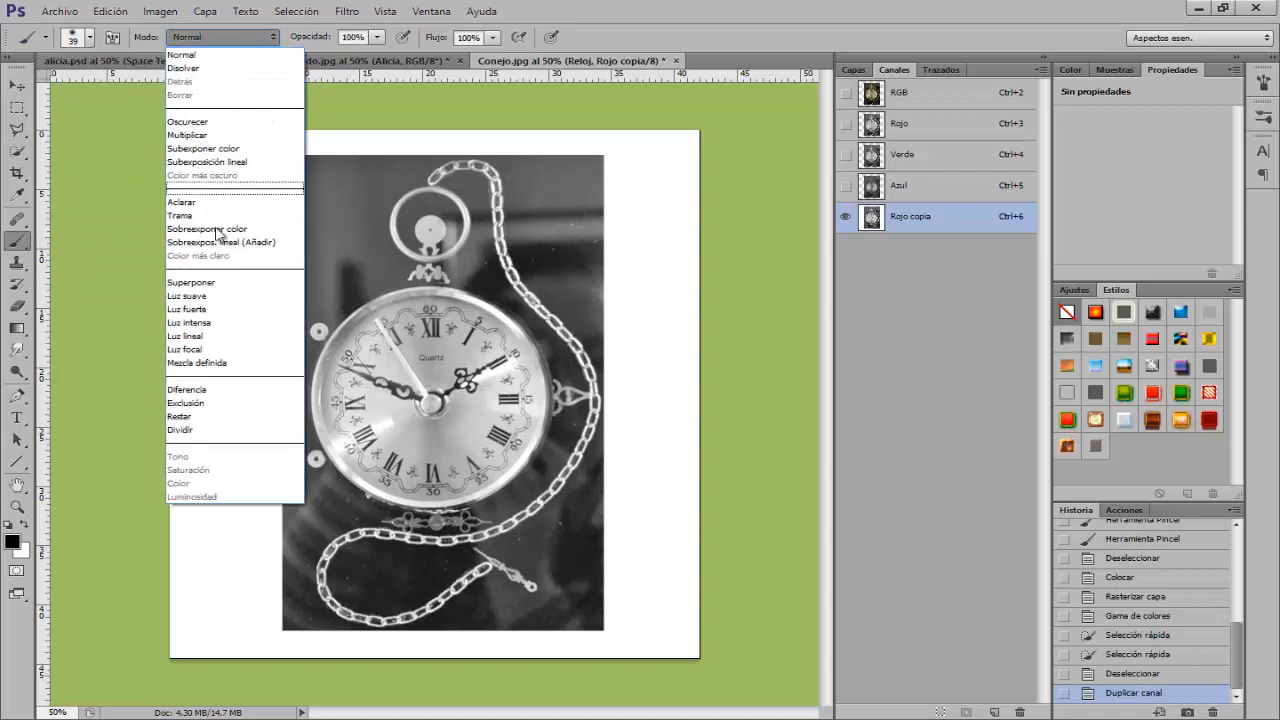
click(212, 285)
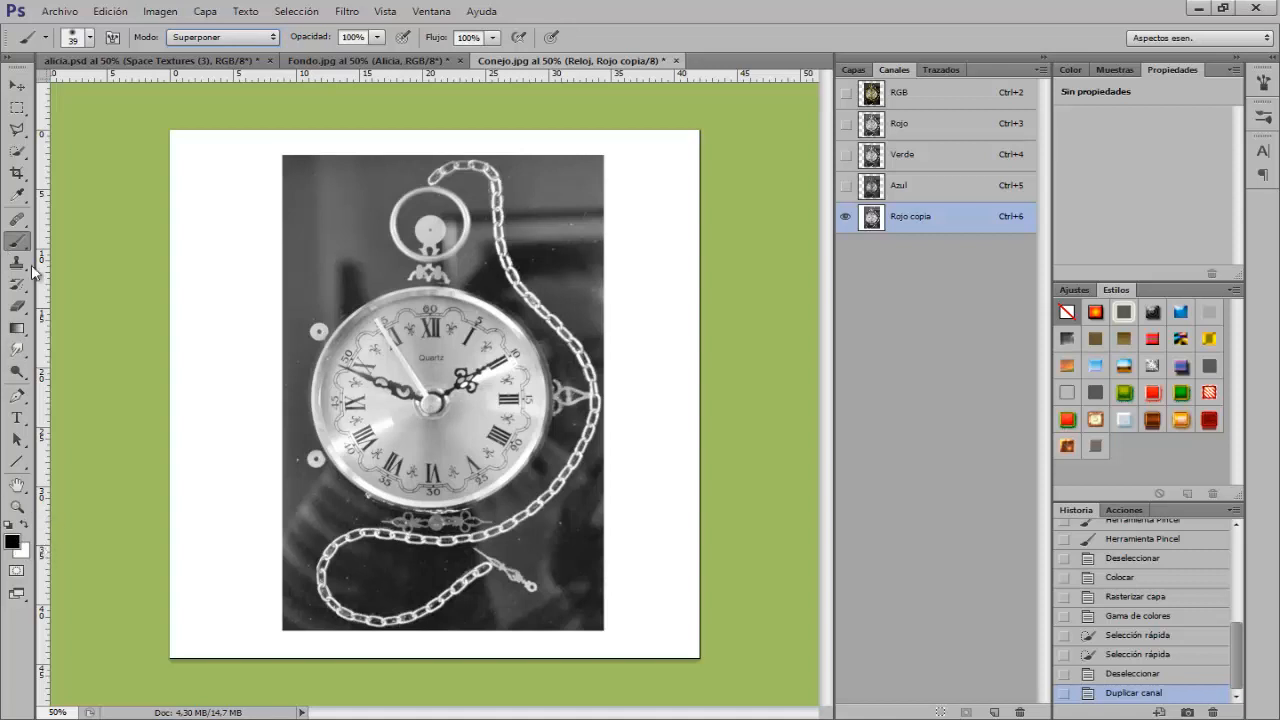
- Lighten the watch face on Rojo copia using the Sobreexponer tool at size 67, Medios tonos range and 100% exposure
click(20, 374)
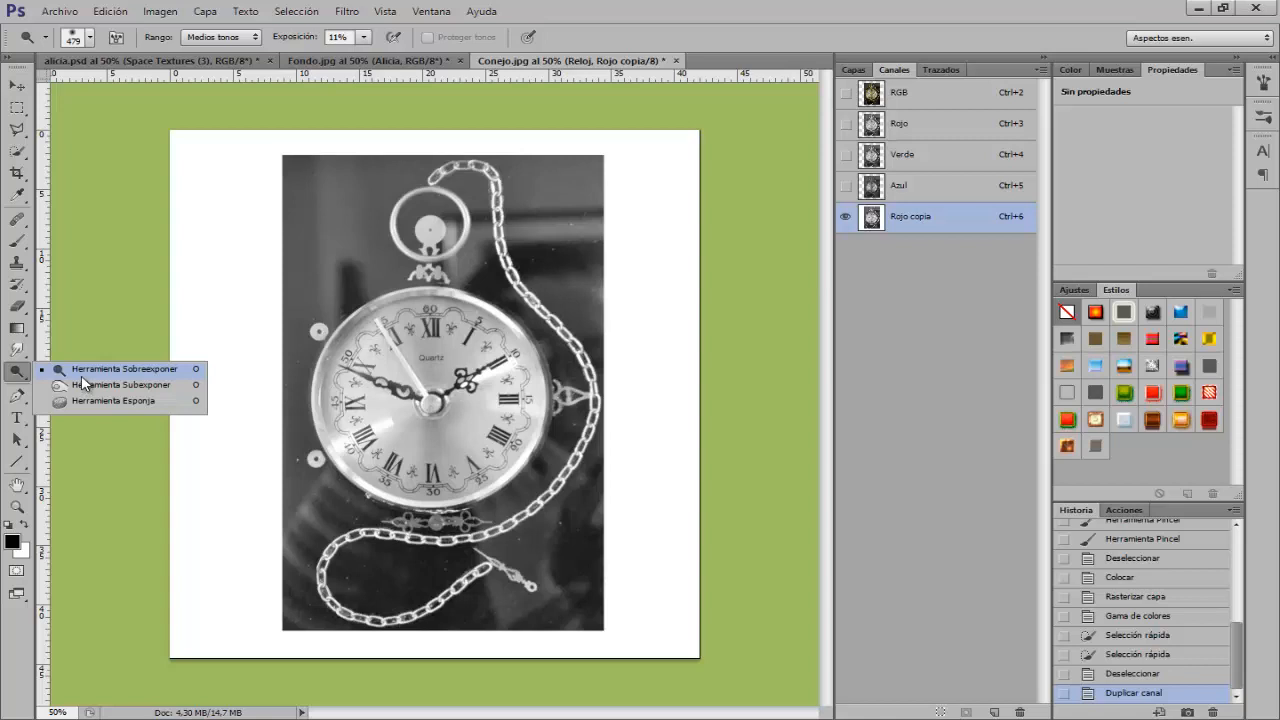
click(82, 370)
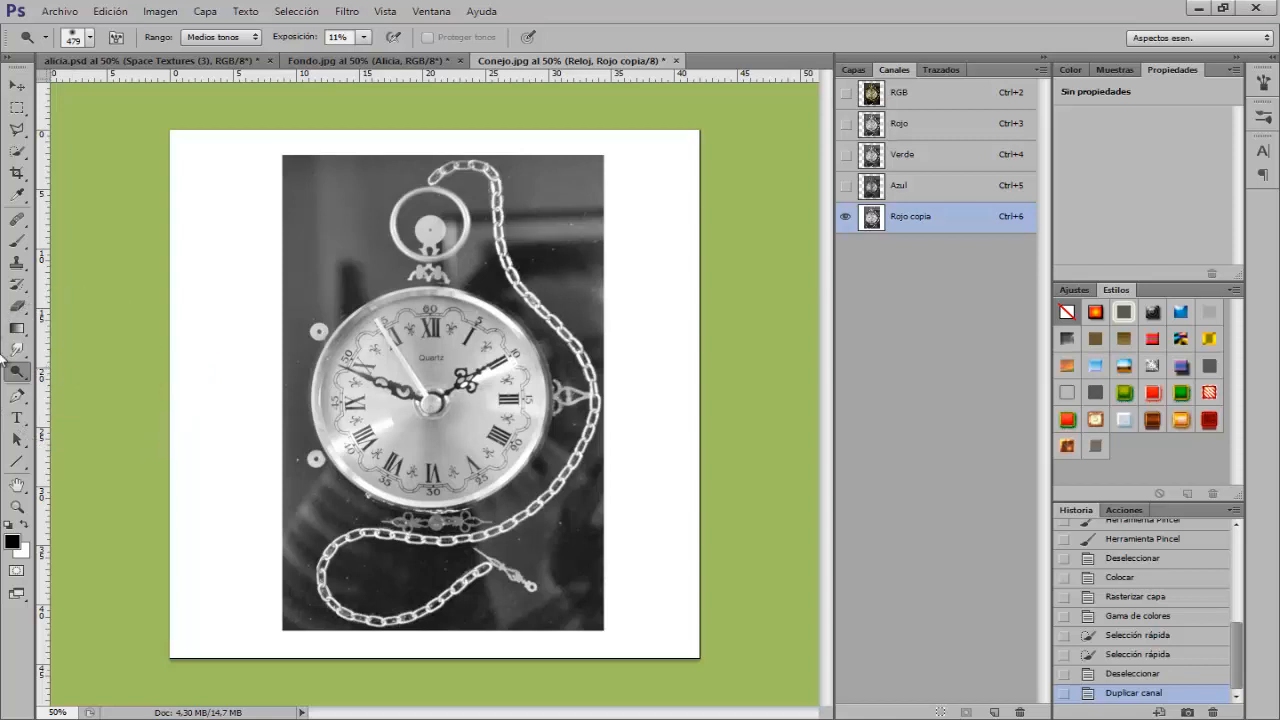
drag(484, 305, 300, 321)
drag(290, 44, 413, 44)
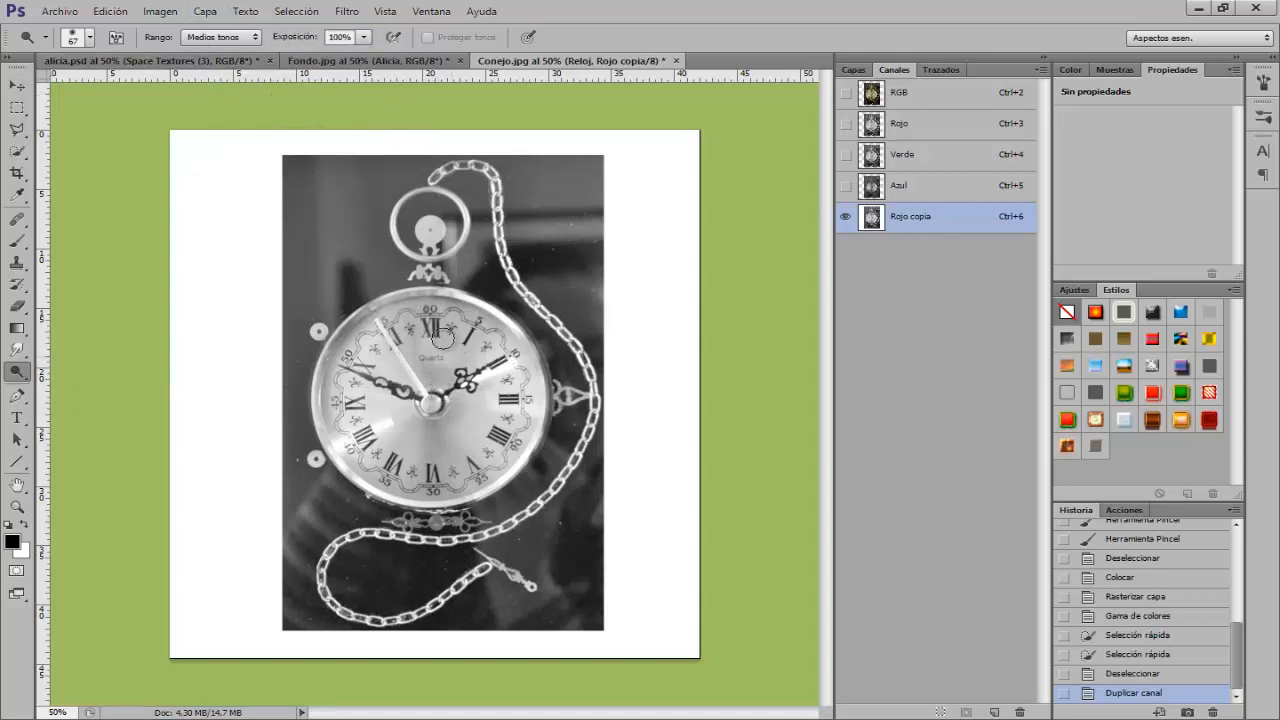
mouse_move(443, 338)
mouse_down()
mouse_move(440, 370)
mouse_move(390, 385)
mouse_move(460, 380)
mouse_move(426, 441)
mouse_move(384, 387)
mouse_move(460, 429)
mouse_move(359, 401)
mouse_move(382, 354)
mouse_move(361, 315)
mouse_move(360, 340)
mouse_up()
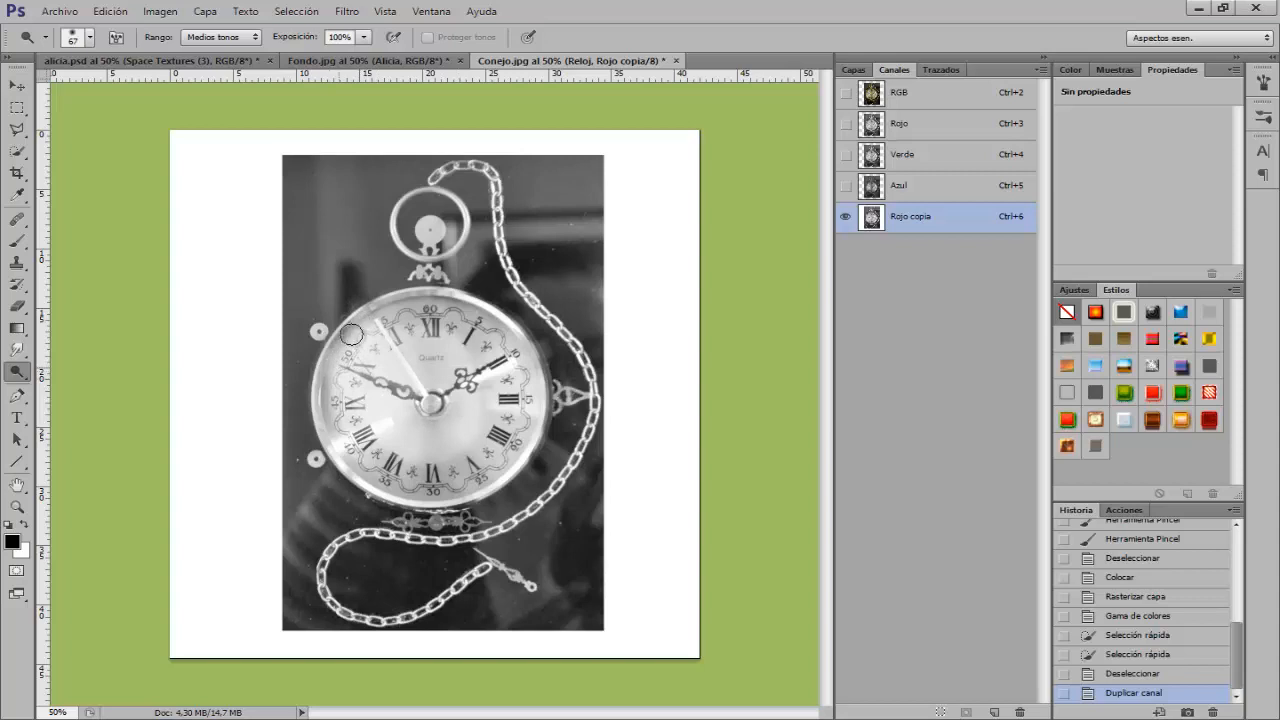
mouse_move(348, 410)
mouse_down()
mouse_move(372, 466)
mouse_move(365, 445)
mouse_move(443, 466)
mouse_move(493, 430)
mouse_move(496, 448)
mouse_move(486, 348)
mouse_move(463, 377)
mouse_up()
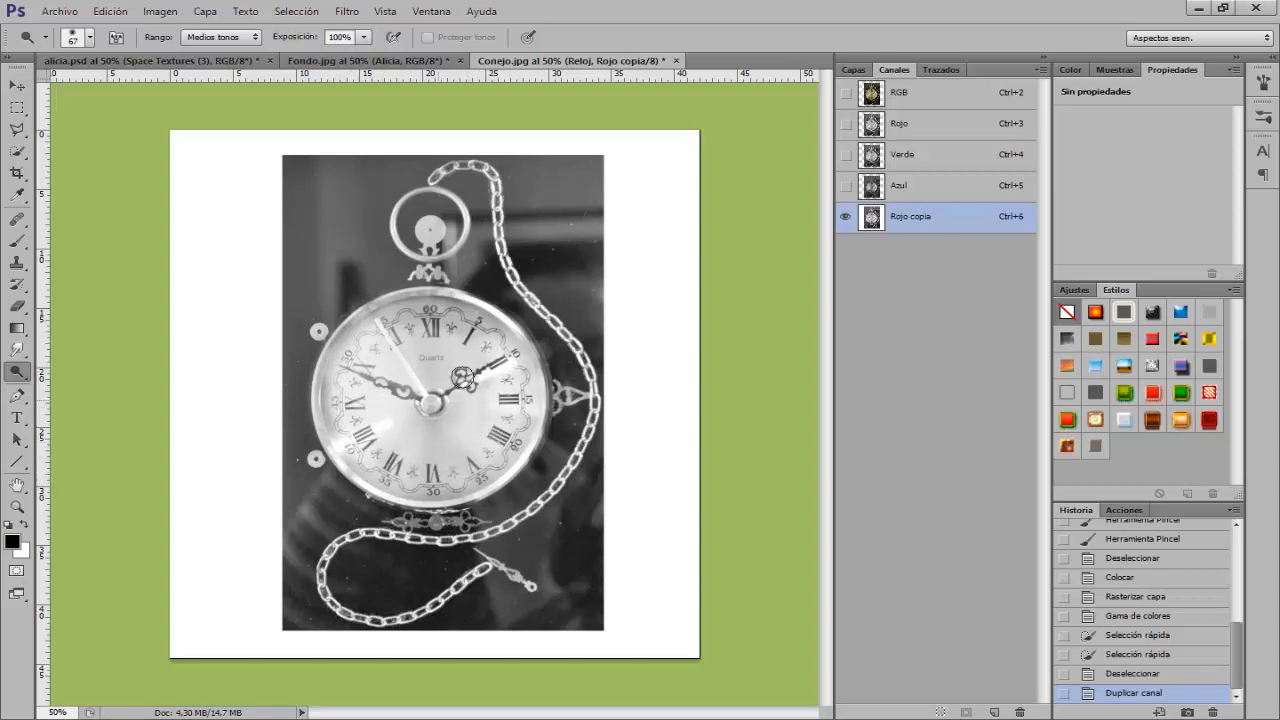
drag(422, 340, 421, 323)
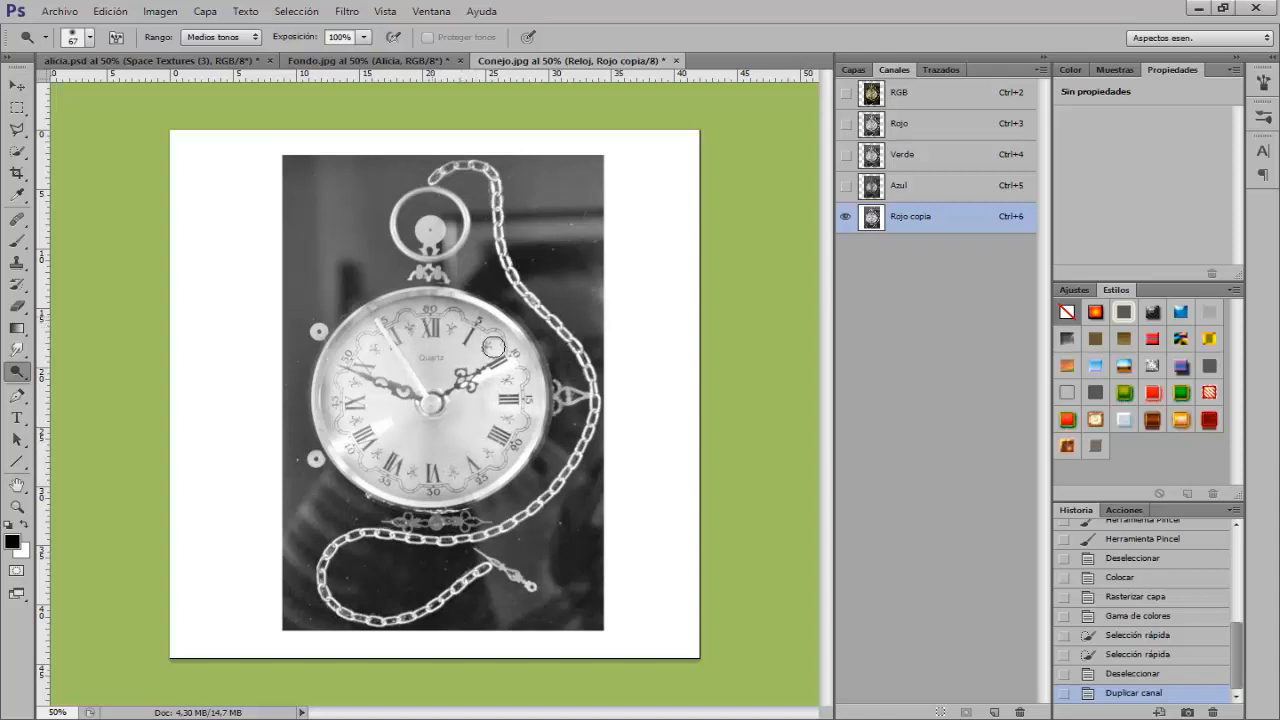
drag(499, 387, 449, 351)
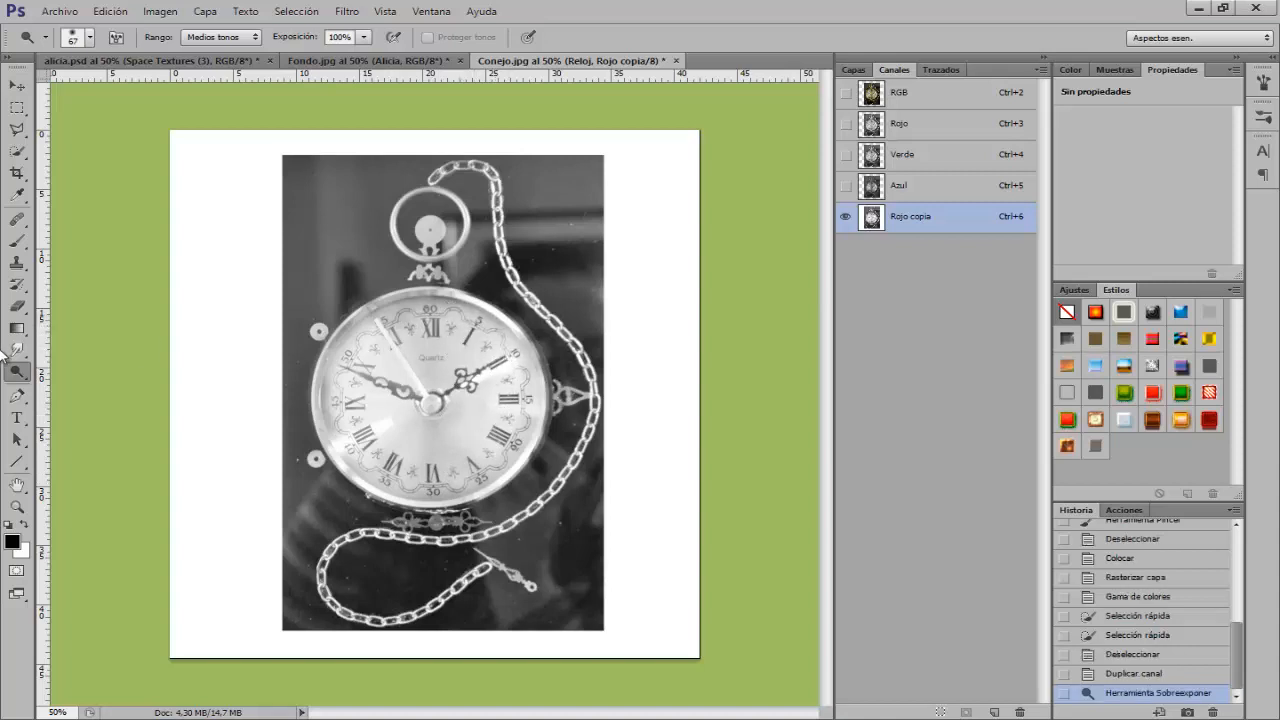
- Darken the background beside the watch using the Subexponer tool at size 93, Medios tonos range and 100% exposure
right_click(17, 372)
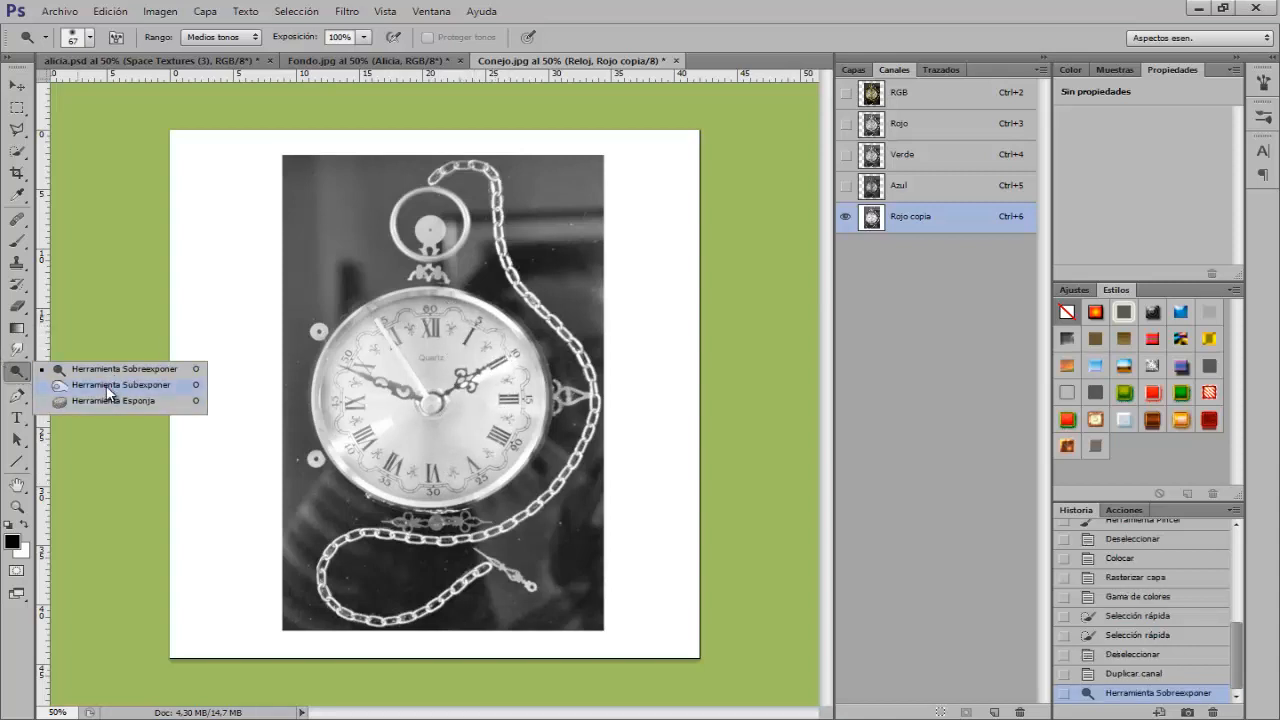
click(118, 385)
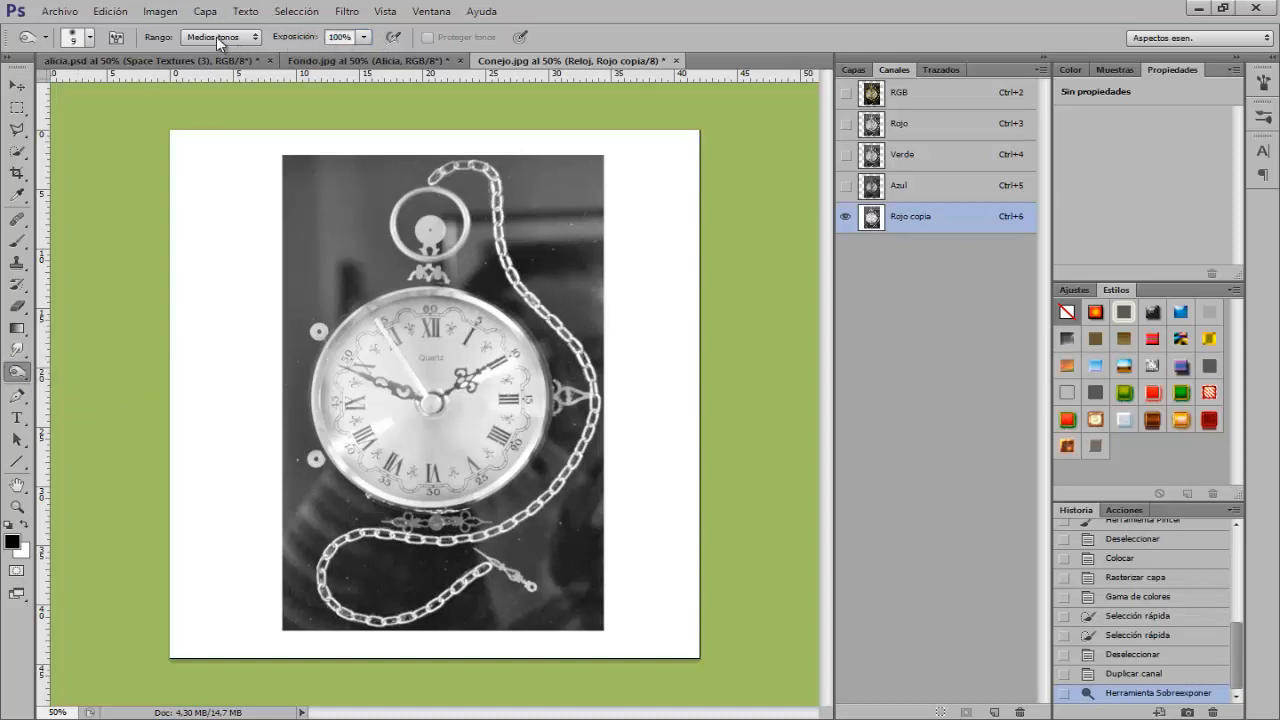
alt+right_click(331, 247)
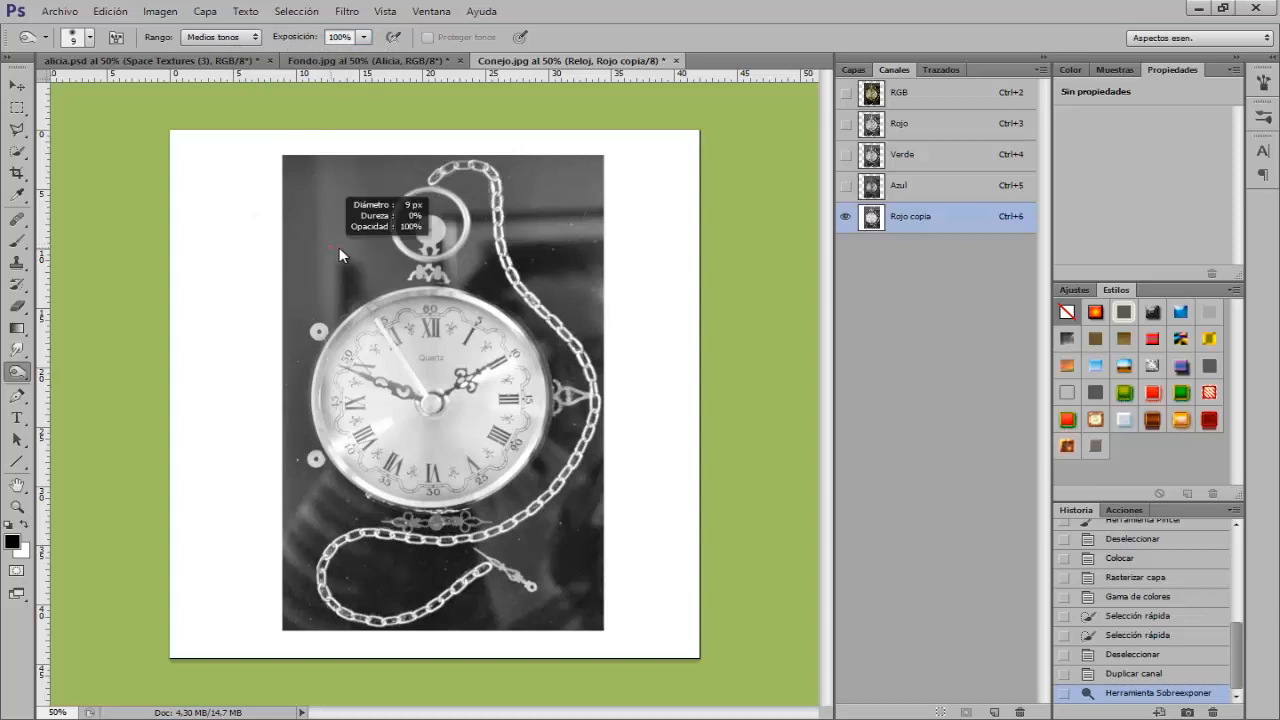
mouse_move(349, 248)
mouse_down()
mouse_move(293, 253)
mouse_move(334, 185)
mouse_move(295, 174)
mouse_move(388, 178)
mouse_move(303, 268)
mouse_move(311, 330)
mouse_up()
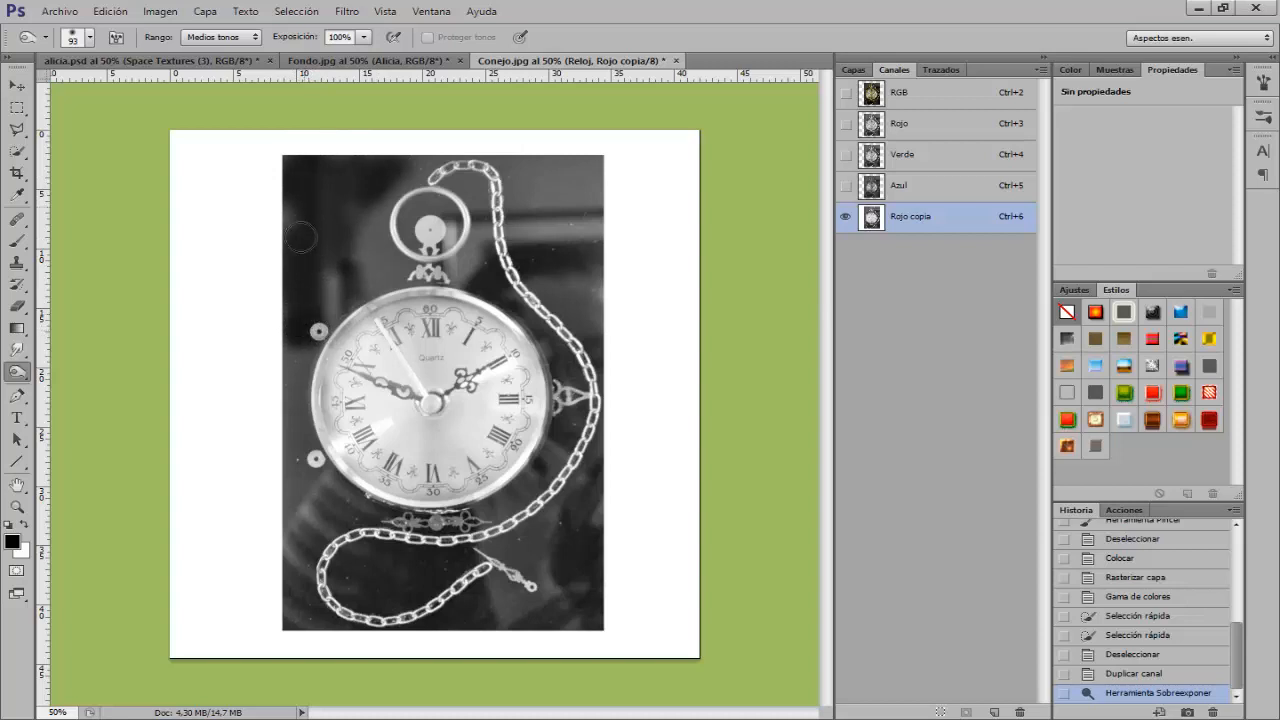
mouse_move(303, 237)
mouse_down()
mouse_move(285, 289)
mouse_move(314, 301)
mouse_move(312, 331)
mouse_move(347, 261)
mouse_move(361, 148)
mouse_move(314, 205)
mouse_move(175, 208)
mouse_up()
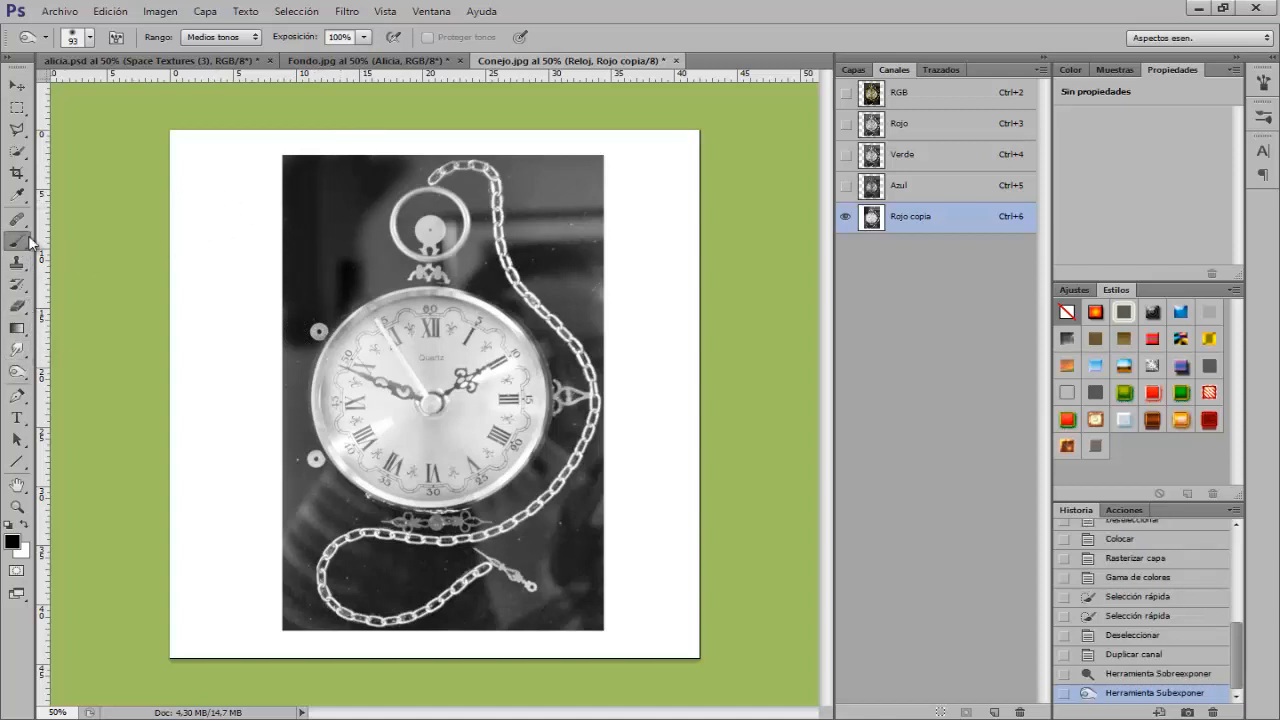
- Paint the background around the watch and chain black with the Brush in Superponer mode, undoing the last stray change
drag(17, 240, 130, 240)
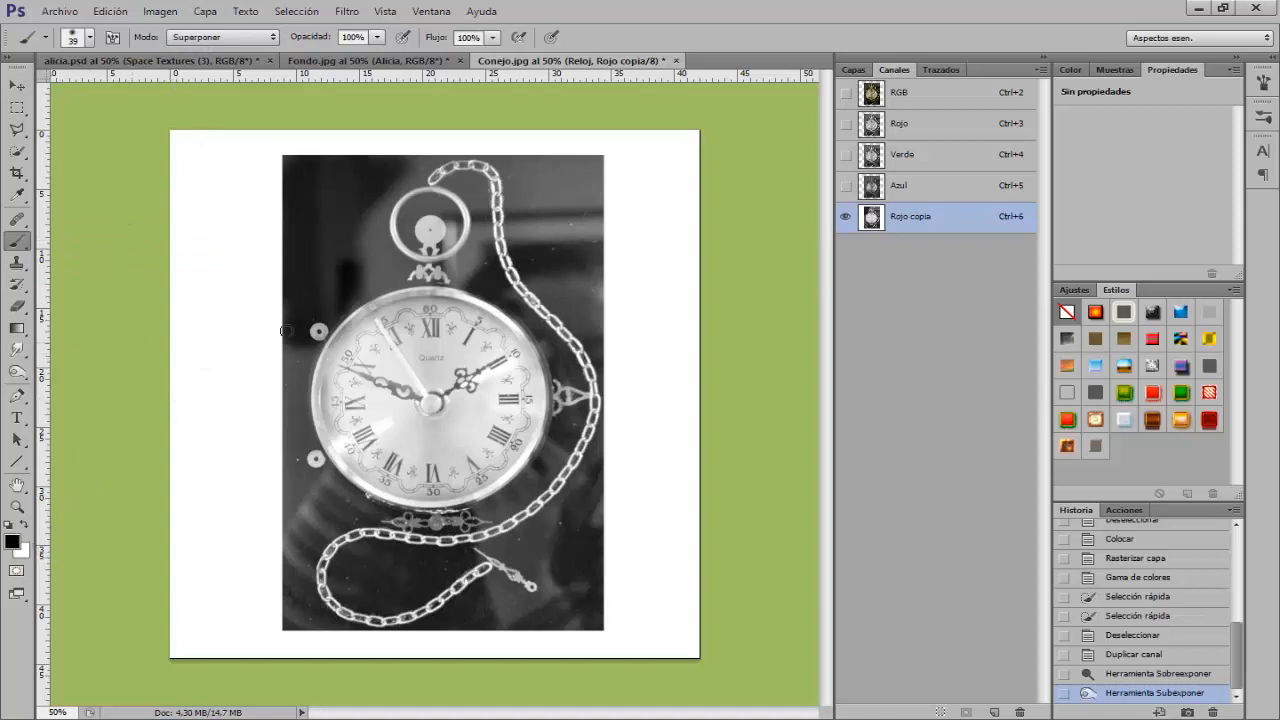
drag(314, 264, 335, 265)
mouse_move(294, 169)
mouse_down()
mouse_move(292, 216)
mouse_move(345, 203)
mouse_move(313, 230)
mouse_up()
mouse_move(529, 150)
mouse_down()
mouse_move(575, 217)
mouse_move(617, 211)
mouse_move(521, 213)
mouse_move(501, 199)
mouse_move(505, 219)
mouse_move(499, 158)
mouse_move(451, 160)
mouse_move(507, 158)
mouse_move(484, 176)
mouse_move(512, 207)
mouse_move(551, 174)
mouse_move(519, 167)
mouse_move(523, 178)
mouse_move(586, 176)
mouse_move(524, 238)
mouse_move(569, 270)
mouse_move(578, 218)
mouse_move(574, 290)
mouse_move(544, 278)
mouse_move(600, 339)
mouse_move(579, 282)
mouse_move(597, 290)
mouse_move(628, 372)
mouse_move(628, 393)
mouse_move(617, 378)
mouse_move(626, 440)
mouse_move(621, 418)
mouse_move(592, 518)
mouse_move(591, 507)
mouse_move(574, 521)
mouse_move(594, 498)
mouse_move(545, 544)
mouse_move(525, 541)
mouse_move(525, 511)
mouse_move(569, 572)
mouse_move(547, 570)
mouse_move(613, 634)
mouse_move(592, 645)
mouse_move(500, 595)
mouse_move(471, 634)
mouse_move(320, 625)
mouse_move(271, 566)
mouse_move(286, 560)
mouse_move(274, 500)
mouse_move(298, 468)
mouse_move(277, 363)
mouse_move(274, 429)
mouse_move(286, 280)
mouse_move(355, 215)
mouse_move(372, 284)
mouse_move(366, 244)
mouse_up()
key(ctrl+z)
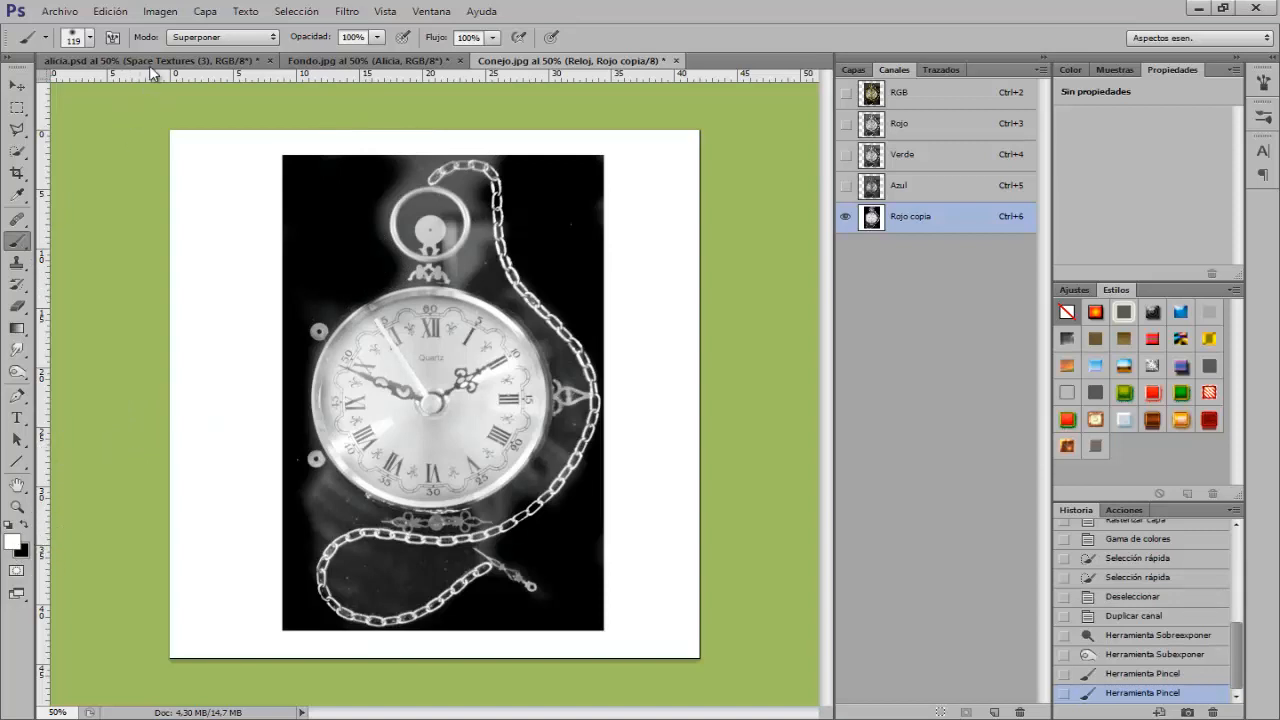
- Whiten the watch face, ring, chain and ornaments with a 119 px Superponer brush, and blacken the remaining grey haze around them
mouse_move(455, 395)
mouse_down()
mouse_move(430, 374)
mouse_move(429, 408)
mouse_move(358, 378)
mouse_move(424, 346)
mouse_move(462, 377)
mouse_move(424, 332)
mouse_move(381, 337)
mouse_move(353, 389)
mouse_move(359, 459)
mouse_move(394, 477)
mouse_move(327, 340)
mouse_move(343, 357)
mouse_move(320, 410)
mouse_move(323, 456)
mouse_move(372, 445)
mouse_move(423, 494)
mouse_move(397, 477)
mouse_move(475, 486)
mouse_move(392, 394)
mouse_move(420, 403)
mouse_move(387, 303)
mouse_move(391, 321)
mouse_move(471, 323)
mouse_move(517, 371)
mouse_move(501, 436)
mouse_move(514, 414)
mouse_move(493, 448)
mouse_move(393, 406)
mouse_move(427, 352)
mouse_move(403, 260)
mouse_up()
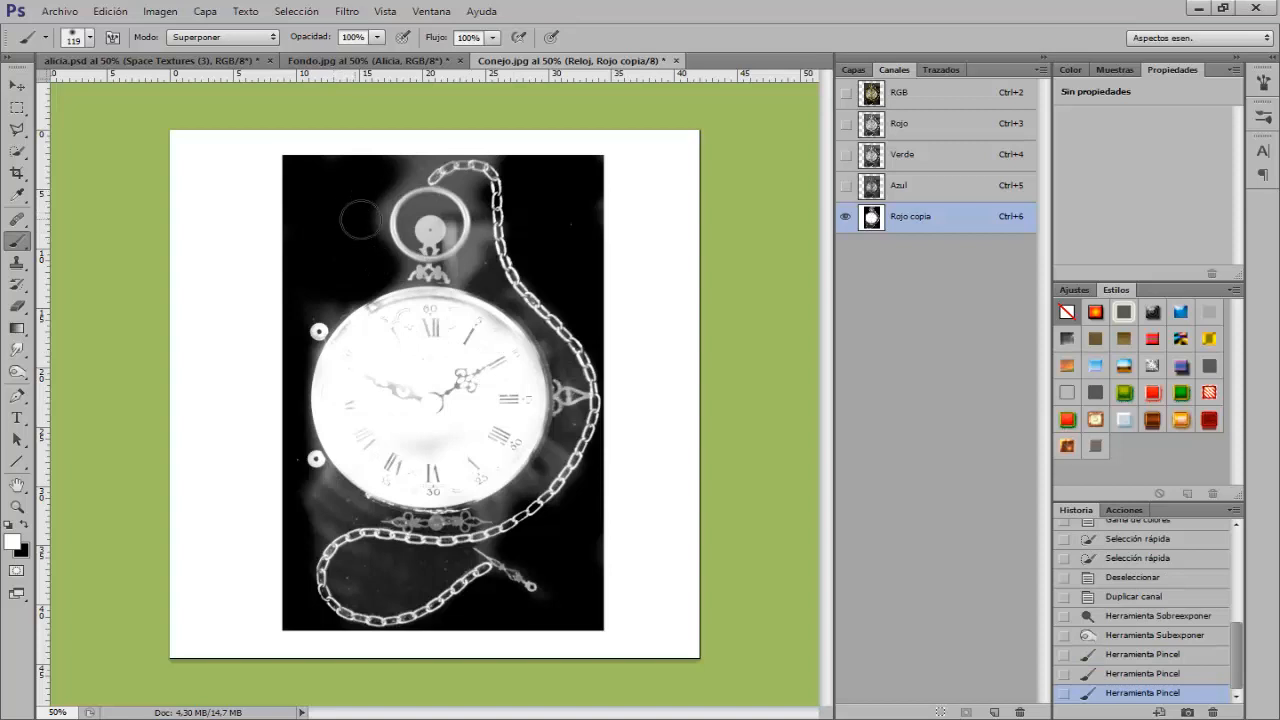
mouse_move(361, 221)
mouse_down()
mouse_move(392, 228)
mouse_move(408, 207)
mouse_move(470, 229)
mouse_move(444, 212)
mouse_move(407, 243)
mouse_move(431, 270)
mouse_move(438, 198)
mouse_move(465, 172)
mouse_move(541, 328)
mouse_move(595, 368)
mouse_move(595, 410)
mouse_move(522, 502)
mouse_move(382, 545)
mouse_move(326, 584)
mouse_move(353, 620)
mouse_move(466, 565)
mouse_move(522, 596)
mouse_move(504, 567)
mouse_move(536, 579)
mouse_move(507, 566)
mouse_up()
mouse_move(552, 391)
mouse_down()
mouse_move(580, 398)
mouse_move(506, 414)
mouse_up()
mouse_move(463, 518)
mouse_down()
mouse_move(412, 514)
mouse_move(488, 522)
mouse_up()
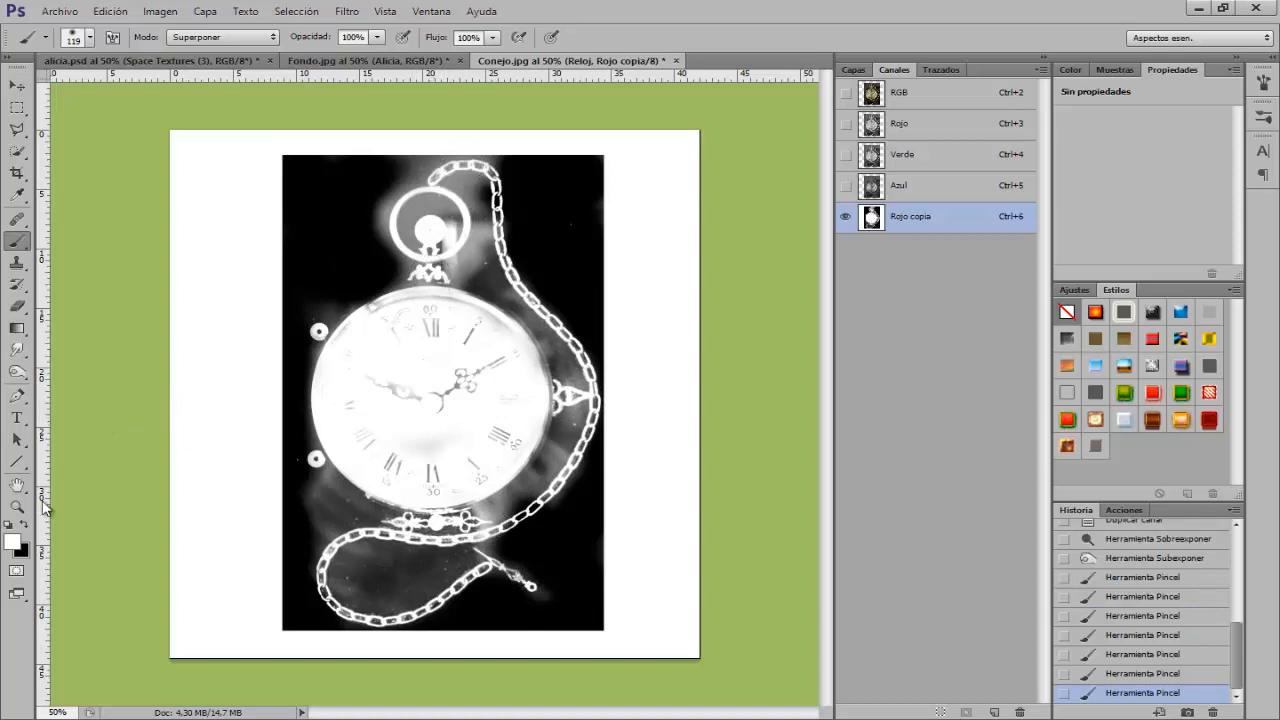
mouse_move(445, 285)
mouse_down()
mouse_move(404, 272)
mouse_move(477, 268)
mouse_move(374, 220)
mouse_move(462, 201)
mouse_move(441, 160)
mouse_move(410, 205)
mouse_move(495, 252)
mouse_move(468, 232)
mouse_move(460, 162)
mouse_move(438, 168)
mouse_move(551, 268)
mouse_move(560, 320)
mouse_move(550, 310)
mouse_move(618, 436)
mouse_move(586, 432)
mouse_move(590, 422)
mouse_move(560, 455)
mouse_move(575, 462)
mouse_move(490, 506)
mouse_move(561, 502)
mouse_move(492, 552)
mouse_move(526, 605)
mouse_move(381, 600)
mouse_move(438, 608)
mouse_move(383, 601)
mouse_move(398, 598)
mouse_move(377, 590)
mouse_move(413, 567)
mouse_move(350, 550)
mouse_move(307, 494)
mouse_move(289, 493)
mouse_move(306, 479)
mouse_move(279, 430)
mouse_move(373, 520)
mouse_move(437, 548)
mouse_move(355, 513)
mouse_up()
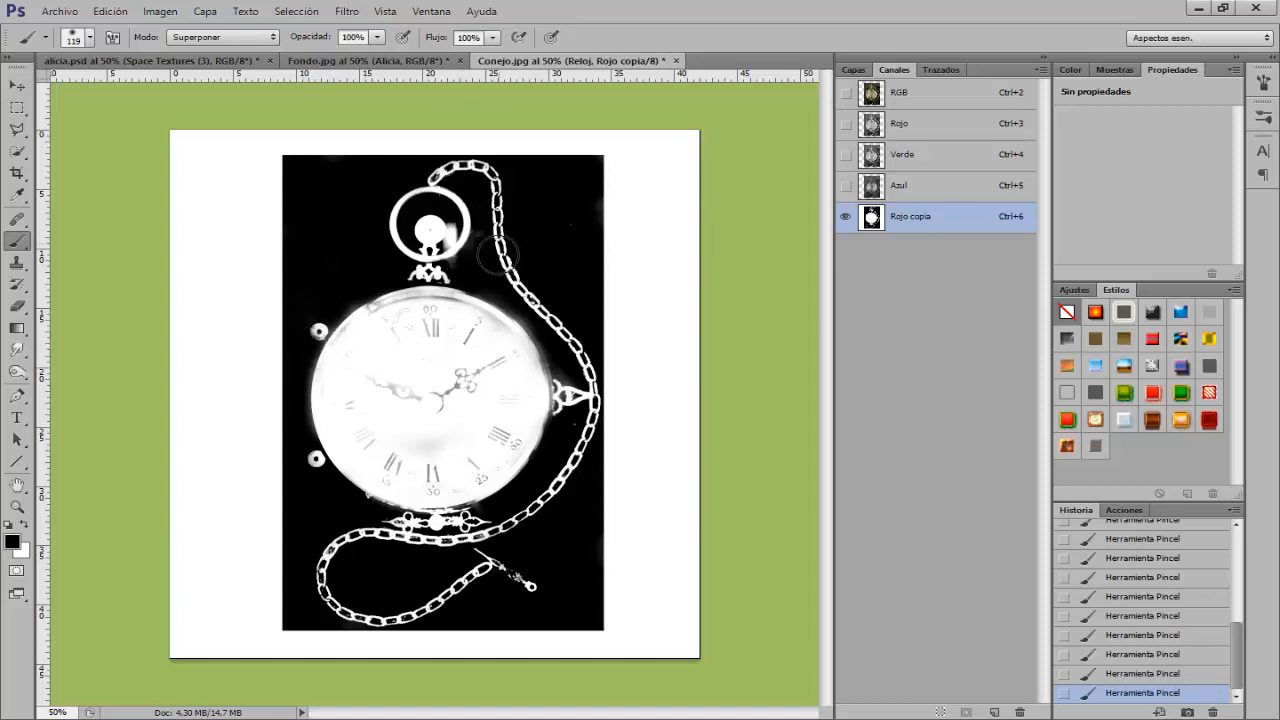
drag(478, 266, 457, 266)
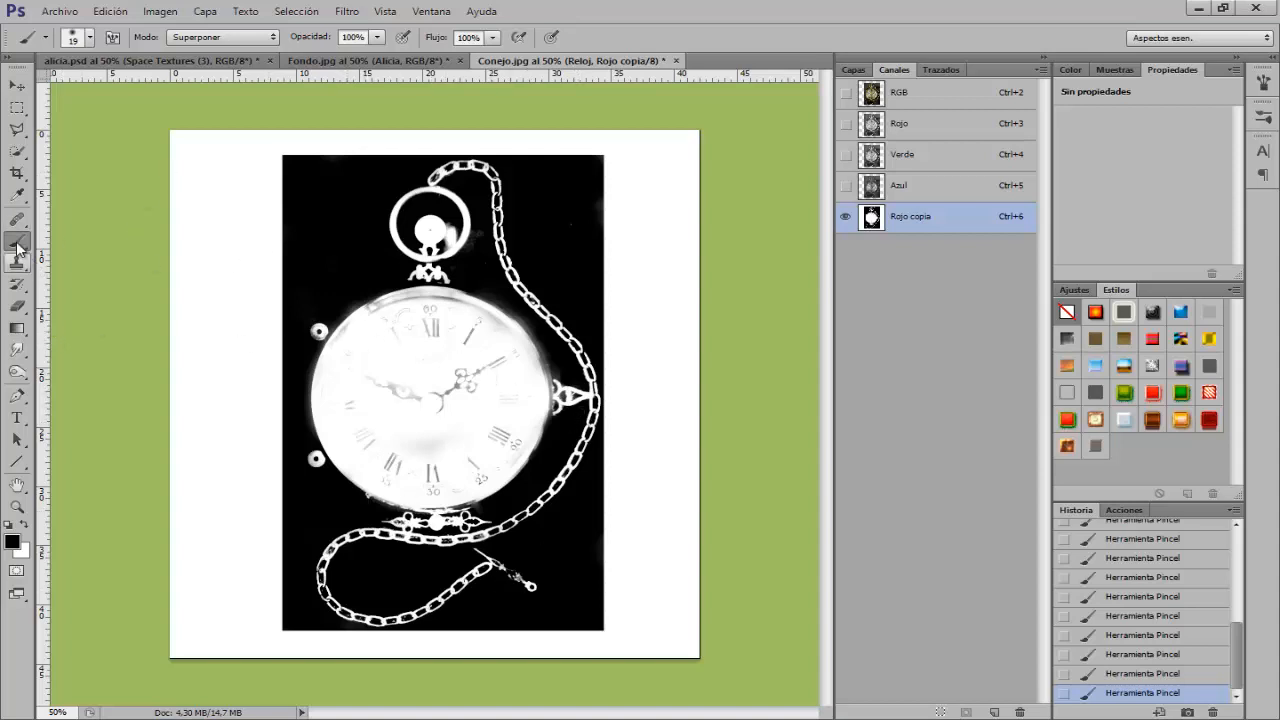
- Switch the Brush to Normal mode at 55 px and paint white over the hands and upper numerals of the watch face
click(207, 37)
click(190, 57)
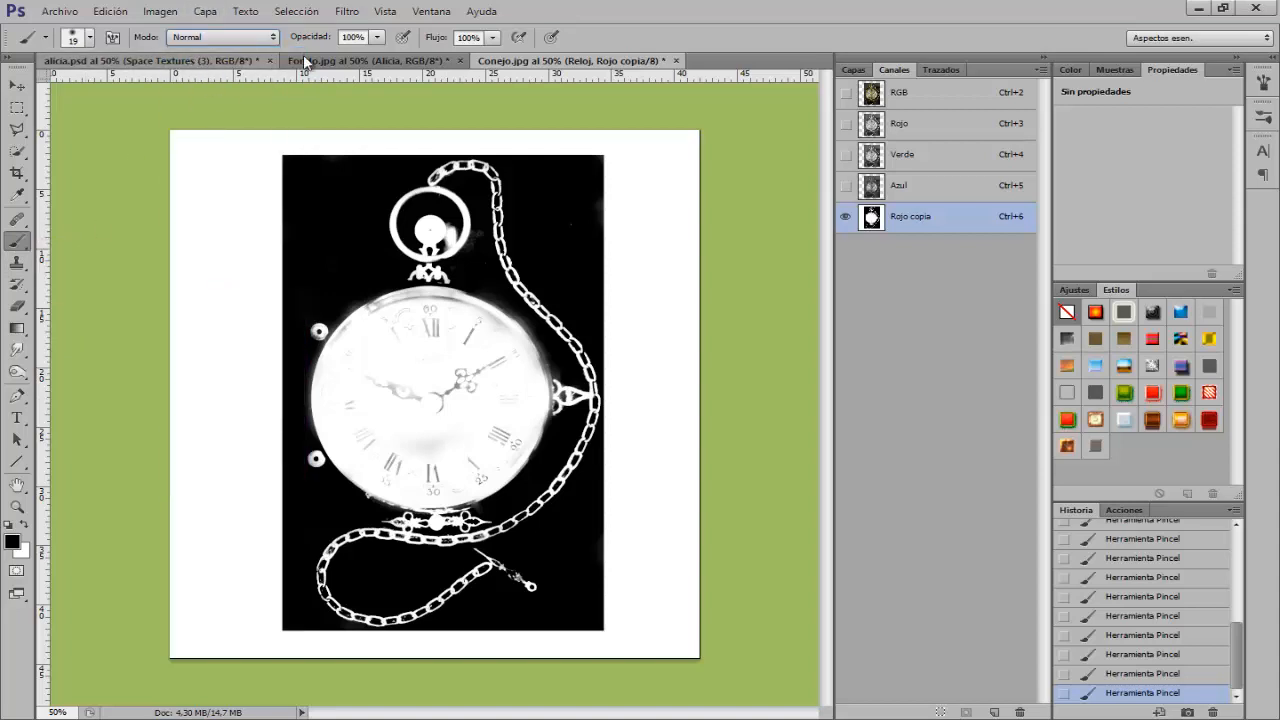
alt+right_click(420, 435)
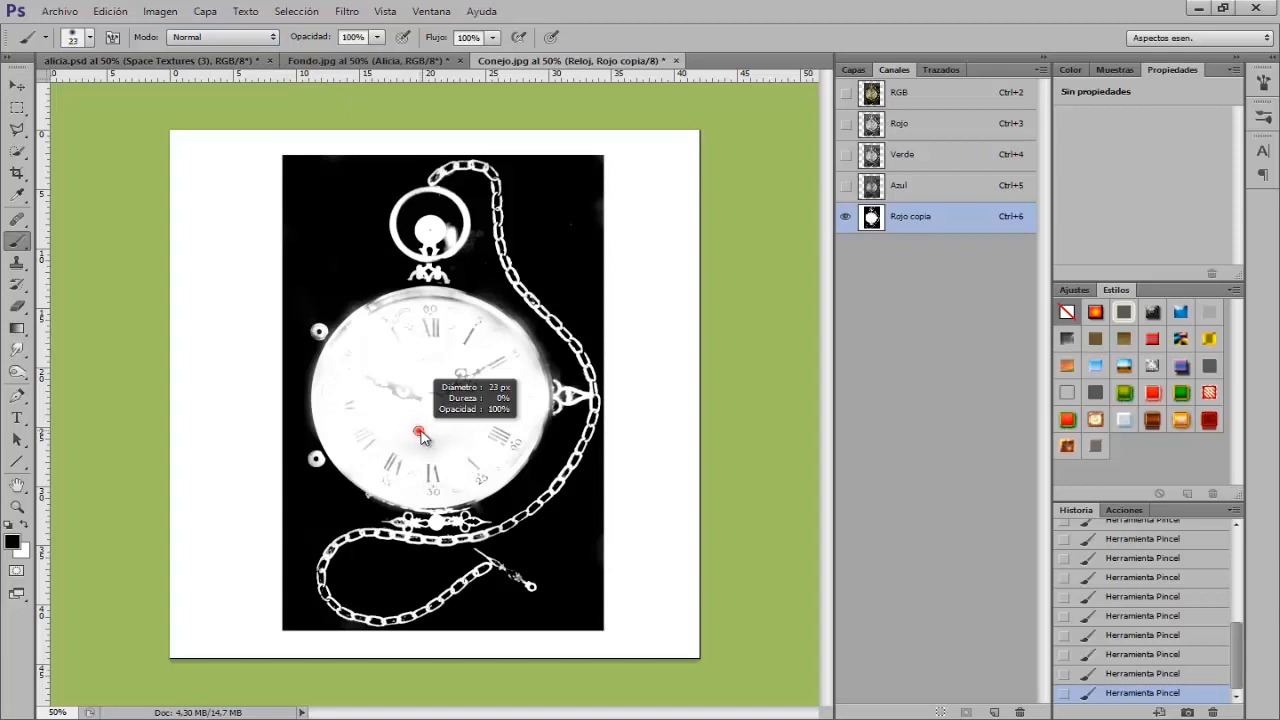
drag(425, 438, 426, 443)
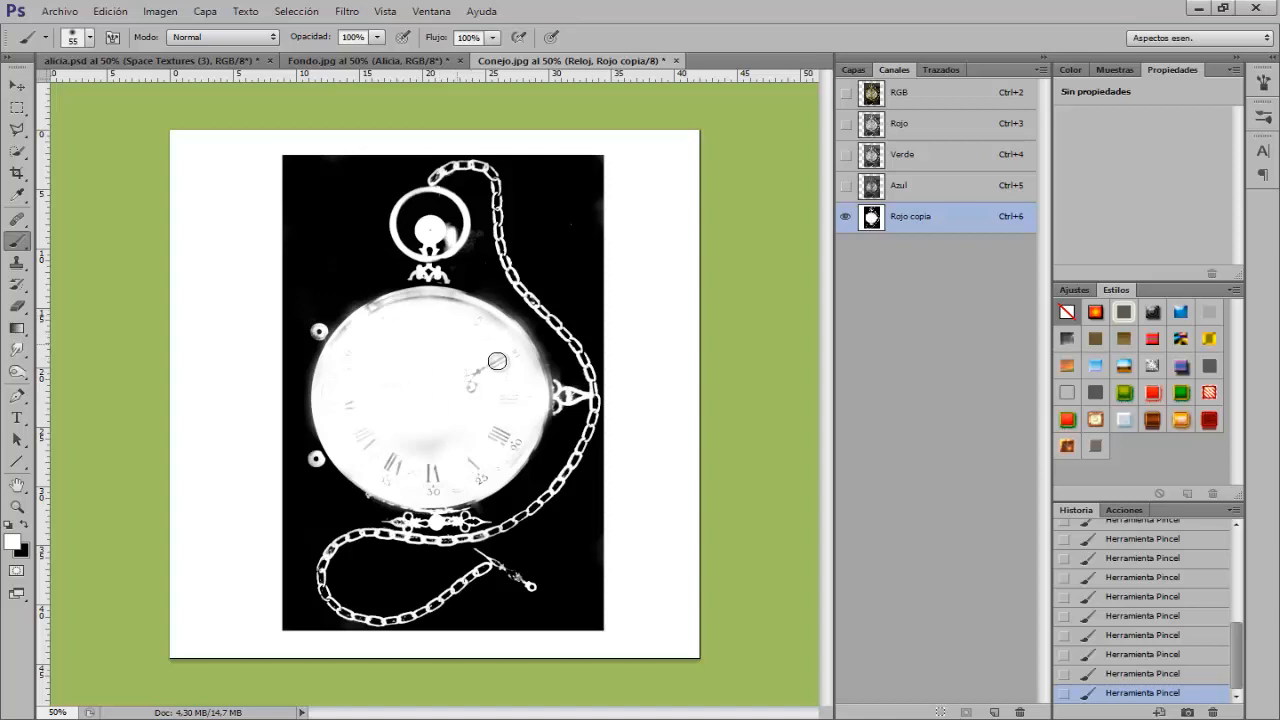
- Fill the rest of the watch face out to its rim with a hard round white brush, and black out the grey patch inside the ring
right_click(425, 414)
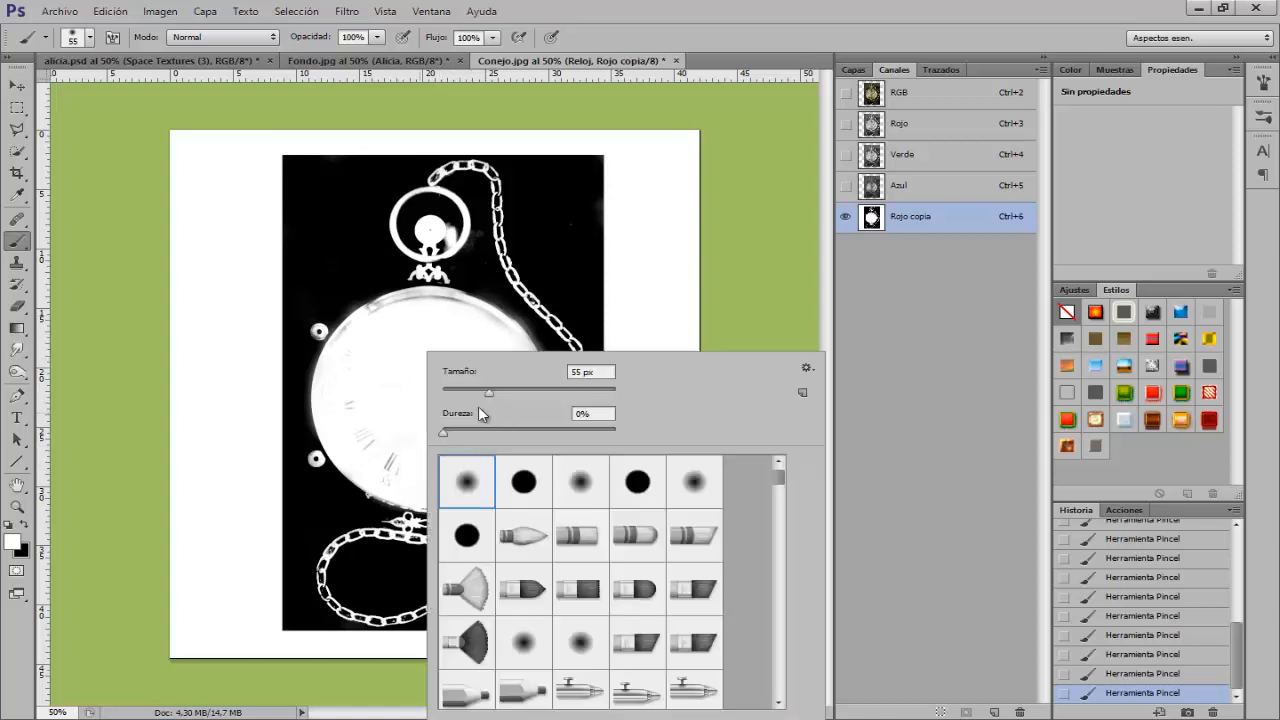
click(523, 488)
mouse_move(352, 381)
mouse_down()
mouse_move(371, 385)
mouse_move(386, 449)
mouse_move(446, 463)
mouse_move(489, 443)
mouse_move(503, 407)
mouse_up()
right_click(455, 380)
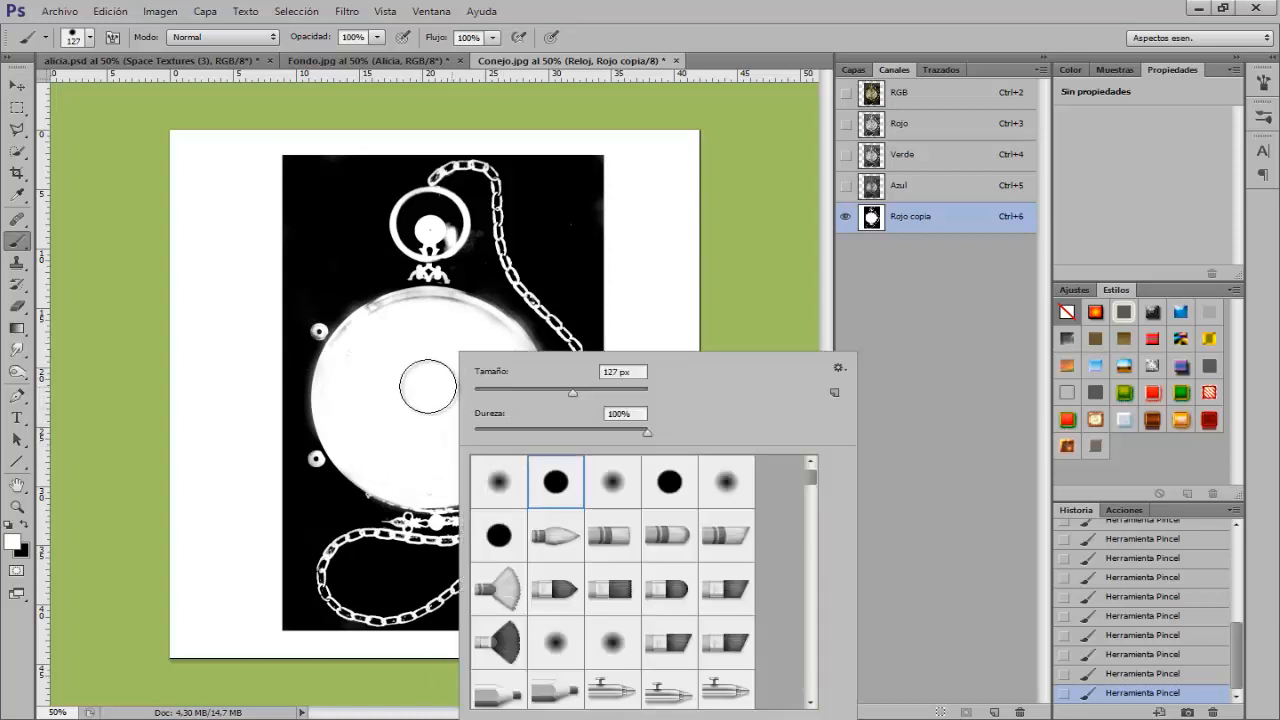
click(350, 366)
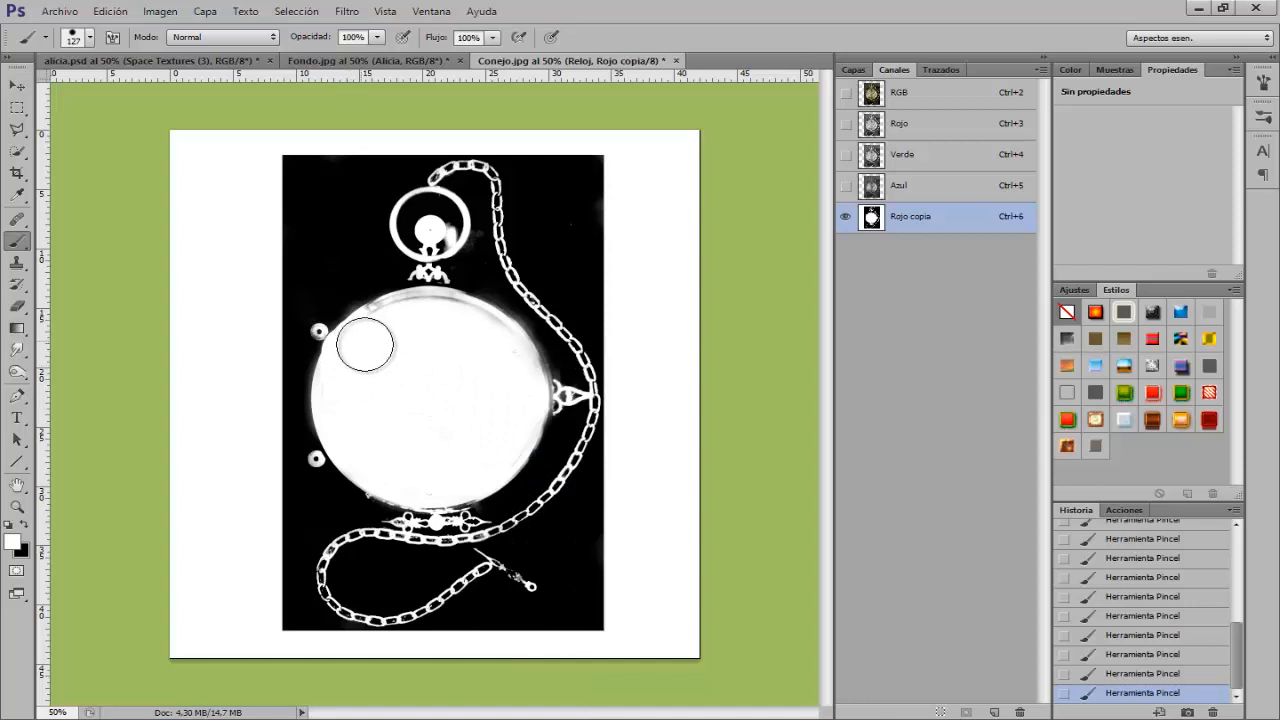
drag(390, 361, 372, 363)
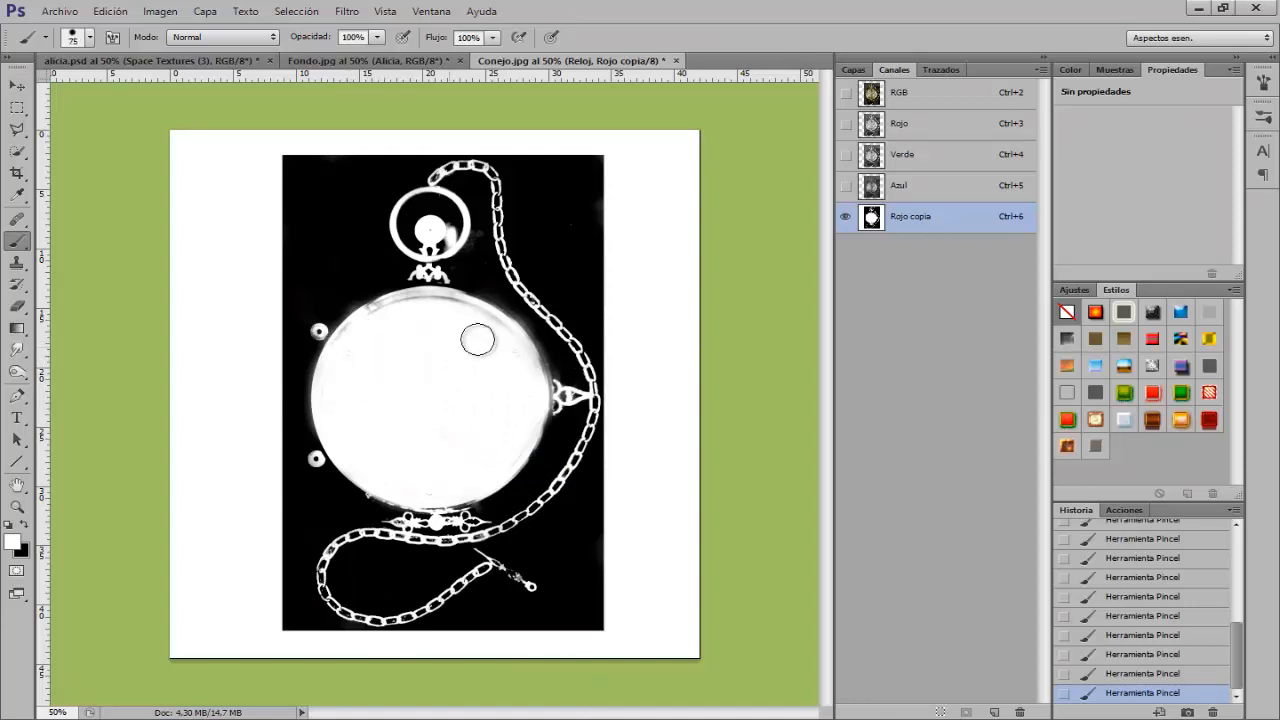
mouse_move(509, 359)
mouse_down()
mouse_move(480, 323)
mouse_move(440, 306)
mouse_move(386, 311)
mouse_move(353, 342)
mouse_move(382, 322)
mouse_up()
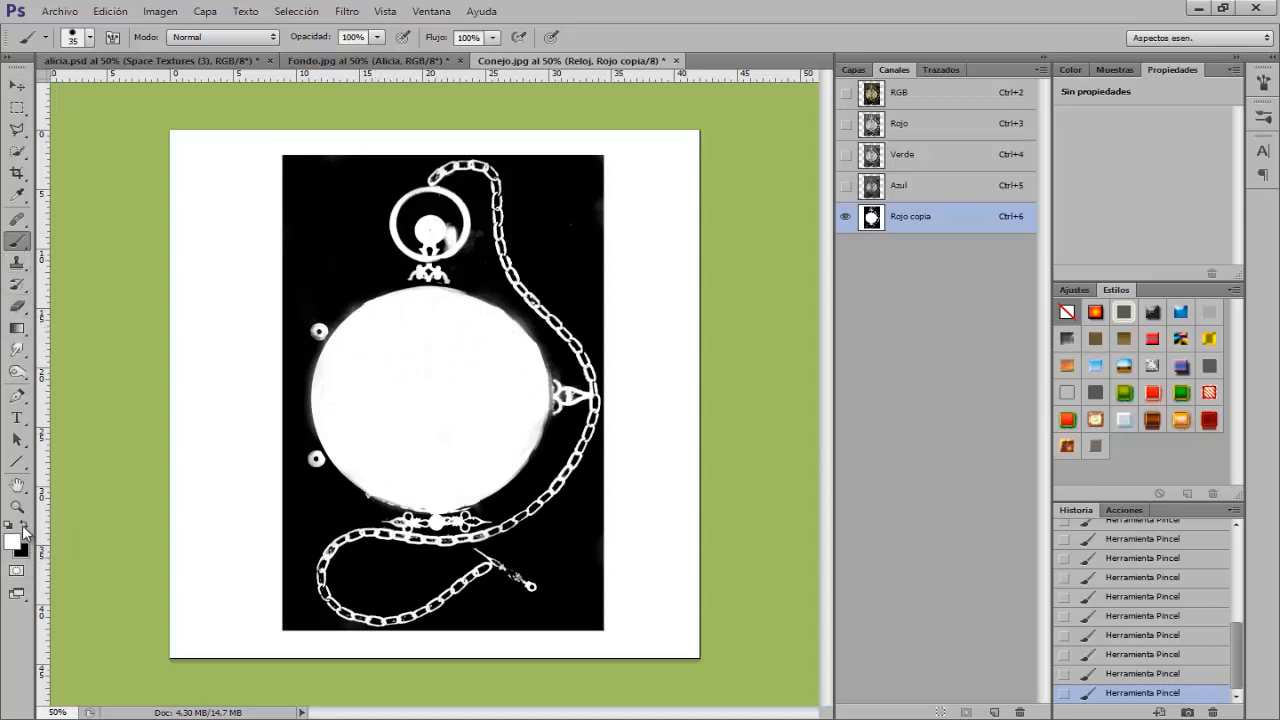
alt+right_click(455, 258)
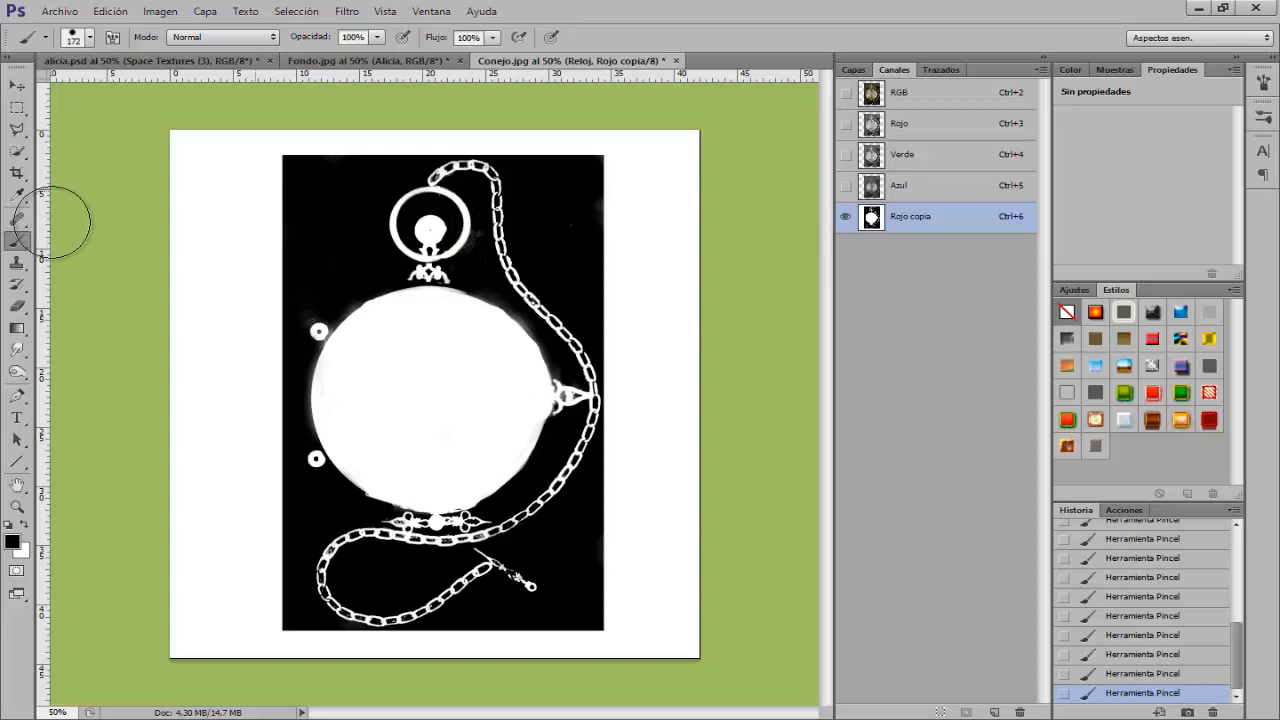
click(193, 40)
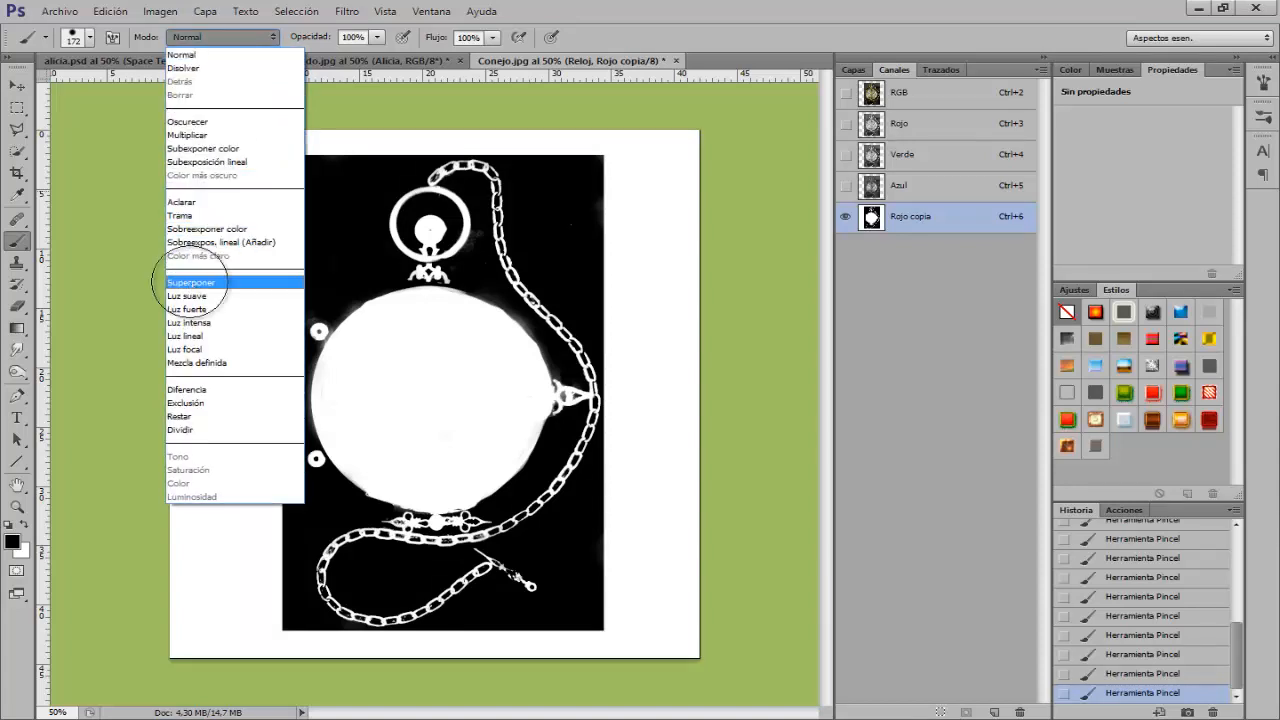
click(190, 280)
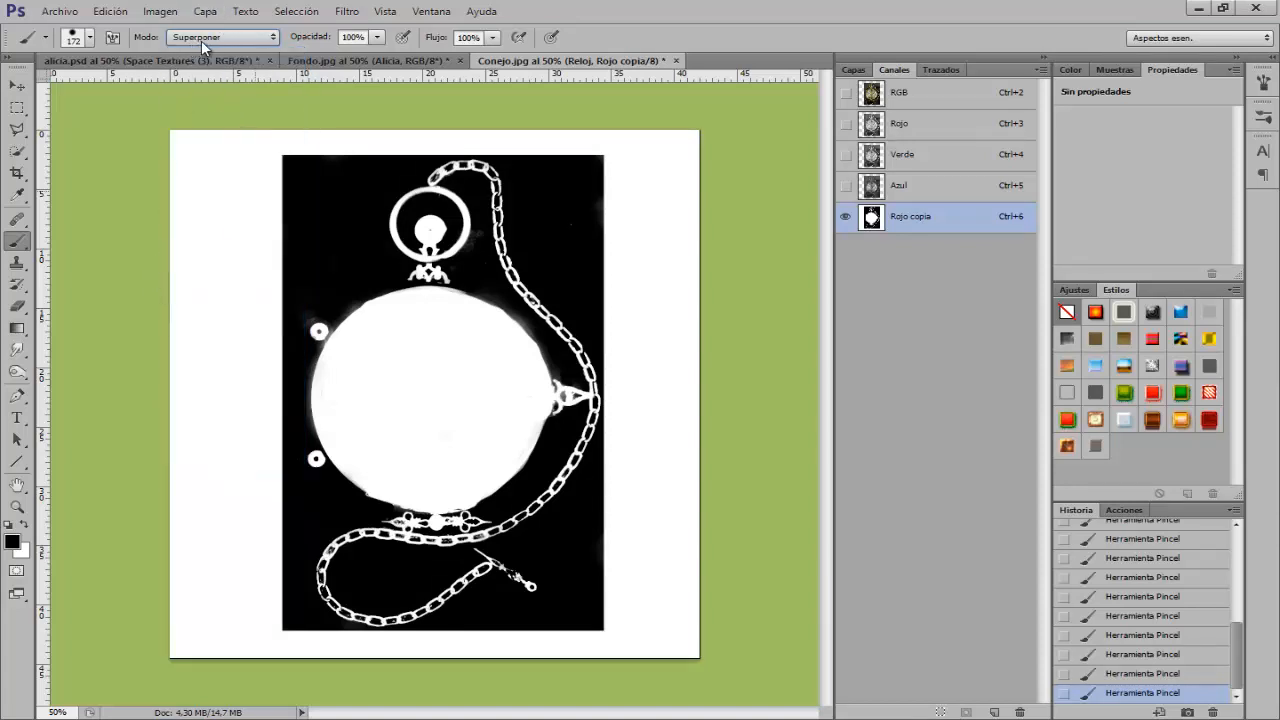
click(201, 40)
click(195, 50)
- Return from the Rojo copia channel to the full-colour RGB composite and display the document's layers
click(914, 97)
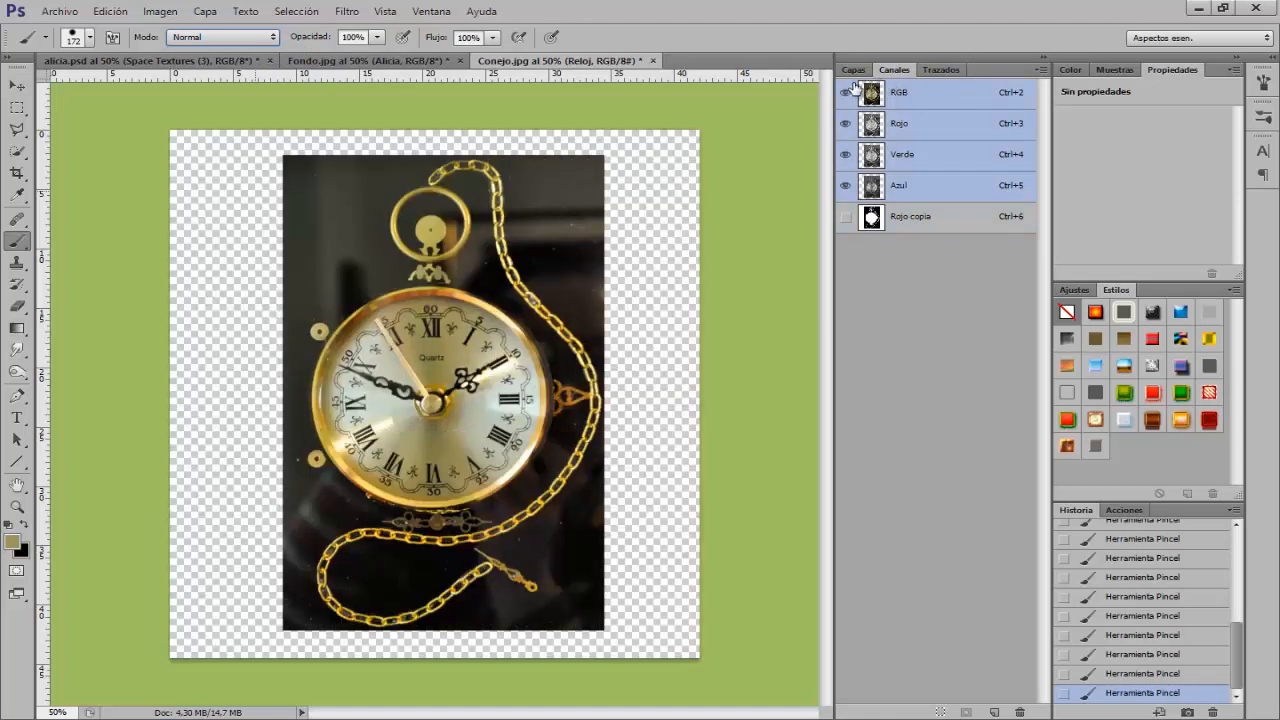
click(854, 70)
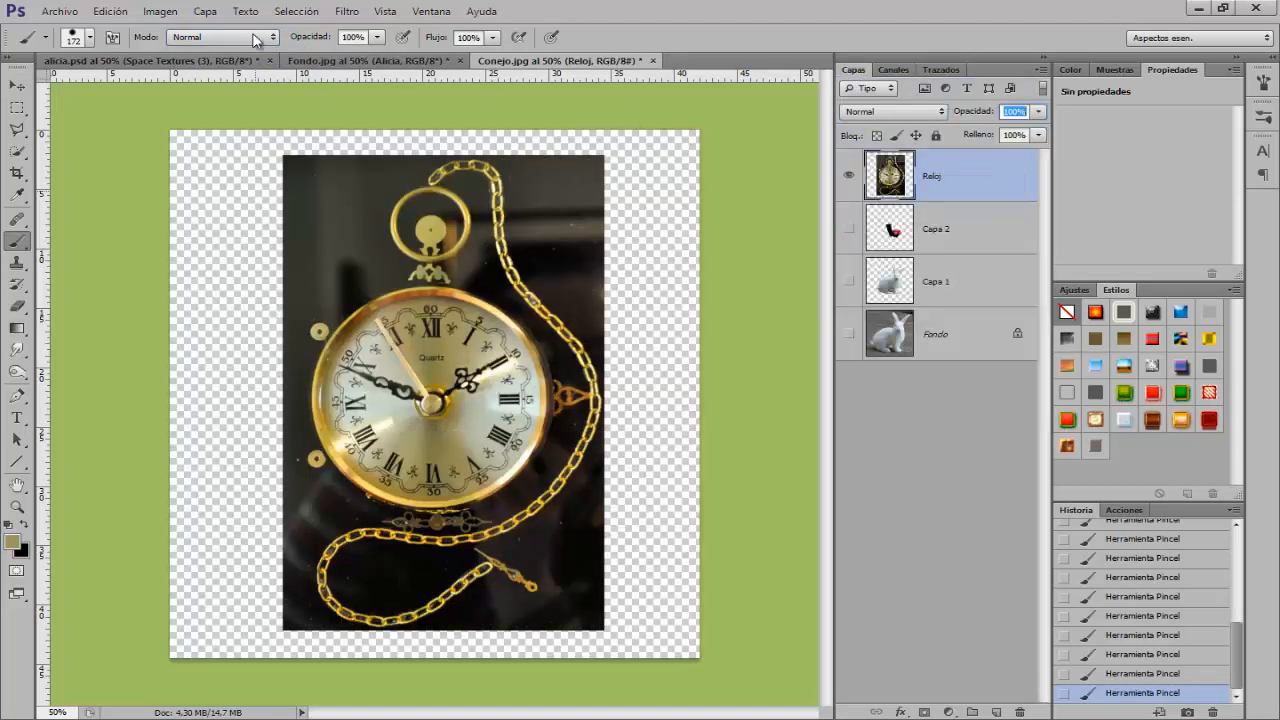
- Load the Rojo copia channel as a selection and copy the selected watch and chain from the Reloj layer to a new layer
click(296, 11)
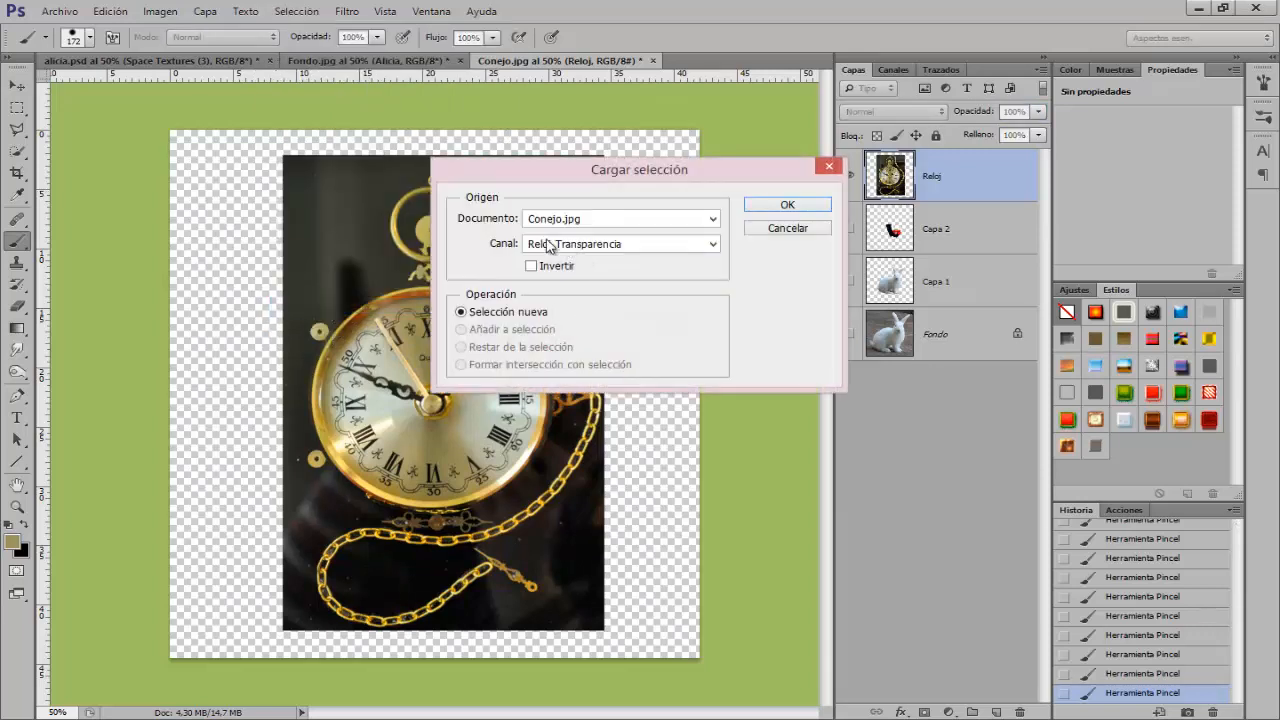
click(555, 248)
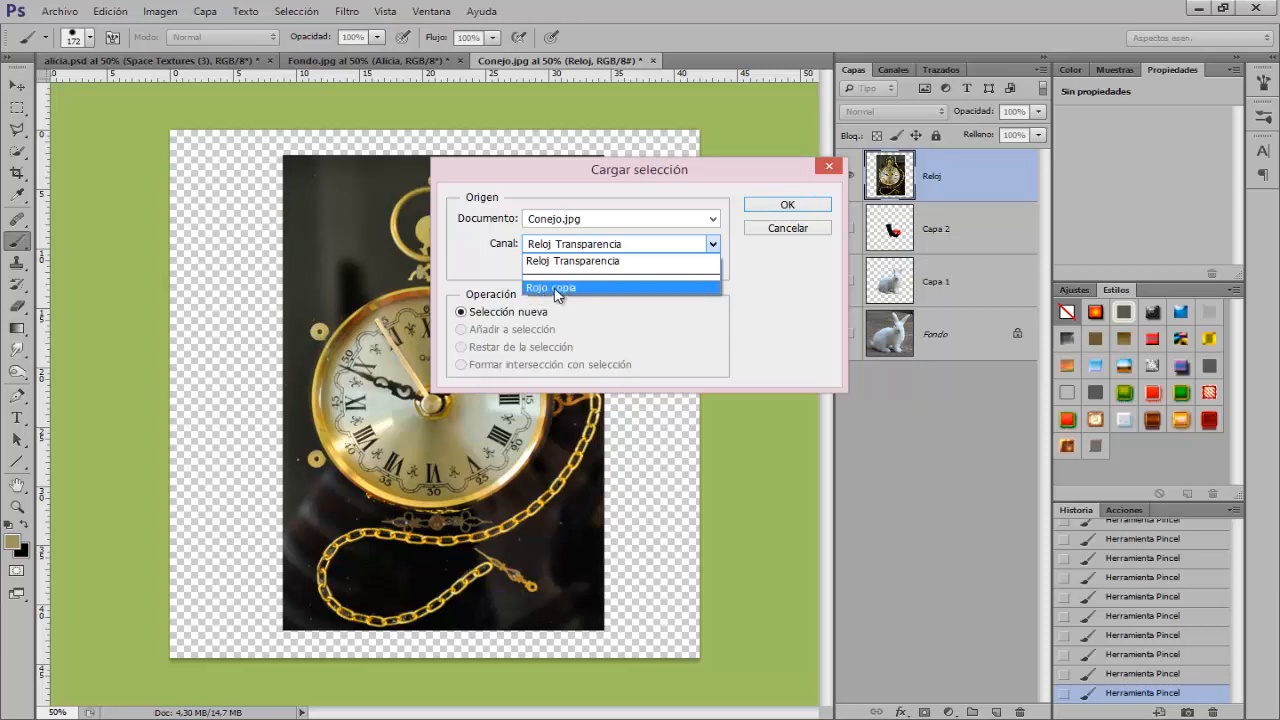
click(556, 289)
click(787, 206)
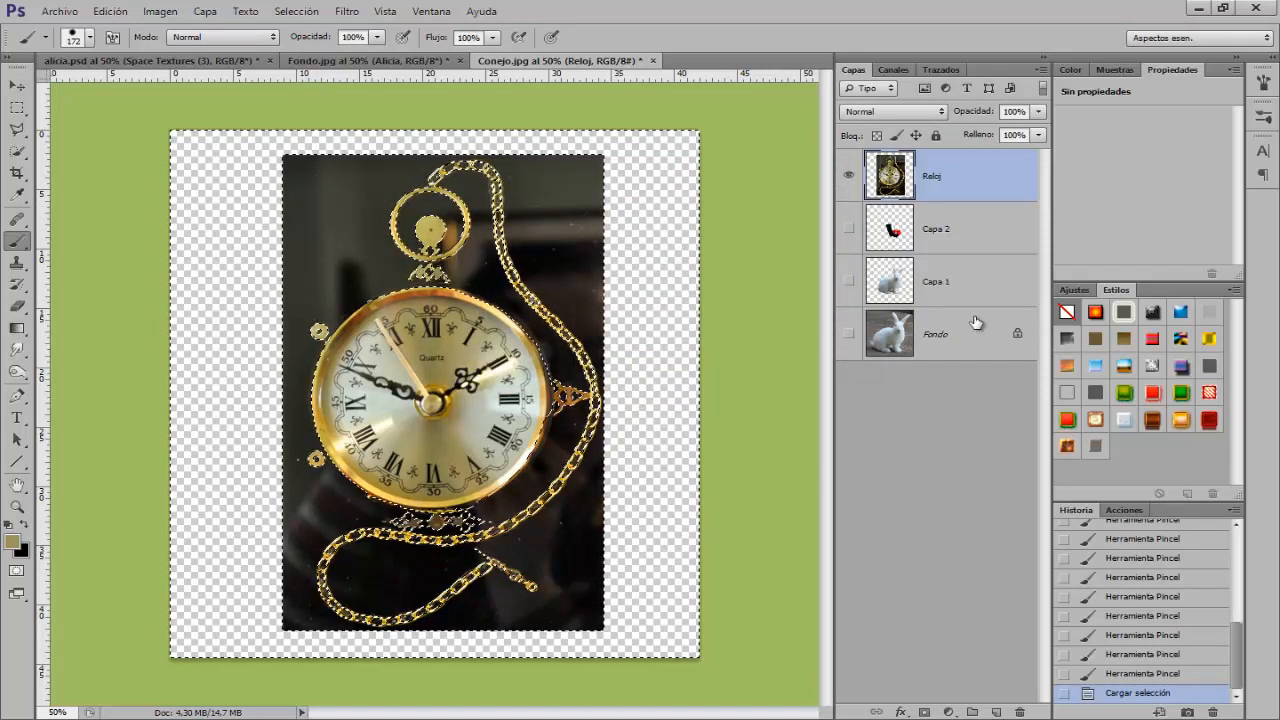
key(ctrl+shift+i)
key(ctrl+shift+i)
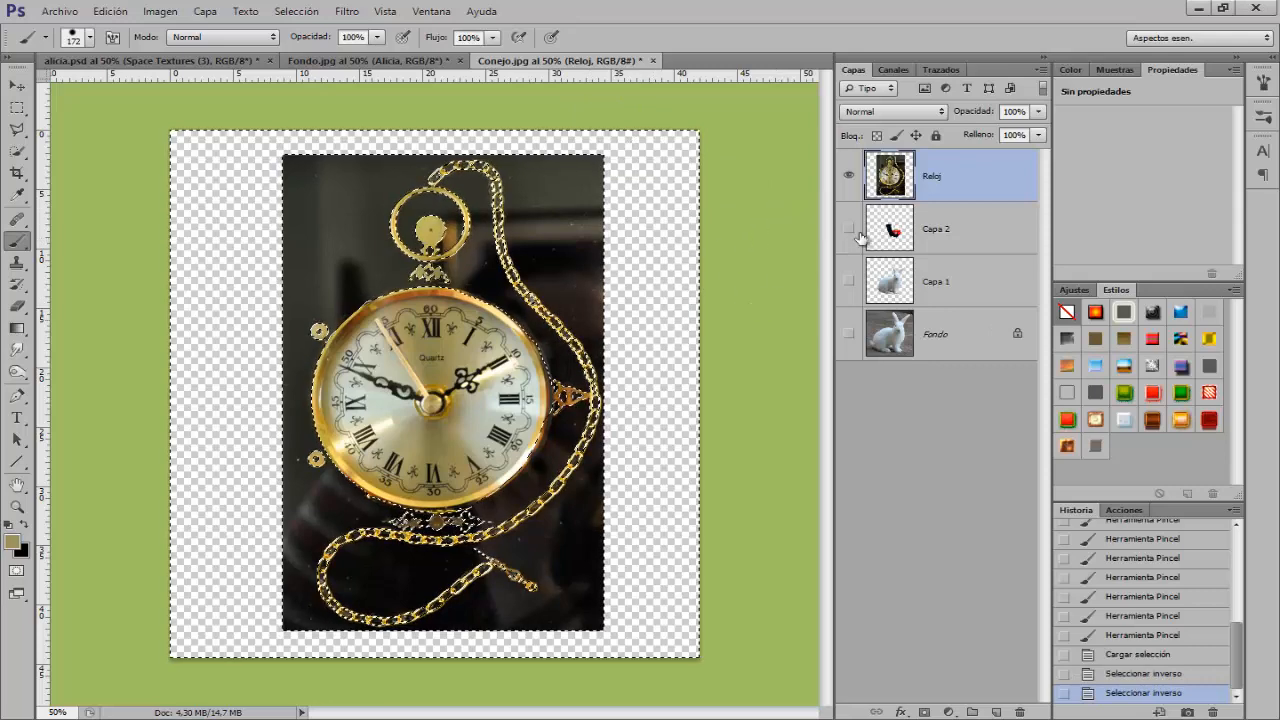
key(ctrl+j)
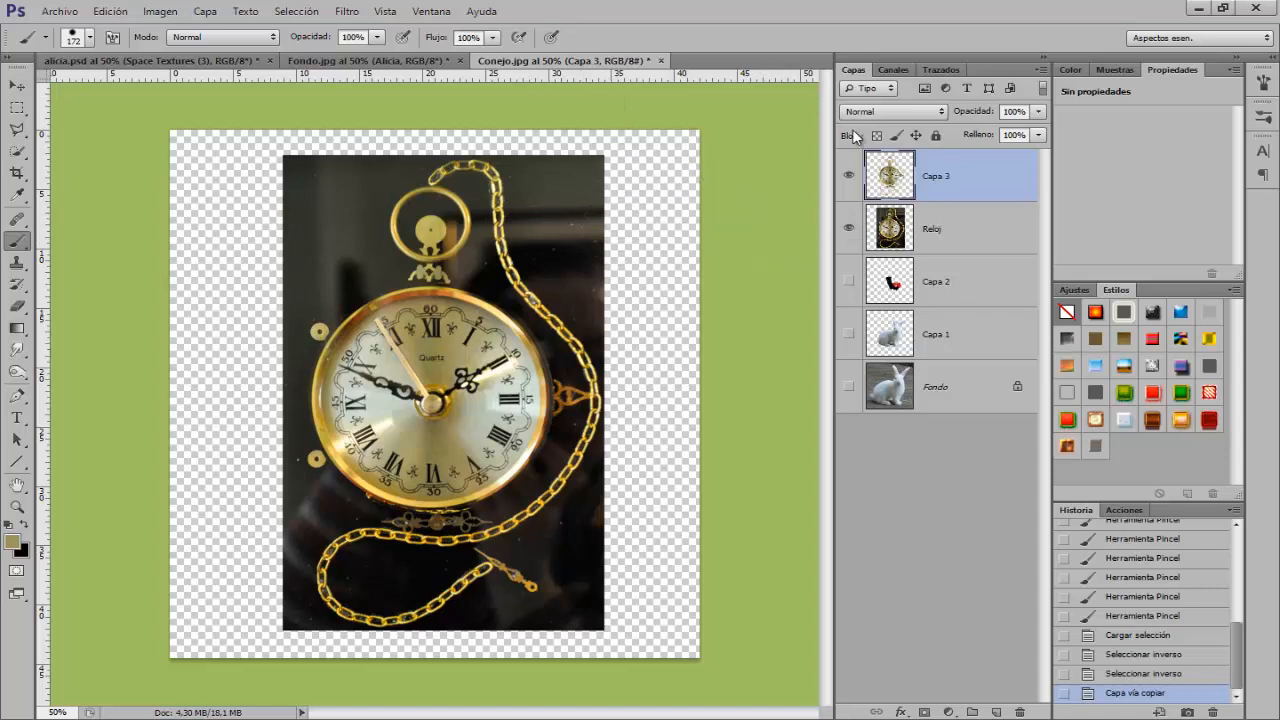
- Review the Rojo copia channel mask and return to the RGB composite and the document's layers
click(895, 69)
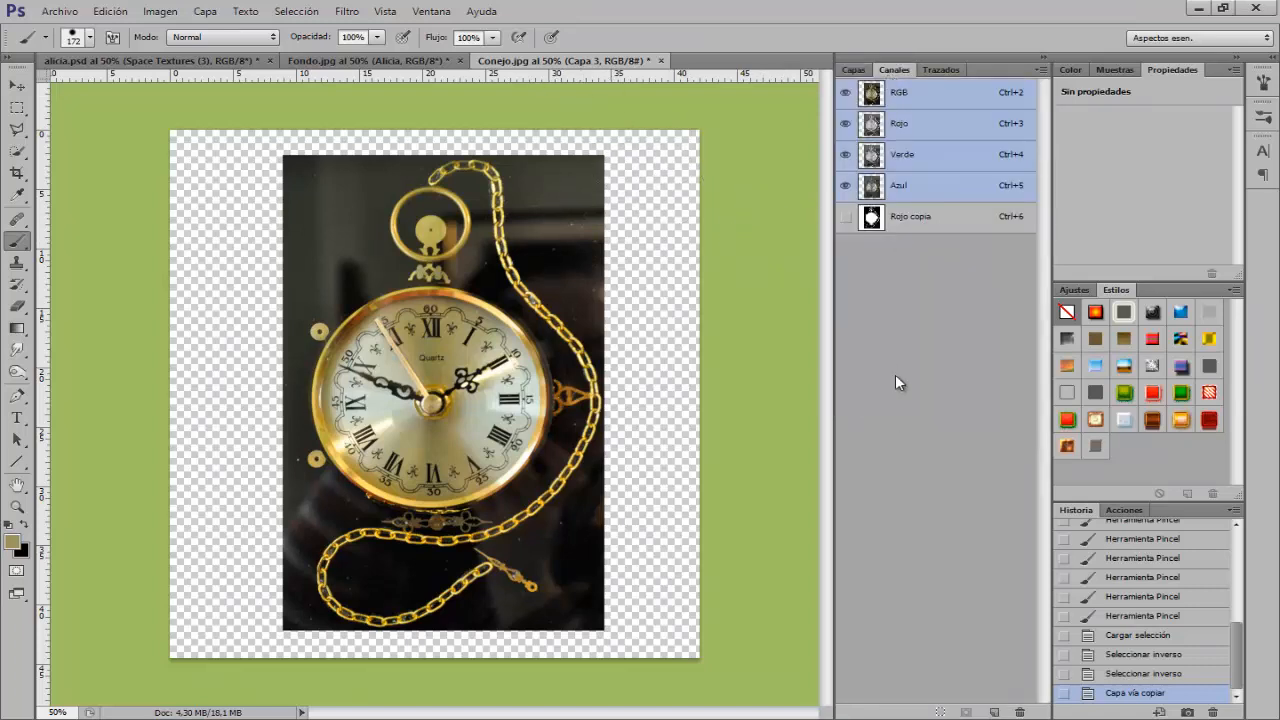
click(892, 226)
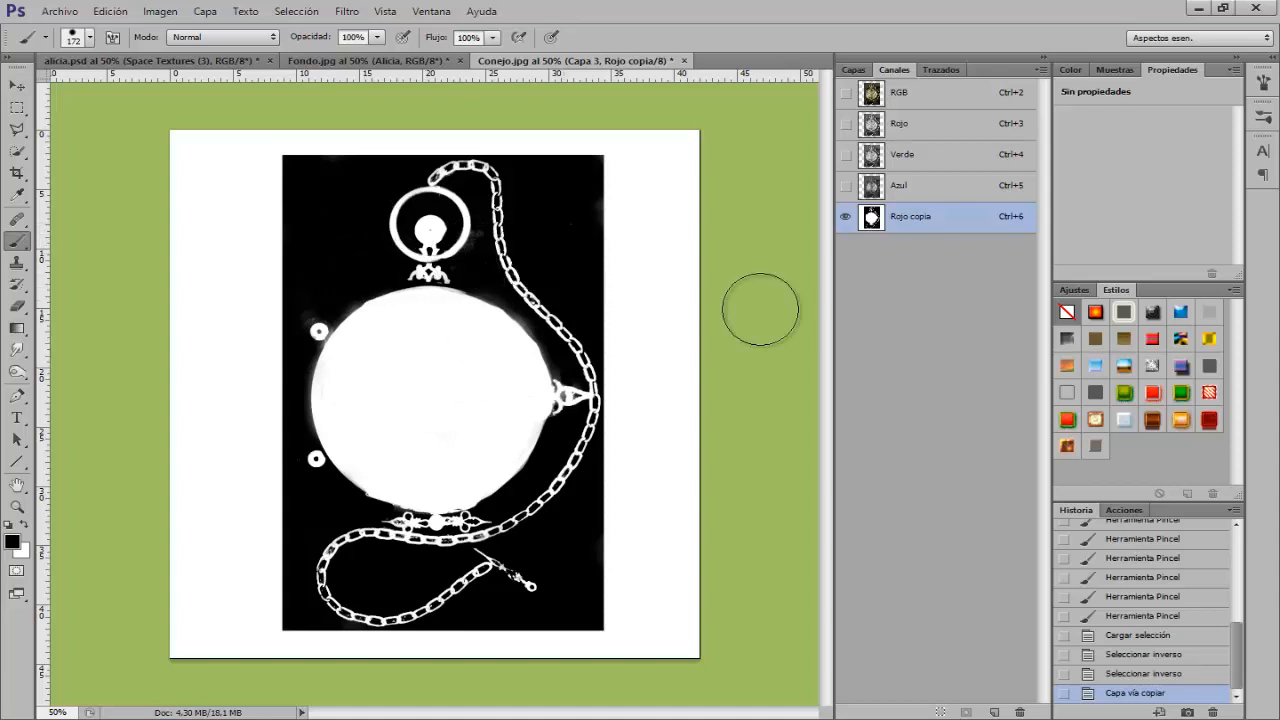
click(882, 95)
click(853, 70)
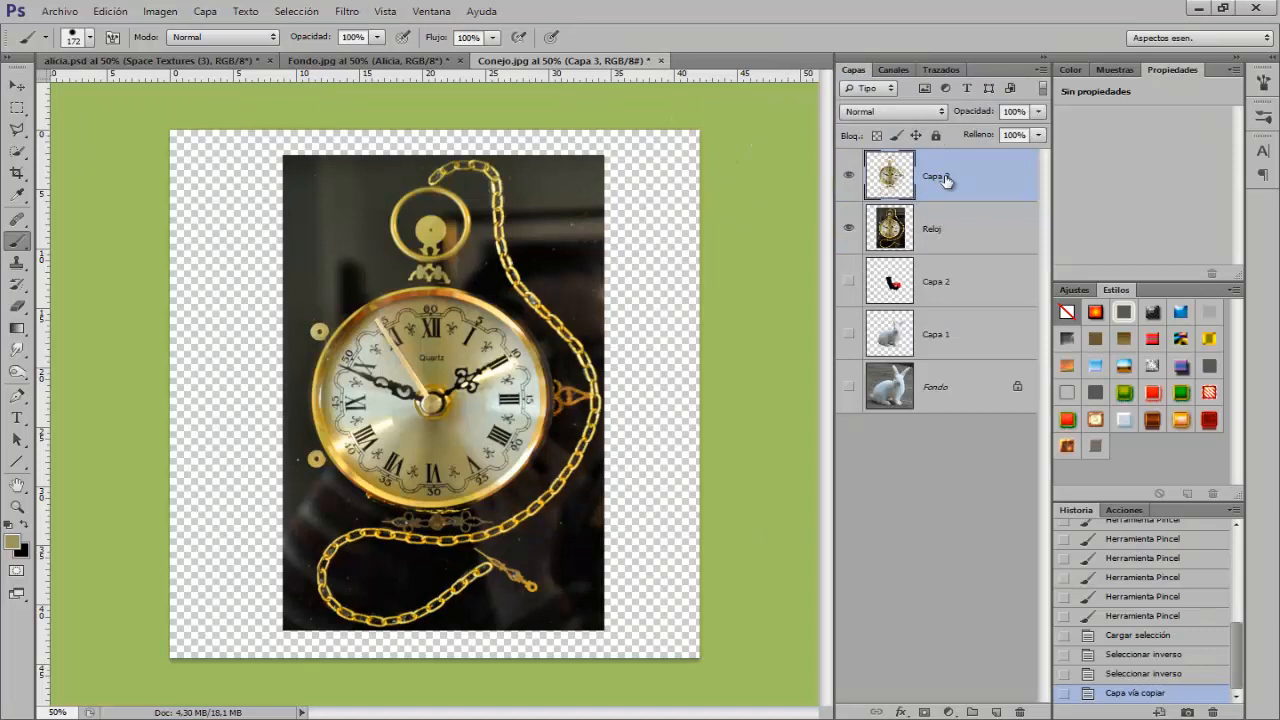
- Delete the original Reloj layer and show the Capa 2 outfit and Capa 1 rabbit layers beneath the cut-out watch
click(849, 229)
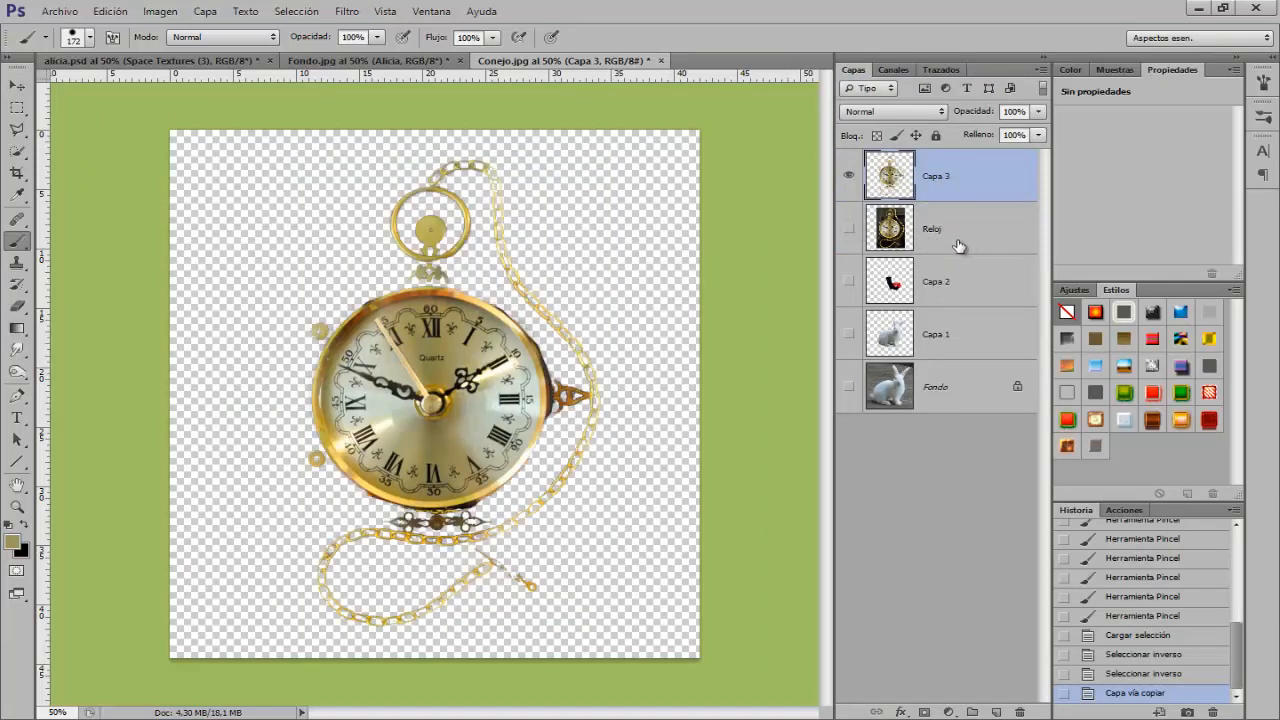
click(932, 233)
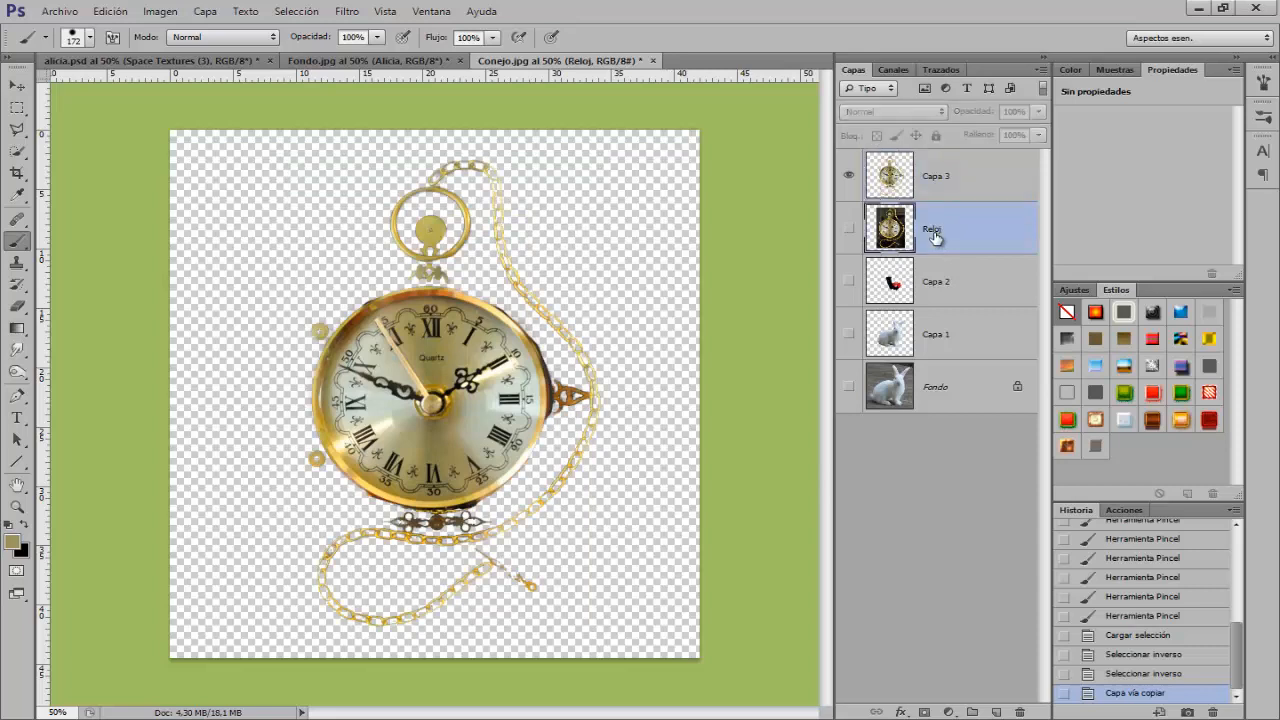
key(Delete)
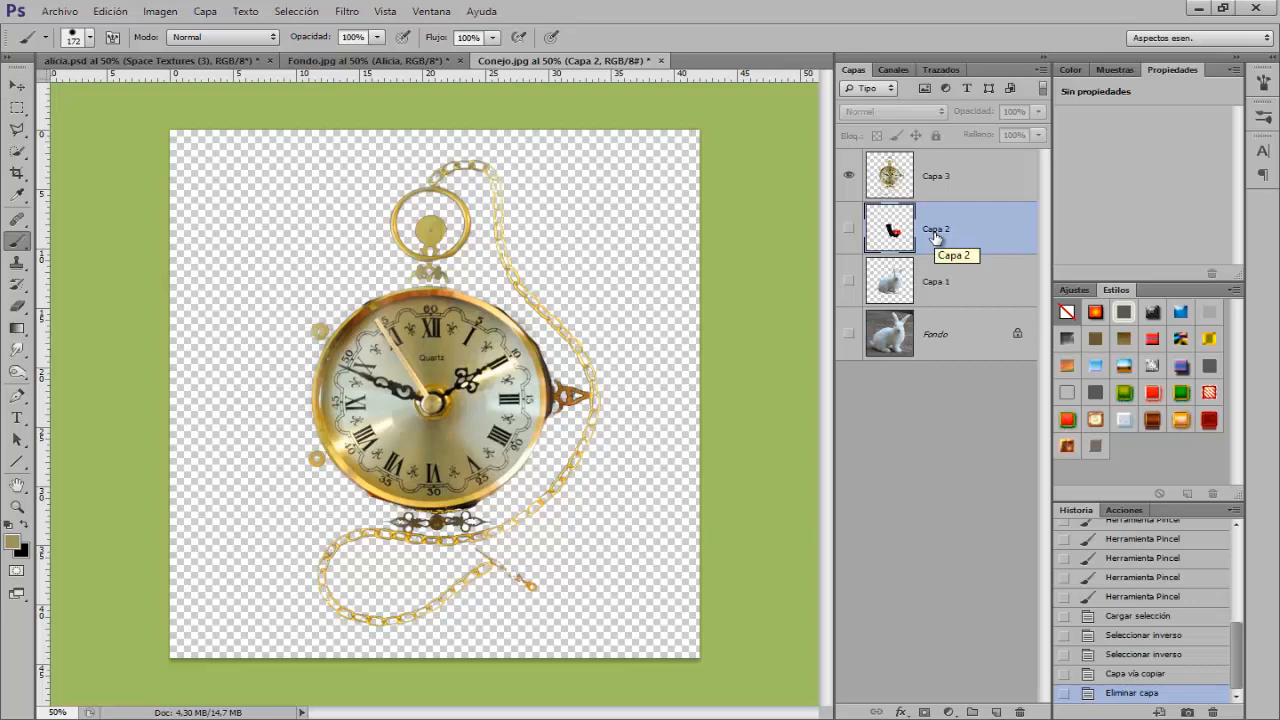
click(952, 178)
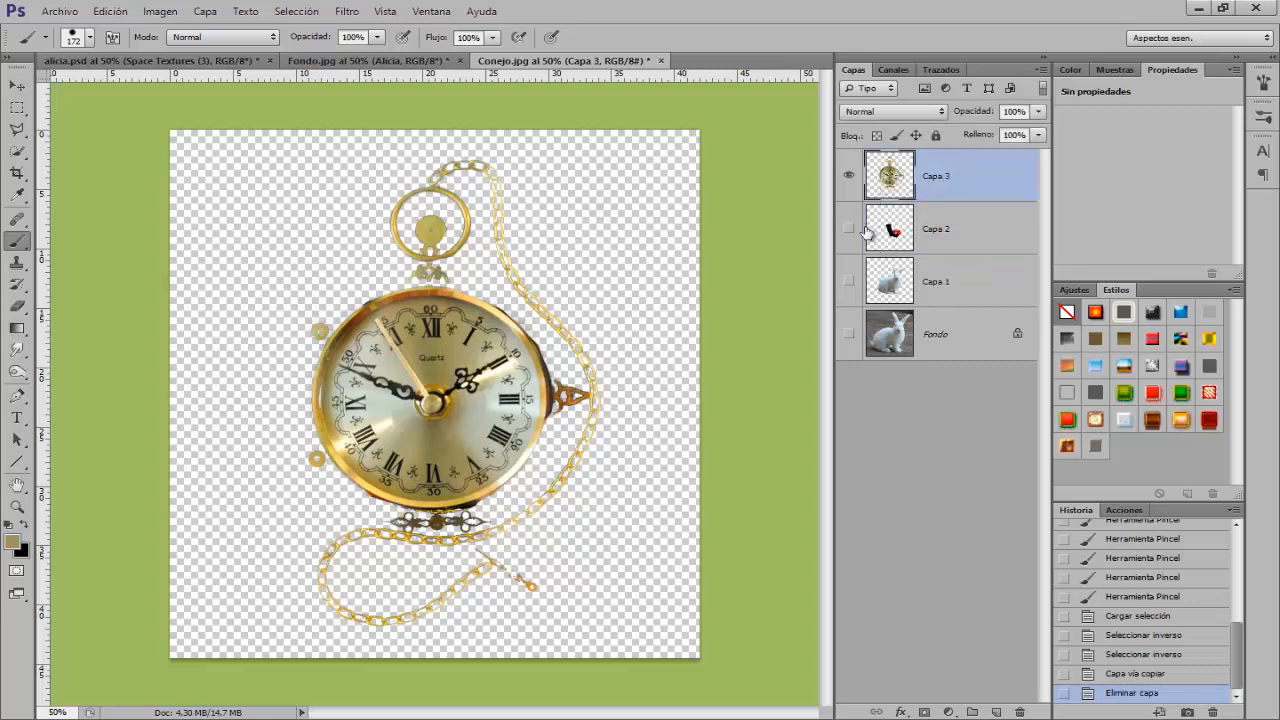
click(849, 229)
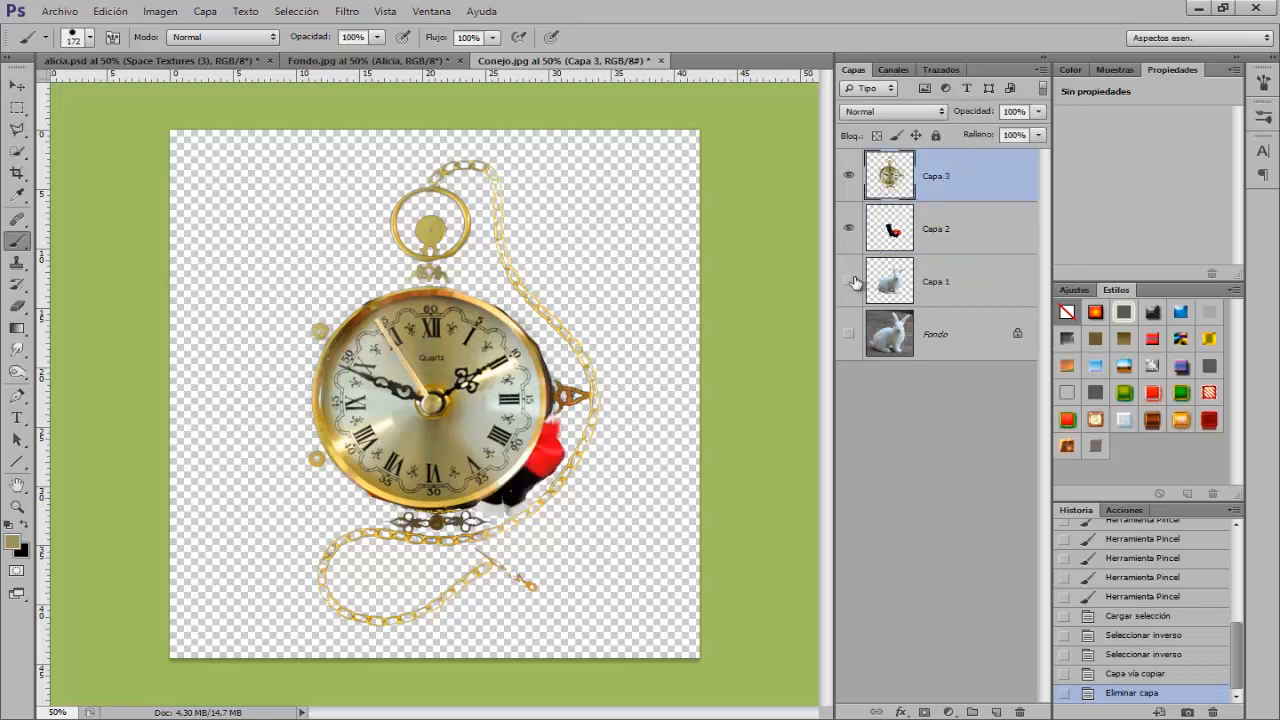
click(849, 282)
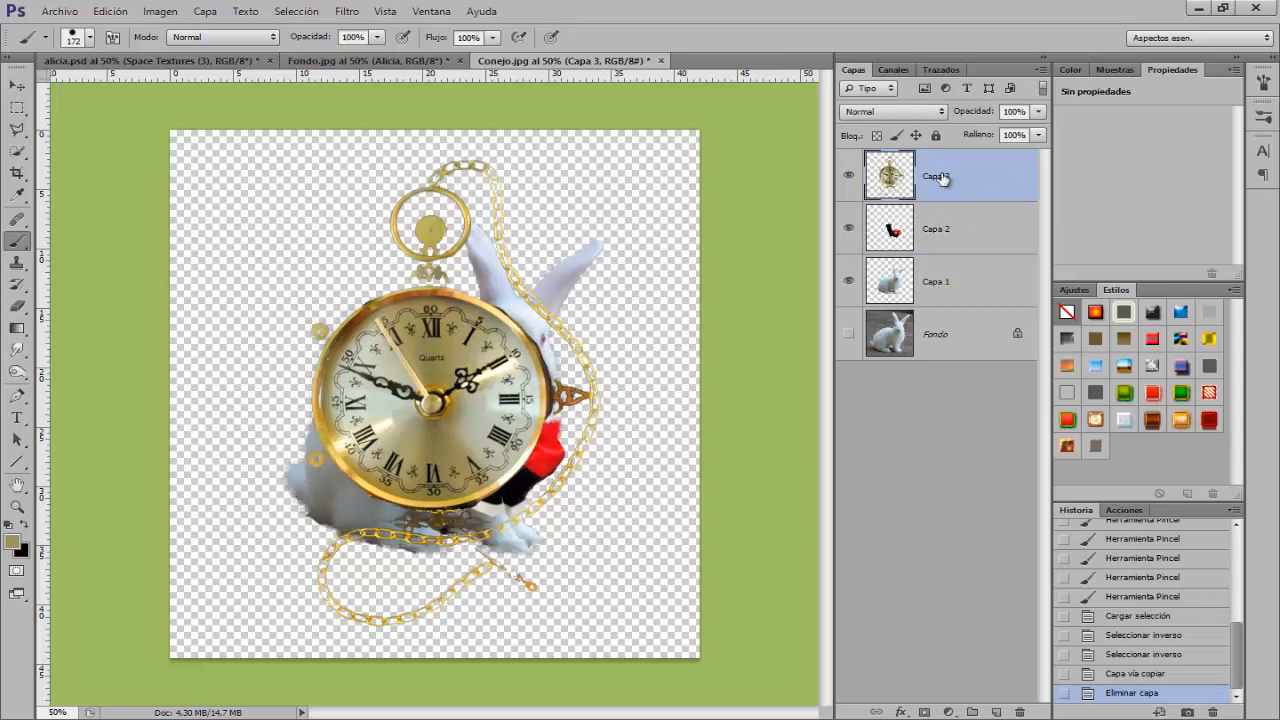
- Scale the cut-out watch to about 43%, rotate it about -12.4° and place it against the rabbit's black vest
key(ctrl+t)
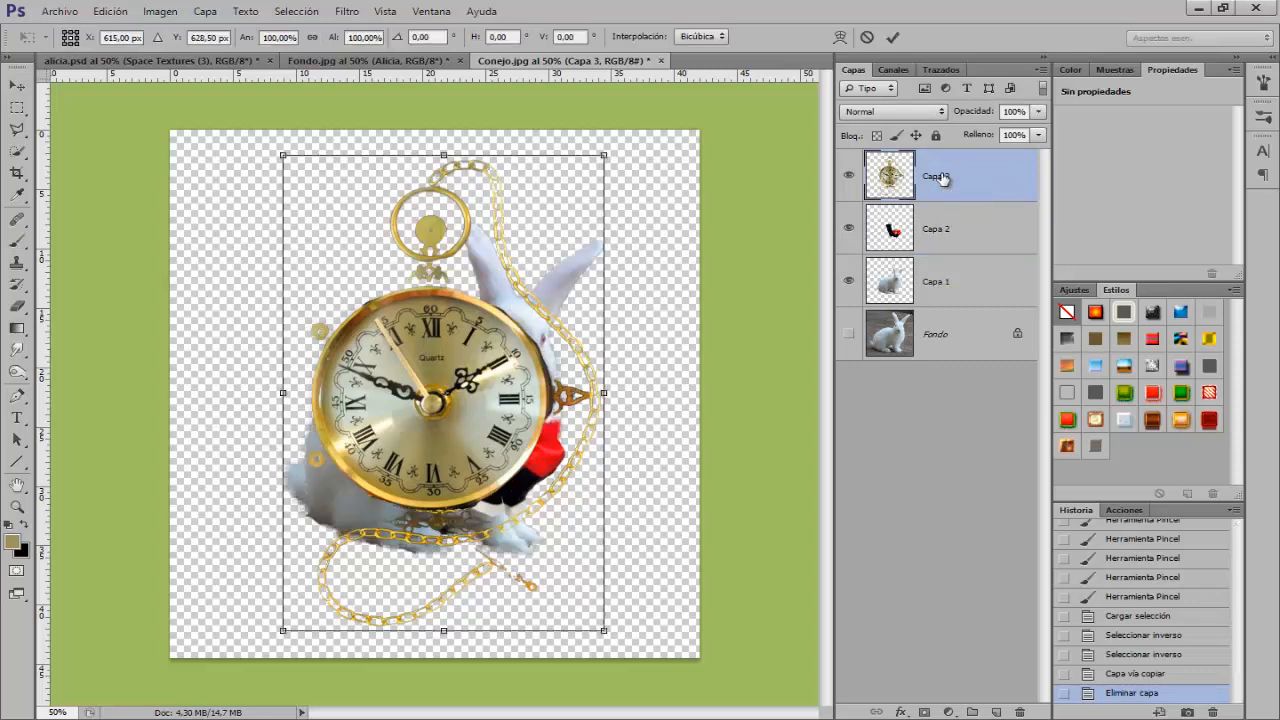
drag(602, 152, 408, 417)
drag(362, 516, 437, 482)
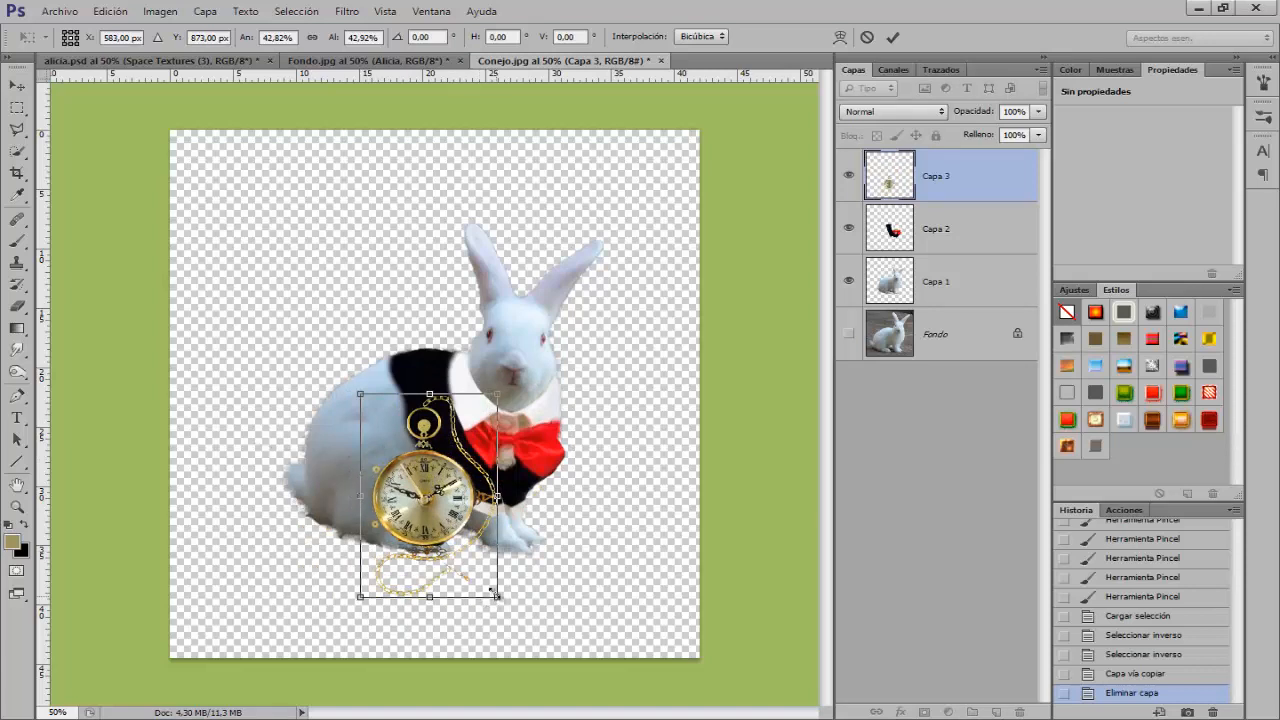
mouse_move(493, 592)
mouse_down()
mouse_move(474, 573)
mouse_move(506, 614)
mouse_move(517, 564)
mouse_move(515, 580)
mouse_up()
right_click(458, 518)
key(Escape)
drag(445, 520, 444, 524)
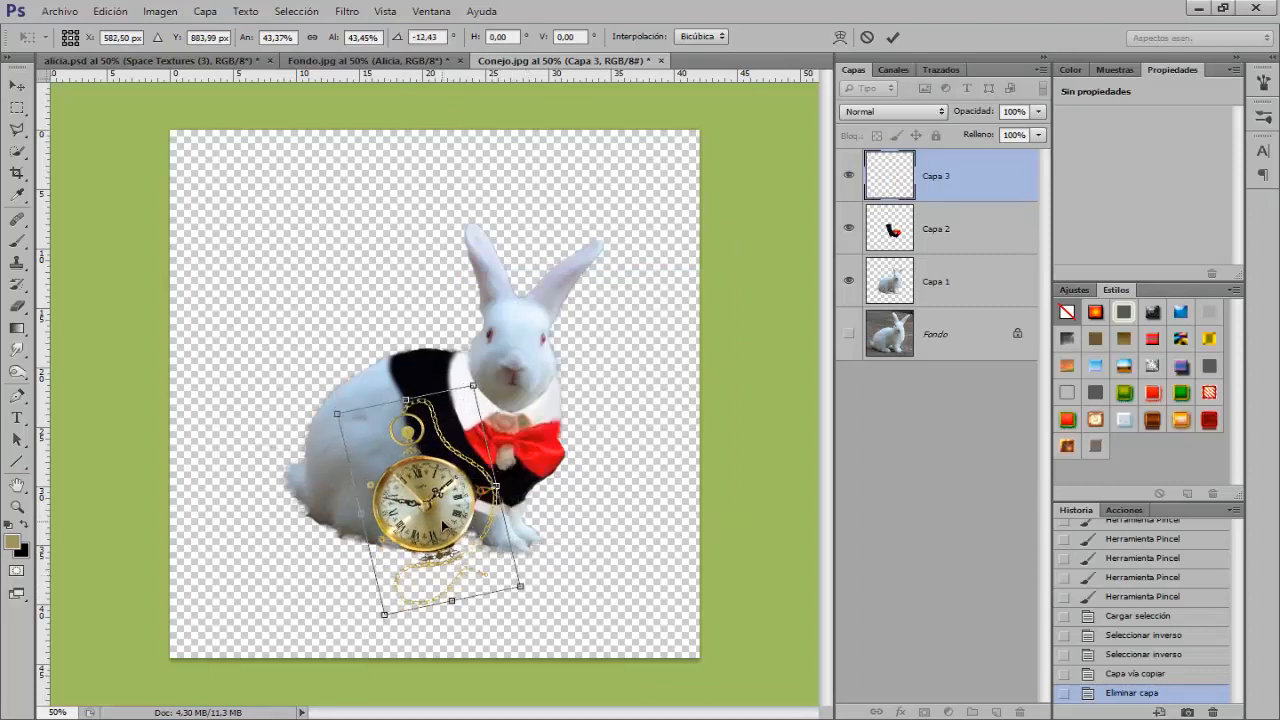
key(Return)
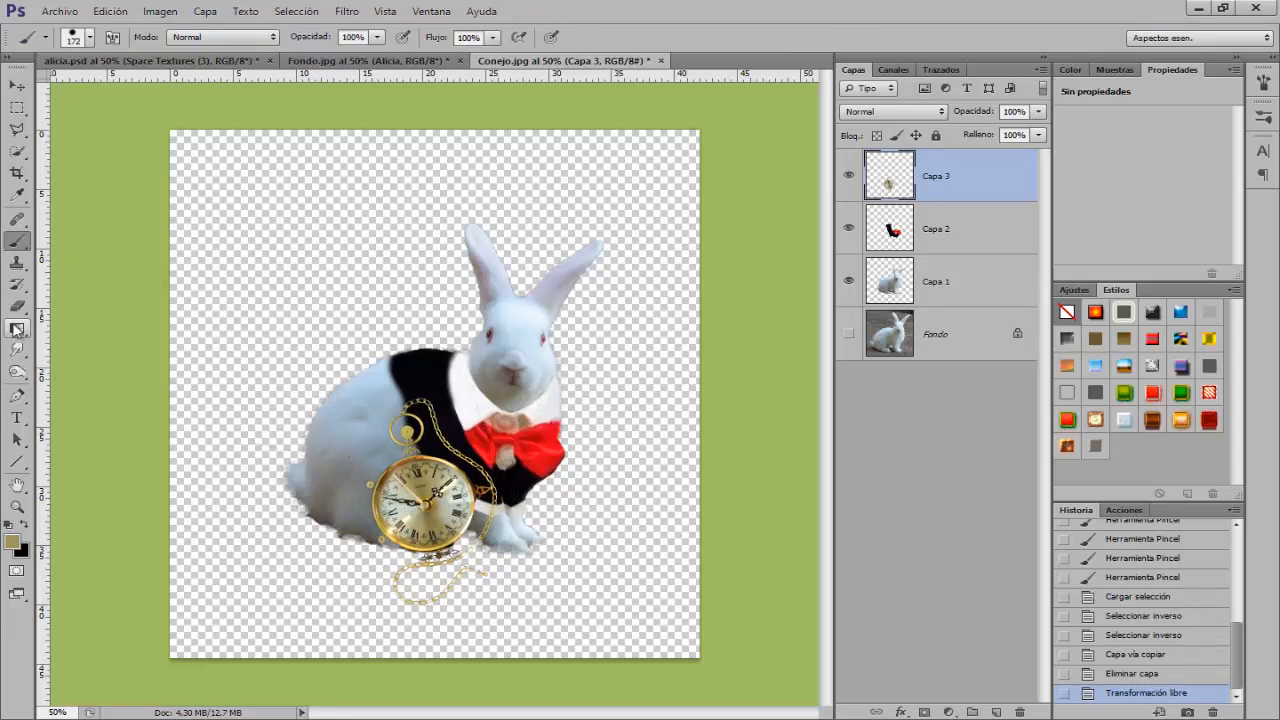
- Erase the loose chain loop hanging below the watch with a 20 px Eraser
click(17, 306)
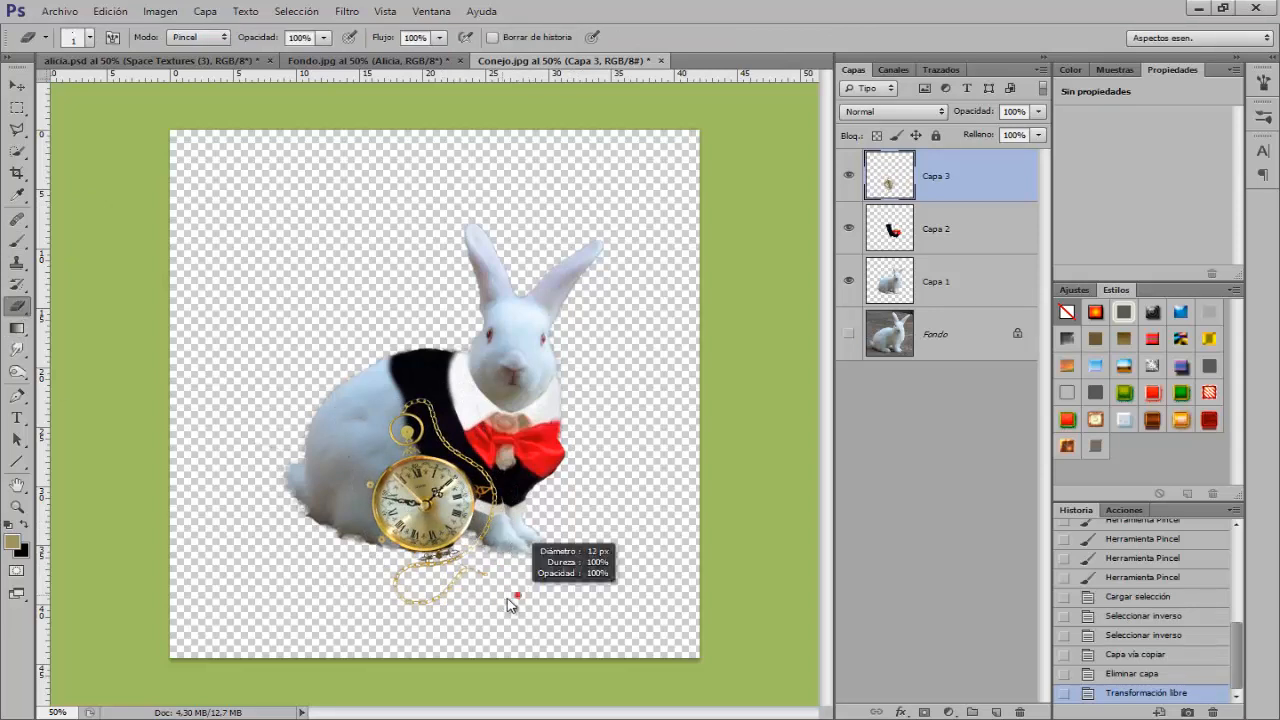
mouse_move(507, 599)
mouse_down()
mouse_move(456, 569)
mouse_move(469, 571)
mouse_move(433, 605)
mouse_move(399, 572)
mouse_up()
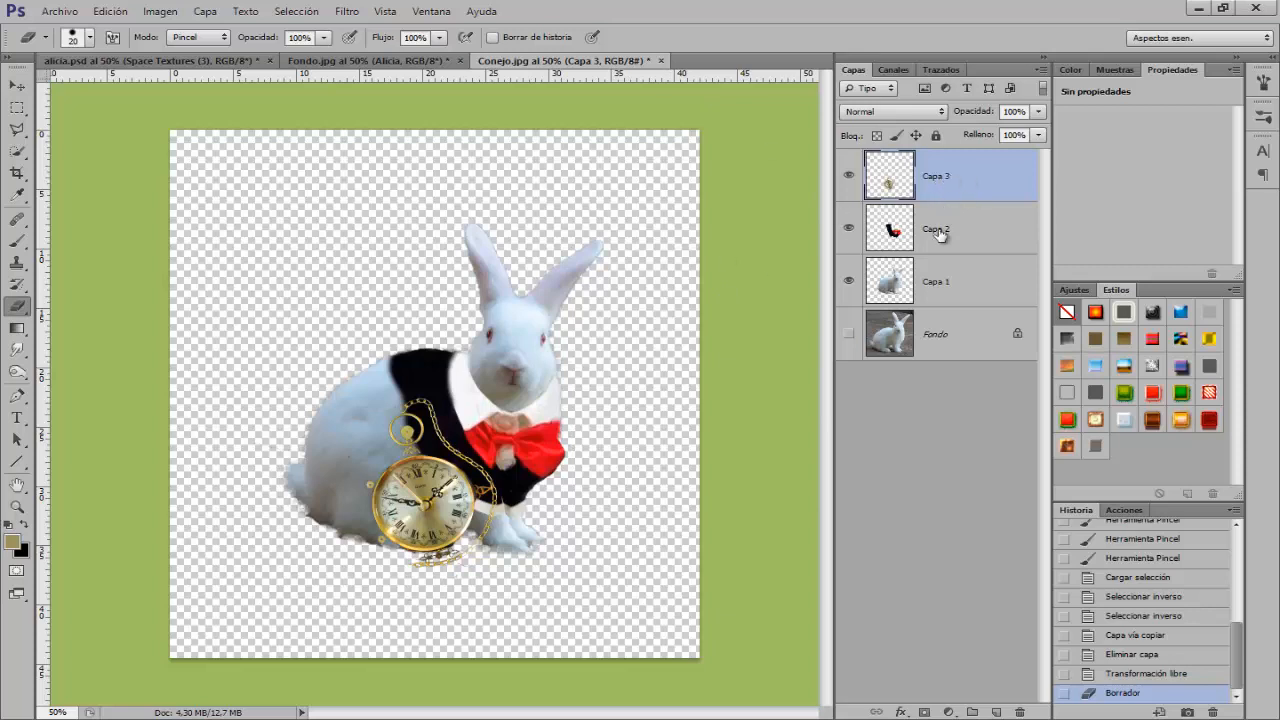
- Merge the watch, outfit and rabbit layers into one layer and name it Conejo
shift+click(946, 278)
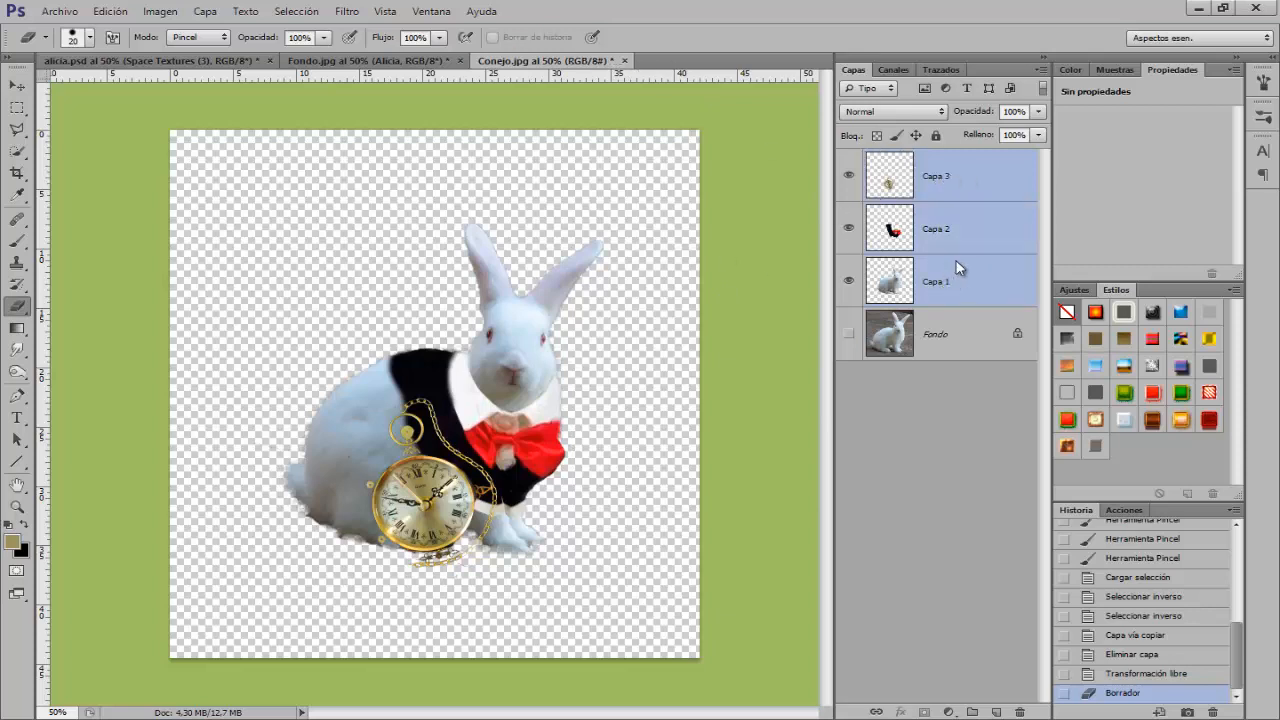
key(ctrl+e)
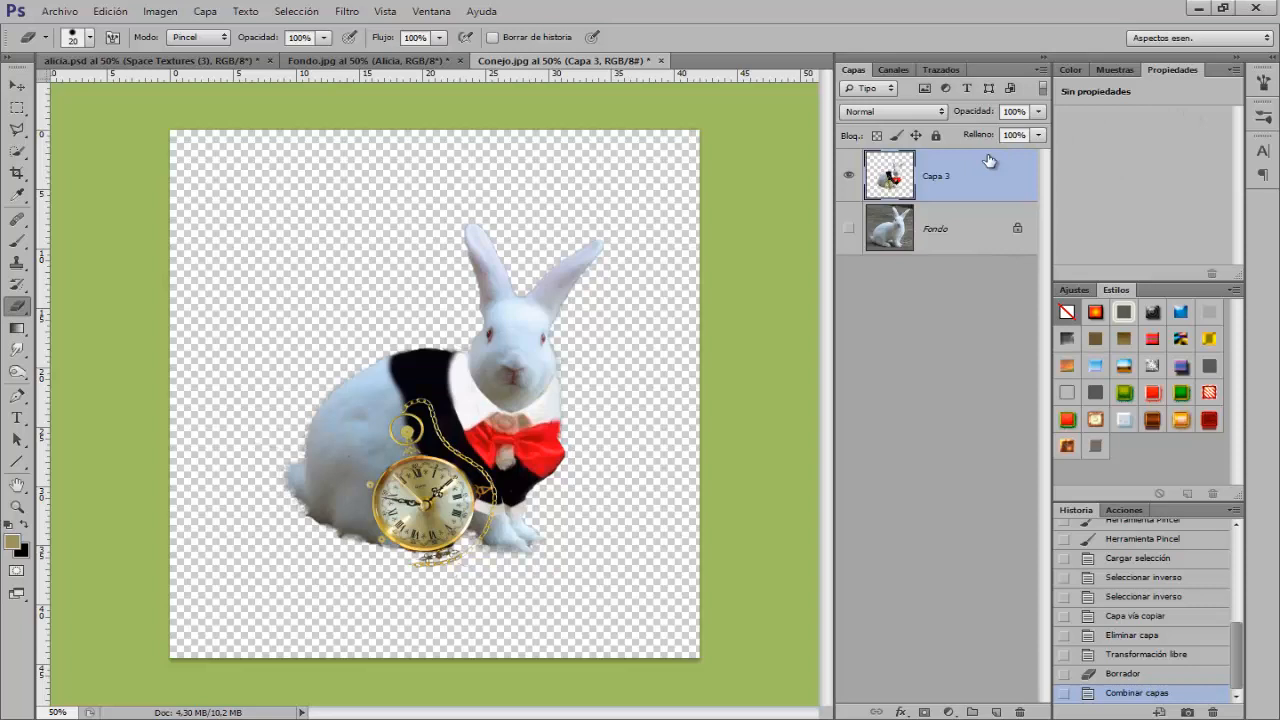
double_click(938, 176)
text(Conejo)
key(Return)
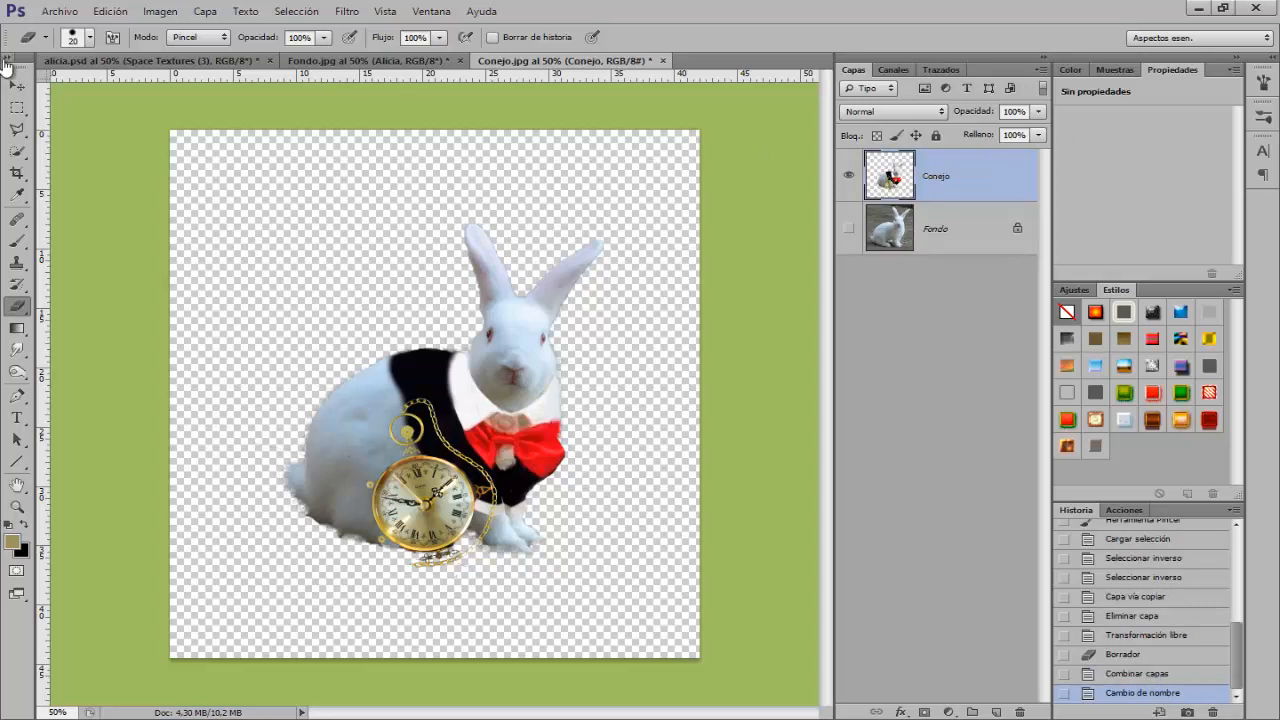
- Bring the Conejo layer into the Fondo.jpg document, scale it to about 51% and position it beside the red mushrooms
click(17, 88)
drag(450, 420, 501, 427)
key(ctrl+t)
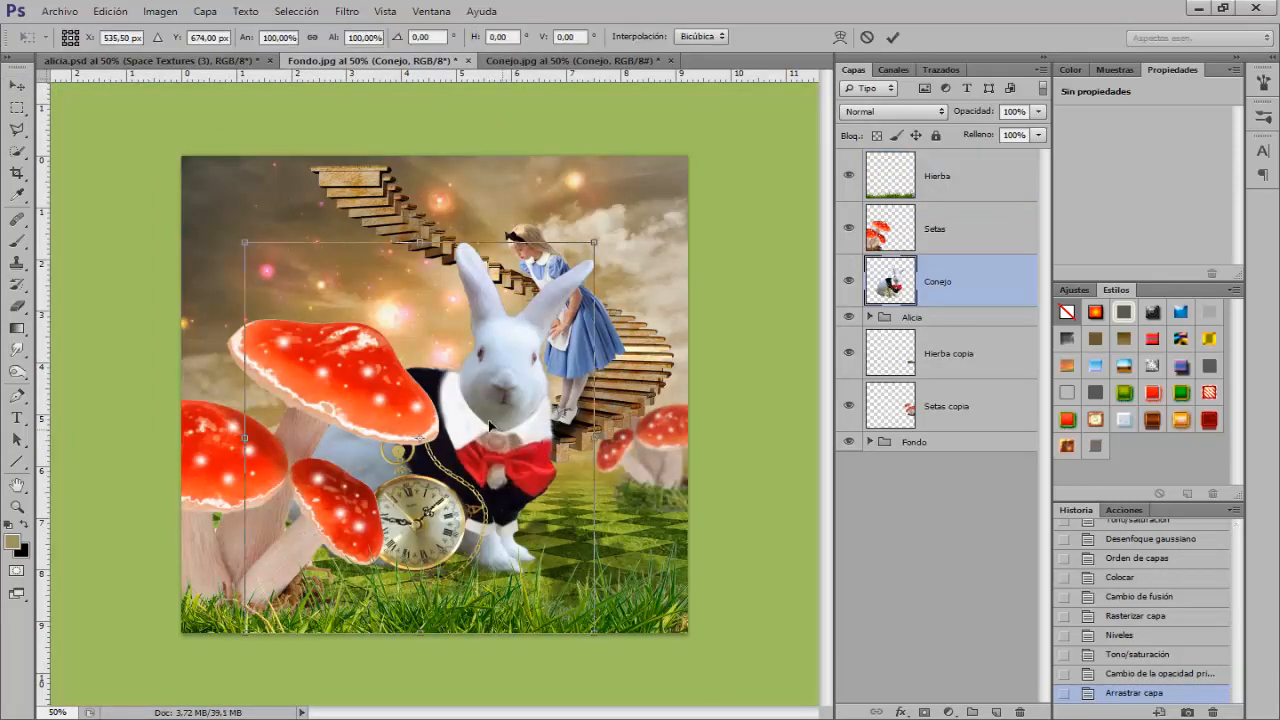
drag(580, 260, 396, 416)
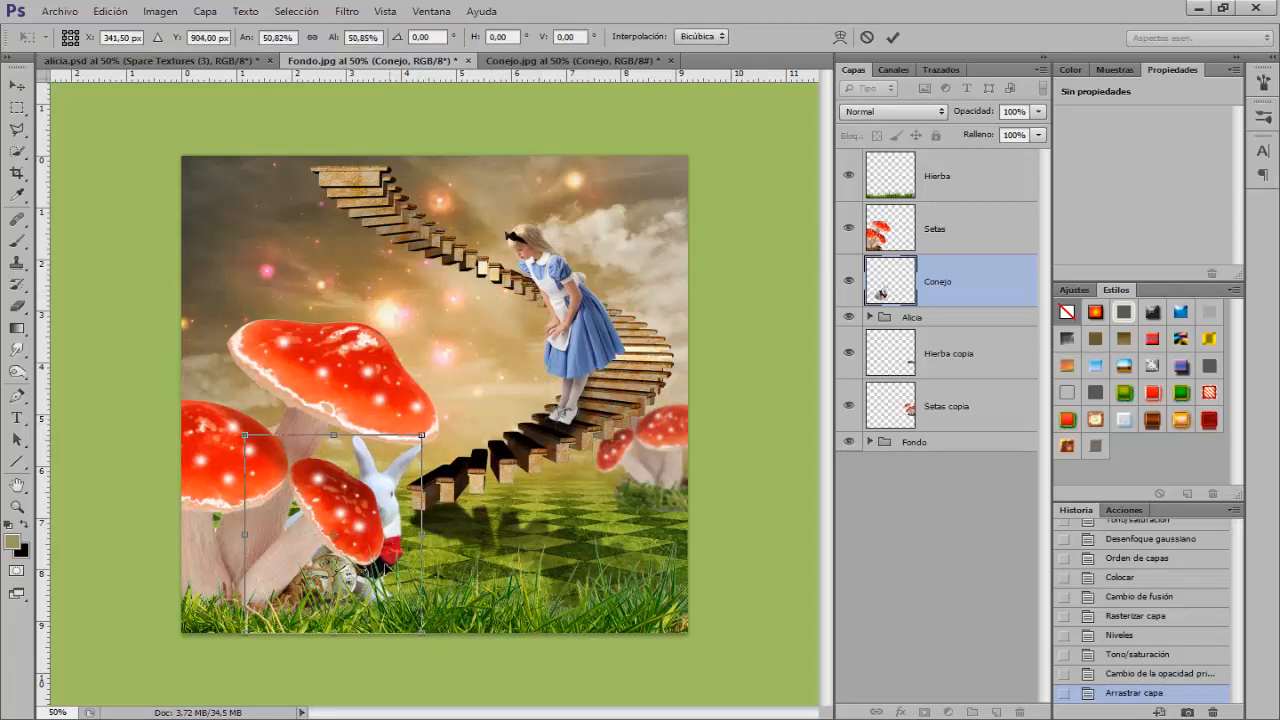
drag(390, 545, 479, 560)
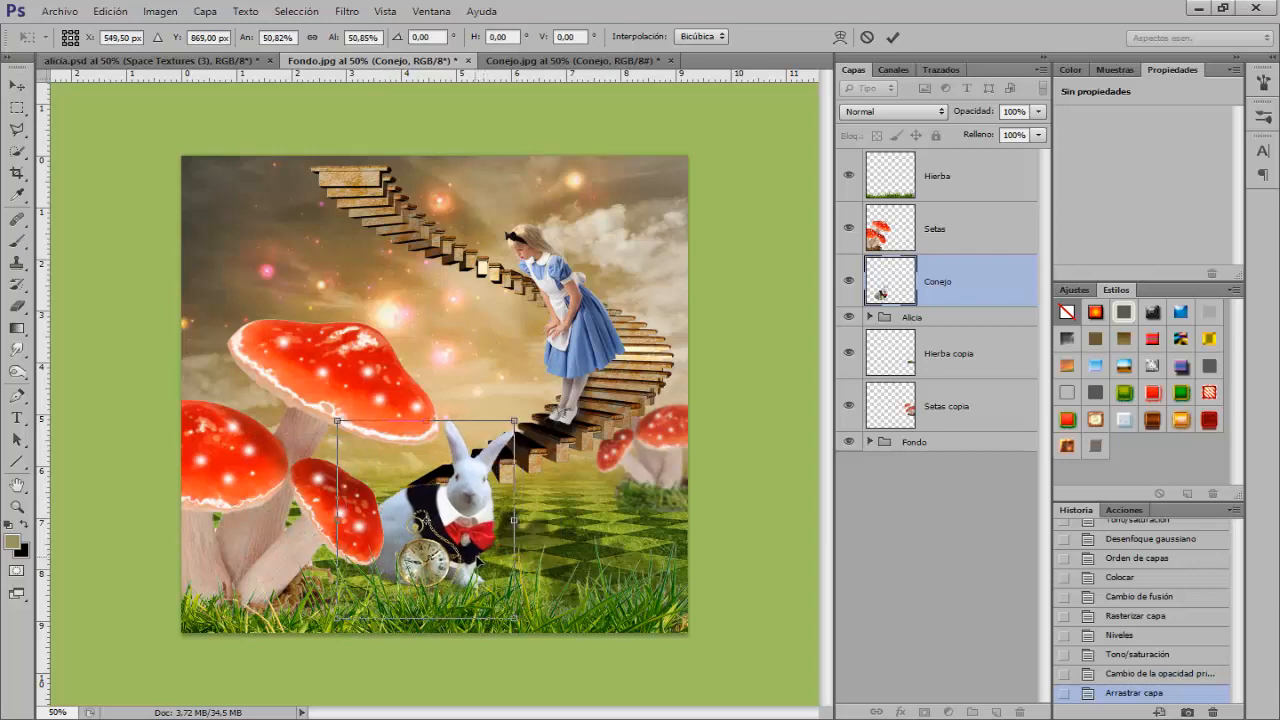
- Rotate the rabbit about -6.6°, scale it to about 39% and place it beside the small mushroom at the foot of the stairs
right_click(494, 488)
click(548, 243)
drag(514, 413, 528, 378)
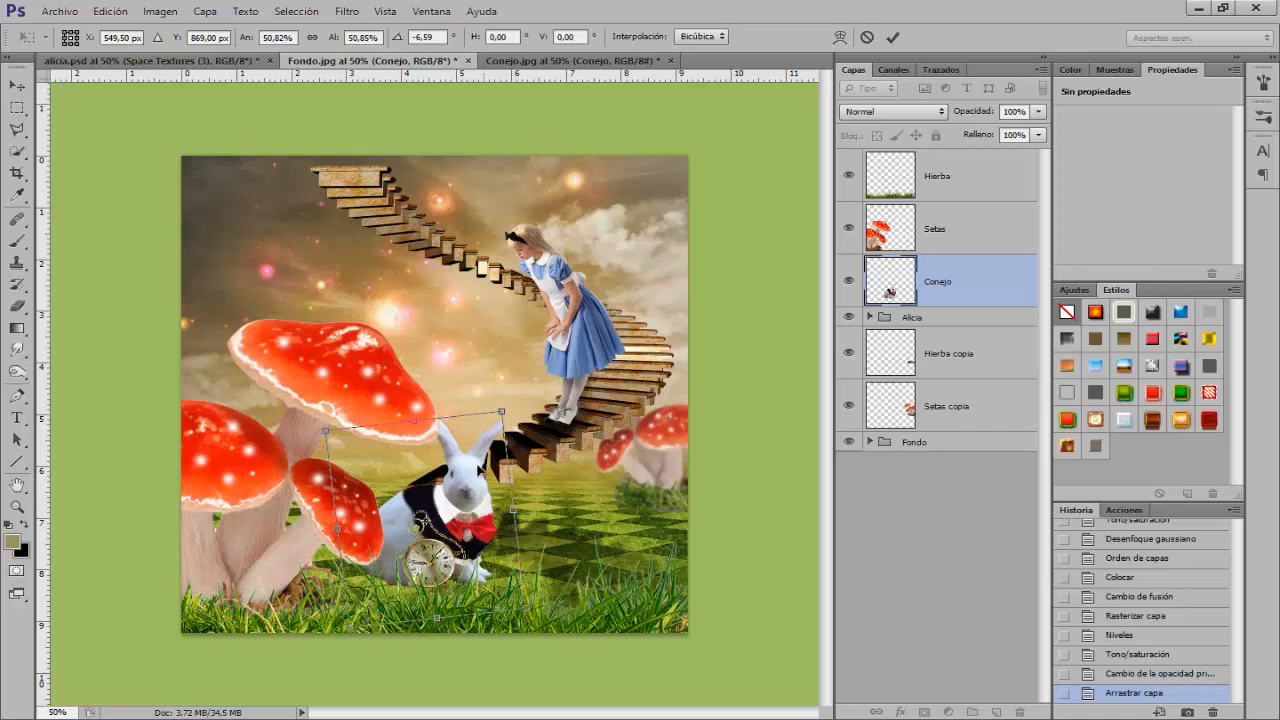
right_click(465, 488)
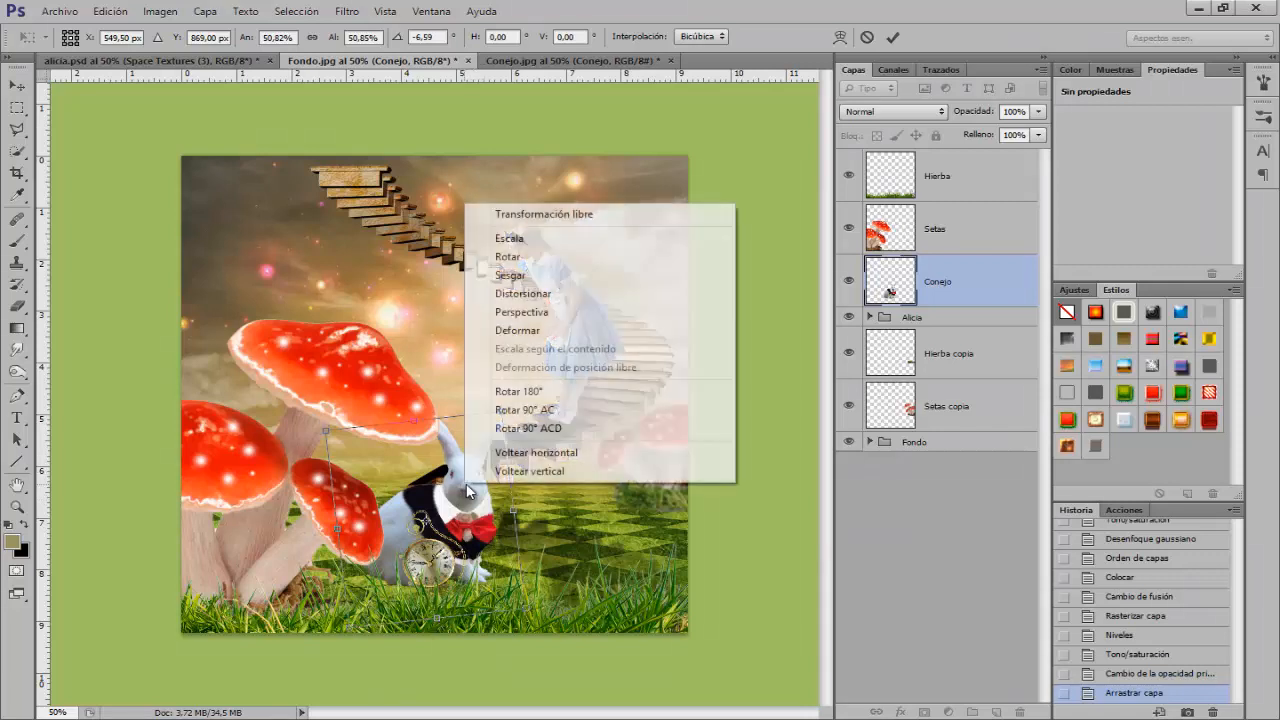
click(516, 241)
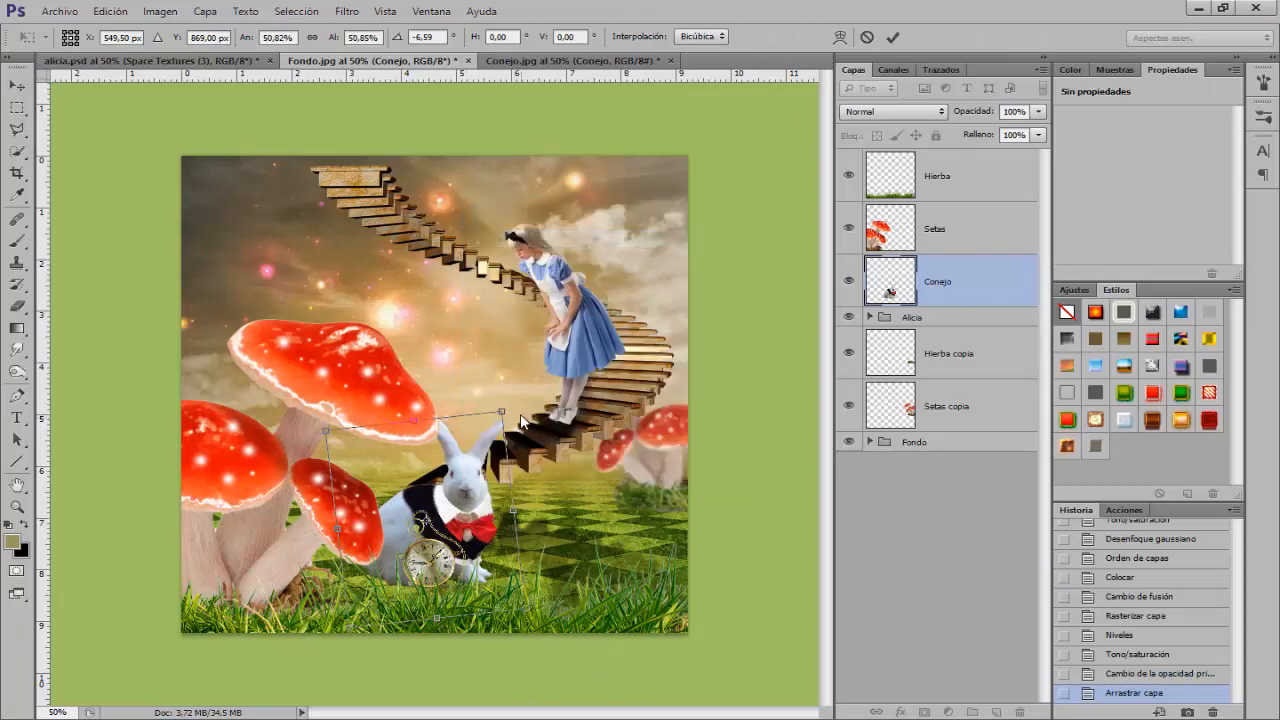
drag(503, 411, 464, 463)
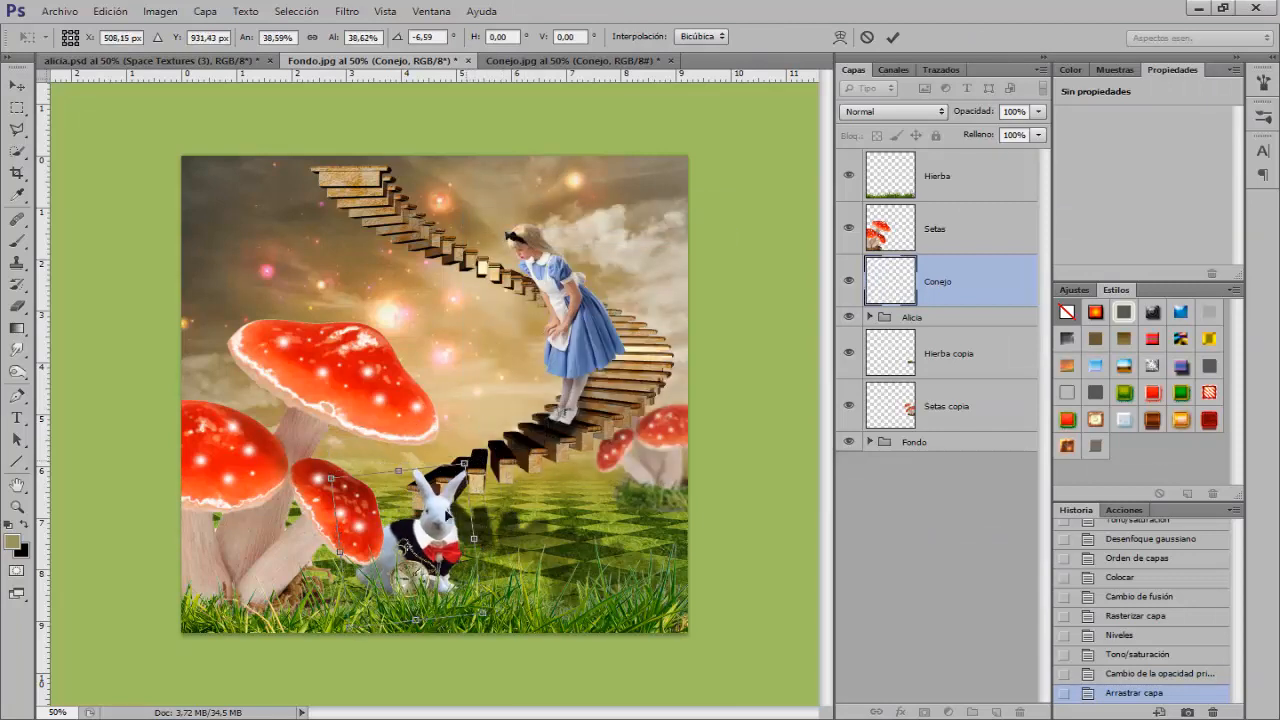
drag(434, 529, 433, 517)
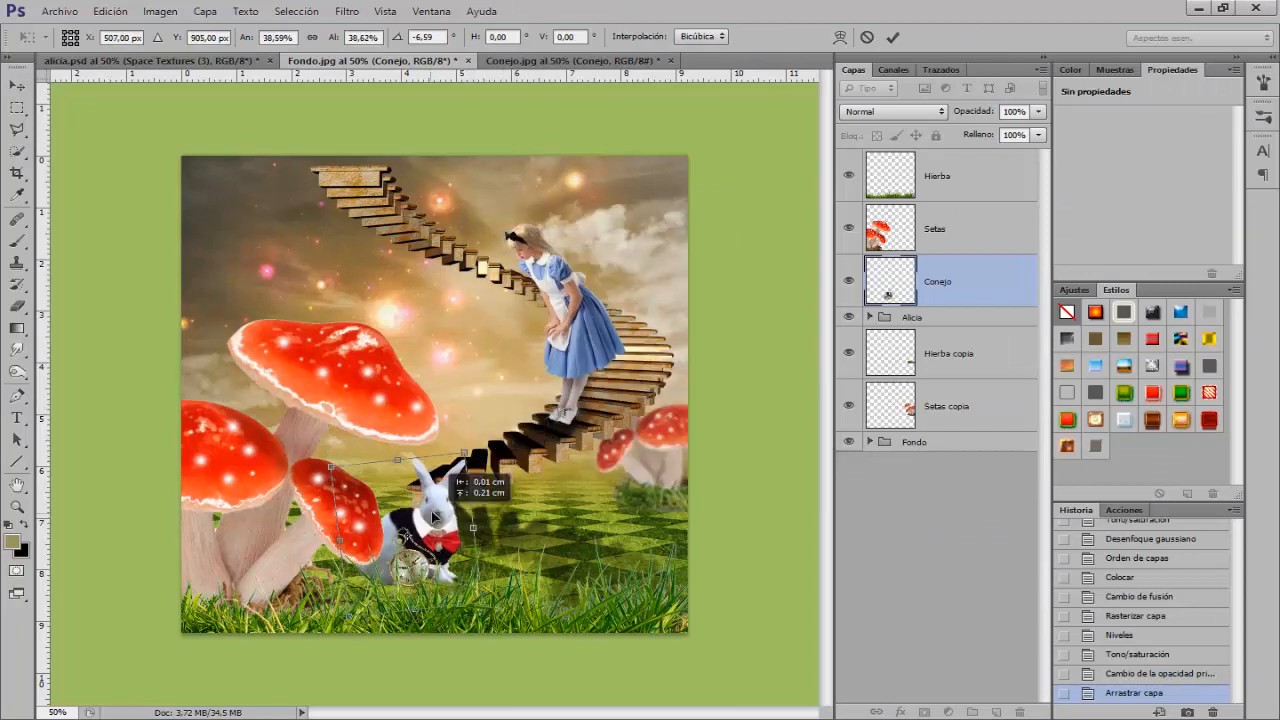
key(Return)
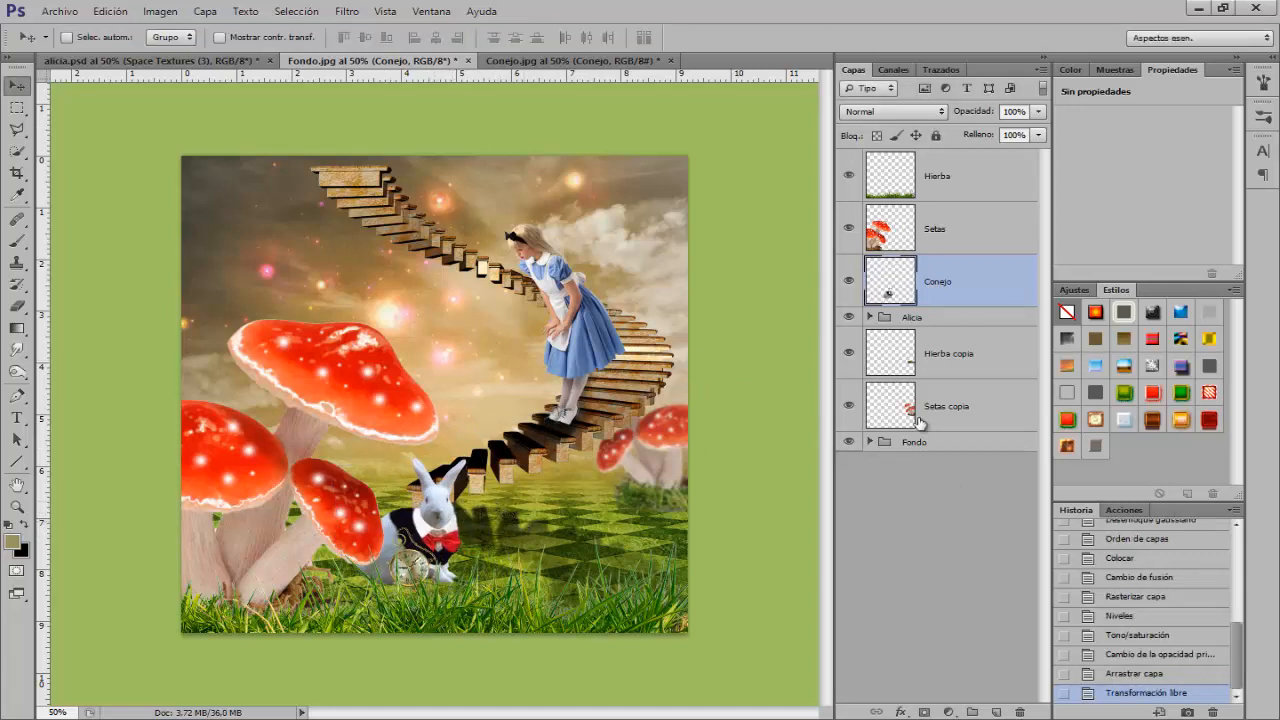
- Add a new layer named Sombra between the Conejo layer and the Alicia group
click(935, 319)
click(996, 712)
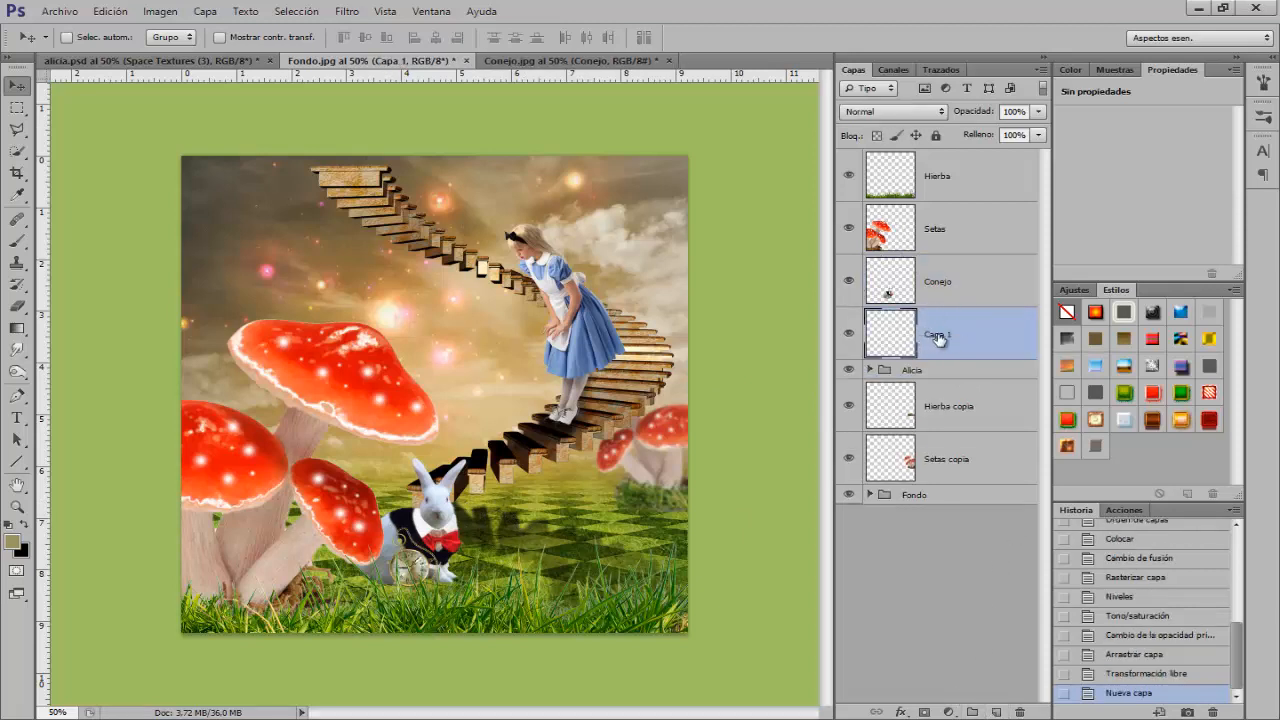
double_click(938, 336)
text(Sombra)
key(Return)
- Paint a black shadow under the rabbit on the Sombra layer with a soft 60 px brush at 50% opacity
click(22, 240)
key(d)
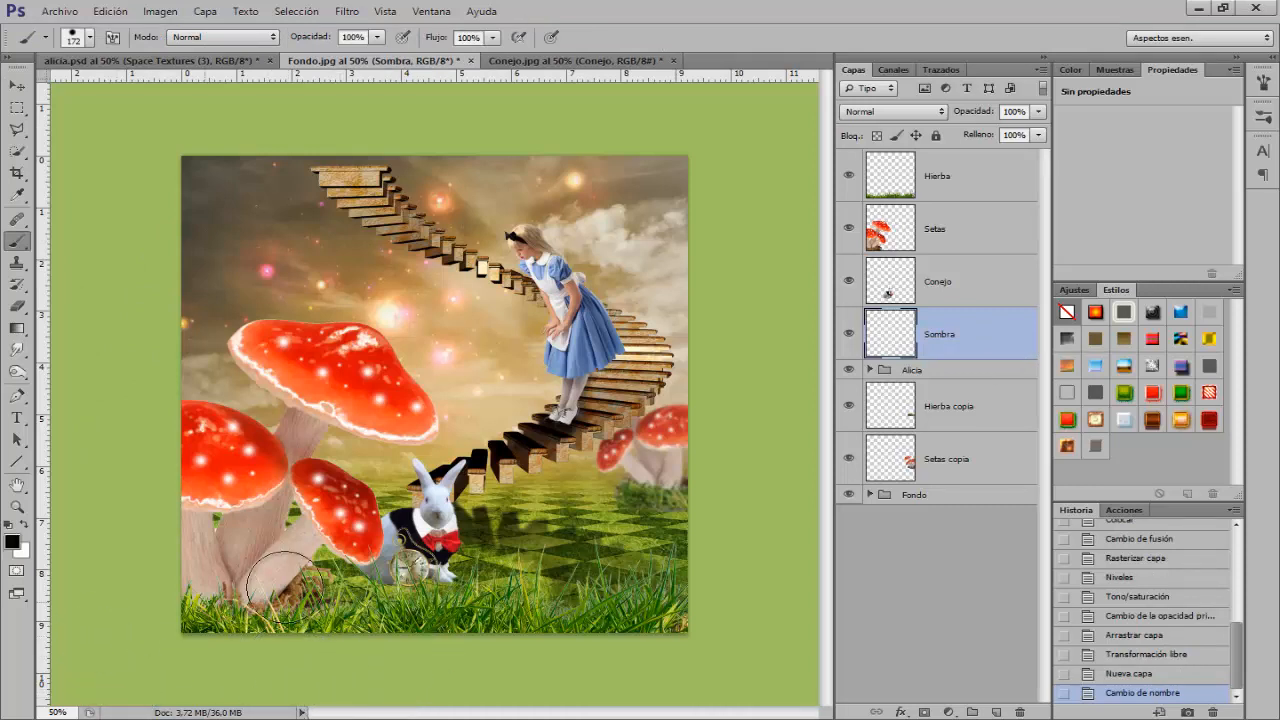
drag(300, 40, 292, 40)
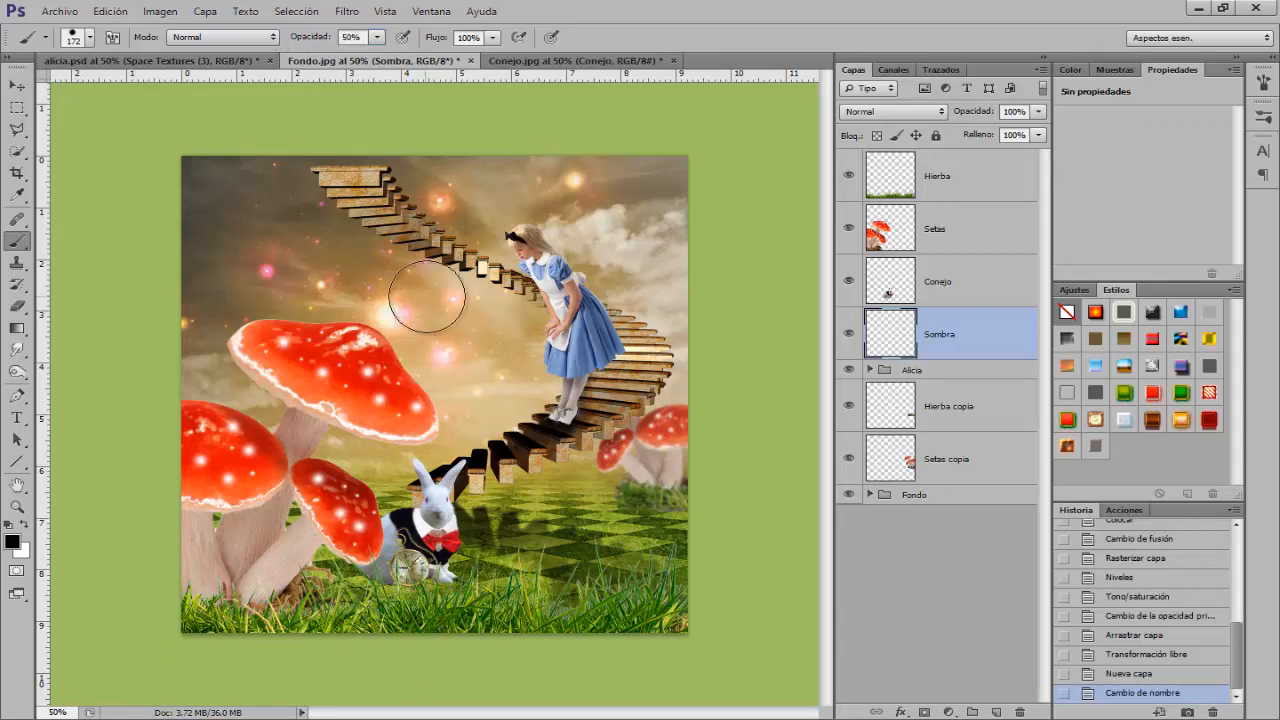
drag(435, 449, 411, 449)
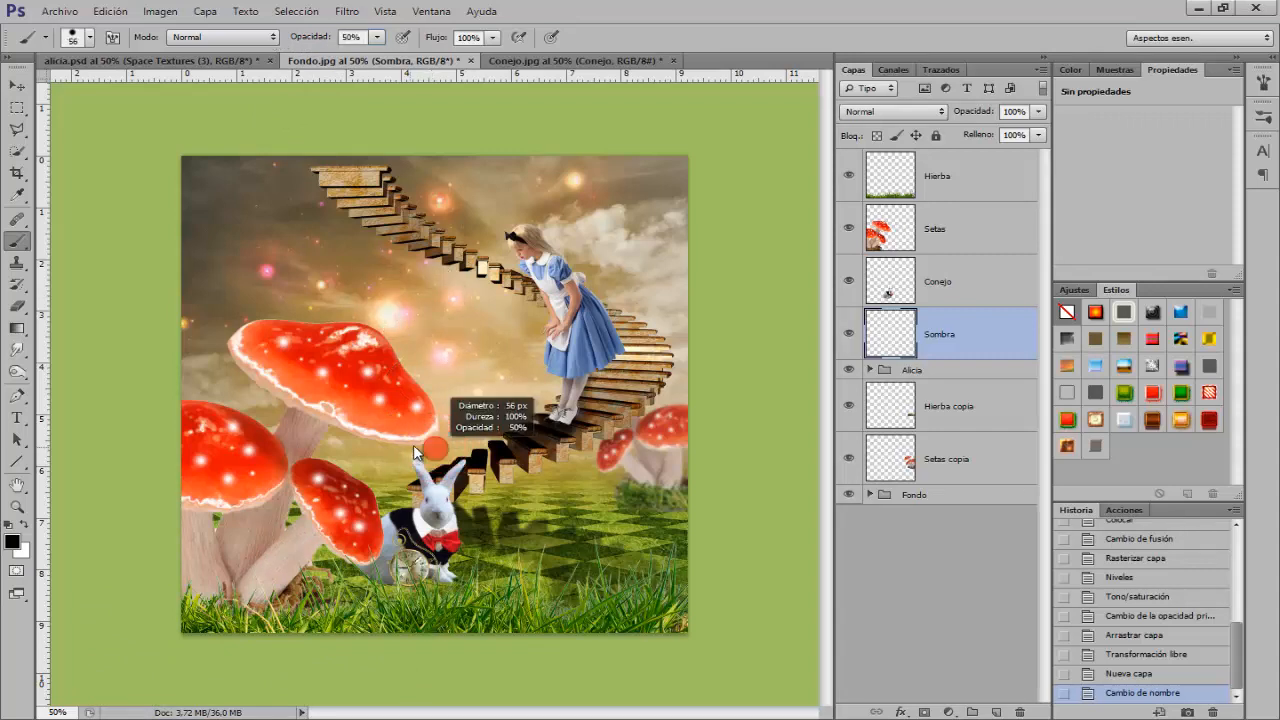
right_click(411, 455)
click(455, 483)
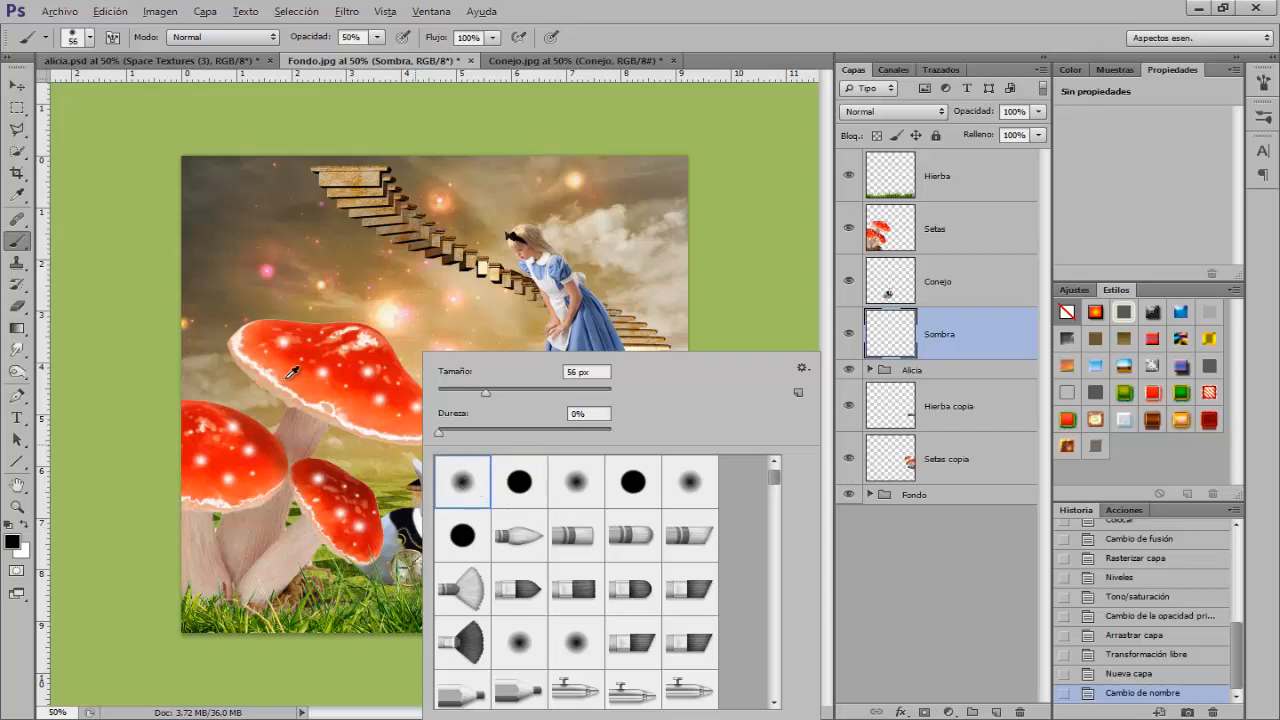
drag(288, 377, 286, 376)
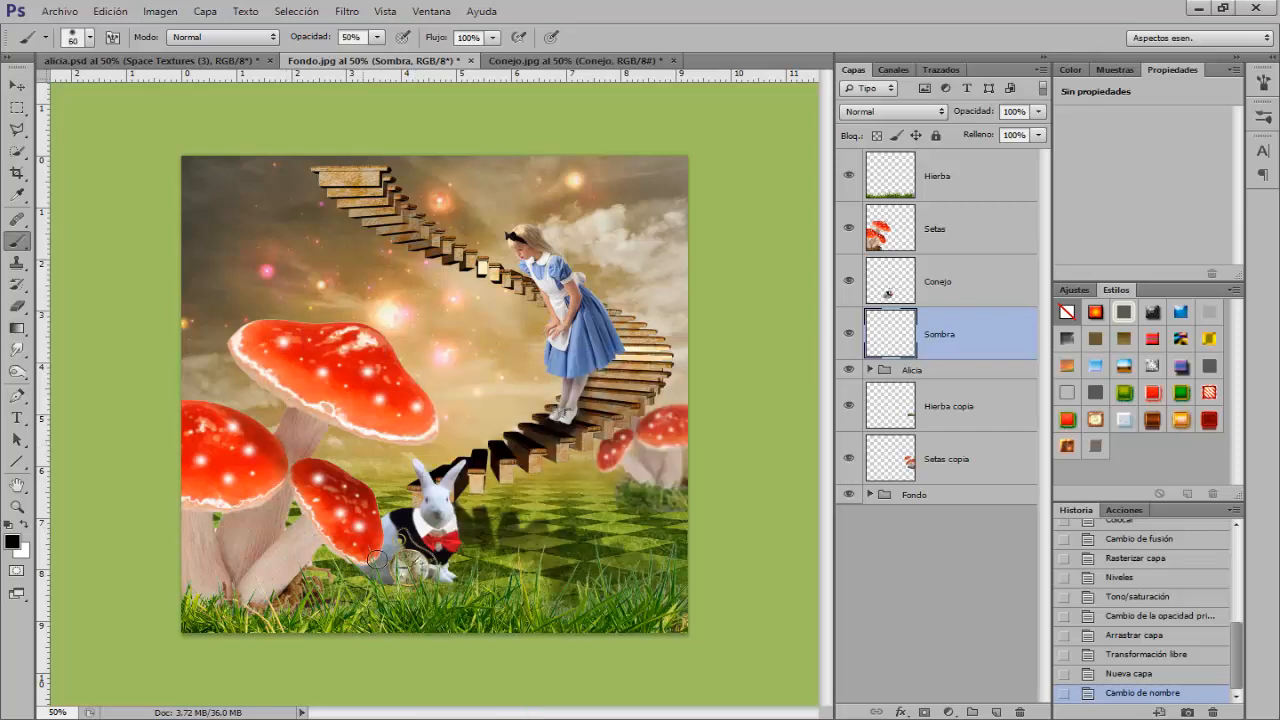
drag(372, 582, 453, 595)
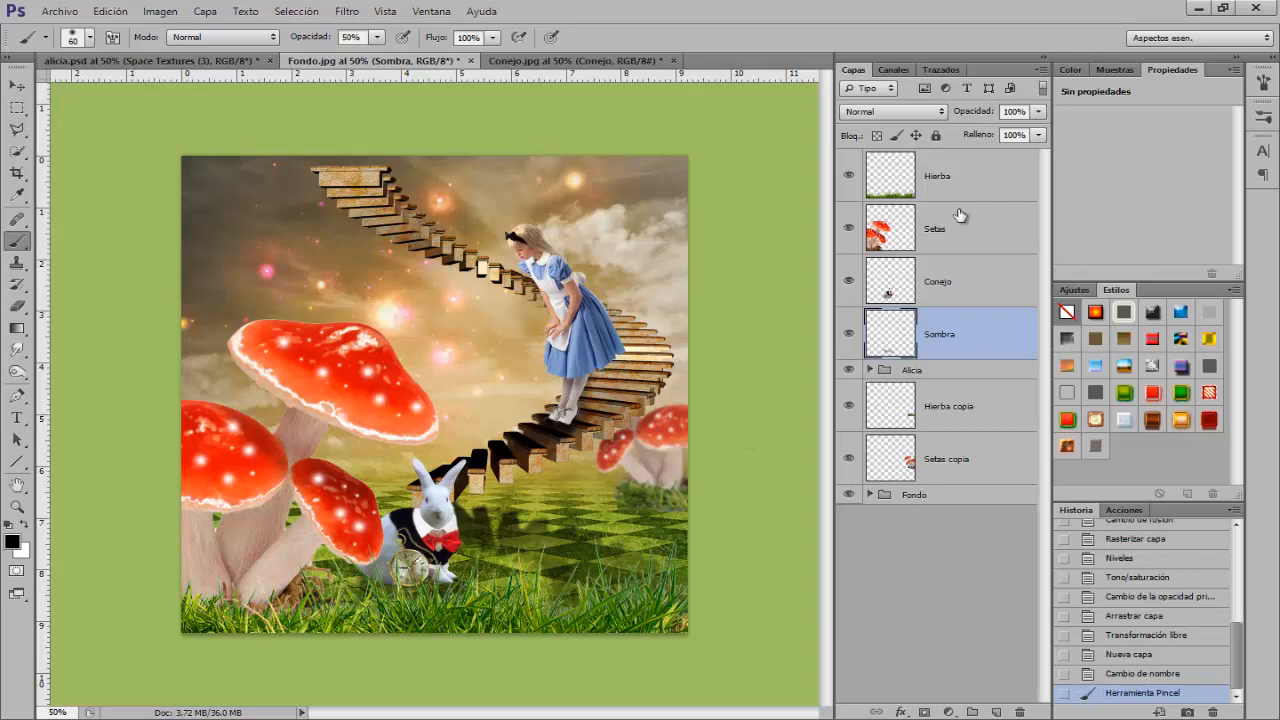
- Apply a Gaussian blur with a 2.0-pixel radius to the Sombra layer and lower its opacity to 88%
click(347, 11)
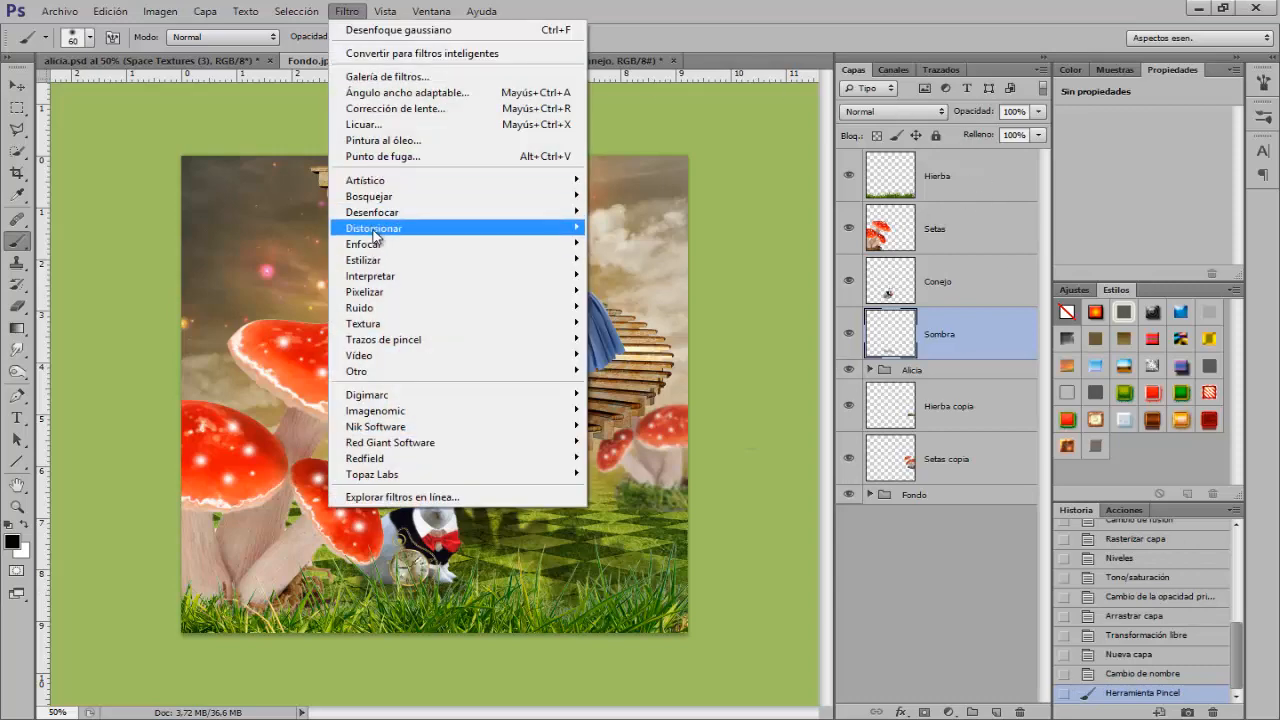
mouse_move(391, 217)
click(657, 378)
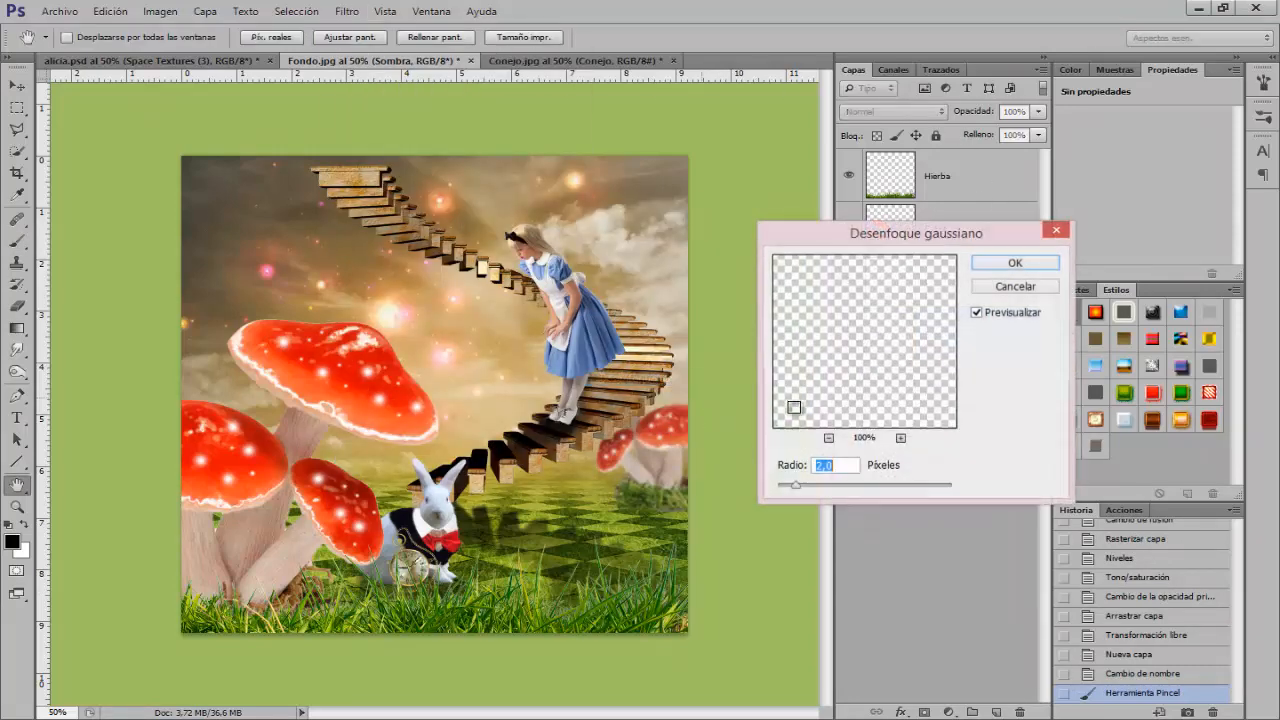
click(1026, 264)
drag(977, 117, 970, 121)
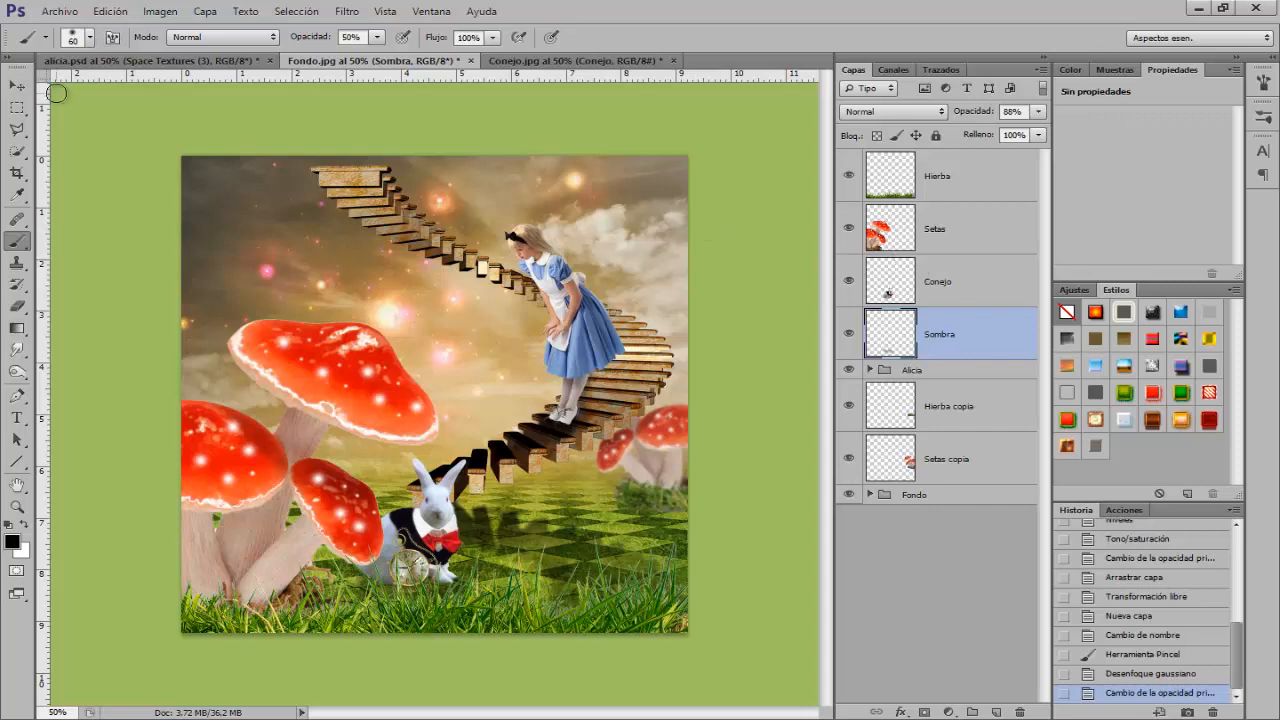
- Check the finished composite in alicia.psd for reference, and return to Fondo.jpg
click(150, 60)
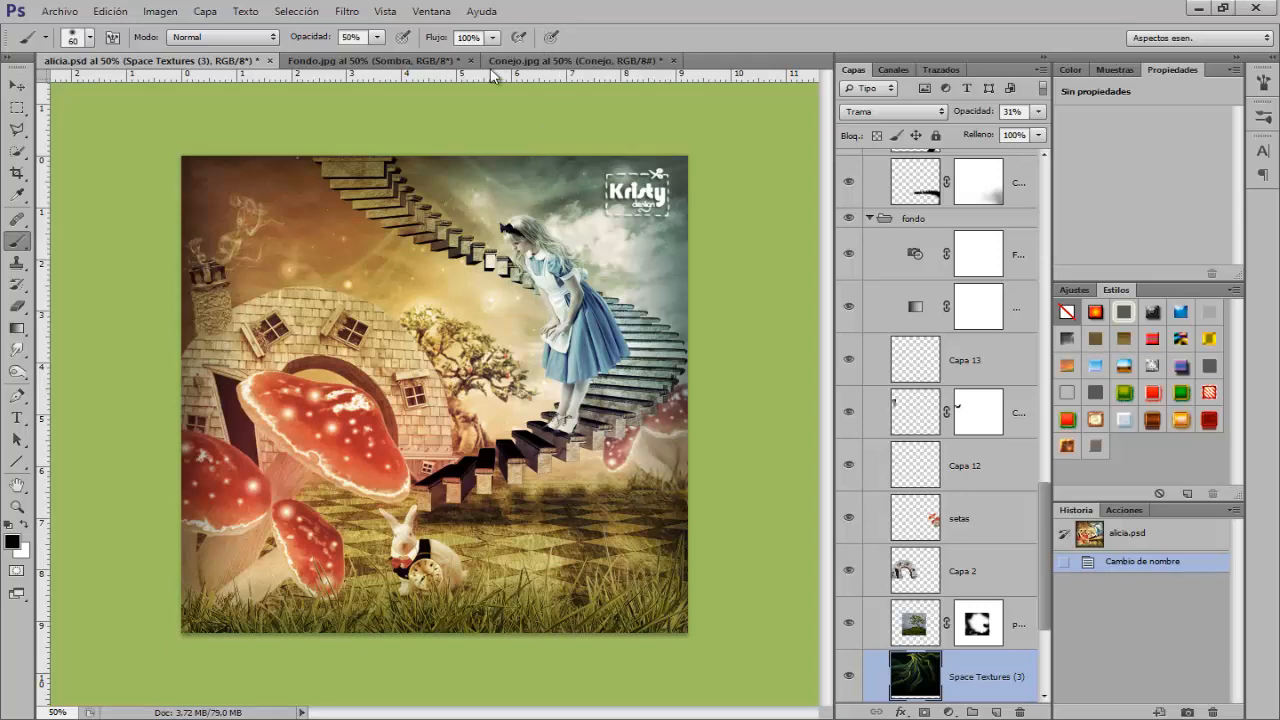
click(415, 62)
click(425, 62)
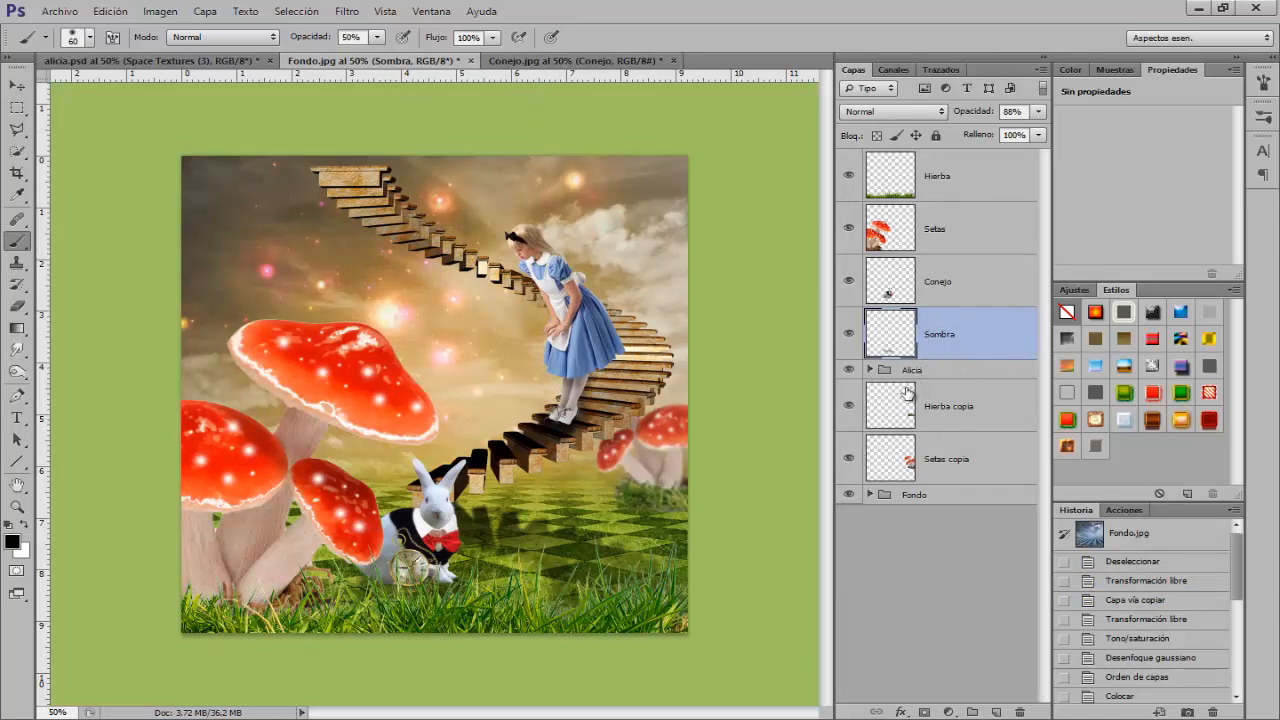
- Add a Gradient Map adjustment layer above Textura1 in the Fondo group and open its gradient for editing
click(869, 494)
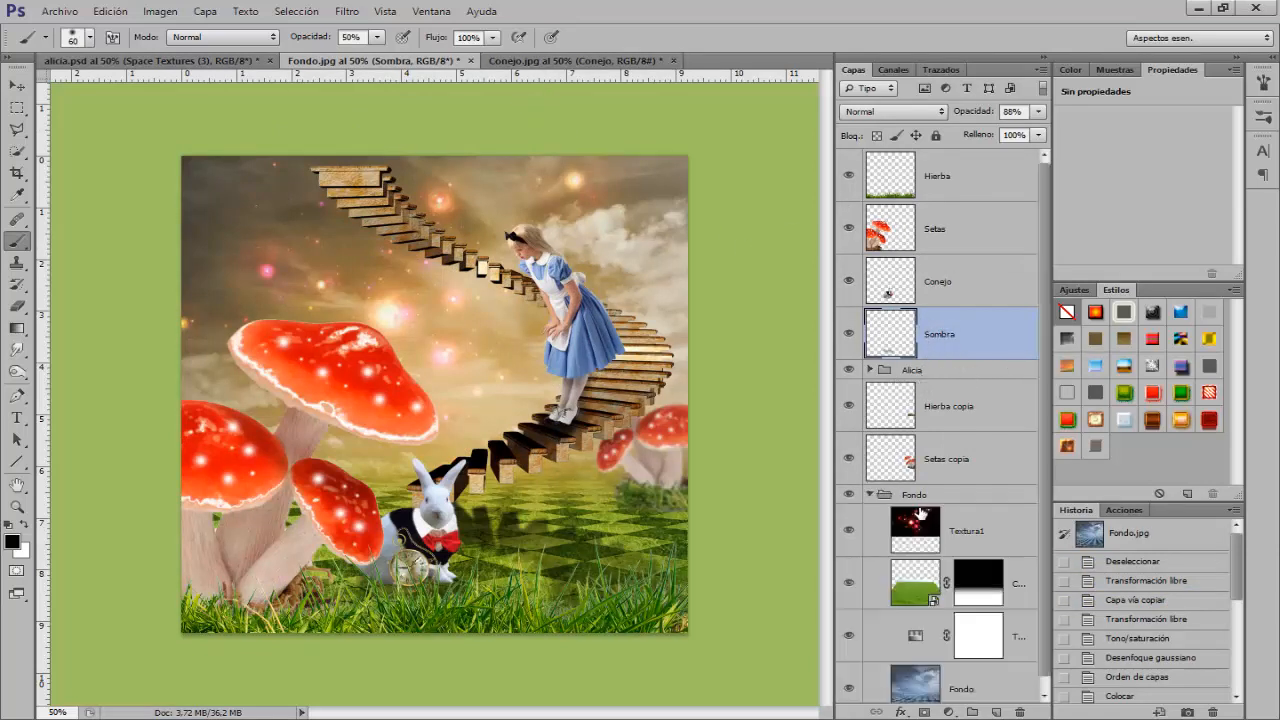
click(980, 531)
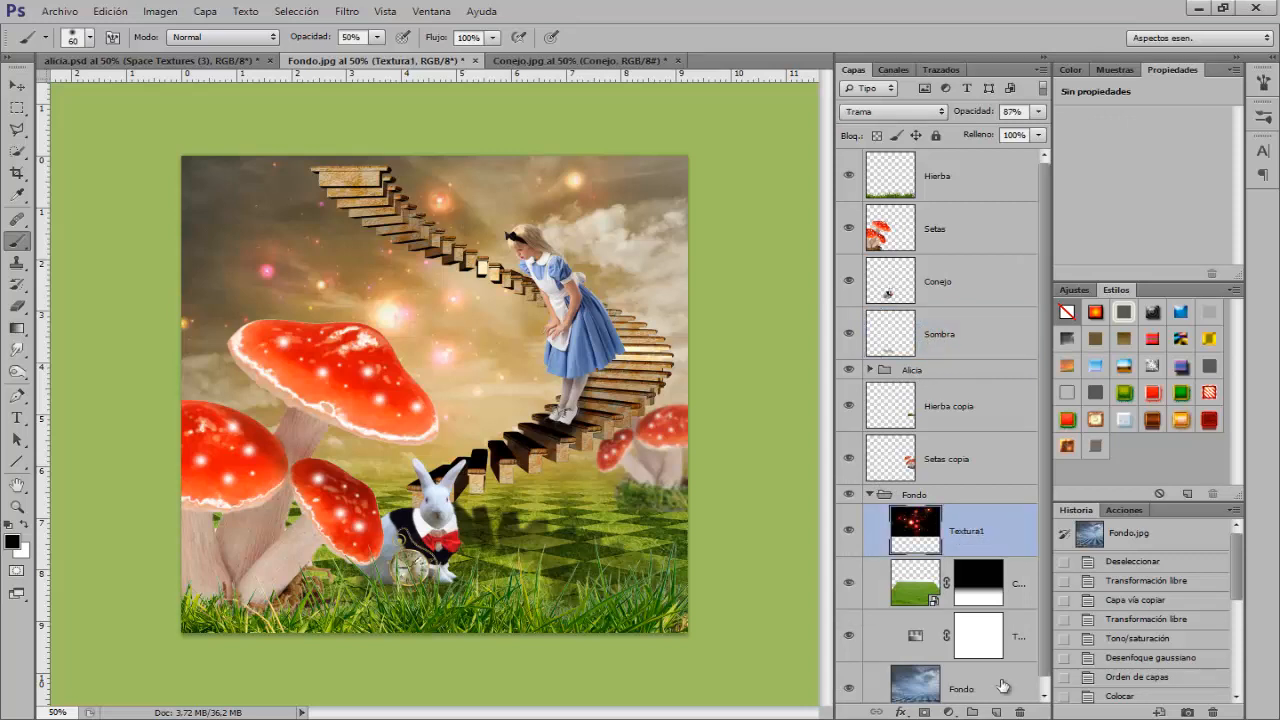
click(950, 712)
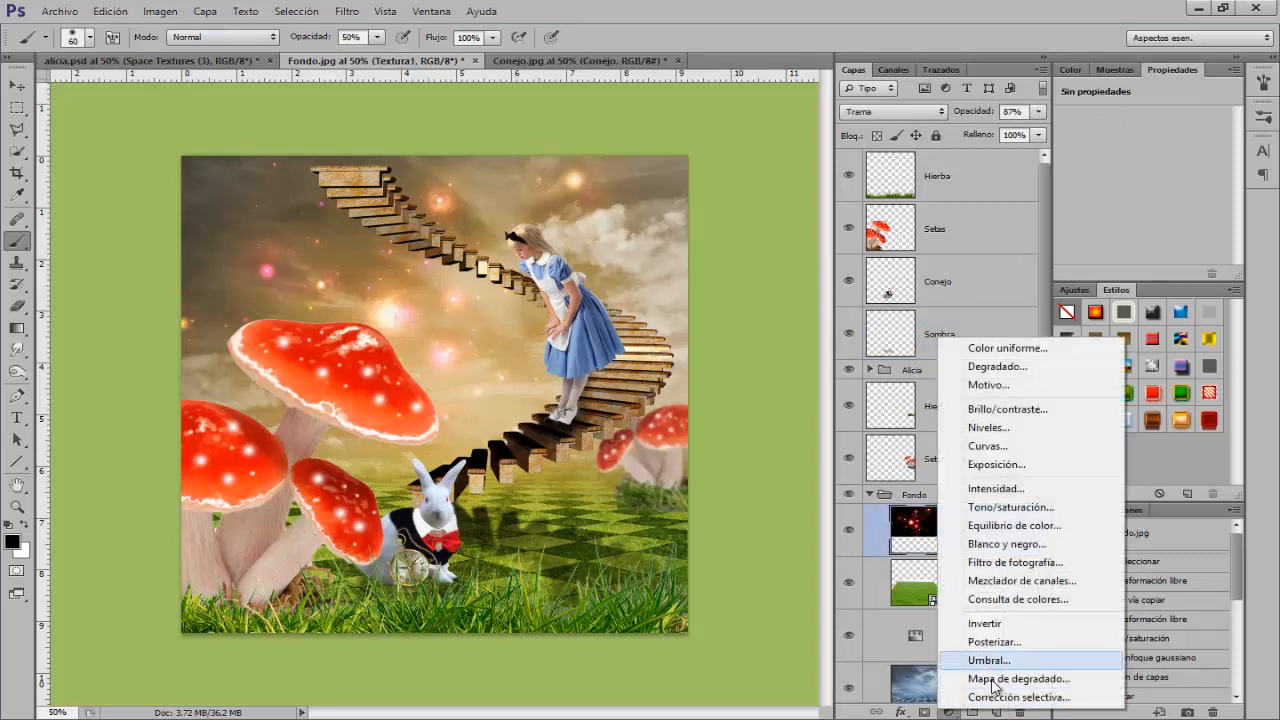
click(990, 677)
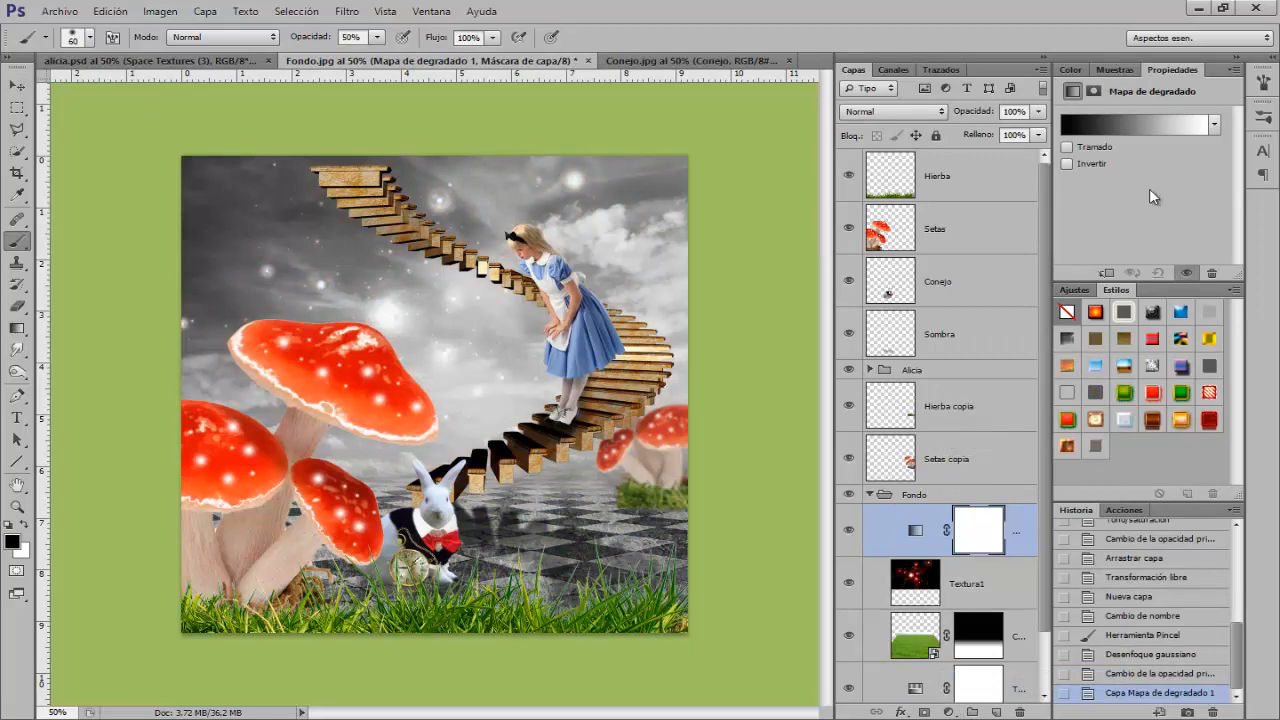
click(1112, 123)
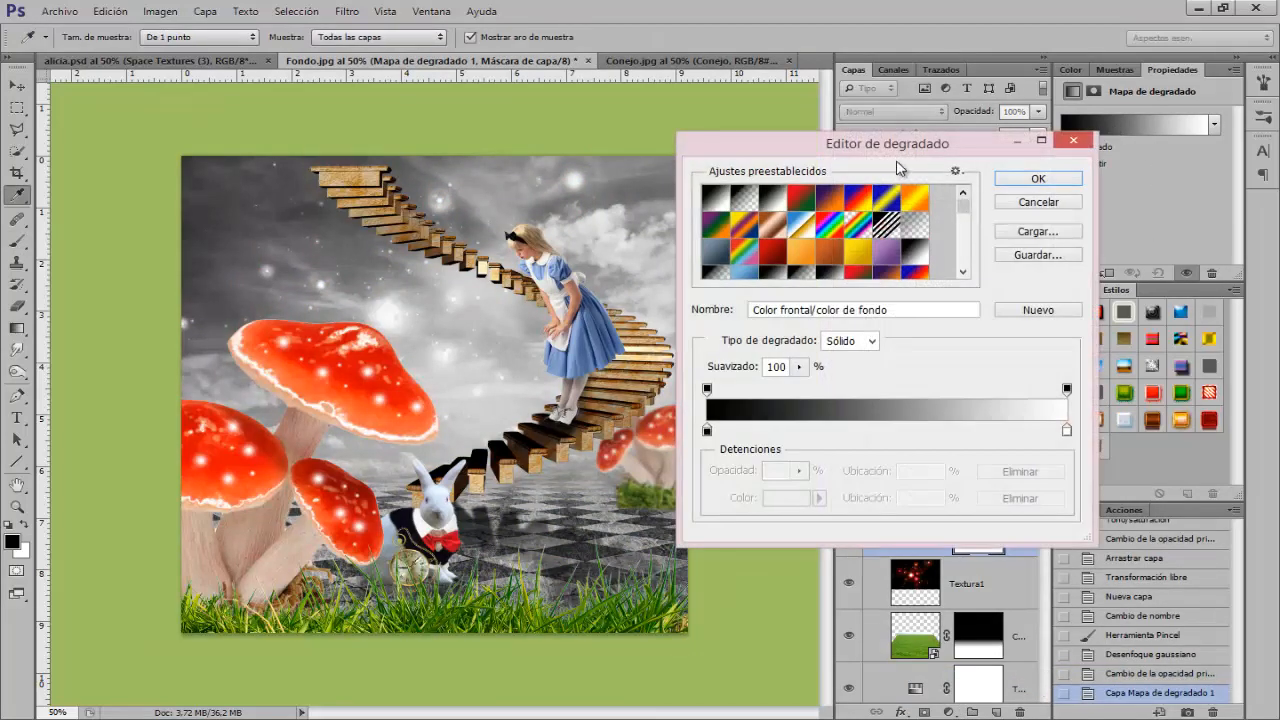
drag(896, 152, 853, 171)
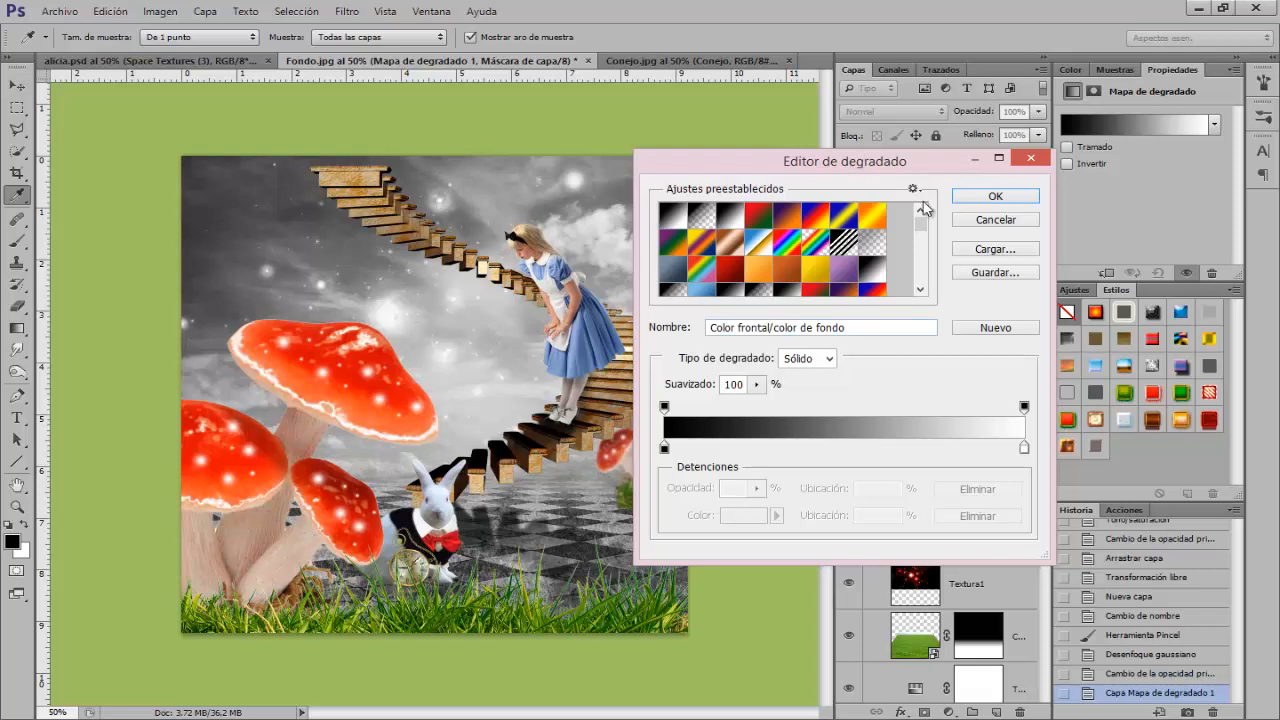
mouse_move(923, 222)
mouse_down()
mouse_move(925, 268)
mouse_move(925, 216)
mouse_up()
click(913, 189)
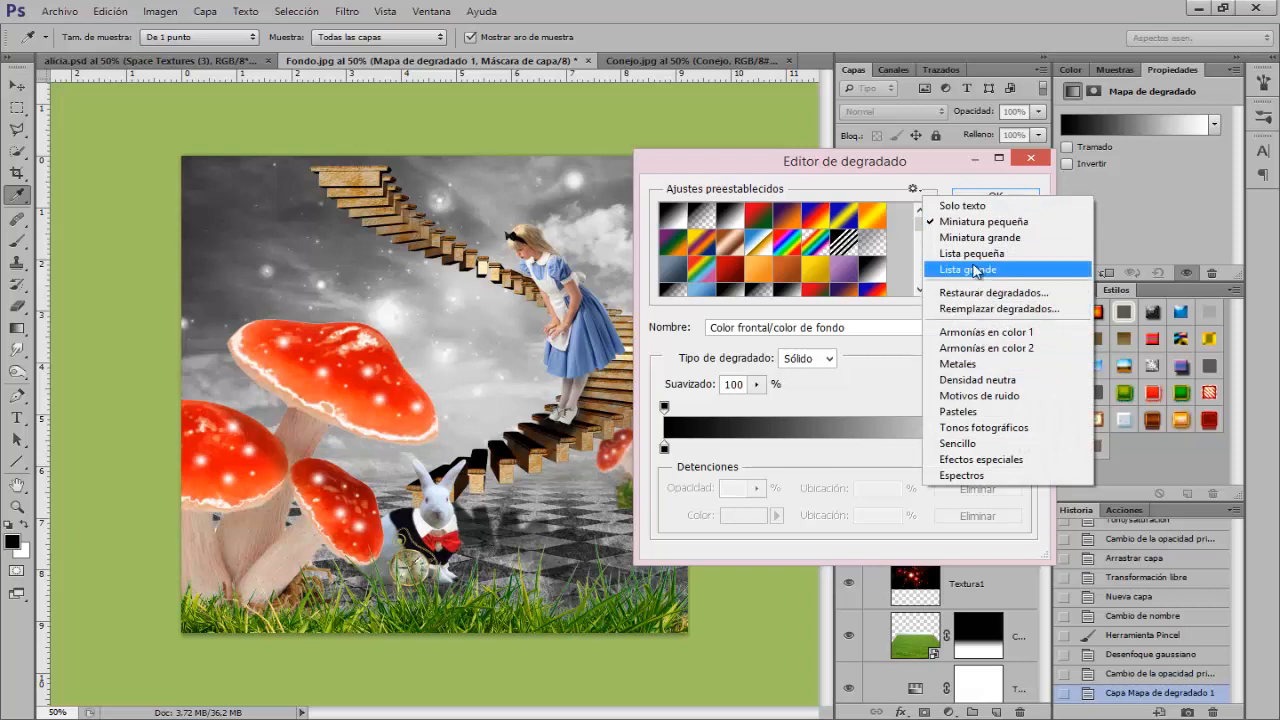
click(920, 366)
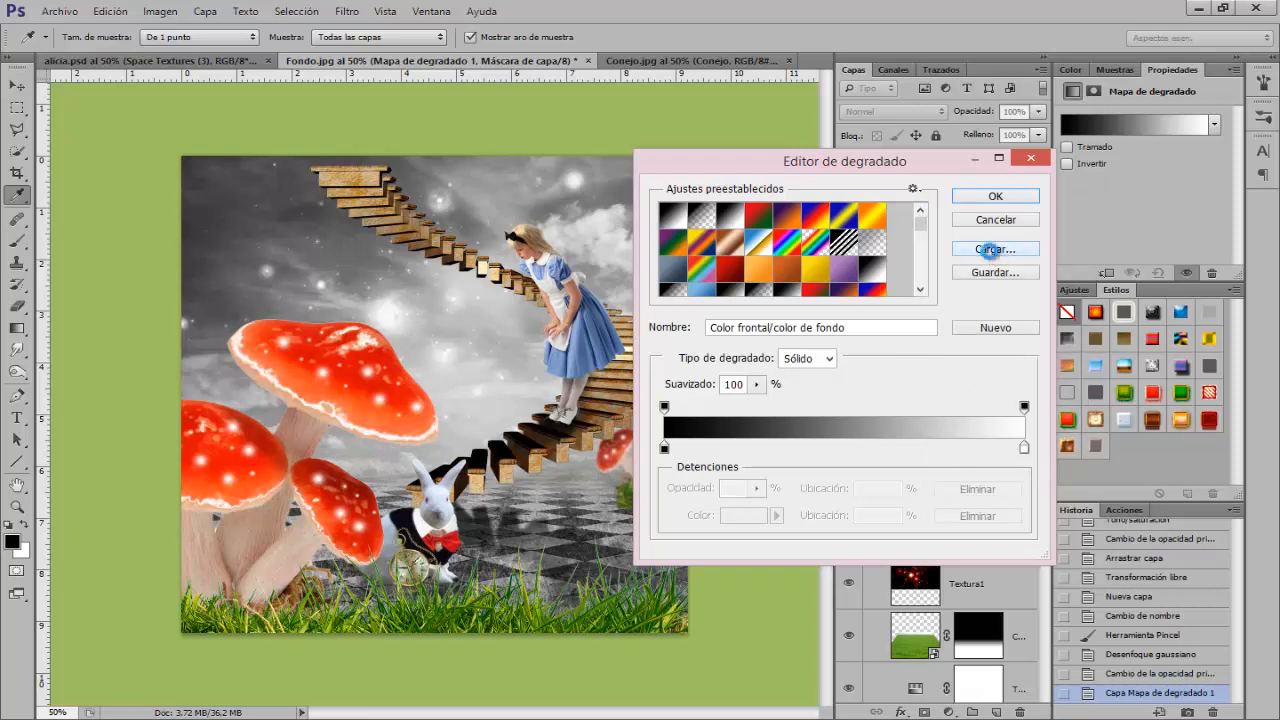
click(991, 253)
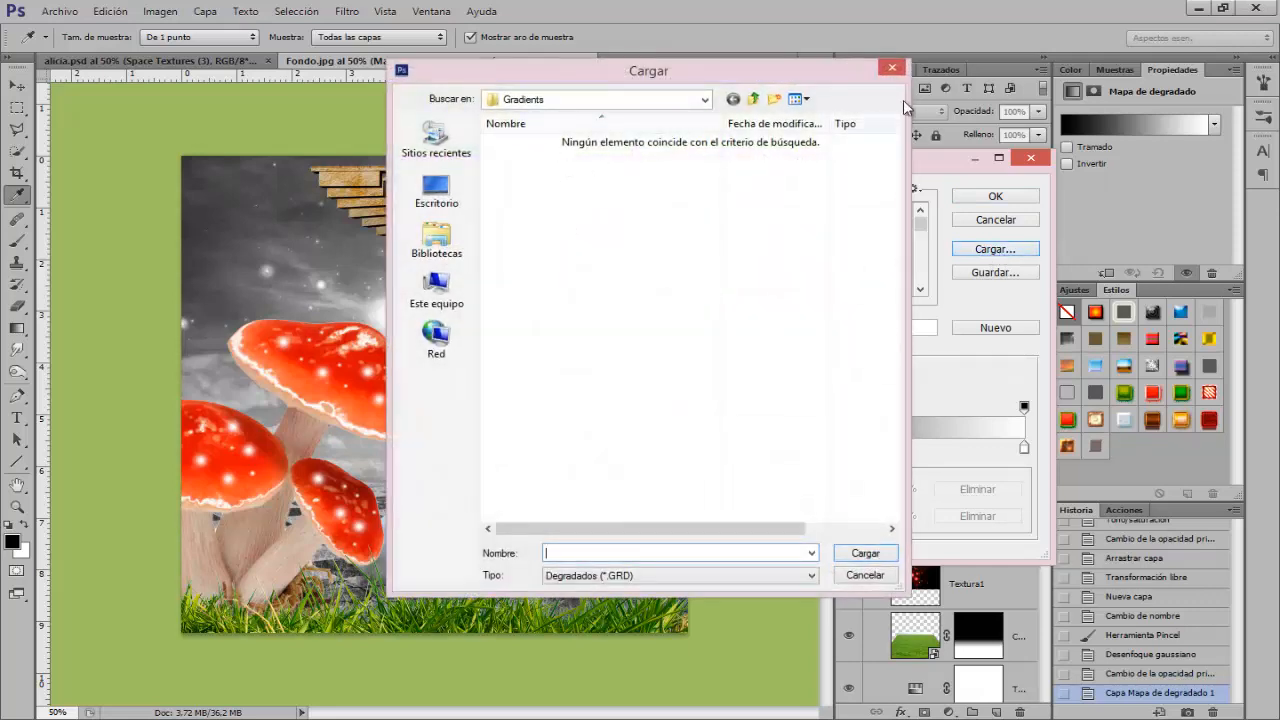
click(893, 70)
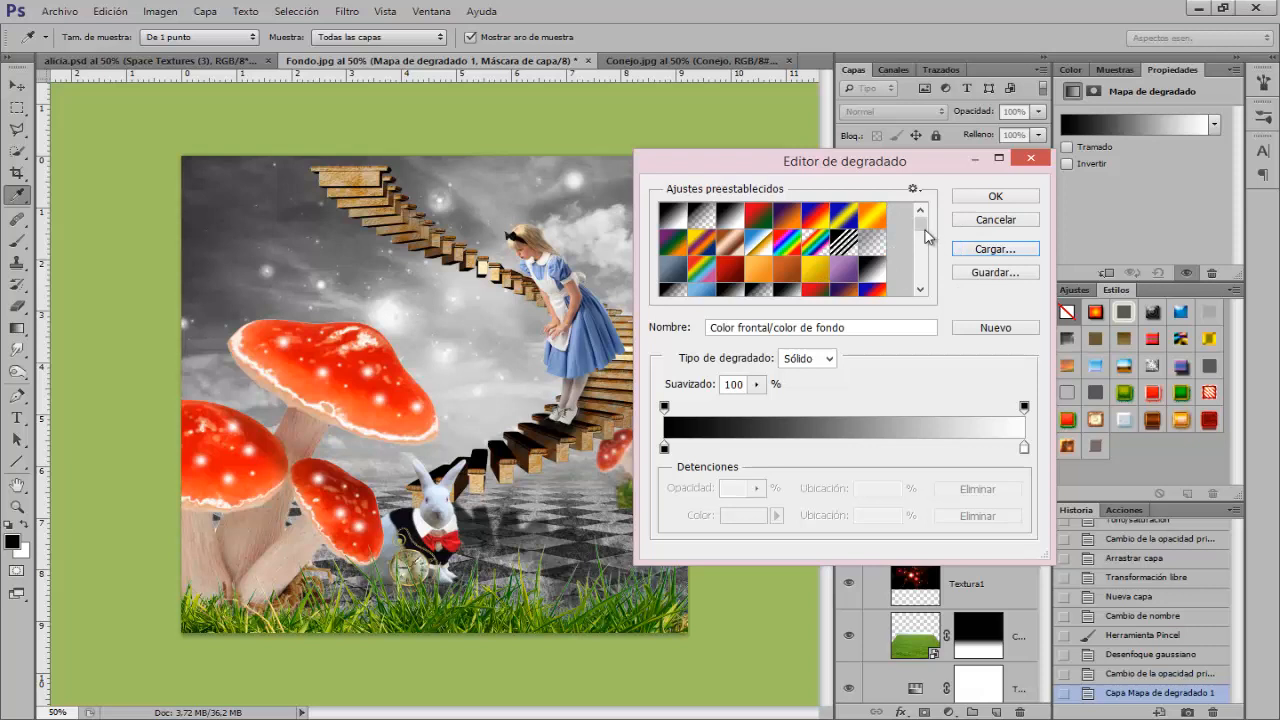
- Apply the preset gradient "Rojo, azul, amarillo" to the gradient map
drag(921, 226, 923, 224)
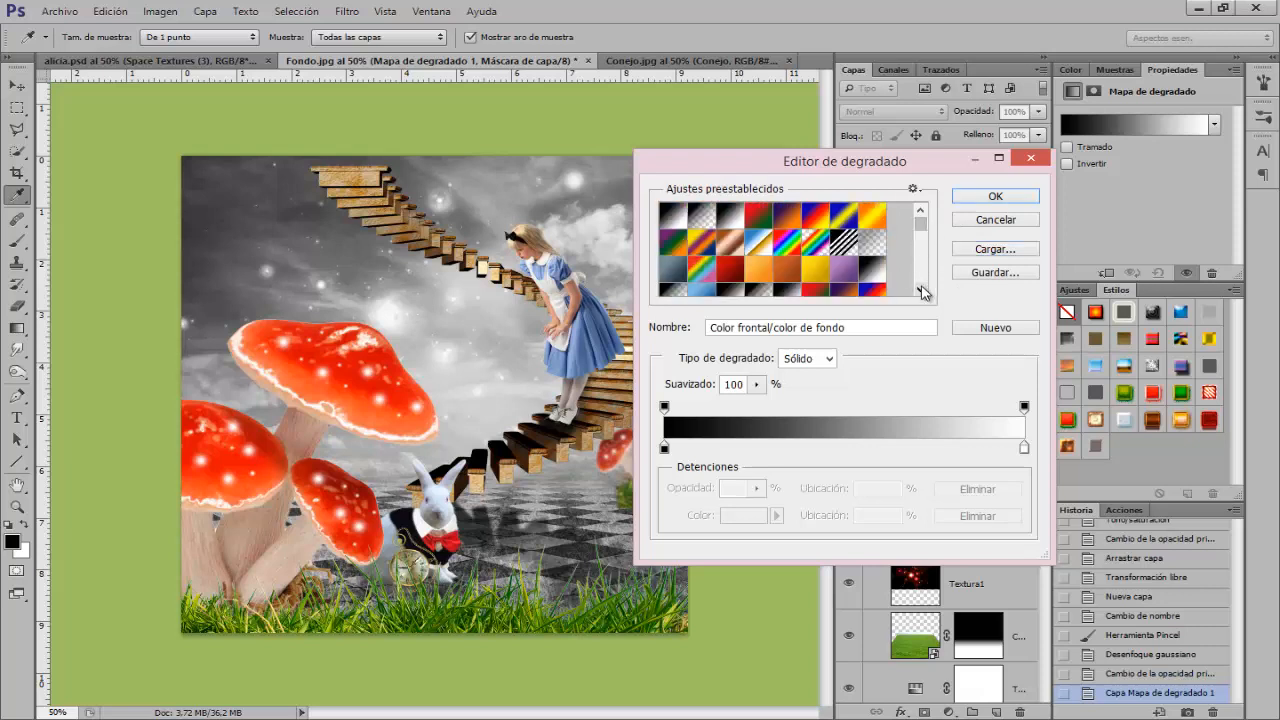
click(921, 290)
click(921, 290)
click(921, 290)
click(921, 290)
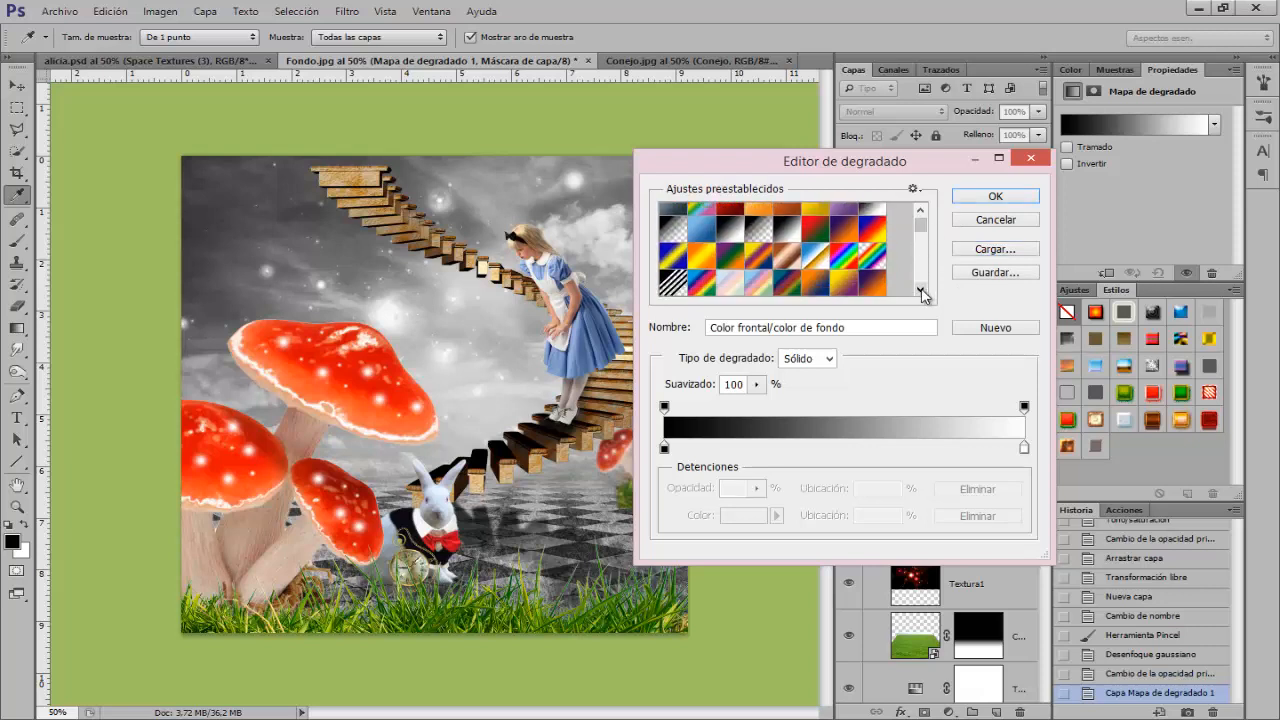
click(921, 290)
click(921, 290)
click(921, 290)
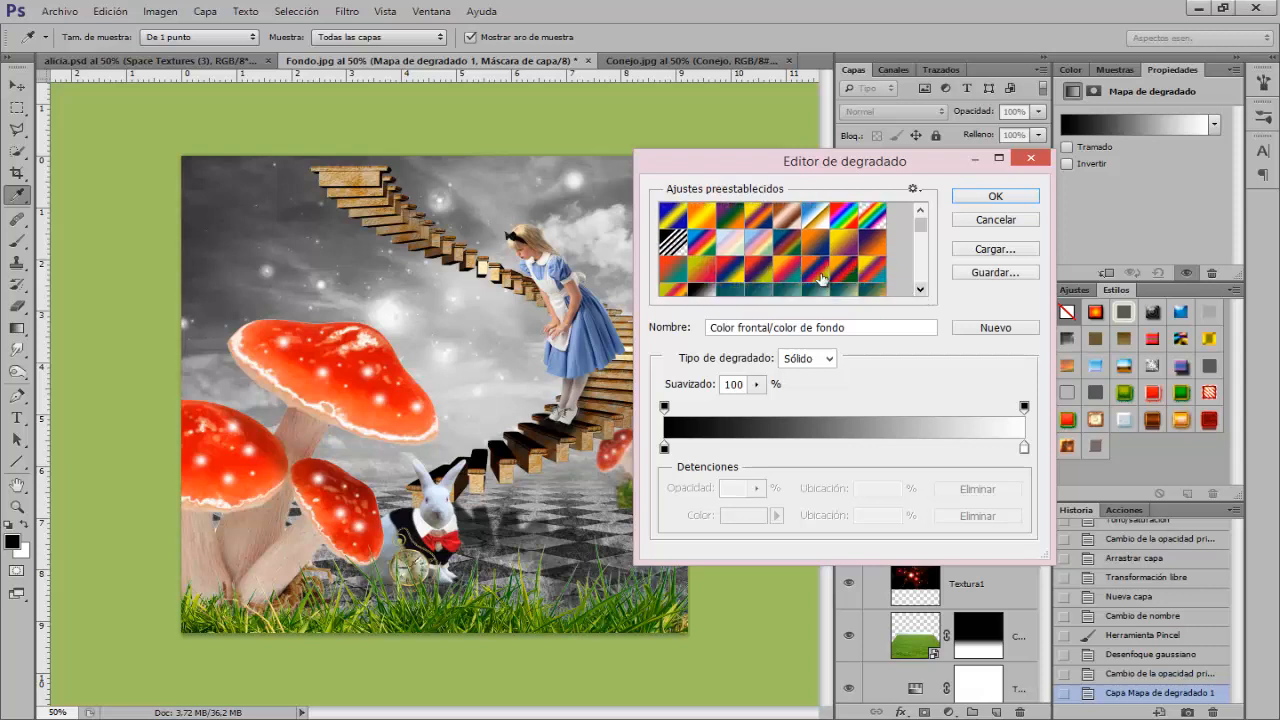
click(744, 271)
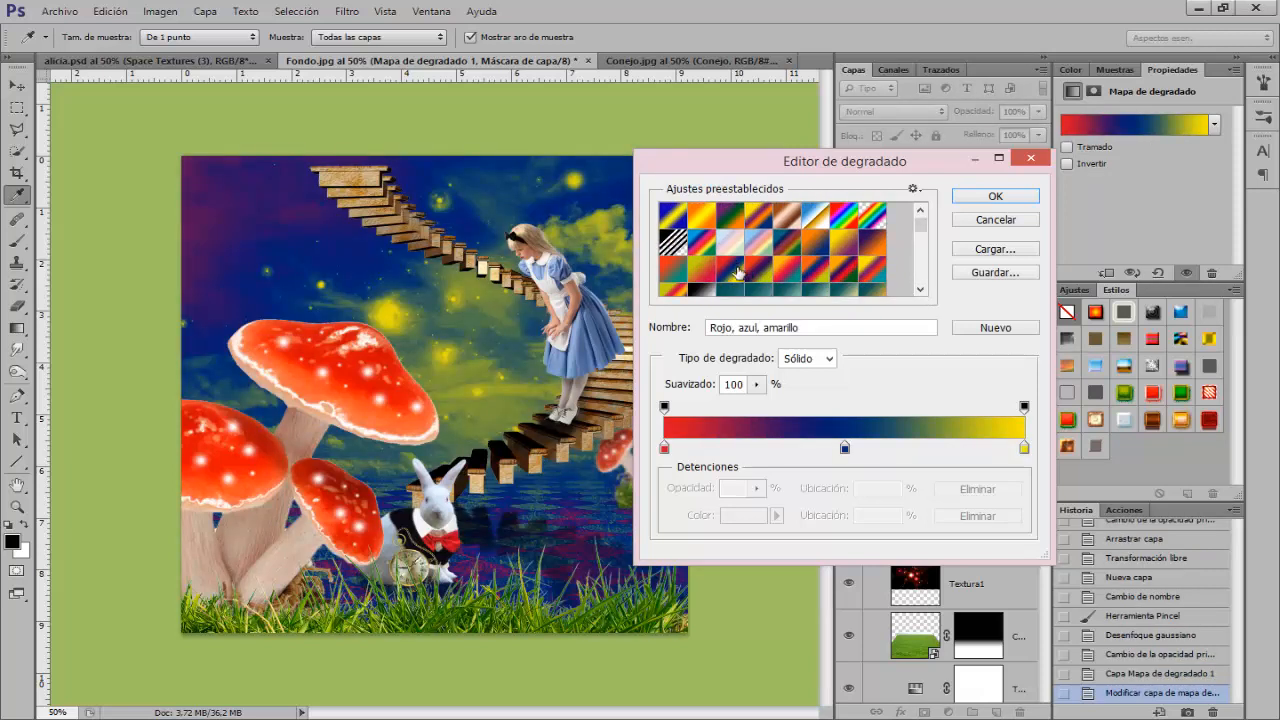
click(737, 279)
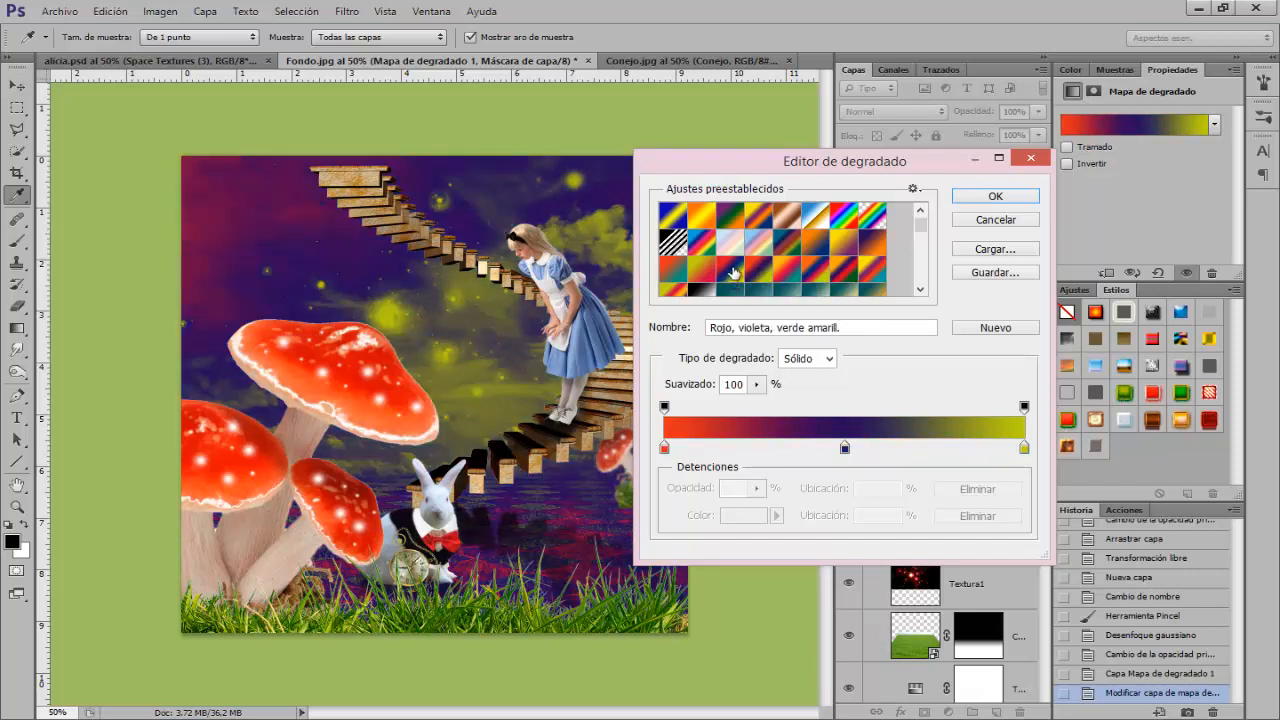
click(735, 272)
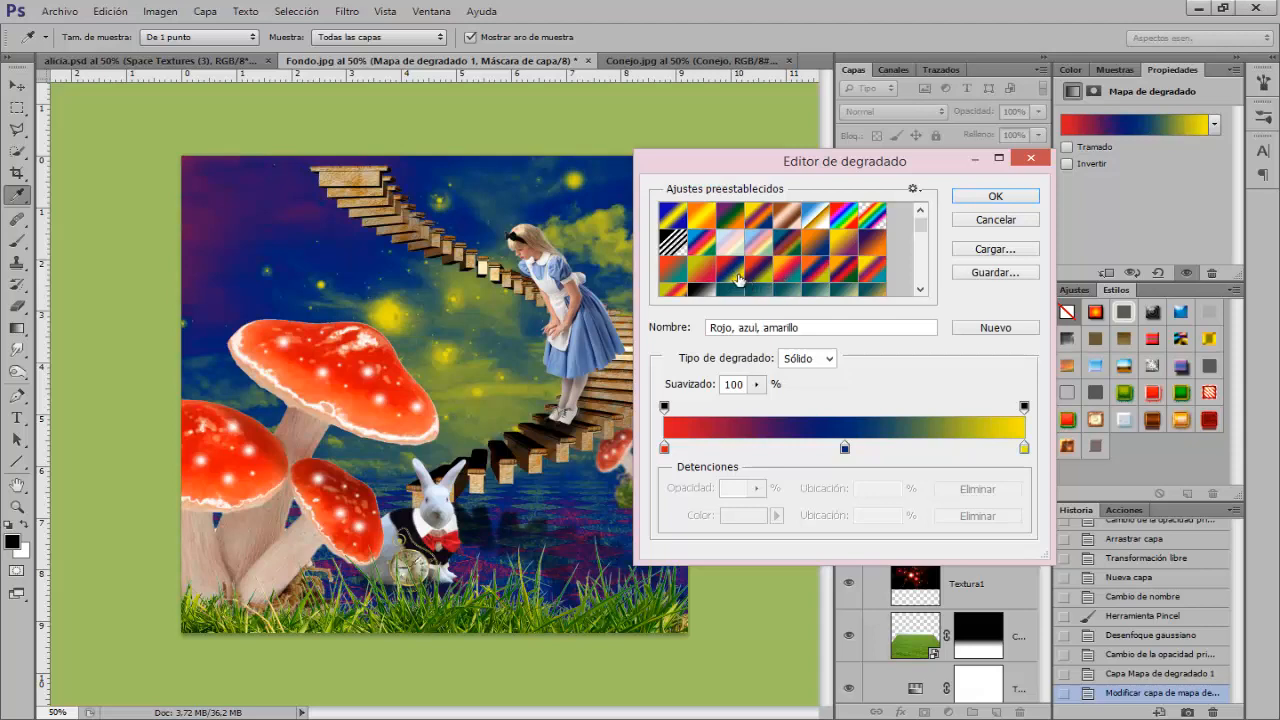
click(1003, 196)
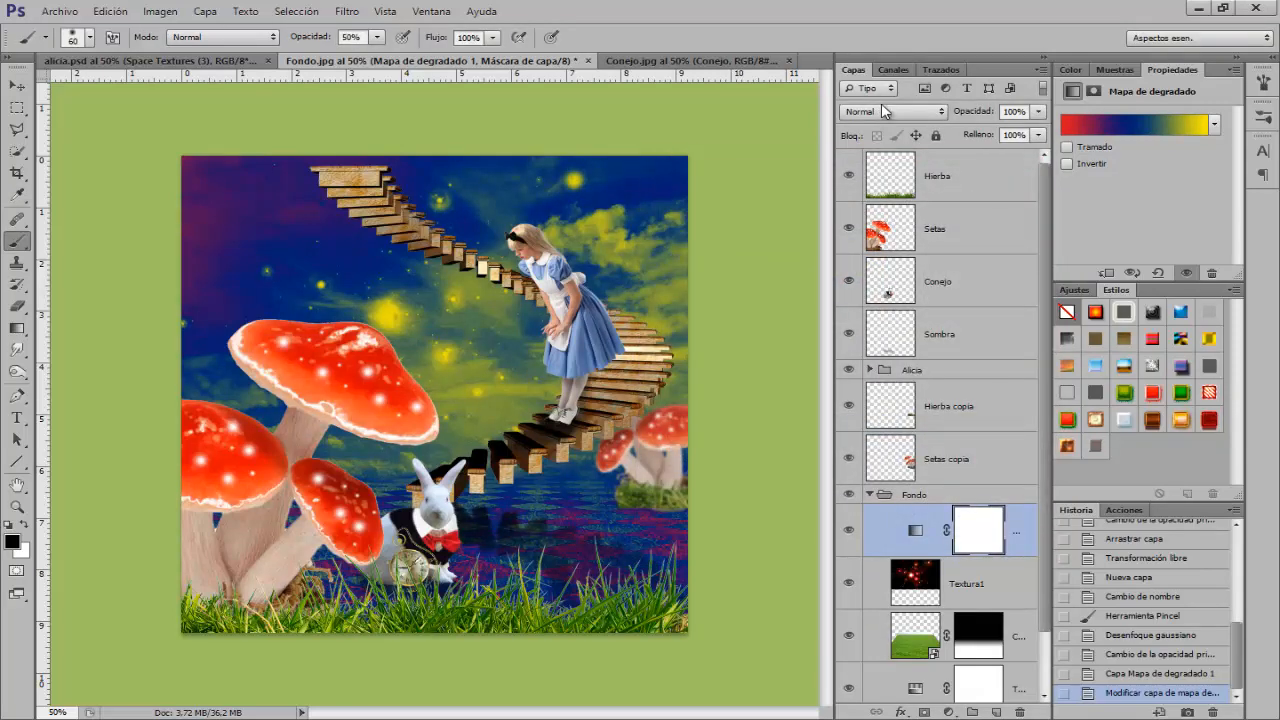
- Set the gradient map layer's blend mode to Trama and its opacity to 26%, and compare the image with and without it
click(881, 113)
click(906, 277)
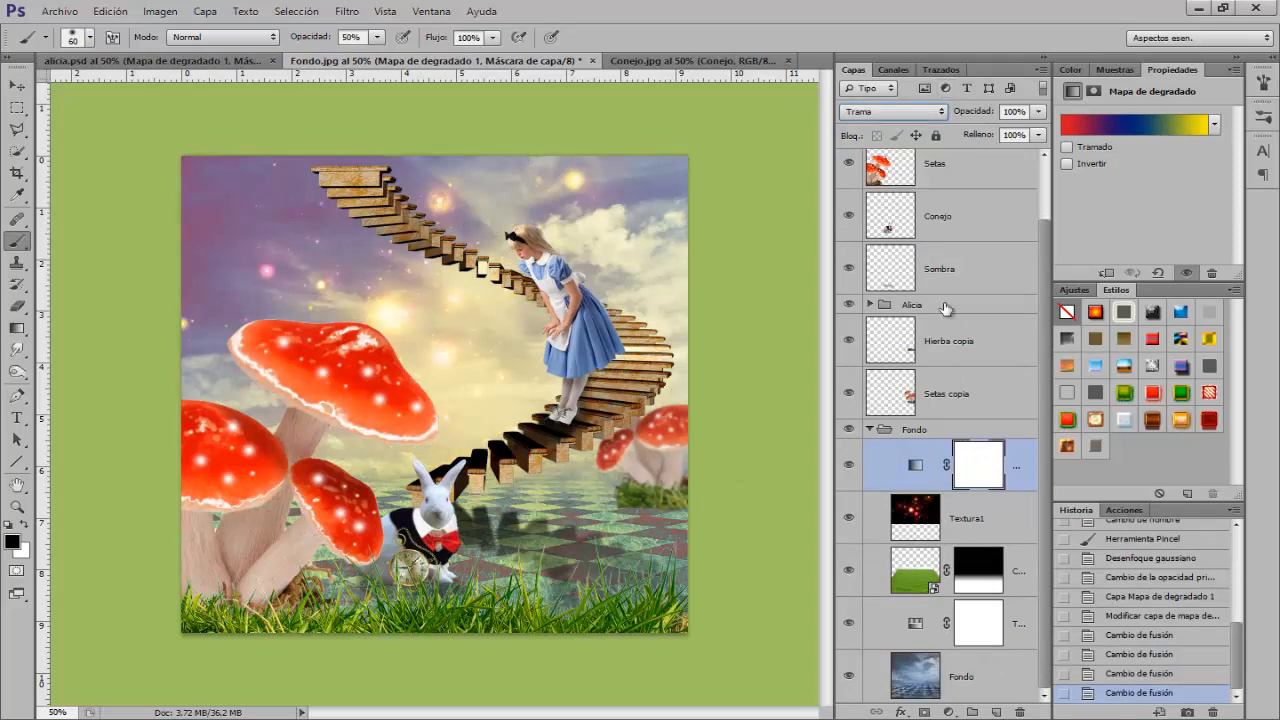
drag(974, 116, 915, 118)
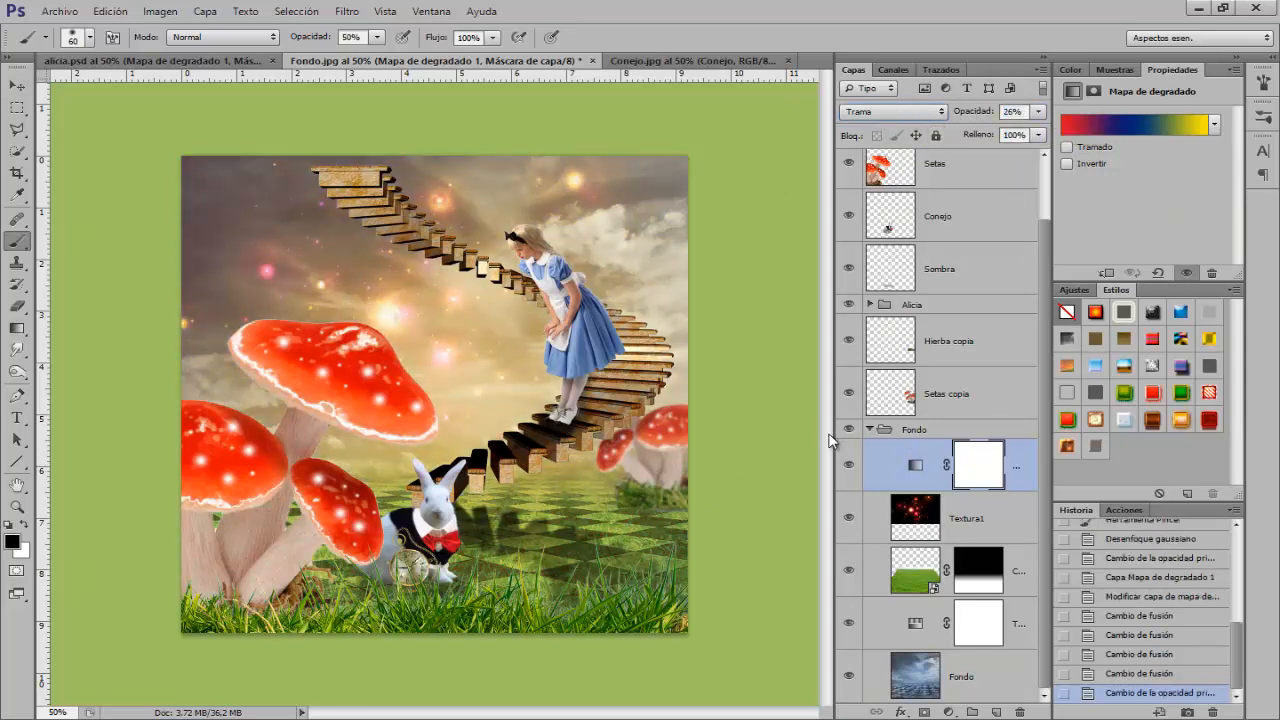
click(850, 465)
click(850, 465)
- Add a photo filter adjustment above the gradient map, using Filtro caliente (LBA) at about 56% density
click(948, 713)
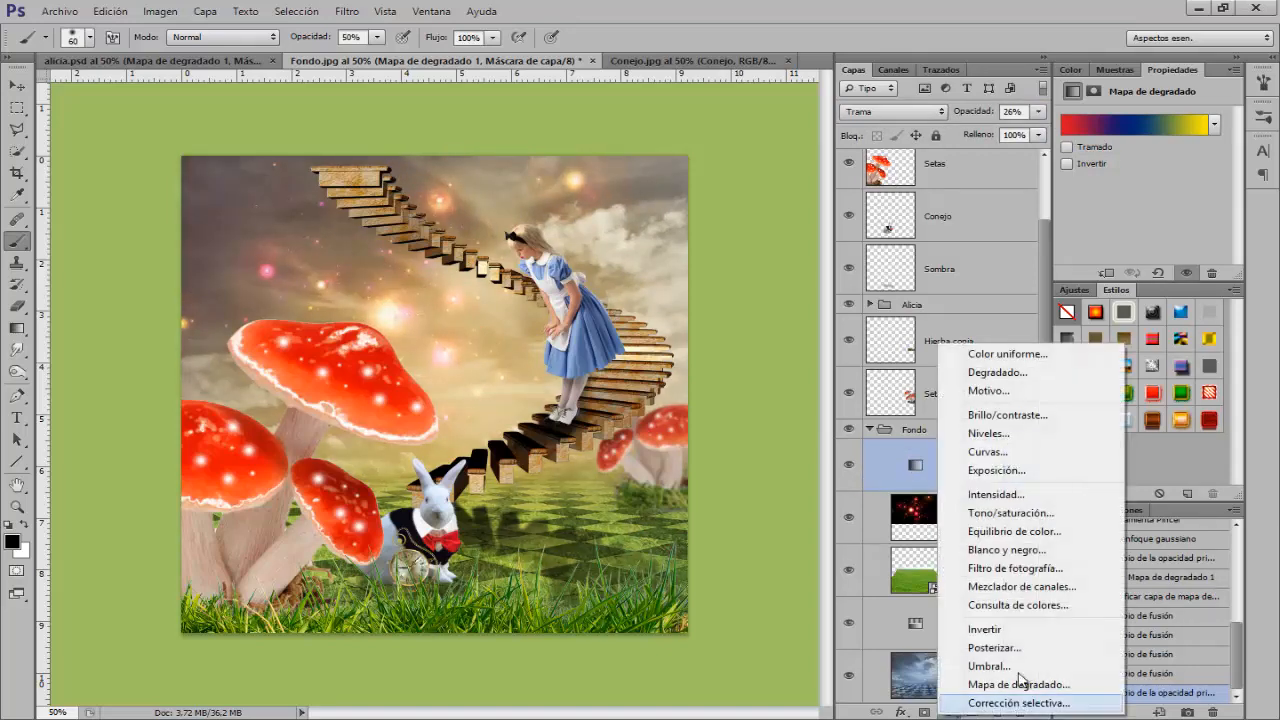
click(975, 575)
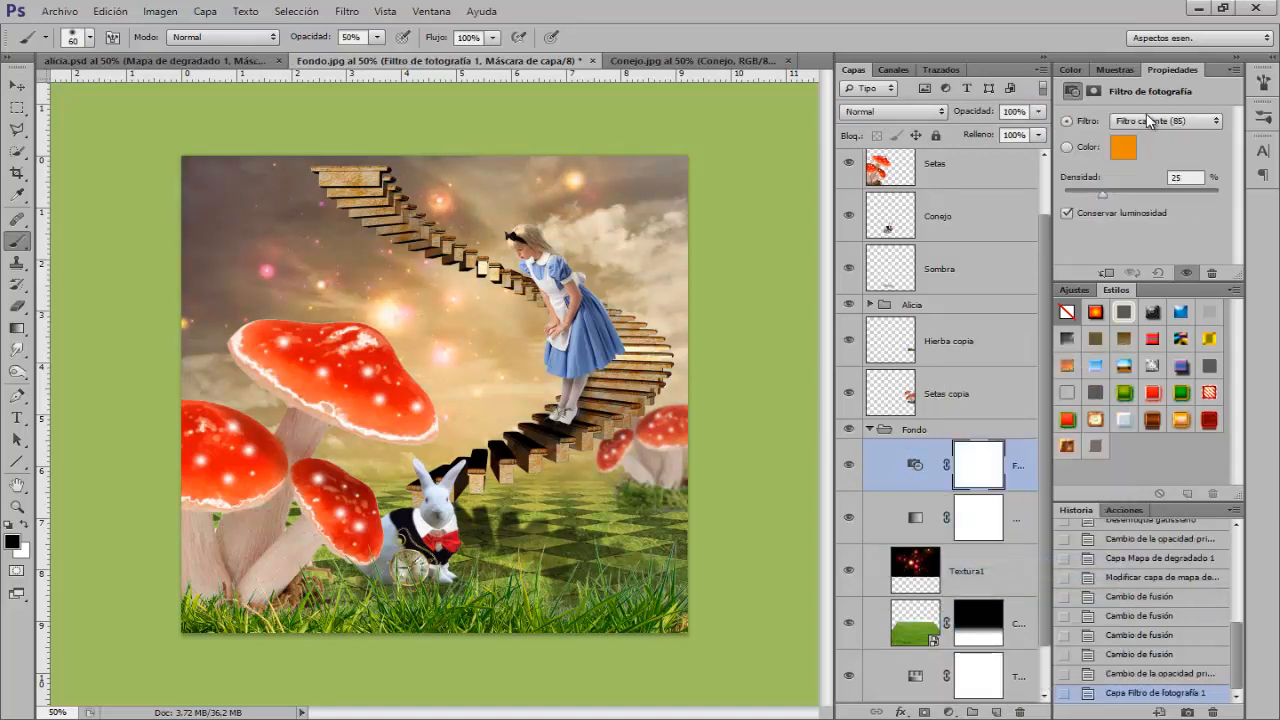
click(1149, 121)
click(1200, 141)
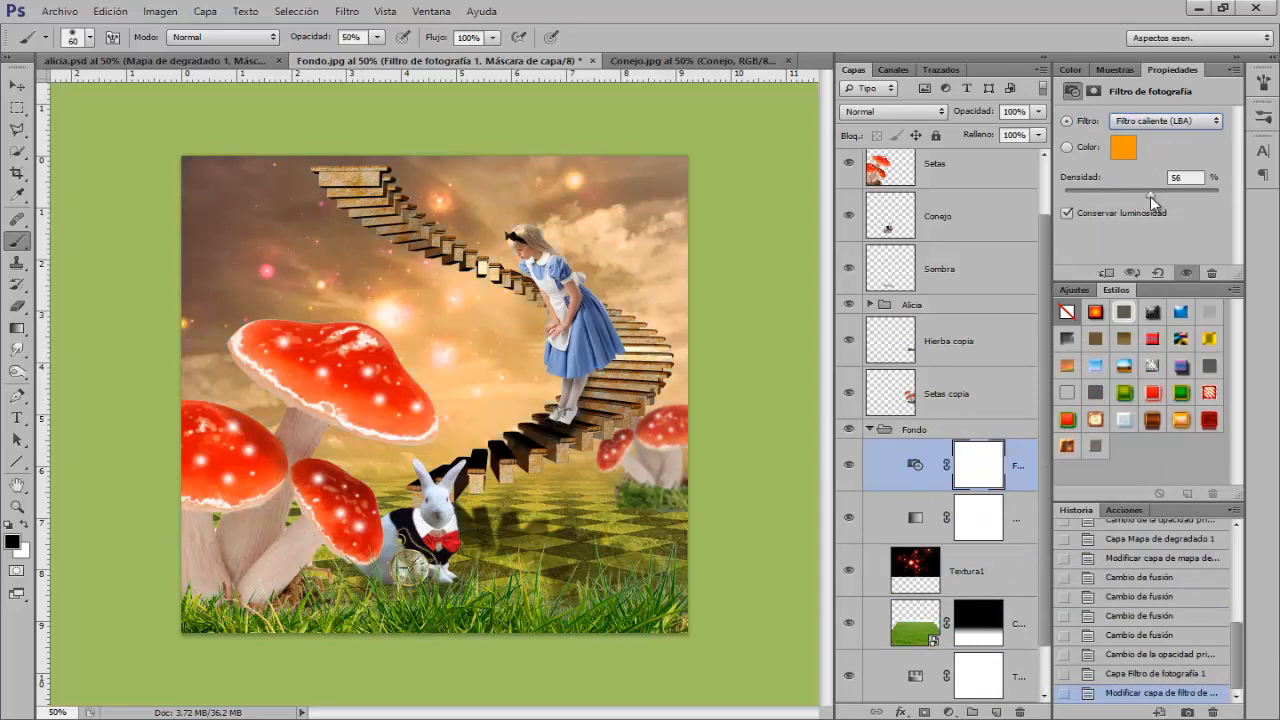
- Add a Gradient Map adjustment layer above the Hierba layer and apply the preset gradient "Azul, rojo, amarillo"
click(870, 430)
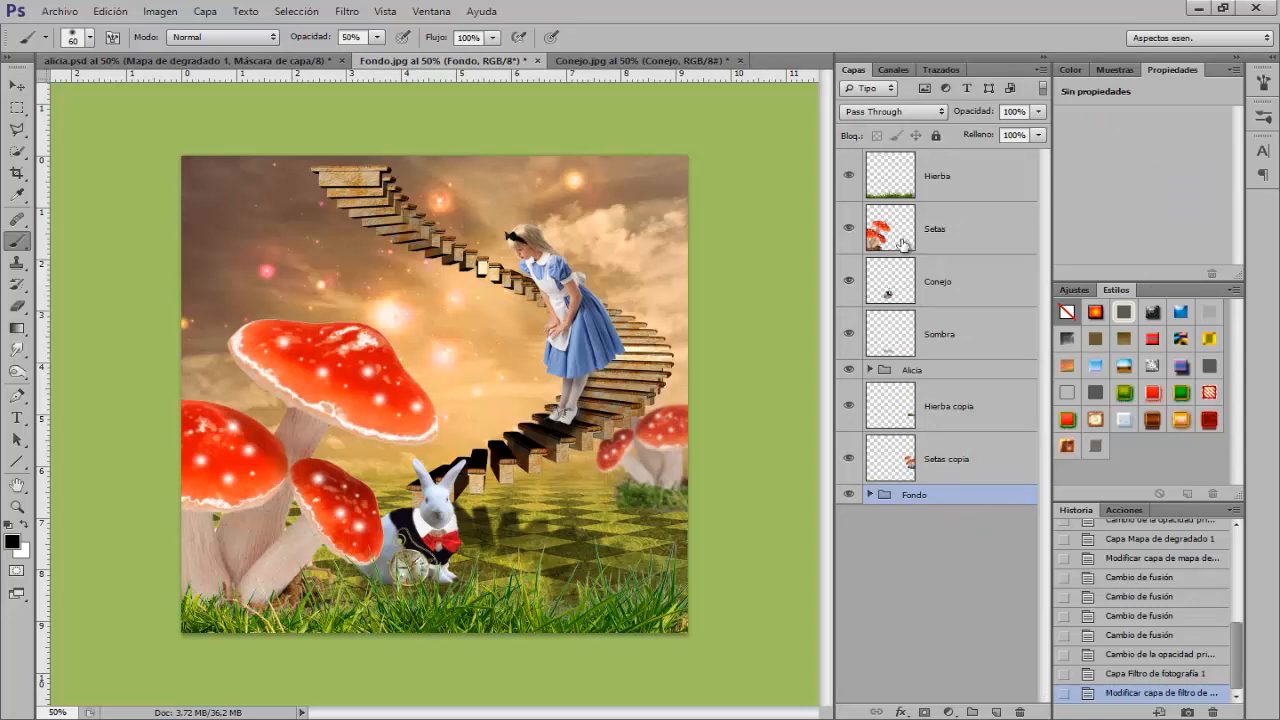
click(950, 180)
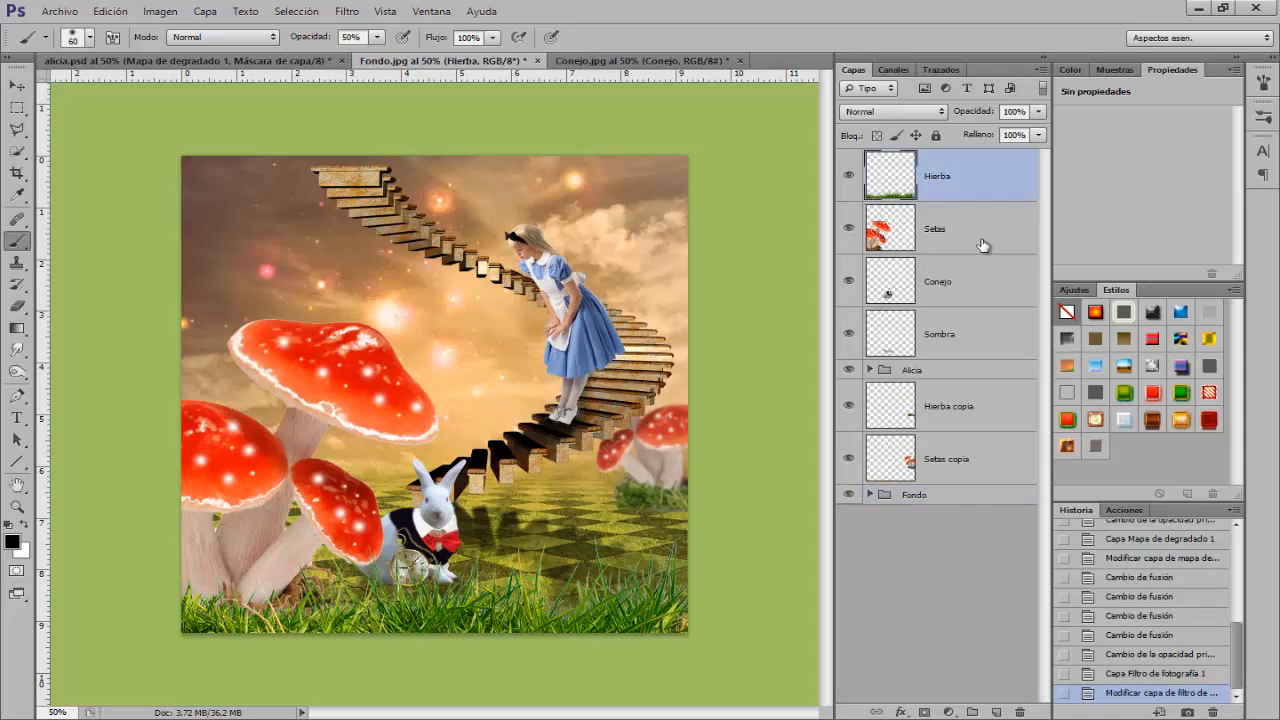
click(950, 712)
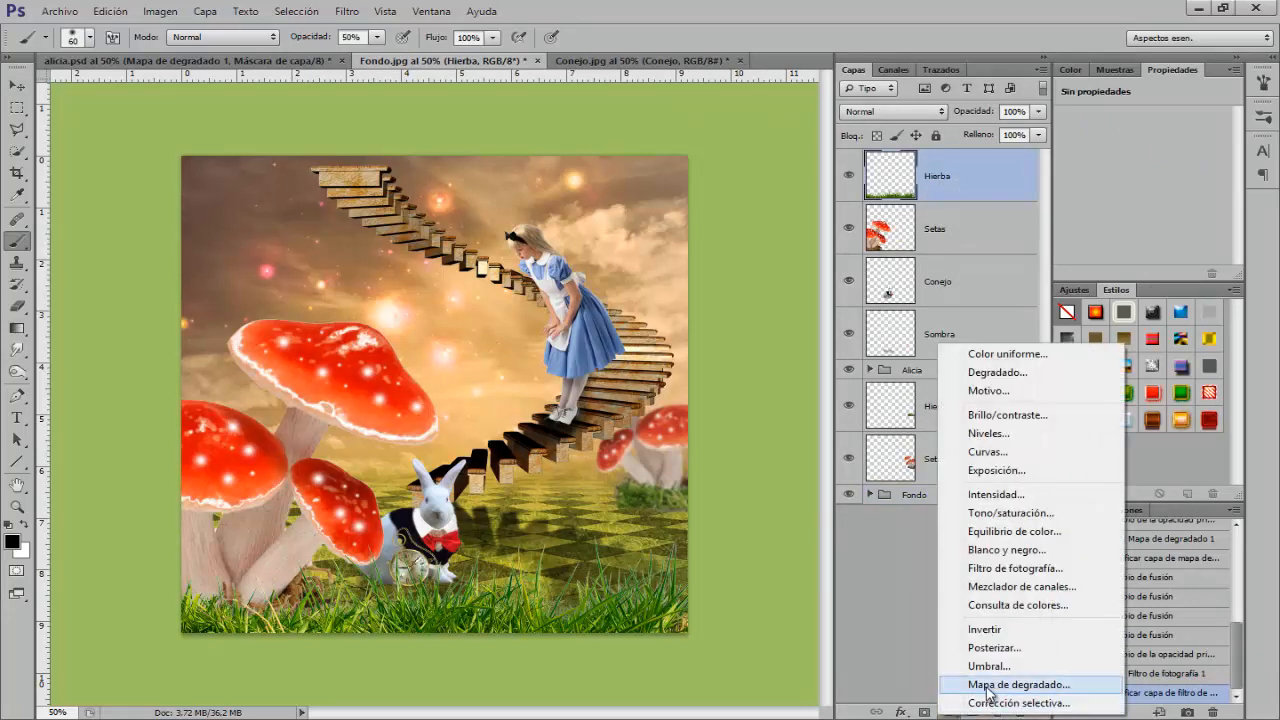
click(988, 680)
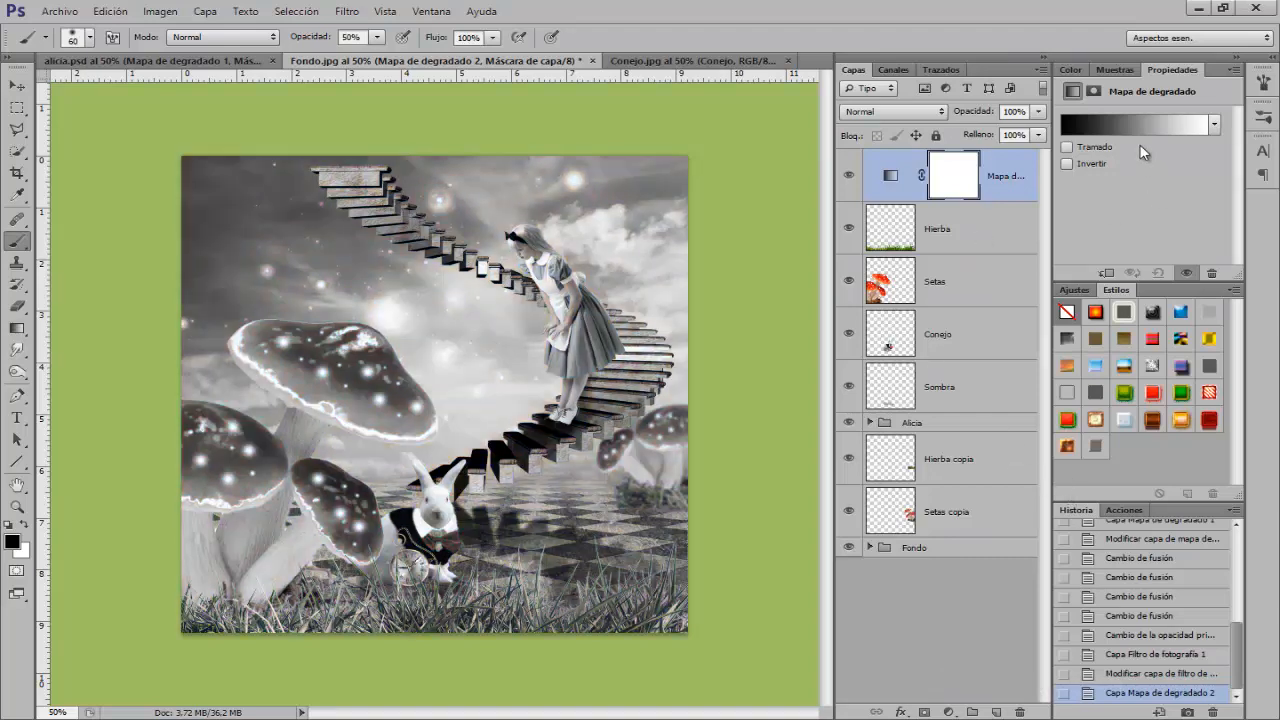
click(1120, 122)
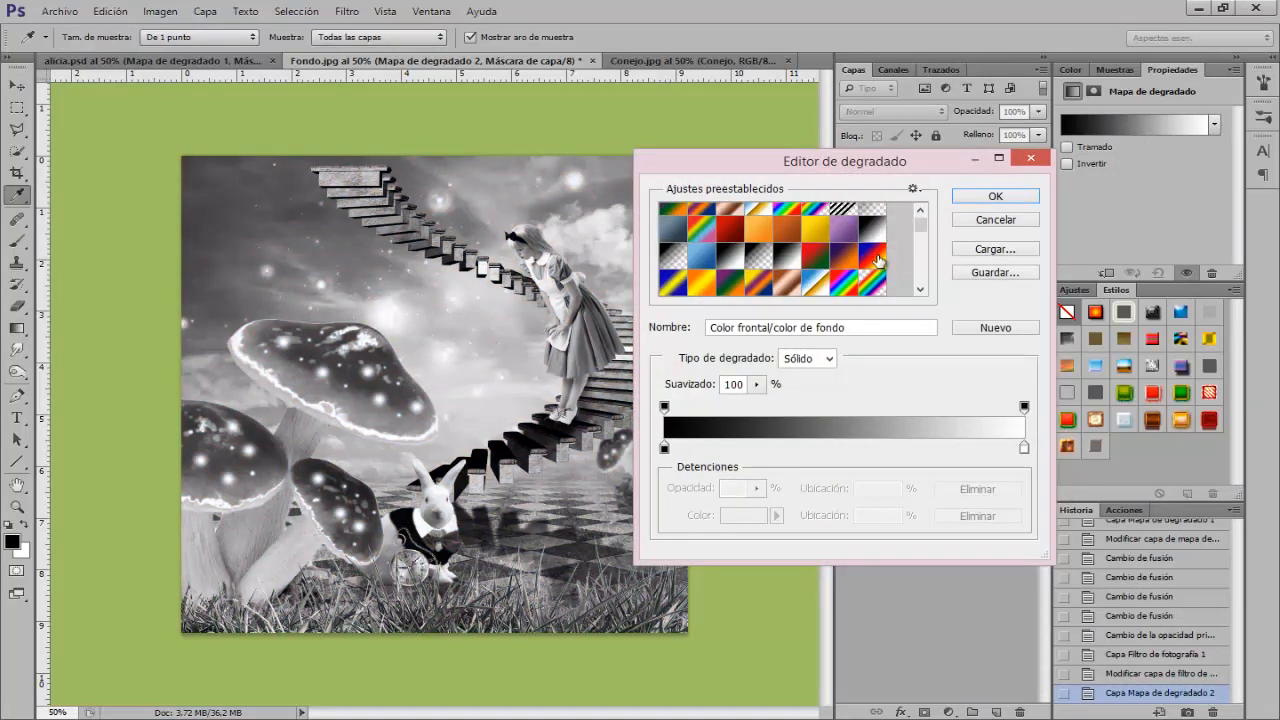
click(878, 261)
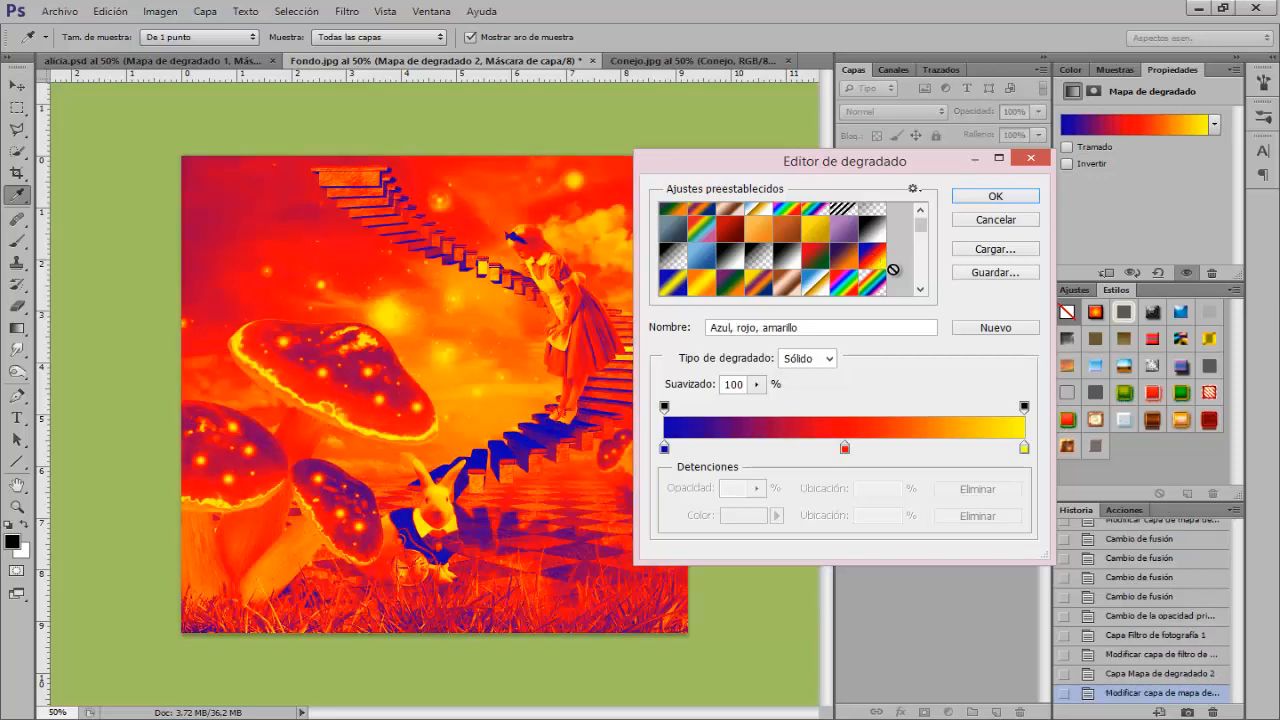
click(993, 196)
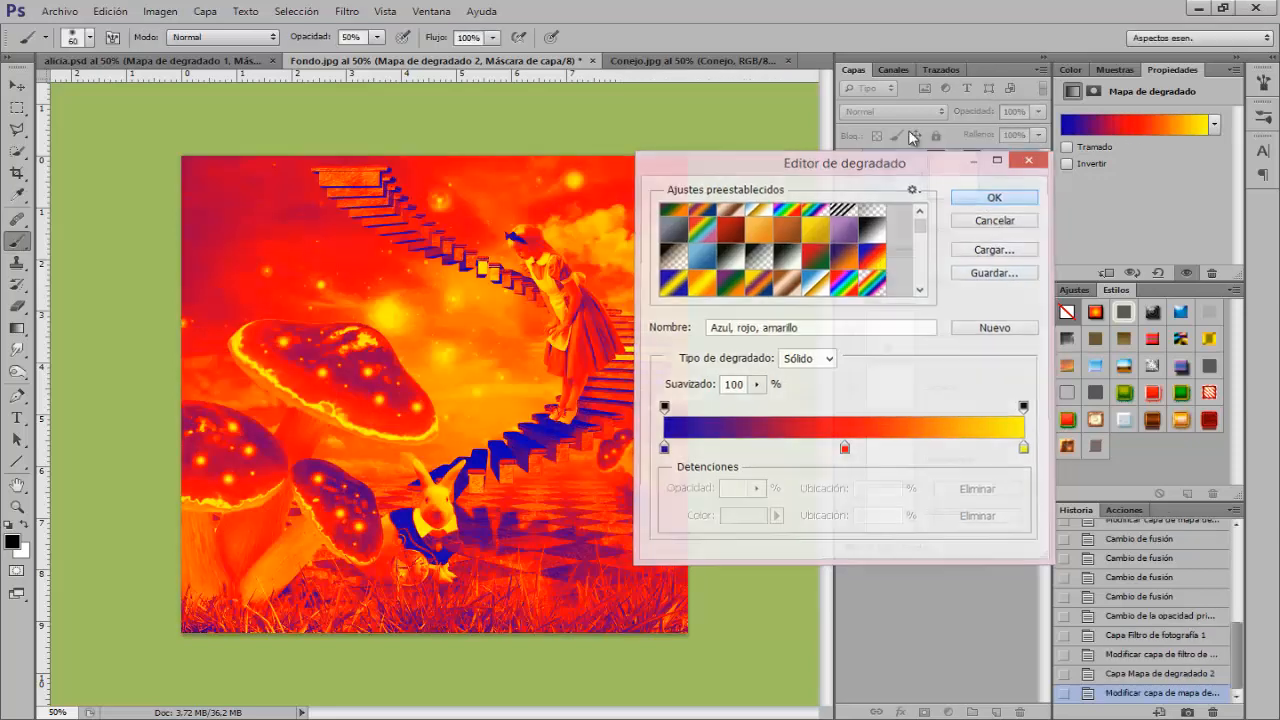
- Set the new gradient map layer's blend mode to Color and its opacity to 26%
click(895, 111)
click(888, 531)
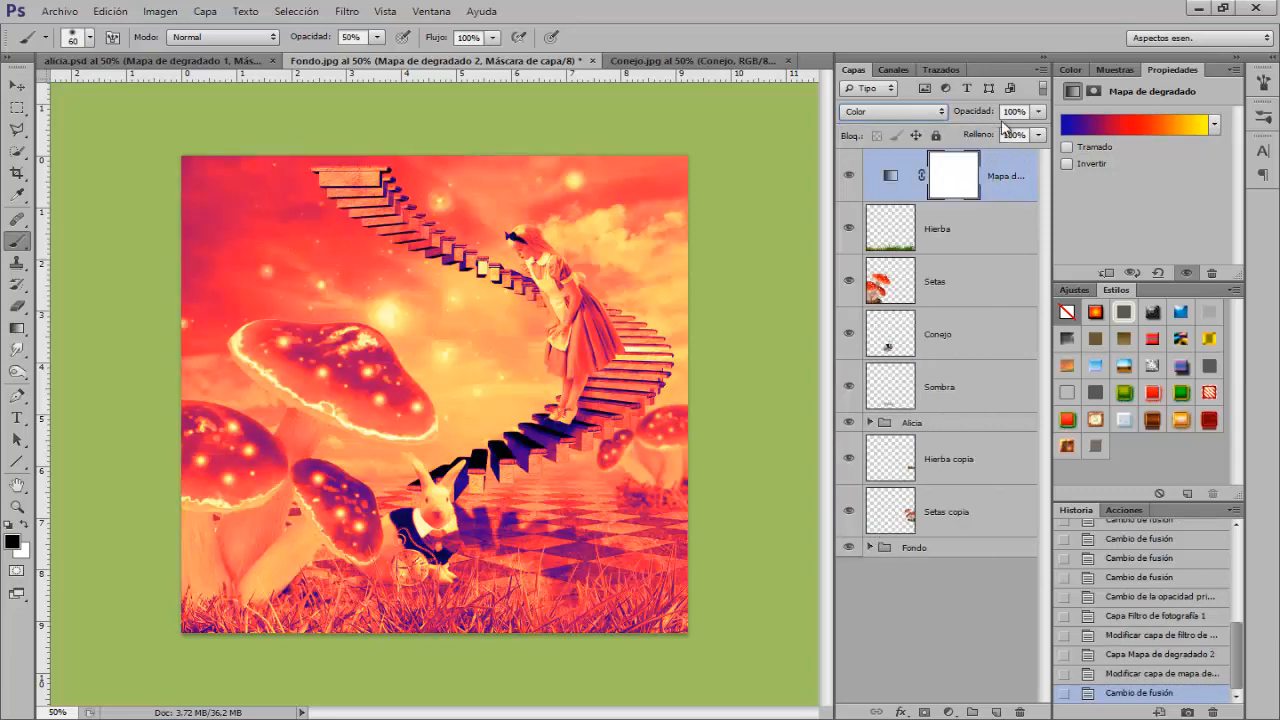
drag(998, 116, 913, 124)
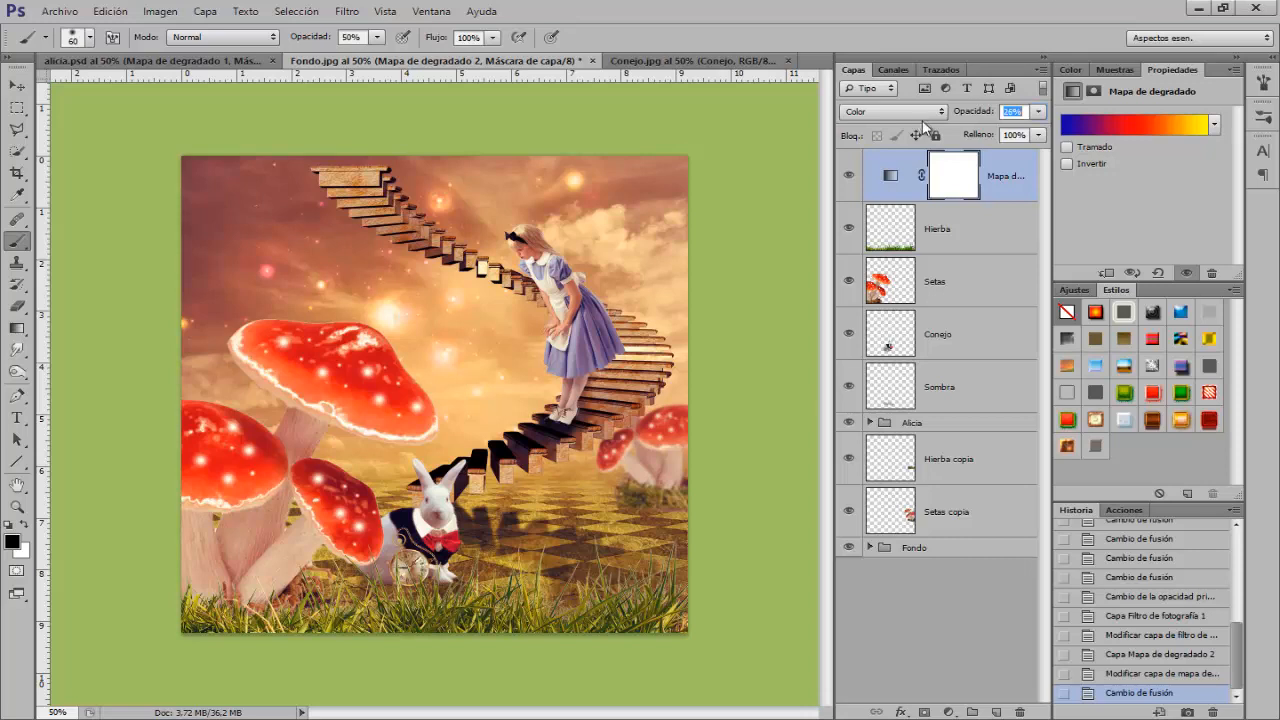
drag(922, 120, 921, 120)
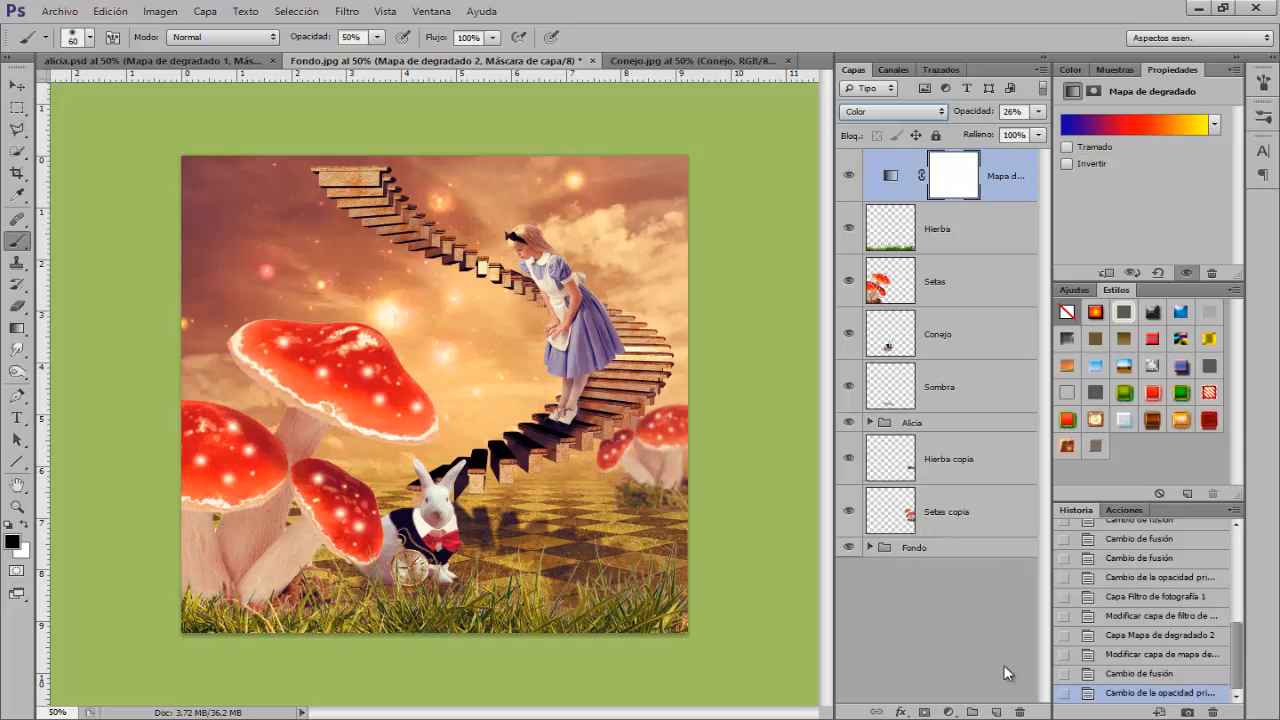
- Add a Blanco y negro adjustment layer above the gradient map and set its opacity to 29%
click(948, 712)
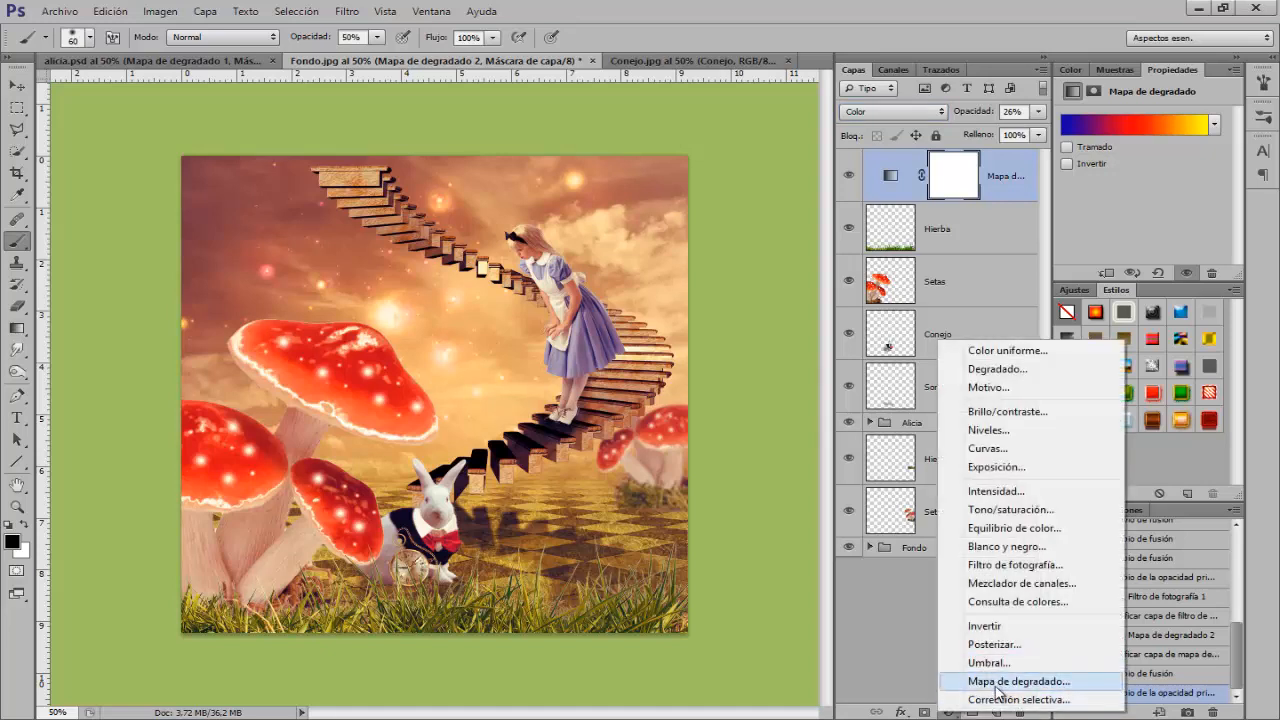
click(1006, 546)
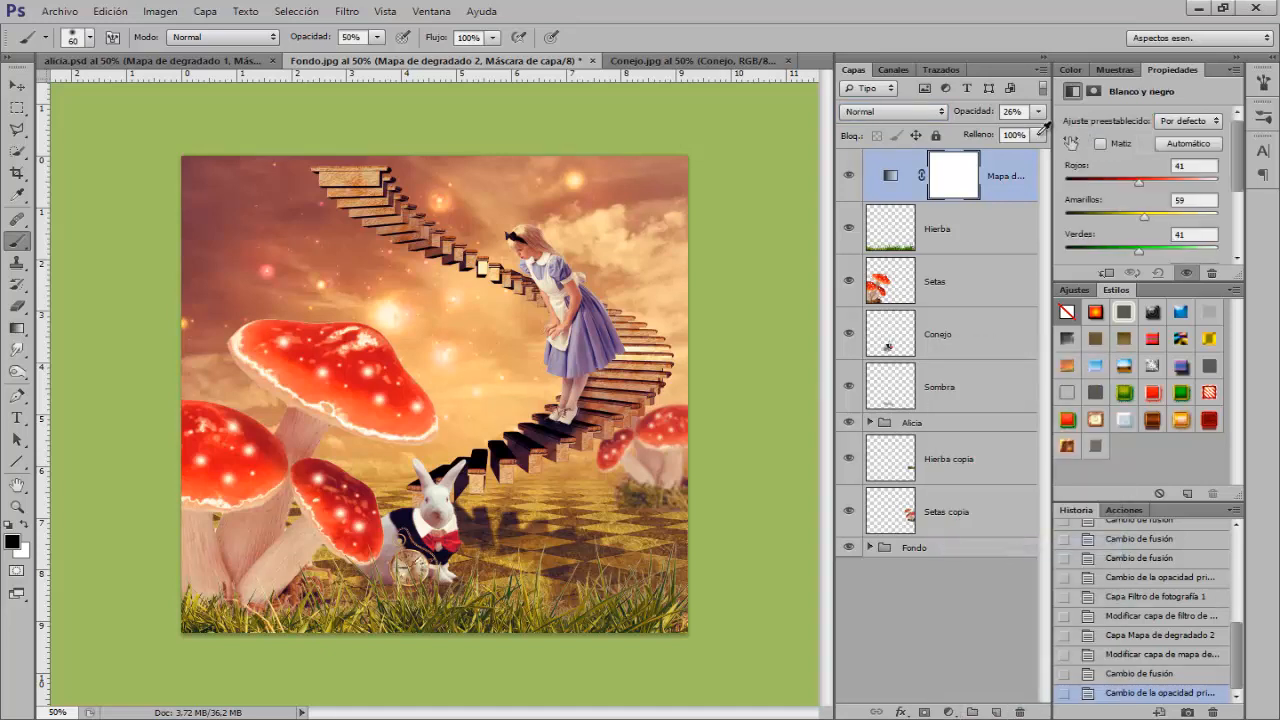
drag(977, 118, 907, 113)
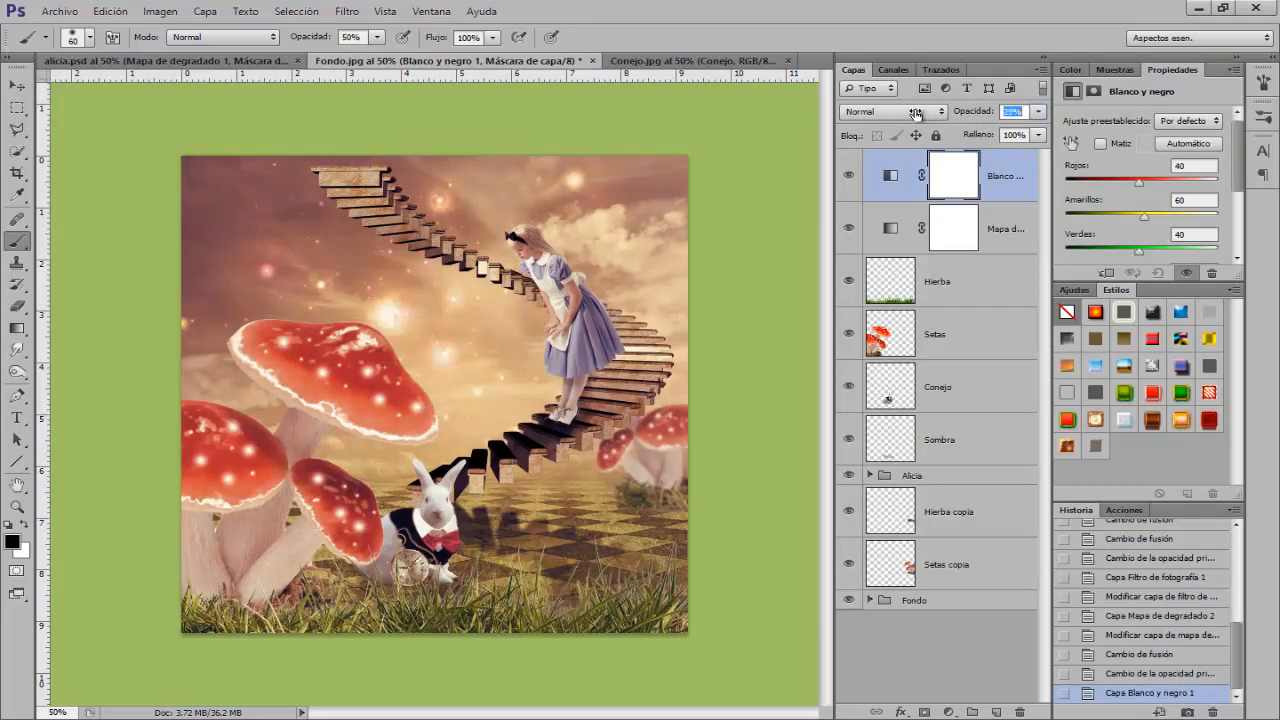
text(29)
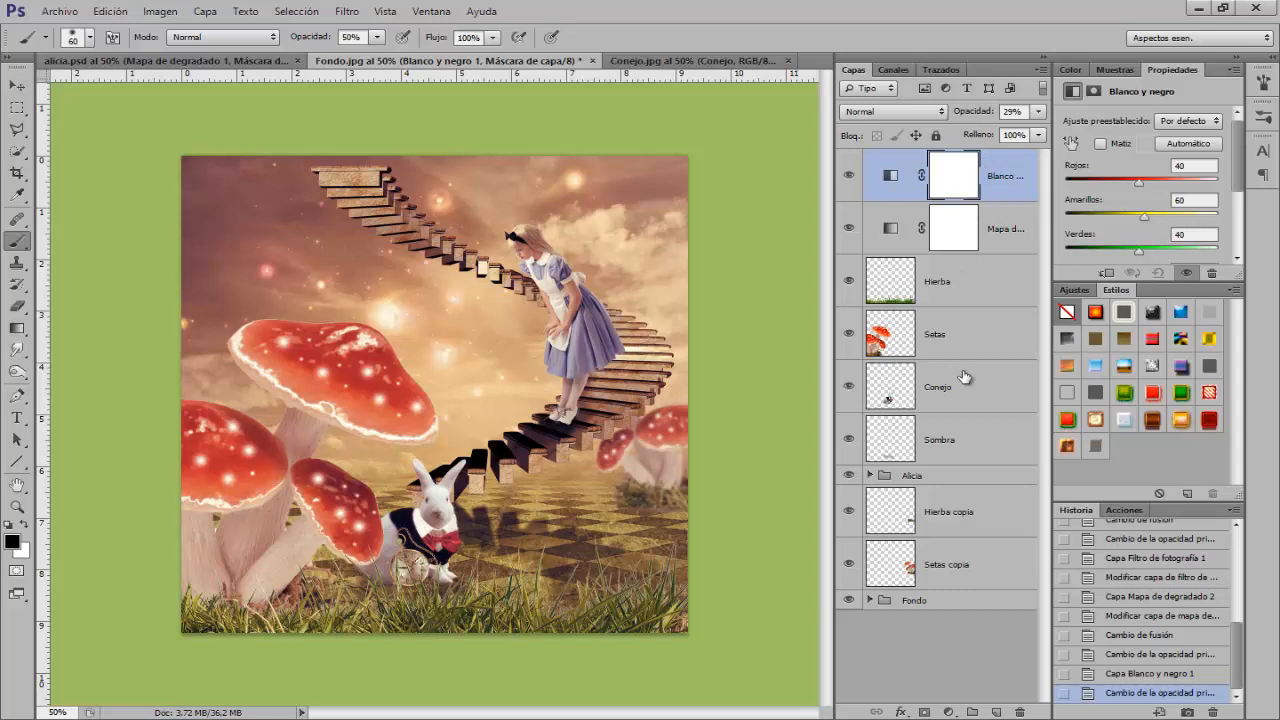
- Create a new empty layer above all others and set the soft brush to about 204 px at 100% opacity
click(997, 712)
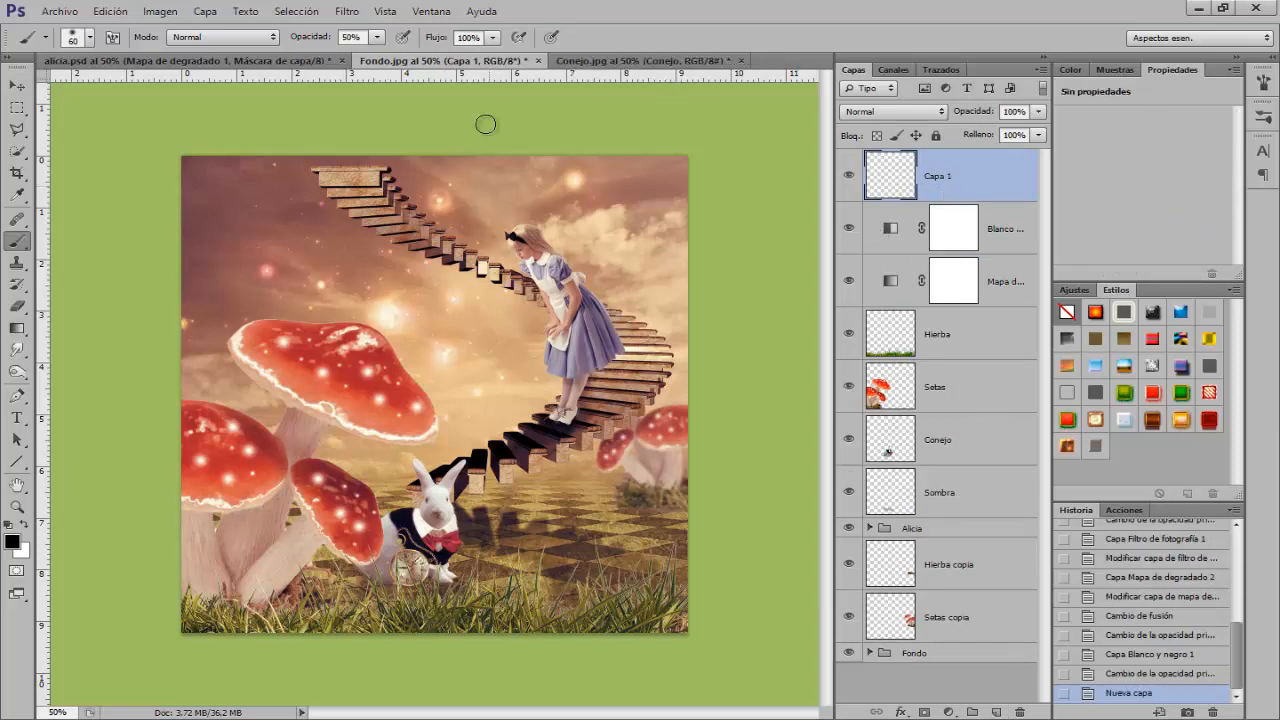
right_click(385, 320)
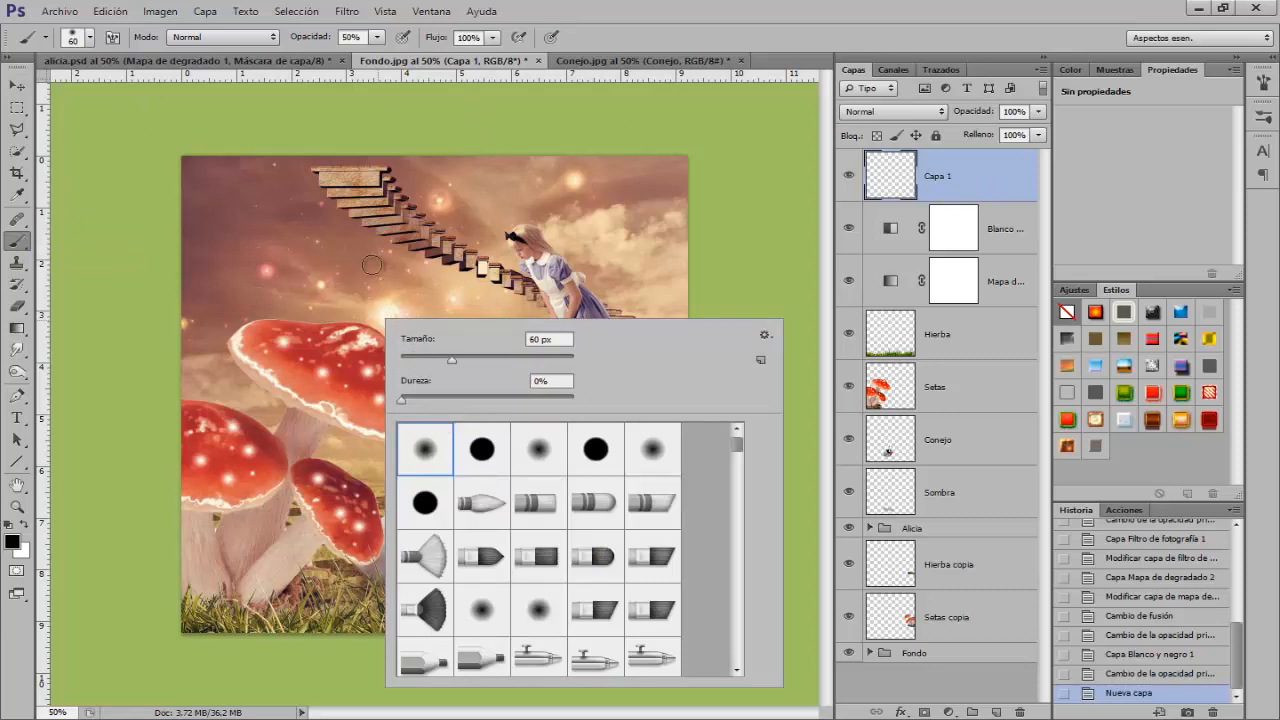
click(343, 237)
drag(343, 237, 374, 240)
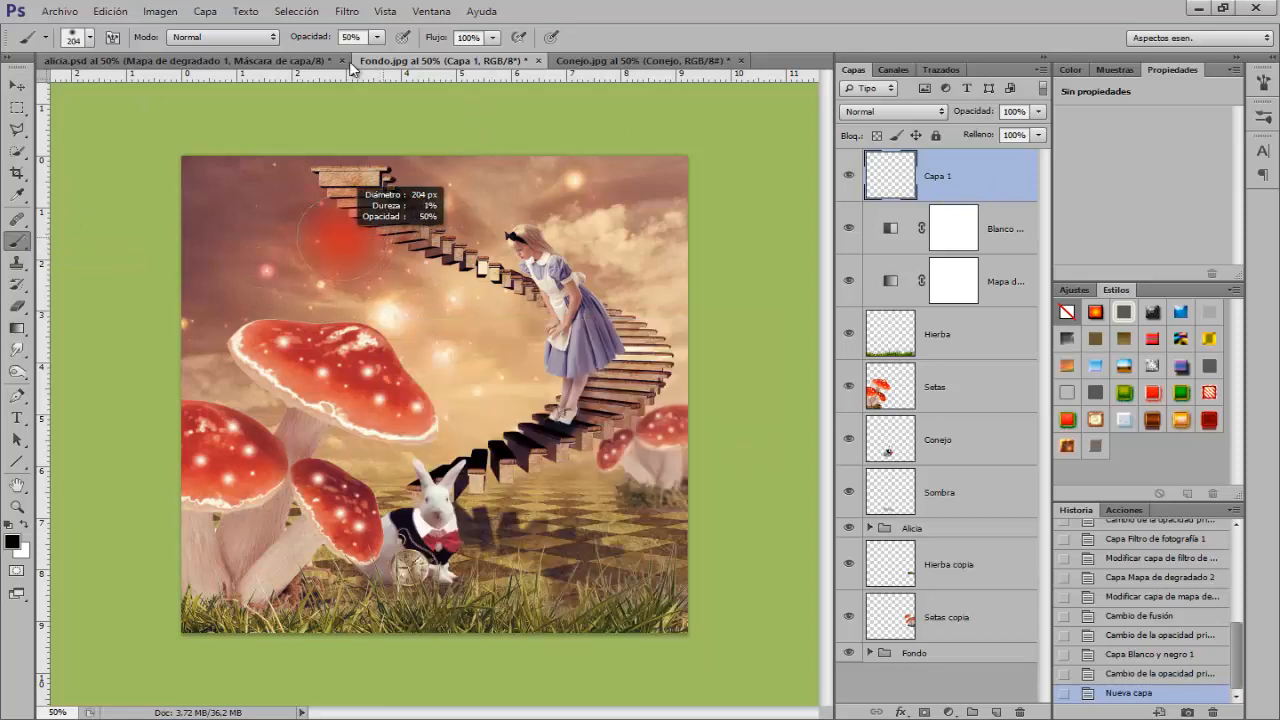
drag(338, 42, 368, 42)
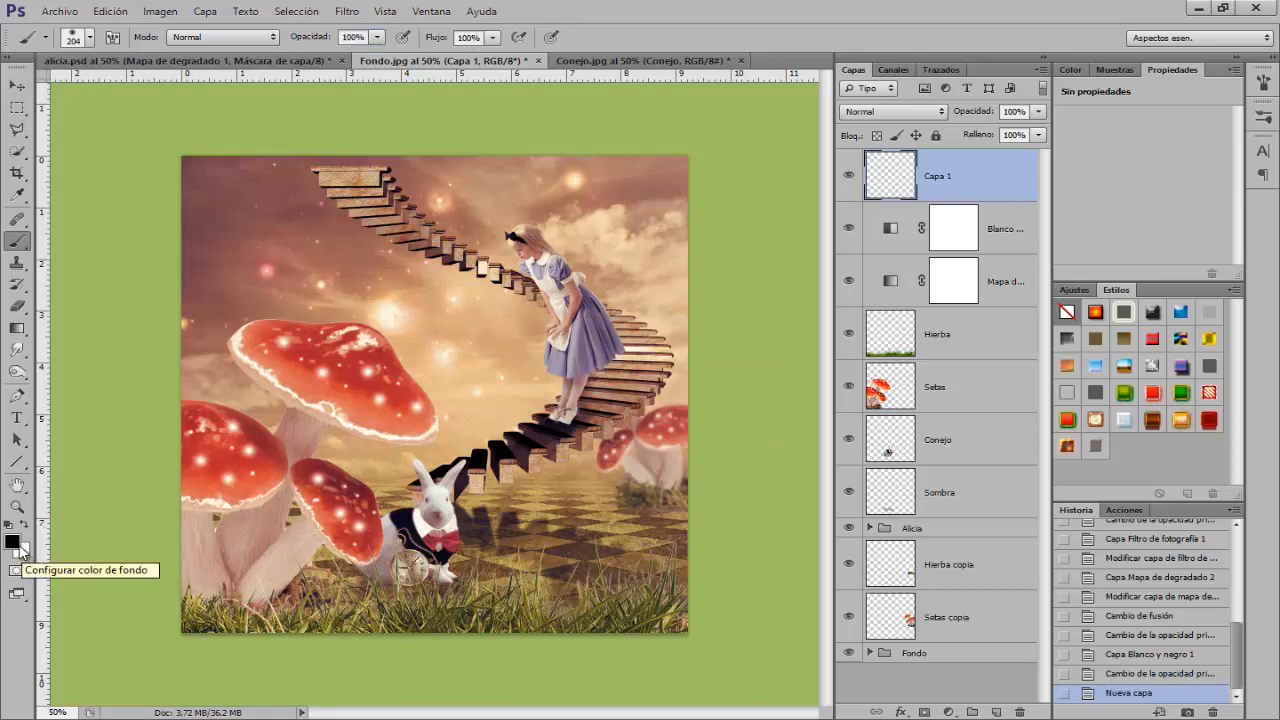
- Set the foreground colour to a medium green, #73ae26
click(13, 542)
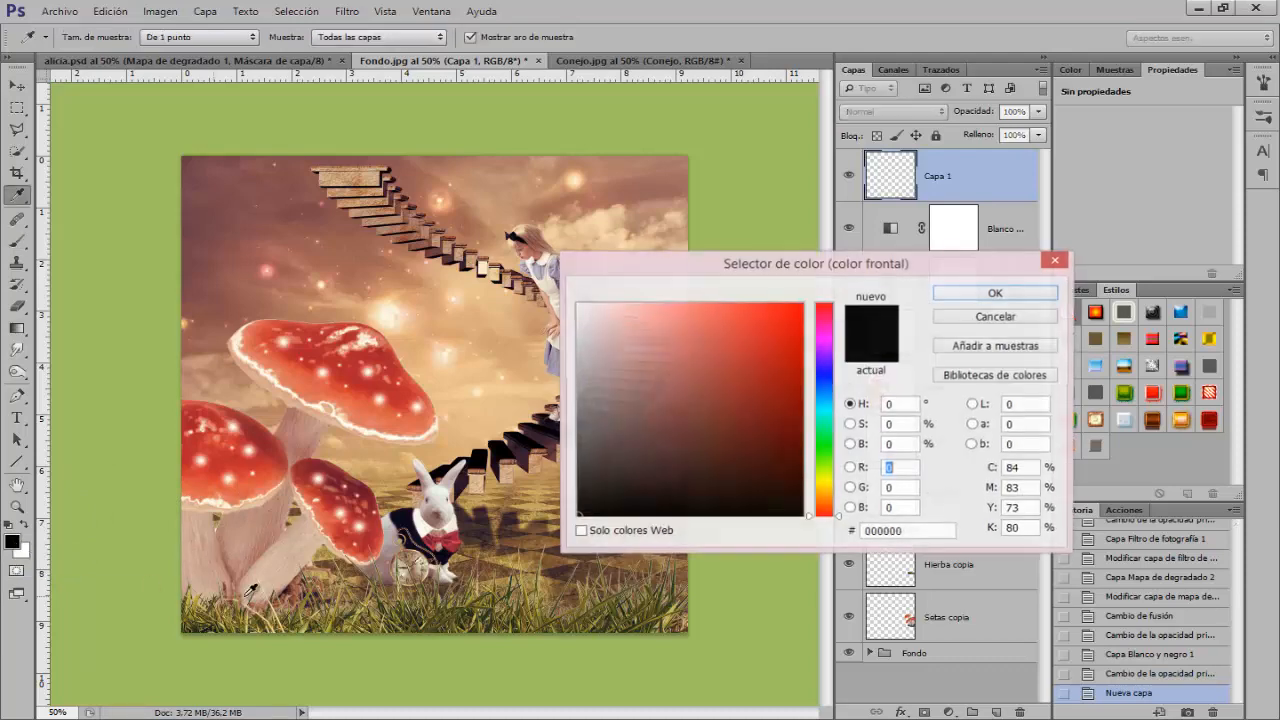
click(828, 464)
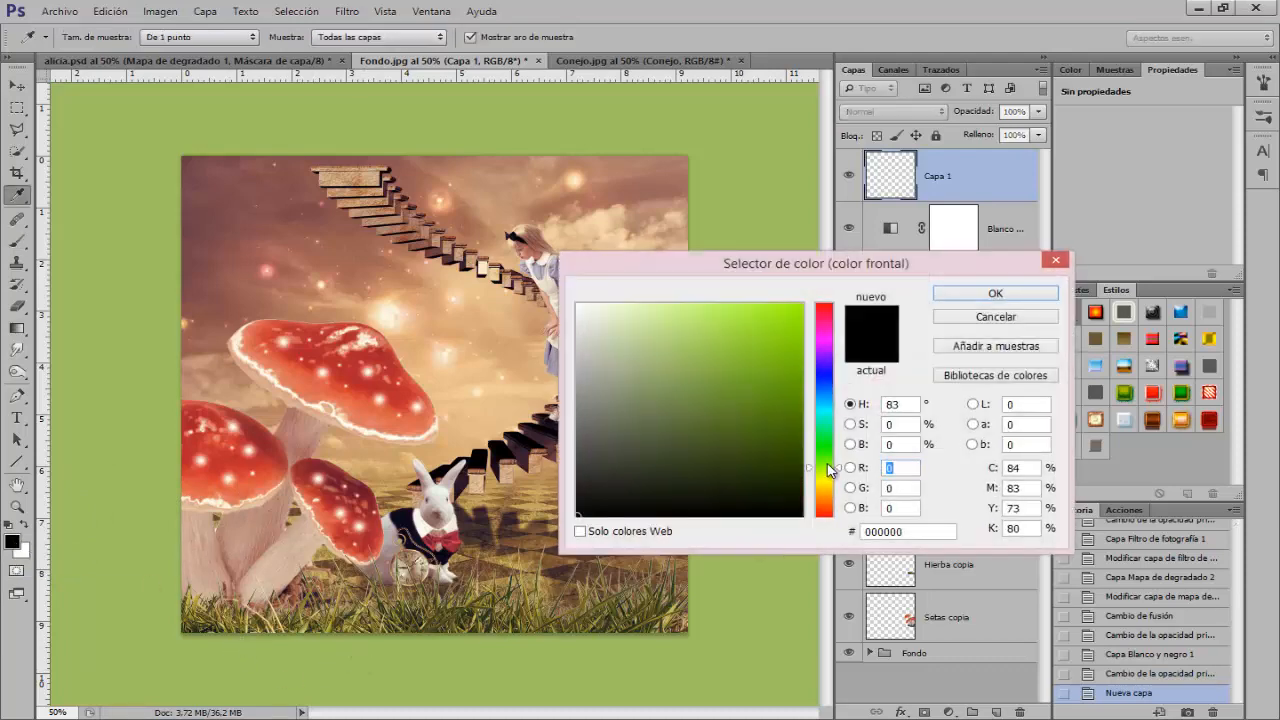
click(764, 375)
mouse_move(748, 395)
mouse_down()
mouse_move(766, 386)
mouse_move(747, 390)
mouse_up()
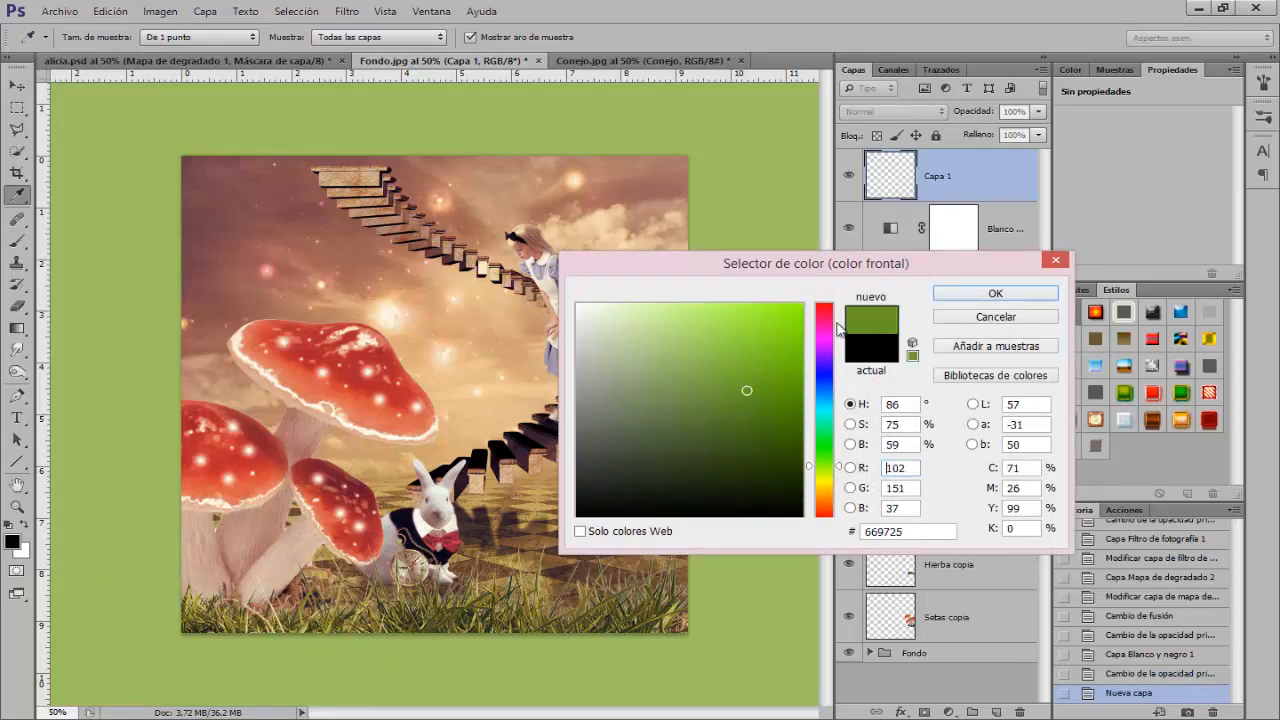
key(b)
click(1030, 293)
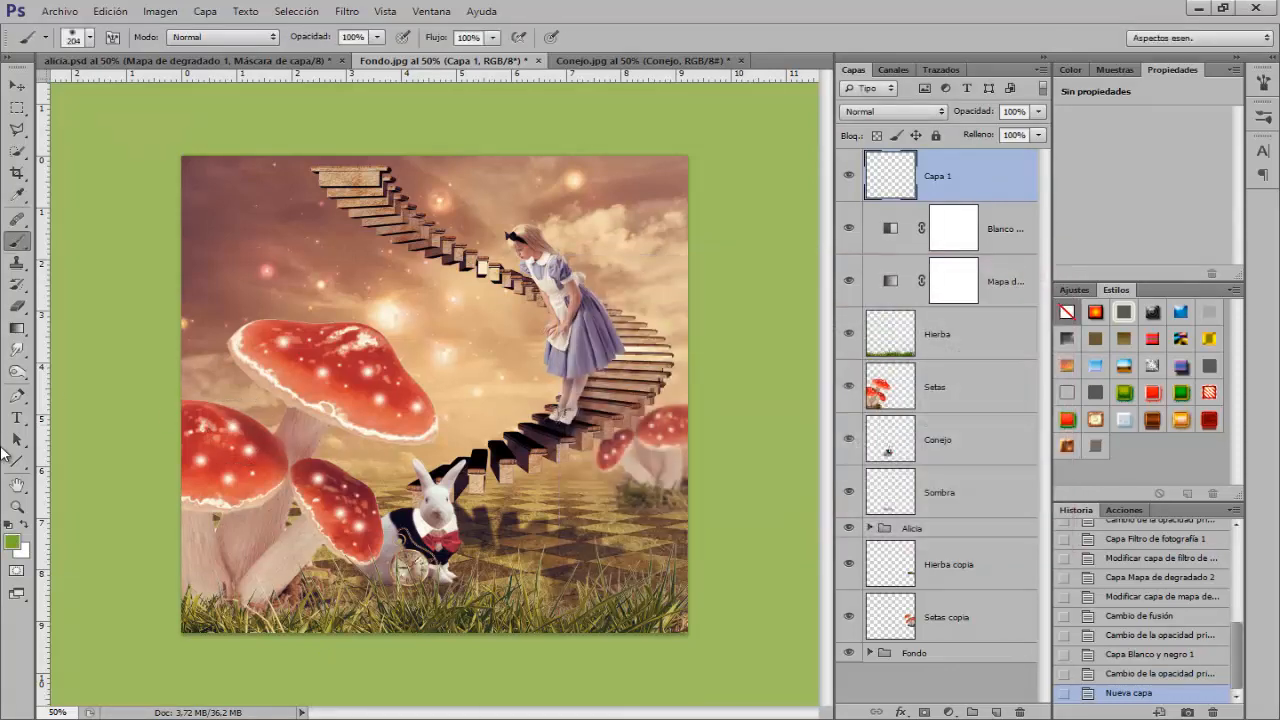
- Enlarge the brush to about 288 px and paint green over the grass and checkered floor along the lower part of the image
mouse_move(228, 545)
mouse_down()
mouse_move(237, 551)
mouse_move(217, 580)
mouse_move(543, 625)
mouse_move(503, 615)
mouse_up()
mouse_move(133, 591)
mouse_down()
mouse_move(462, 617)
mouse_move(721, 598)
mouse_move(506, 599)
mouse_move(177, 571)
mouse_up()
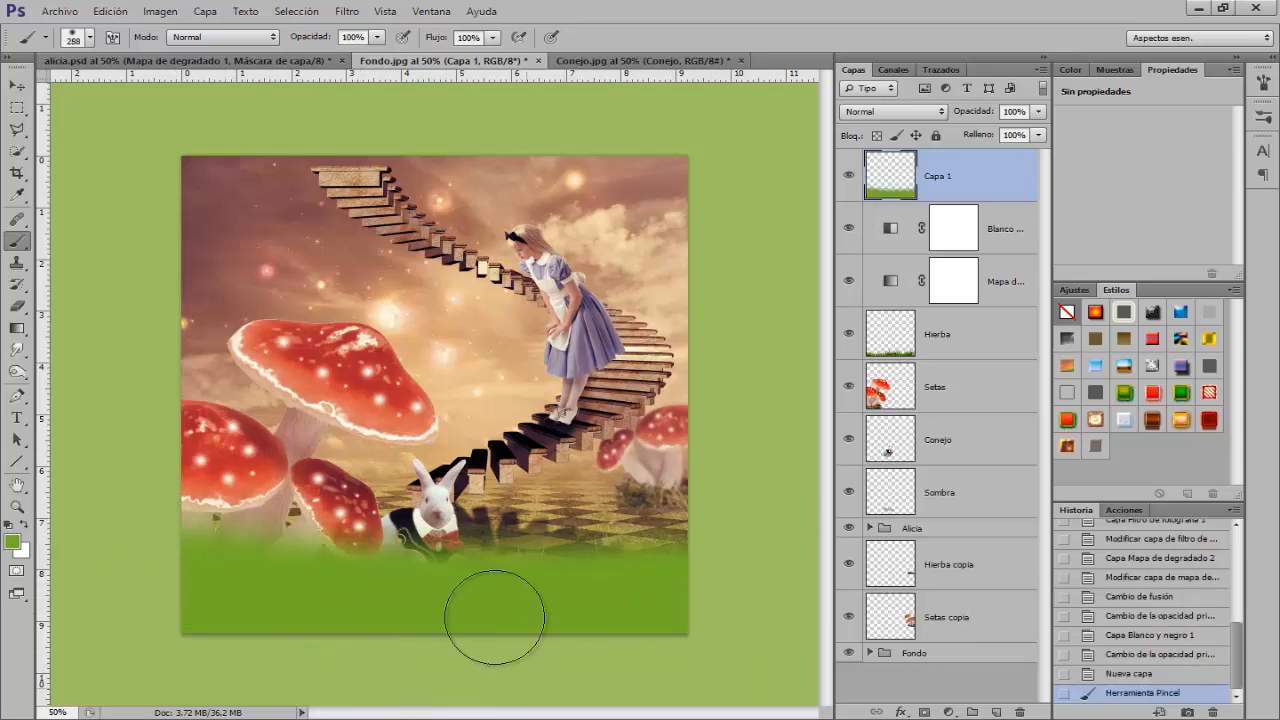
mouse_move(491, 606)
mouse_down()
mouse_move(509, 560)
mouse_move(586, 569)
mouse_move(652, 556)
mouse_move(506, 557)
mouse_move(657, 543)
mouse_up()
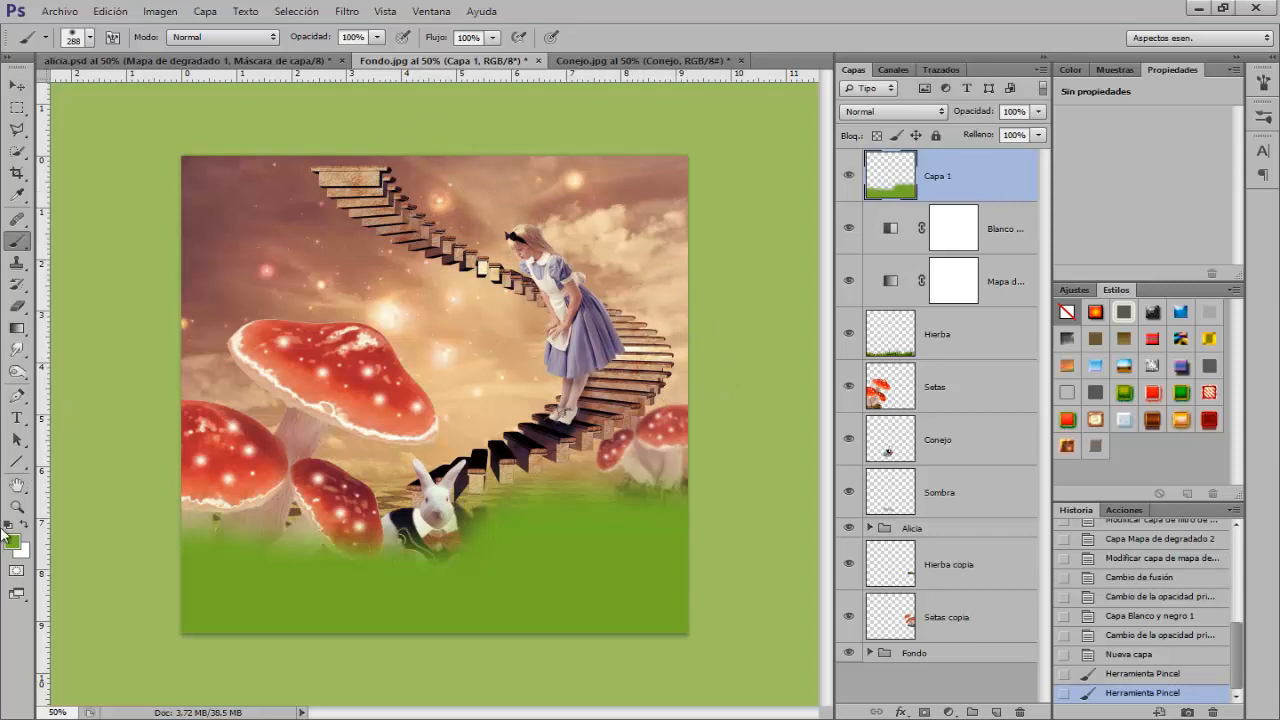
click(12, 543)
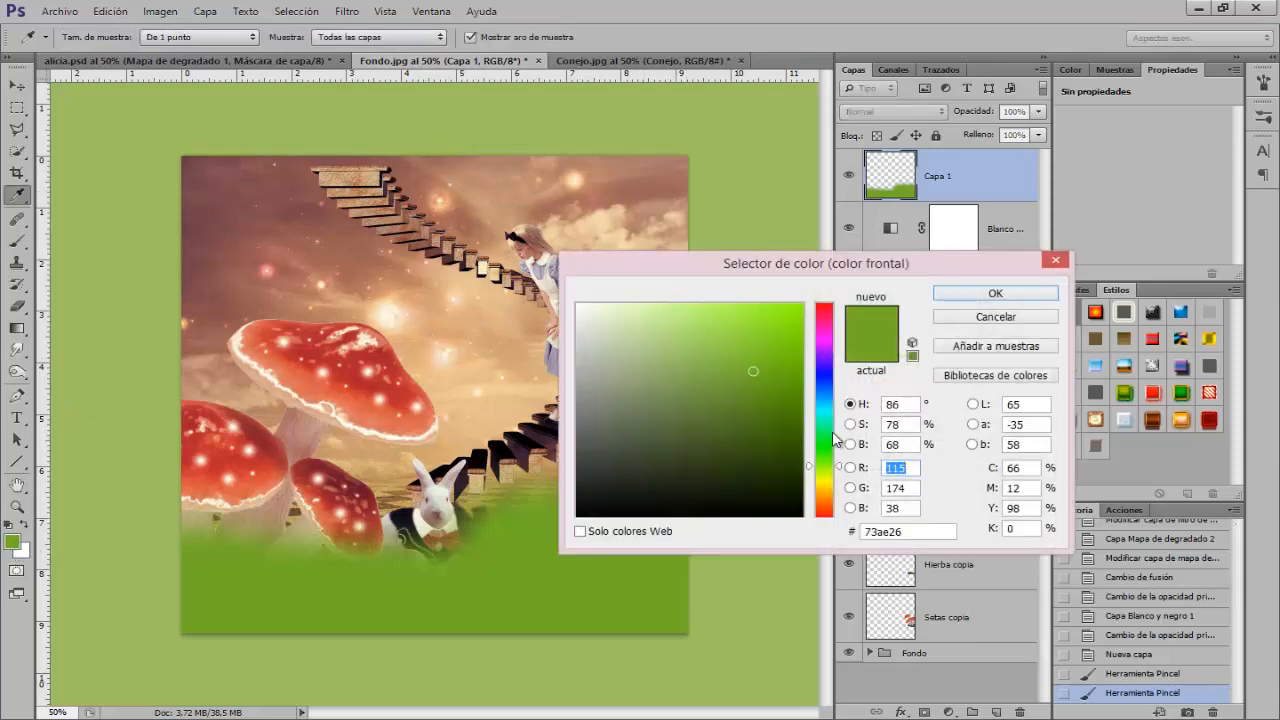
click(825, 401)
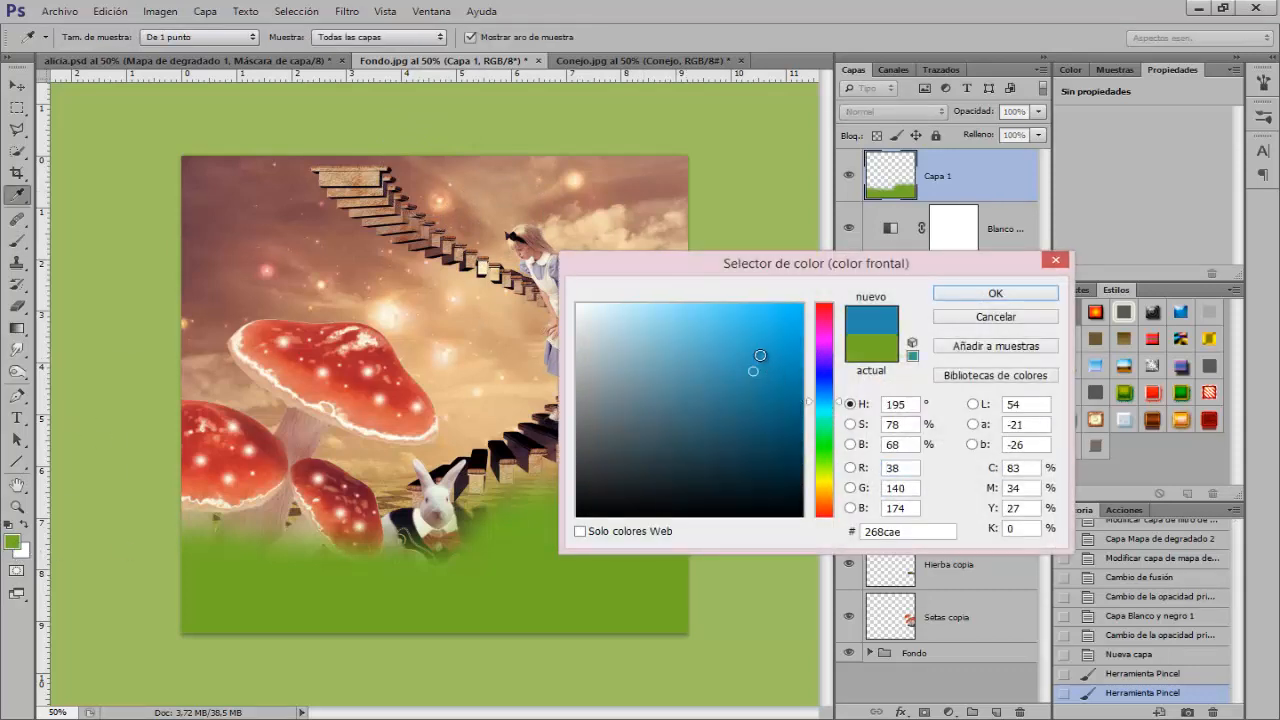
click(754, 350)
click(752, 334)
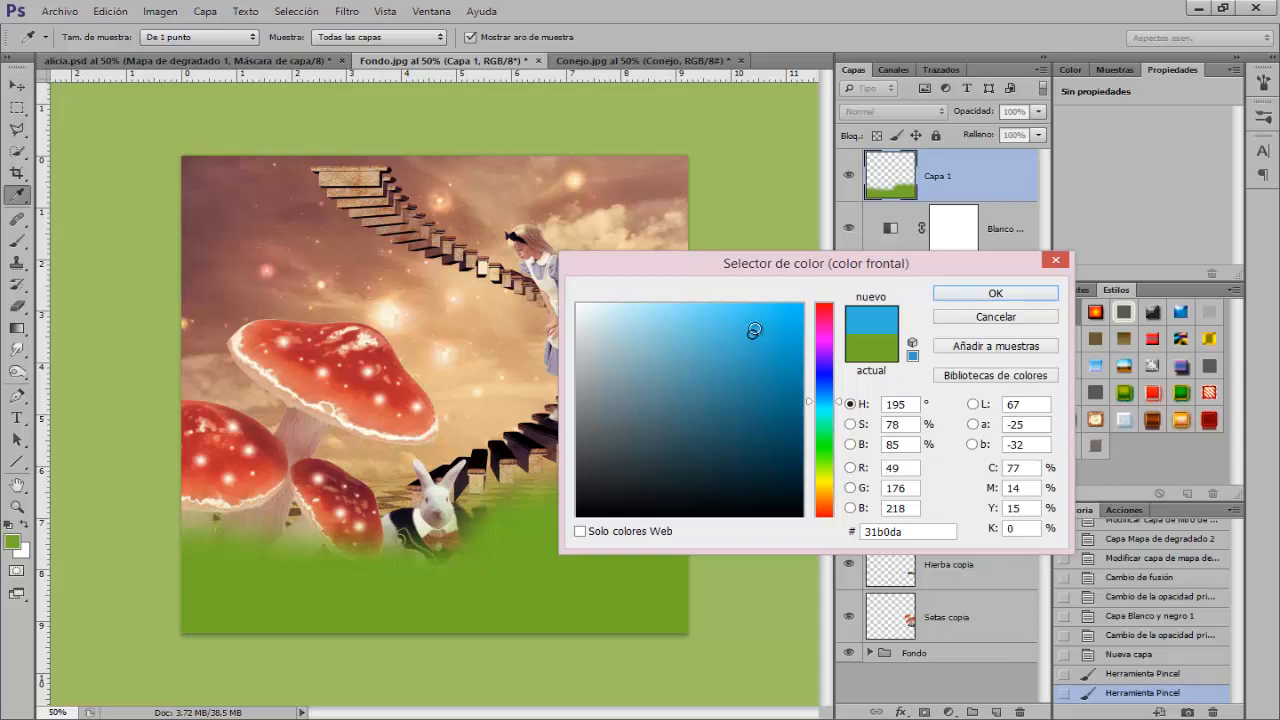
click(621, 347)
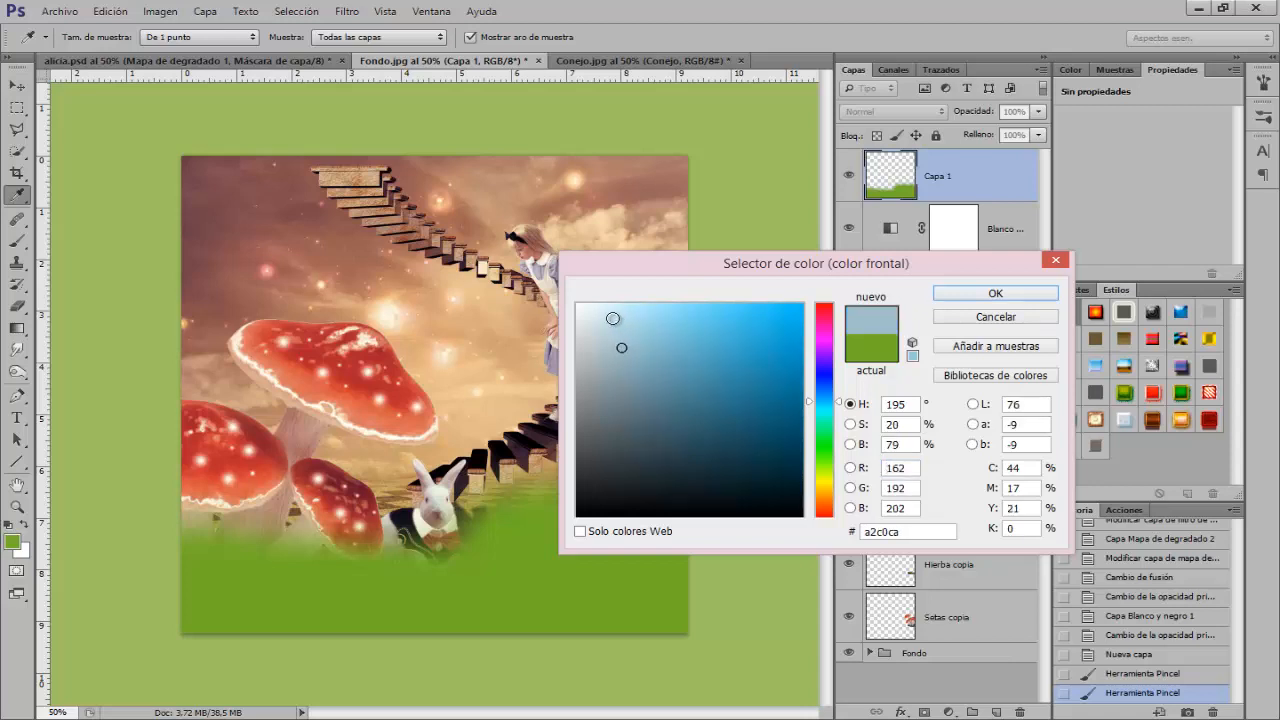
click(782, 483)
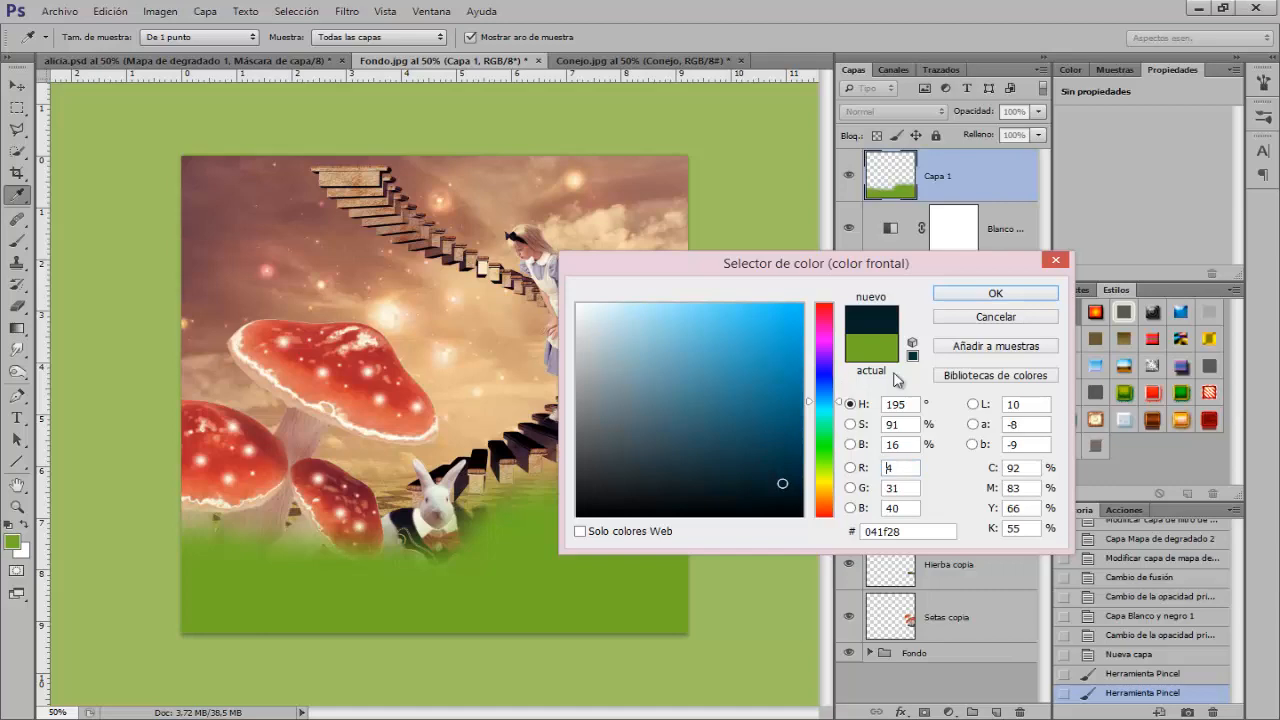
click(957, 319)
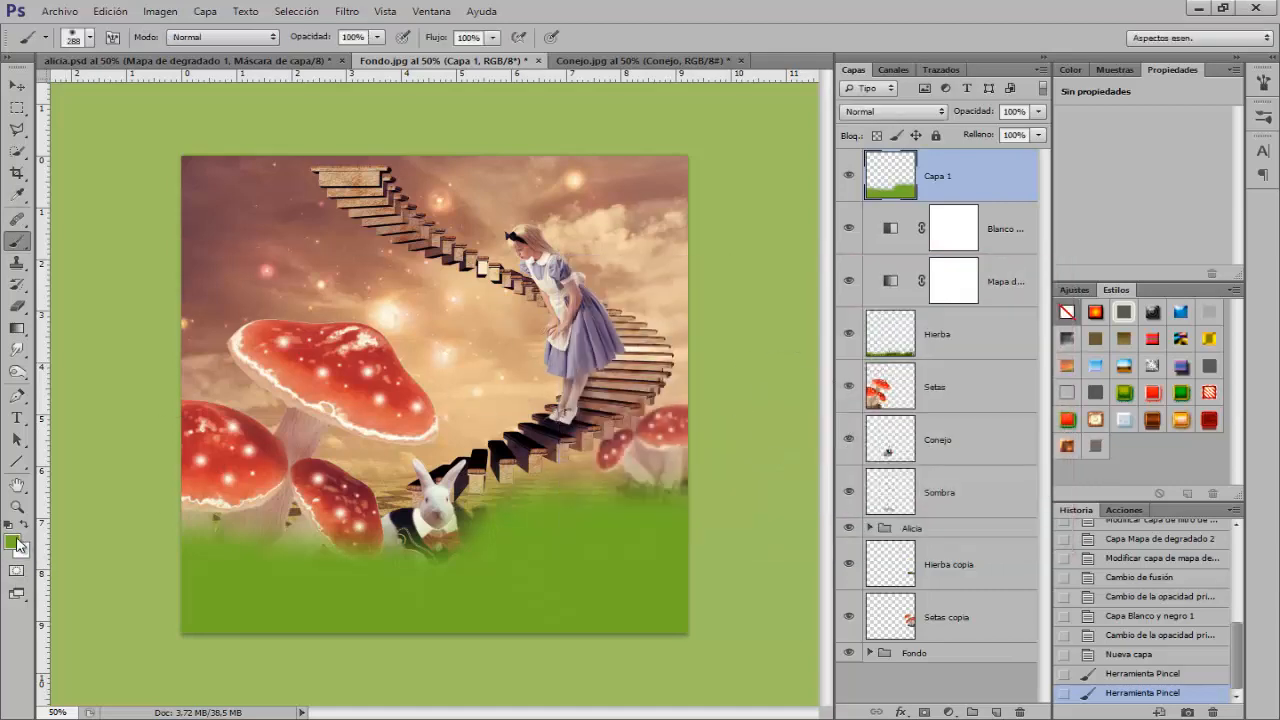
- Set the foreground colour to light blue #2dc9db and paint over the upper right sky, Alice and the staircase on Capa 1
click(14, 541)
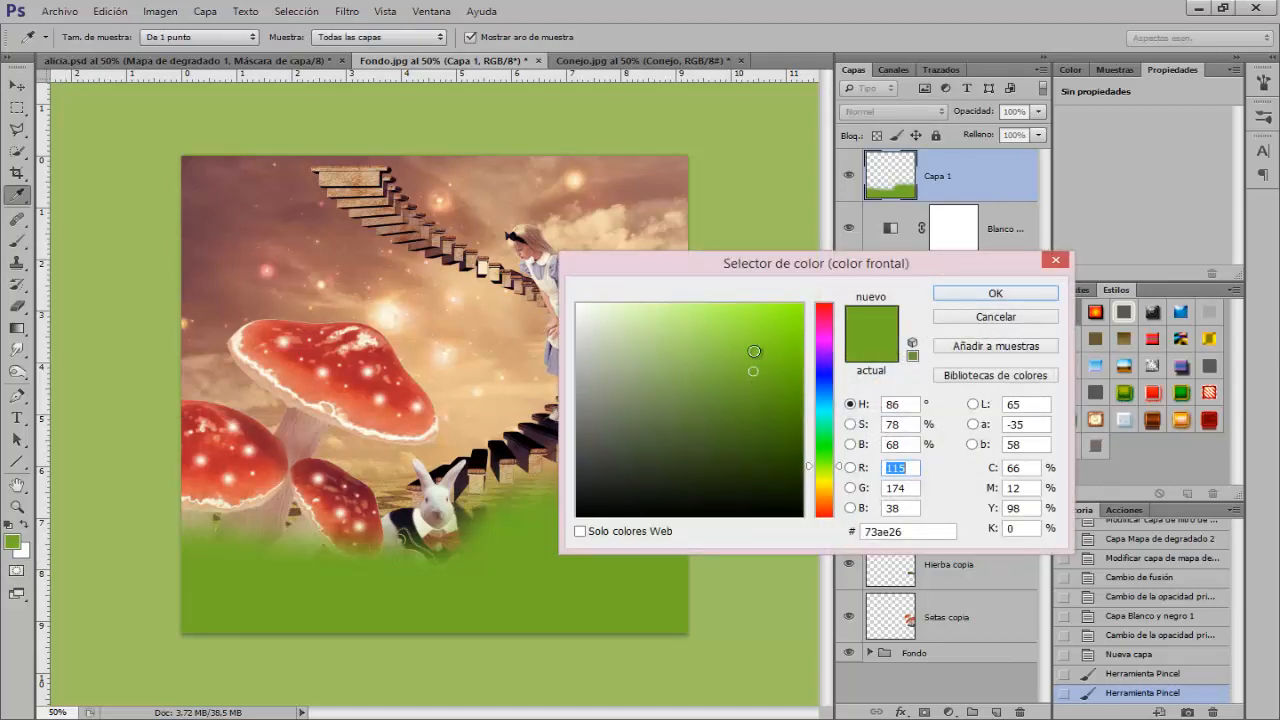
click(824, 406)
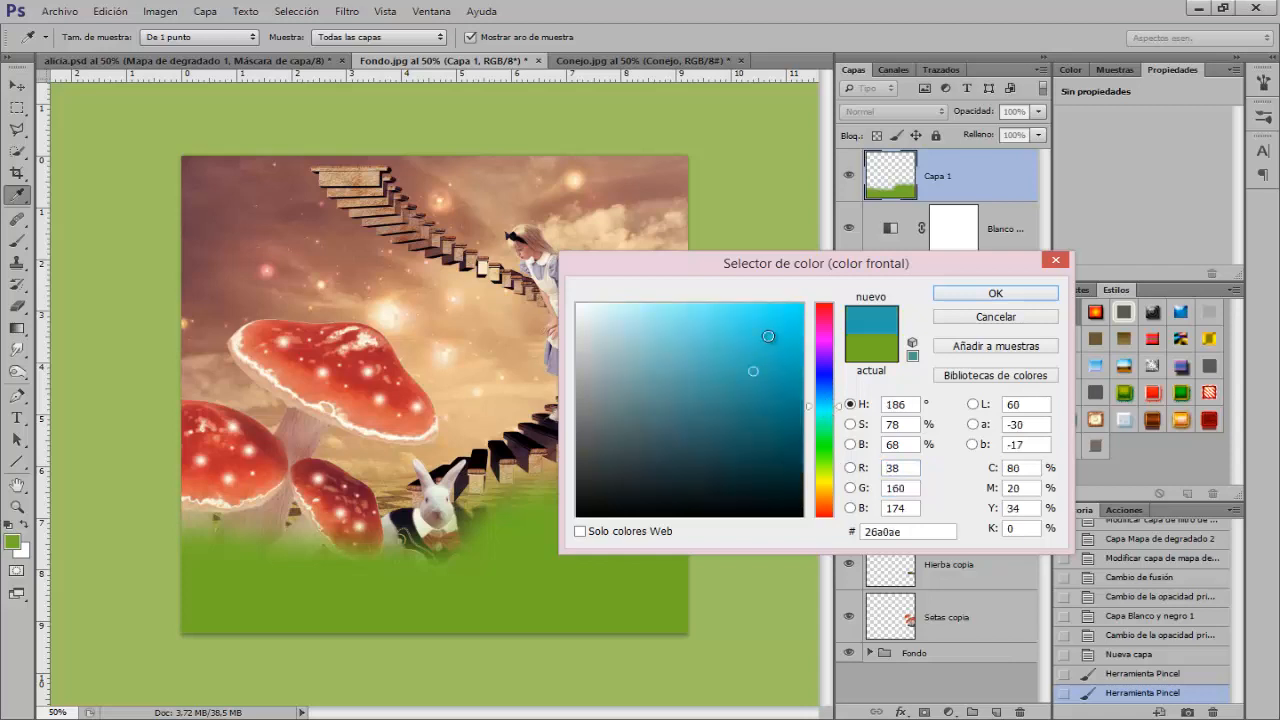
click(761, 331)
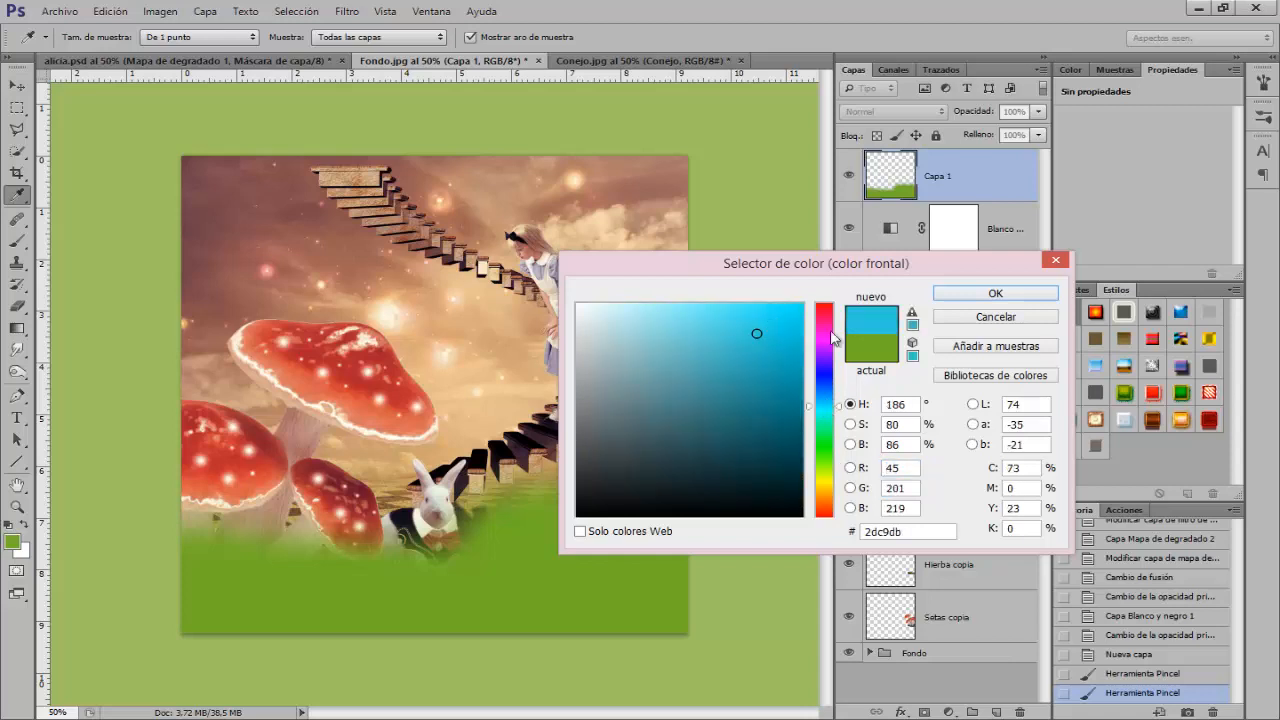
click(995, 293)
key(b)
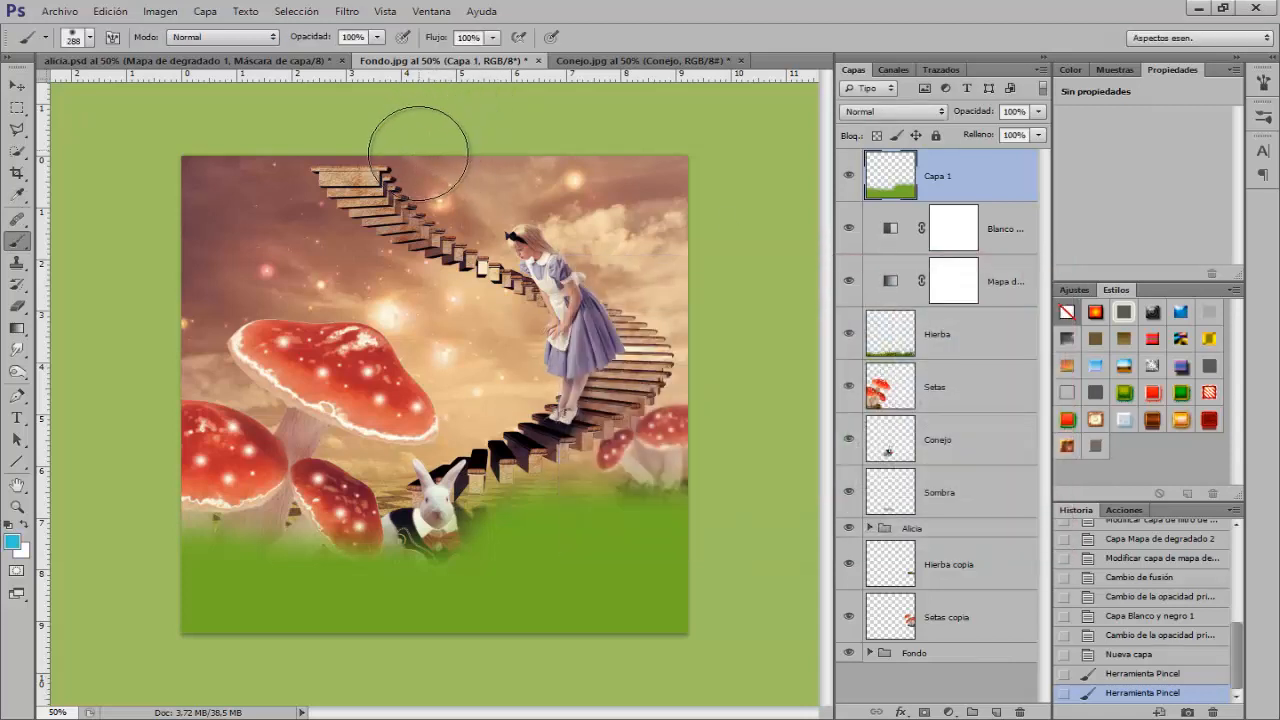
mouse_move(418, 153)
mouse_down()
mouse_move(505, 206)
mouse_move(640, 257)
mouse_move(478, 206)
mouse_move(558, 233)
mouse_move(647, 193)
mouse_move(654, 210)
mouse_move(594, 241)
mouse_move(608, 320)
mouse_move(589, 390)
mouse_move(649, 330)
mouse_move(657, 368)
mouse_move(594, 317)
mouse_move(564, 403)
mouse_move(688, 383)
mouse_move(639, 386)
mouse_move(561, 433)
mouse_move(552, 465)
mouse_up()
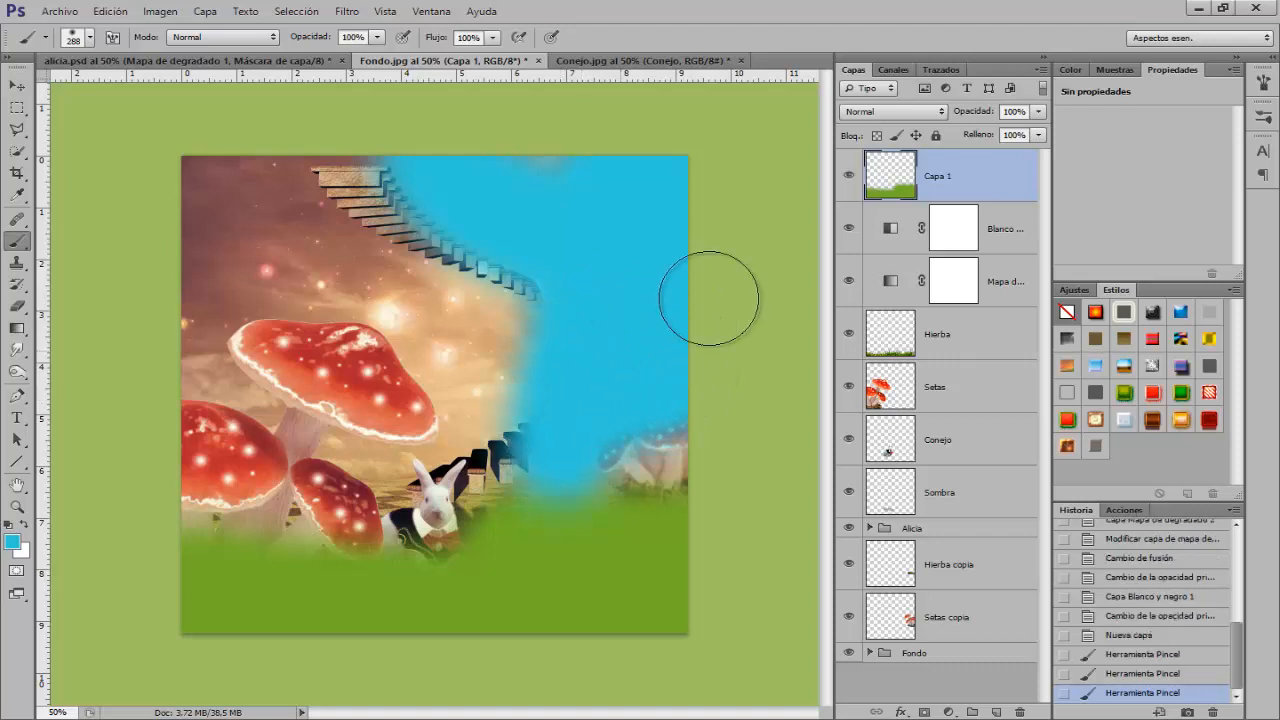
- Set the foreground colour to yellow #c9db2d and paint over the remaining sky on Capa 1, reaching down to the lower stairs
click(12, 541)
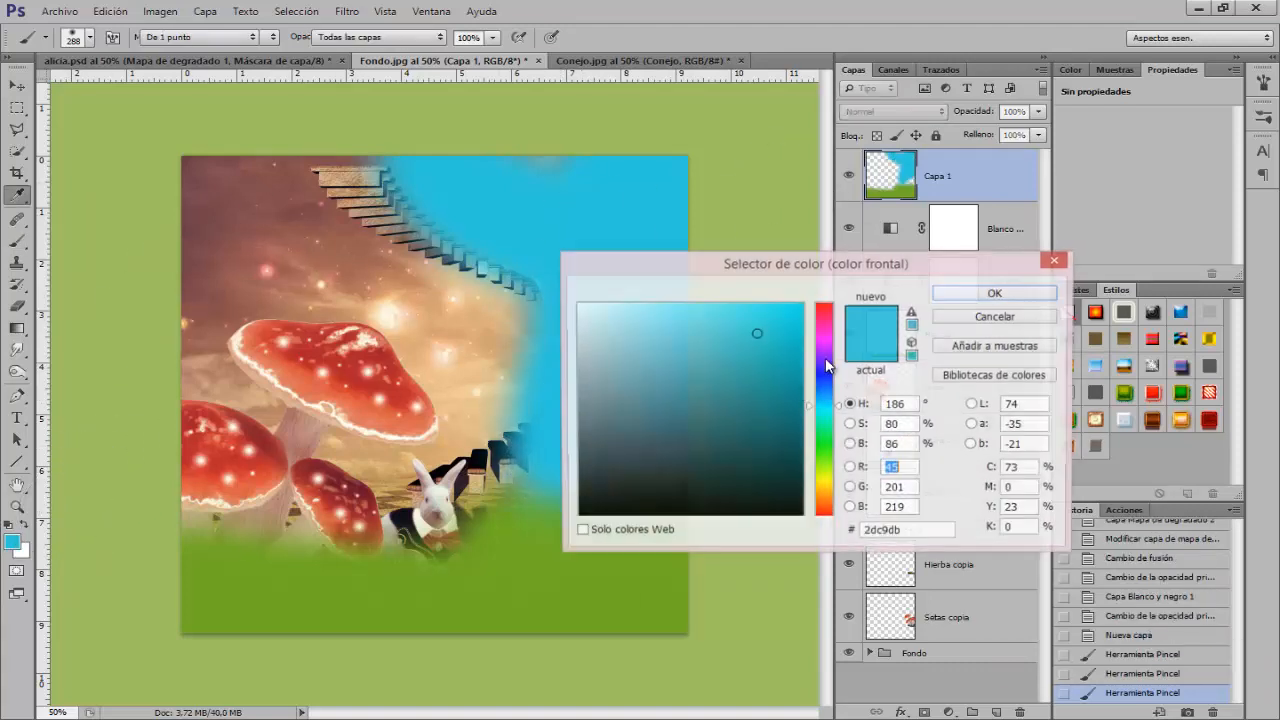
click(828, 470)
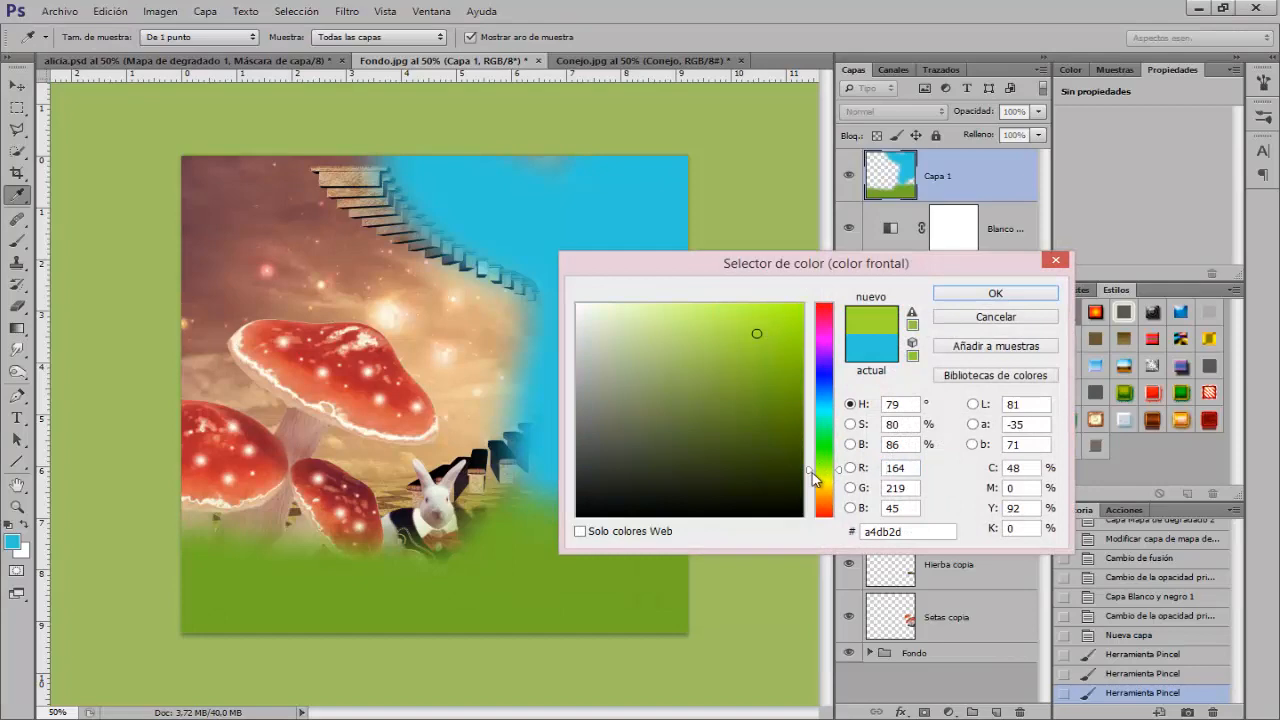
click(811, 470)
drag(811, 474, 811, 478)
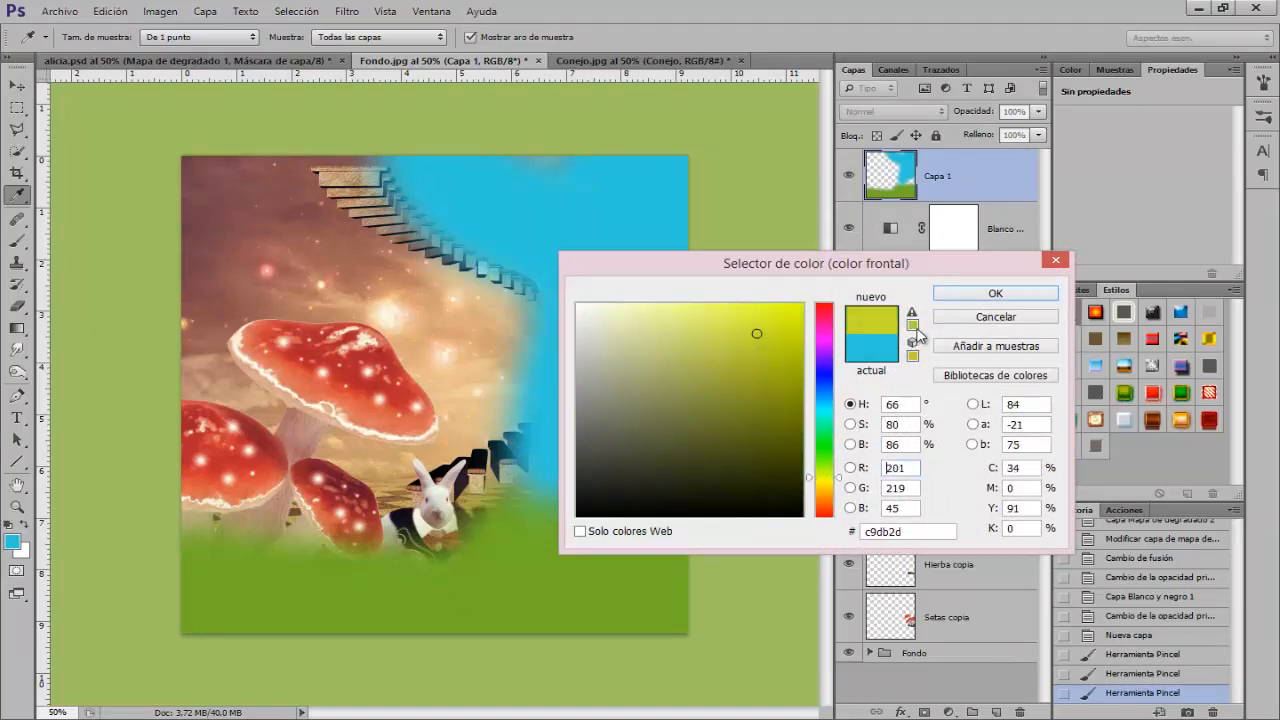
click(944, 296)
mouse_move(207, 211)
mouse_down()
mouse_move(346, 178)
mouse_move(250, 197)
mouse_move(330, 184)
mouse_move(196, 303)
mouse_move(366, 256)
mouse_move(391, 237)
mouse_move(358, 196)
mouse_move(439, 300)
mouse_move(351, 305)
mouse_move(453, 294)
mouse_move(485, 308)
mouse_move(446, 391)
mouse_move(467, 411)
mouse_move(501, 318)
mouse_move(304, 253)
mouse_move(188, 320)
mouse_move(213, 371)
mouse_move(228, 368)
mouse_move(233, 329)
mouse_move(421, 316)
mouse_move(472, 388)
mouse_move(442, 438)
mouse_move(385, 456)
mouse_move(476, 459)
mouse_move(461, 468)
mouse_move(484, 479)
mouse_move(543, 449)
mouse_up()
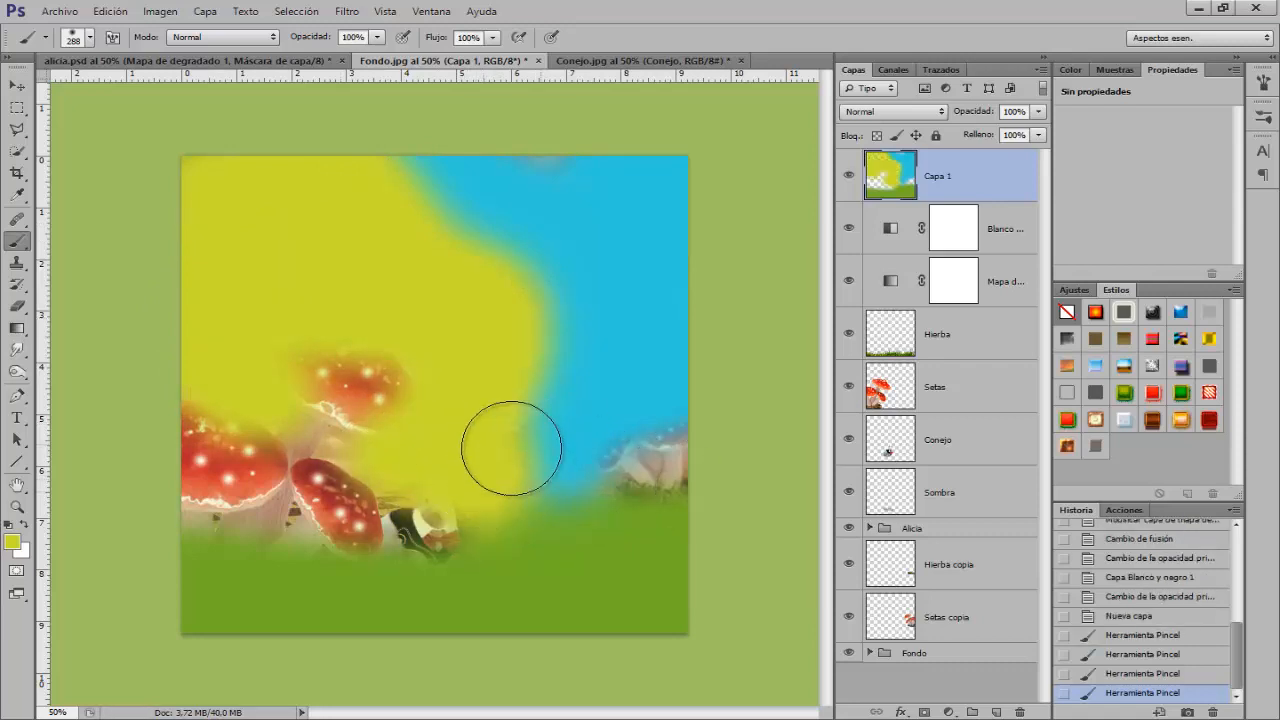
- Set the foreground colour to a pinkish red, #eb2050
click(12, 541)
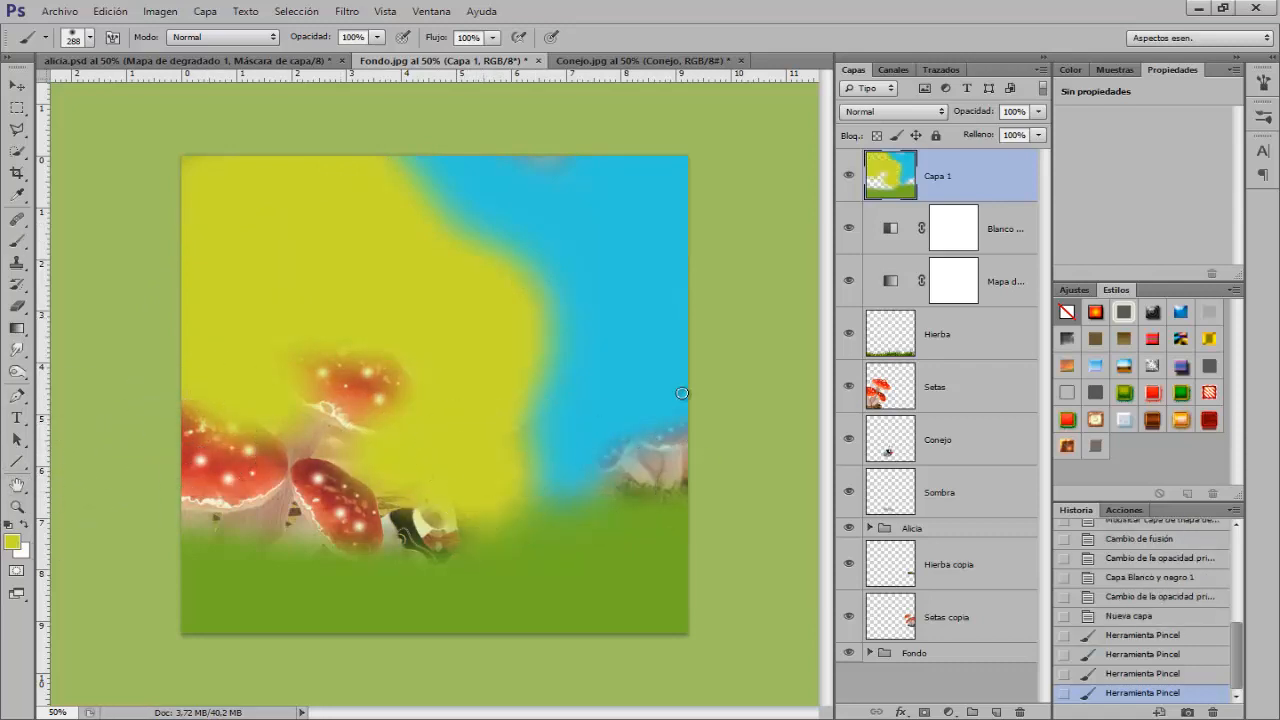
click(825, 314)
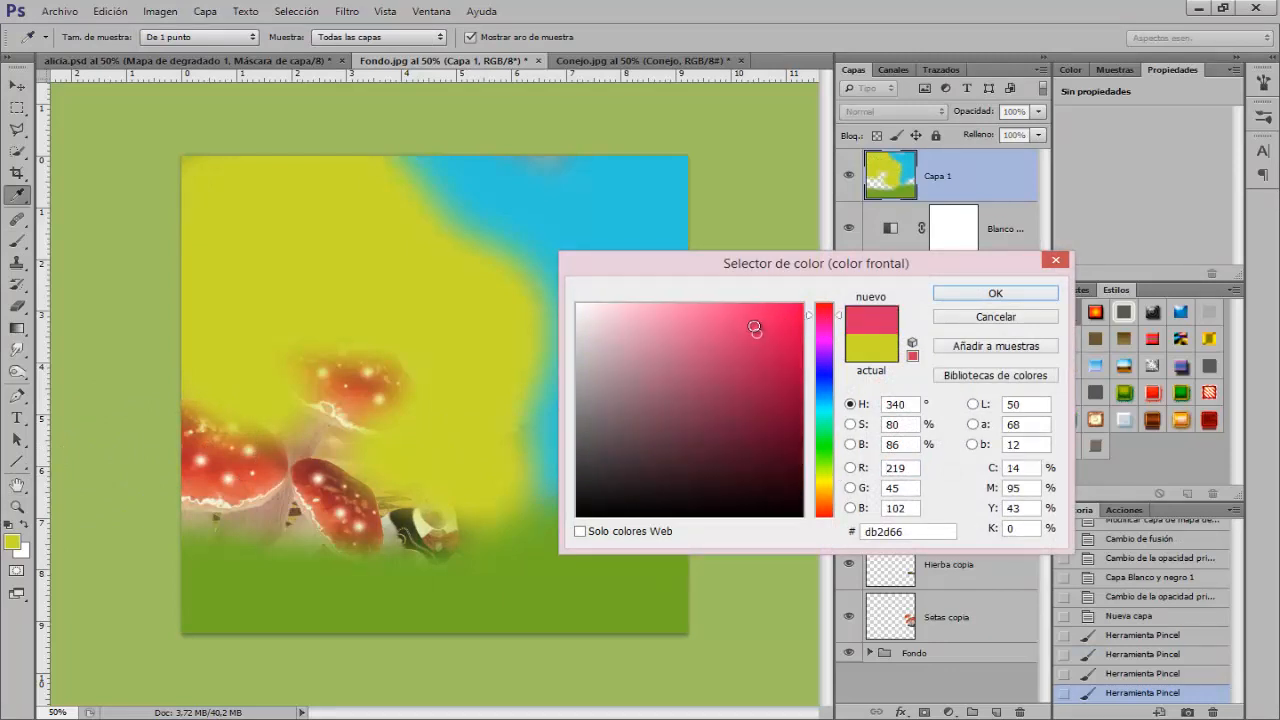
click(752, 326)
drag(812, 320, 810, 318)
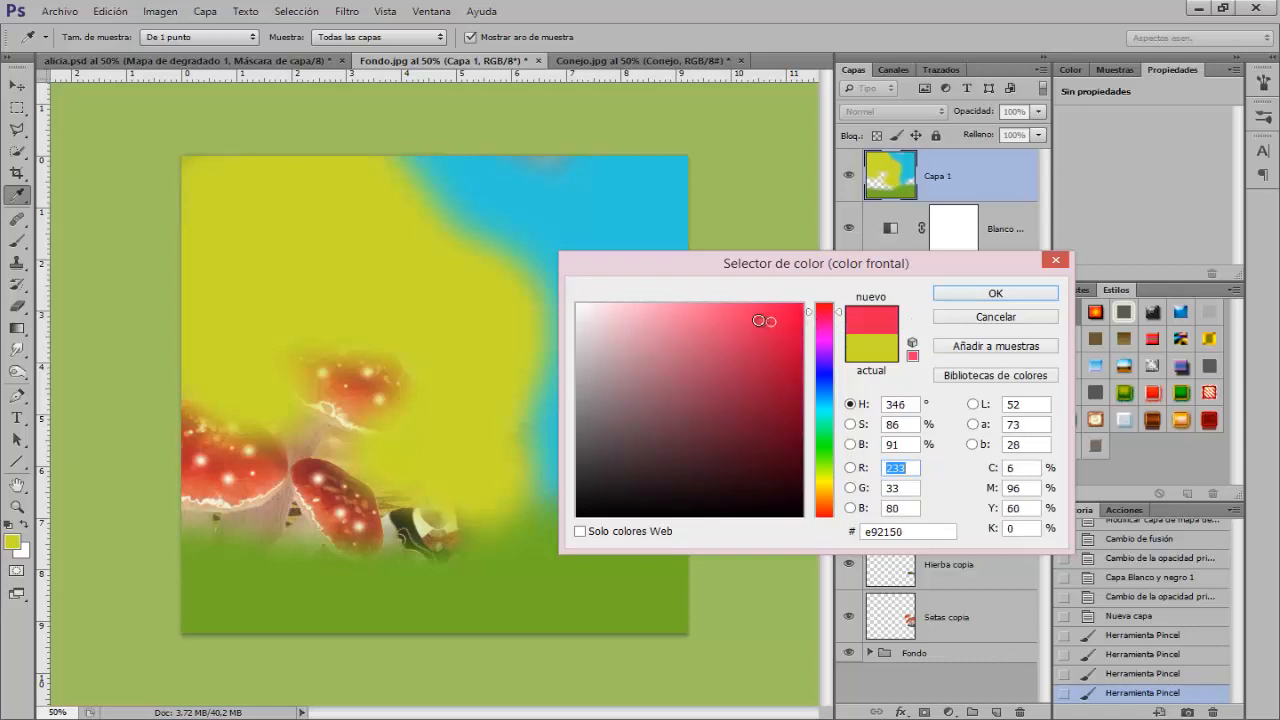
click(772, 321)
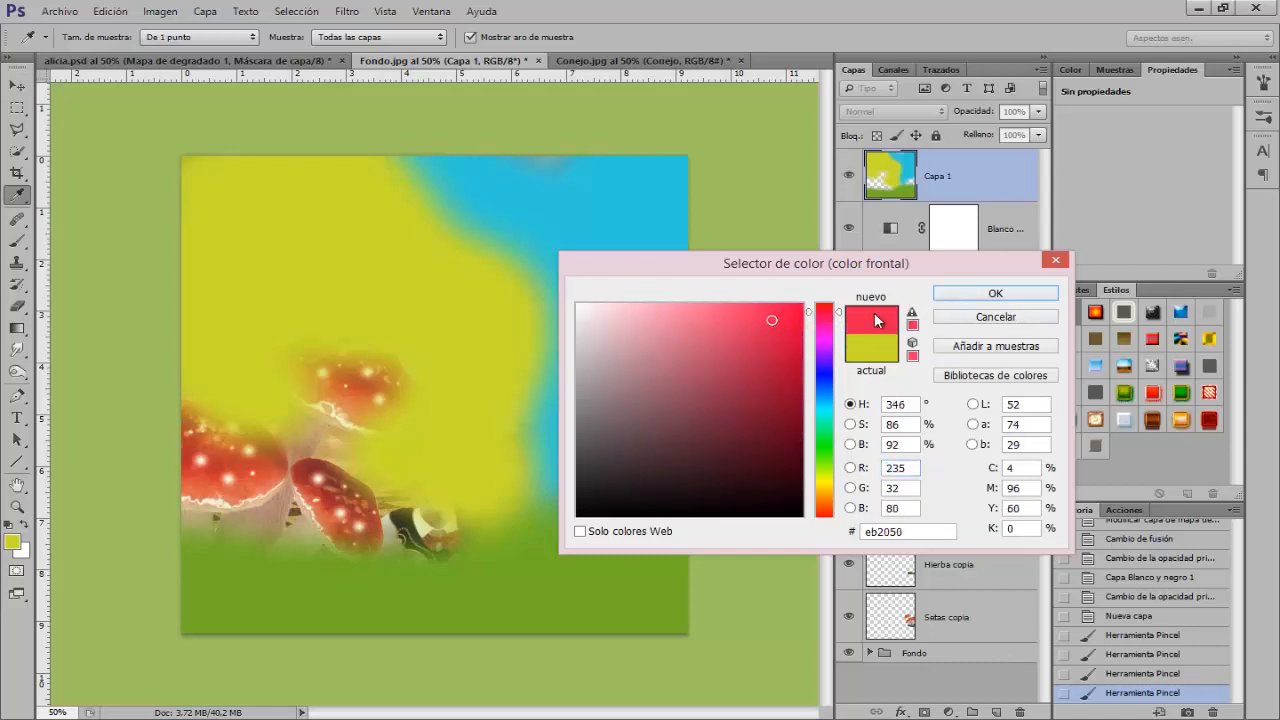
click(965, 300)
- Paint the pinkish red over the large mushrooms and the rabbit, and over the small mushrooms at the image's right edge
key(b)
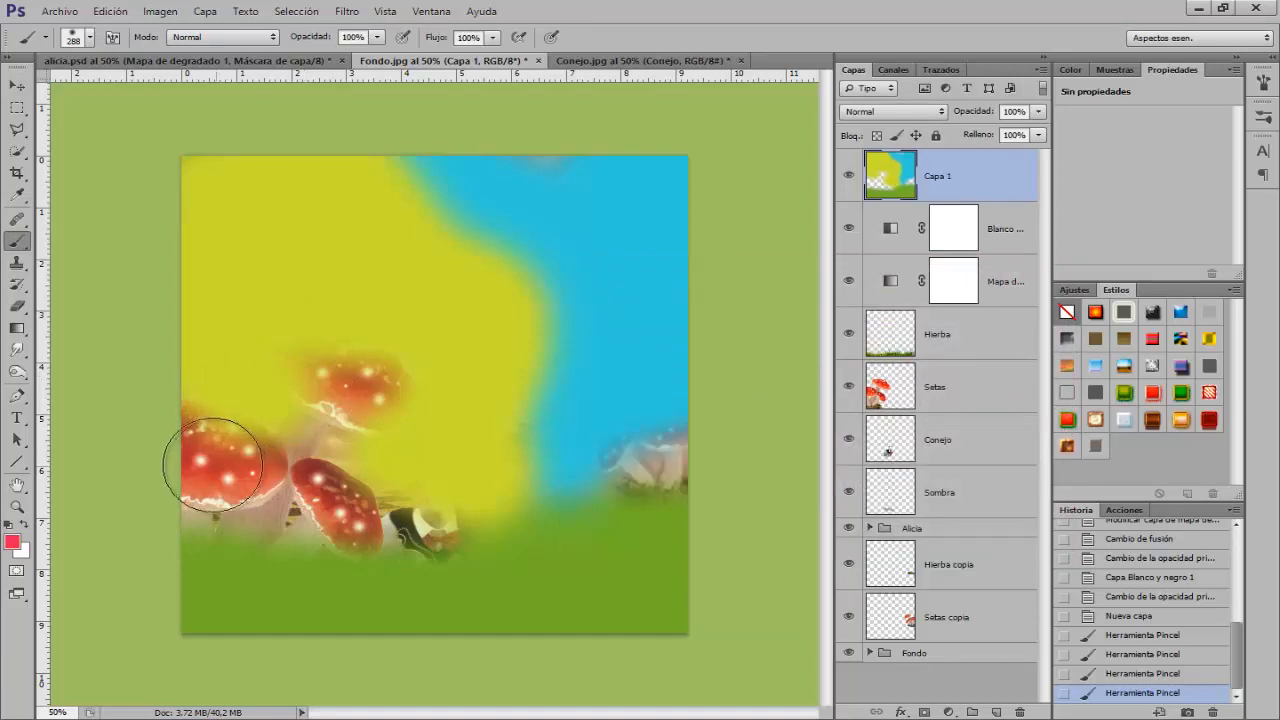
mouse_move(214, 457)
mouse_down()
mouse_move(239, 475)
mouse_move(357, 378)
mouse_move(333, 478)
mouse_move(221, 501)
mouse_move(362, 513)
mouse_move(445, 530)
mouse_up()
mouse_move(735, 462)
mouse_down()
mouse_move(625, 457)
mouse_move(731, 449)
mouse_up()
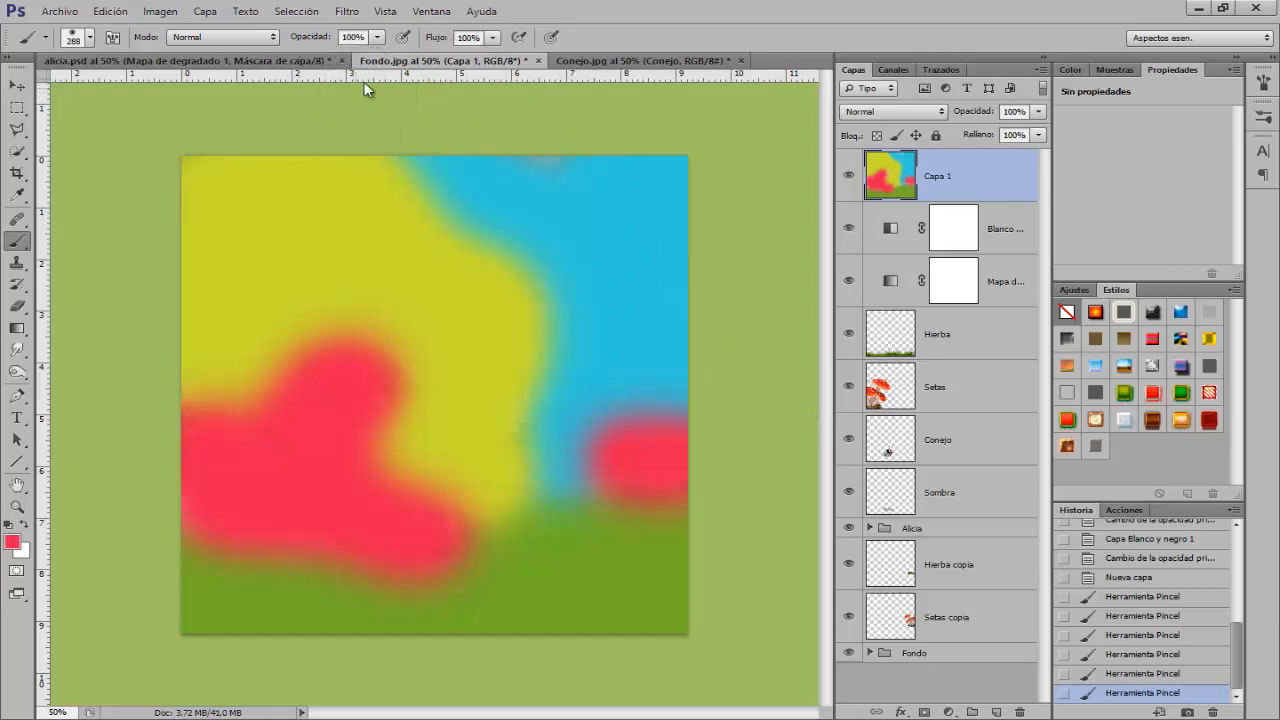
- Blend the painted colours on Capa 1 with a strong Gaussian Blur, using a radius of about 112 pixels
click(344, 14)
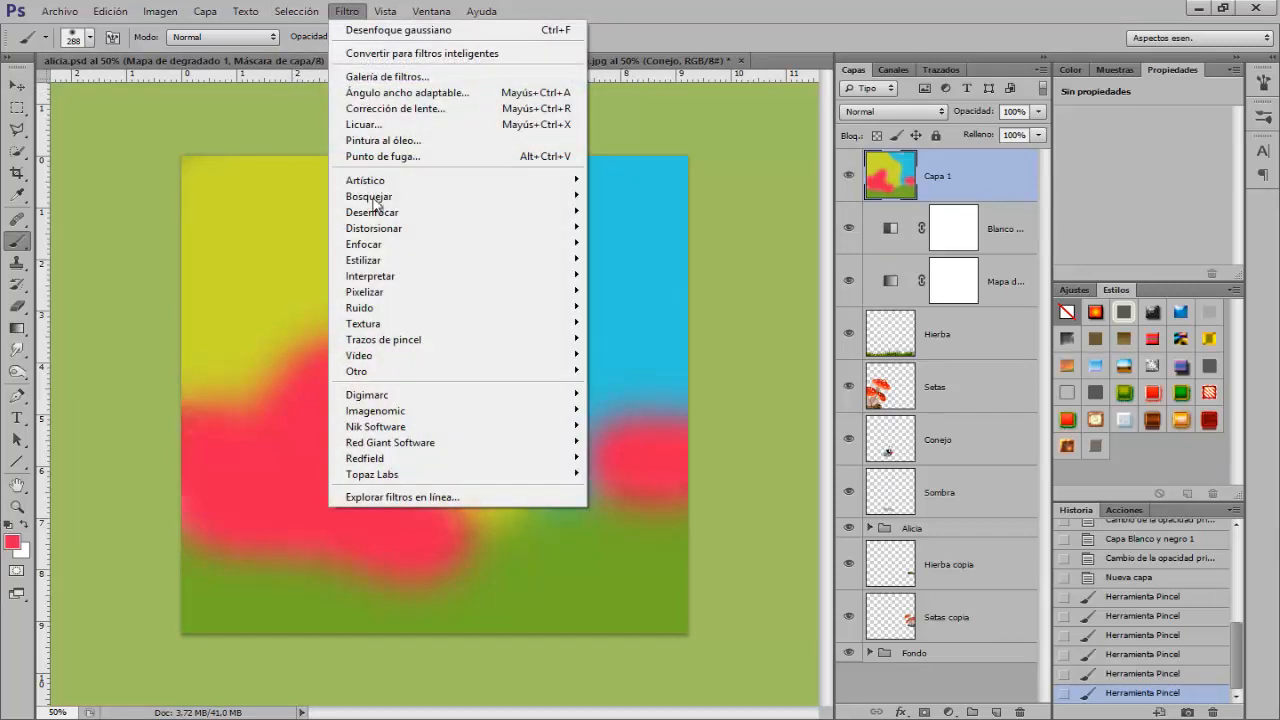
mouse_move(397, 219)
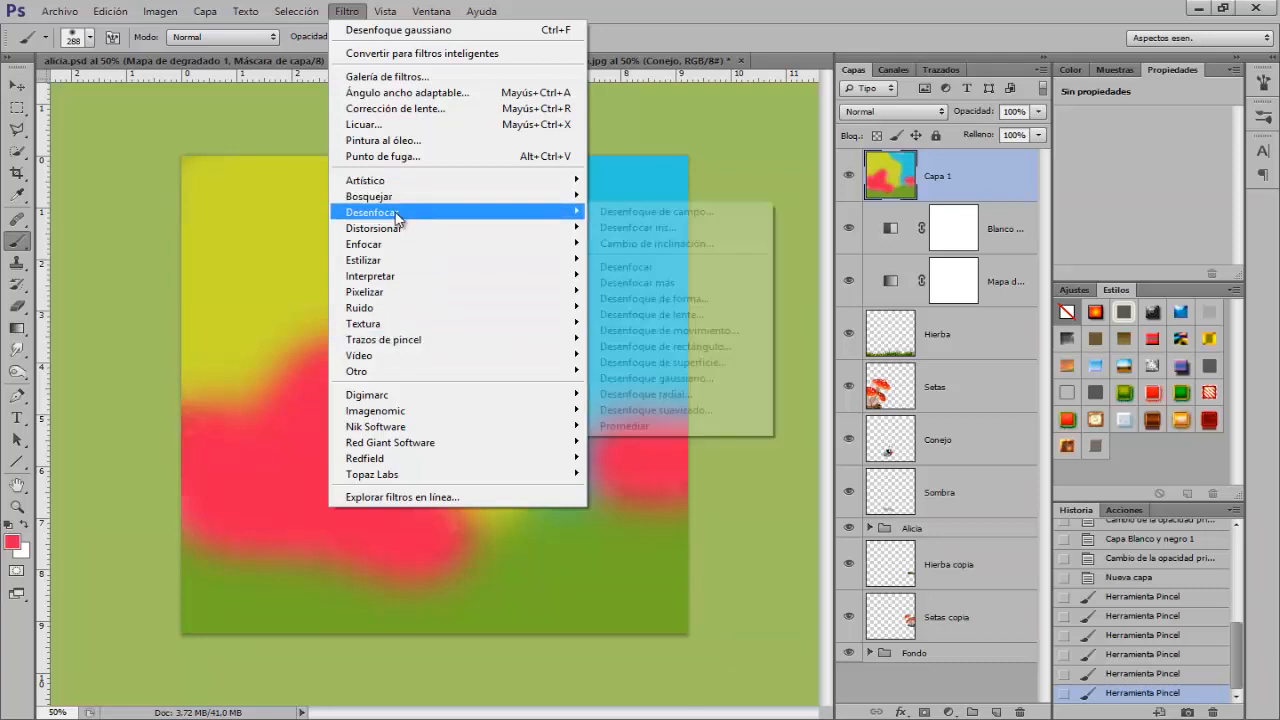
click(668, 379)
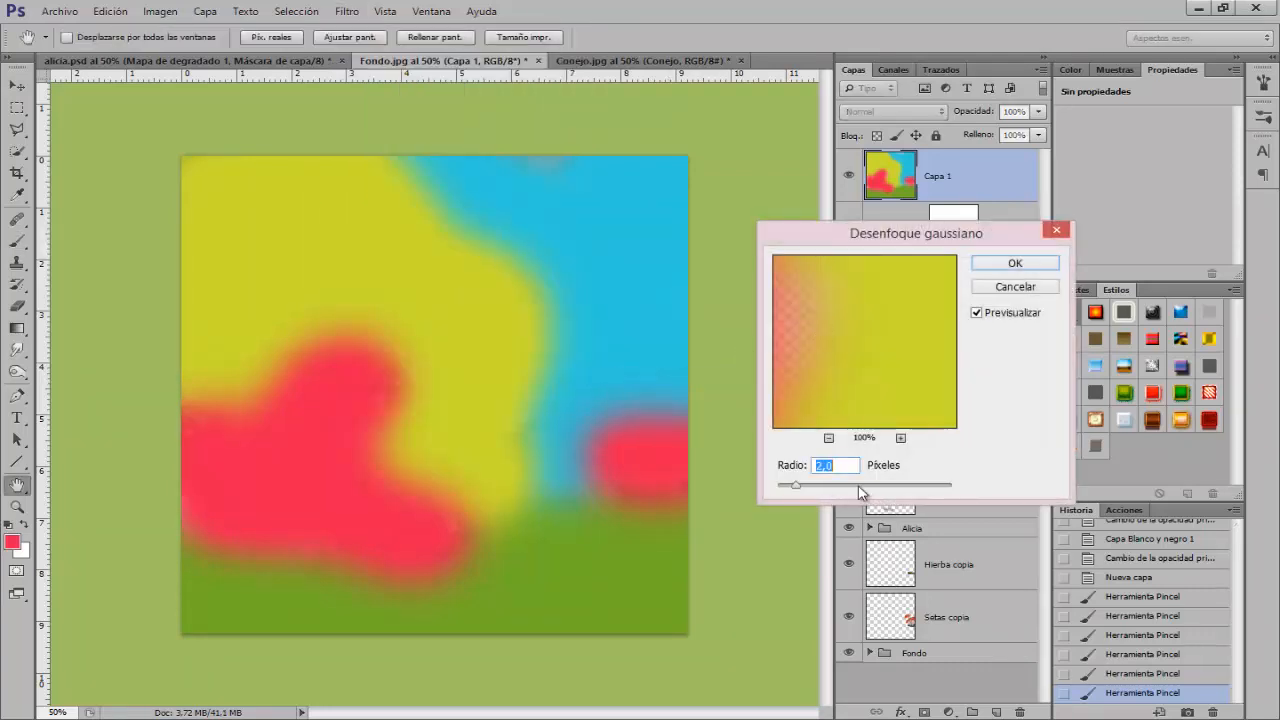
click(893, 486)
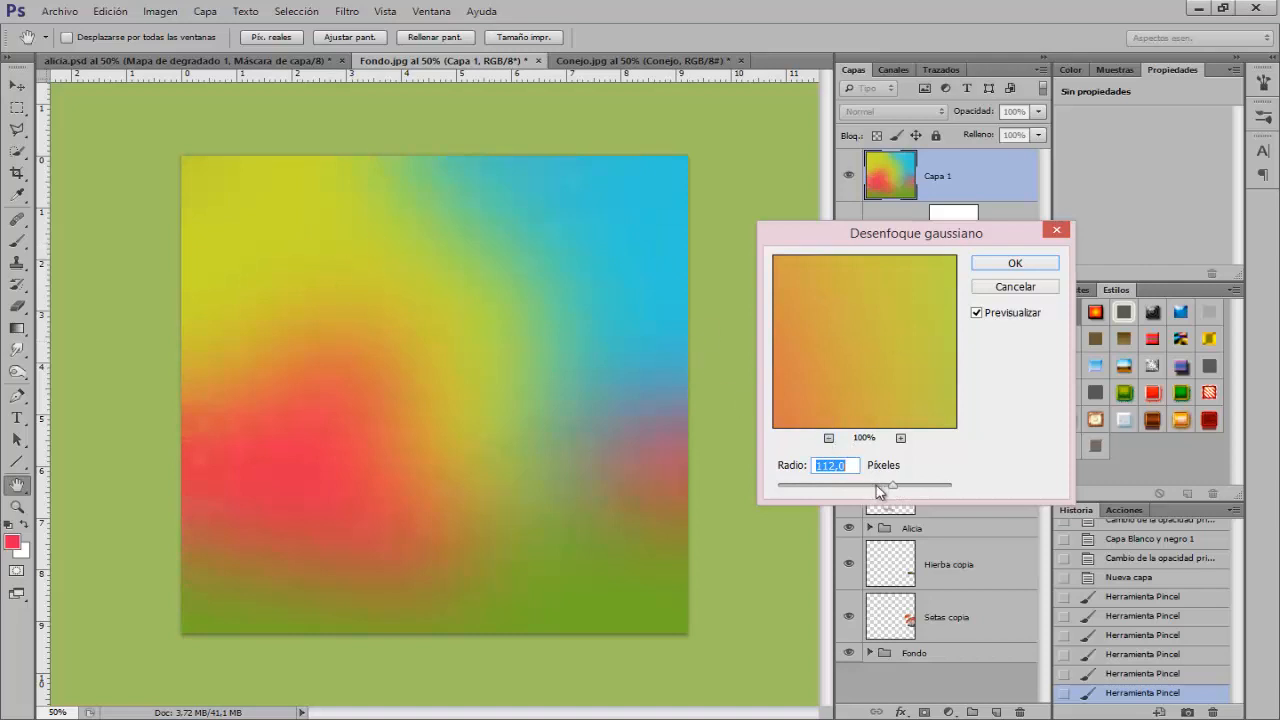
drag(878, 490, 896, 492)
click(998, 267)
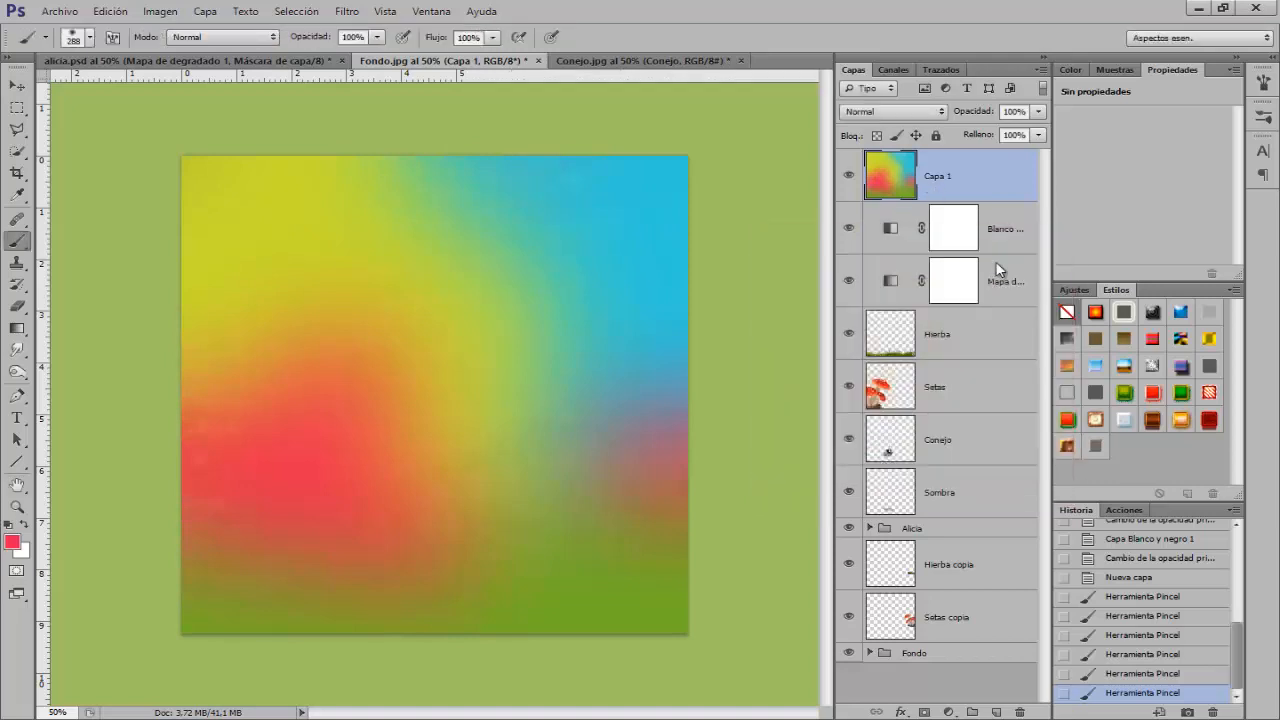
- Set Capa 1's blending mode to Superponer and its opacity to 63%
click(894, 111)
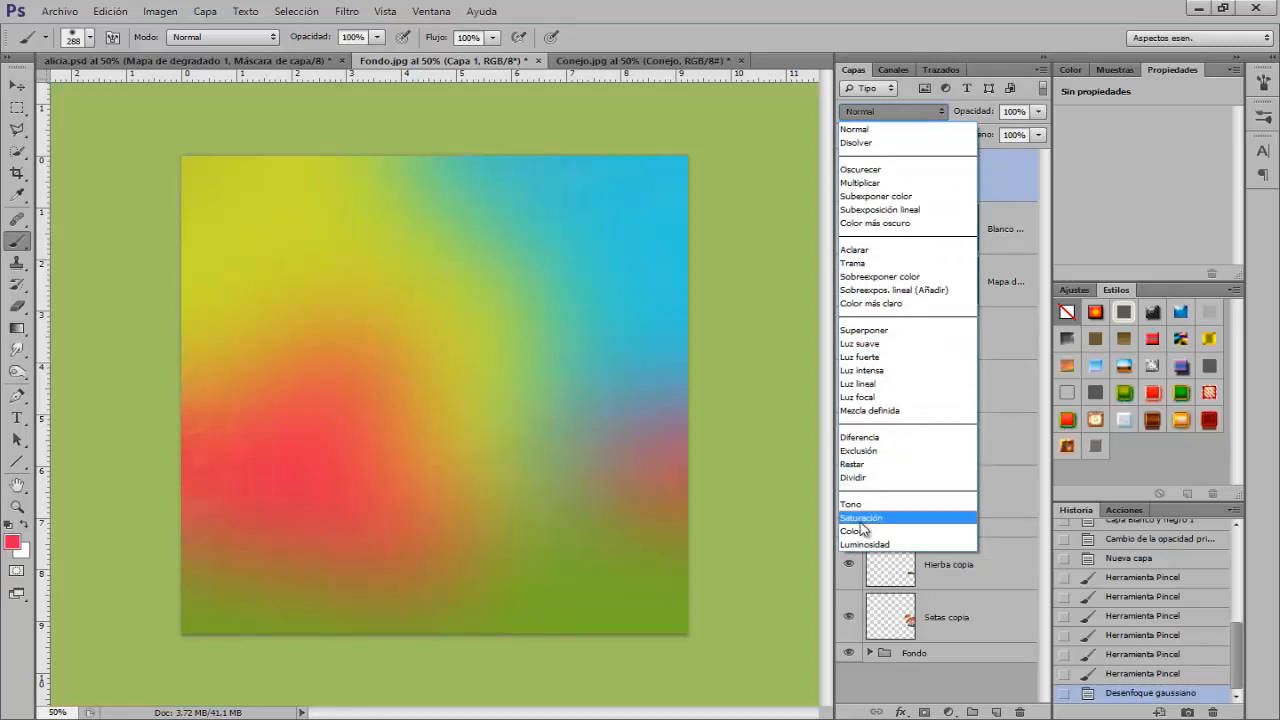
click(870, 330)
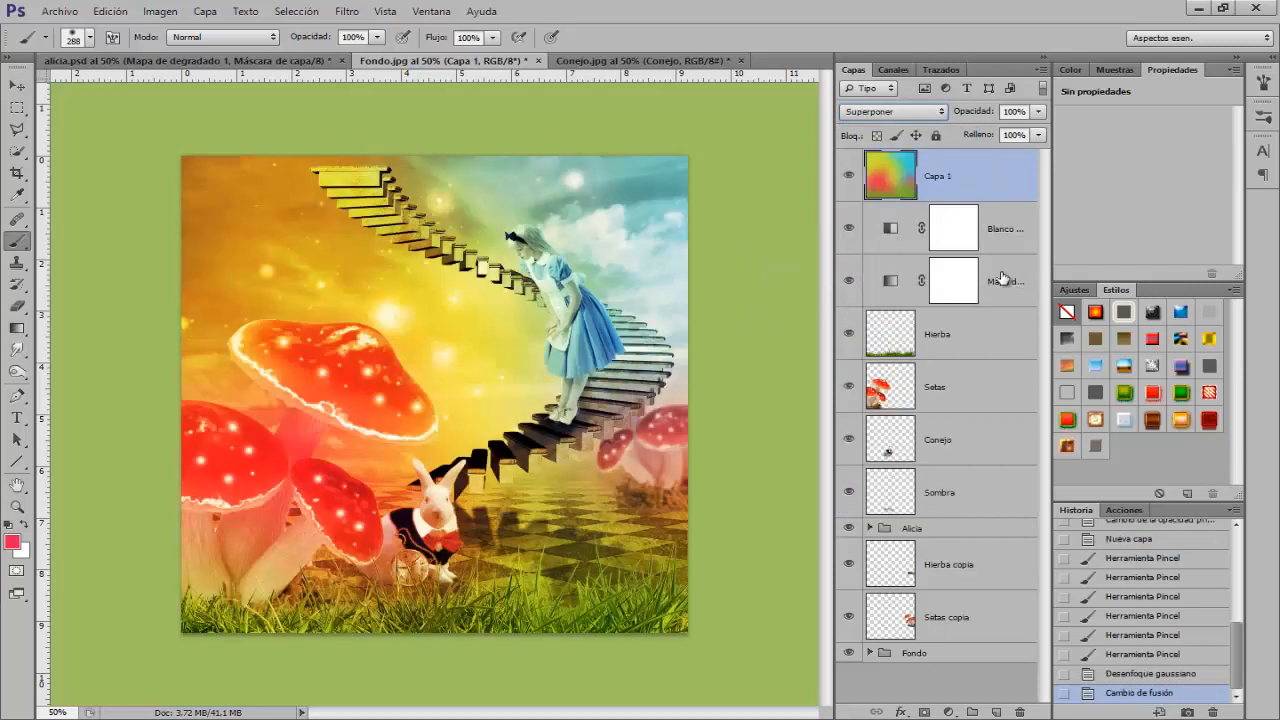
drag(985, 116, 958, 115)
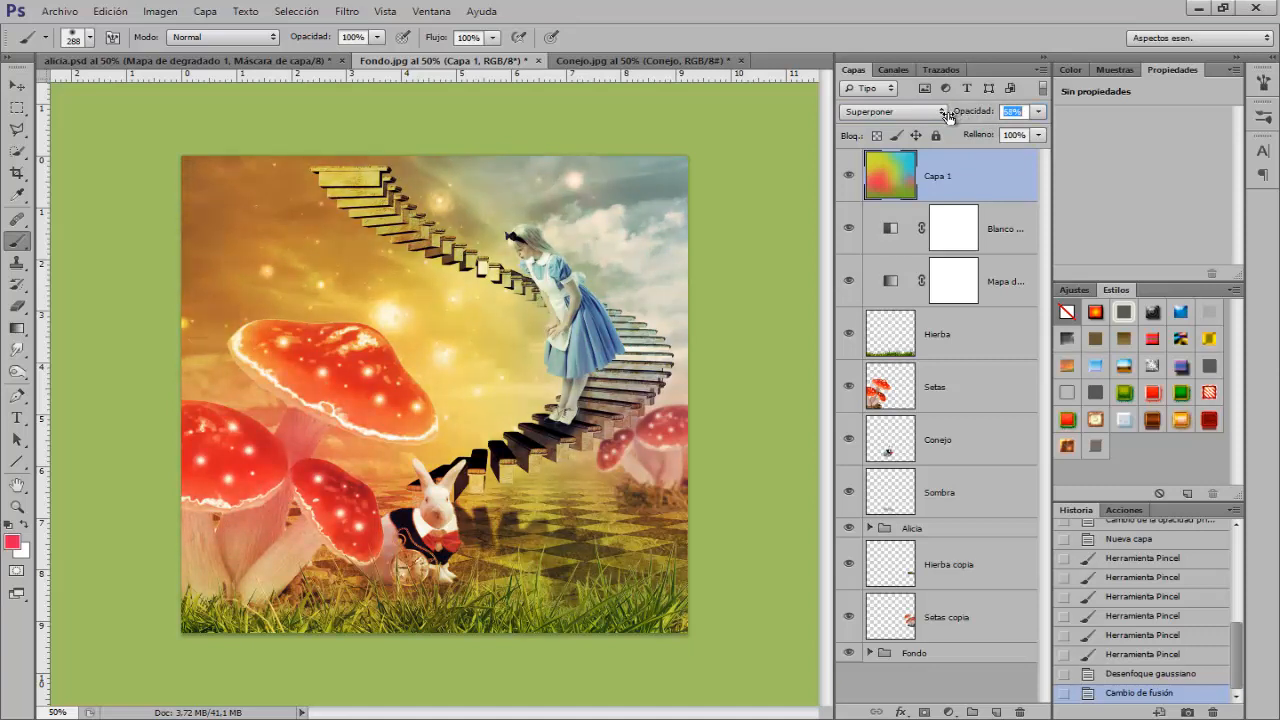
drag(951, 118, 952, 119)
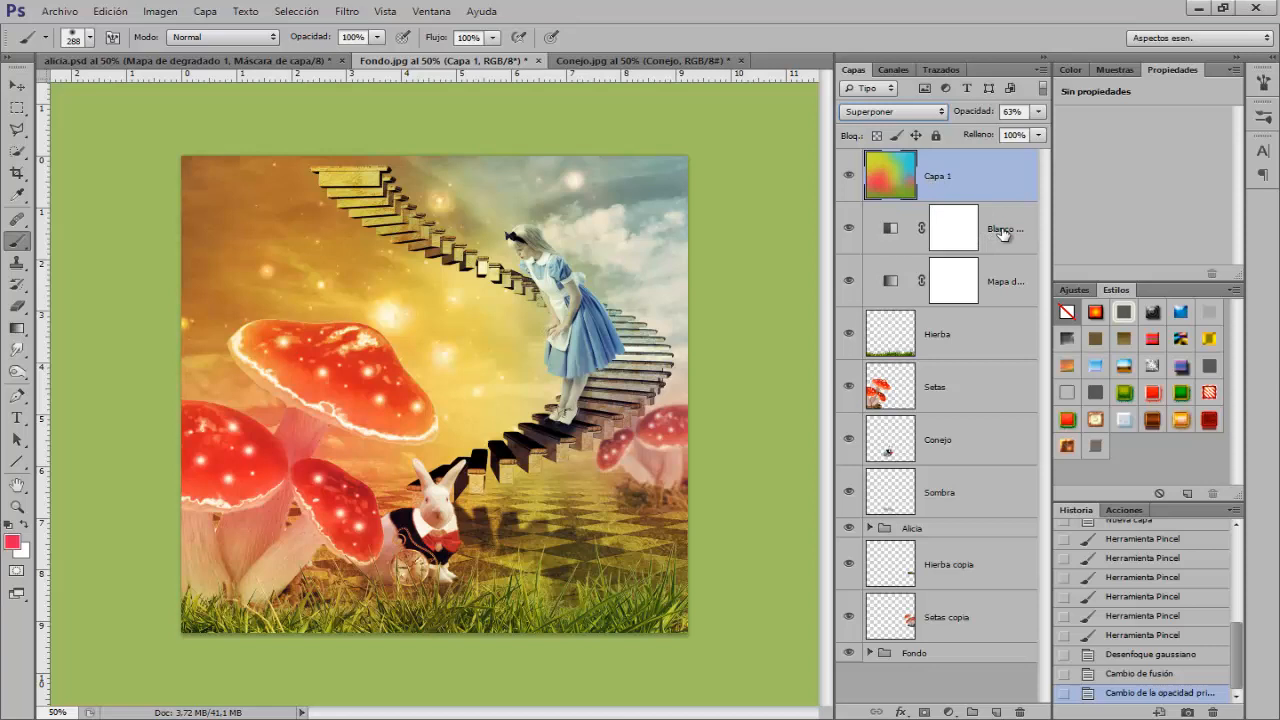
- Move the Blanco y negro adjustment layer above Capa 1 and add a layer mask to Capa 1
drag(1003, 232, 1007, 168)
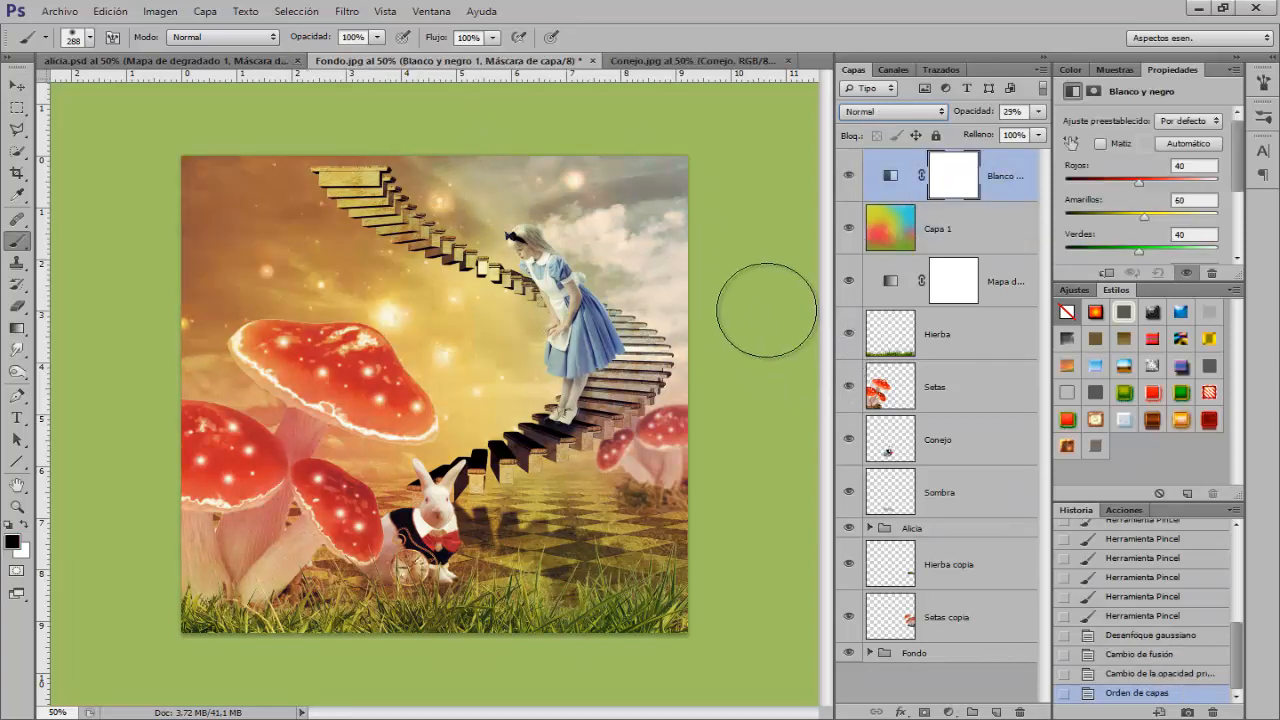
click(946, 236)
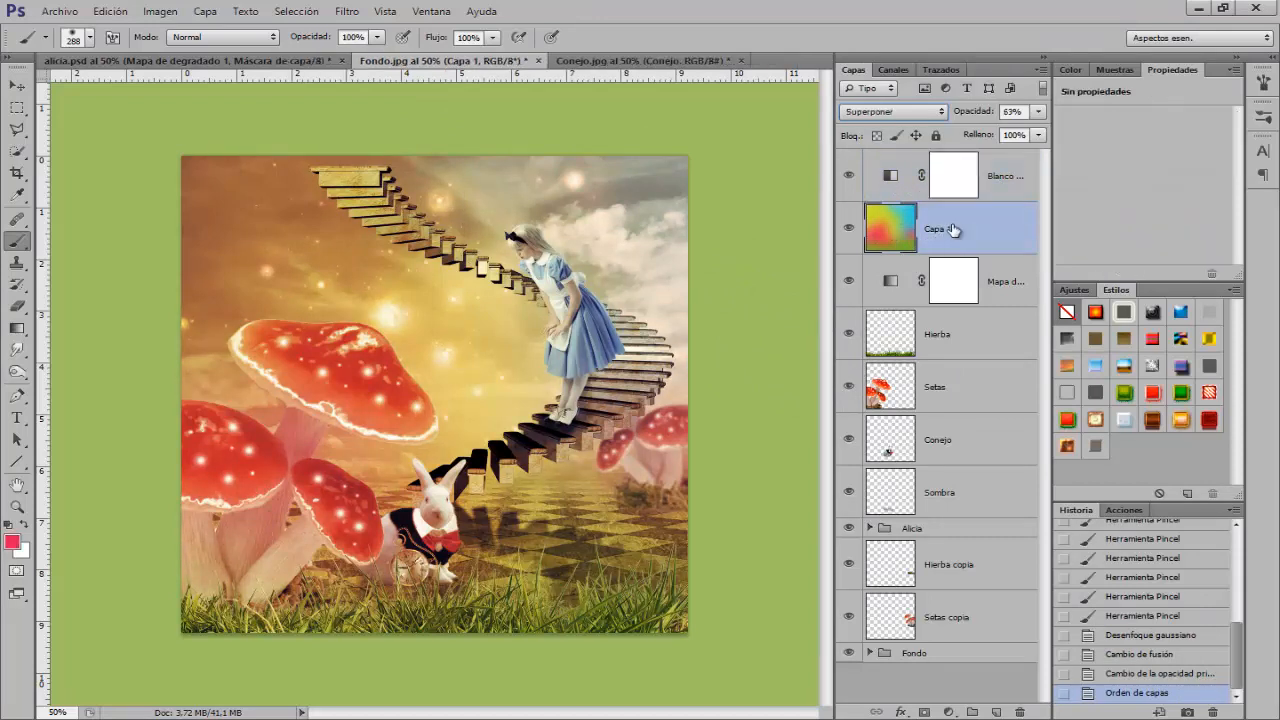
click(924, 712)
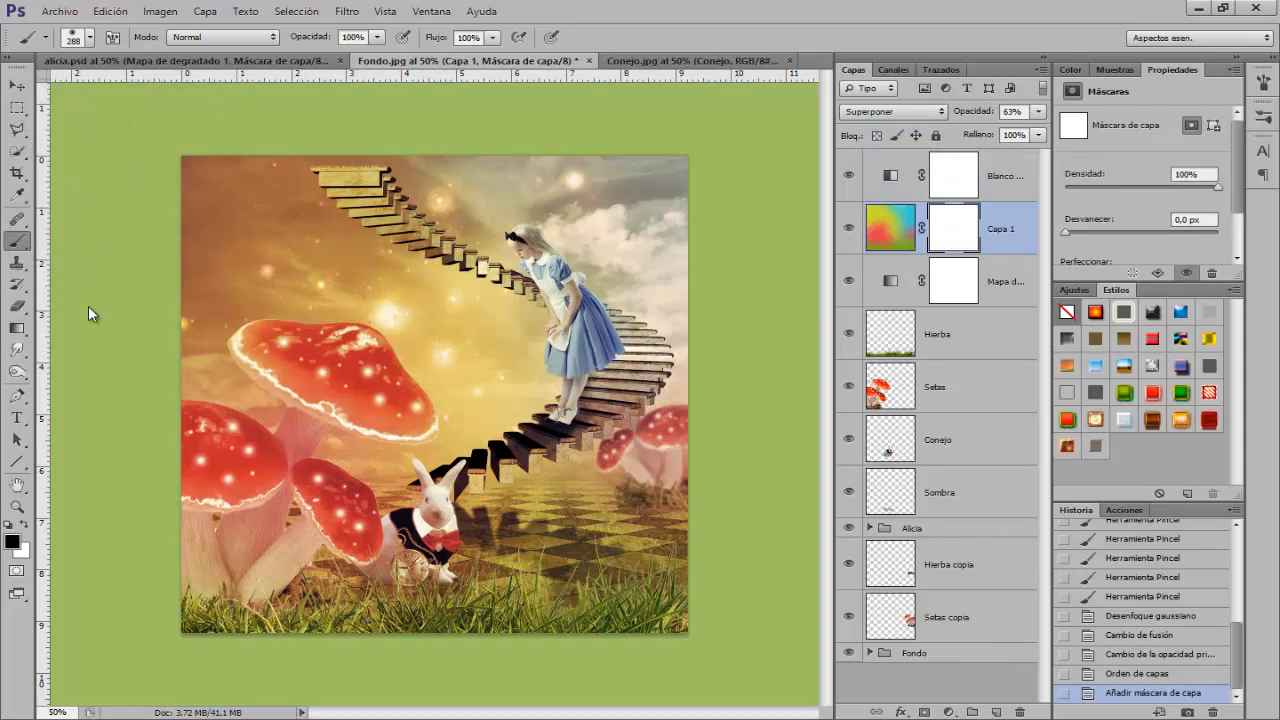
- Paint black on Capa 1's mask over the sky, mushrooms, rabbit and right edge, using a 396 px soft brush at 28% opacity
drag(326, 418, 356, 384)
drag(322, 36, 251, 31)
mouse_move(215, 251)
mouse_down()
mouse_move(324, 292)
mouse_move(424, 370)
mouse_up()
mouse_move(350, 412)
mouse_down()
mouse_move(312, 460)
mouse_move(351, 498)
mouse_move(349, 480)
mouse_move(380, 548)
mouse_move(430, 588)
mouse_up()
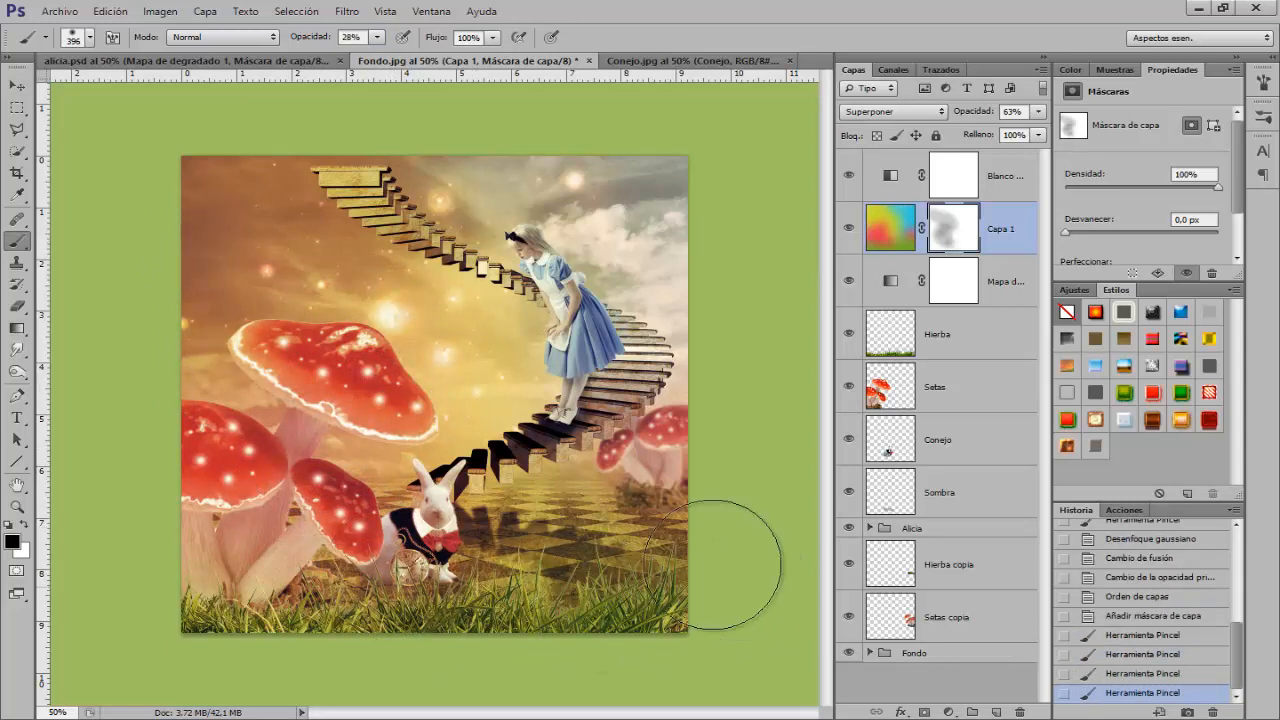
drag(717, 566, 686, 480)
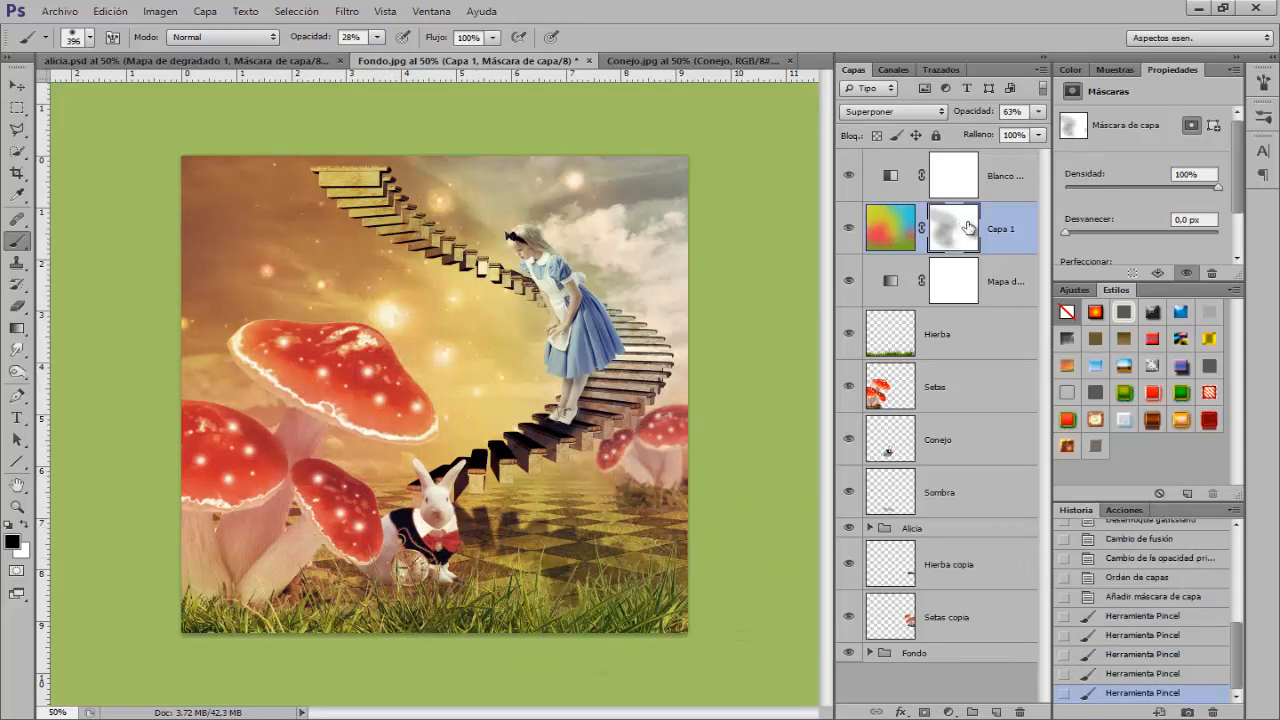
- Raise Capa 1's opacity to about 79%
drag(975, 118, 987, 120)
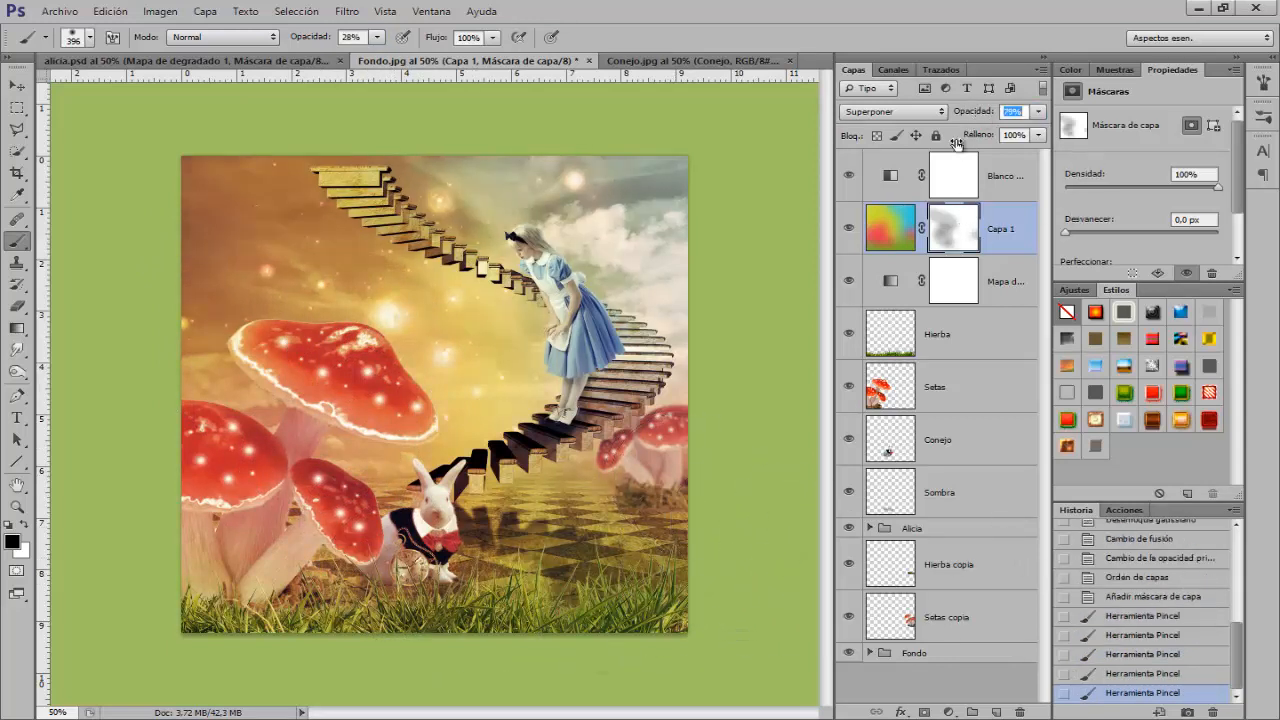